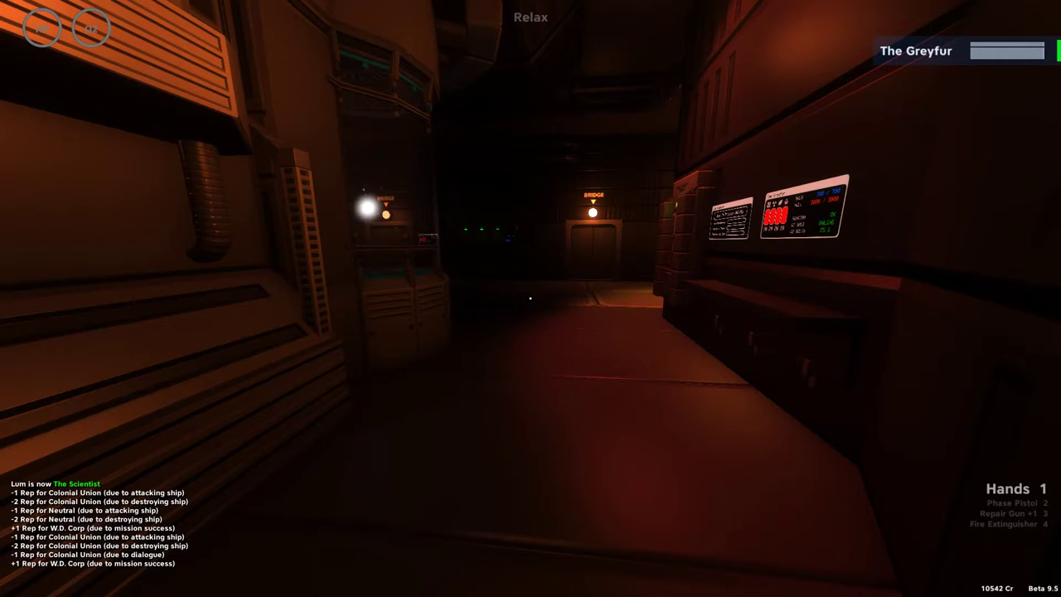
# - Walk the Bridge corridor past the bridge doors and lounge signs to the jump computer
pyautogui.press('w')
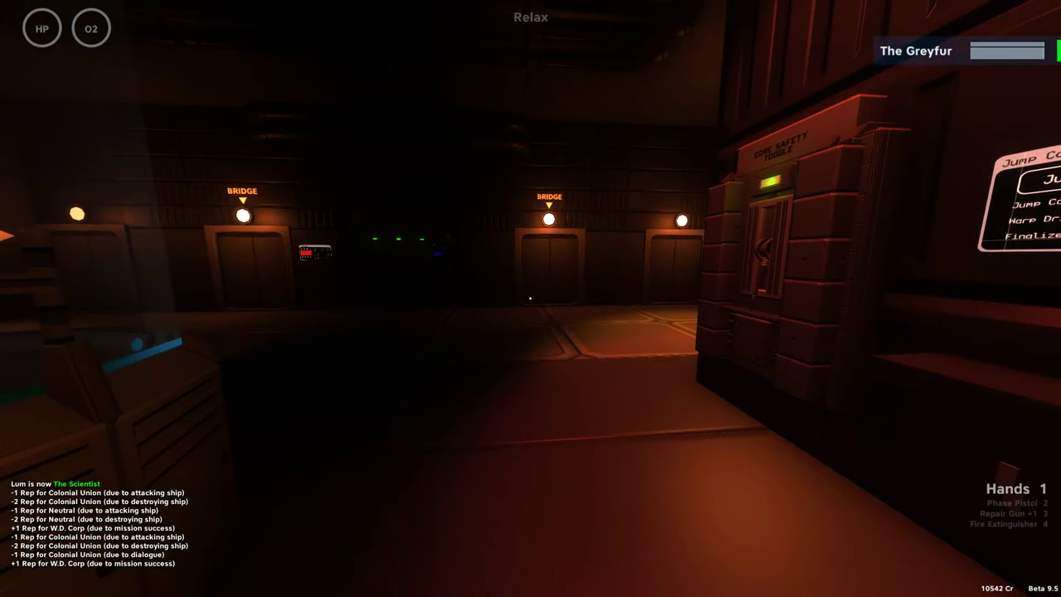
pyautogui.press('w')
pyautogui.press('w')
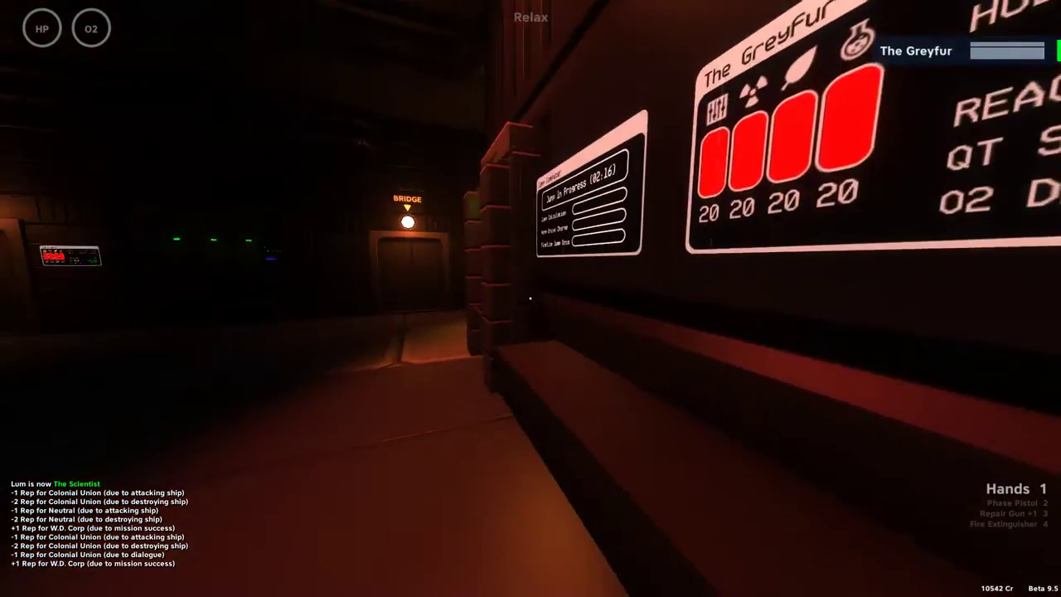
pyautogui.press('w')
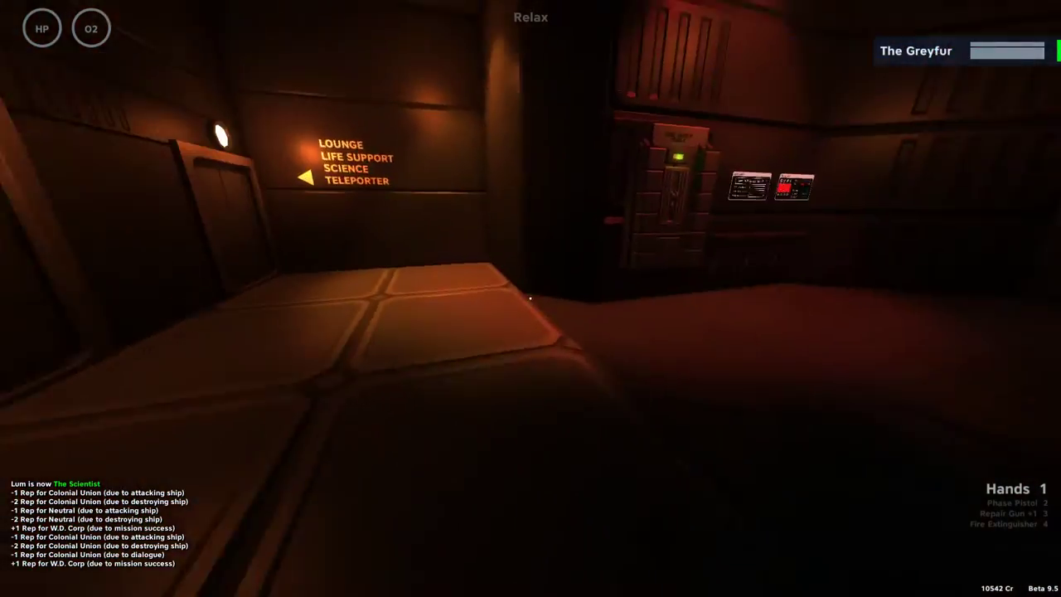
pyautogui.press('w')
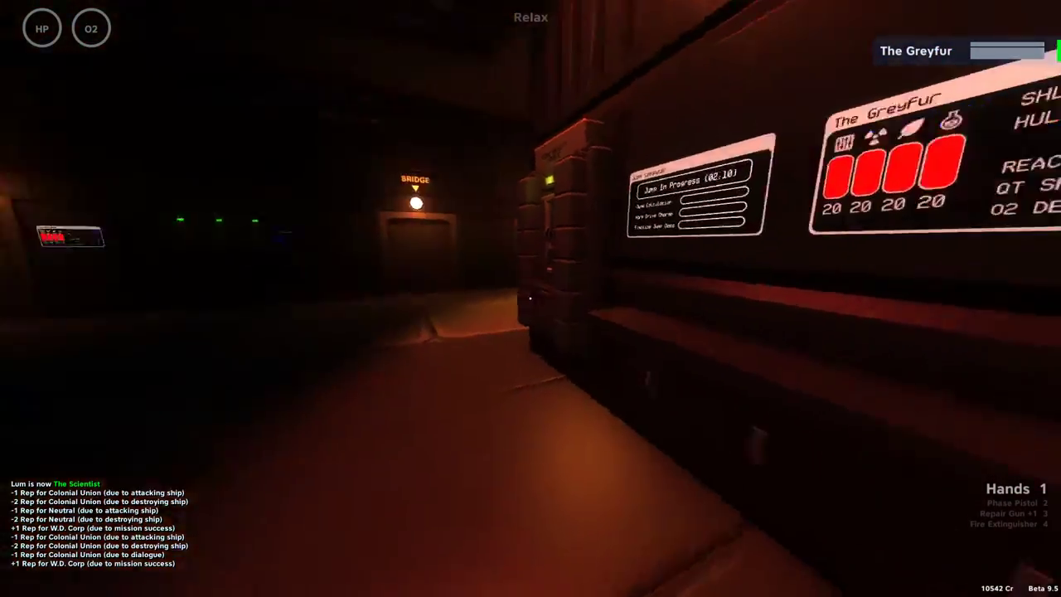
# - Walk through the dark corridor into Engineering and back toward the jump computer
pyautogui.press('w')
pyautogui.press('w')
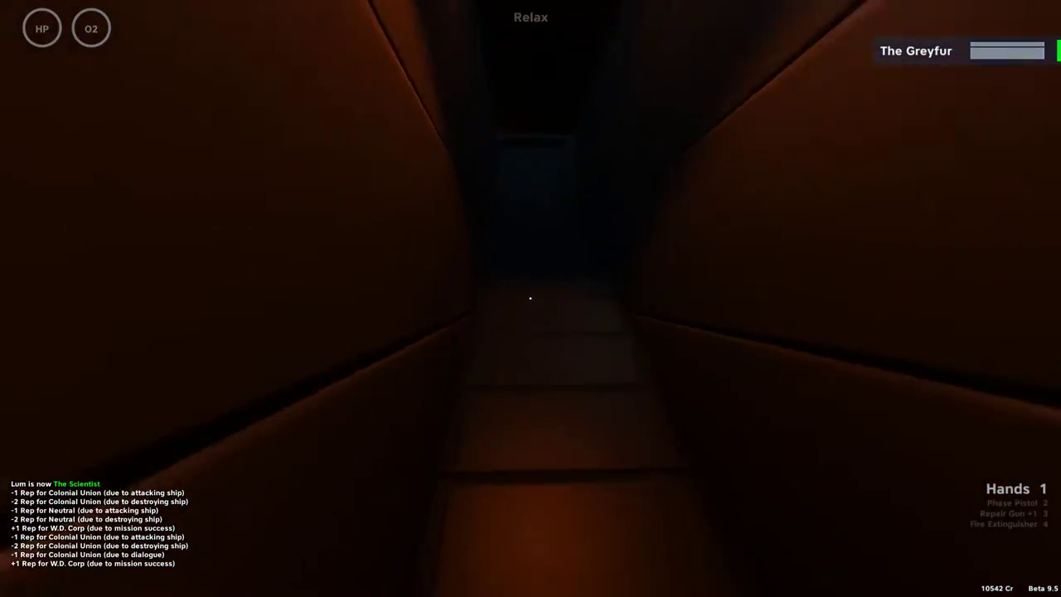
pyautogui.press('w')
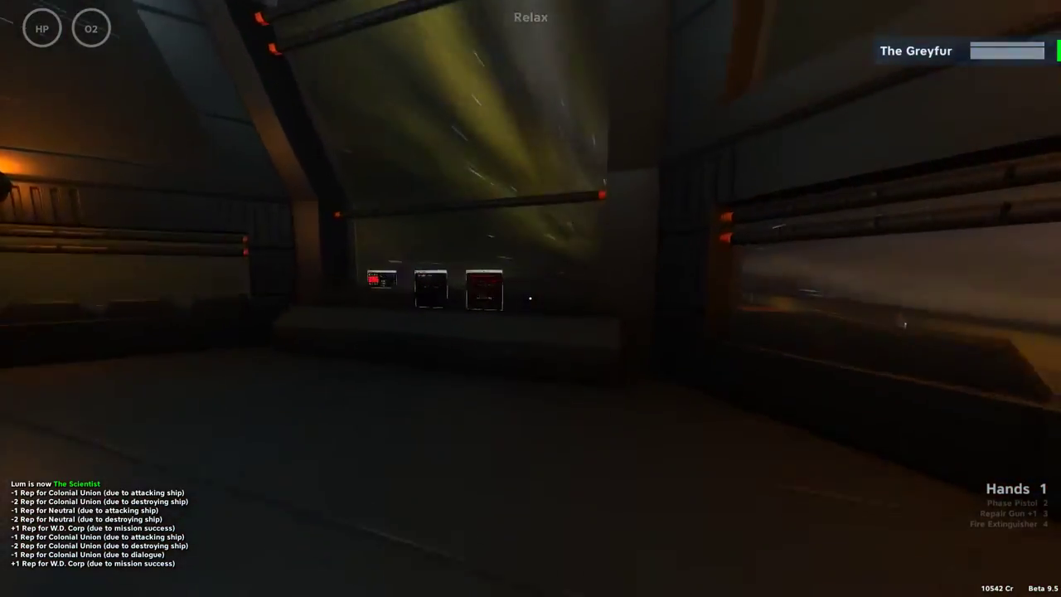
pyautogui.press('w')
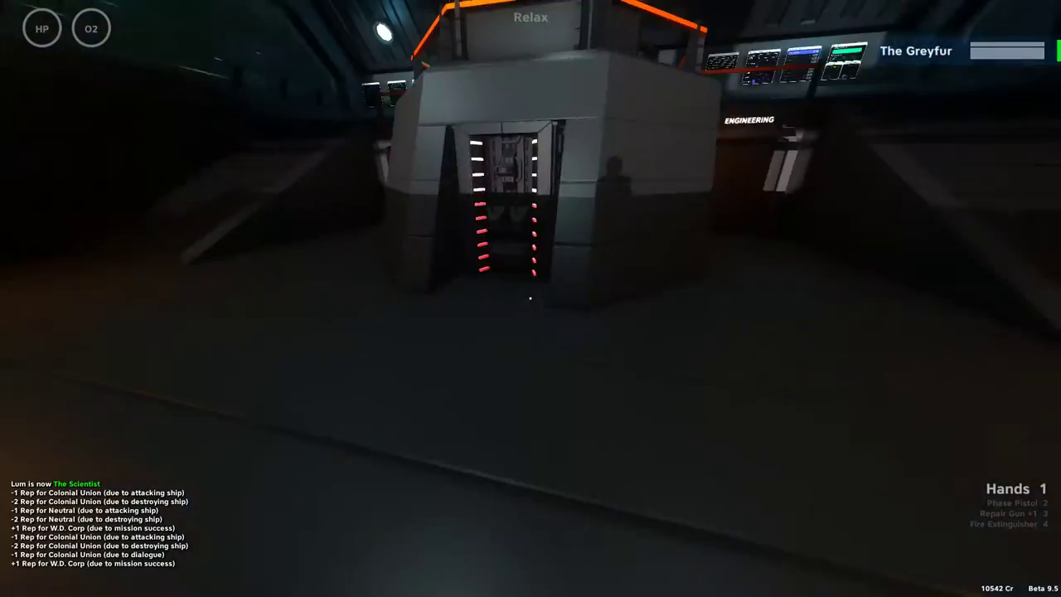
pyautogui.press('w')
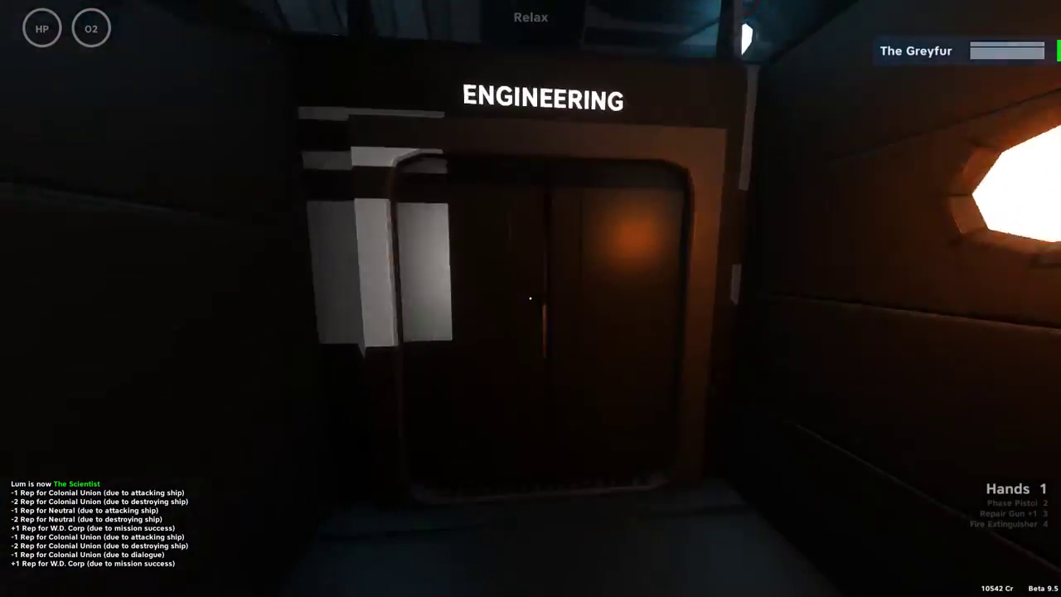
pyautogui.press('w')
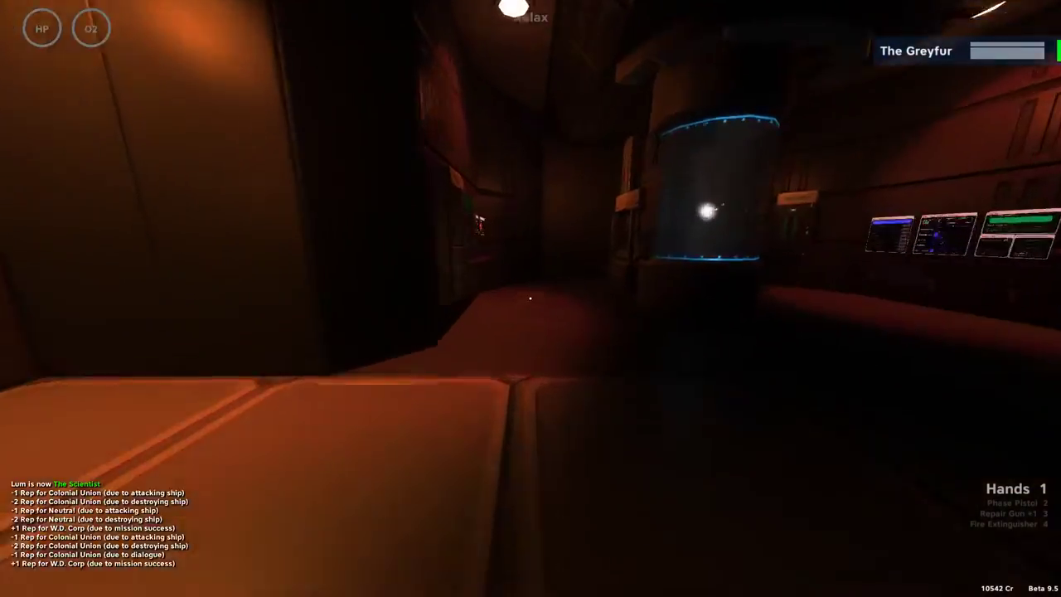
# - Circle past the bridge doors back to the Core Safety Toggle and jump status screens
pyautogui.press('w')
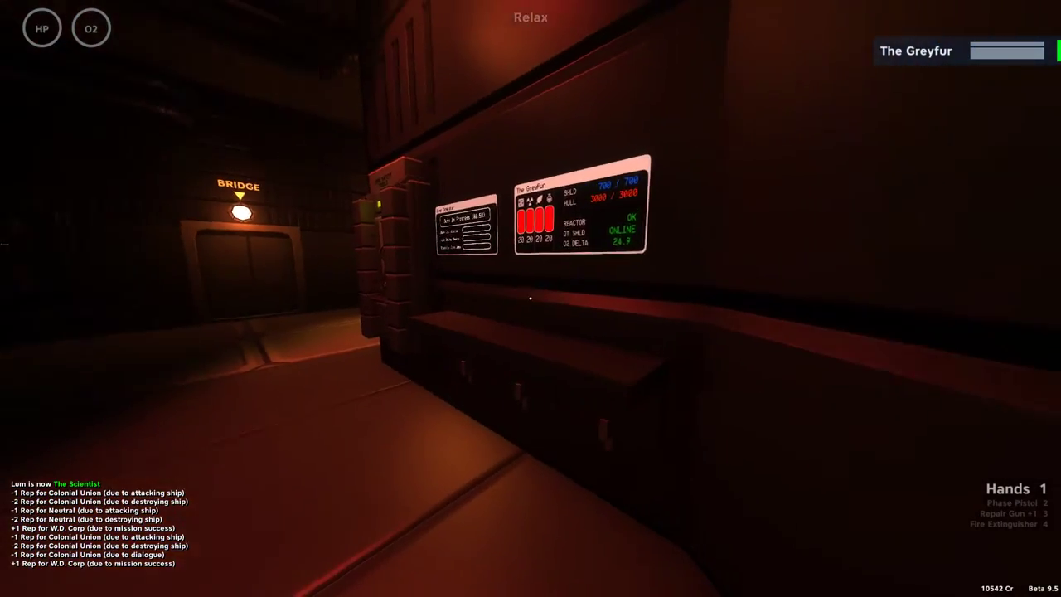
pyautogui.press('w')
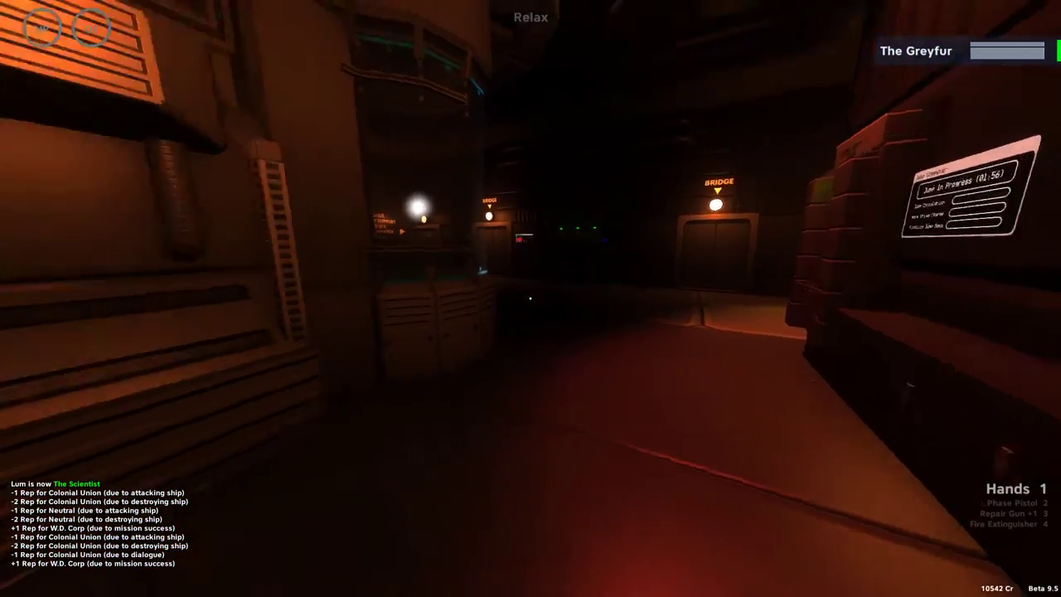
pyautogui.press('w')
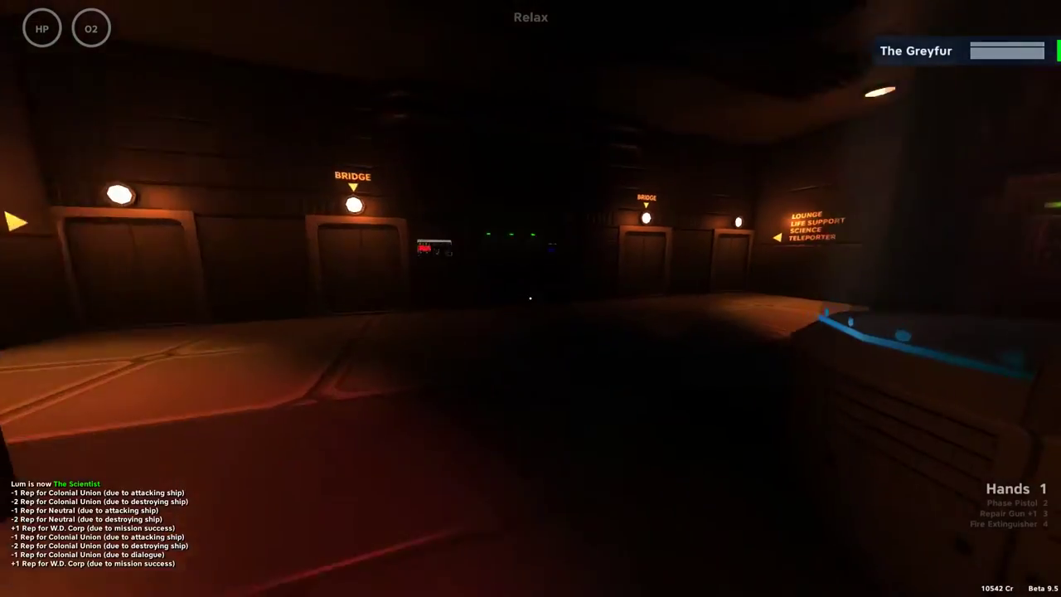
pyautogui.press('w')
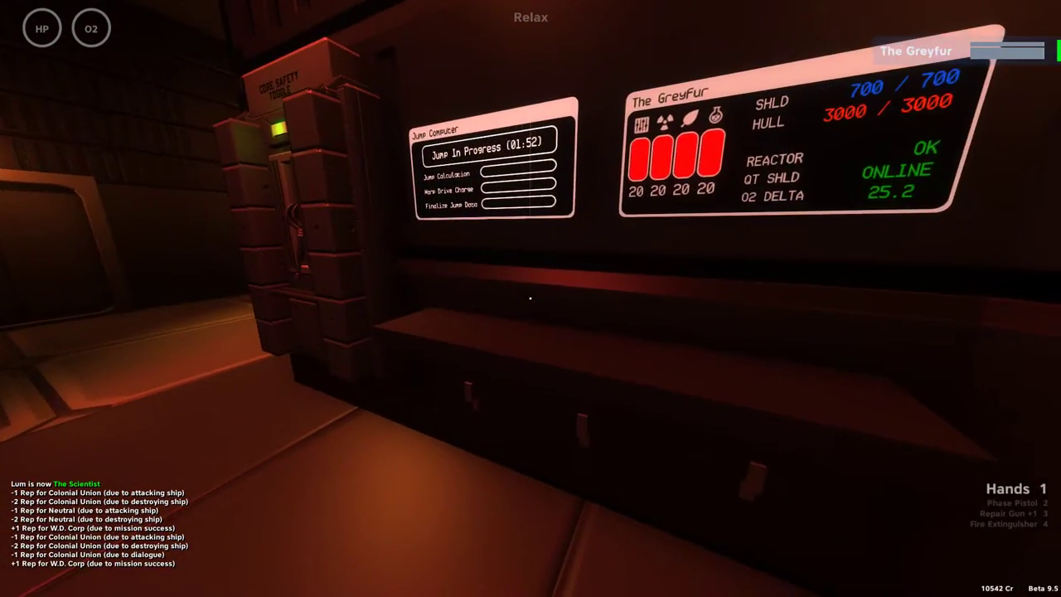
pyautogui.press('s')
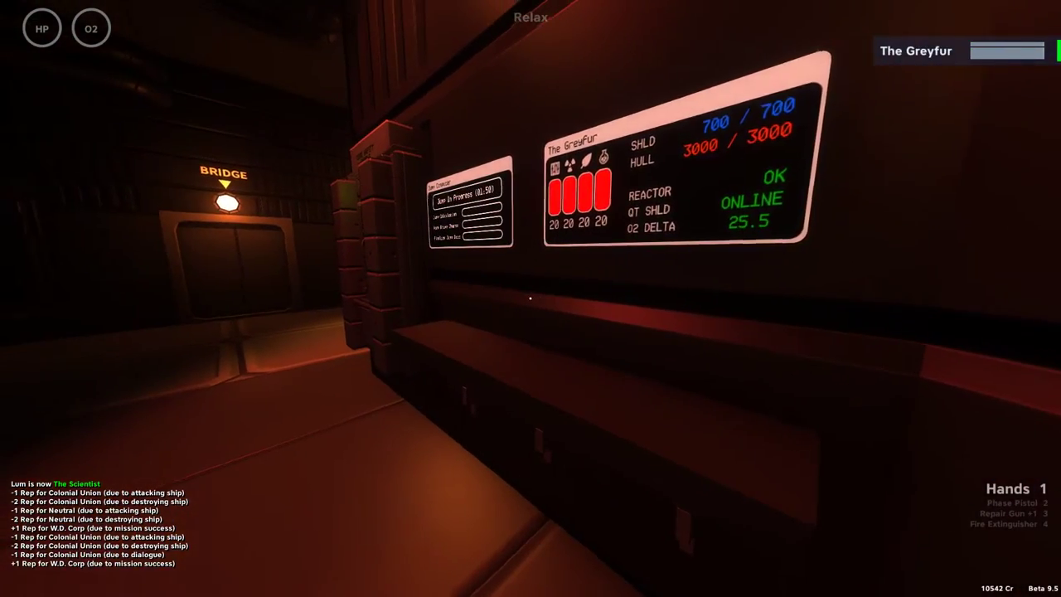
pyautogui.press('w')
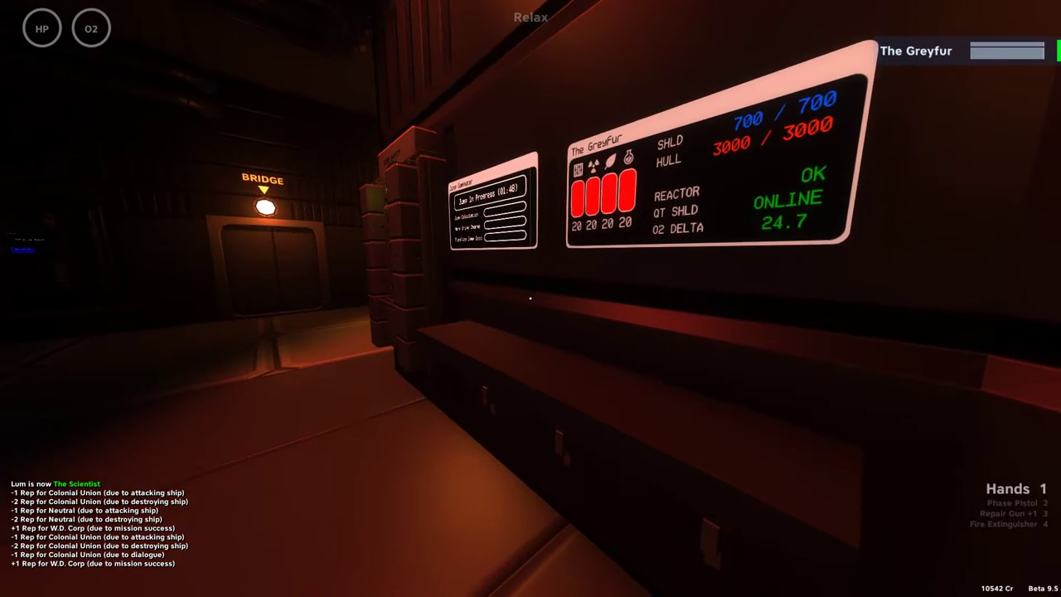
# - Visit the reactor power distribution screens and lounge wing, then head for the reactor room
pyautogui.press('w')
pyautogui.press('w')
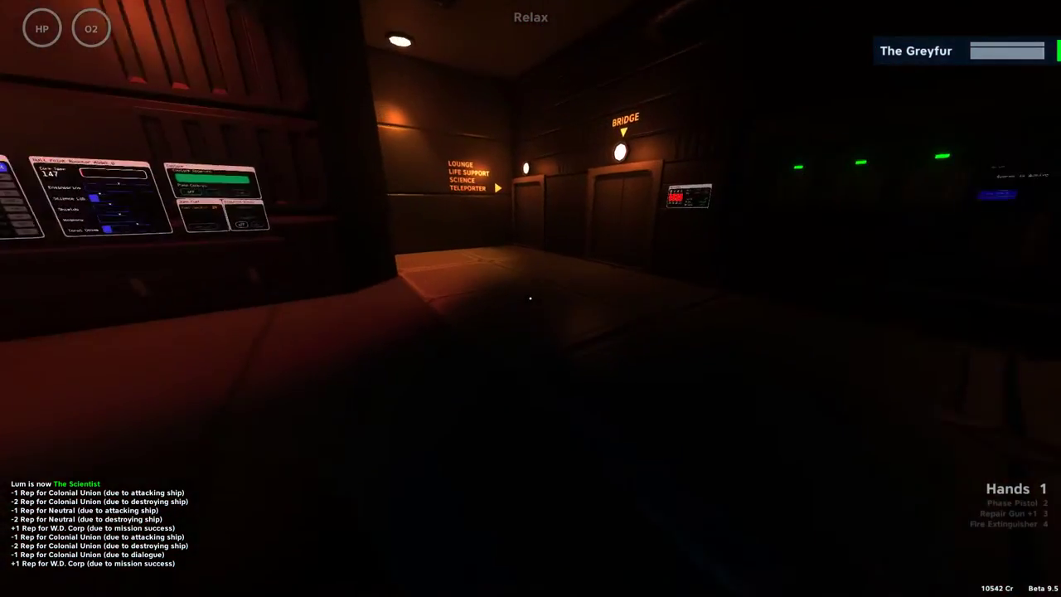
pyautogui.press('w')
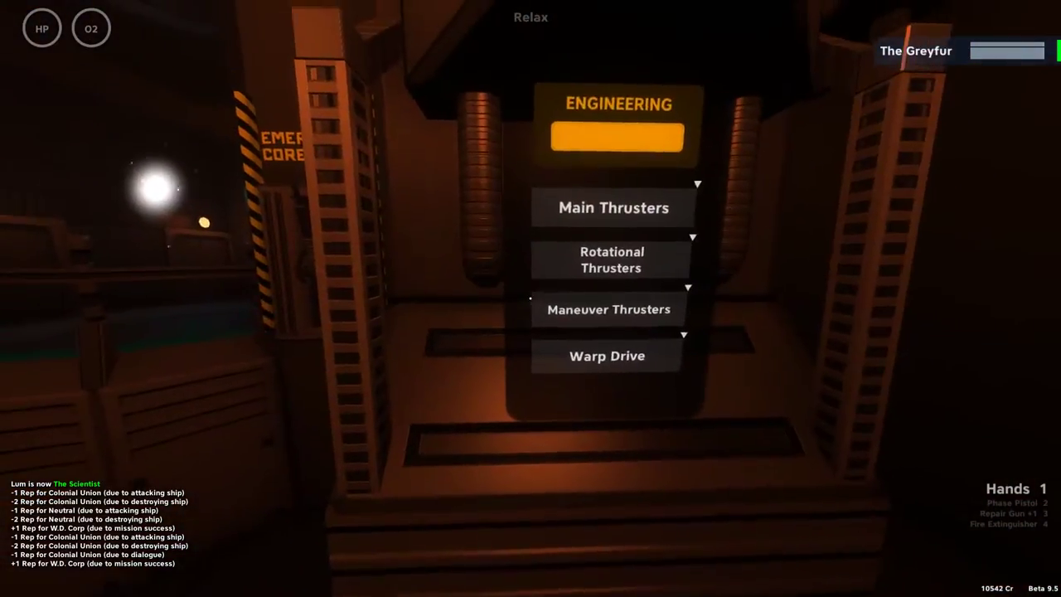
pyautogui.press('w')
pyautogui.press('w')
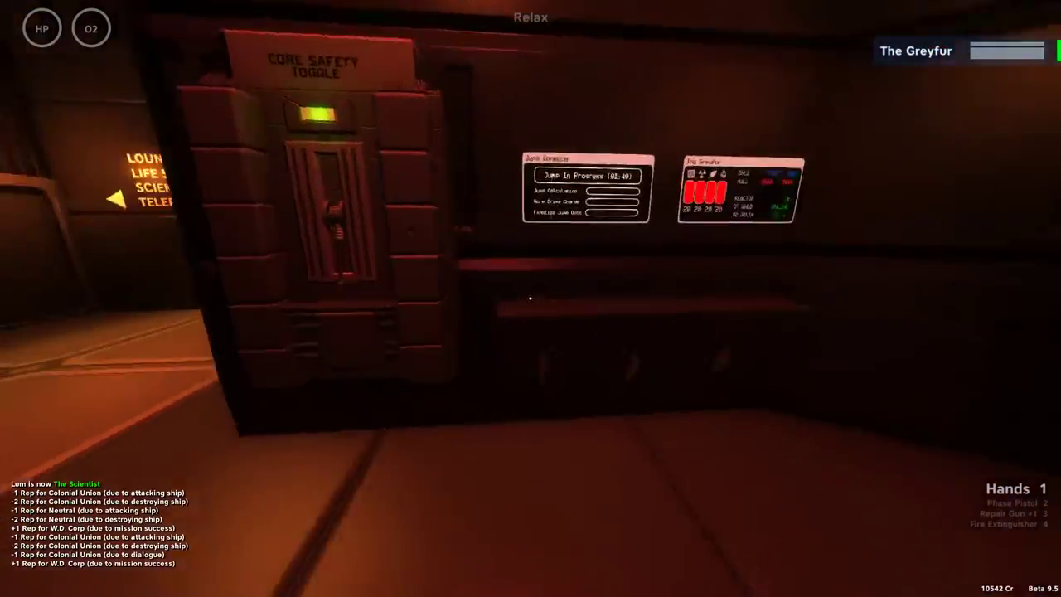
pyautogui.press('w')
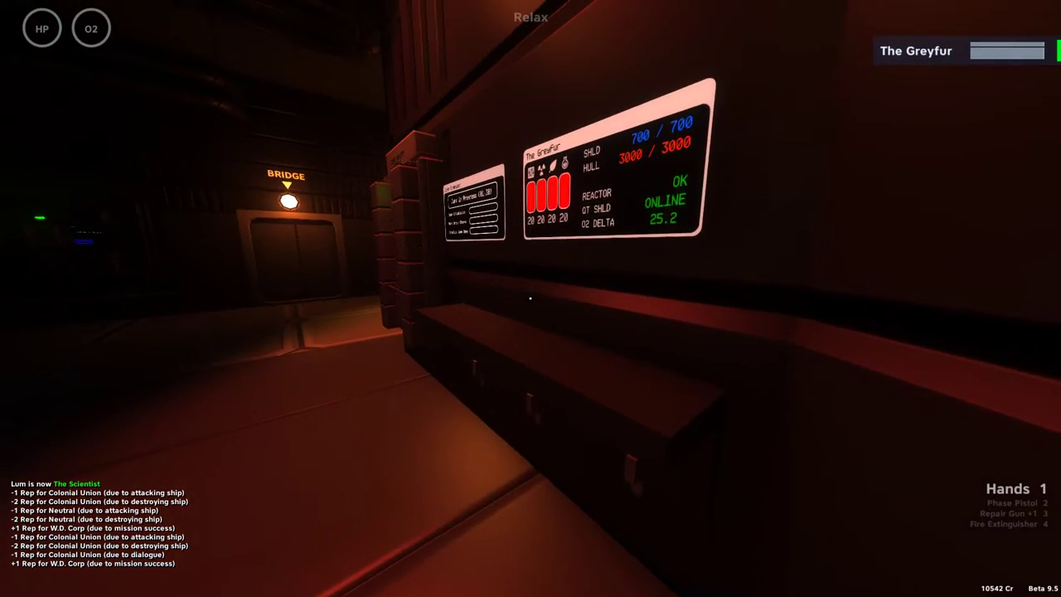
pyautogui.press('s')
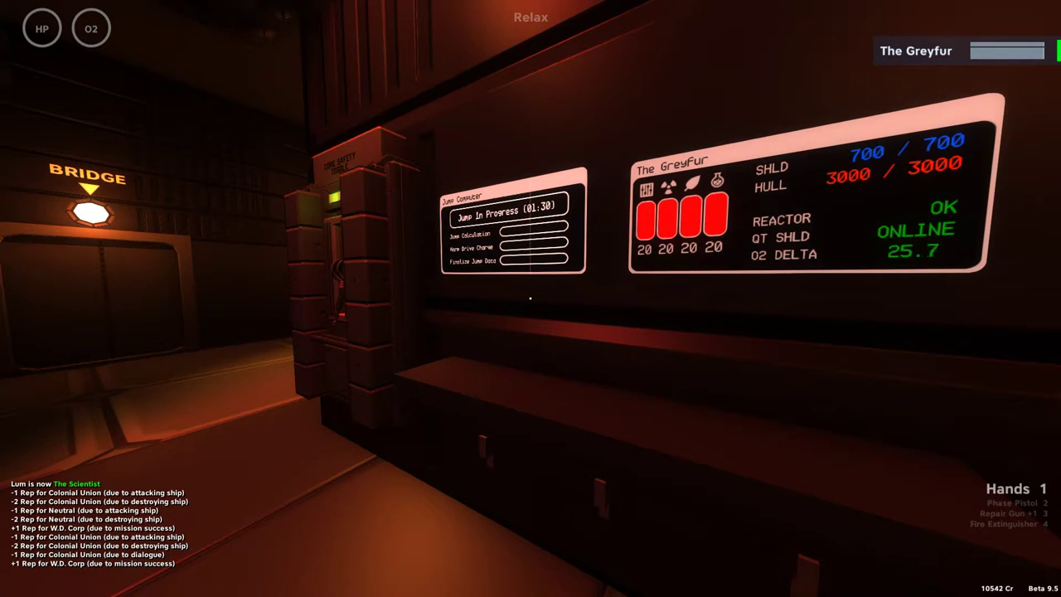
pyautogui.press('w')
pyautogui.press('w')
pyautogui.press('w')
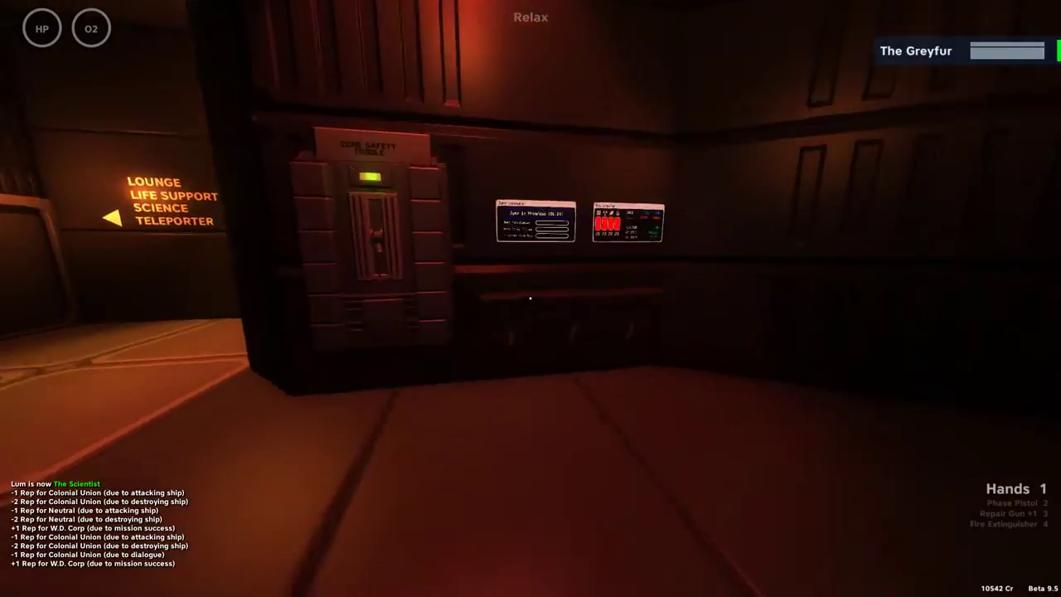
# - Start Jump Prep at the Jump Computer so the warp drive begins charging
pyautogui.press('s')
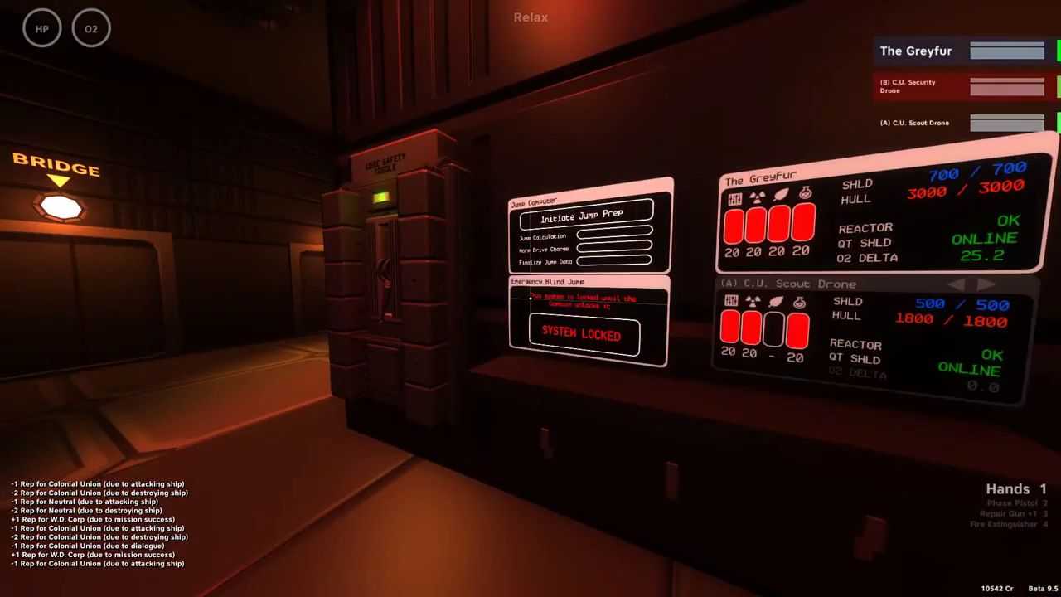
pyautogui.press('w')
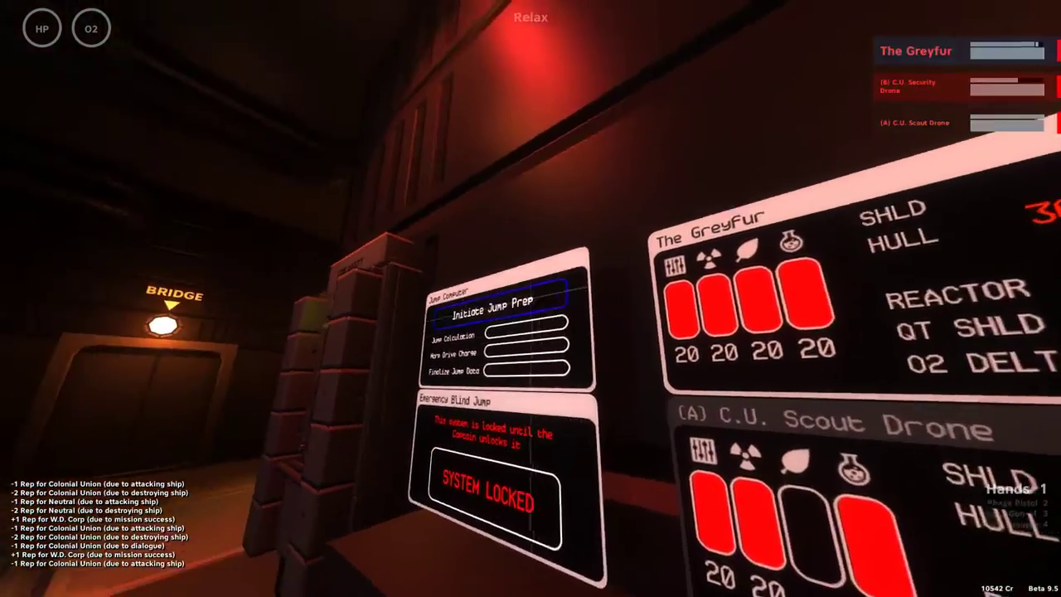
pyautogui.press('w')
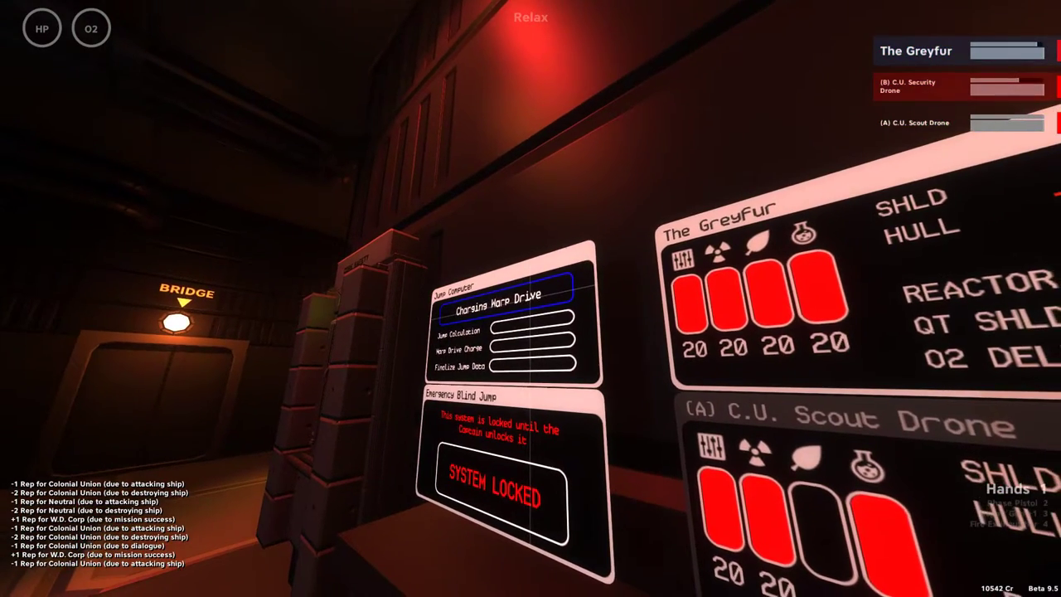
# - Check the reactor and coolant readings, then settle back in front of the jump computer
pyautogui.press('w')
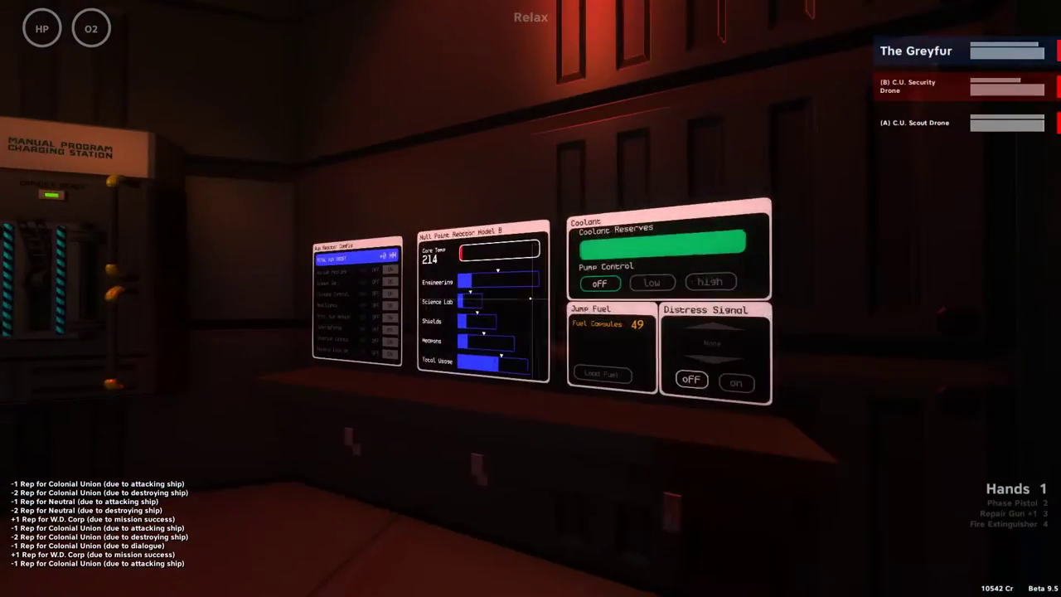
pyautogui.press('w')
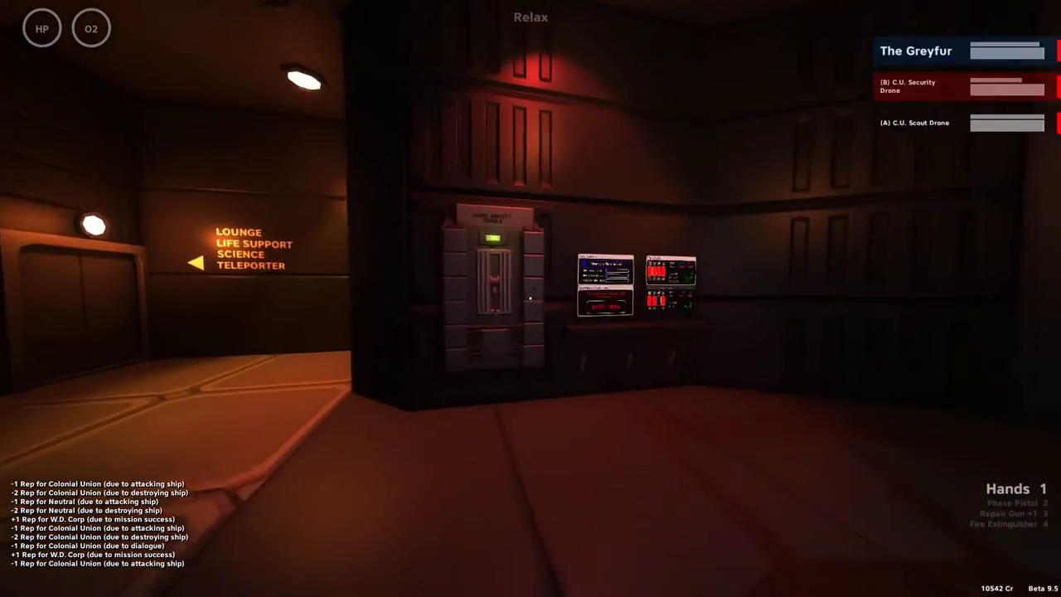
pyautogui.press('w')
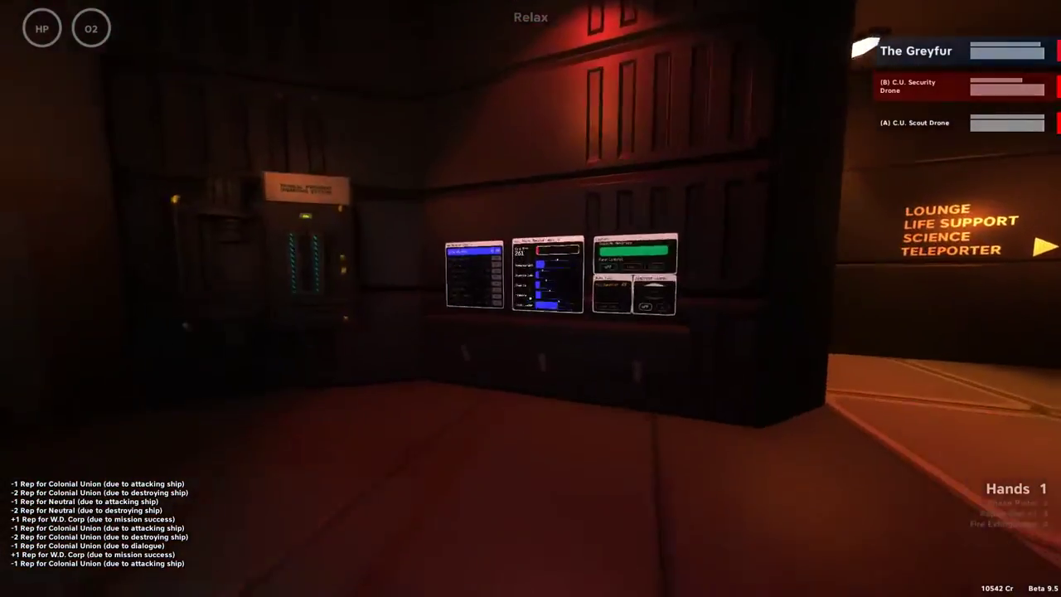
pyautogui.press('w')
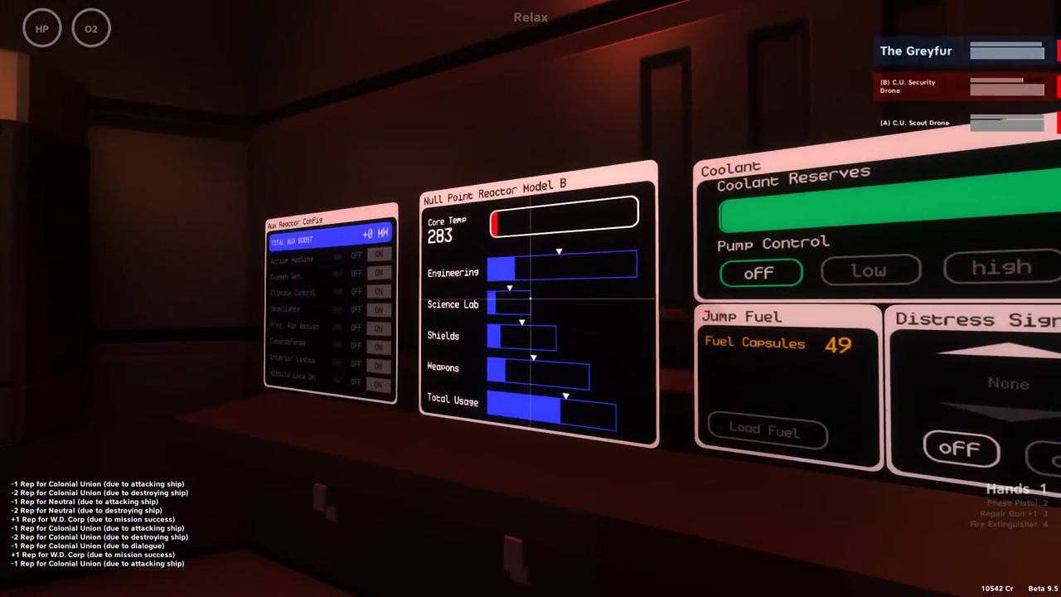
pyautogui.press('s')
pyautogui.press('w')
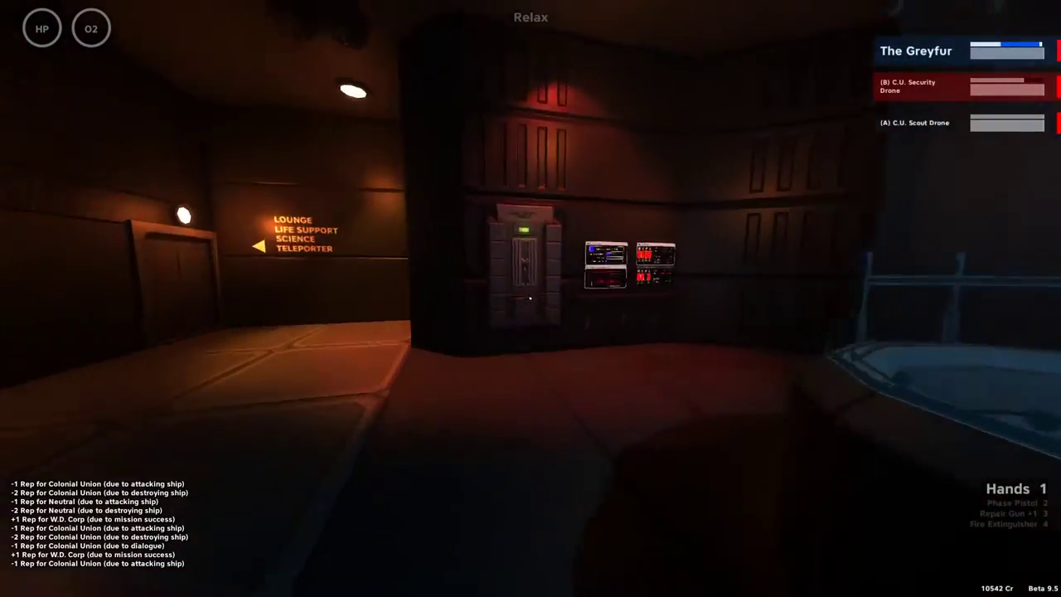
pyautogui.press('w')
pyautogui.press('s')
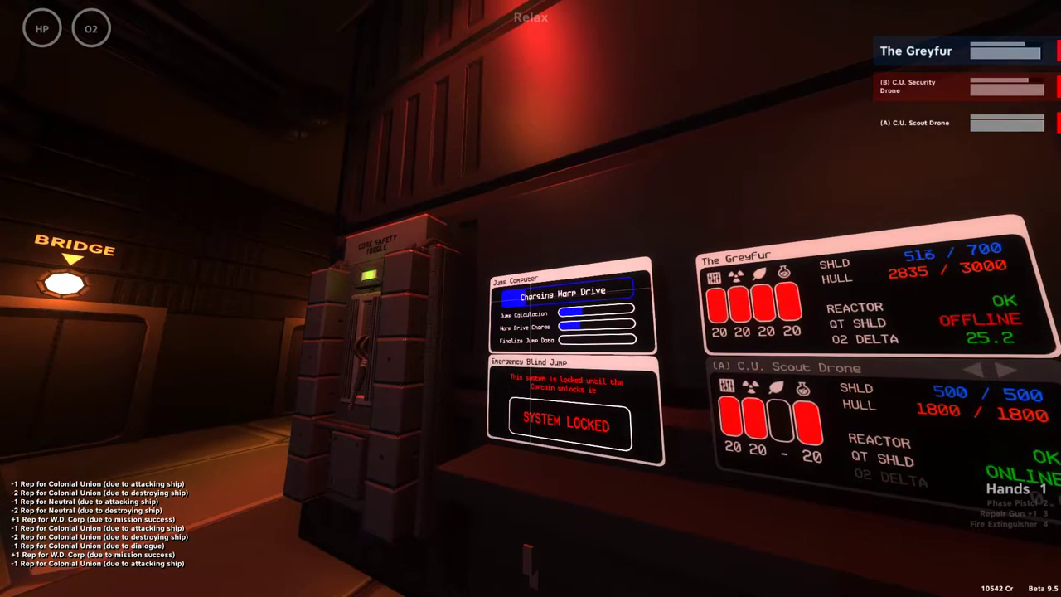
# - Check the charge at the jump computer, with a quick trip to the reactor panels
pyautogui.press('w')
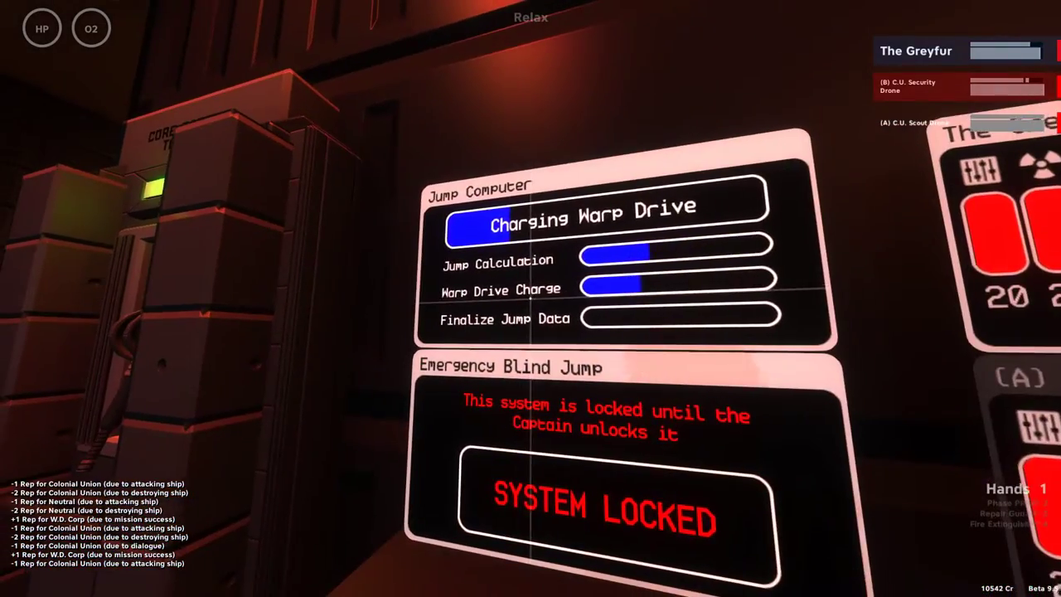
pyautogui.press('s')
pyautogui.press('w')
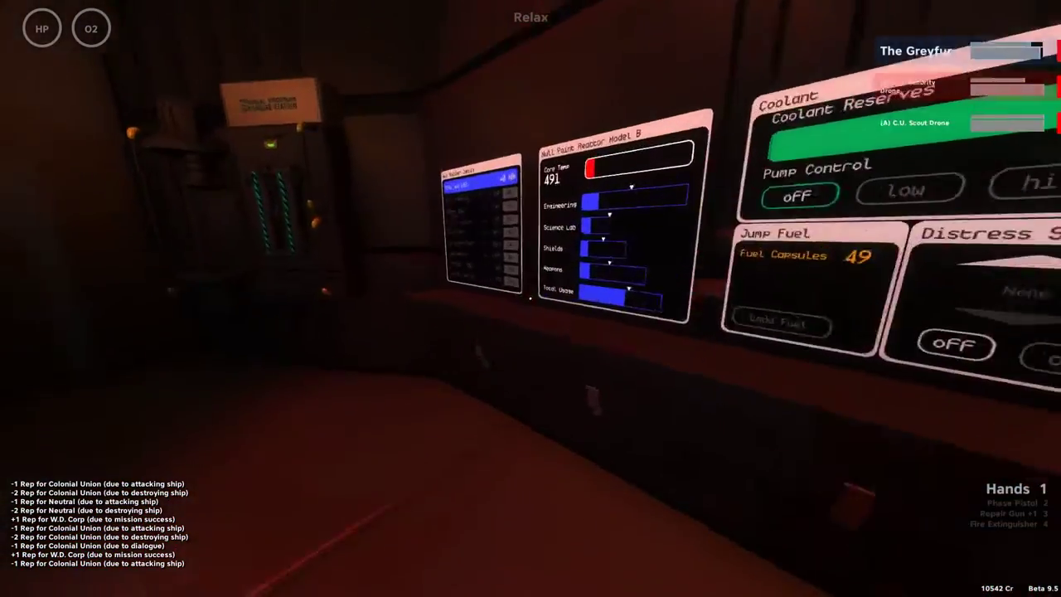
pyautogui.press('w')
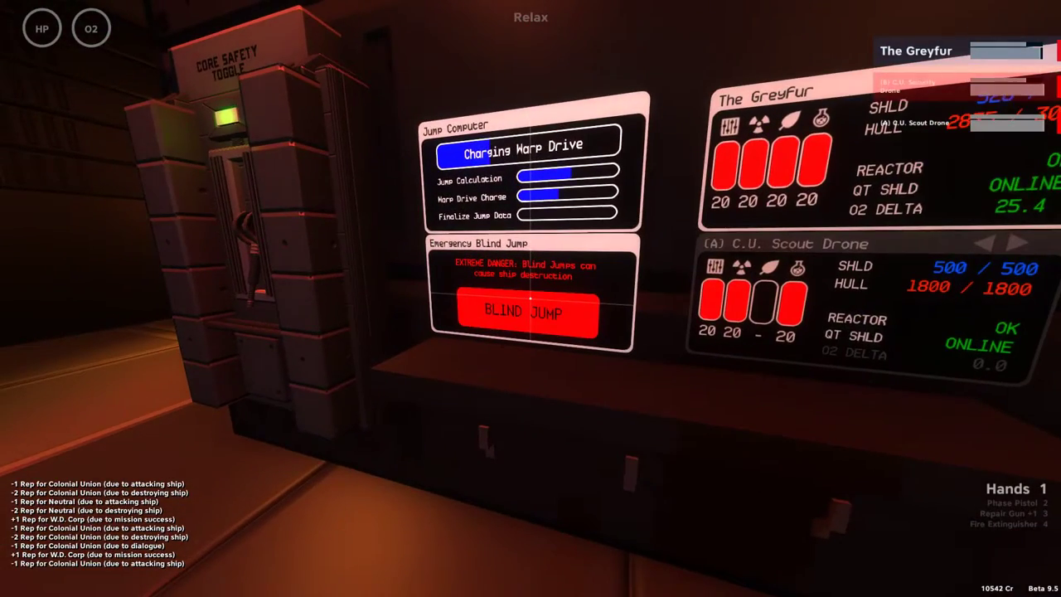
pyautogui.press('a')
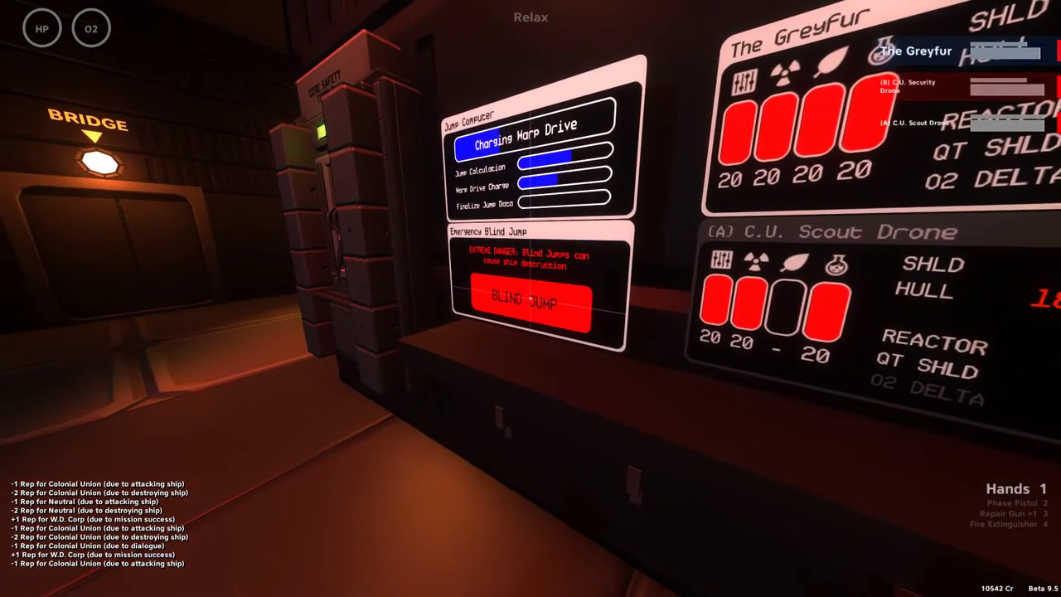
pyautogui.press('s')
pyautogui.press('w')
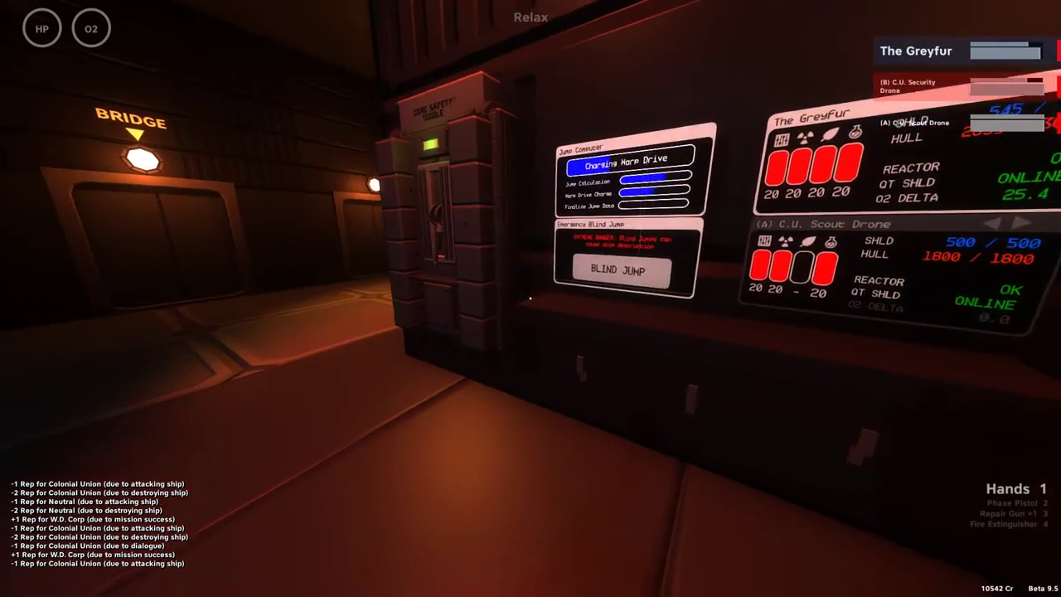
pyautogui.press('s')
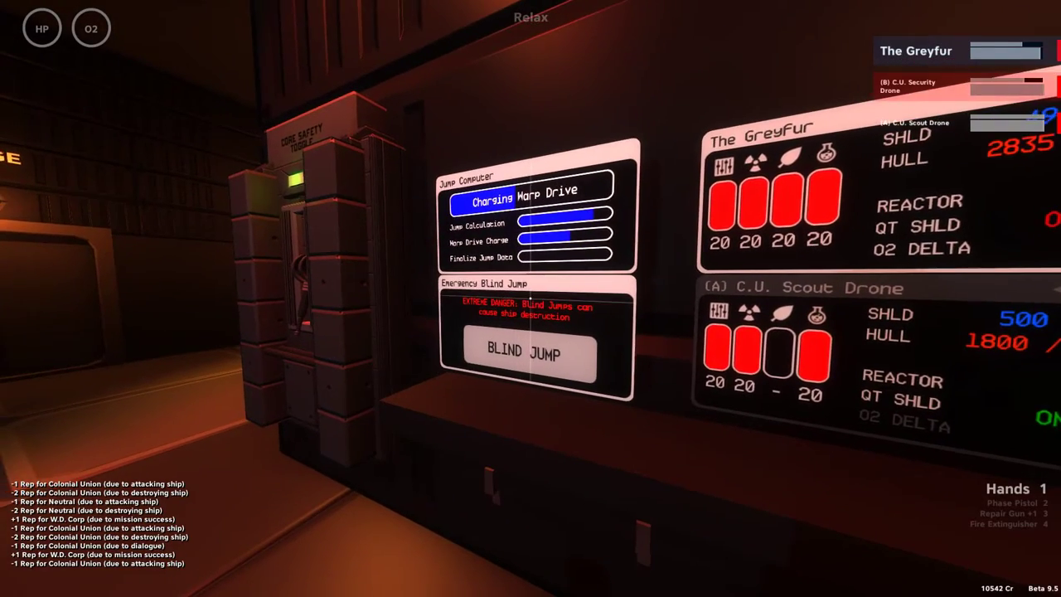
# - Pace between the status displays, bridge door and lounge corridor while the jump bars fill
pyautogui.press('s')
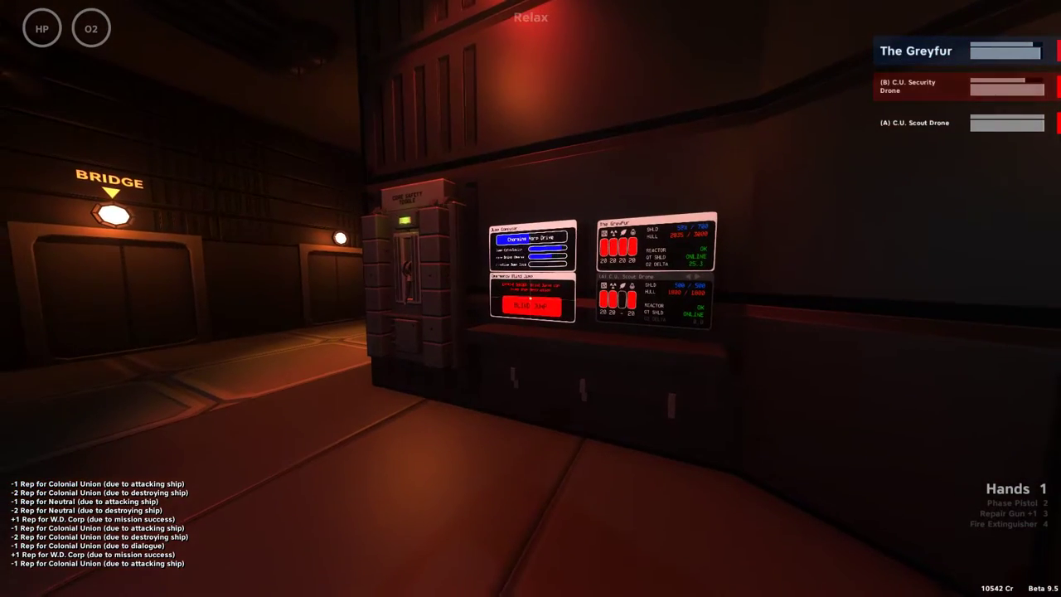
pyautogui.press('w')
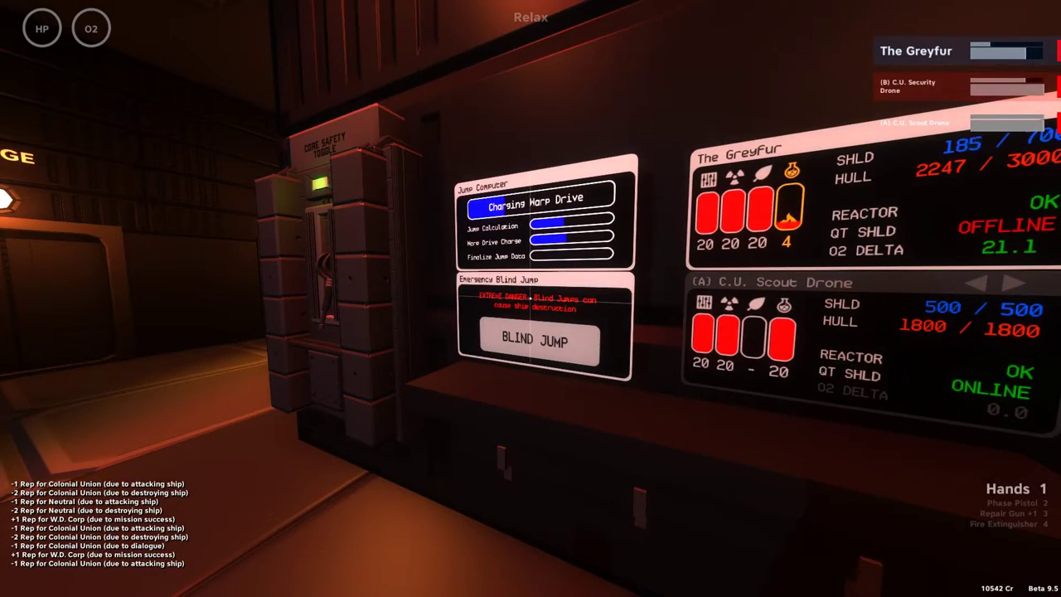
pyautogui.press('w')
pyautogui.press('s')
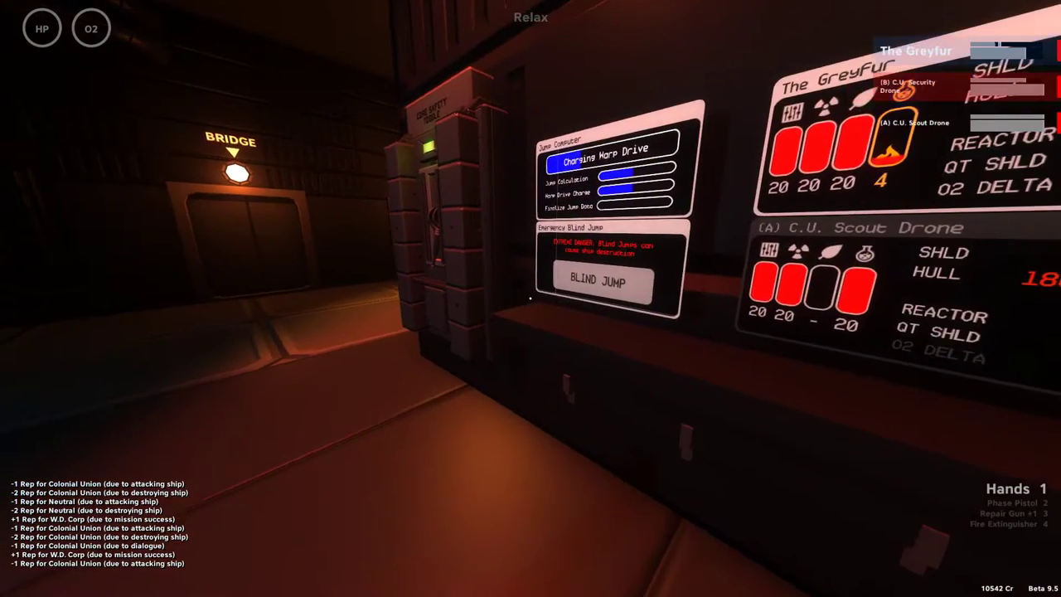
pyautogui.press('w')
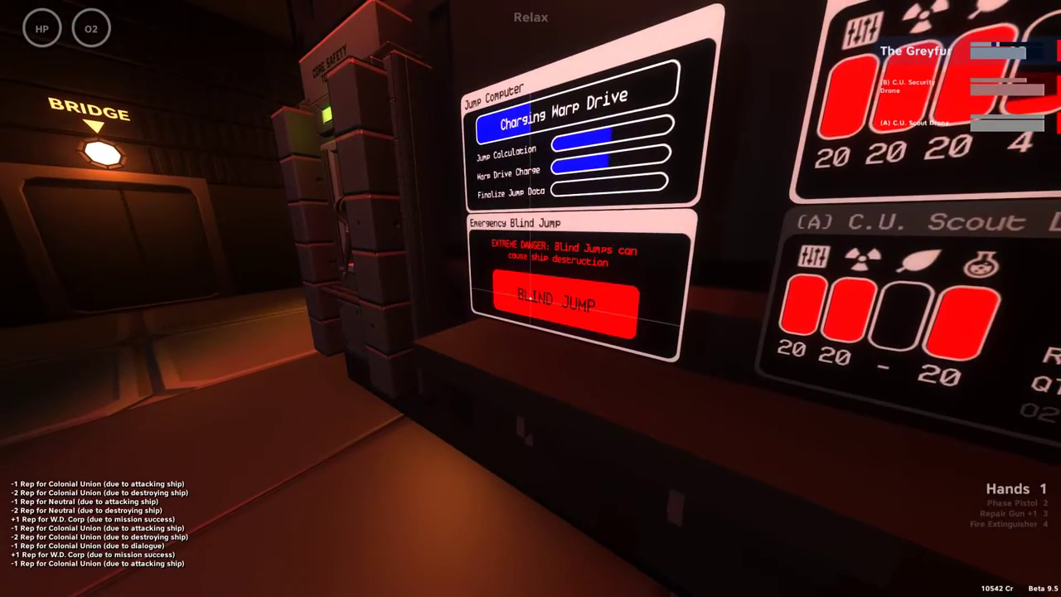
pyautogui.press('s')
pyautogui.press('w')
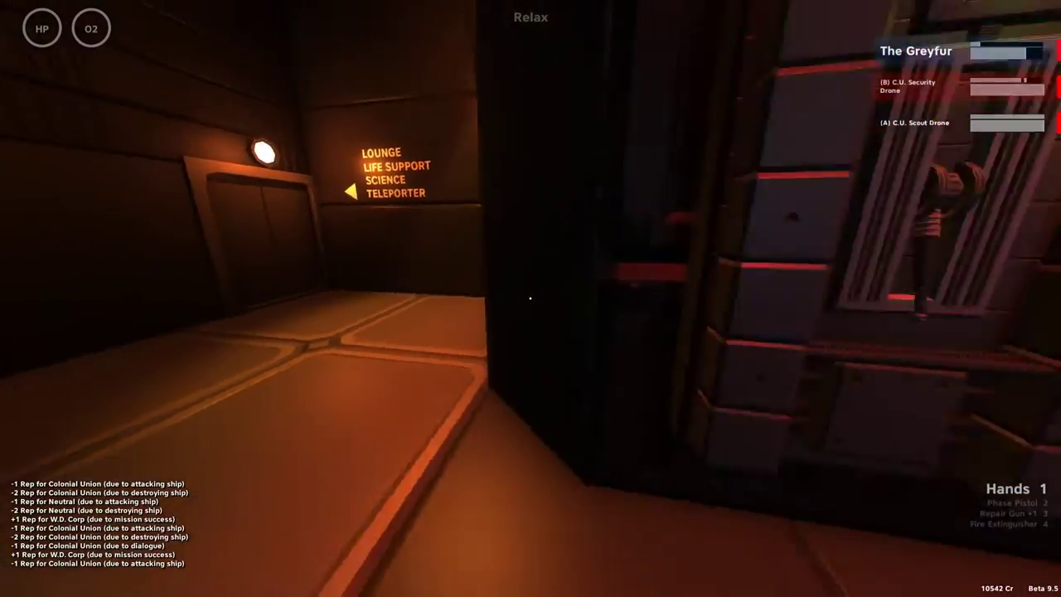
pyautogui.press('s')
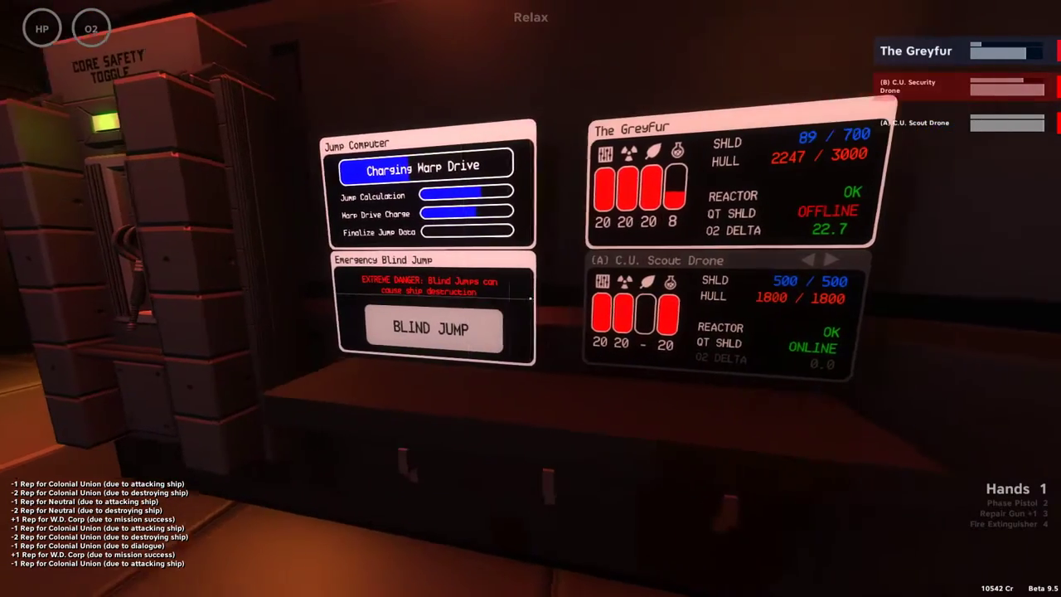
pyautogui.press('w')
# - Watch both ship status displays, then close in on the jump computer
pyautogui.press('s')
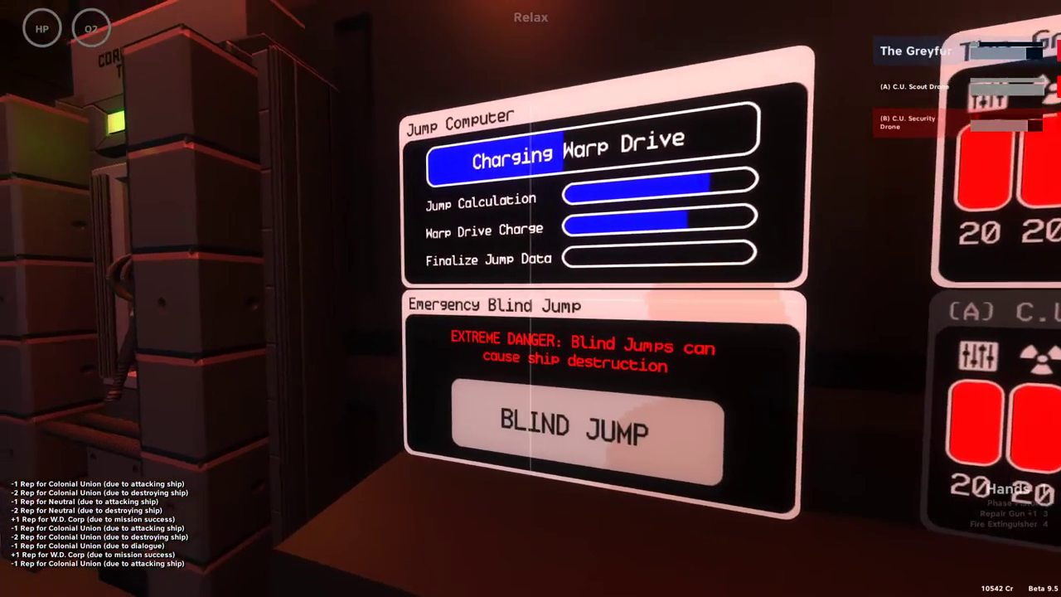
pyautogui.press('w')
pyautogui.press('w')
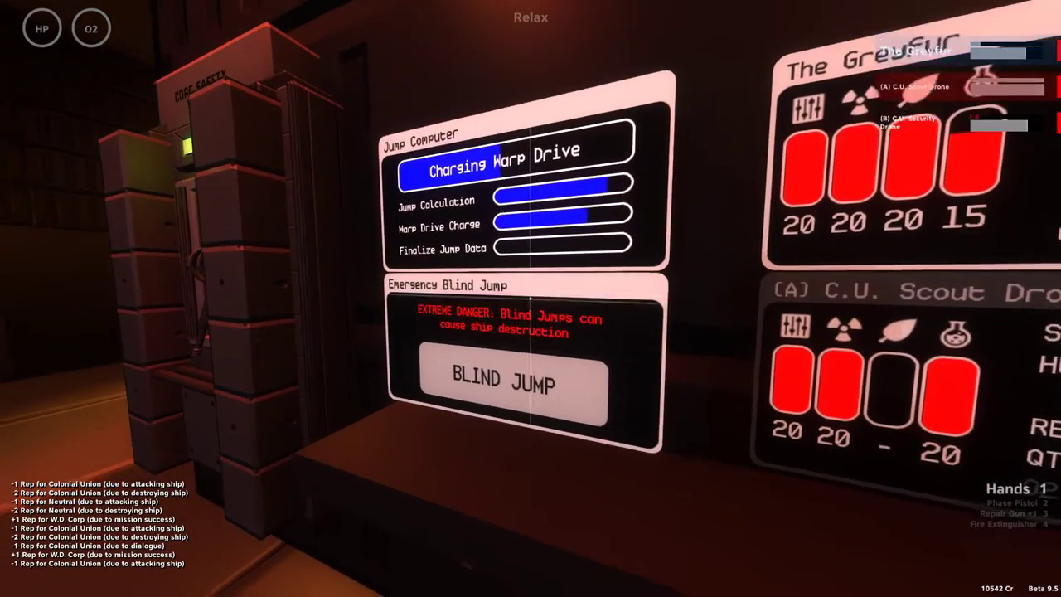
pyautogui.press('s')
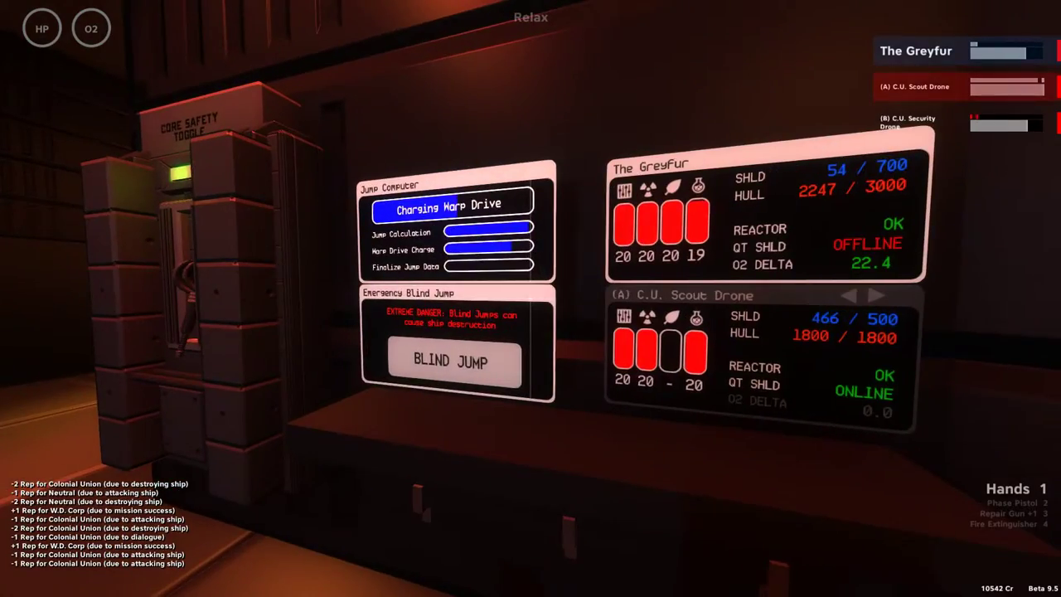
pyautogui.press('w')
pyautogui.press('a')
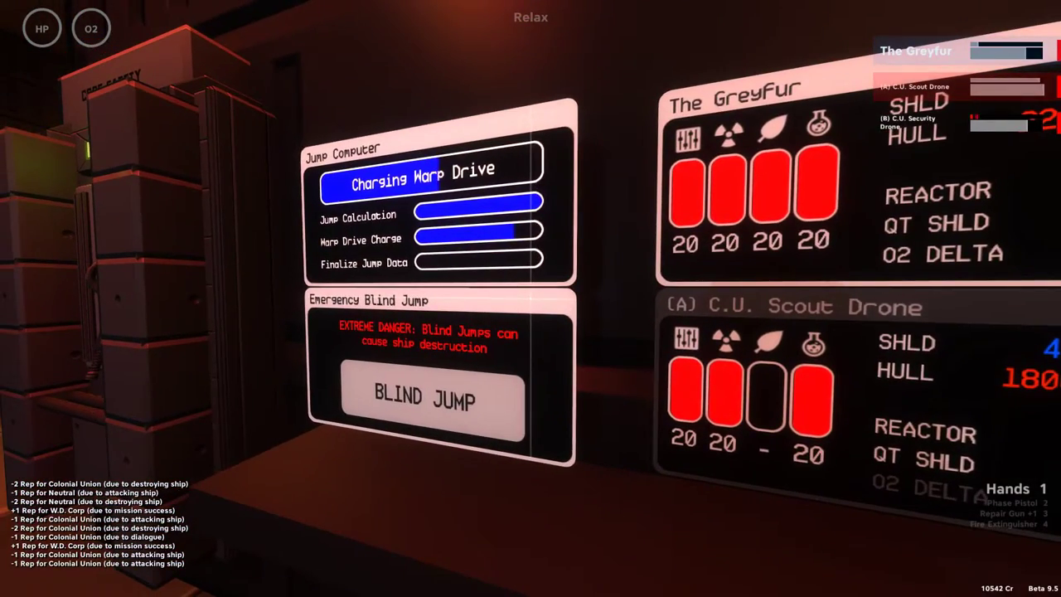
pyautogui.press('s')
pyautogui.press('w')
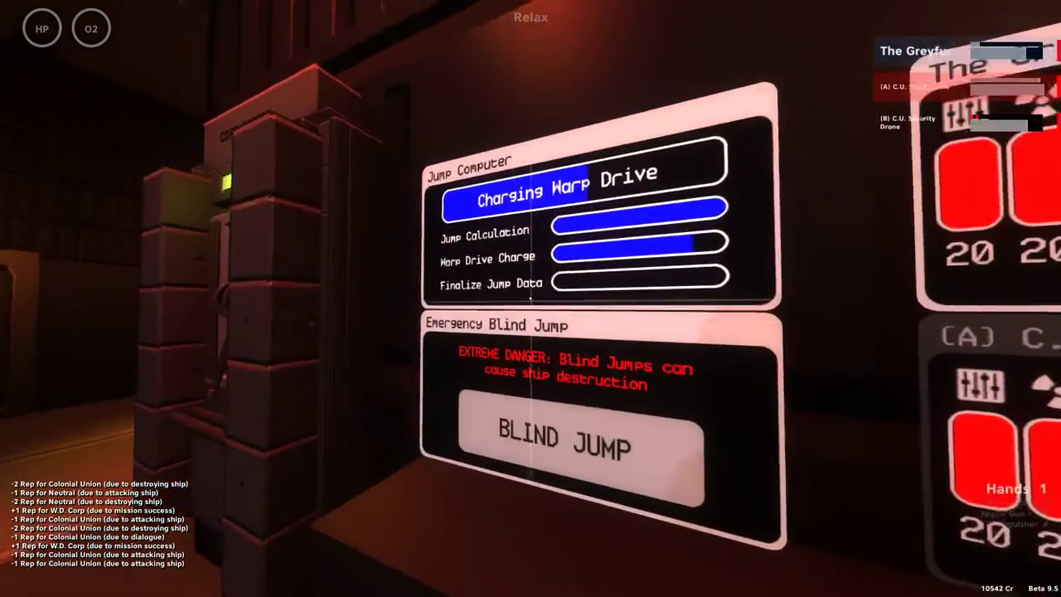
# - Compare the Greyfur and Scout Drone status with the jump computer until jump data finalizes
pyautogui.press('d')
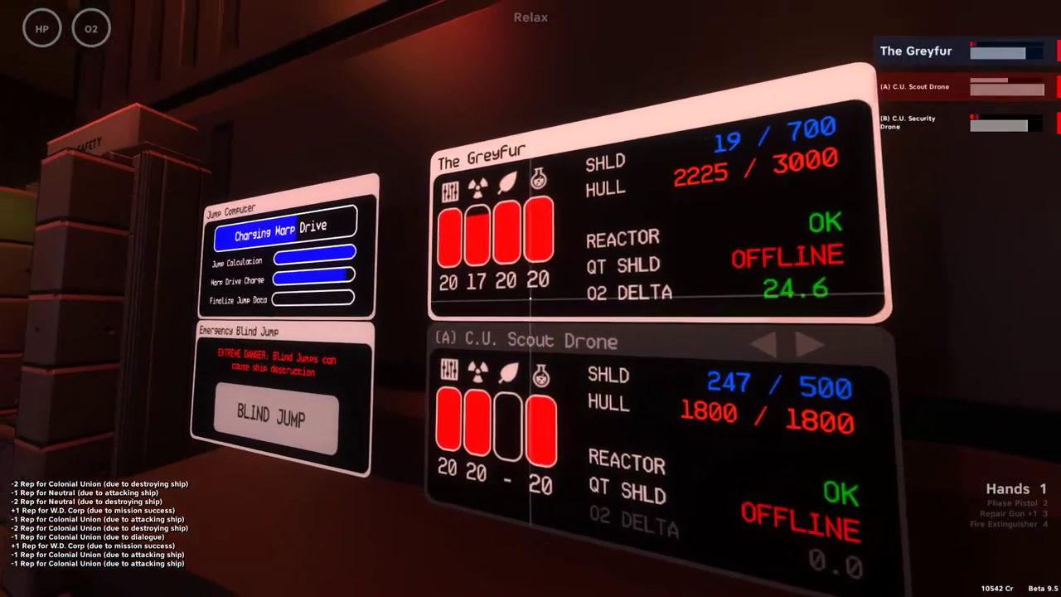
pyautogui.press('a')
pyautogui.press('w')
pyautogui.press('d')
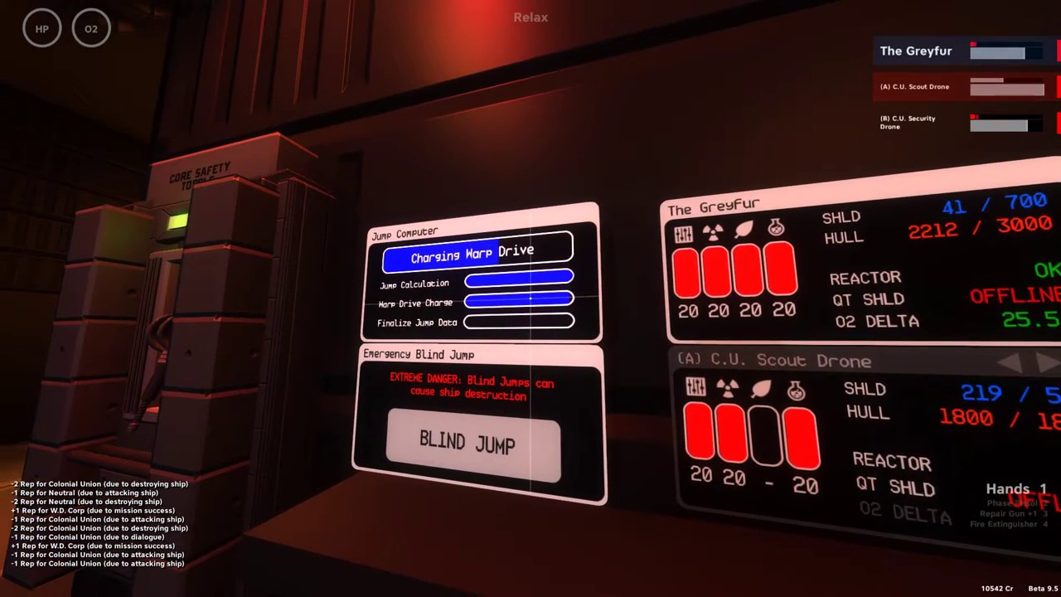
pyautogui.press('a')
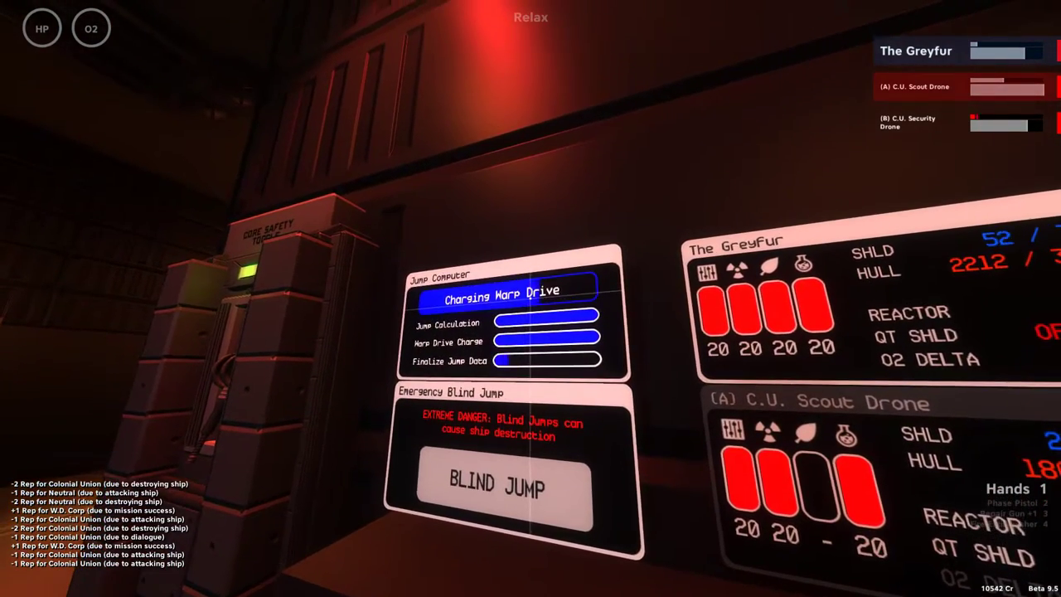
pyautogui.press('a')
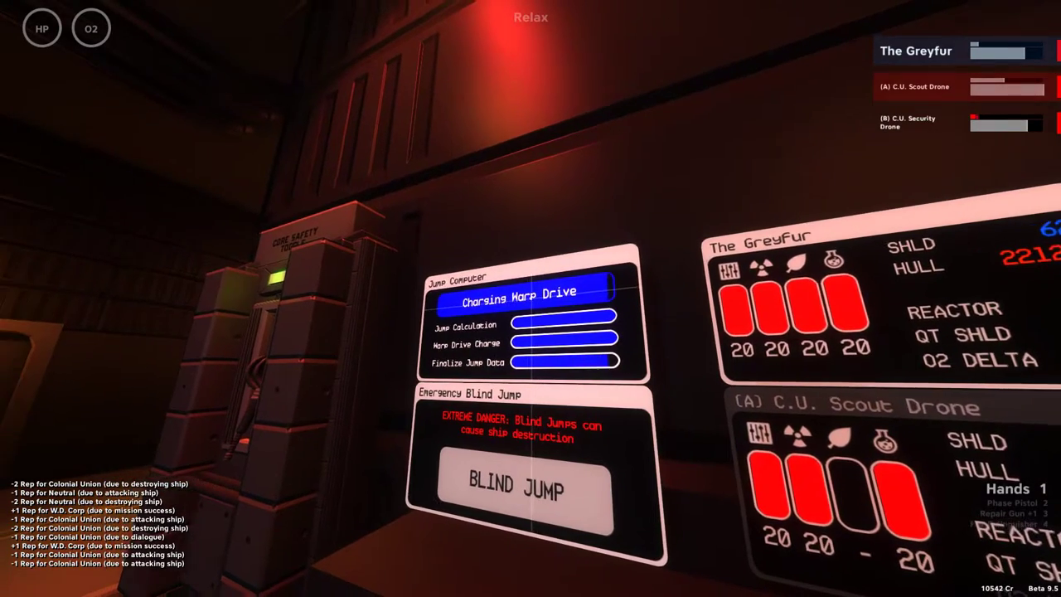
# - Check the reactor and coolant panels, then watch the Jump In Progress countdown
pyautogui.press('w')
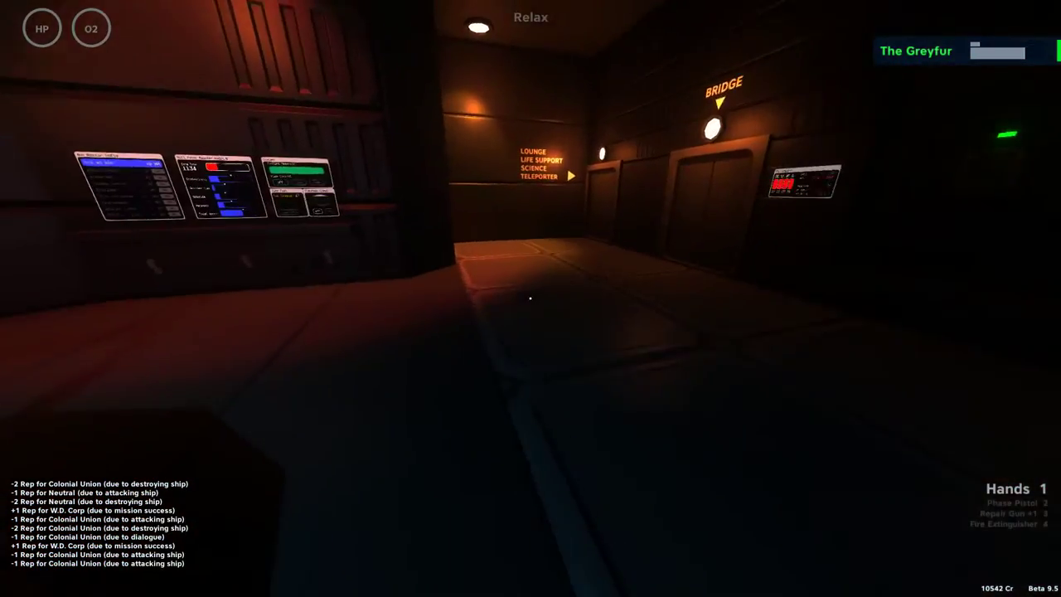
pyautogui.press('w')
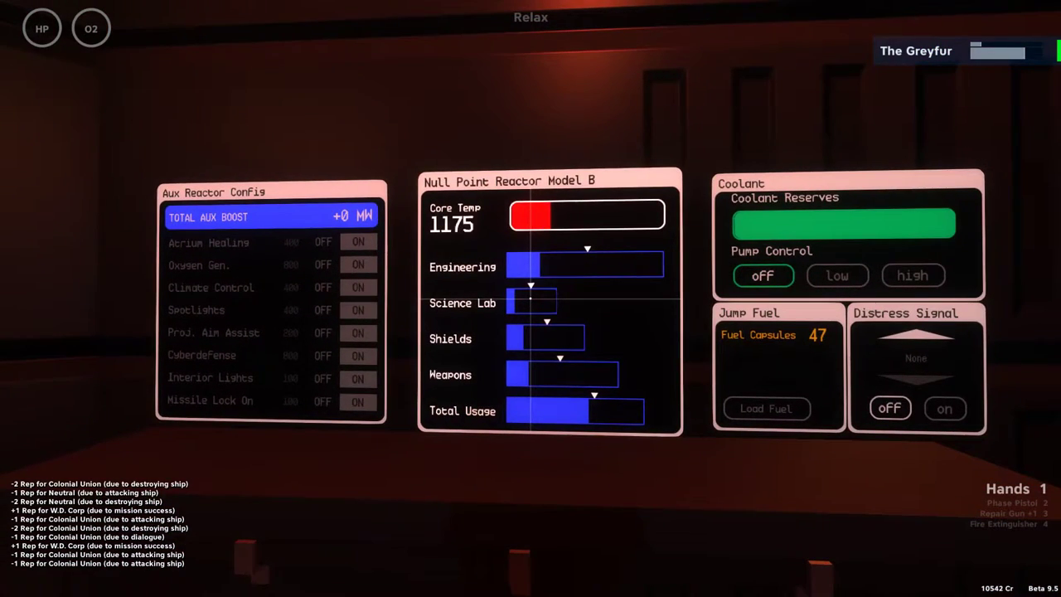
pyautogui.press('w')
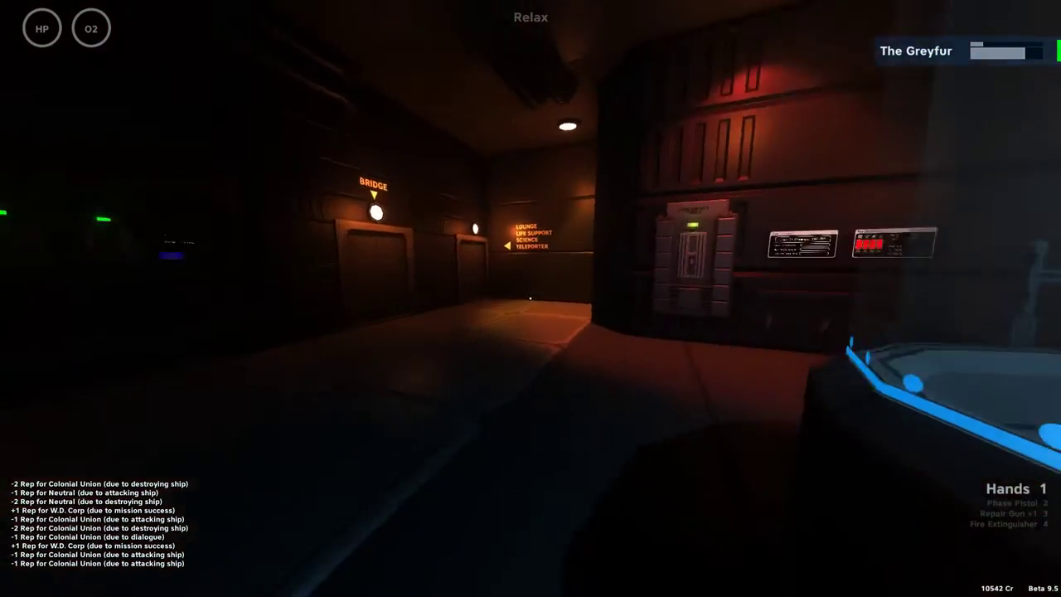
pyautogui.press('a')
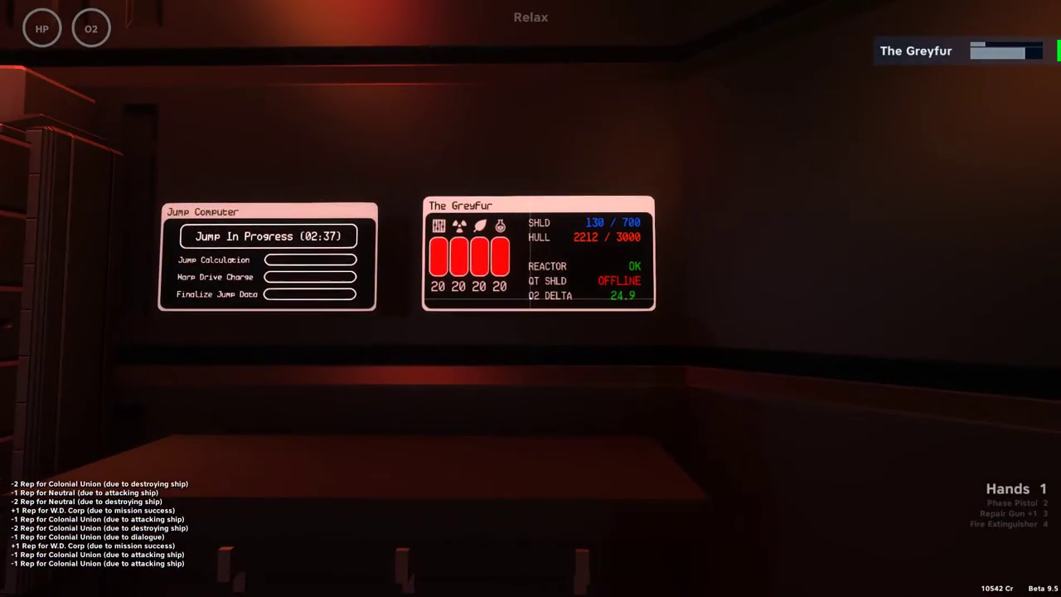
# - Walk toward the bridge door and back to face the countdown and status displays
pyautogui.press('w')
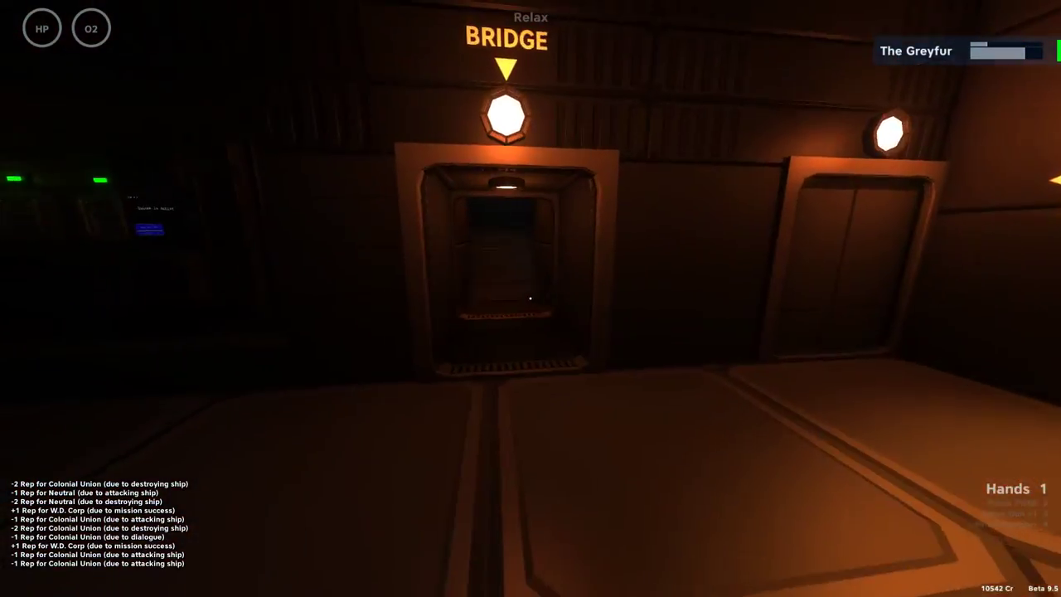
pyautogui.press('w')
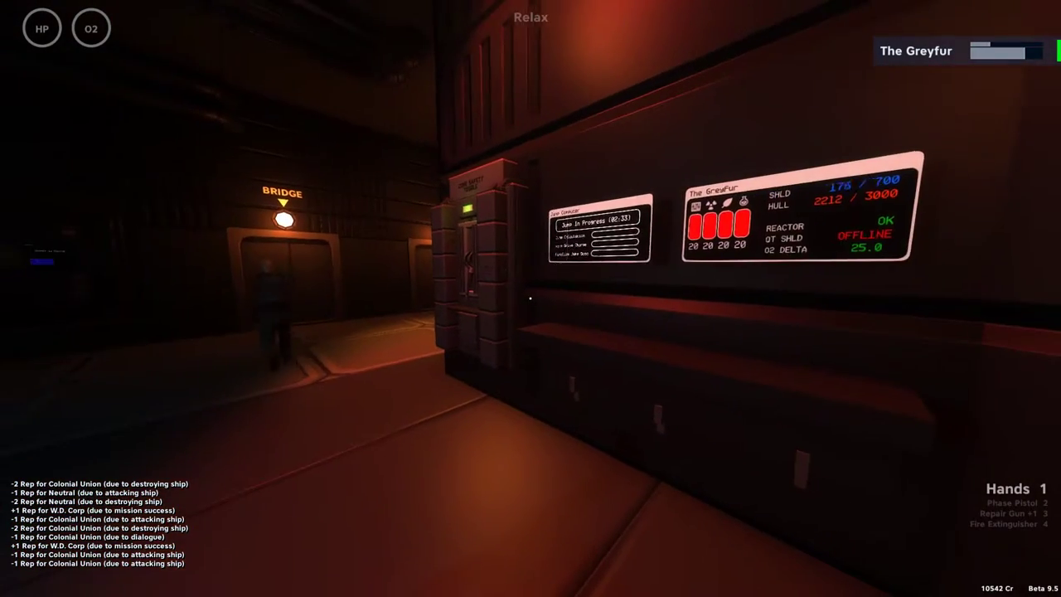
pyautogui.press('w')
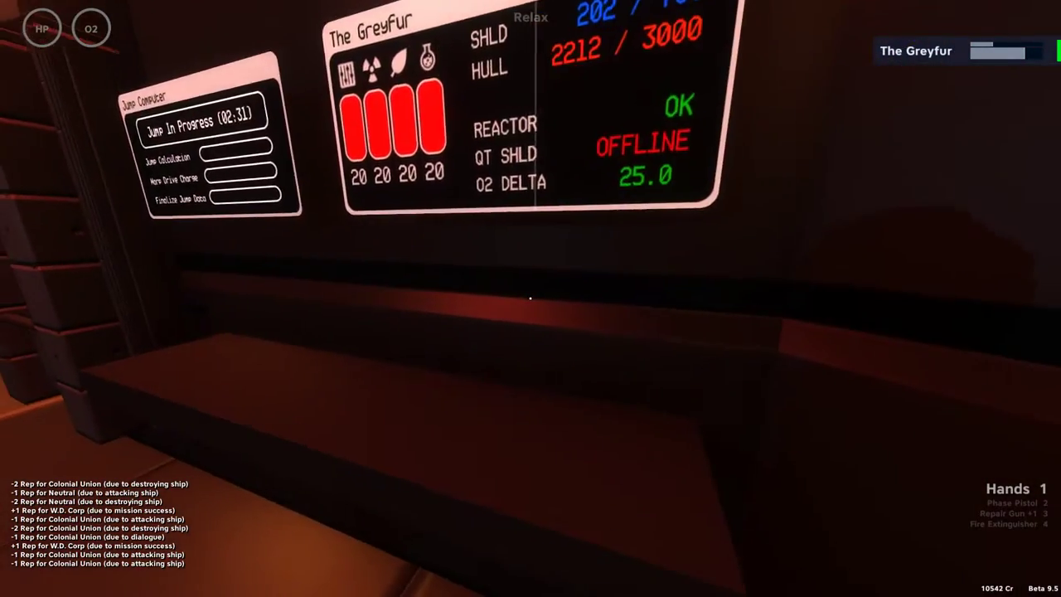
pyautogui.press('w')
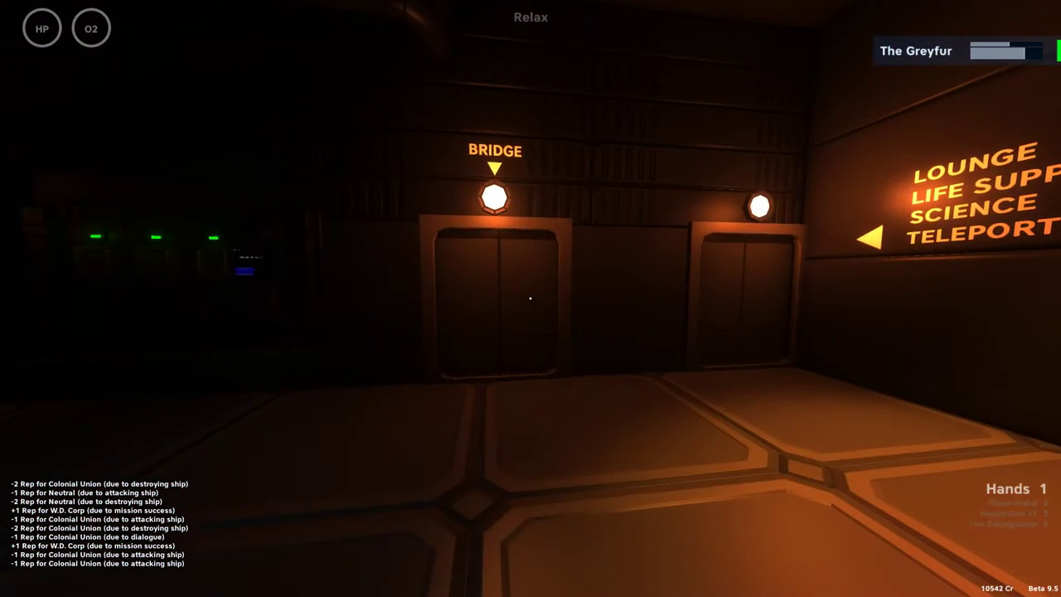
# - Open the crew overview, visit AI Priorities and back out, then open the sector starmap
pyautogui.press('Tab')
pyautogui.press('Tab')
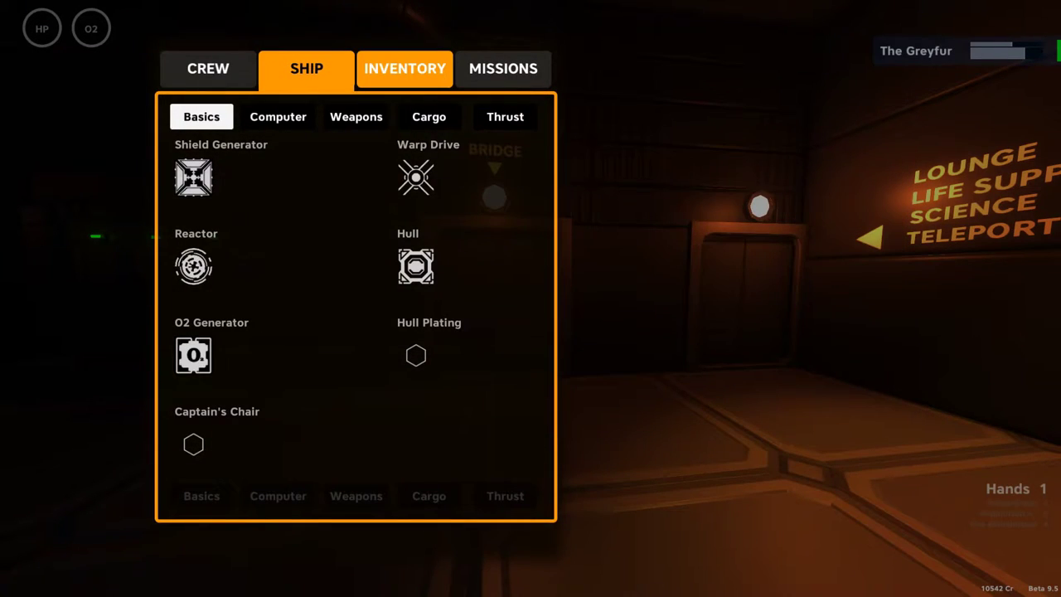
pyautogui.press('q')
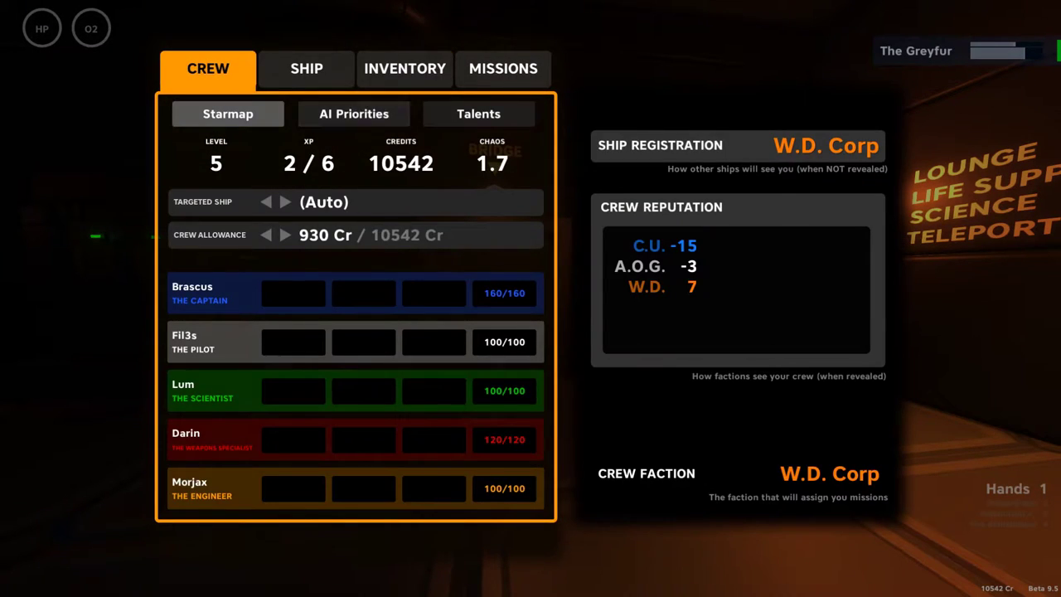
pyautogui.press('Right')
pyautogui.press('Return')
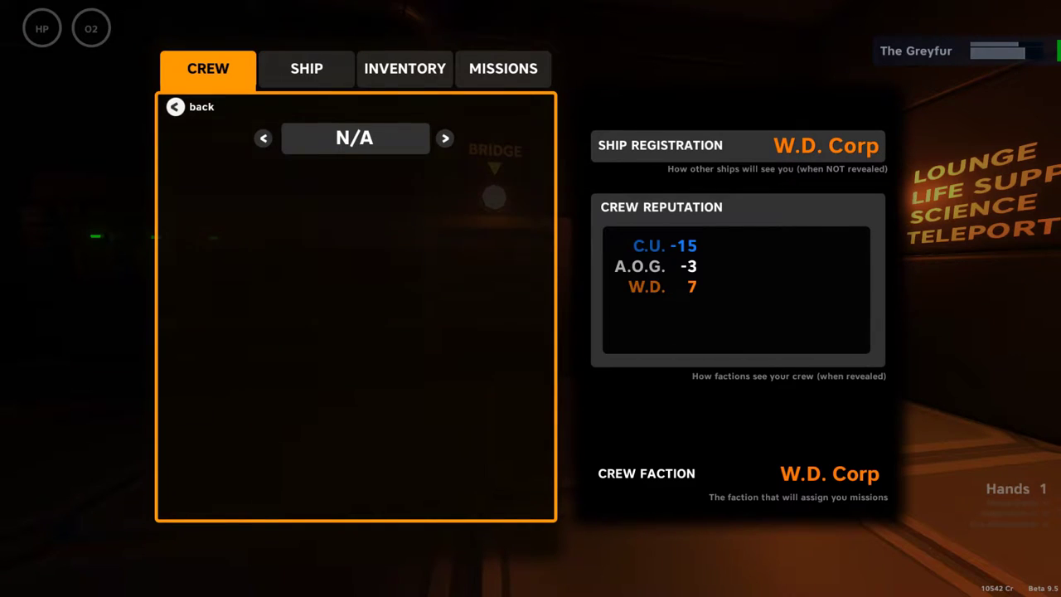
pyautogui.press('Escape')
pyautogui.press('Return')
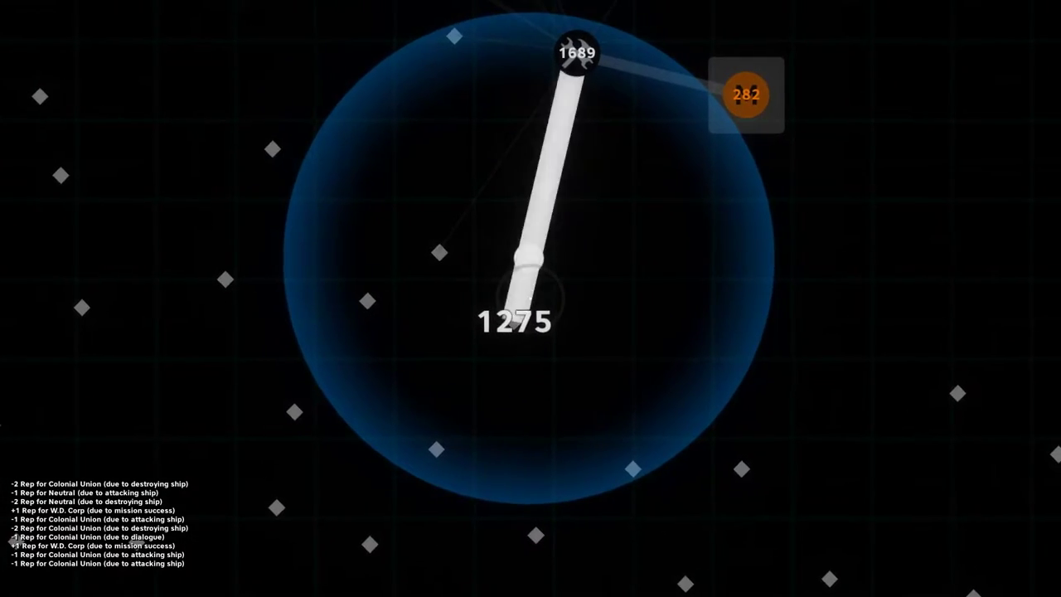
pyautogui.scroll(-5, 531, 299)
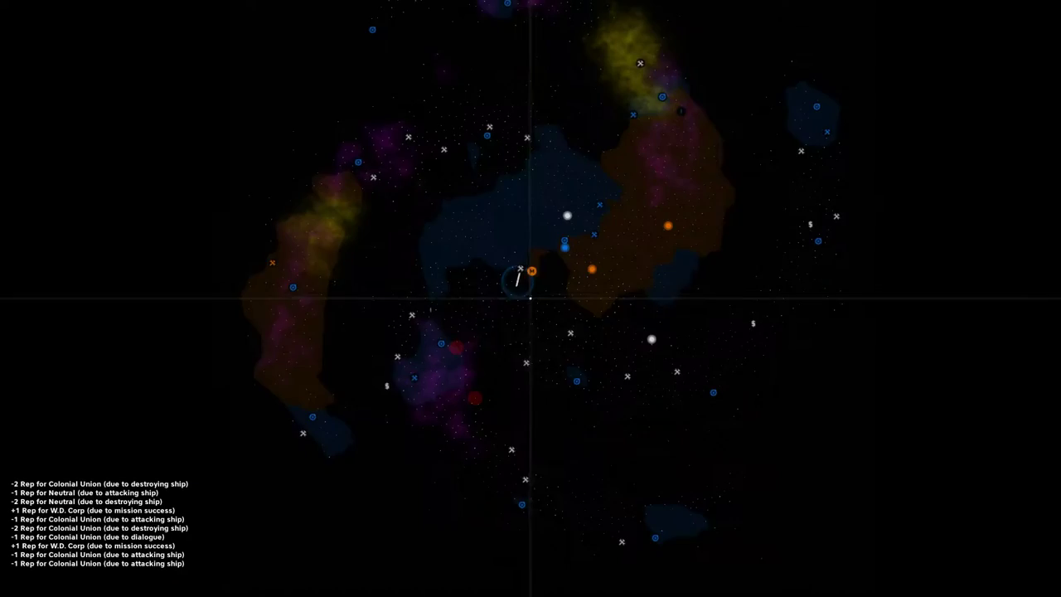
# - Close the starmap, walk to the jump computer, and review the Engineer talents, ship and missions pages
pyautogui.press('Escape')
pyautogui.press('Escape')
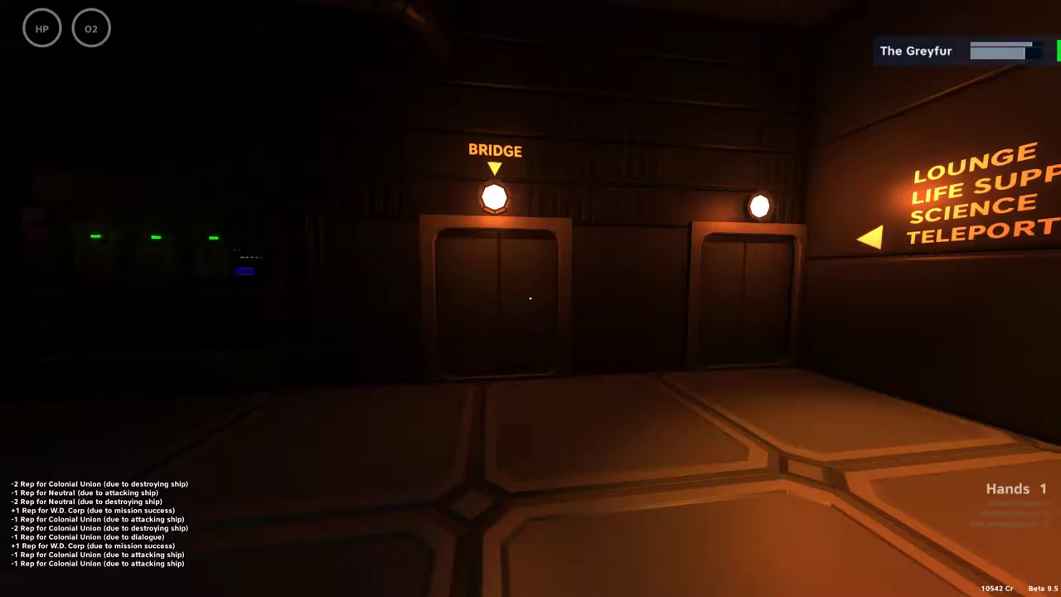
pyautogui.press('w')
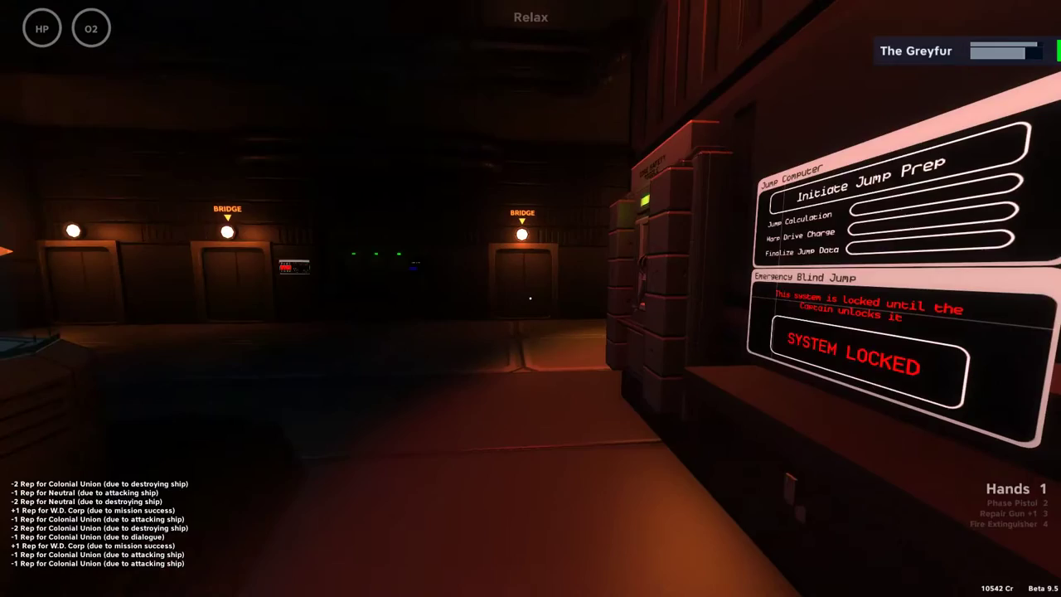
pyautogui.press('Tab')
pyautogui.click(476, 111)
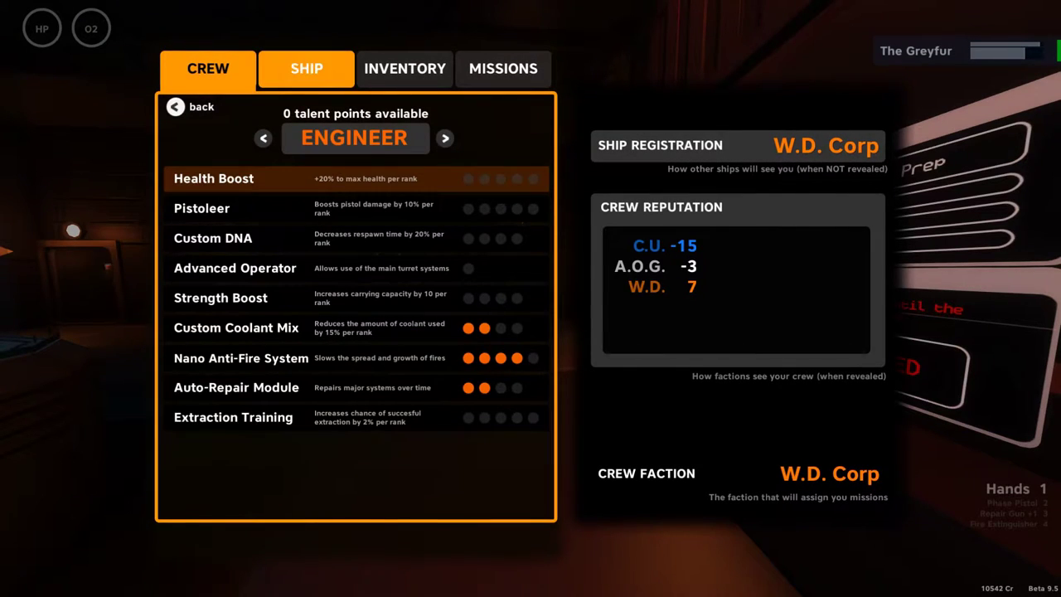
pyautogui.click(306, 68)
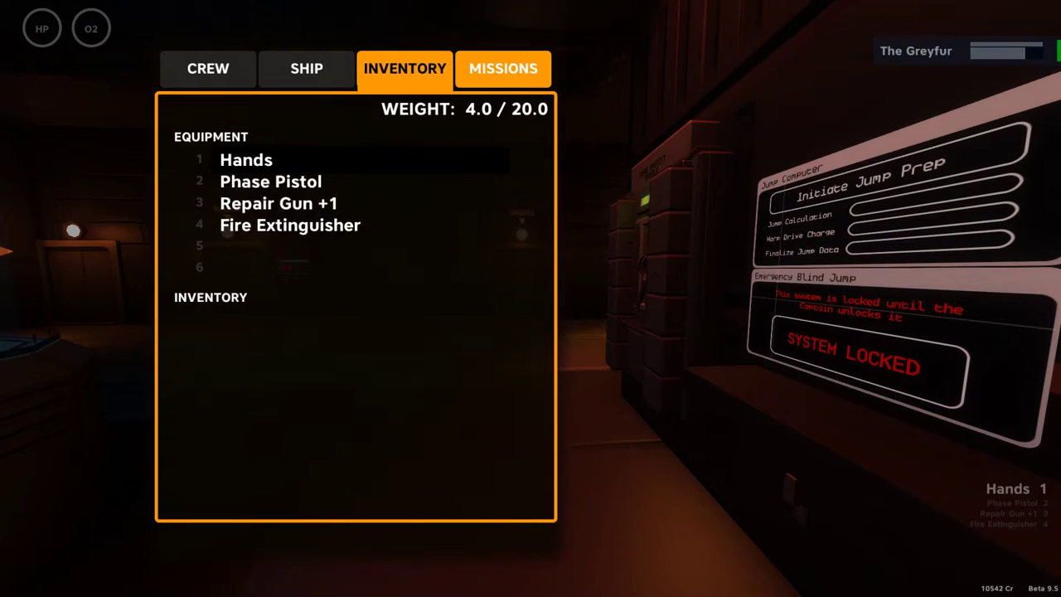
pyautogui.click(503, 68)
pyautogui.press('Tab')
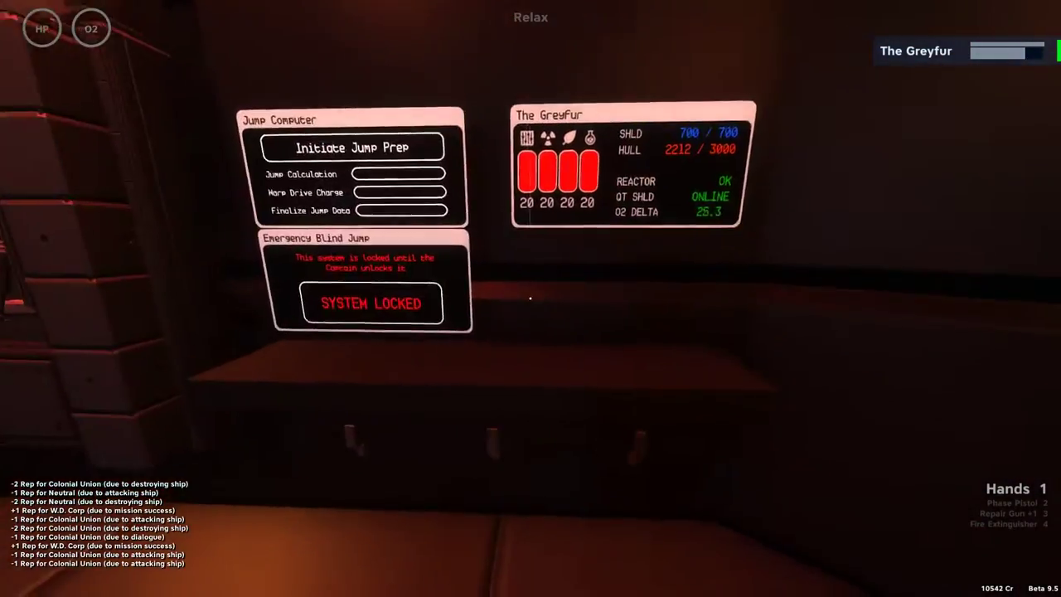
# - Inspect the reactor and coolant readouts, then return to the jump computer status panels
pyautogui.press('s')
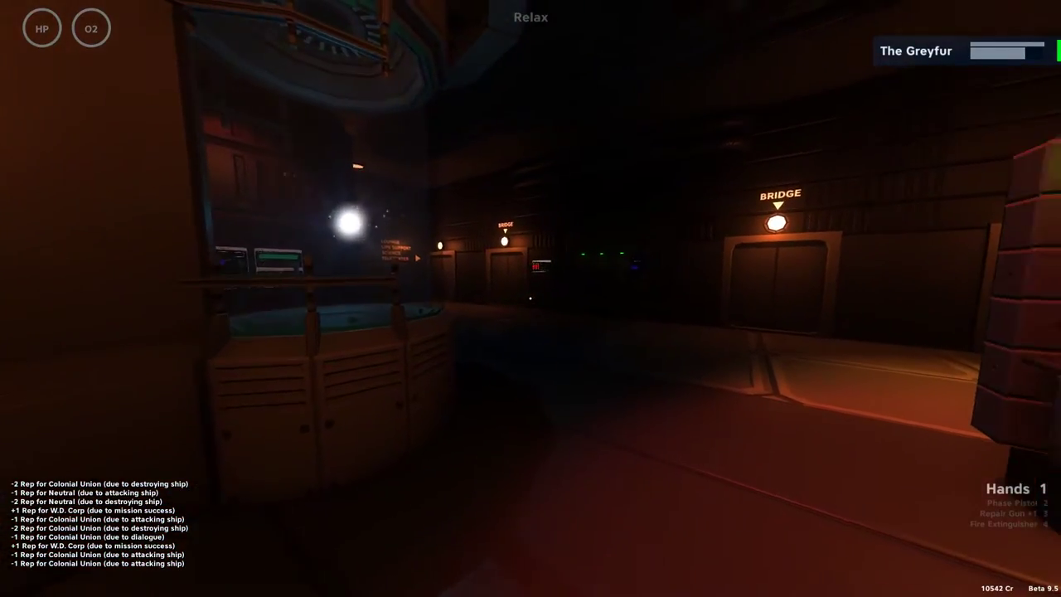
pyautogui.press('w')
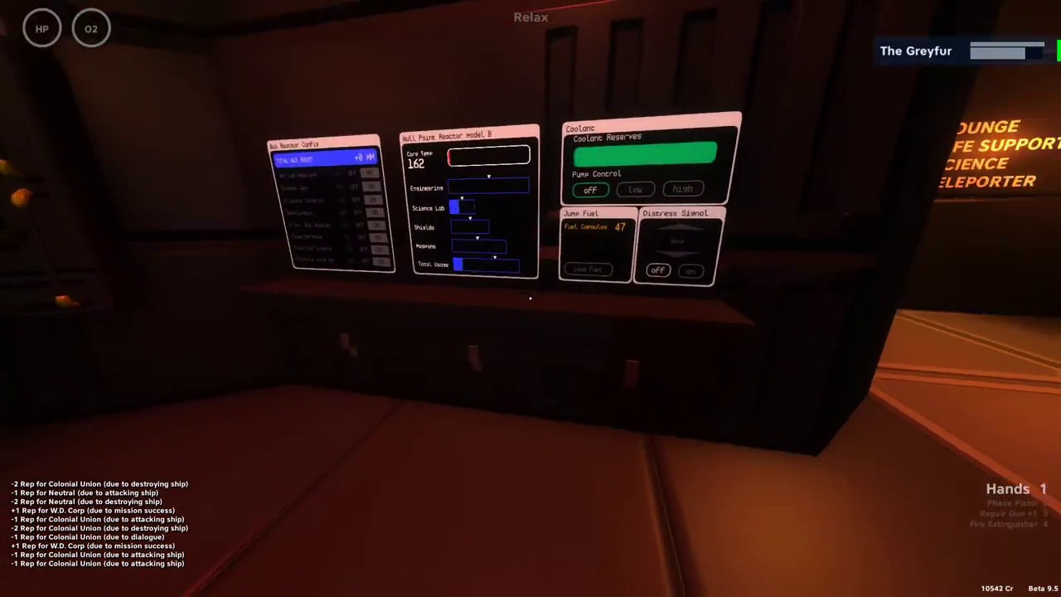
pyautogui.press('w')
pyautogui.press('s')
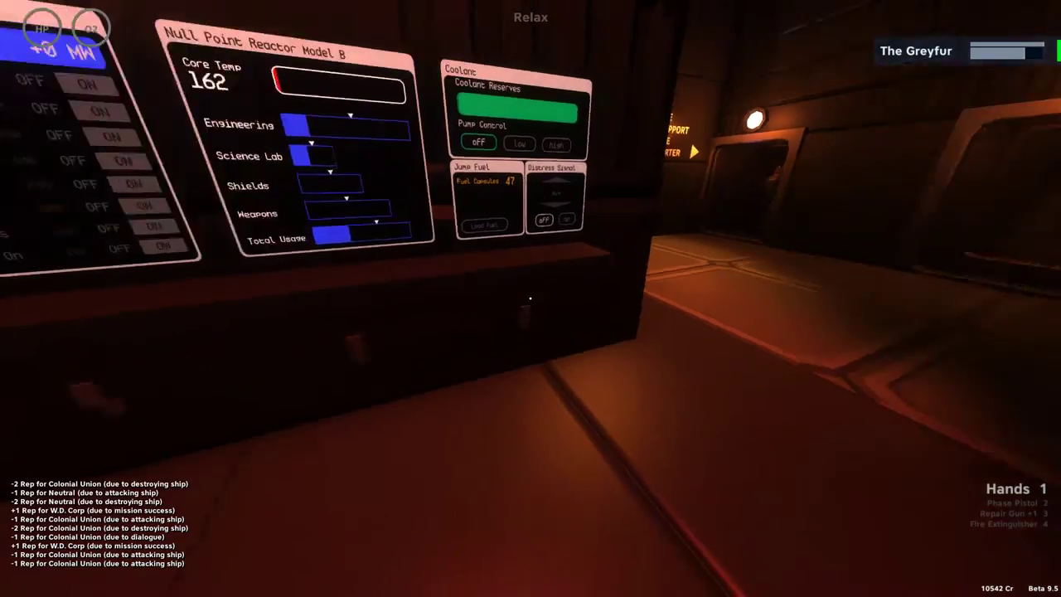
pyautogui.press('w')
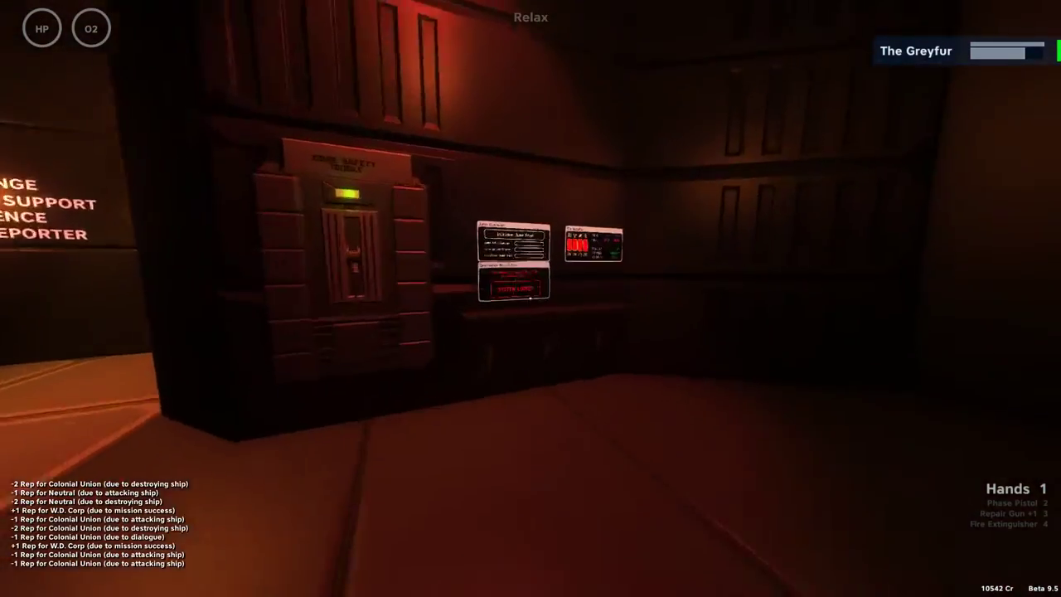
pyautogui.press('w')
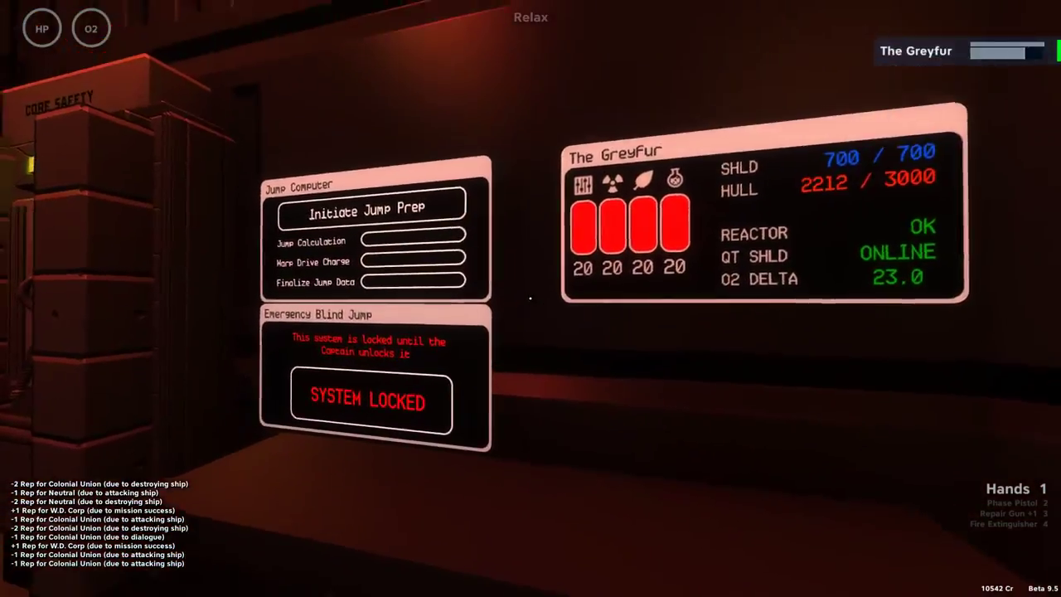
pyautogui.press('w')
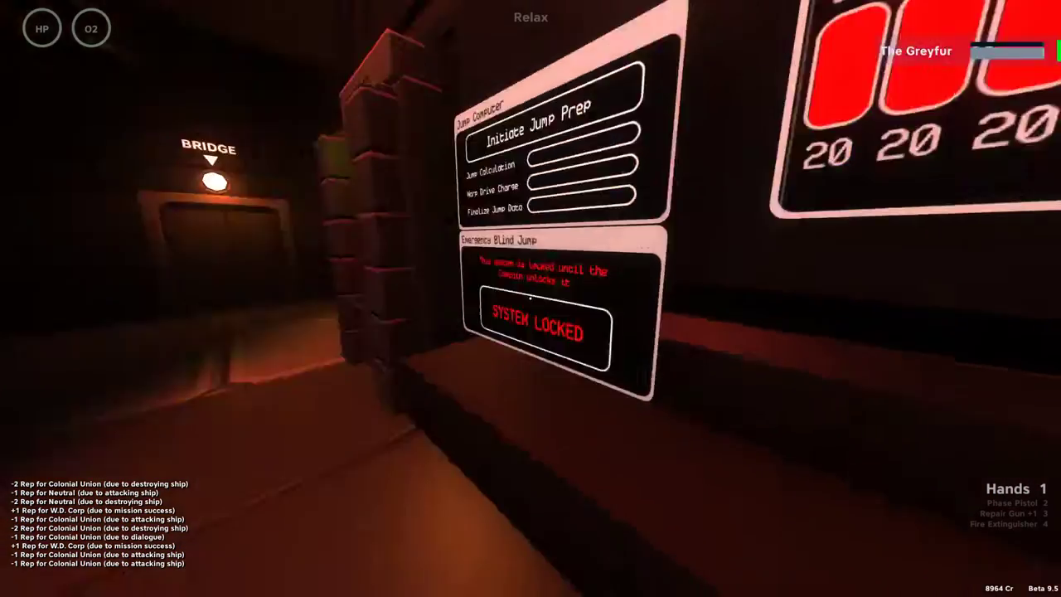
# - Walk past the shield levers and bridge door, through the lit room to the cockpit
pyautogui.press('w')
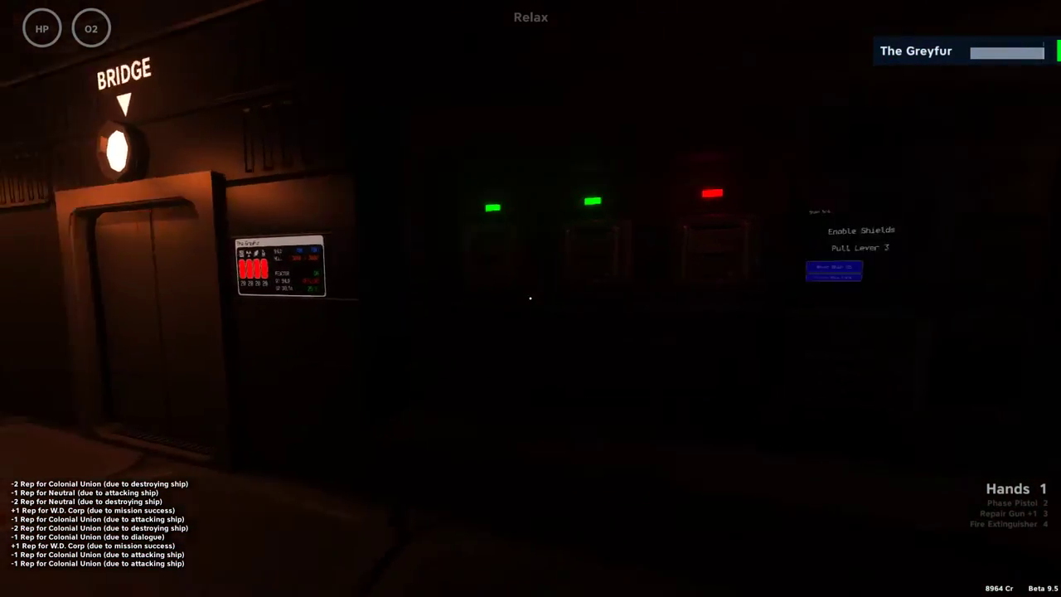
pyautogui.press('w')
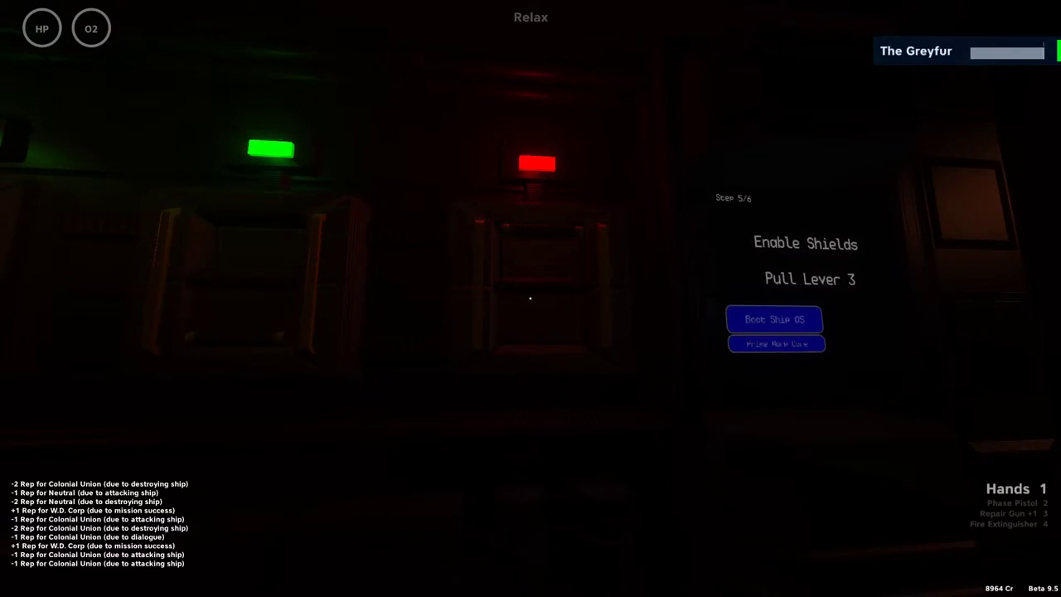
pyautogui.press('w')
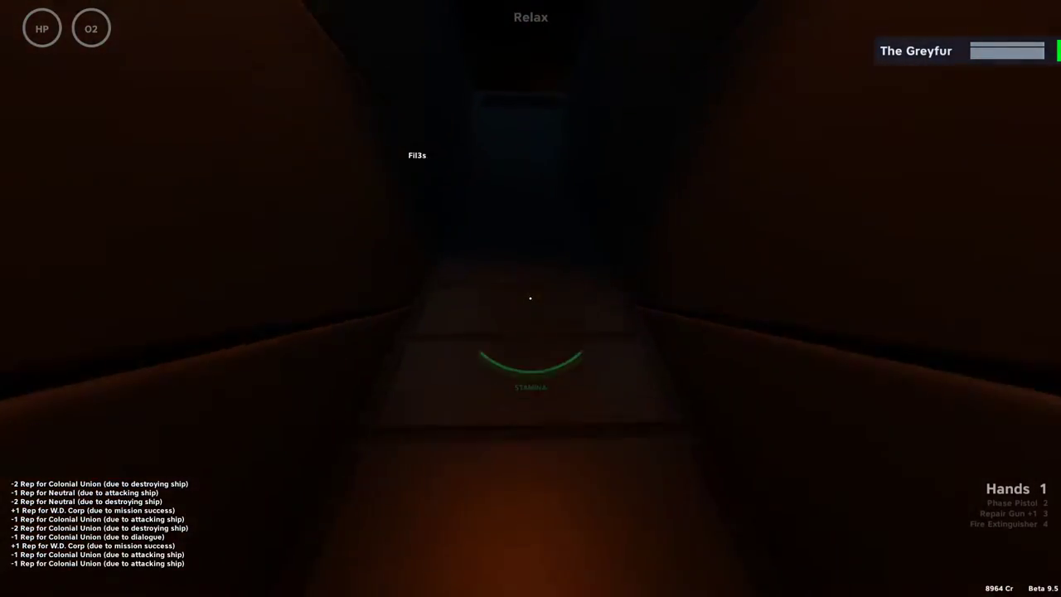
pyautogui.press('w')
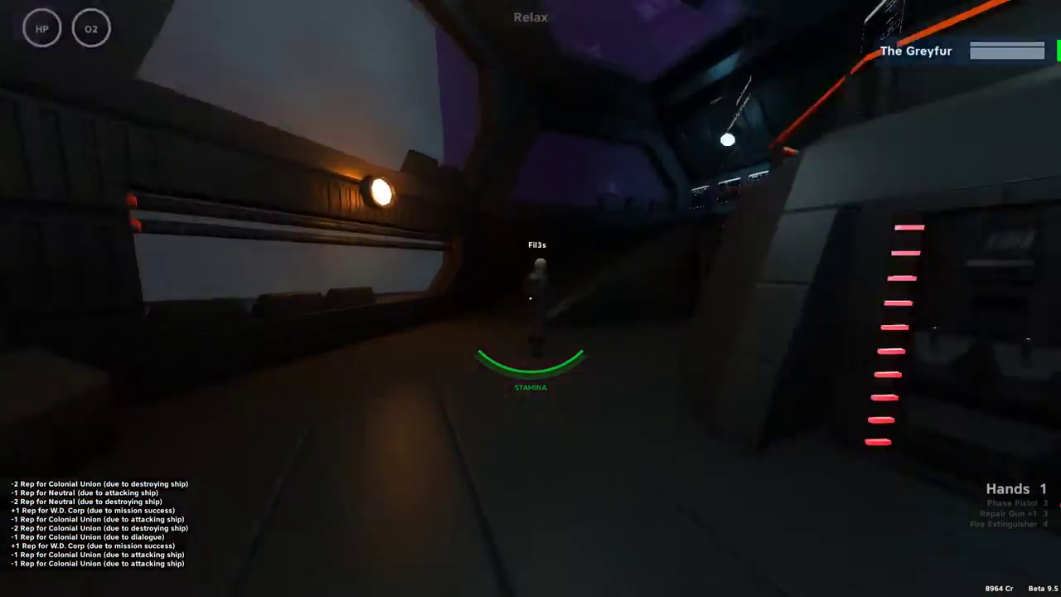
pyautogui.press('w')
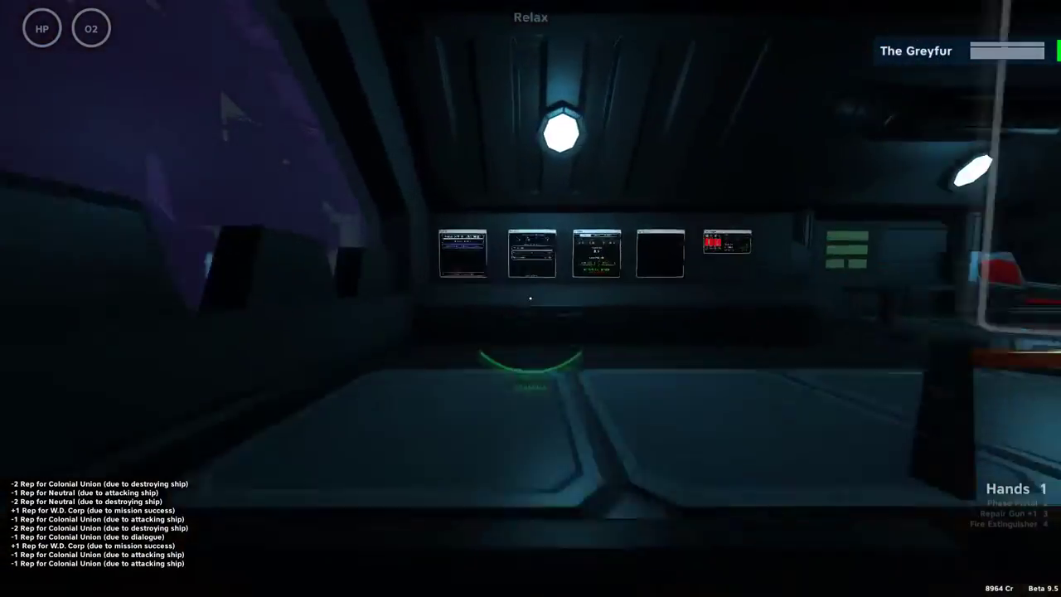
pyautogui.press('w')
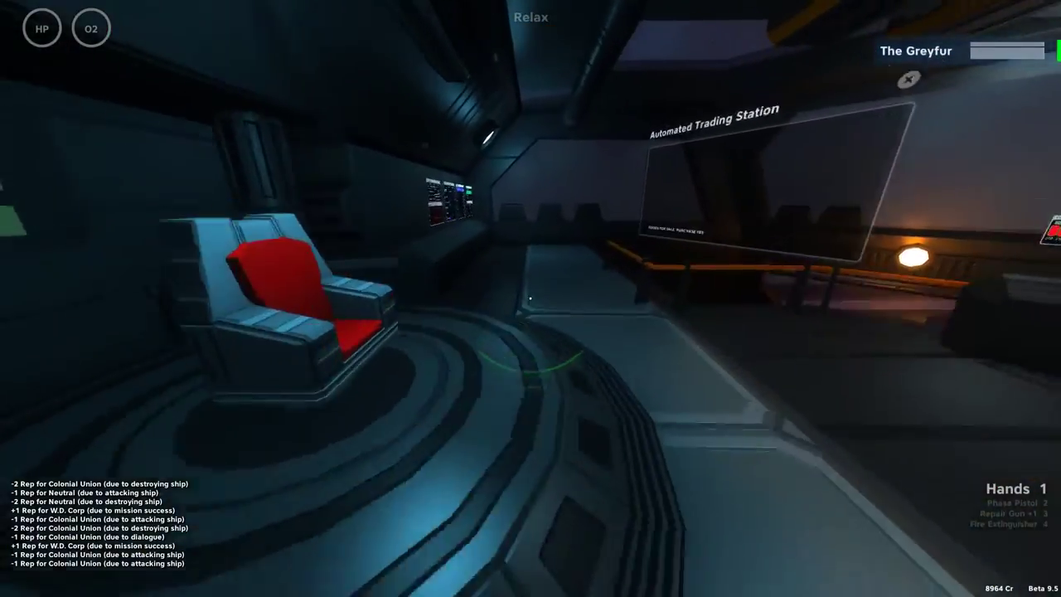
pyautogui.press('w')
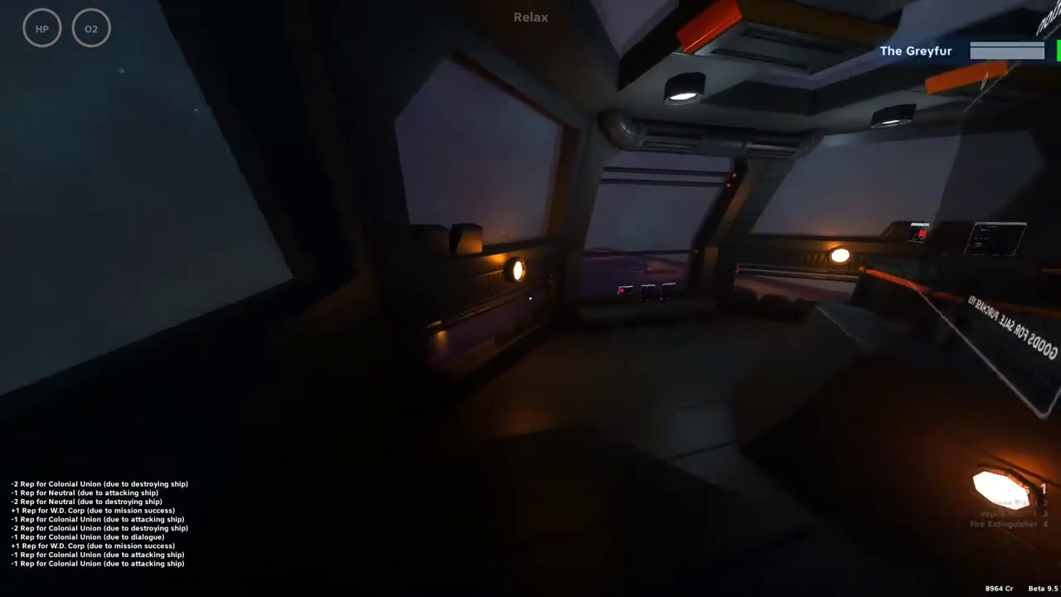
# - Follow the corridors past the lounge sign and red-lit passage into the purple room
pyautogui.press('w')
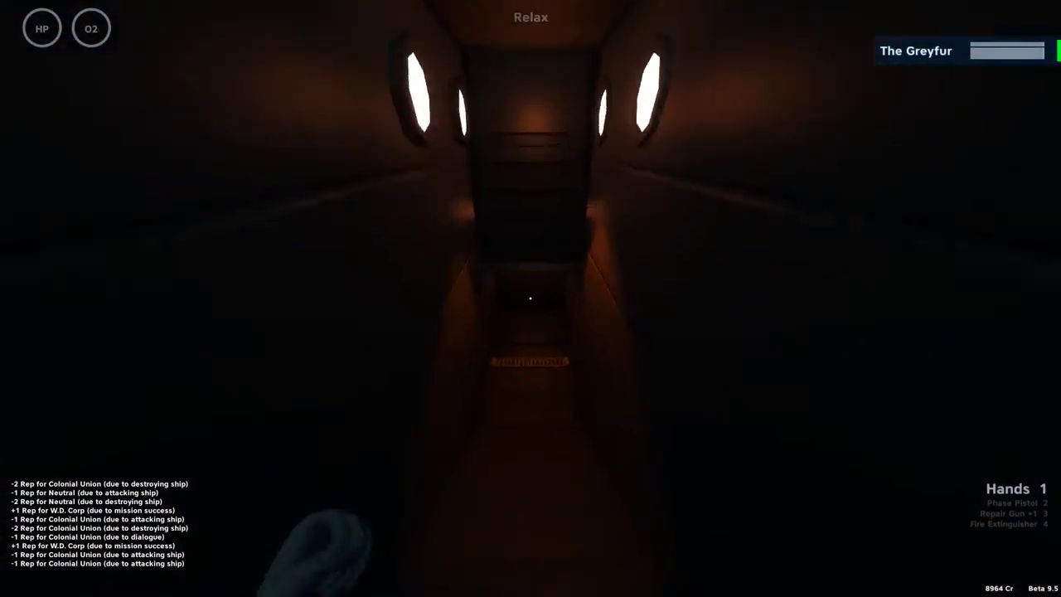
pyautogui.press('w')
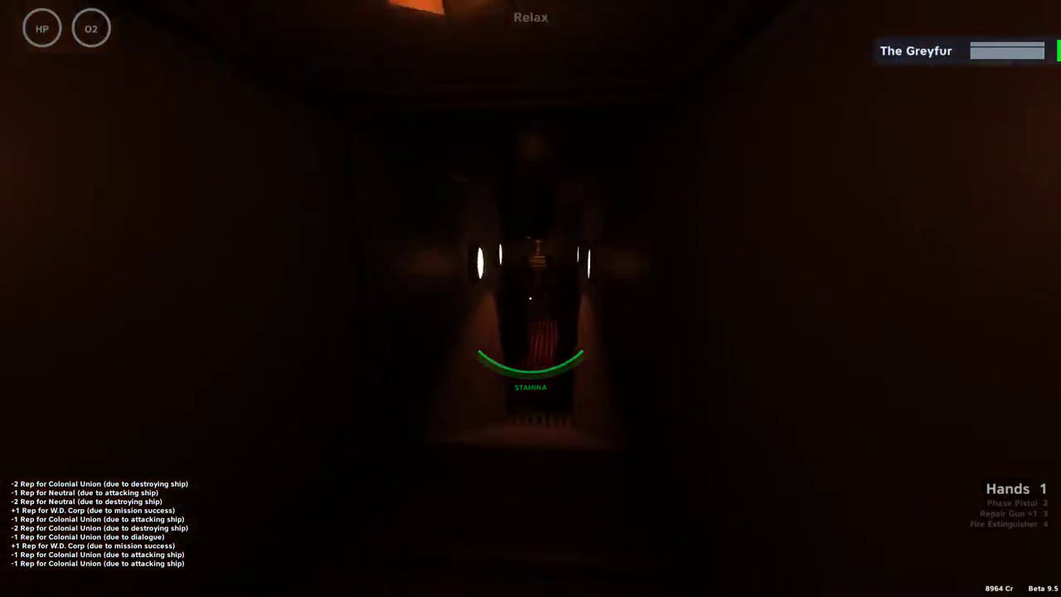
pyautogui.press('w')
pyautogui.press('w')
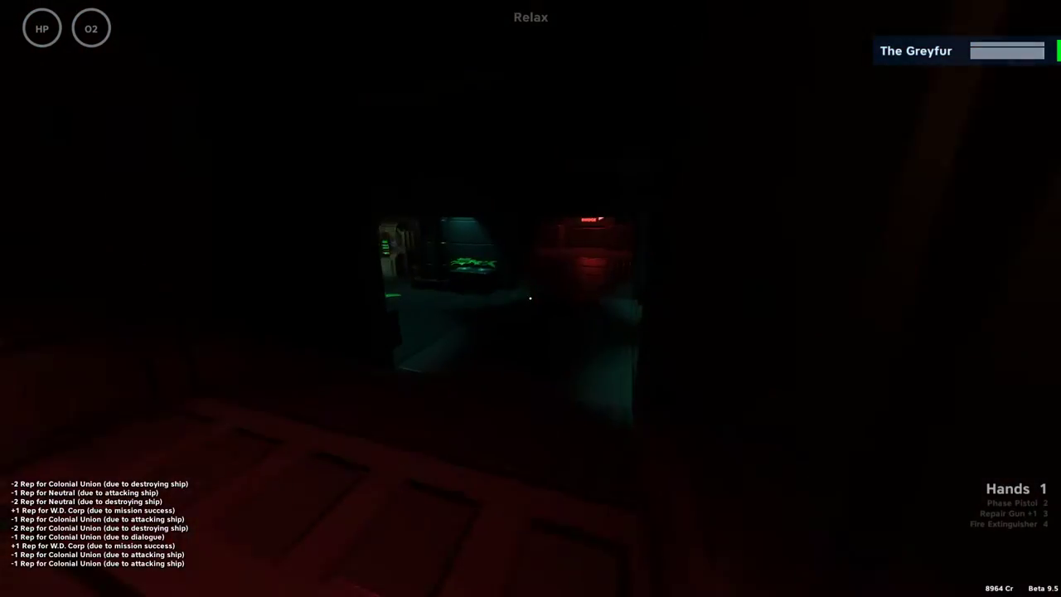
pyautogui.press('w')
pyautogui.press('w')
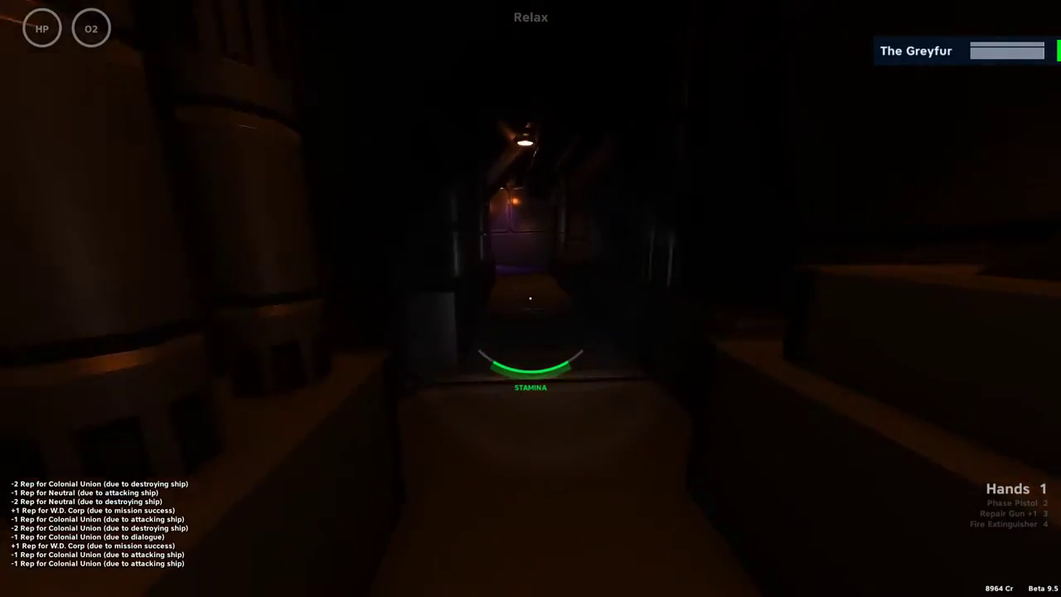
pyautogui.press('w')
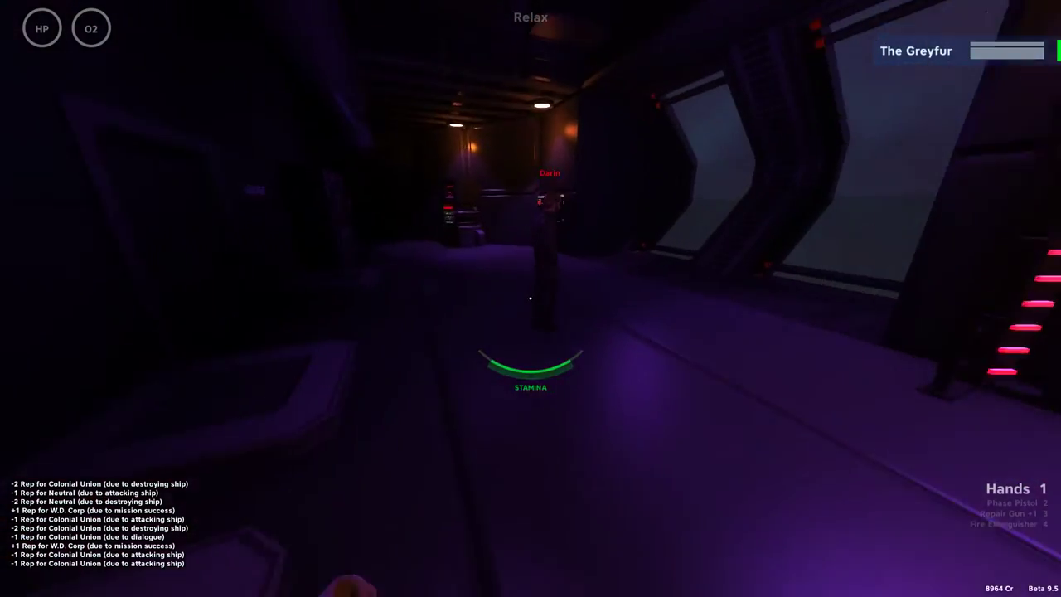
pyautogui.press('w')
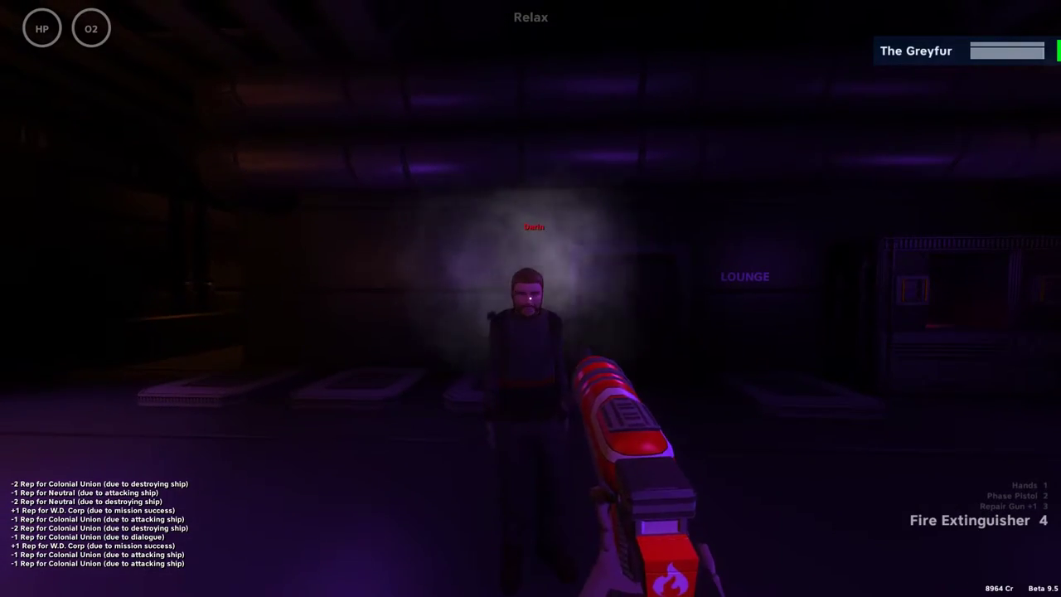
# - Put away the extinguisher, cycle the missile launcher to Tracker Missile and back to W.D. Special, then walk on
pyautogui.press('1')
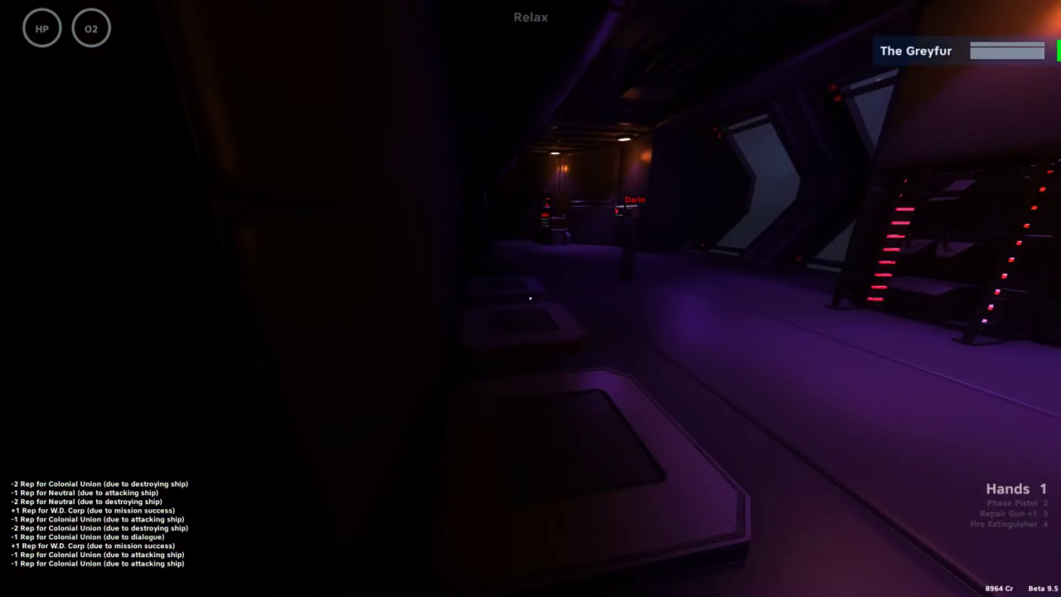
pyautogui.press('w')
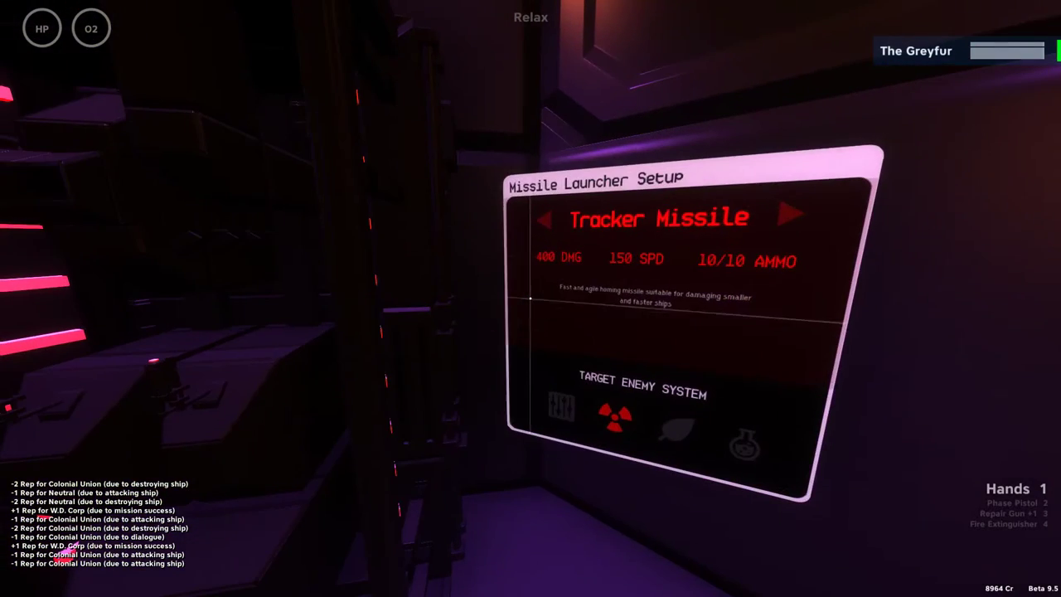
pyautogui.press('s')
pyautogui.press('w')
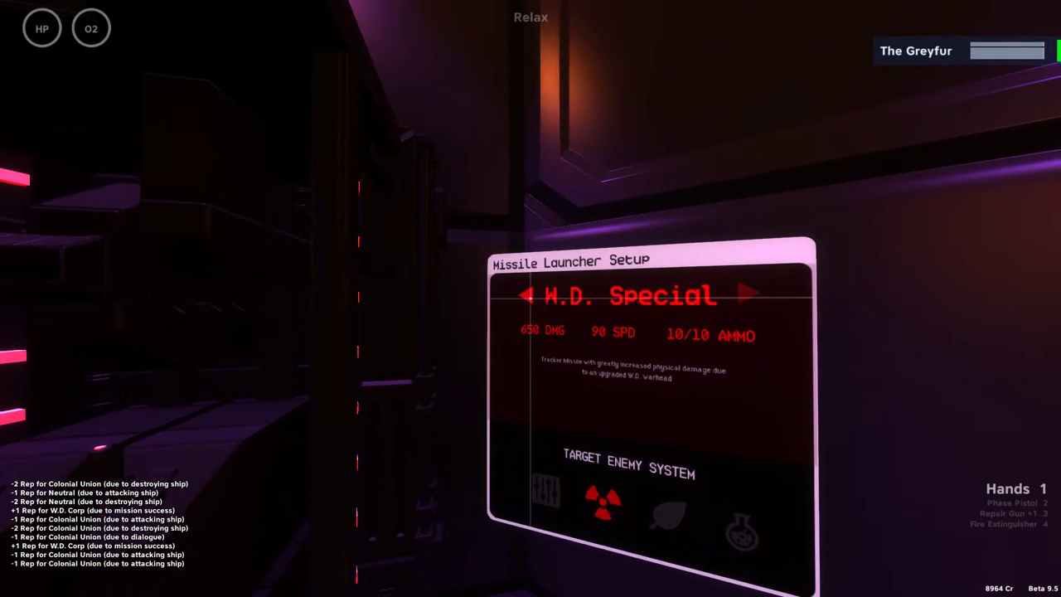
pyautogui.click(530, 296)
pyautogui.click(531, 295)
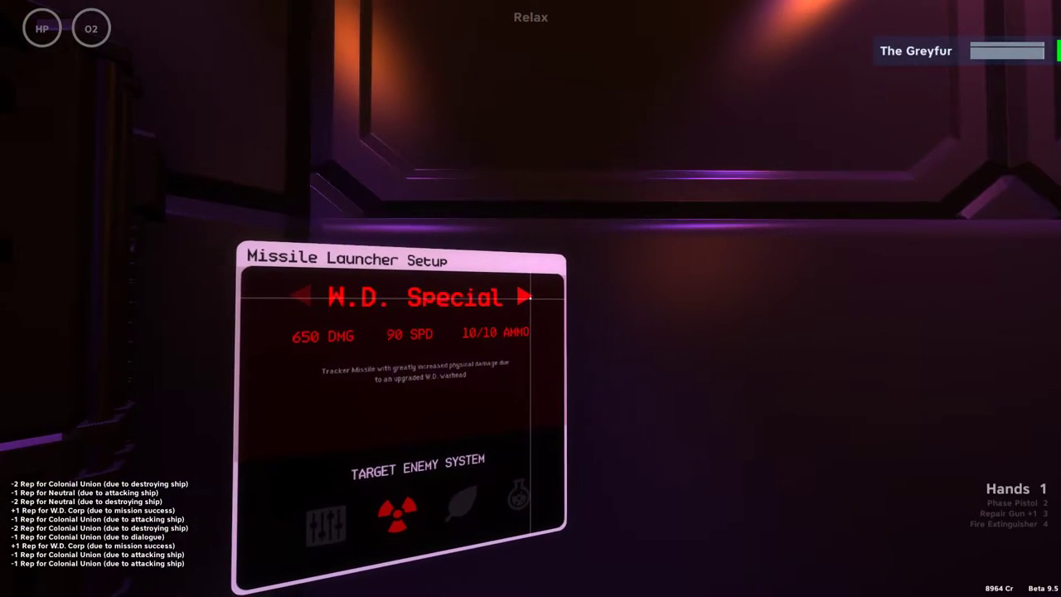
pyautogui.press('w')
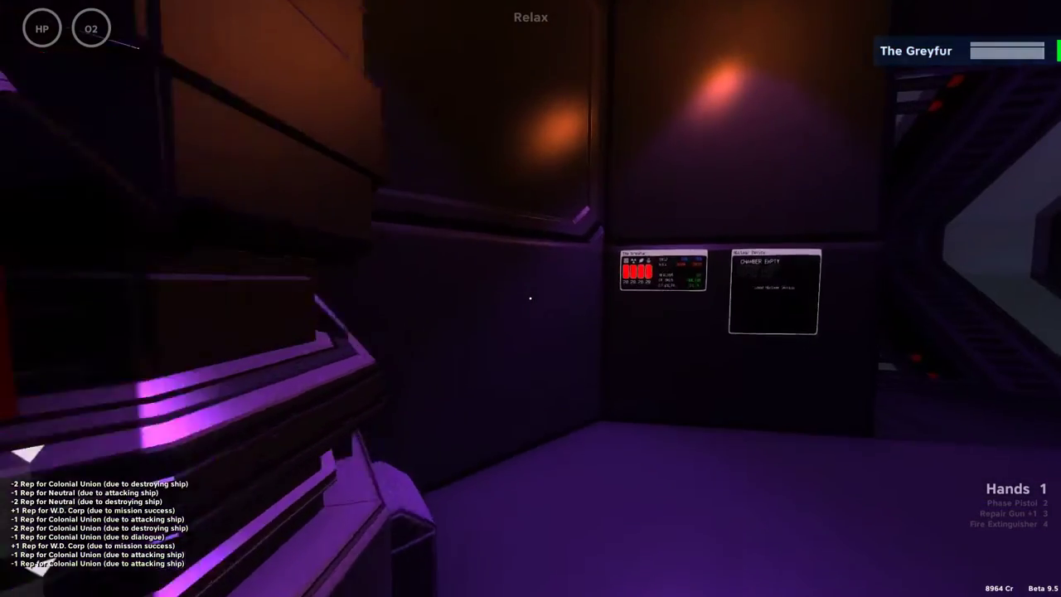
# - Check the Nuclear Device panel, then open the crew menu's SHIP component page
pyautogui.press('w')
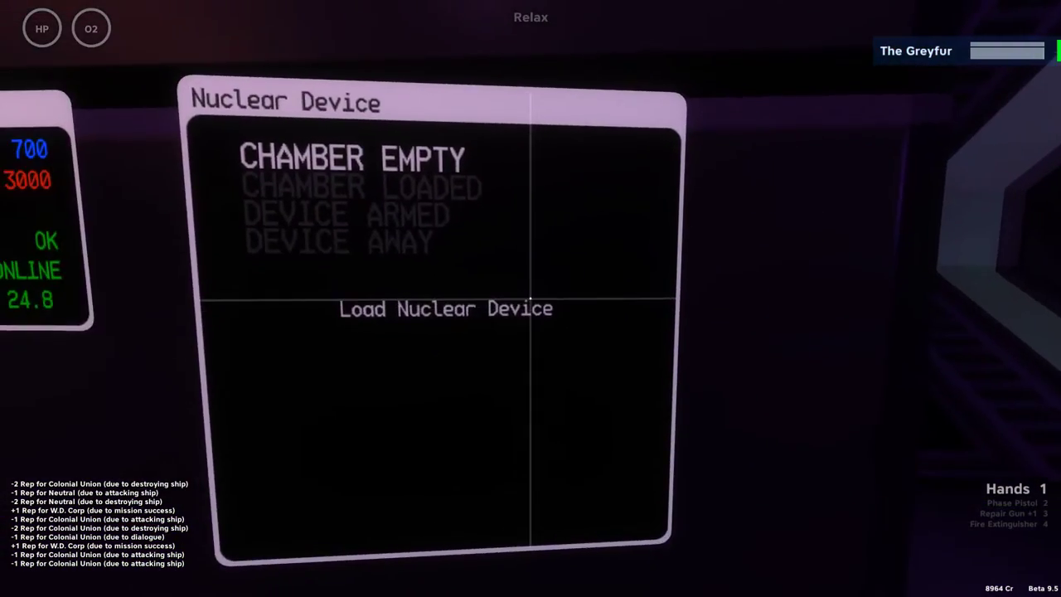
pyautogui.press('w')
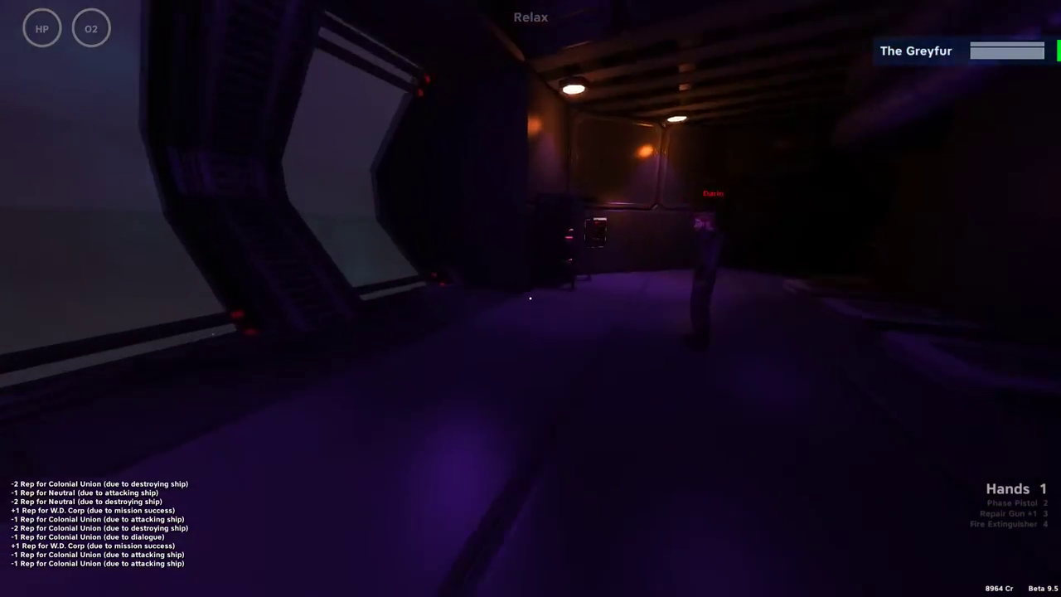
pyautogui.press('Tab')
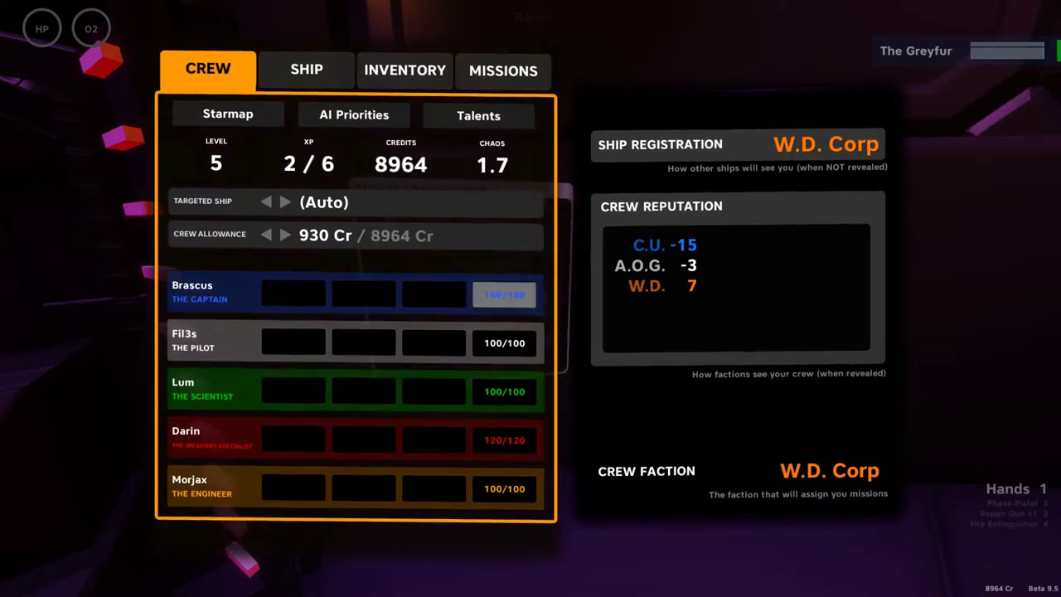
pyautogui.click(305, 68)
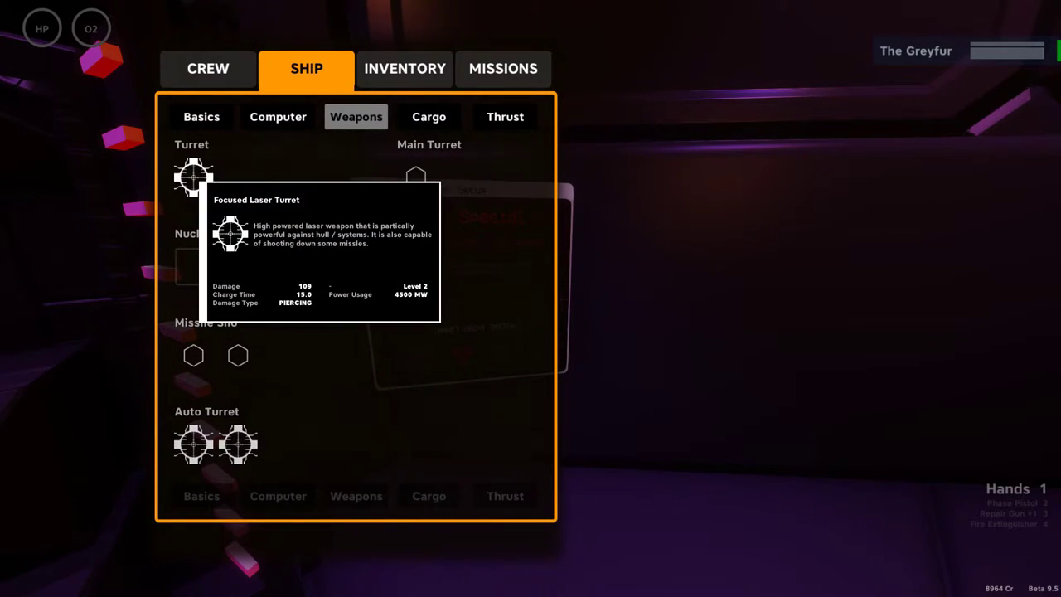
# - Sprint past Engineering to the bridge doors and bring up the CREW overview
pyautogui.press('Tab')
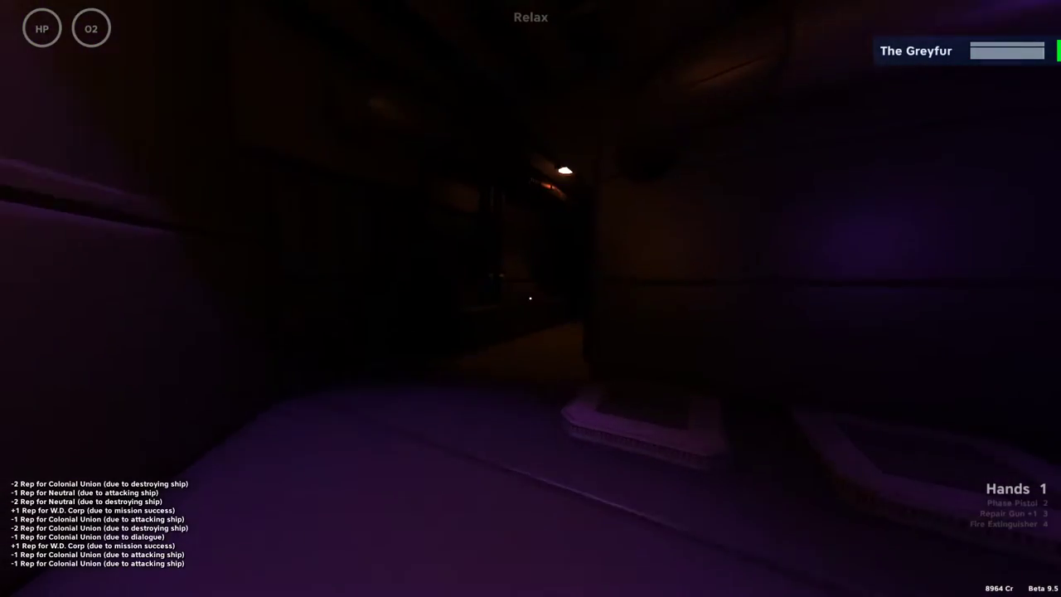
pyautogui.press('shift')
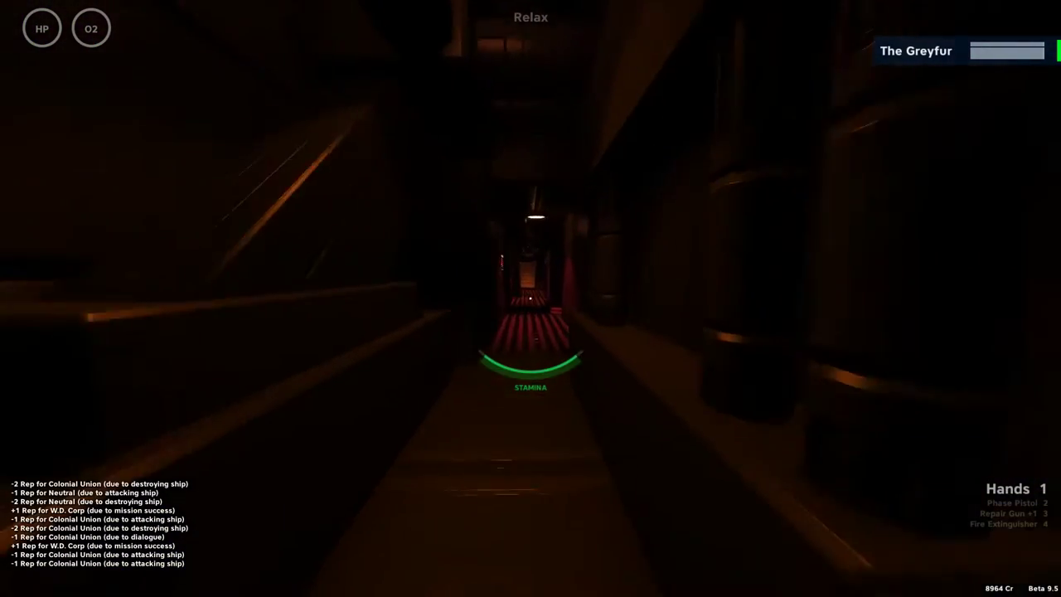
pyautogui.press('w')
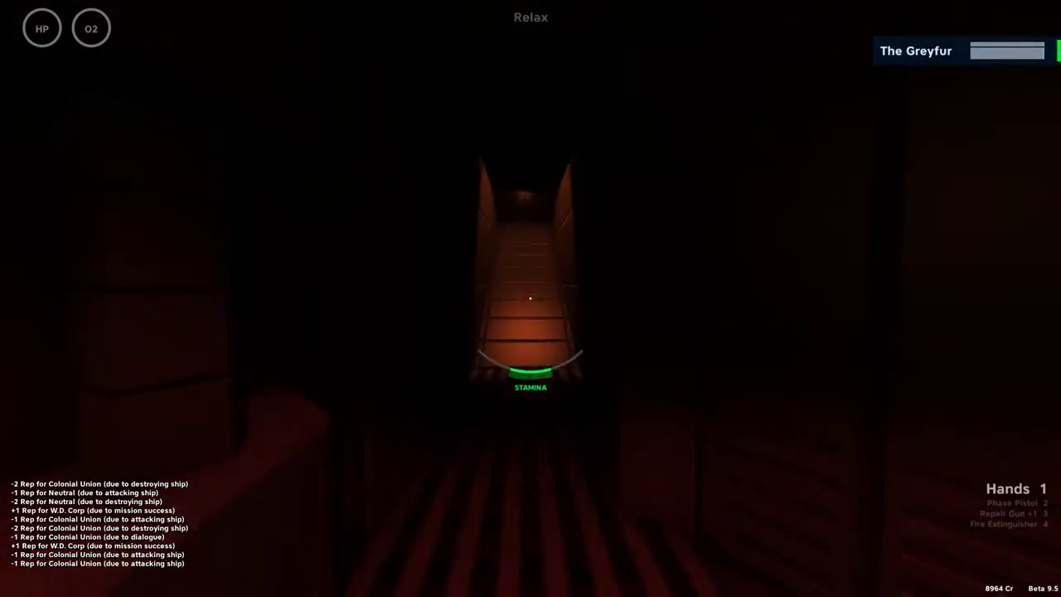
pyautogui.press('w')
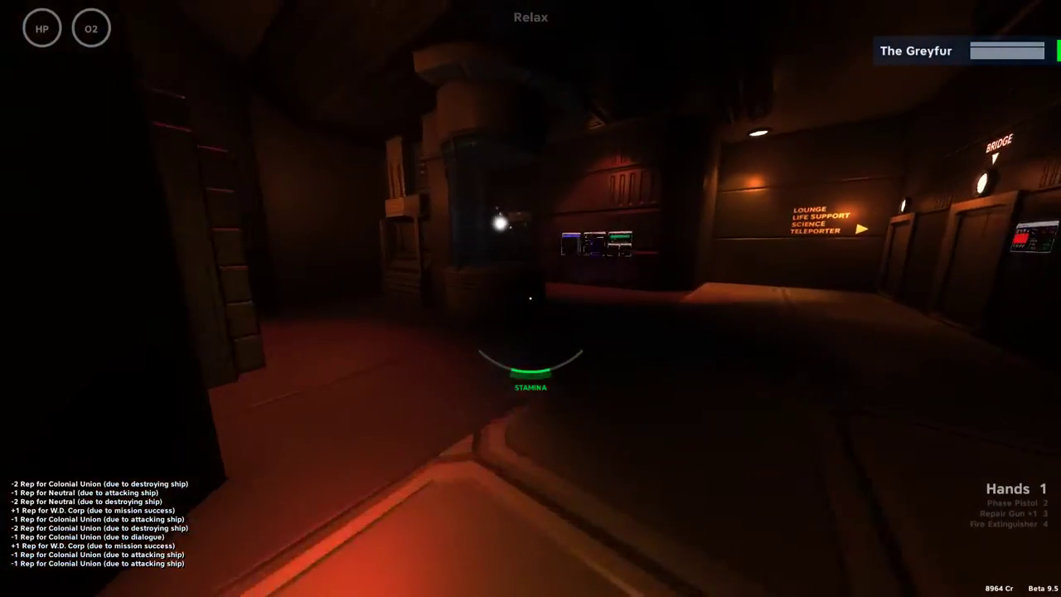
pyautogui.press('w')
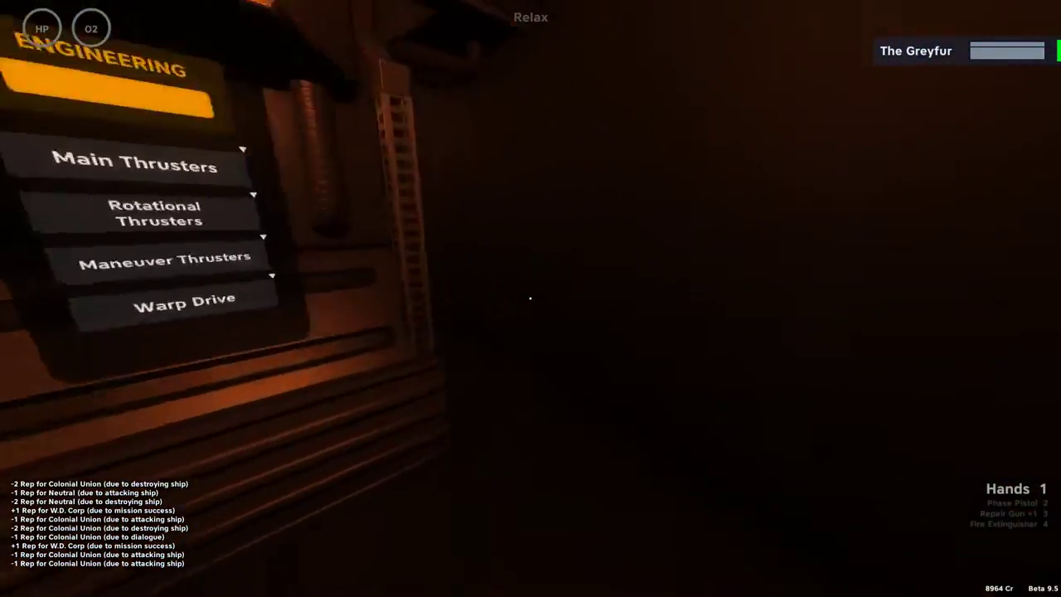
pyautogui.press('w')
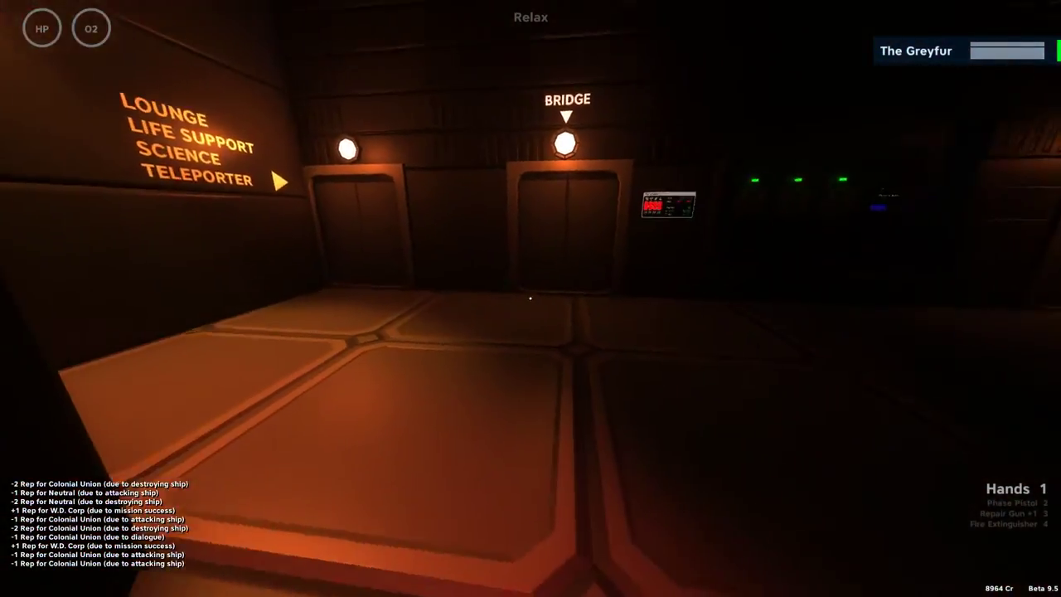
pyautogui.press('Tab')
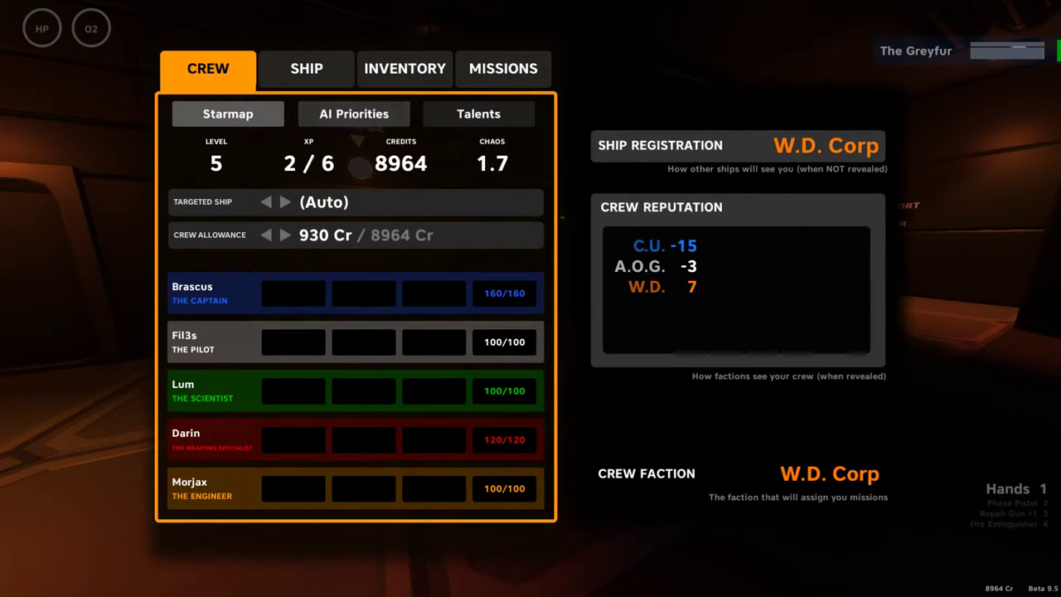
# - Review the Ship Computer page and Radioactivity sensor details, then return to the corridor
pyautogui.click(478, 114)
pyautogui.click(306, 68)
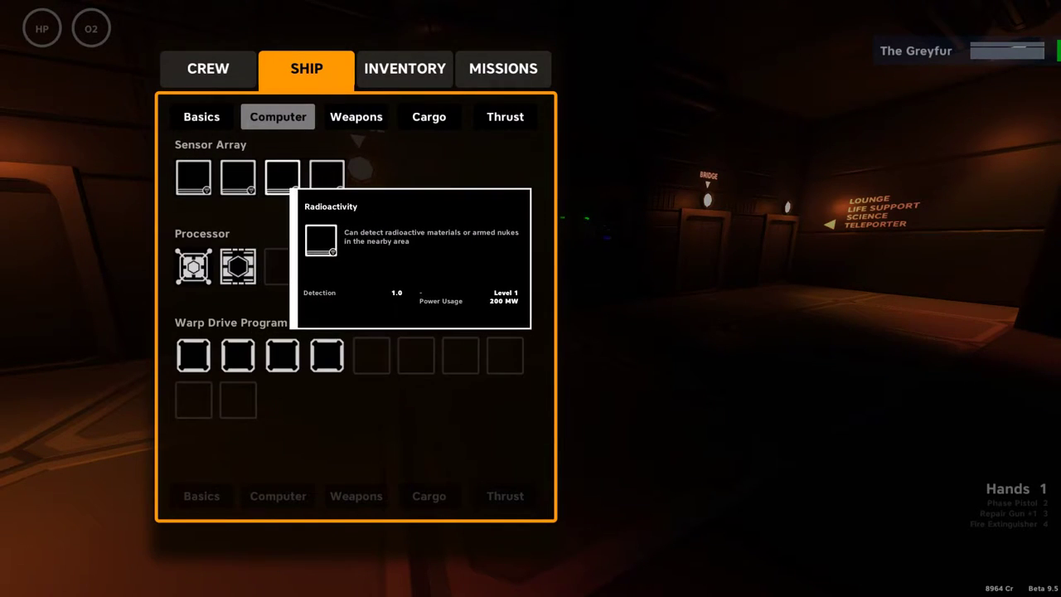
pyautogui.press('Tab')
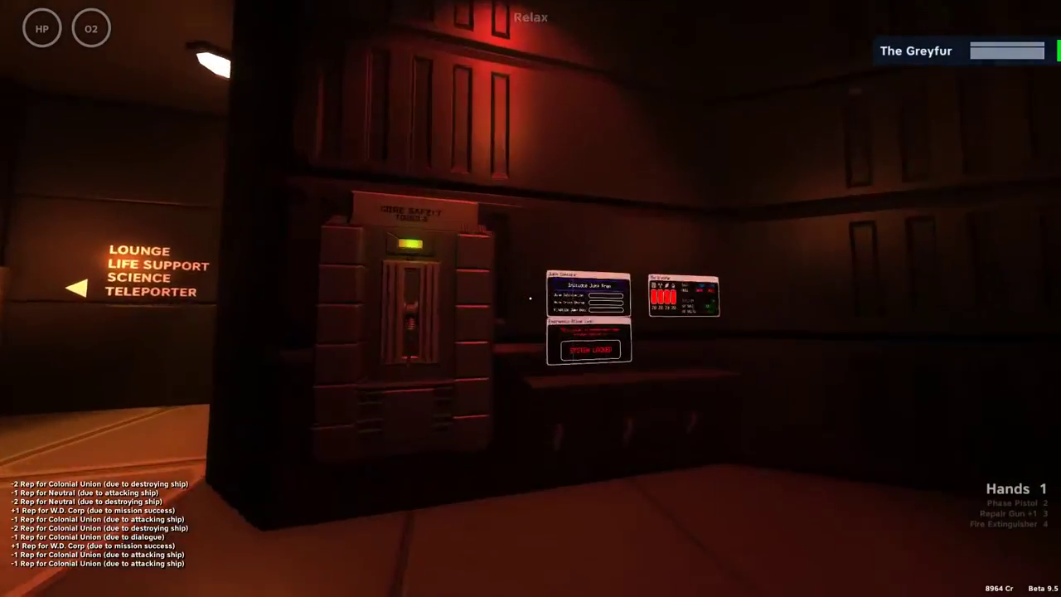
# - Inspect the jump computer and status panels, then leave into the dark corridor
pyautogui.press('w')
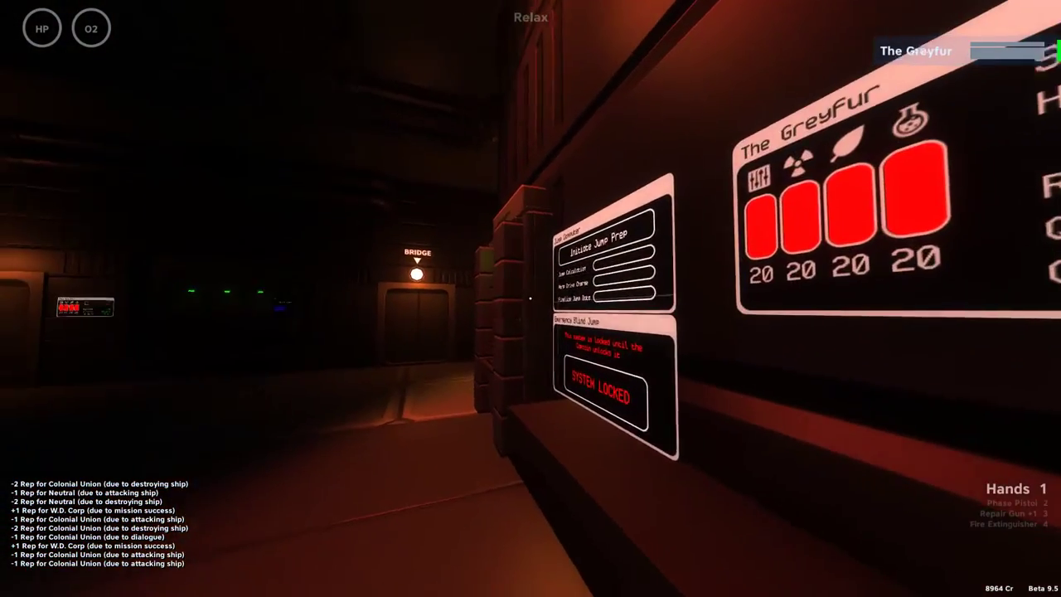
pyautogui.press('s')
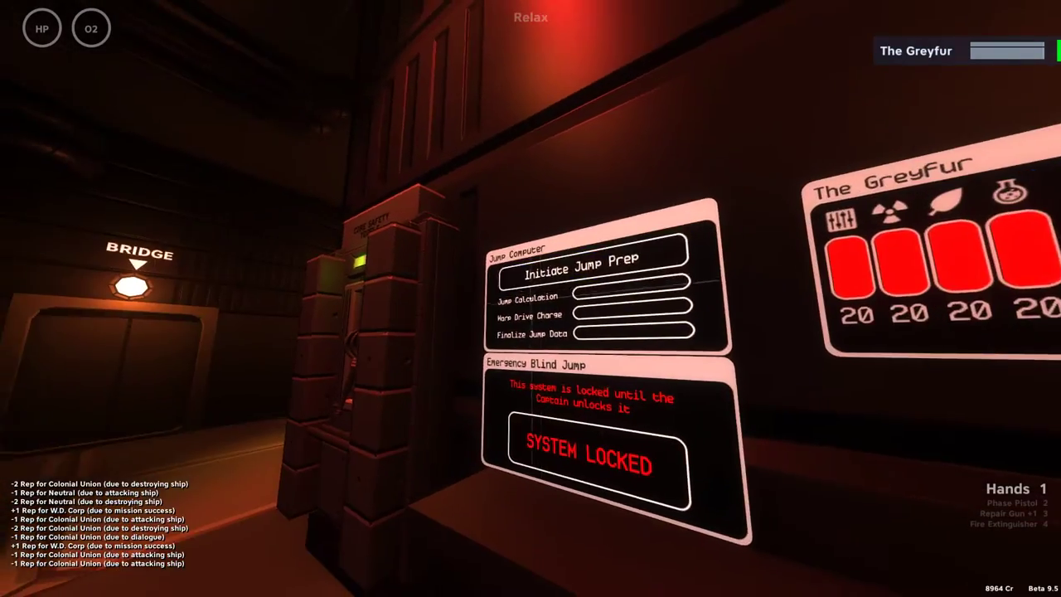
pyautogui.press('w')
pyautogui.press('s')
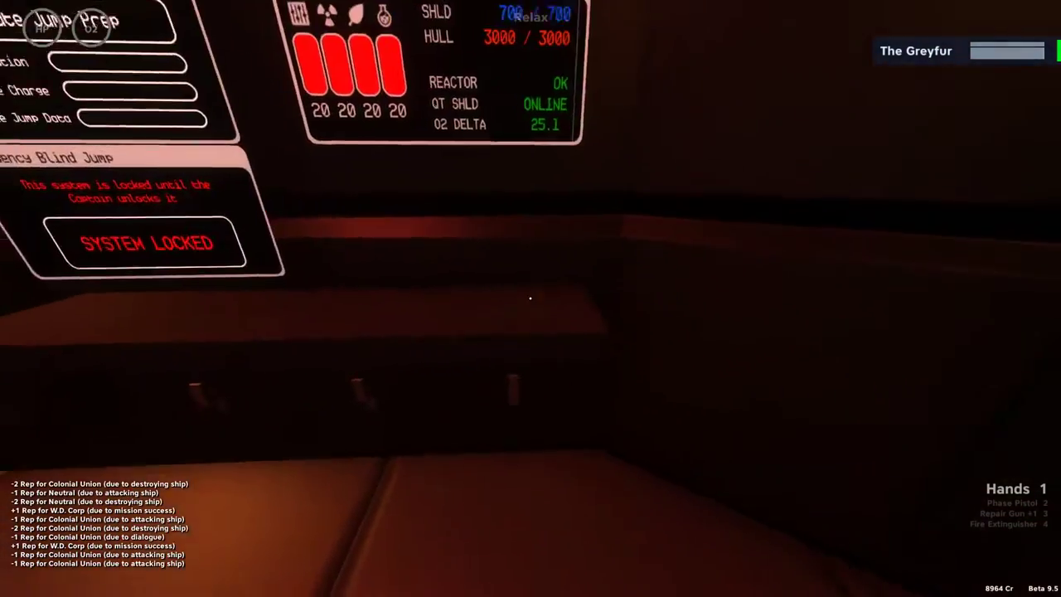
pyautogui.press('w')
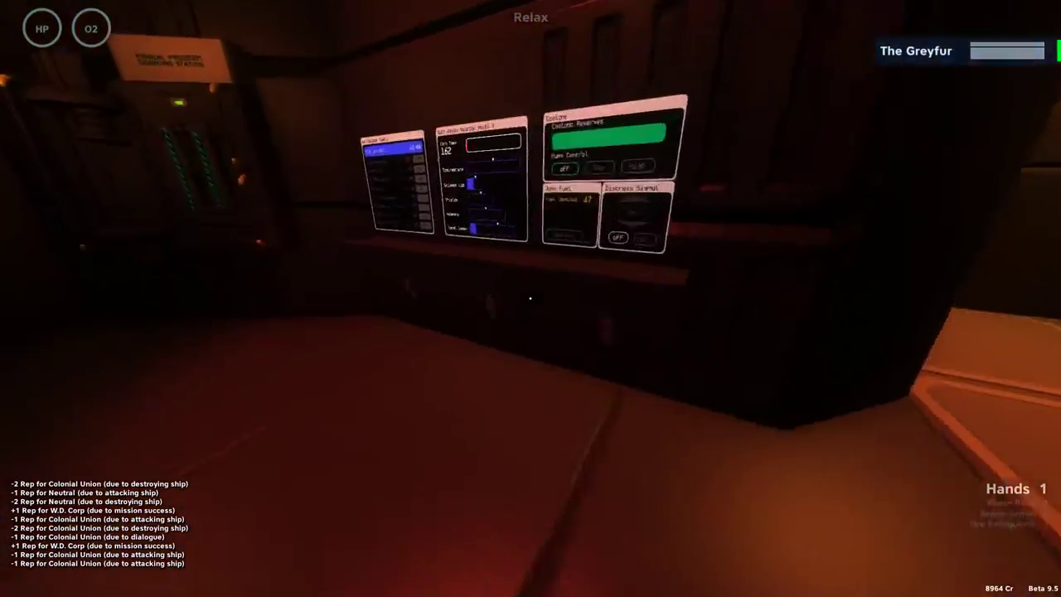
pyautogui.press('w')
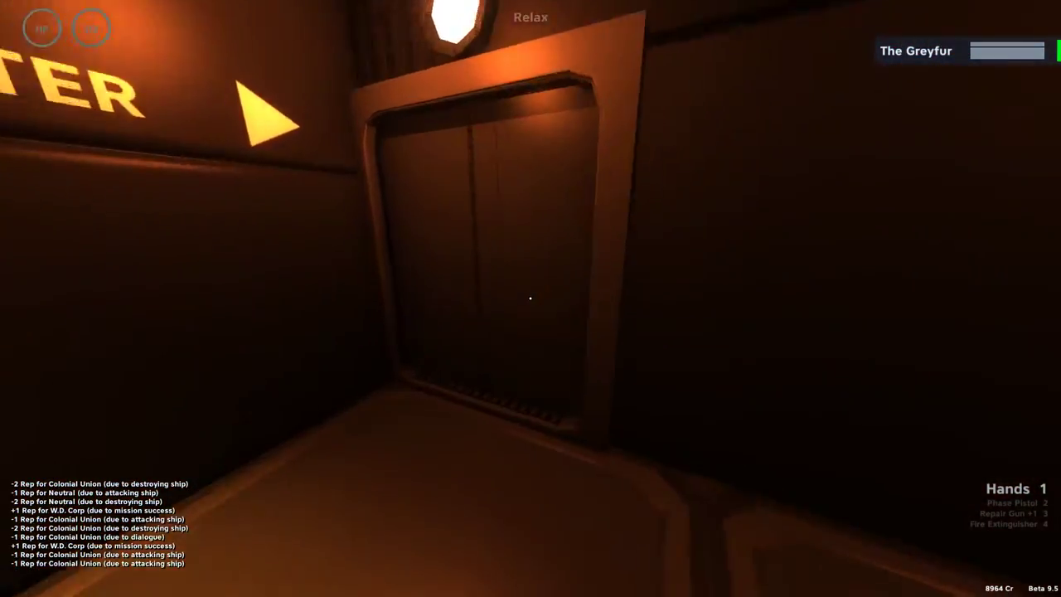
# - Sprint through the red hallway and purple missile-launcher room back to the jump computer
pyautogui.hotkey('shift', 'w')
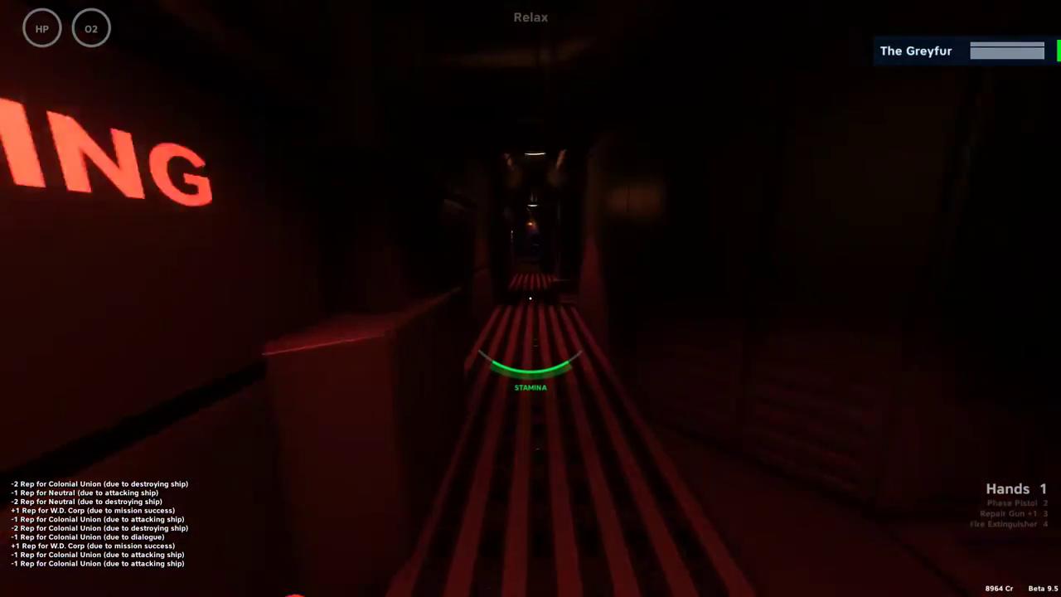
pyautogui.hotkey('shift', 'w')
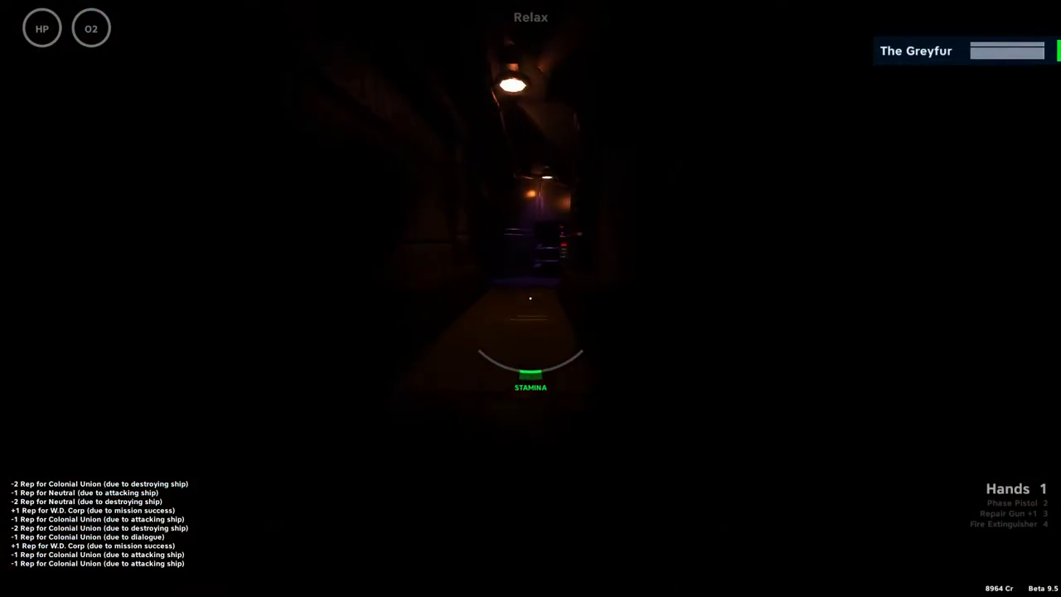
pyautogui.hotkey('shift', 'w')
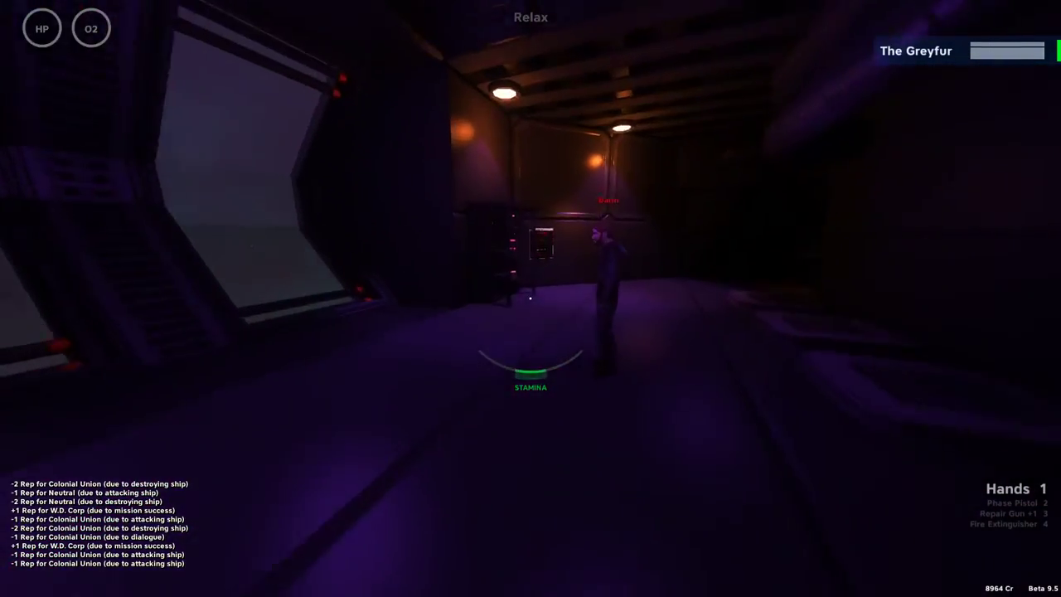
pyautogui.press('w')
pyautogui.press('e')
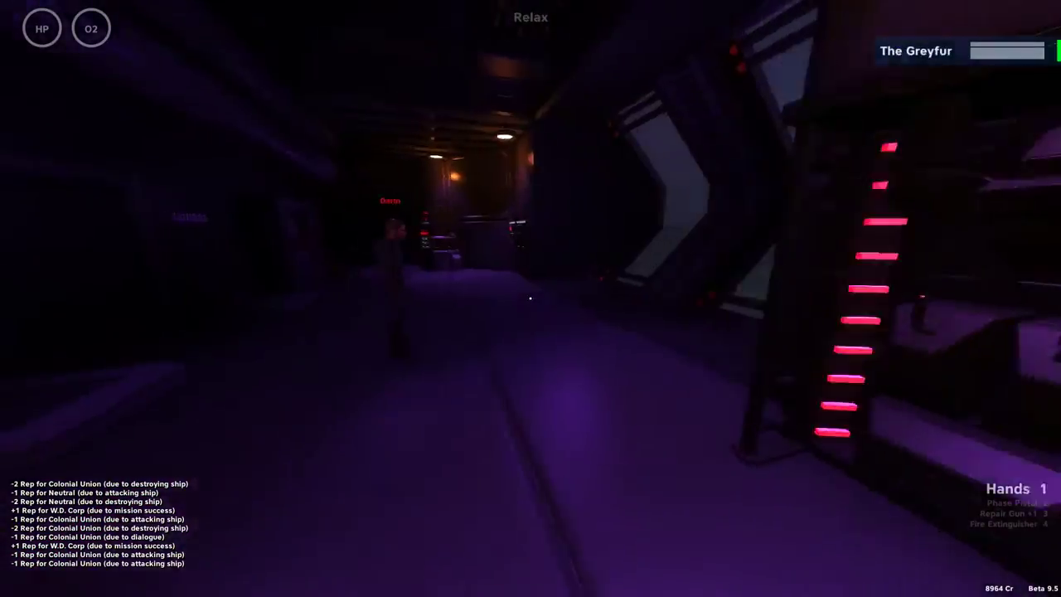
pyautogui.press('w')
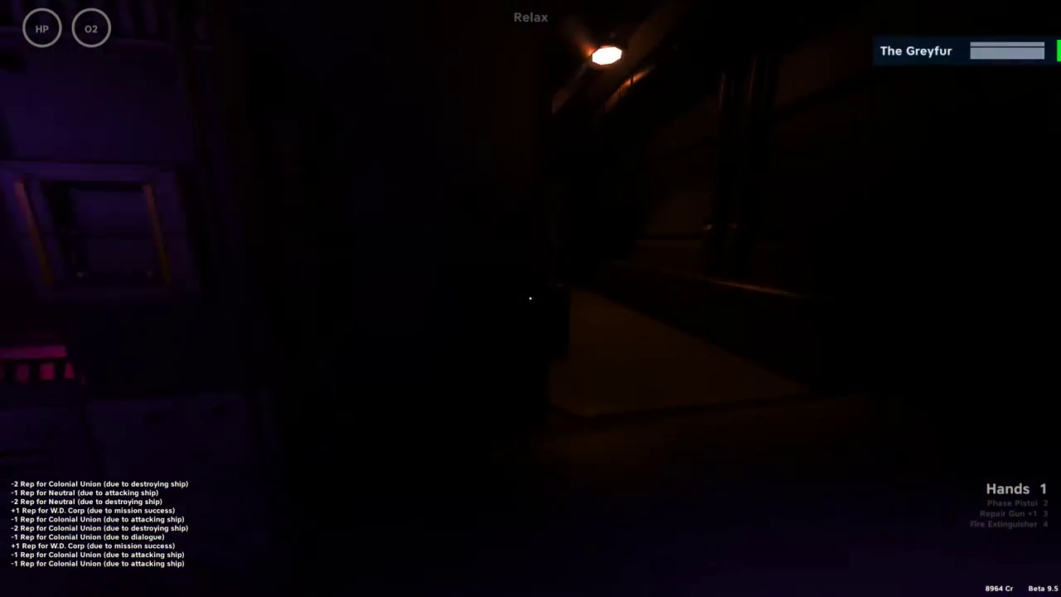
pyautogui.hotkey('shift', 'w')
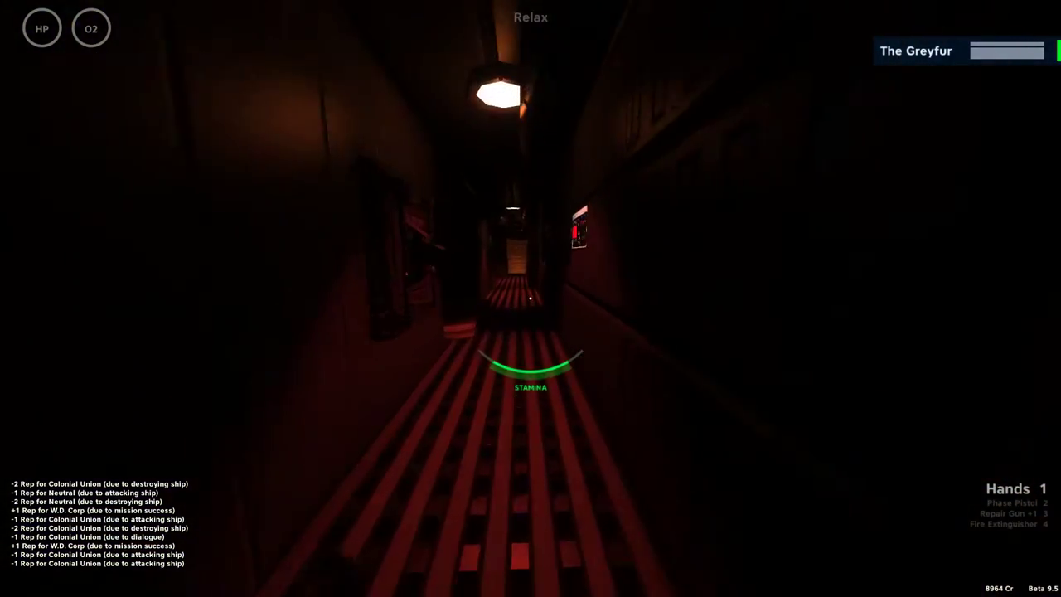
pyautogui.press('w')
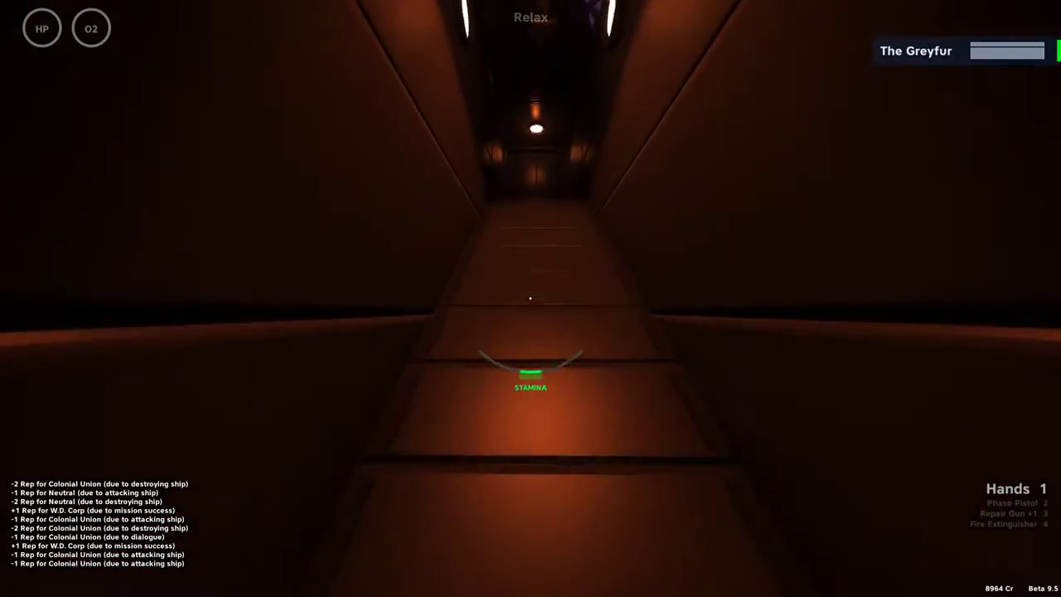
pyautogui.press('w')
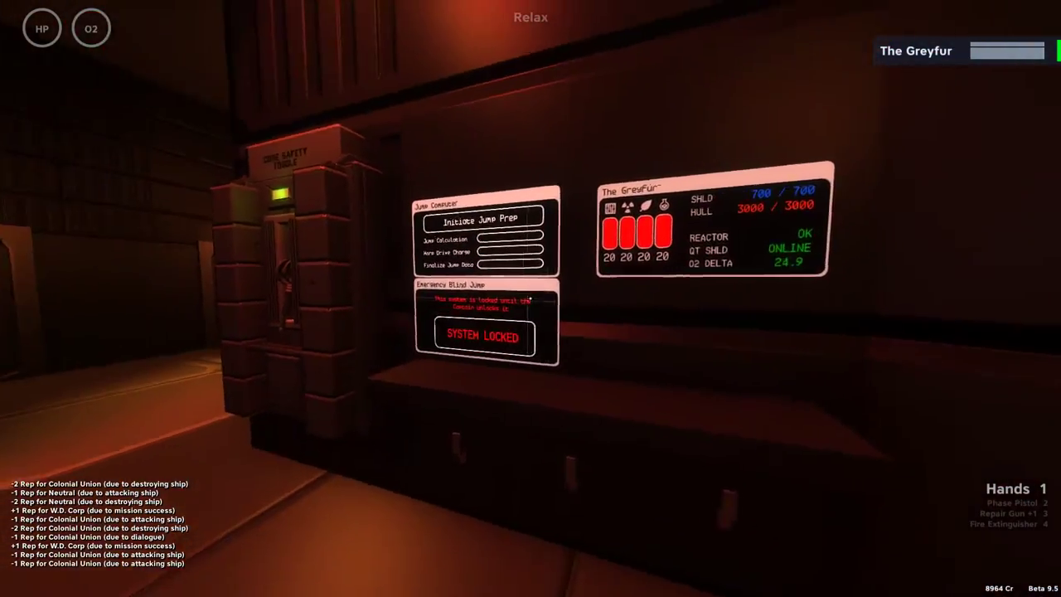
# - Run another loop past the missile launcher console, ending by the jump computer and bridge door
pyautogui.press('w')
pyautogui.press('w')
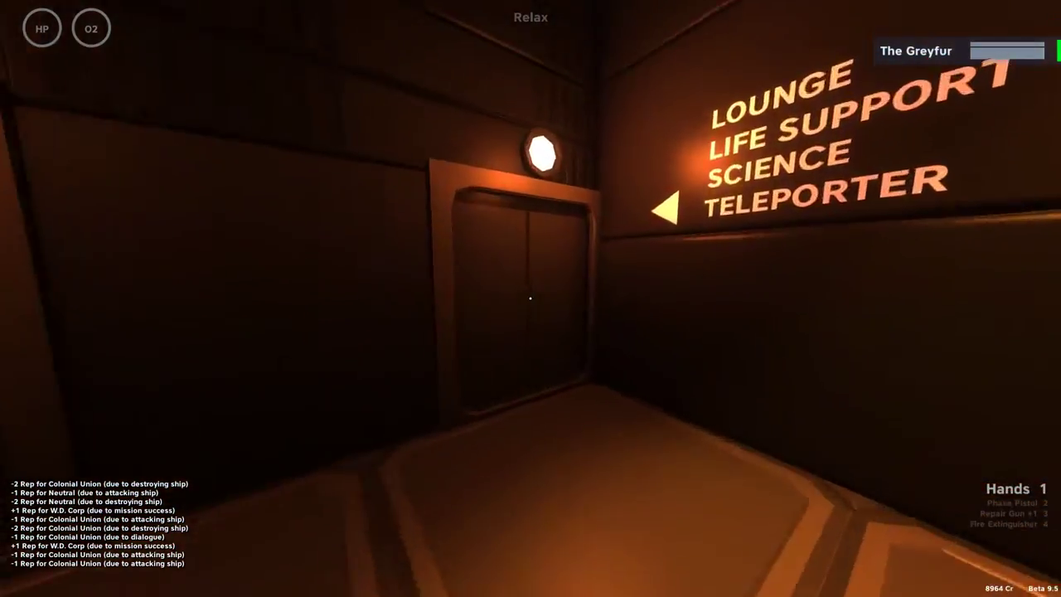
pyautogui.press('w')
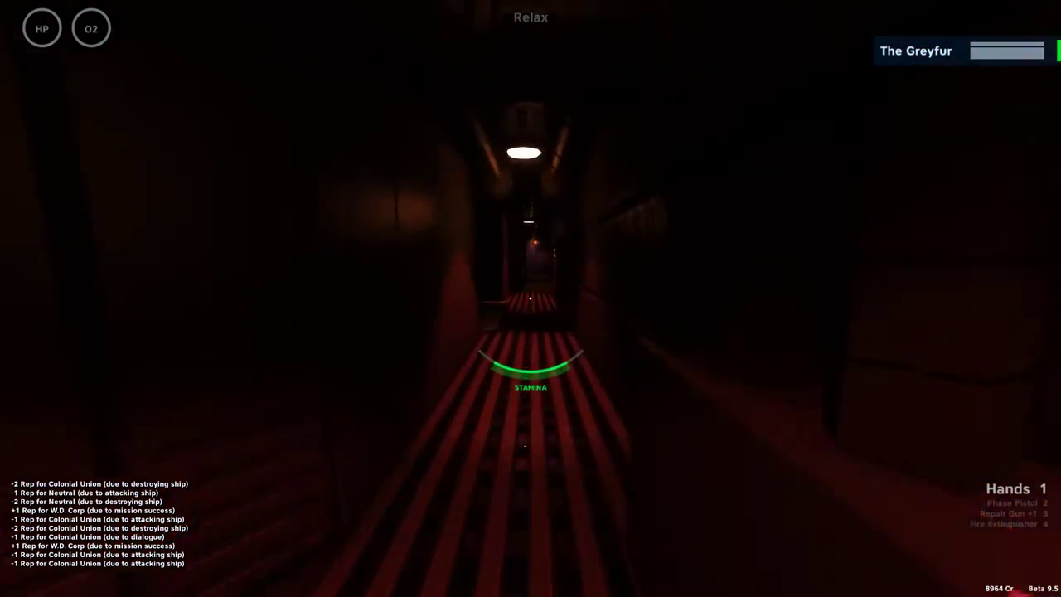
pyautogui.press('w')
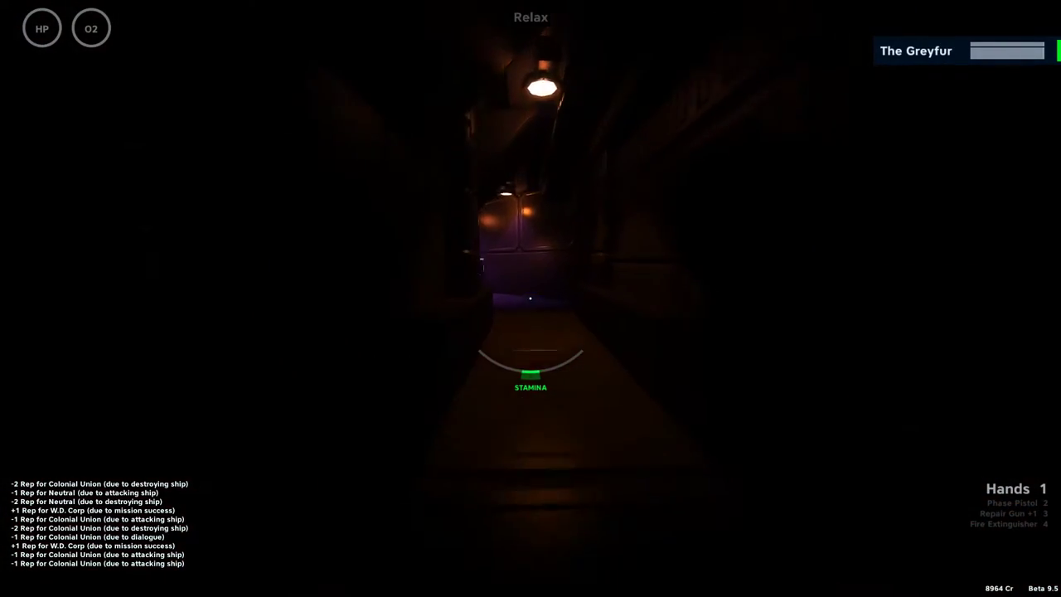
pyautogui.press('w')
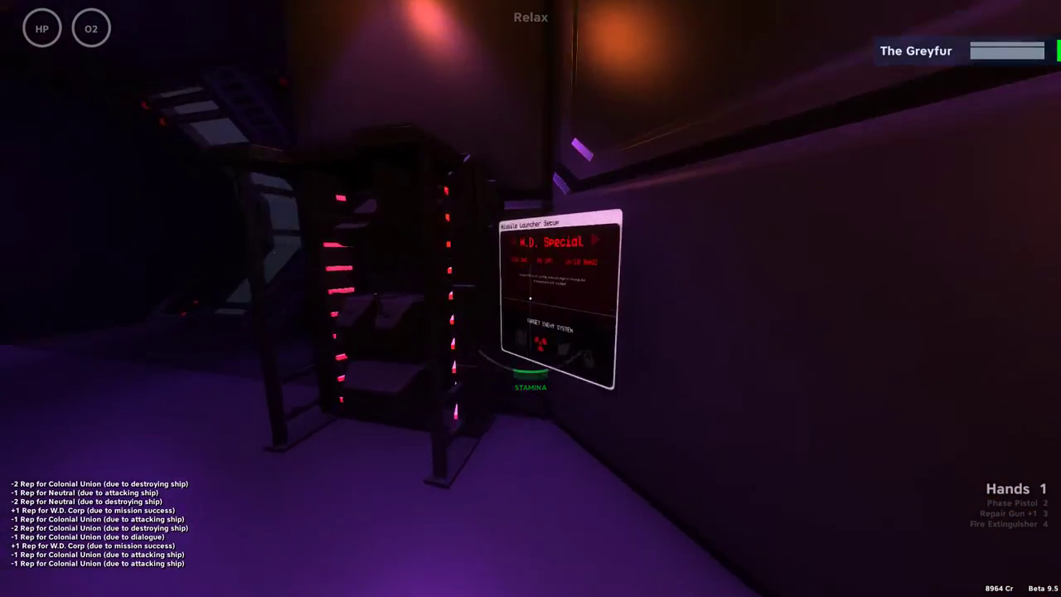
pyautogui.press('w')
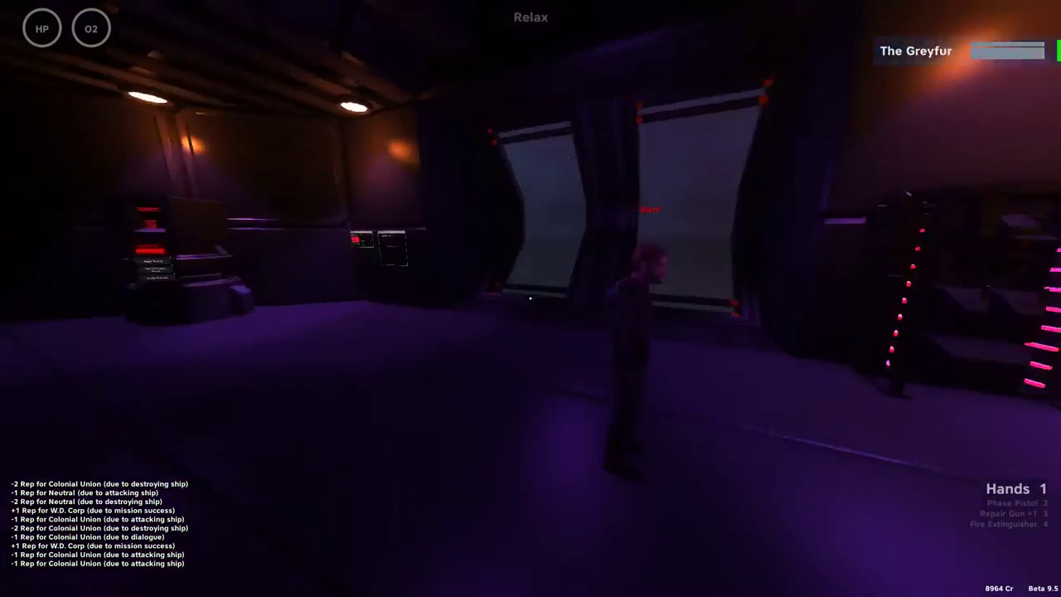
pyautogui.press('w')
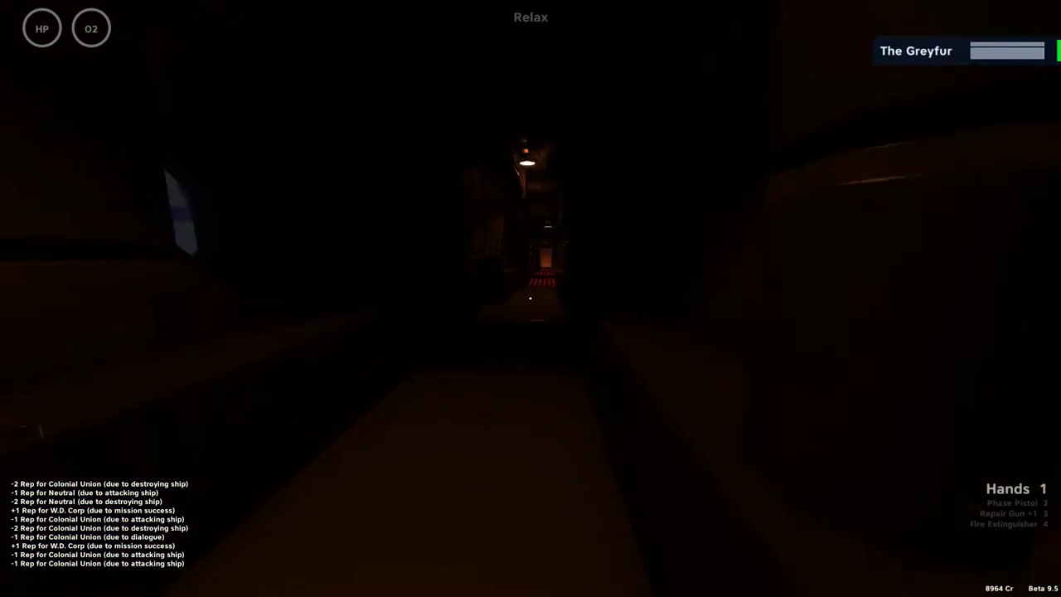
pyautogui.press('w')
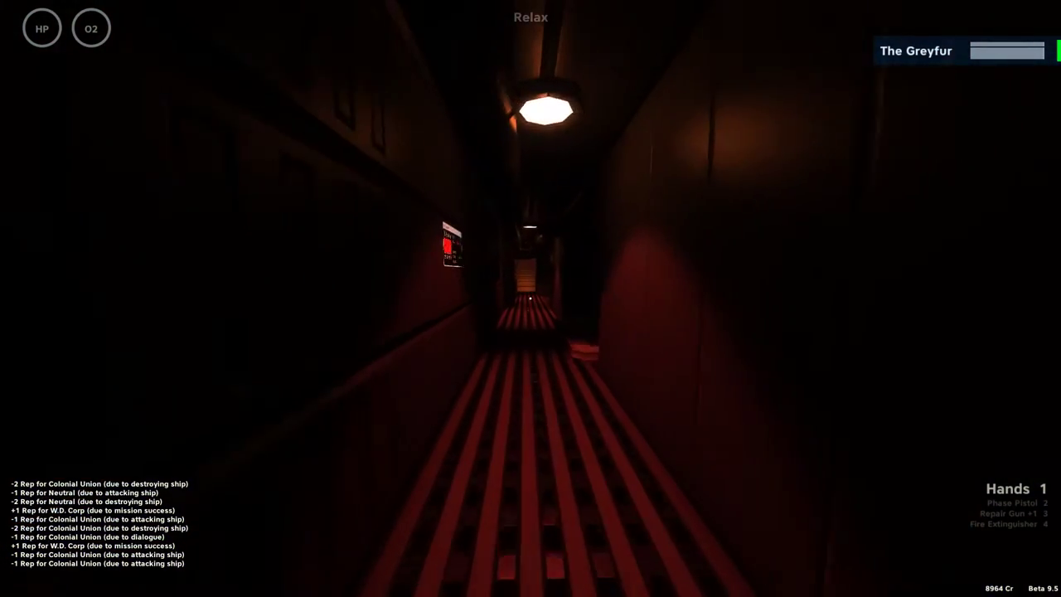
pyautogui.press('w')
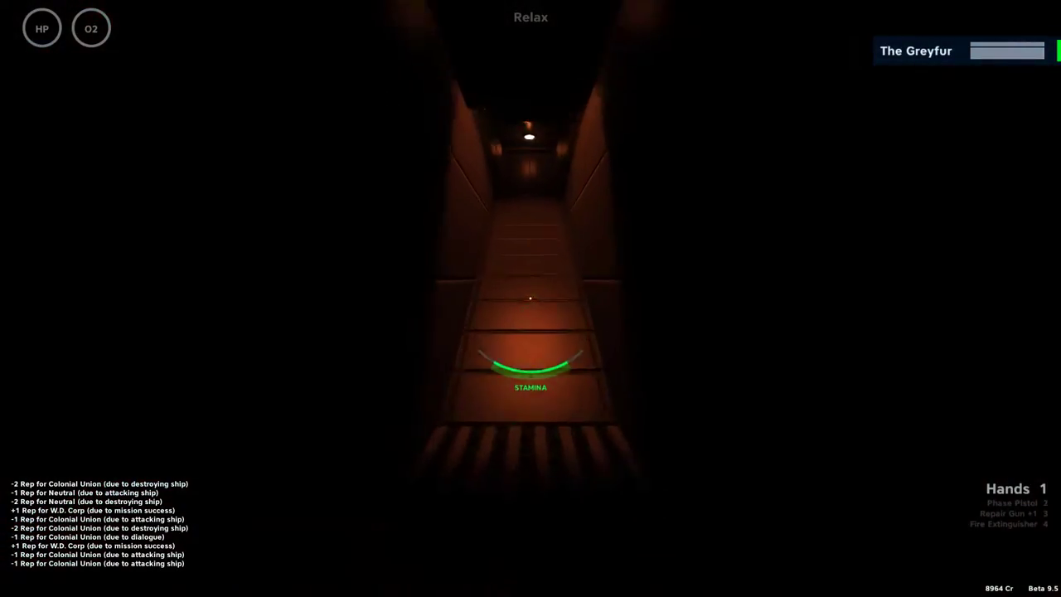
pyautogui.press('w')
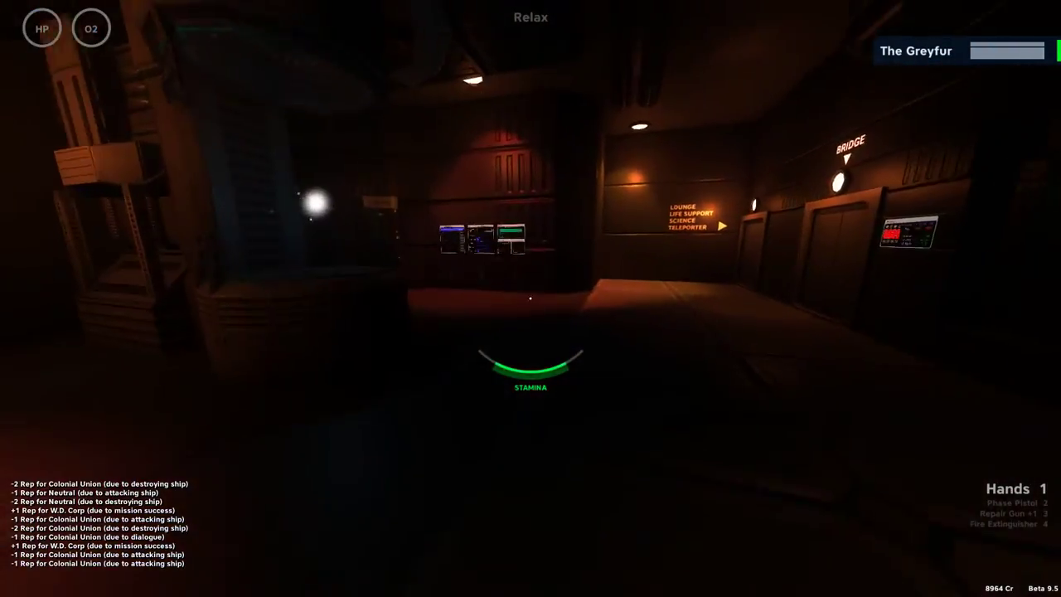
pyautogui.press('w')
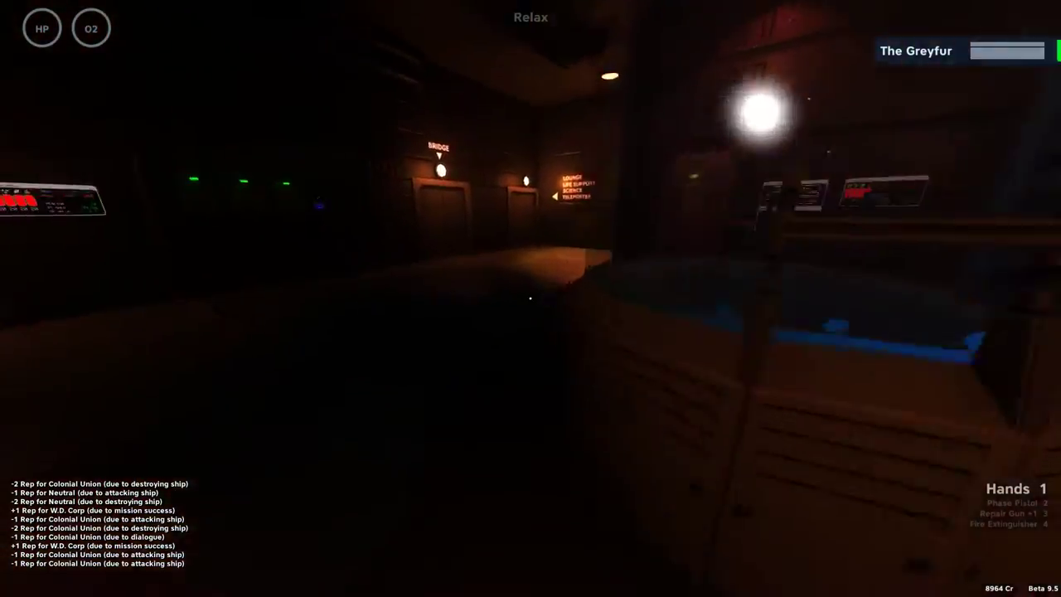
pyautogui.press('w')
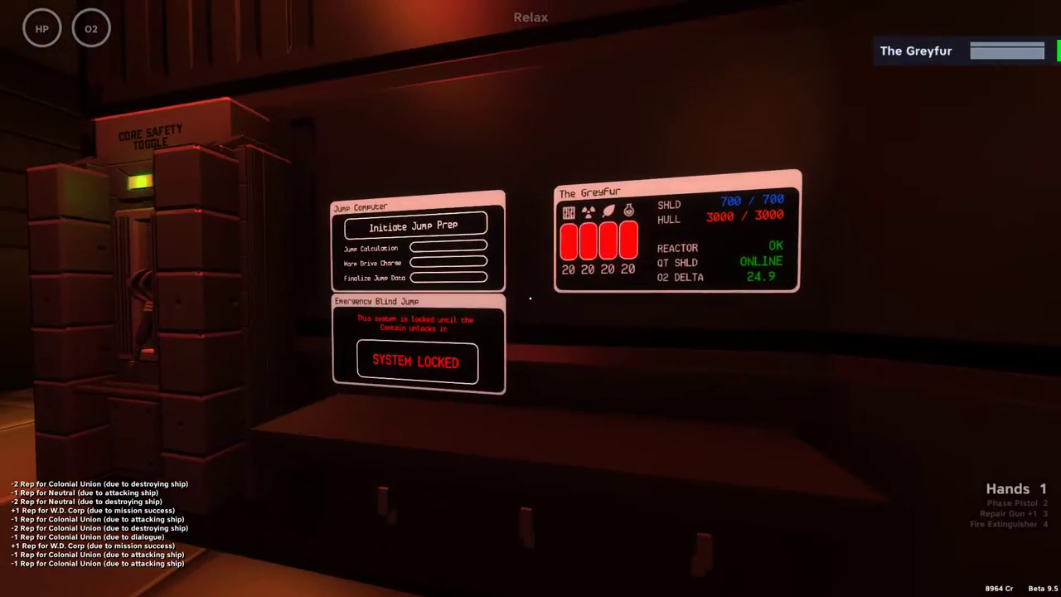
pyautogui.press('w')
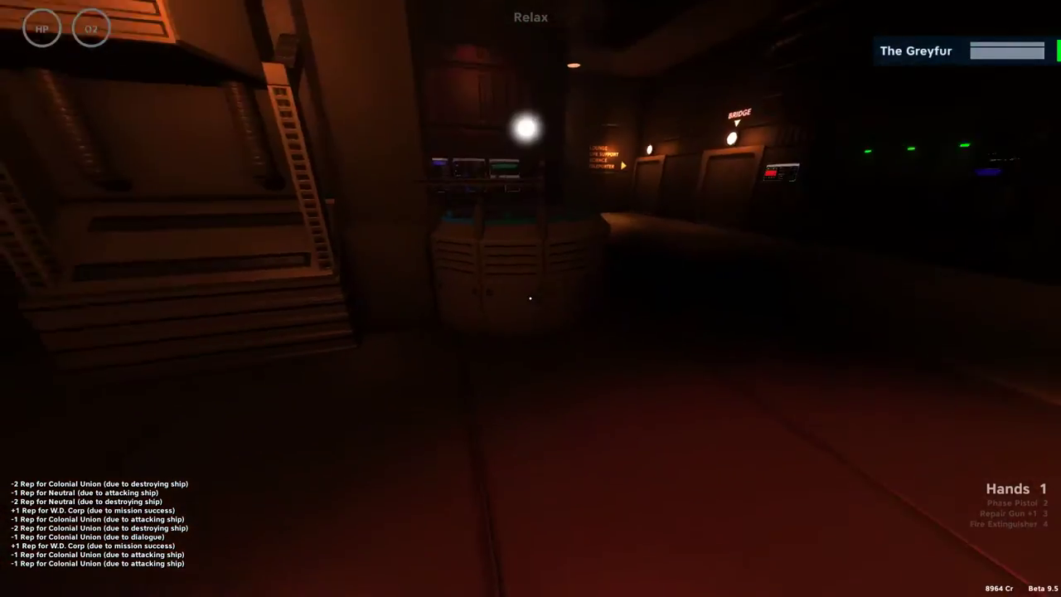
pyautogui.press('w')
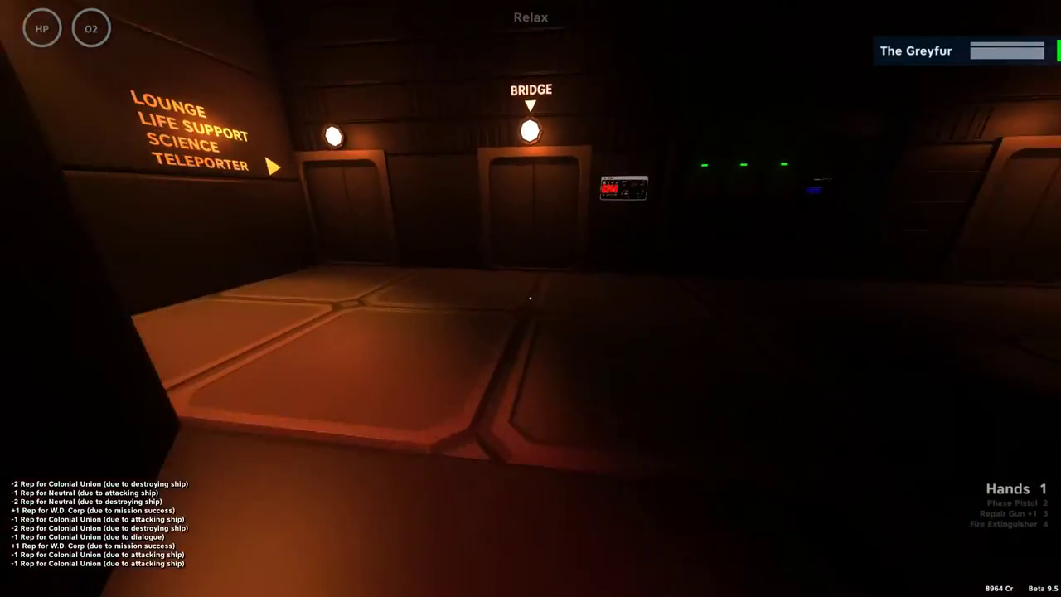
# - Walk back to the jump computer and read shields 700/700 and hull 3000/3000
pyautogui.press('w')
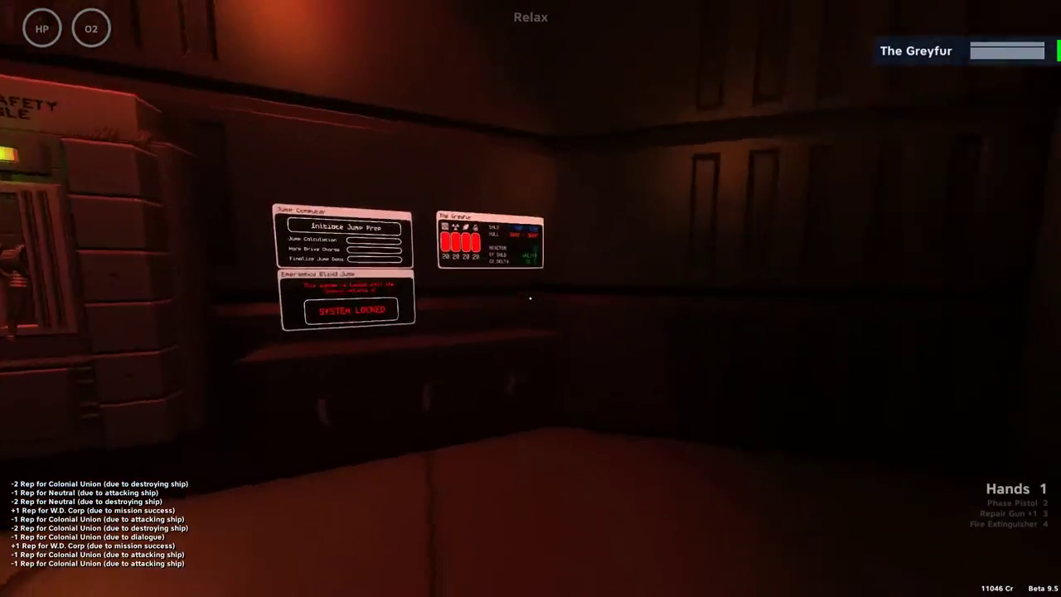
pyautogui.press('w')
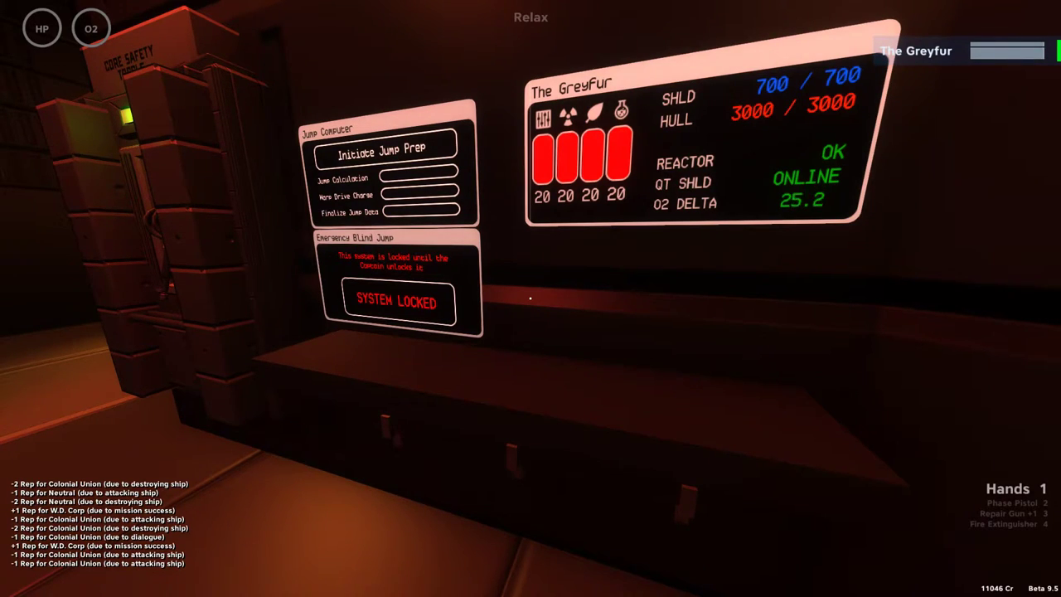
# - View the ship Weapons page: Railgun Turret deals 140 physical damage, 4.0 charge time
pyautogui.press('Tab')
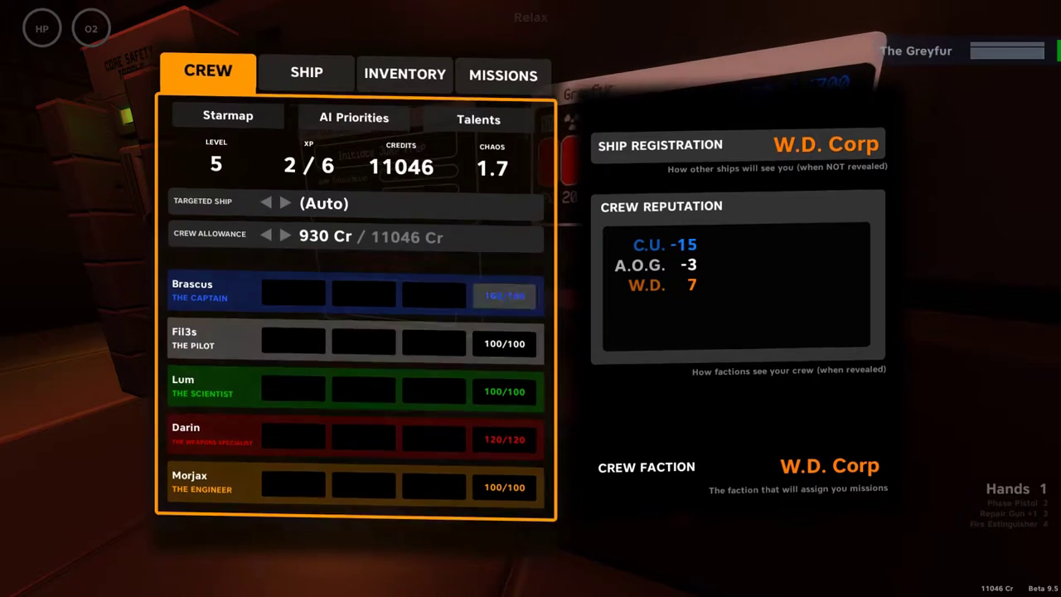
pyautogui.press('F2')
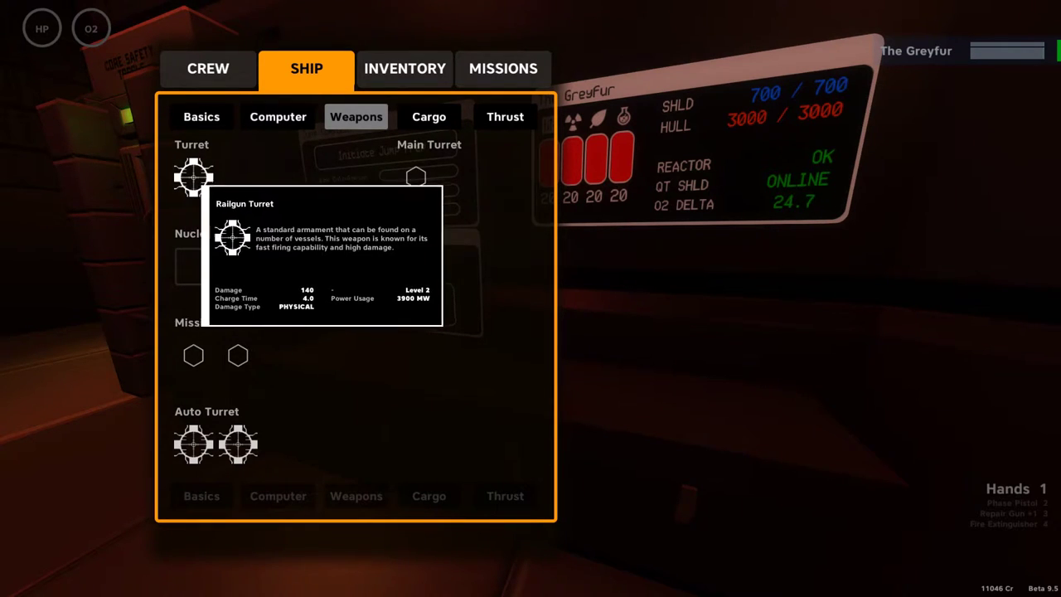
# - Walk back to the jump computer, recheck SHIP > Weapons, then view the Weapons Specialist's talents
pyautogui.press('Tab')
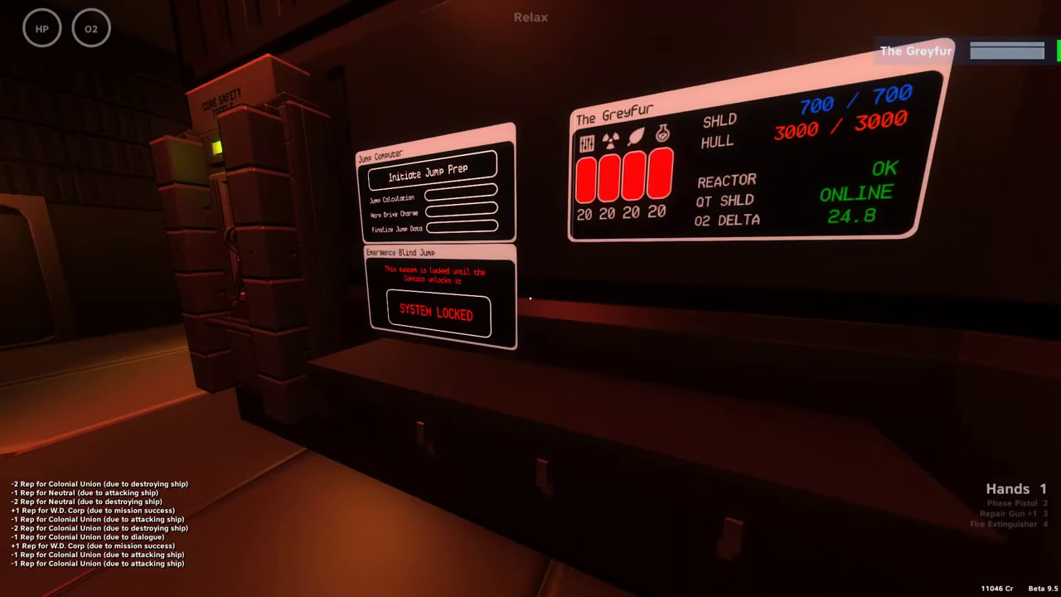
pyautogui.press('w')
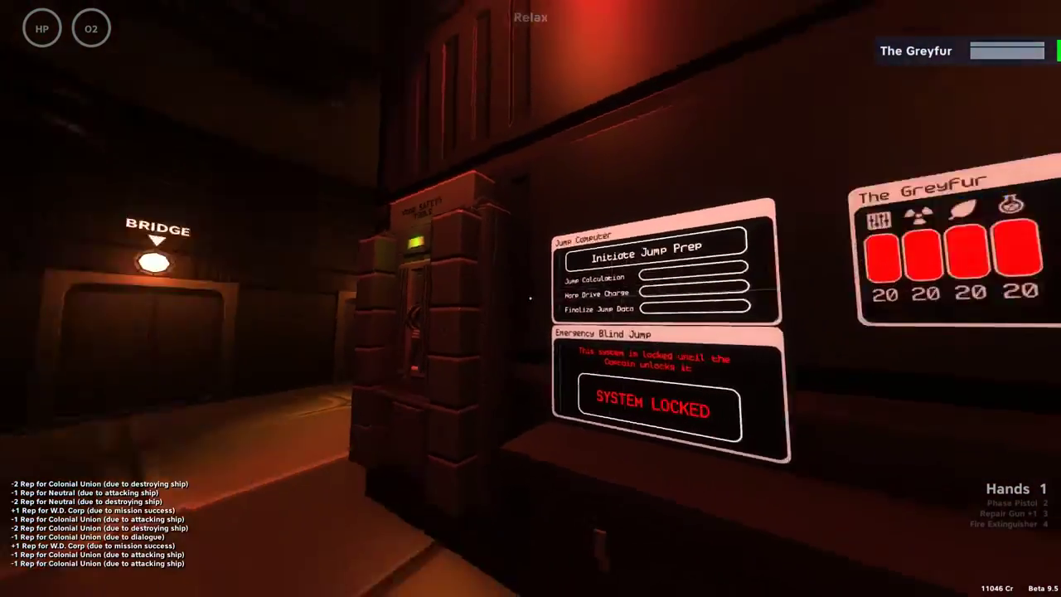
pyautogui.press('Tab')
pyautogui.click(306, 68)
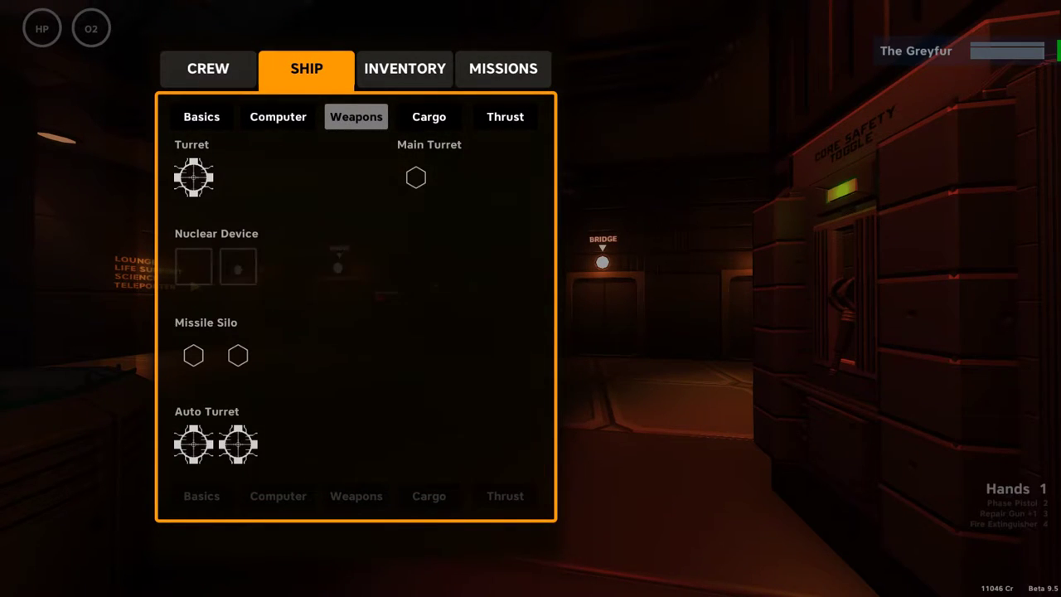
pyautogui.click(207, 68)
pyautogui.click(492, 111)
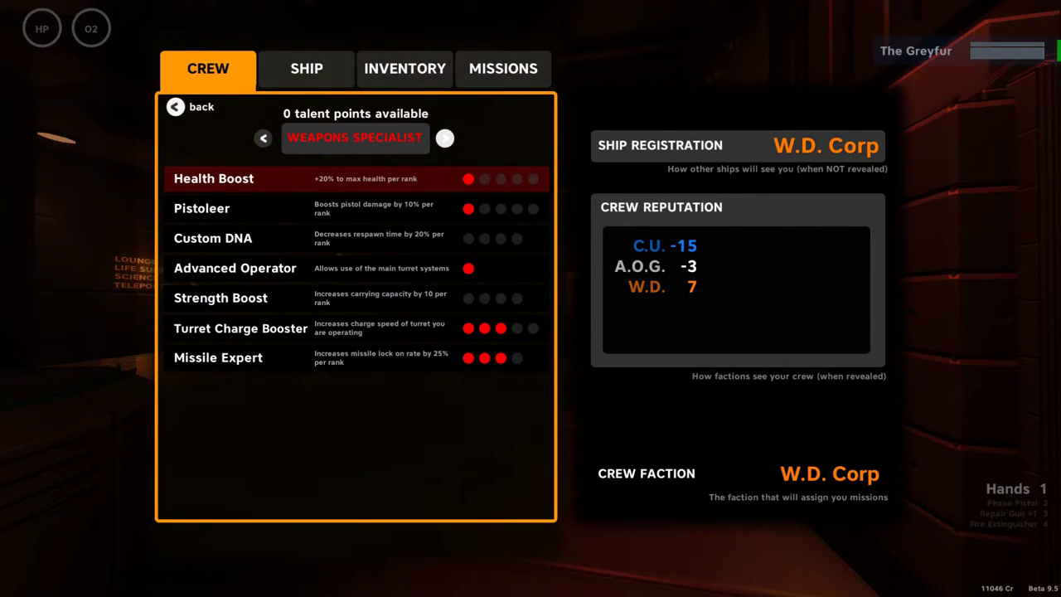
# - Close the talents and walk the corridor past the jump computer and bridge door
pyautogui.press('Tab')
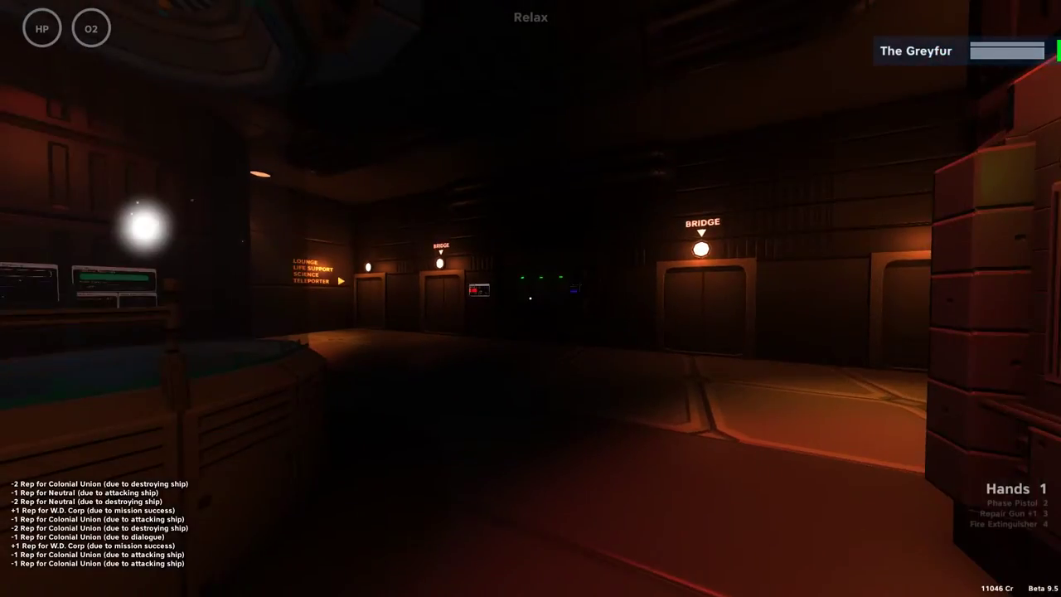
pyautogui.press('w')
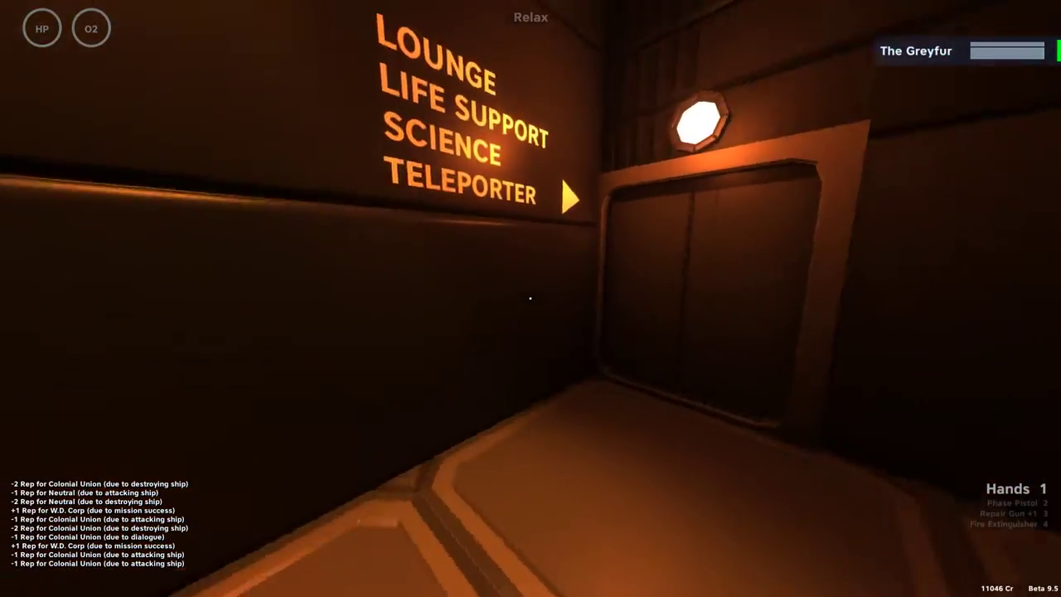
pyautogui.press('w')
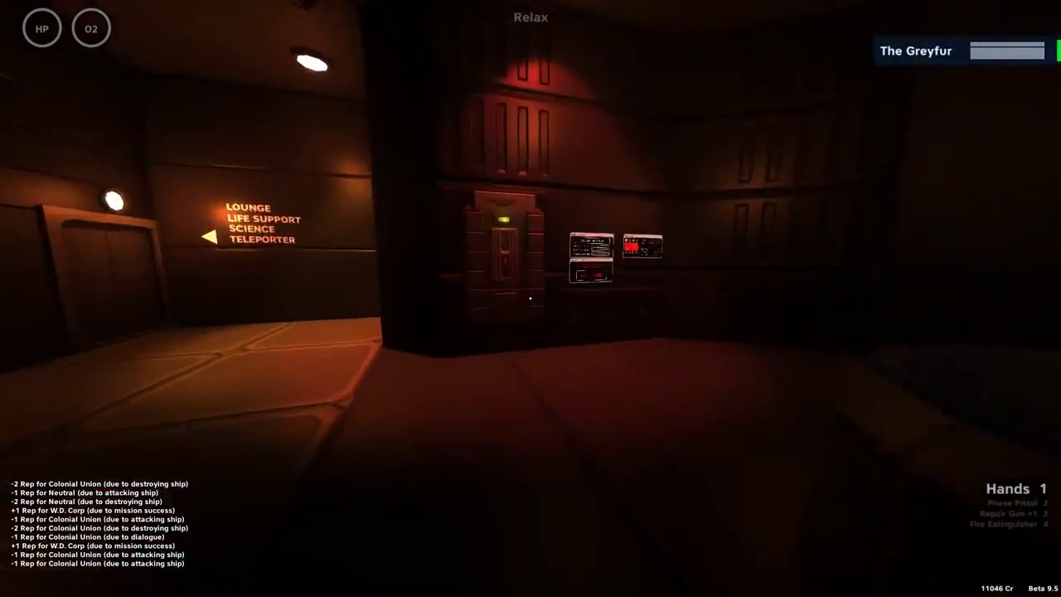
pyautogui.press('a')
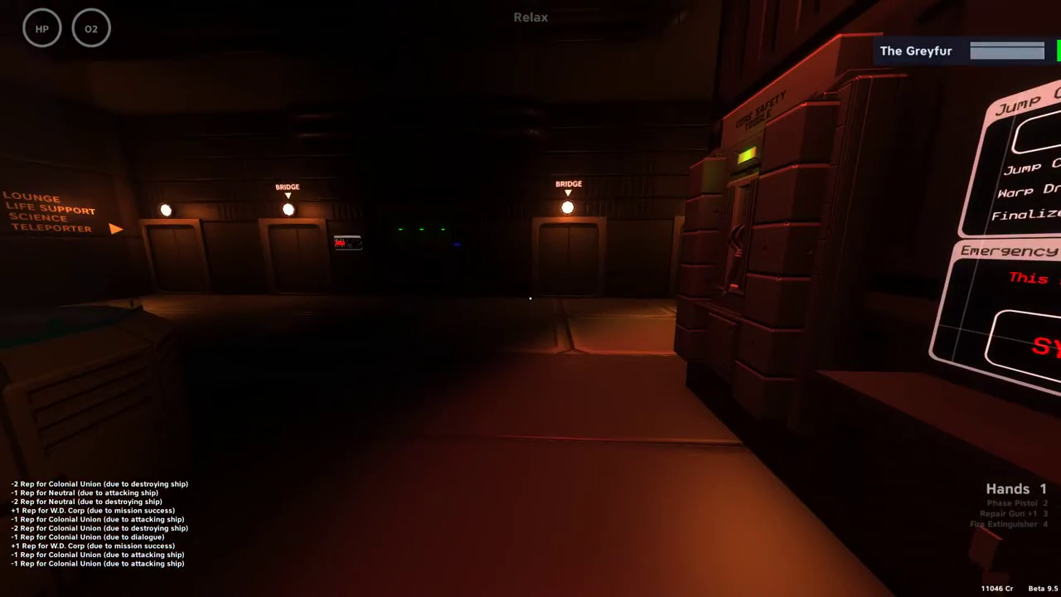
pyautogui.press('w')
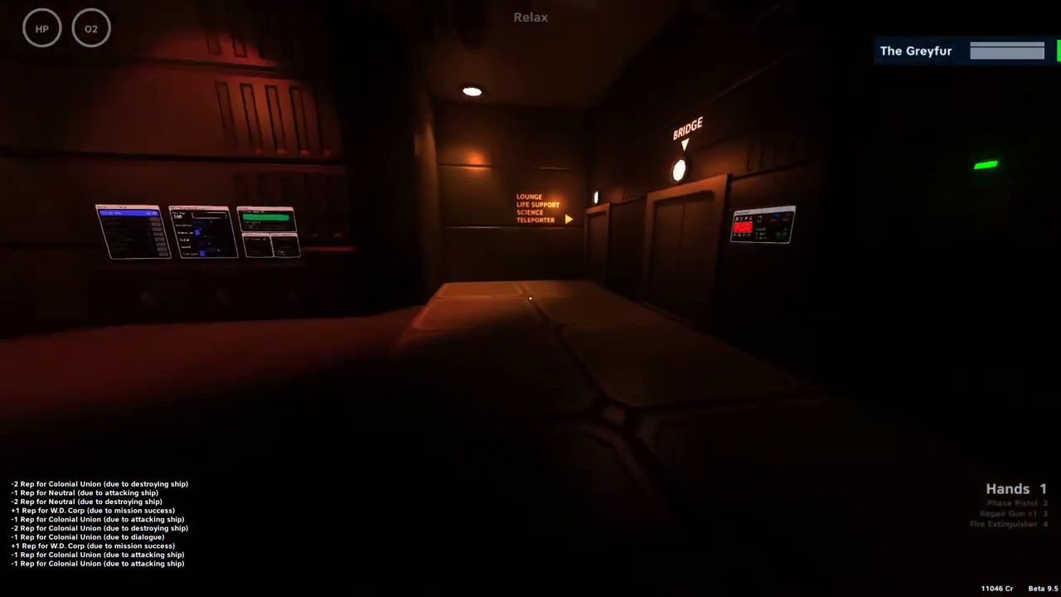
pyautogui.press('w')
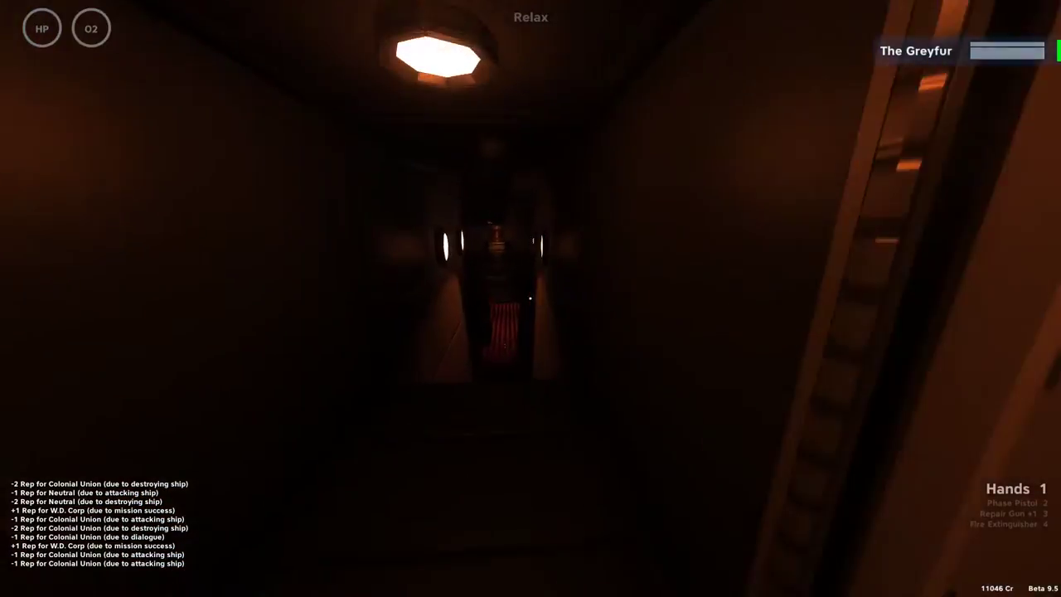
# - Sprint across the bridge toward Engineering and back to the jump computer panel
pyautogui.press('w')
pyautogui.press('shift')
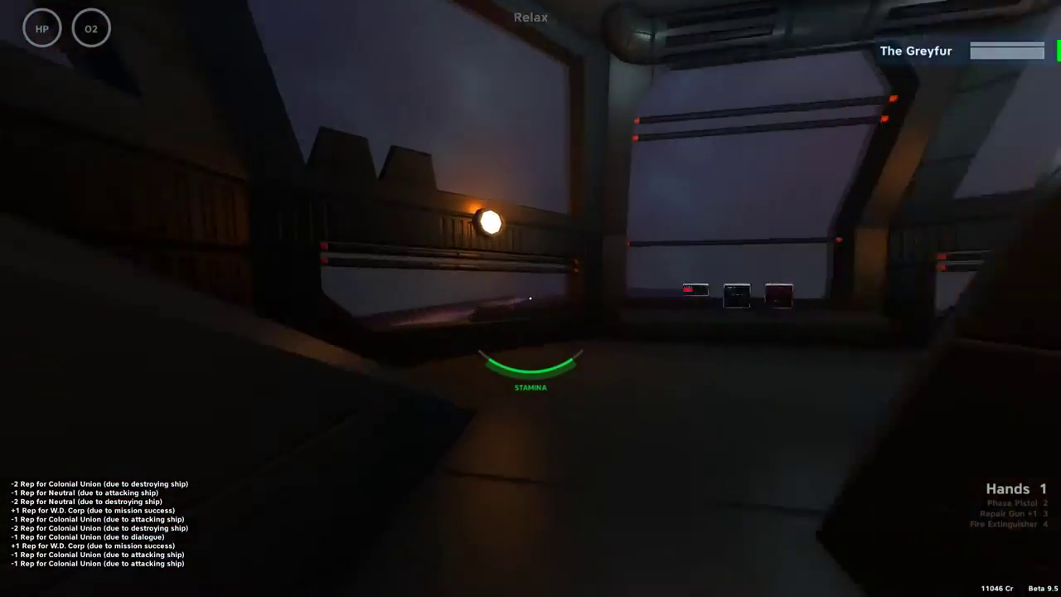
pyautogui.press('w')
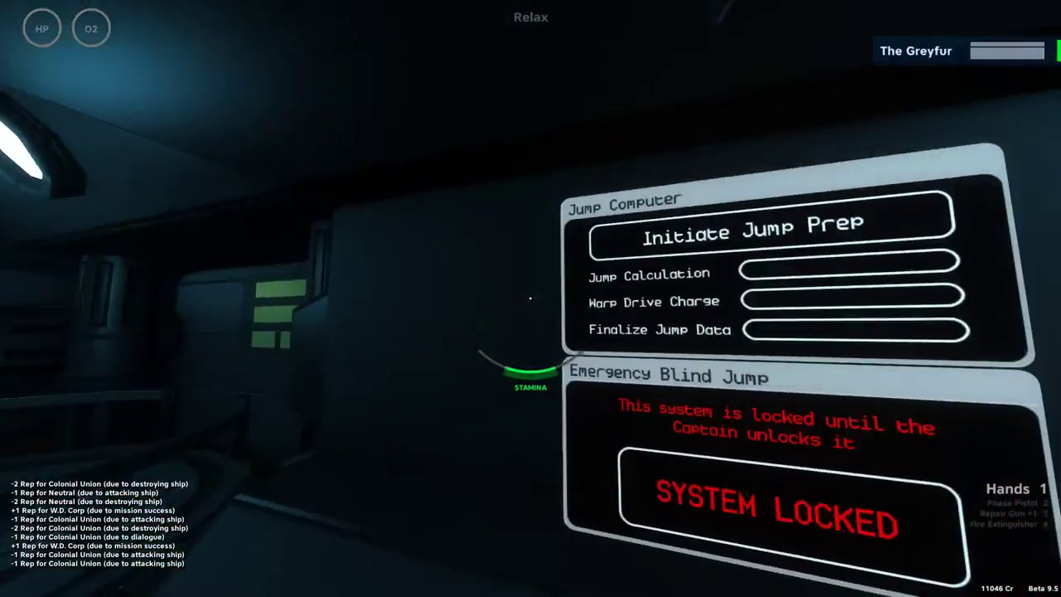
pyautogui.press('w')
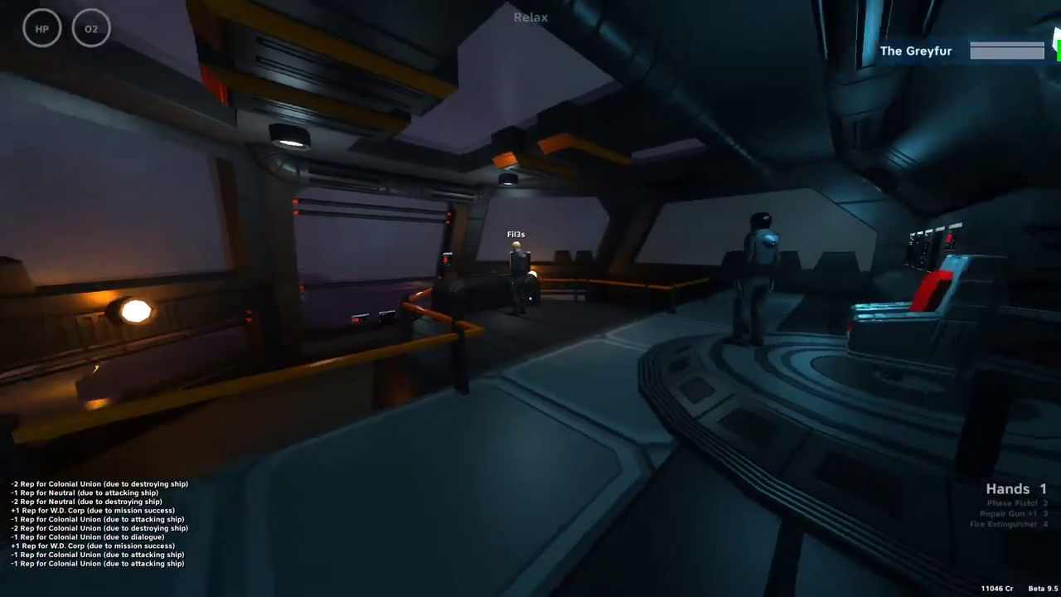
pyautogui.press('w')
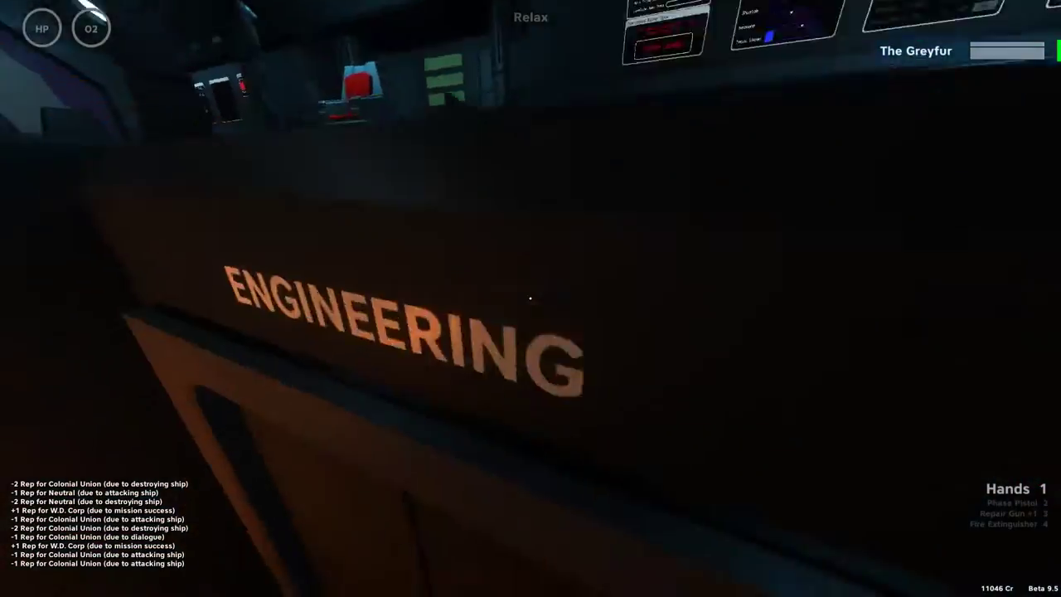
pyautogui.press('w')
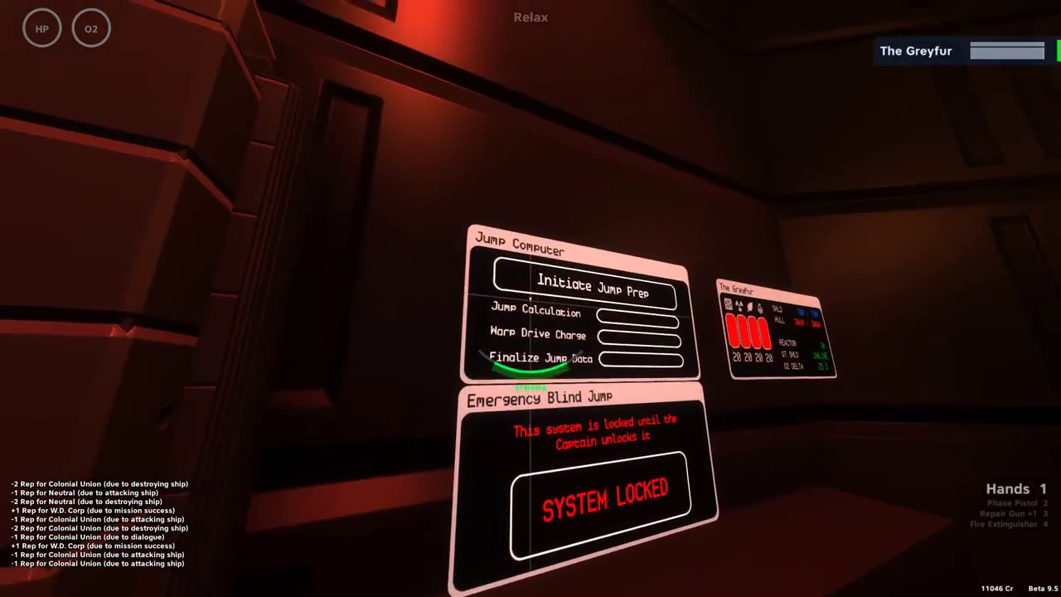
pyautogui.click(530, 299)
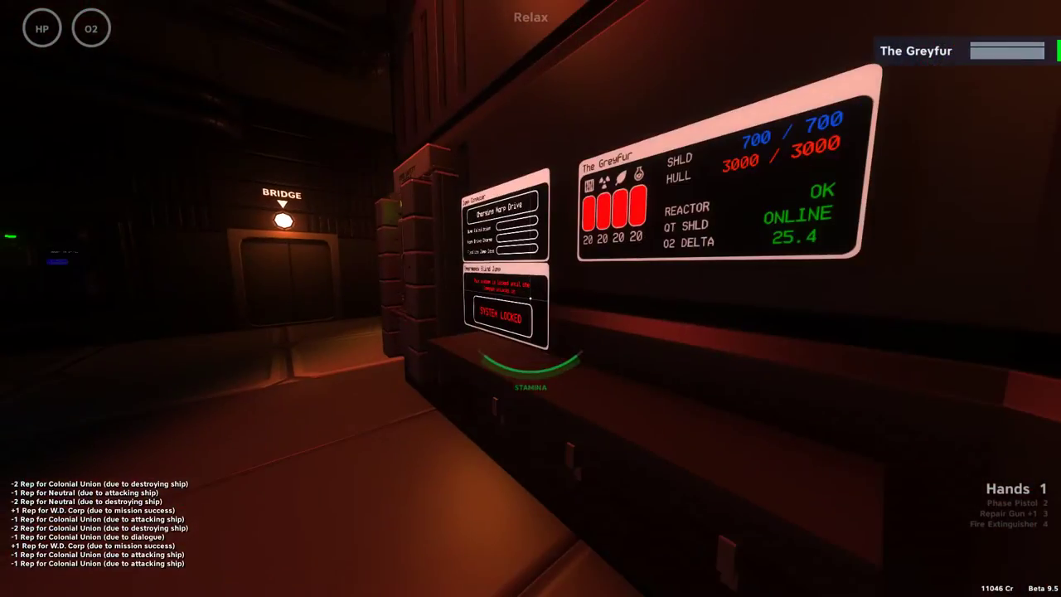
pyautogui.press('s')
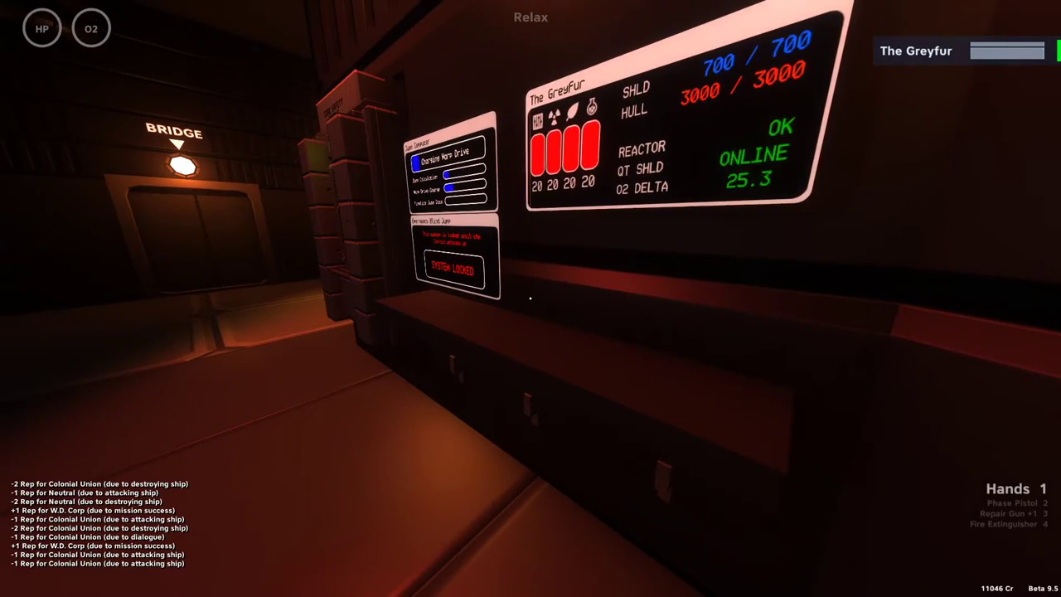
pyautogui.press('w')
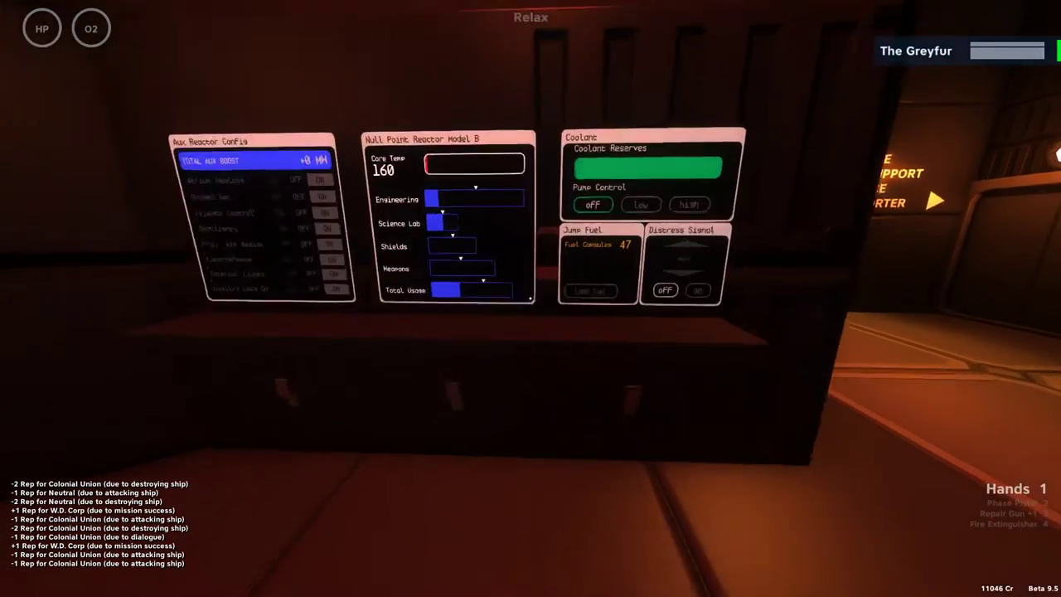
pyautogui.press('s')
pyautogui.press('w')
pyautogui.press('w')
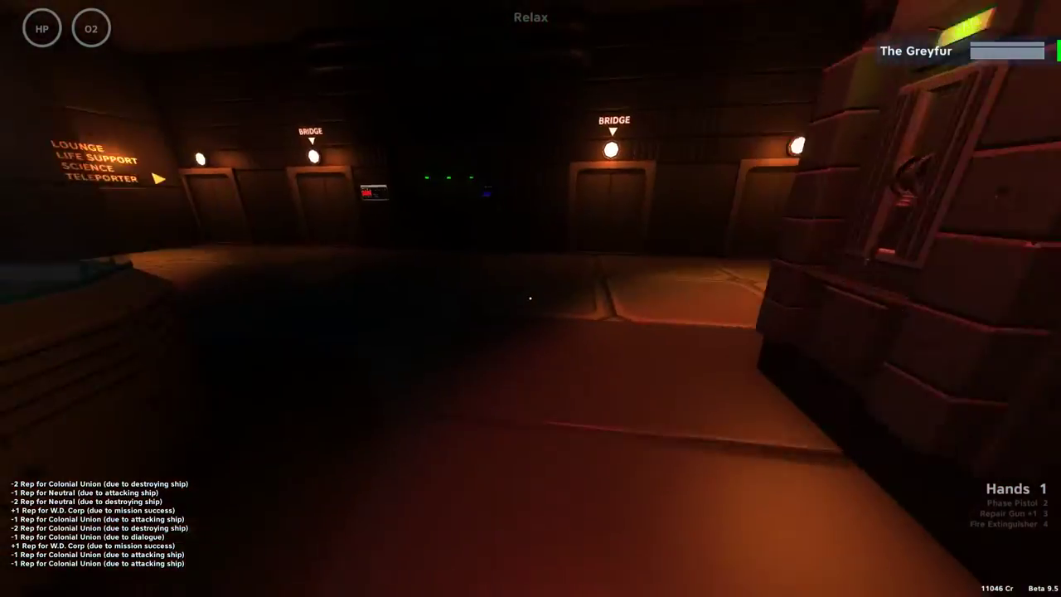
pyautogui.press('w')
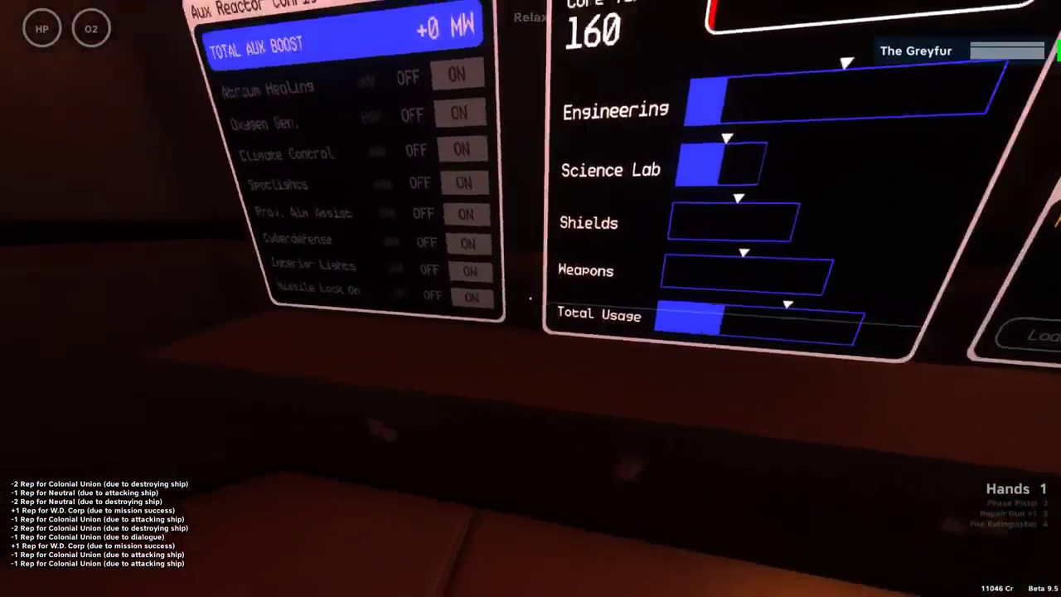
pyautogui.press('w')
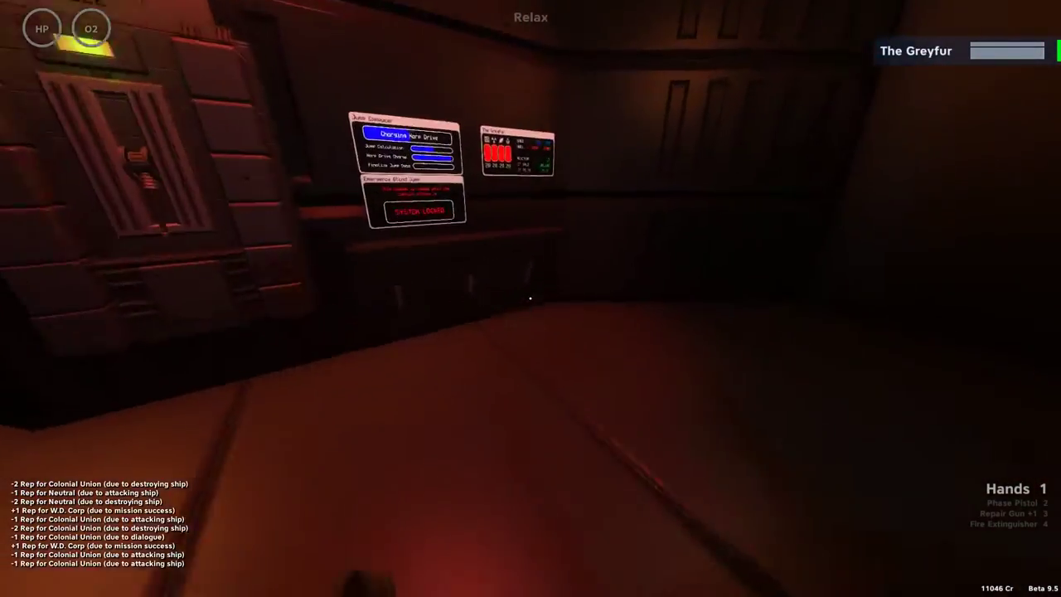
pyautogui.press('w')
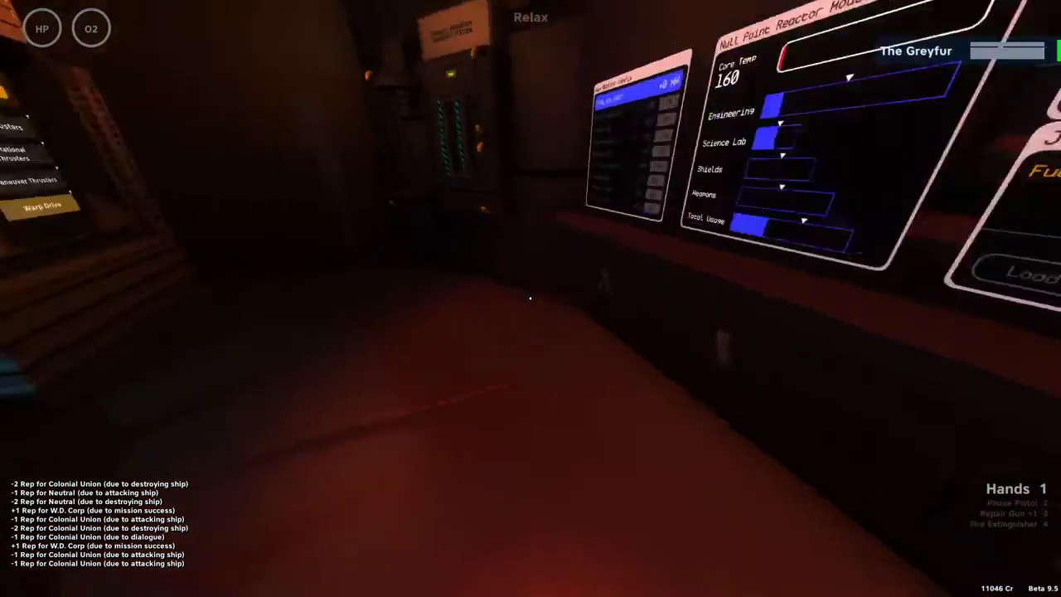
pyautogui.press('w')
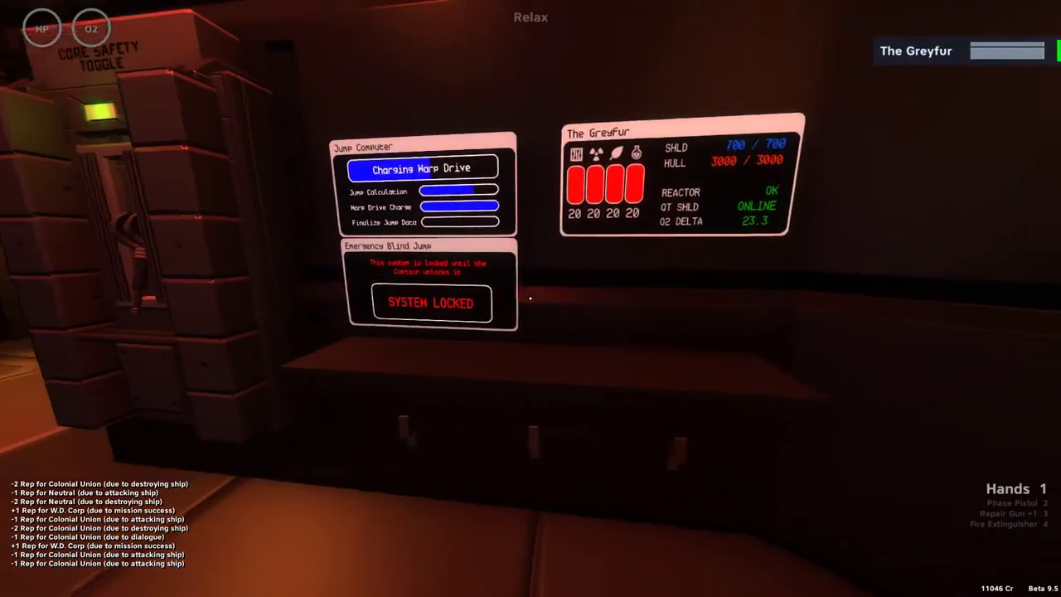
pyautogui.press('a')
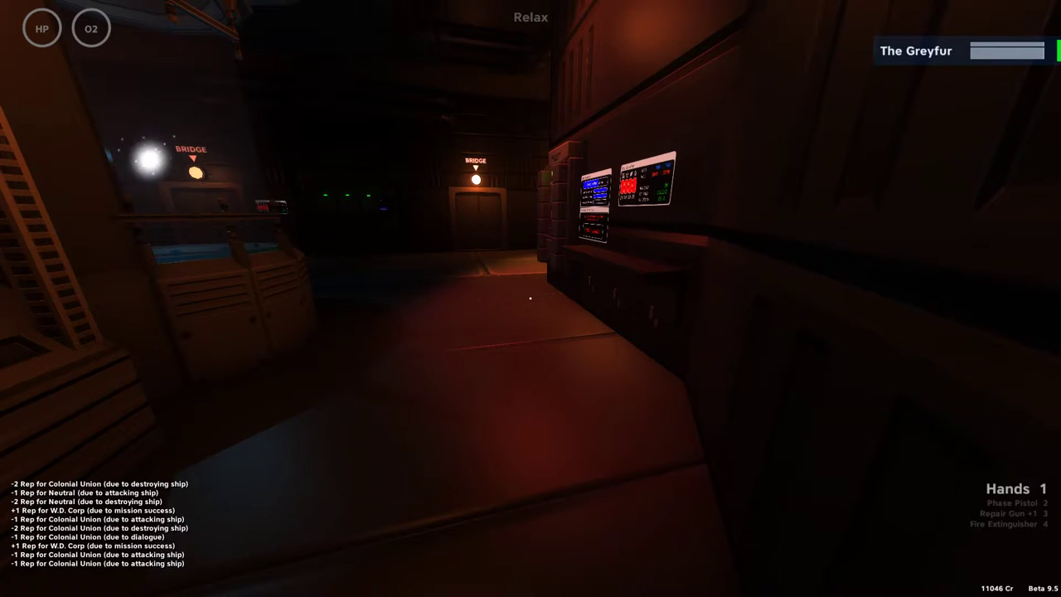
# - Check the Jump Computer's charging status and ship readout from up close
pyautogui.press('w')
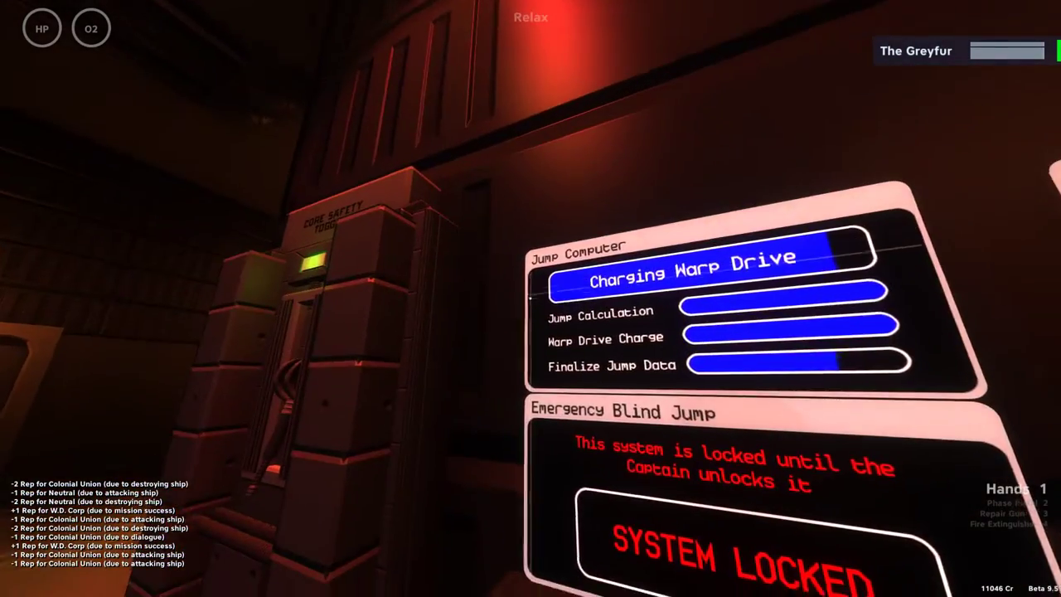
pyautogui.press('s')
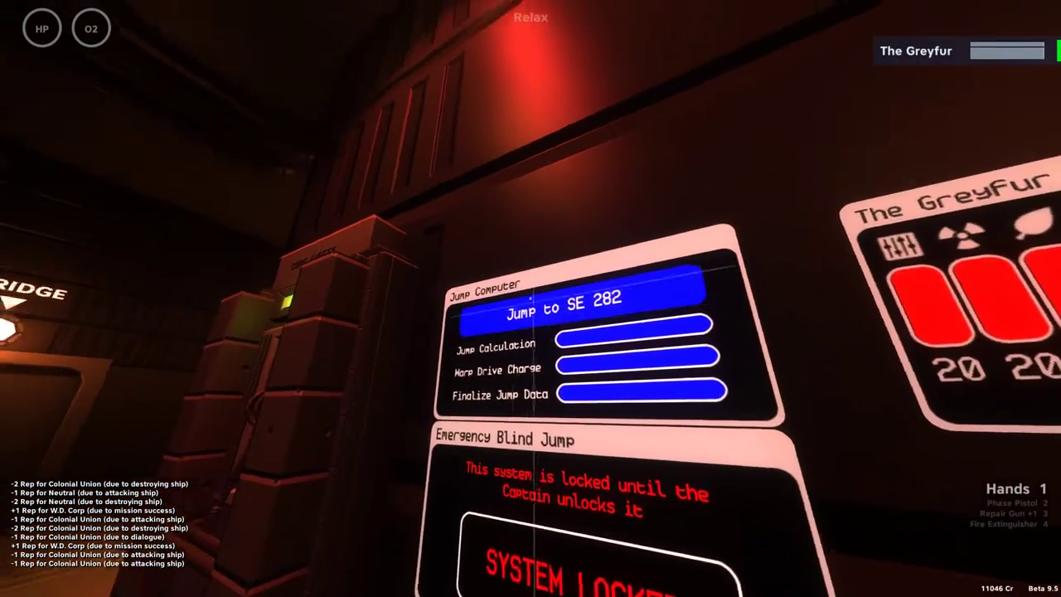
pyautogui.press('s')
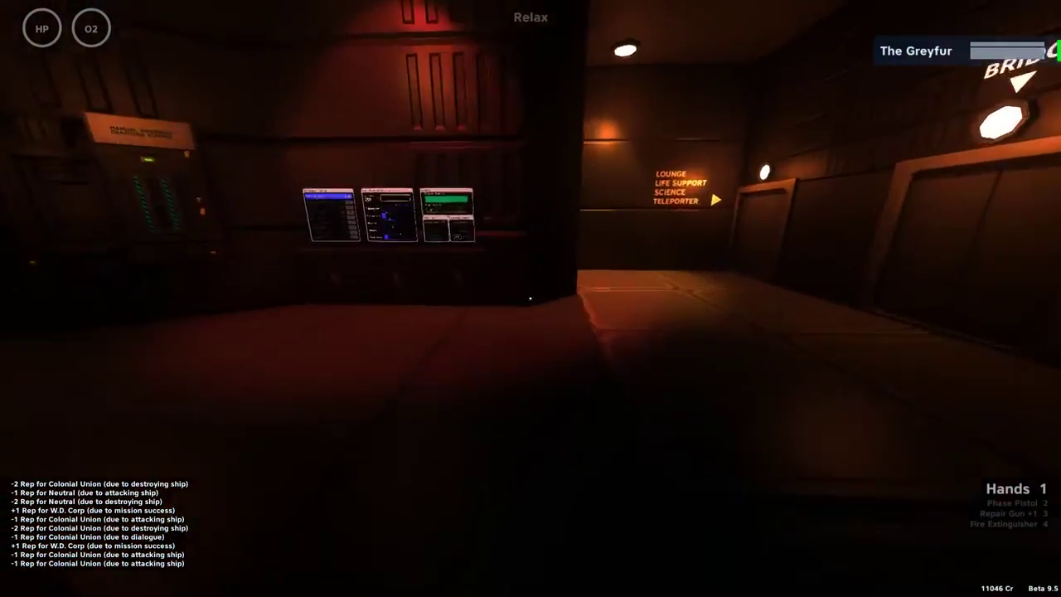
pyautogui.press('w')
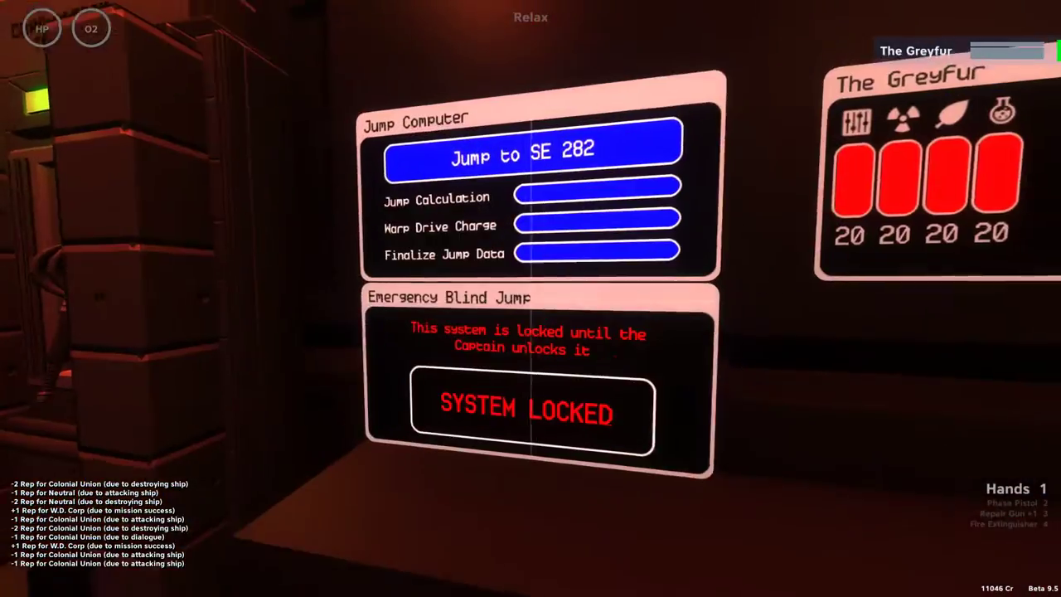
pyautogui.press('s')
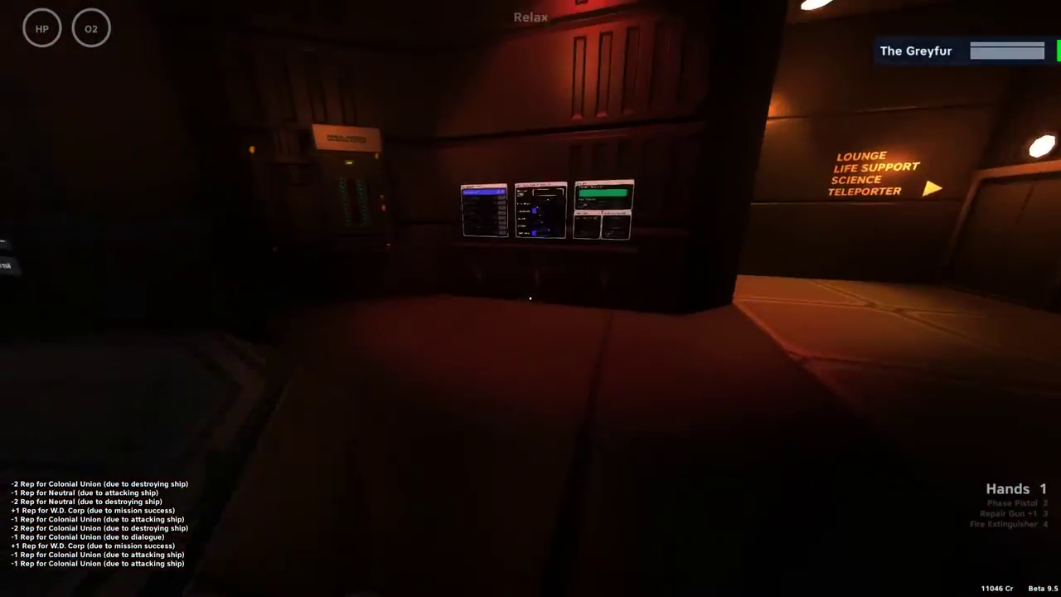
# - Visit the aux reactor settings, then launch the jump to SE 282 once charged
pyautogui.press('w')
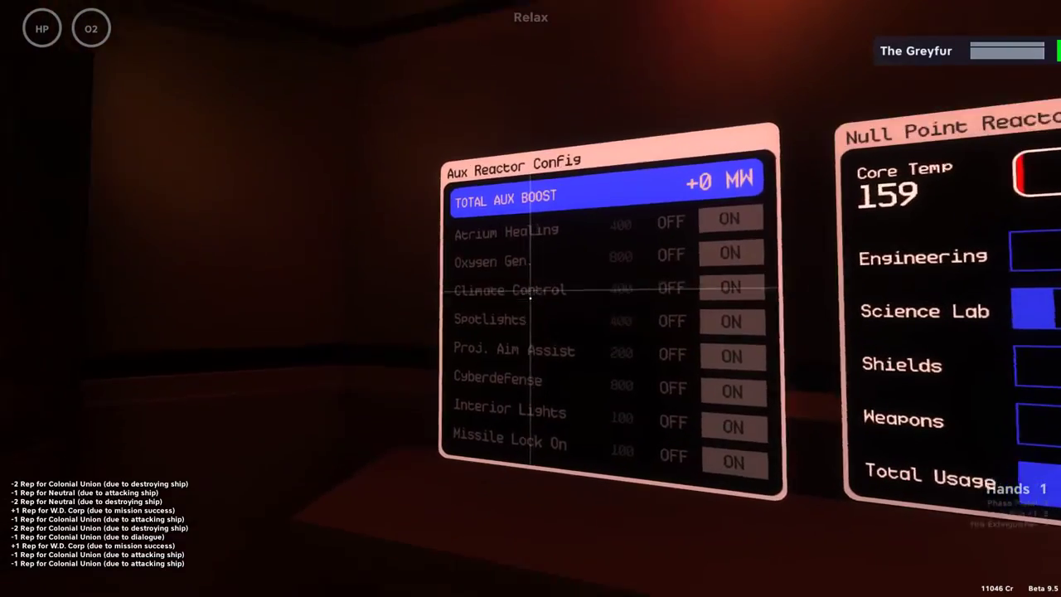
pyautogui.press('w')
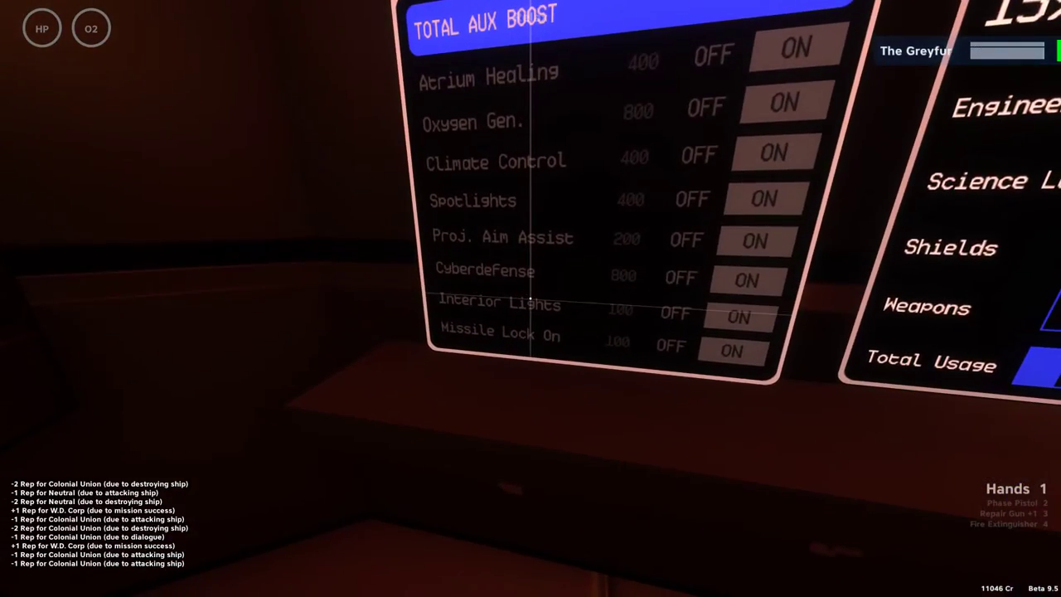
pyautogui.press('w')
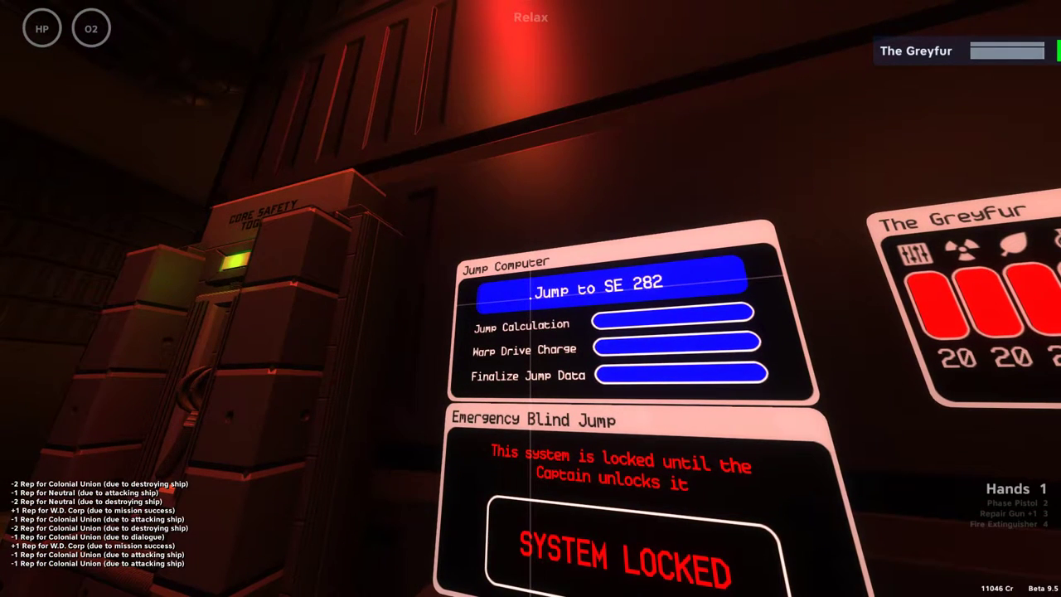
pyautogui.click(531, 296)
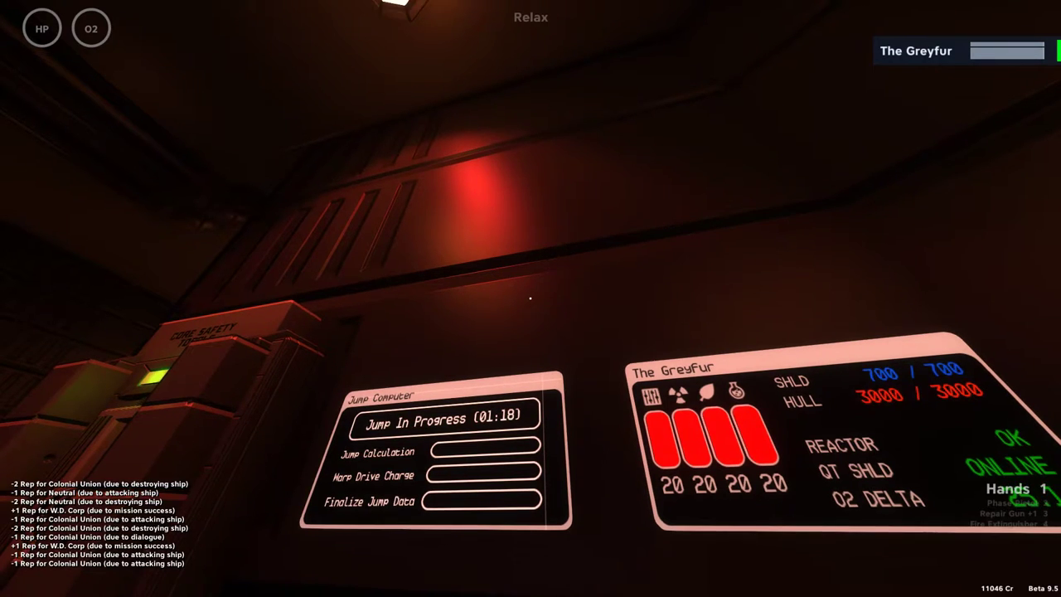
pyautogui.press('w')
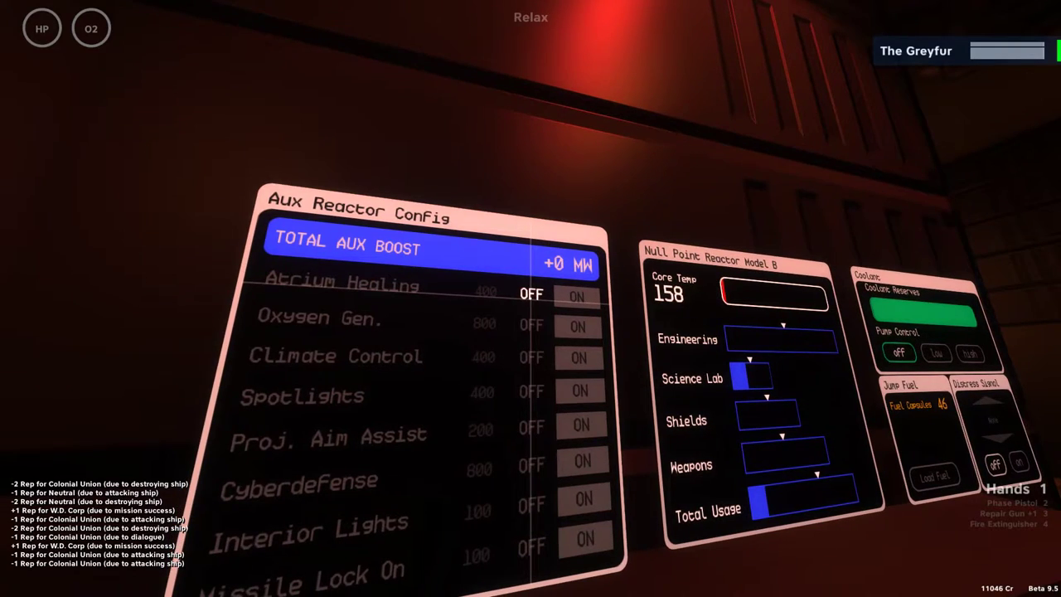
# - Switch off Atrium Healing, Spotlights and Interior Lights on the Aux Reactor Config panel
pyautogui.click(530, 298)
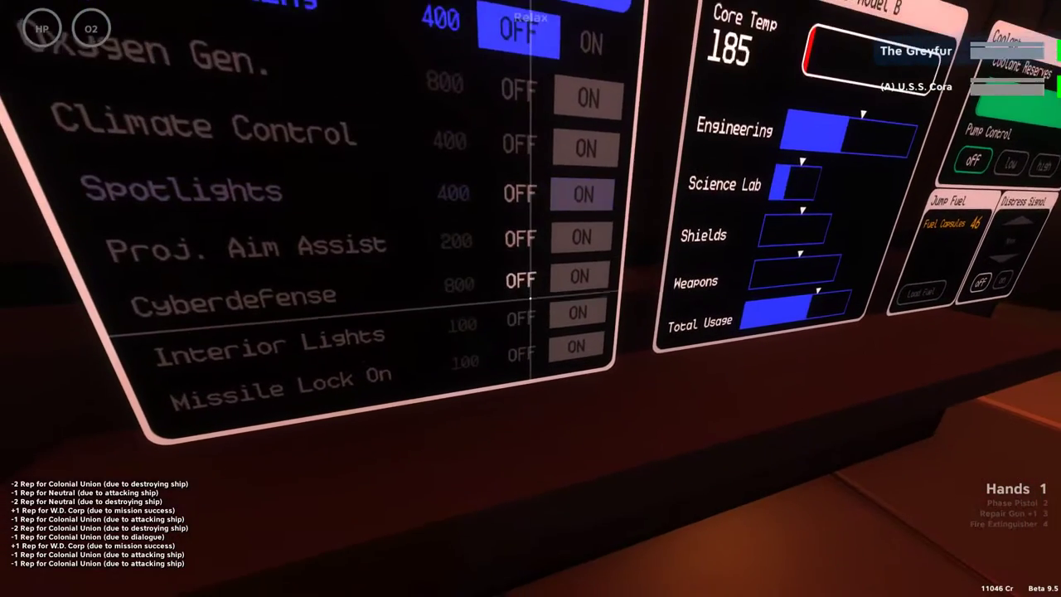
pyautogui.click(530, 298)
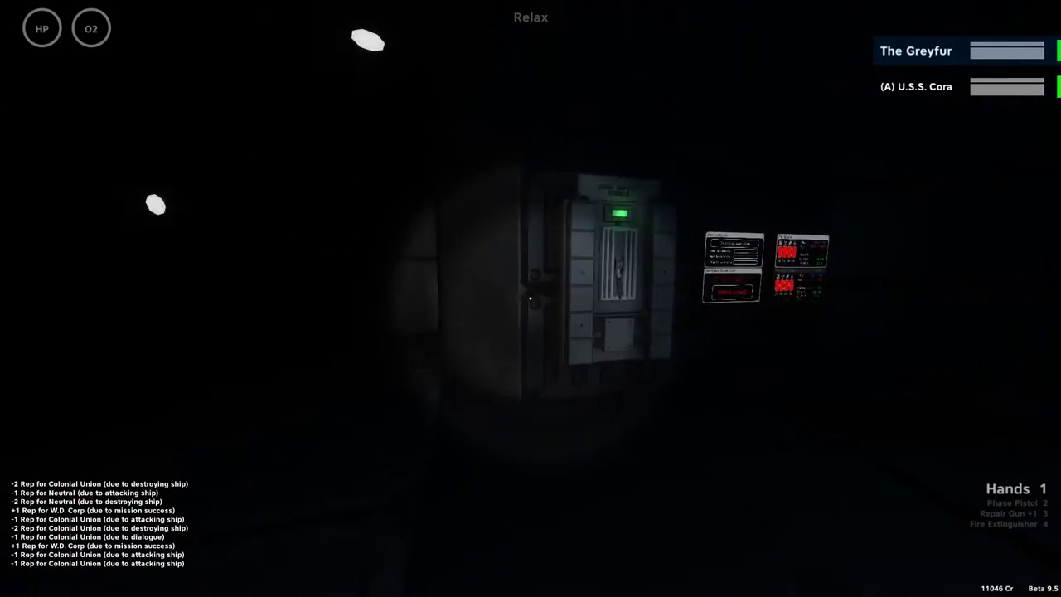
pyautogui.press('w')
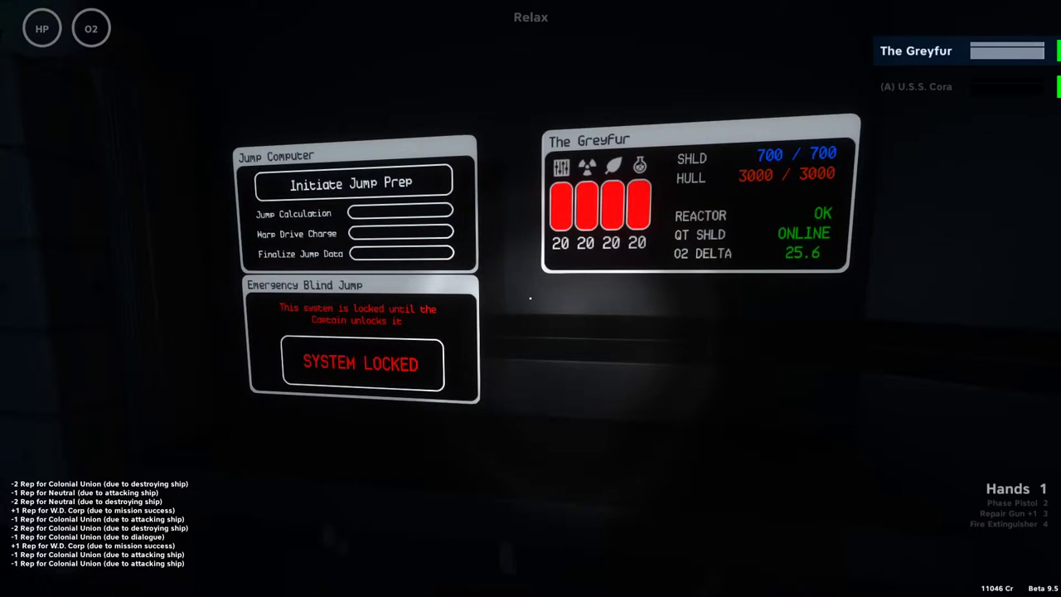
pyautogui.press('s')
# - Read both ship status readouts up close
pyautogui.press('w')
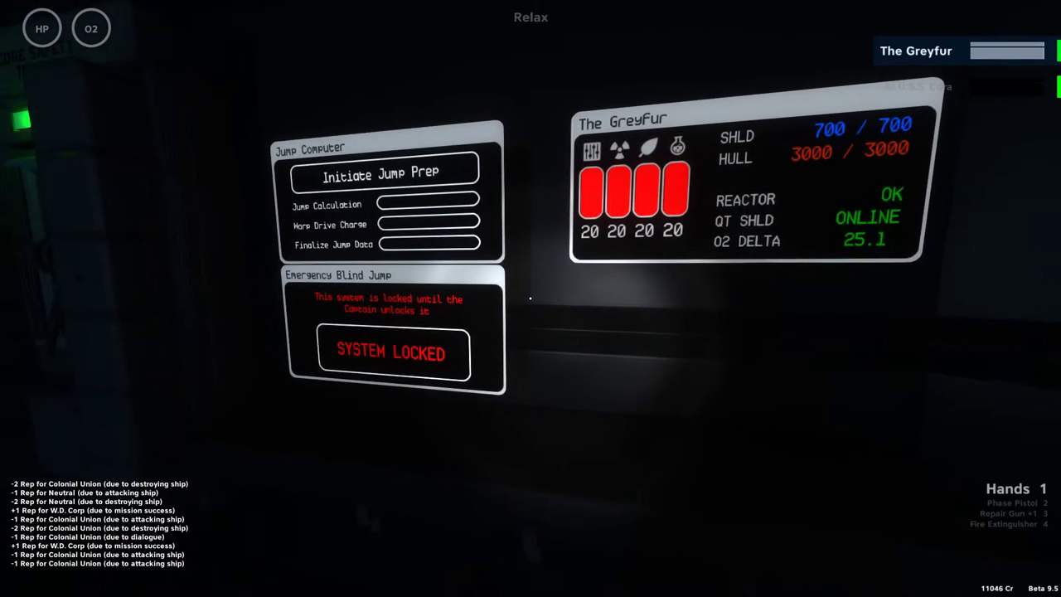
pyautogui.press('s')
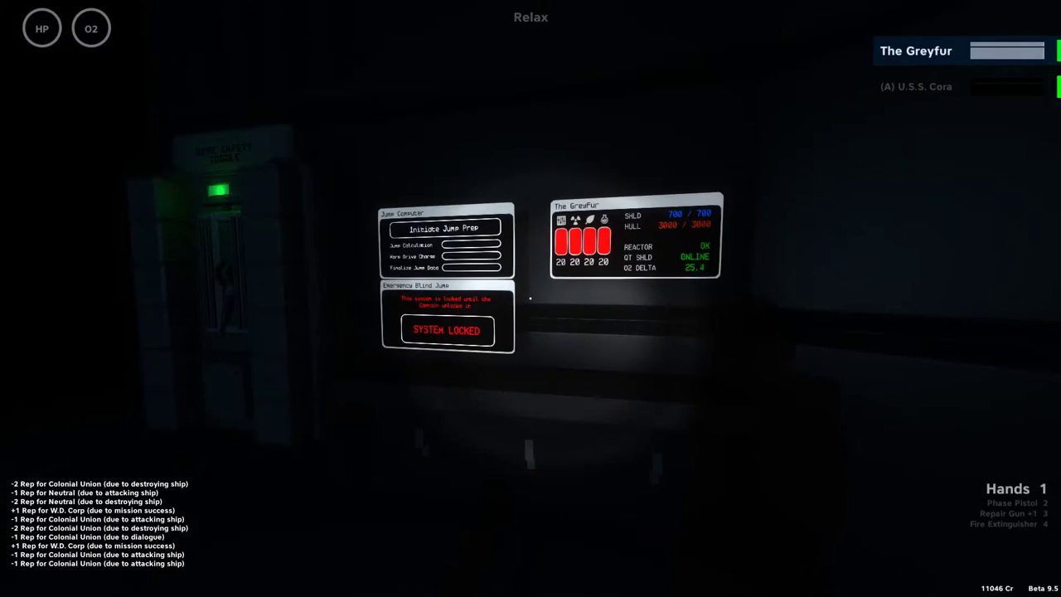
pyautogui.press('w')
pyautogui.press('s')
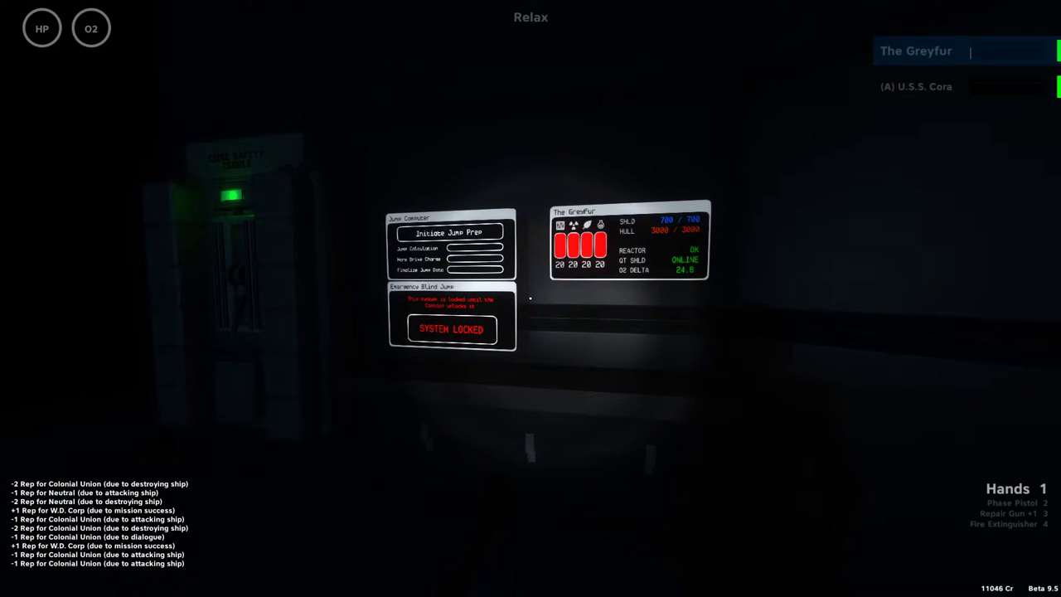
pyautogui.press('w')
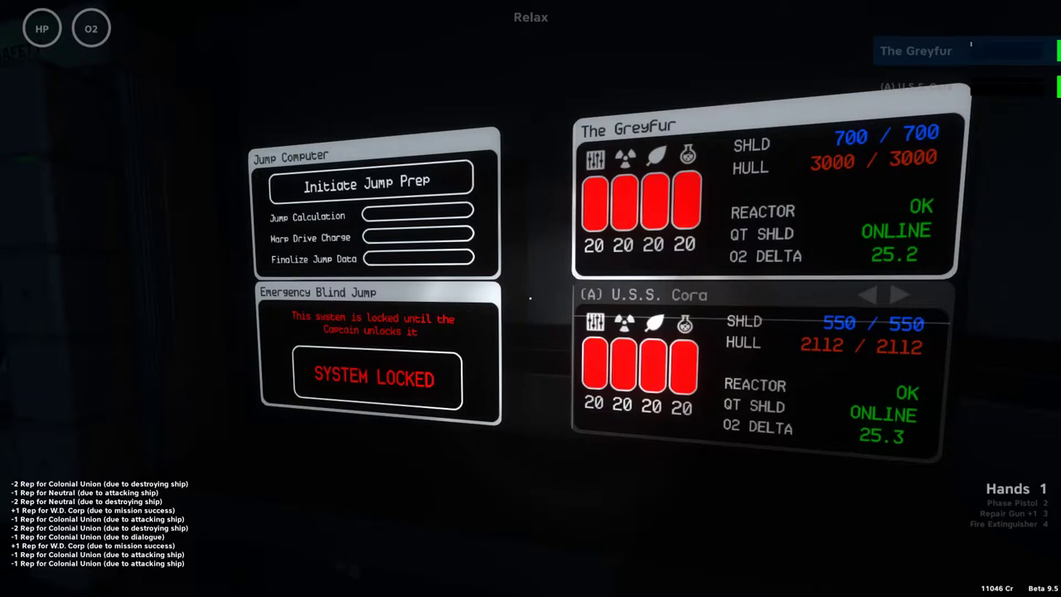
pyautogui.press('s')
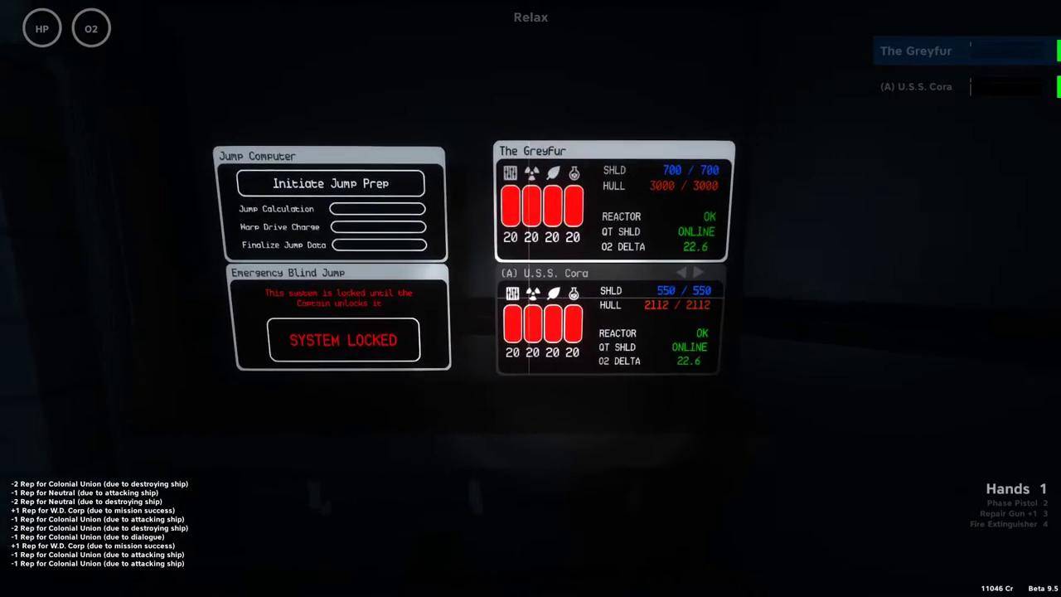
pyautogui.press('w')
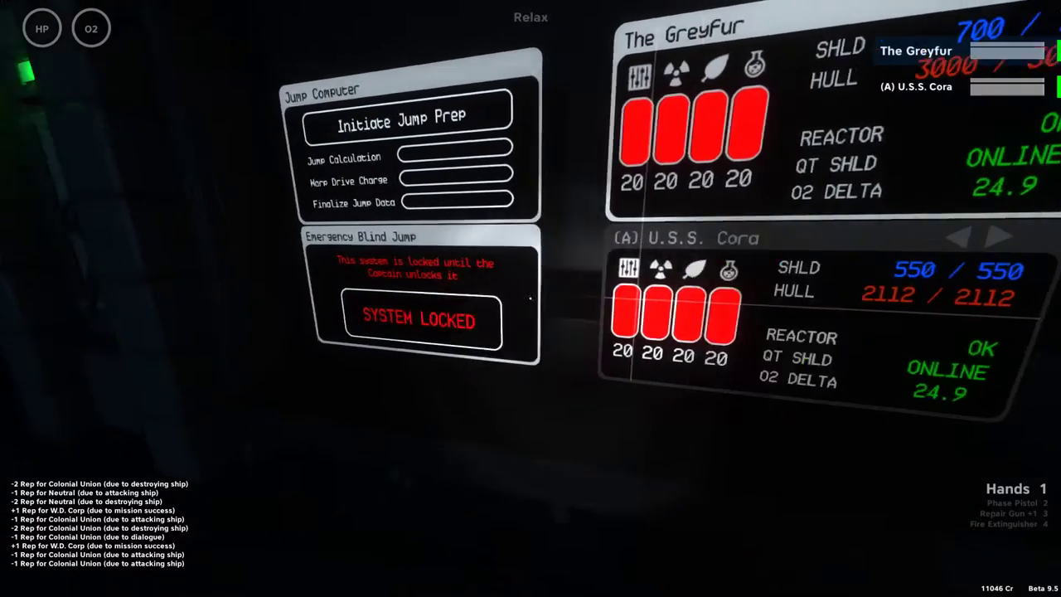
# - Walk past the reactor and coolant consoles back toward the corridor with the fire extinguisher ready
pyautogui.press('w')
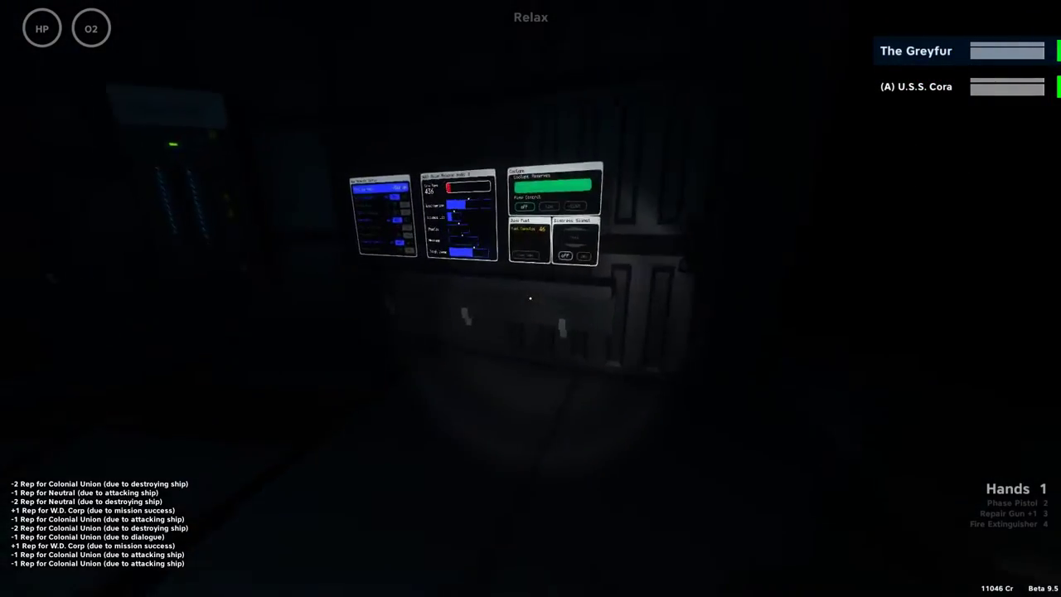
pyautogui.press('w')
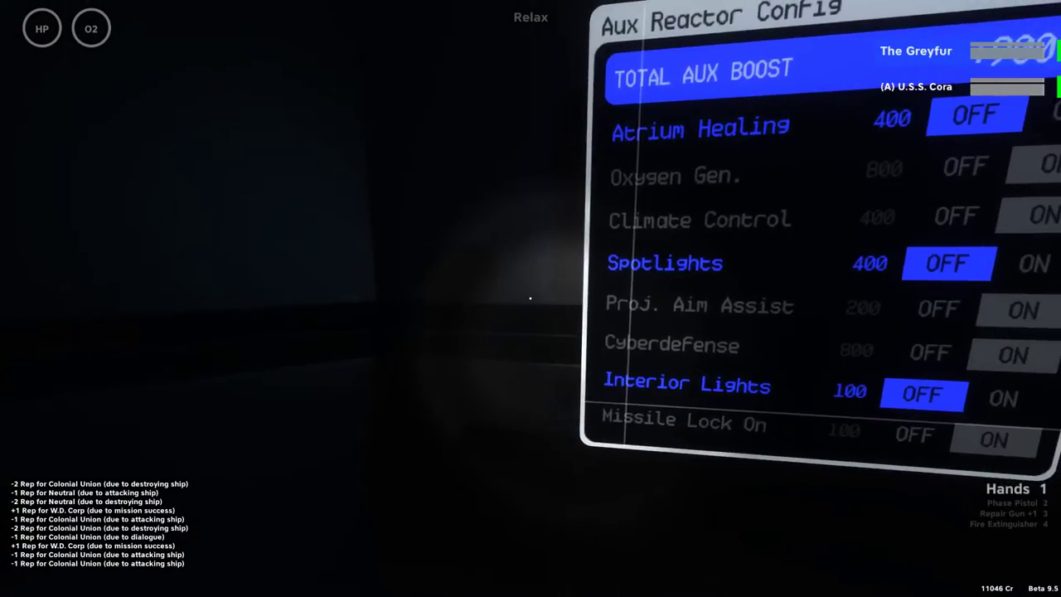
pyautogui.press('s')
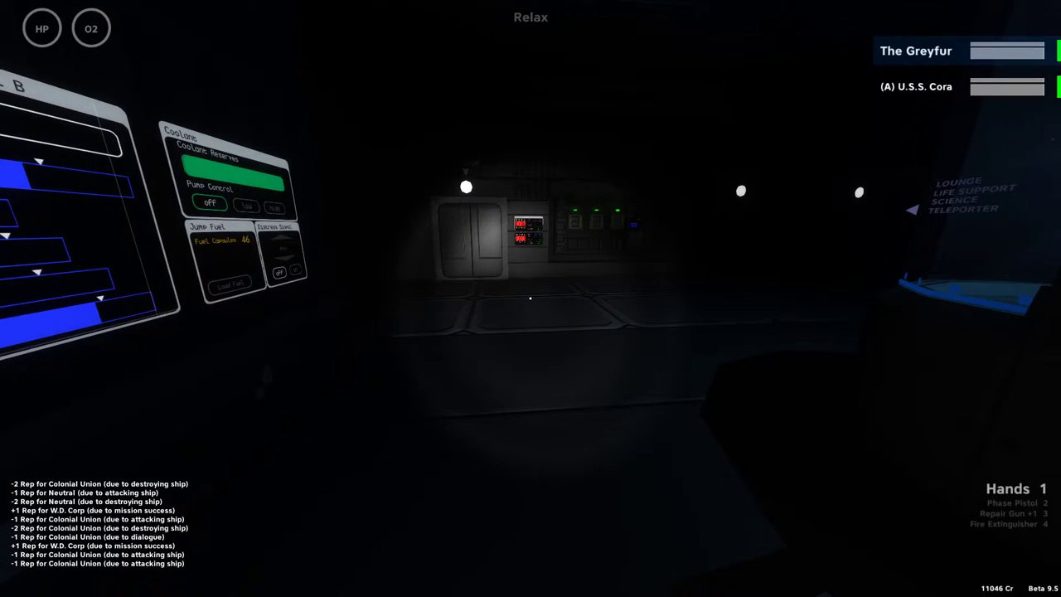
pyautogui.press('w')
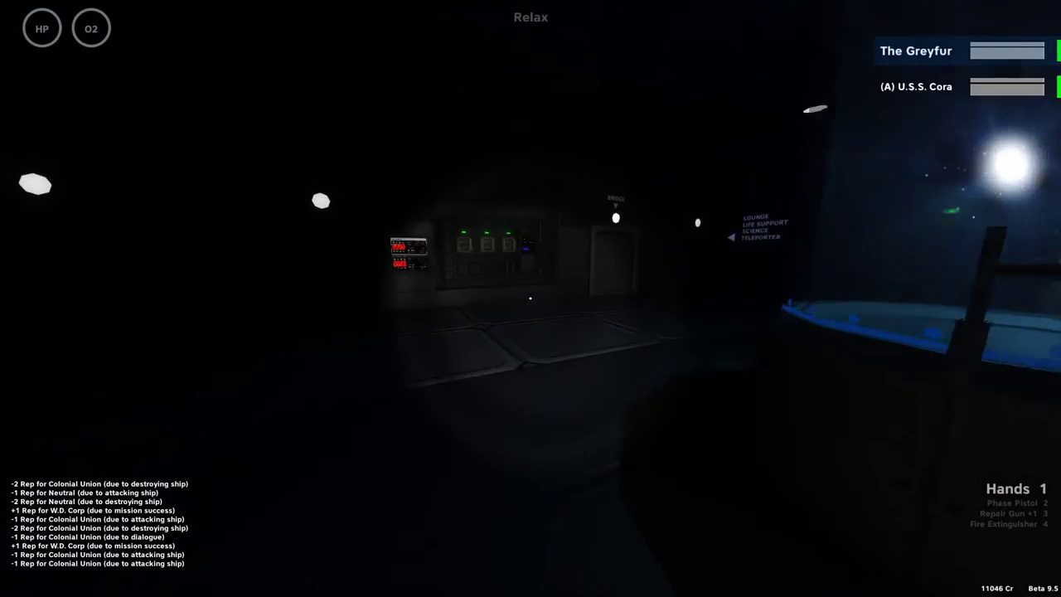
# - Swap the fire extinguisher for the repair gun and face the ship status panels
pyautogui.press('4')
pyautogui.press('s')
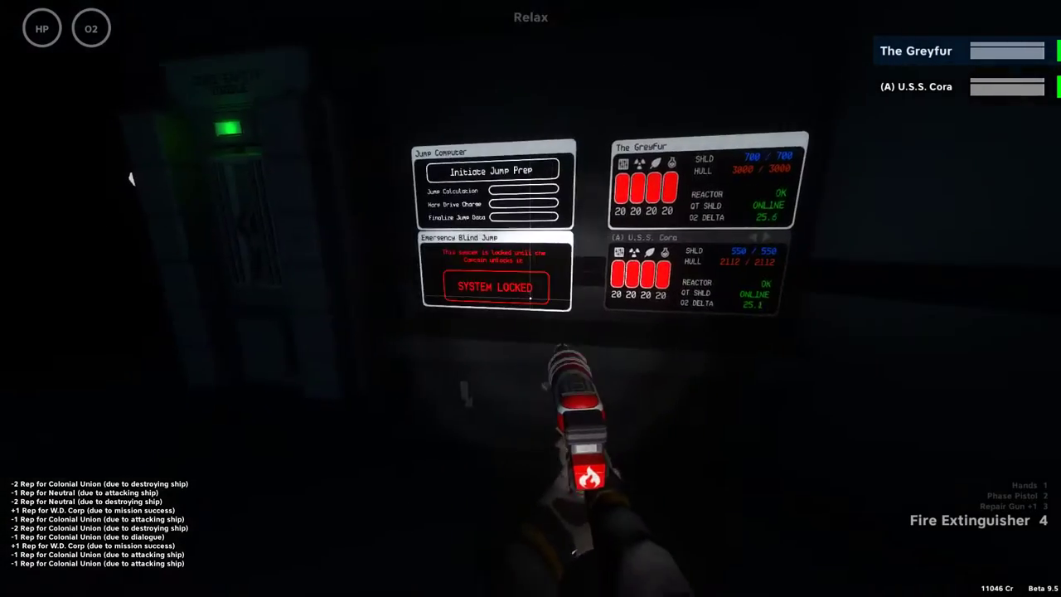
pyautogui.press('3')
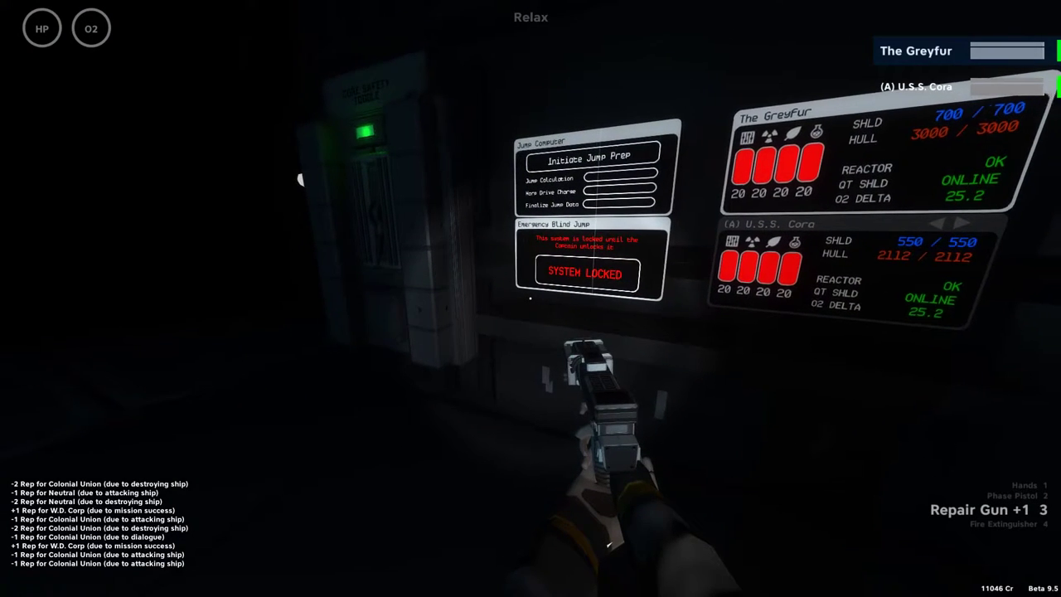
pyautogui.press('w')
pyautogui.press('s')
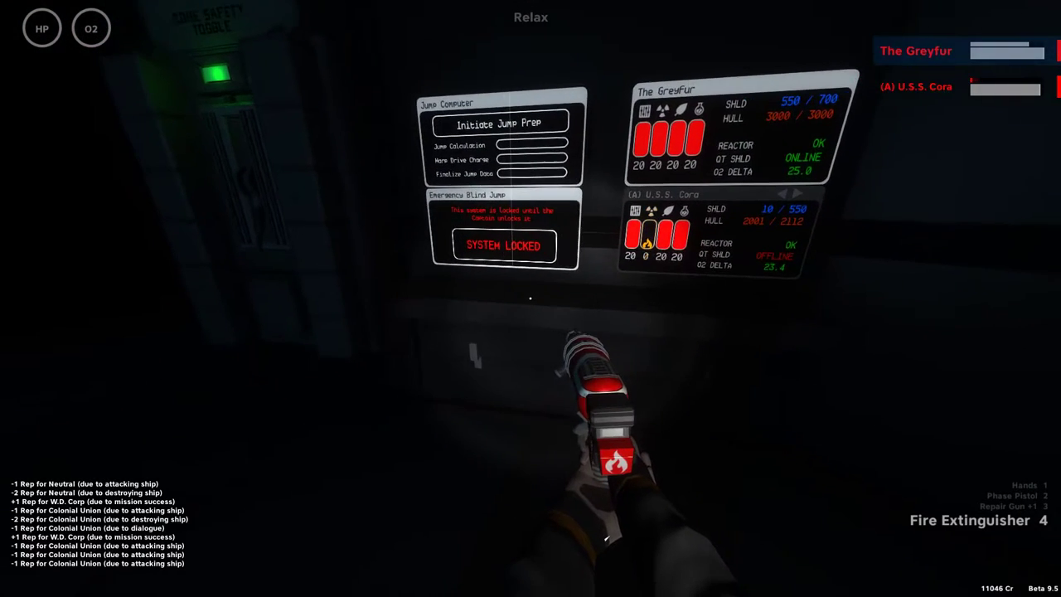
pyautogui.press('w')
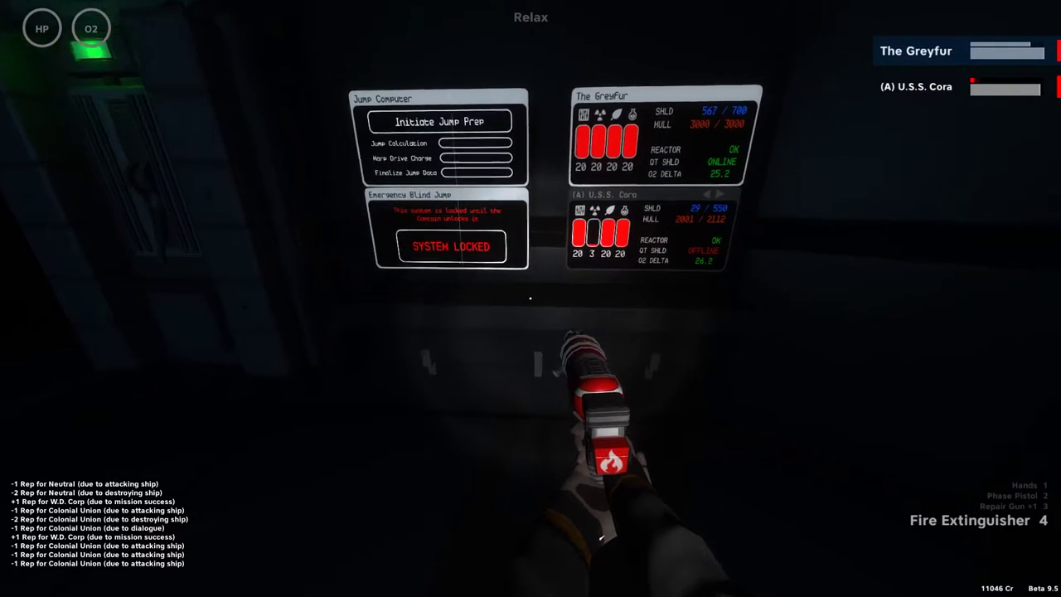
pyautogui.press('w')
# - Watch the jump and ship status panels as the hull drops below full
pyautogui.press('s')
pyautogui.press('w')
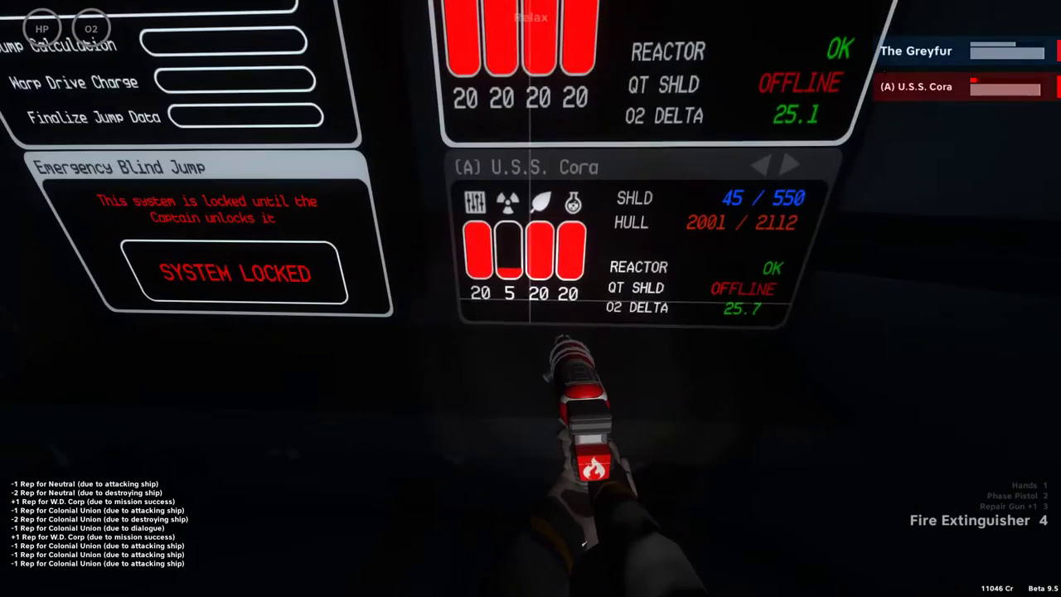
pyautogui.press('s')
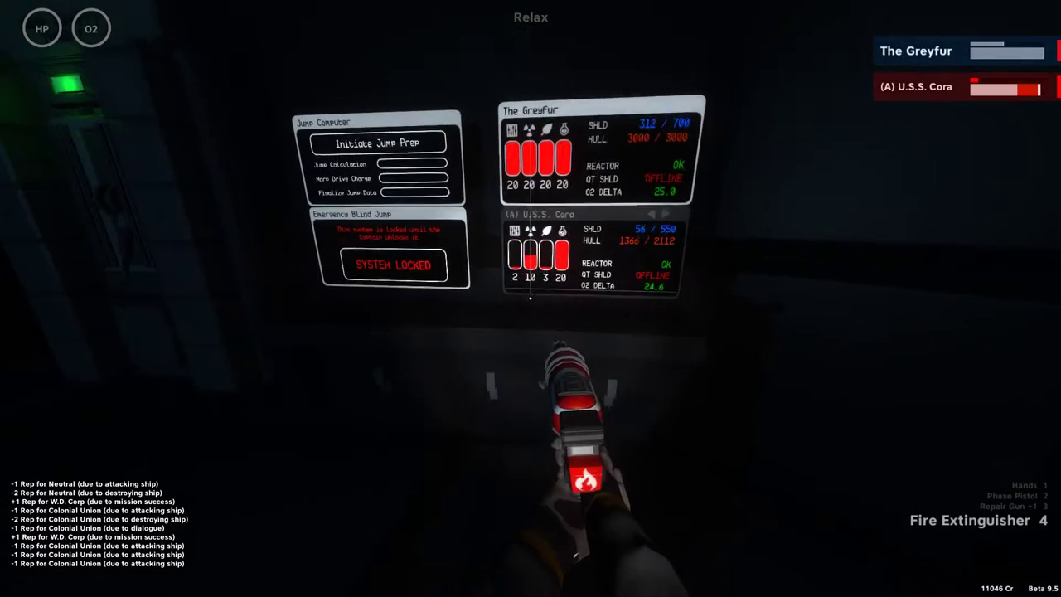
pyautogui.press('a')
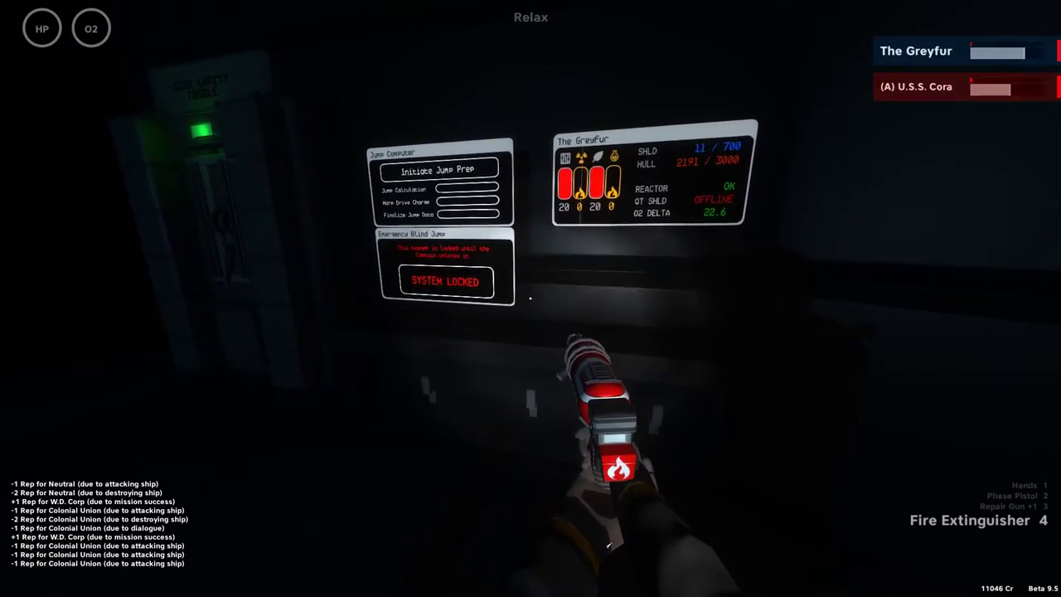
pyautogui.press('w')
pyautogui.press('s')
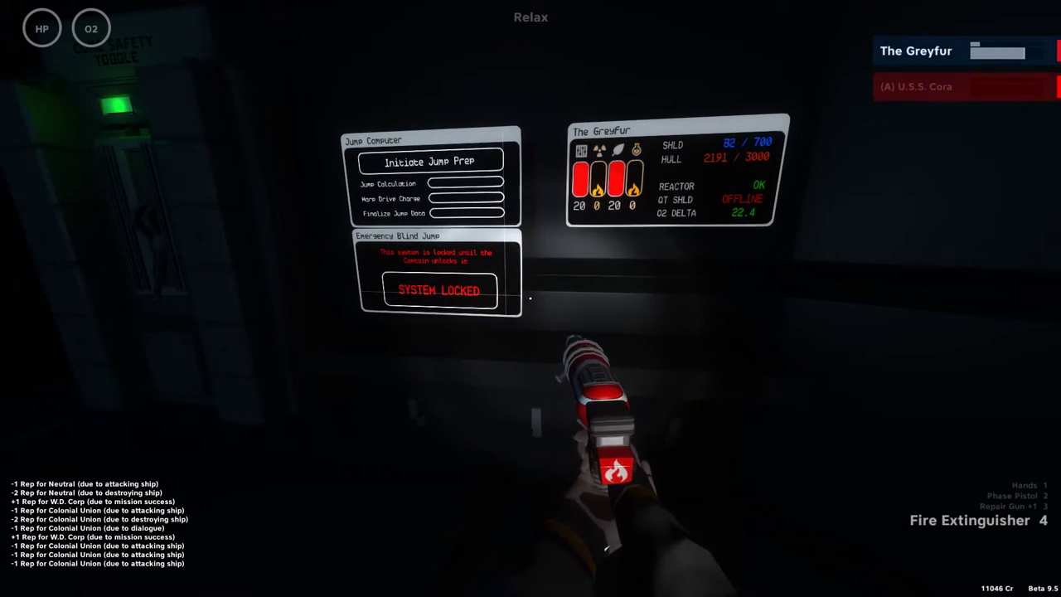
pyautogui.press('w')
pyautogui.press('s')
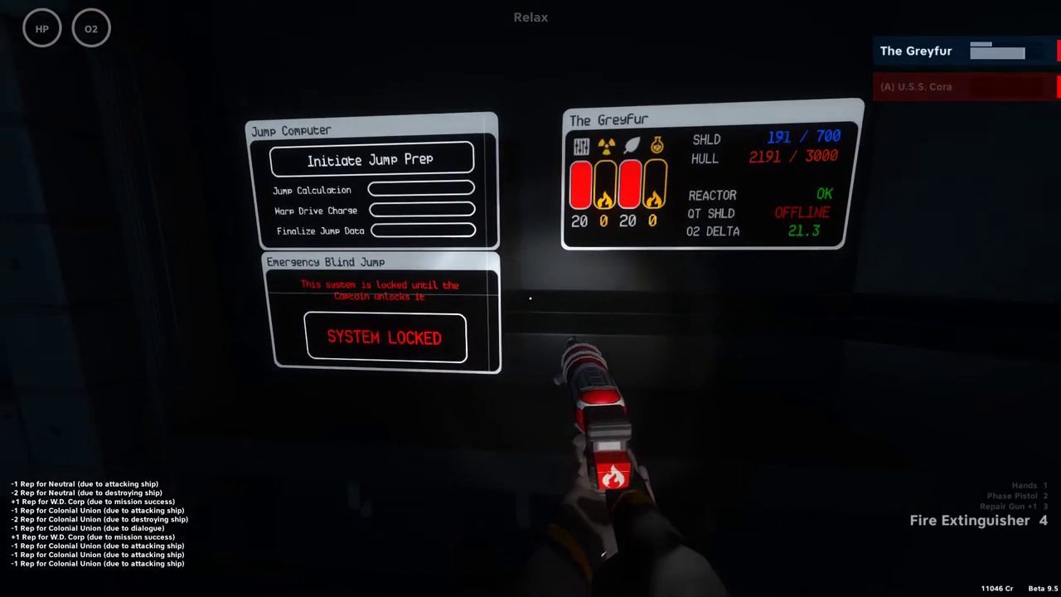
# - Run down the corridor toward Engineering to the turret console with the repair gun out
pyautogui.press('w')
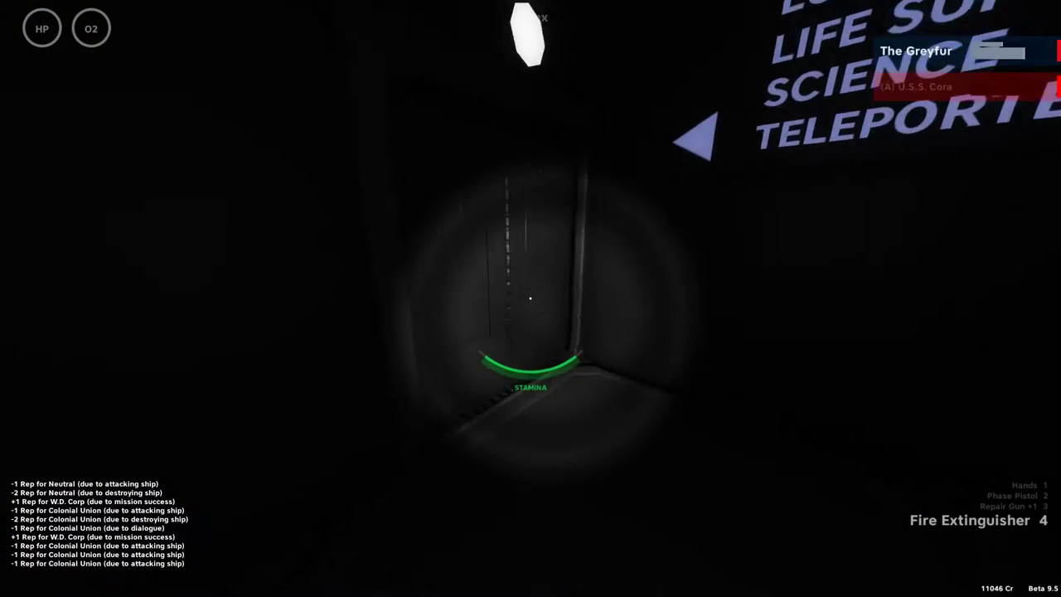
pyautogui.press('w')
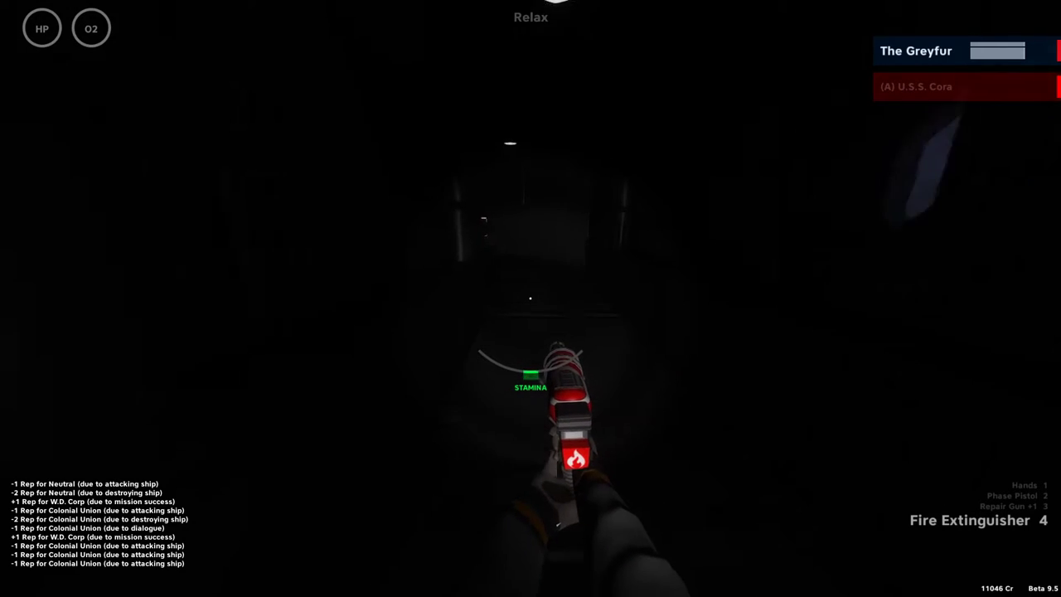
pyautogui.press('w')
# - Repair the damaged Weapons console with the Repair Gun
pyautogui.press('3')
pyautogui.press('w')
pyautogui.press('w')
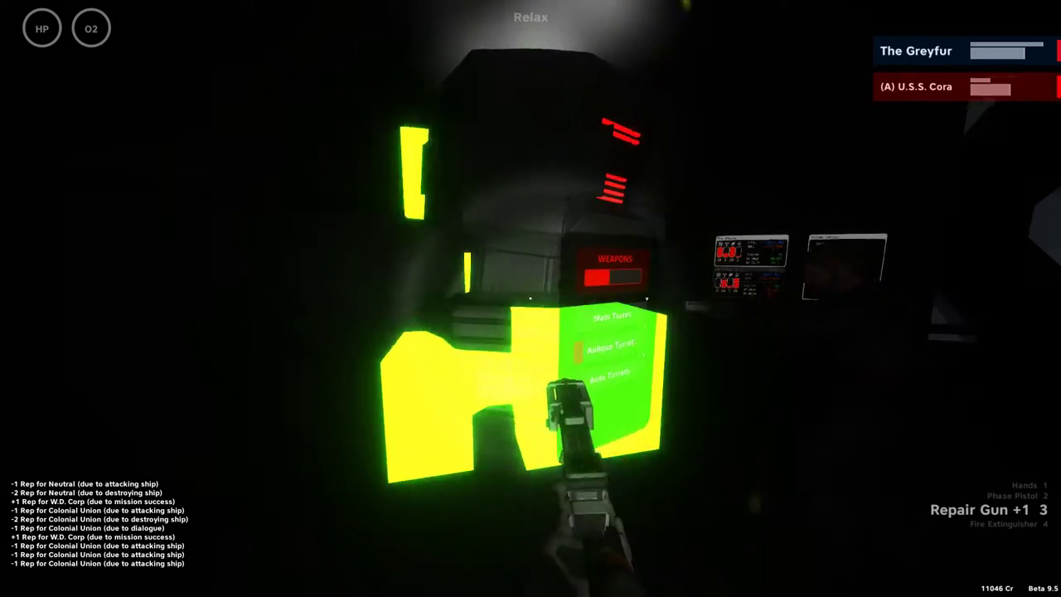
pyautogui.press('w')
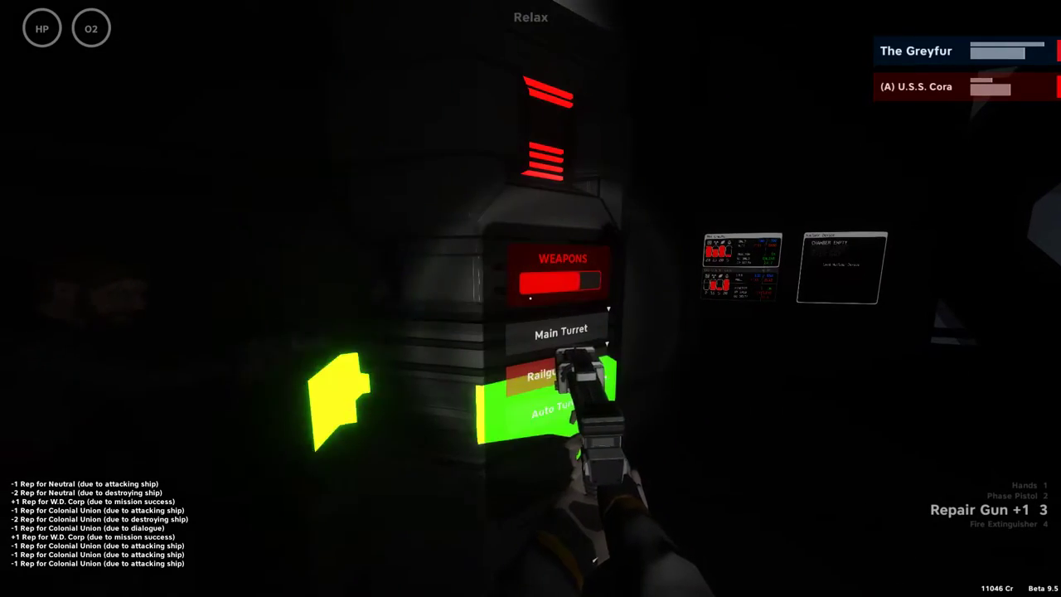
pyautogui.press('s')
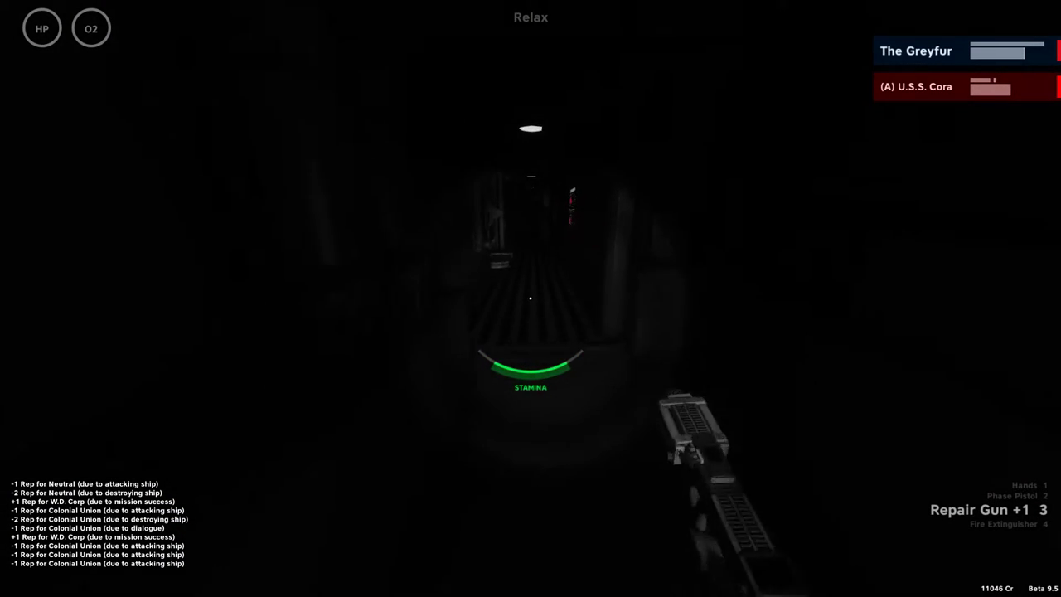
# - Walk past the Science Lab console and ship status panel into the corridor
pyautogui.hotkey('shift', 'w')
pyautogui.press('w')
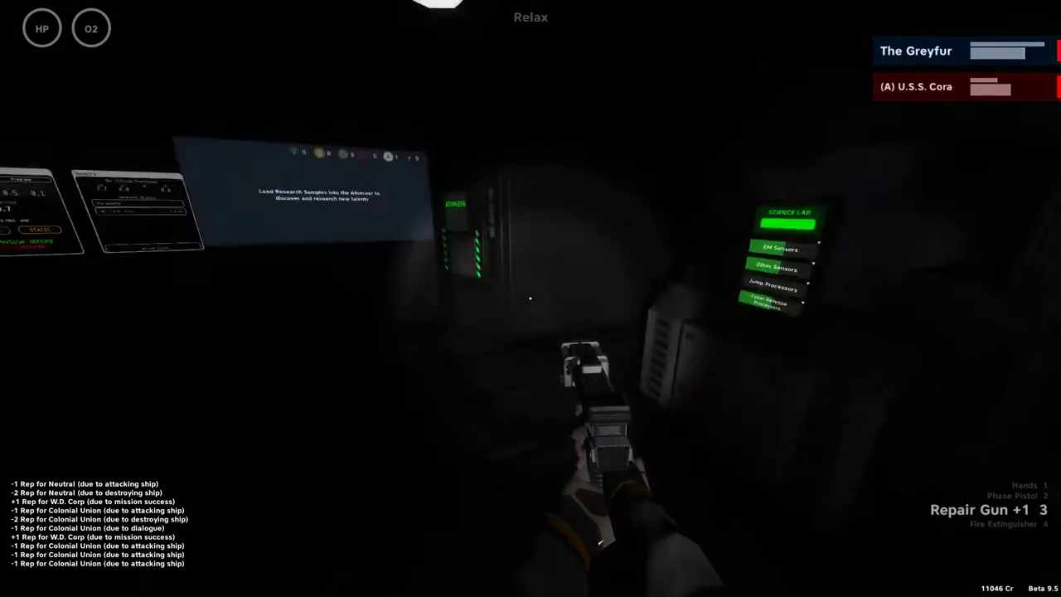
pyautogui.press('w')
pyautogui.press('w')
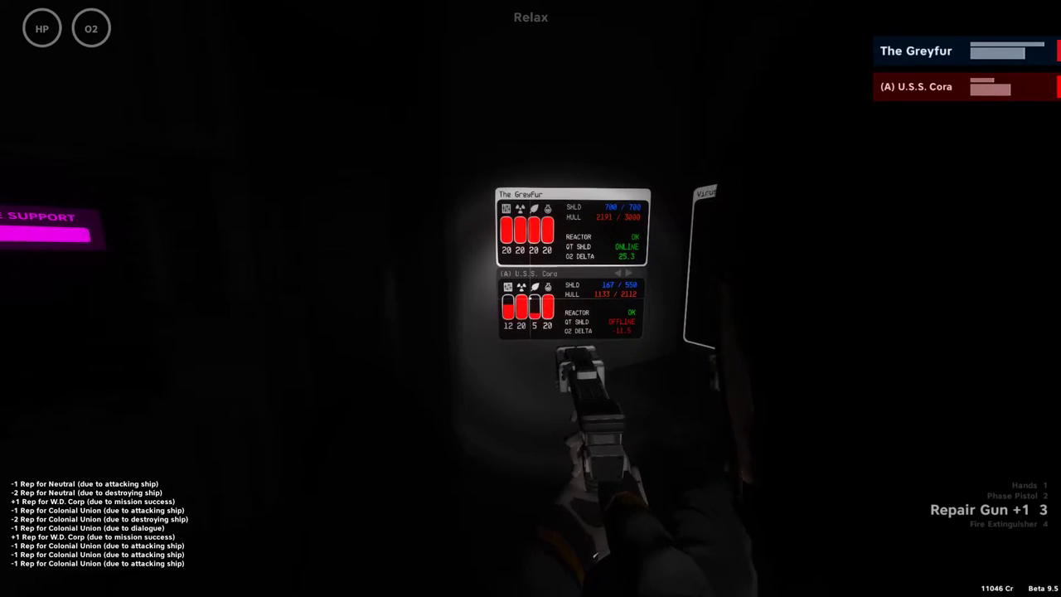
pyautogui.press('w')
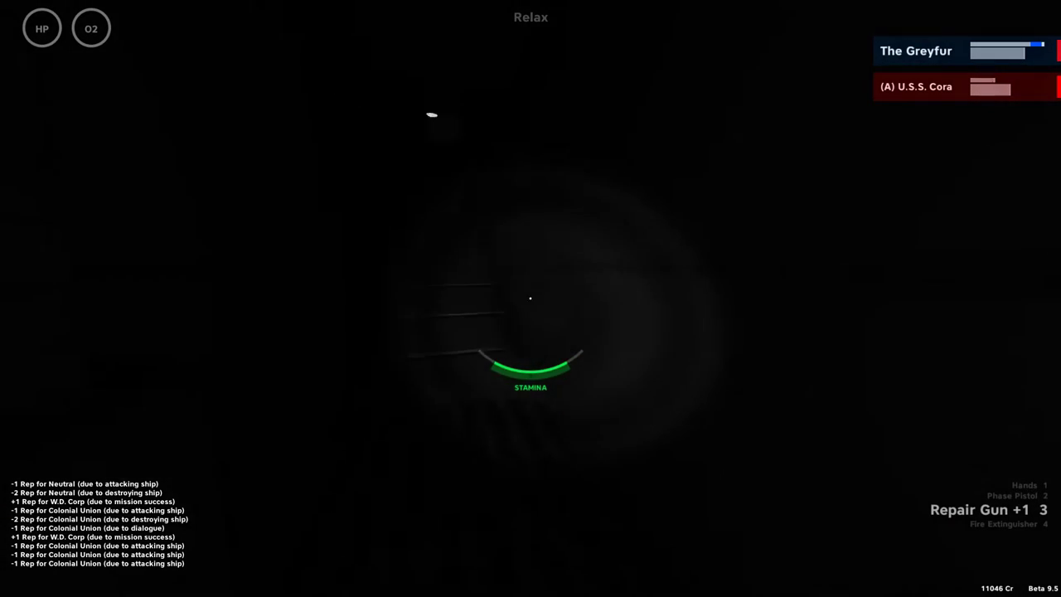
# - Equip the fire extinguisher and inspect the jump computer and reactor panels
pyautogui.press('4')
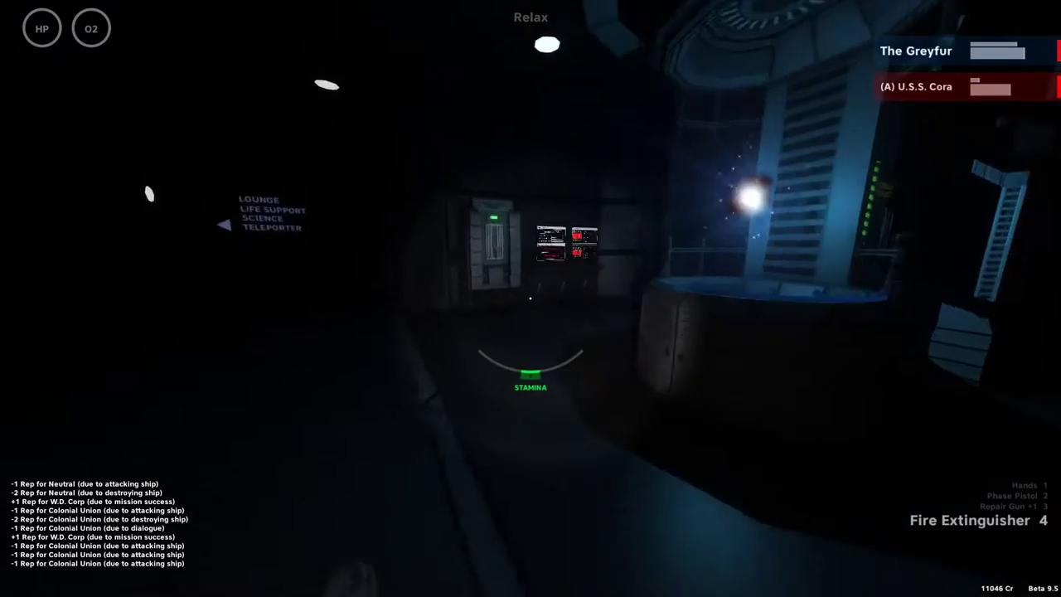
pyautogui.press('w')
pyautogui.press('s')
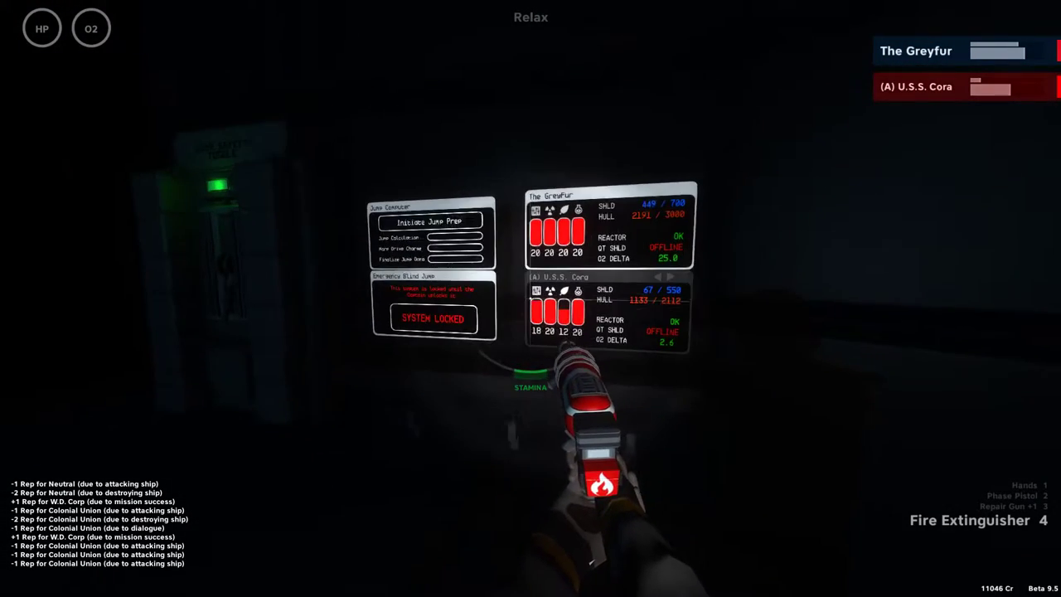
pyautogui.press('w')
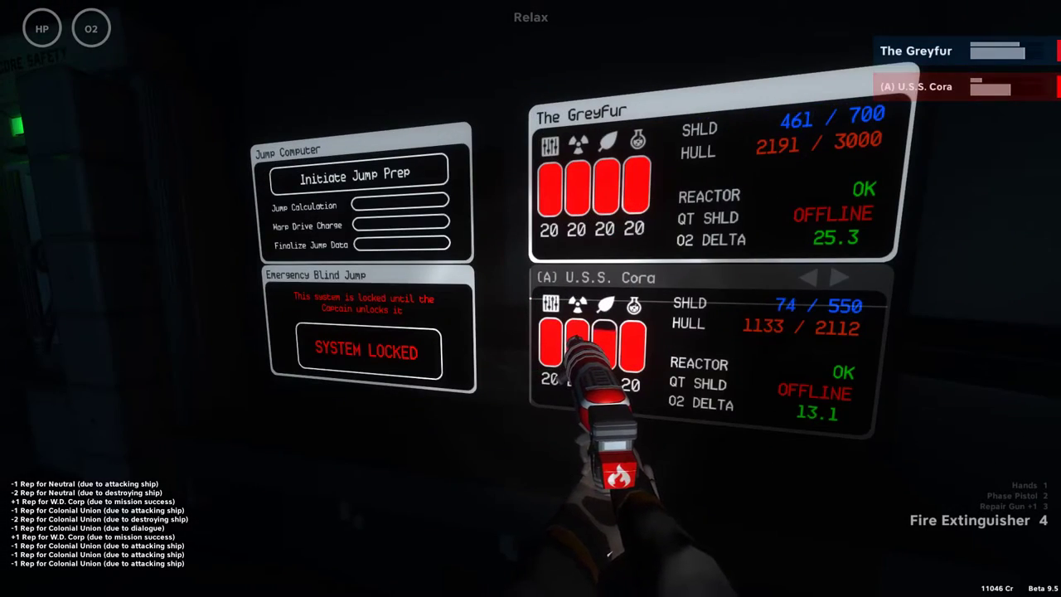
pyautogui.press('s')
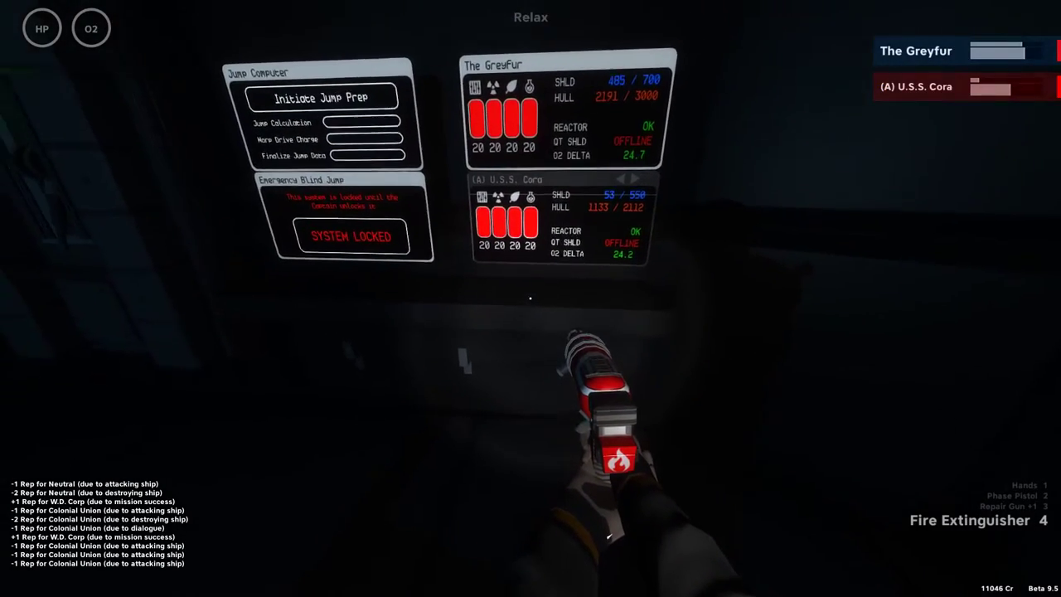
pyautogui.press('w')
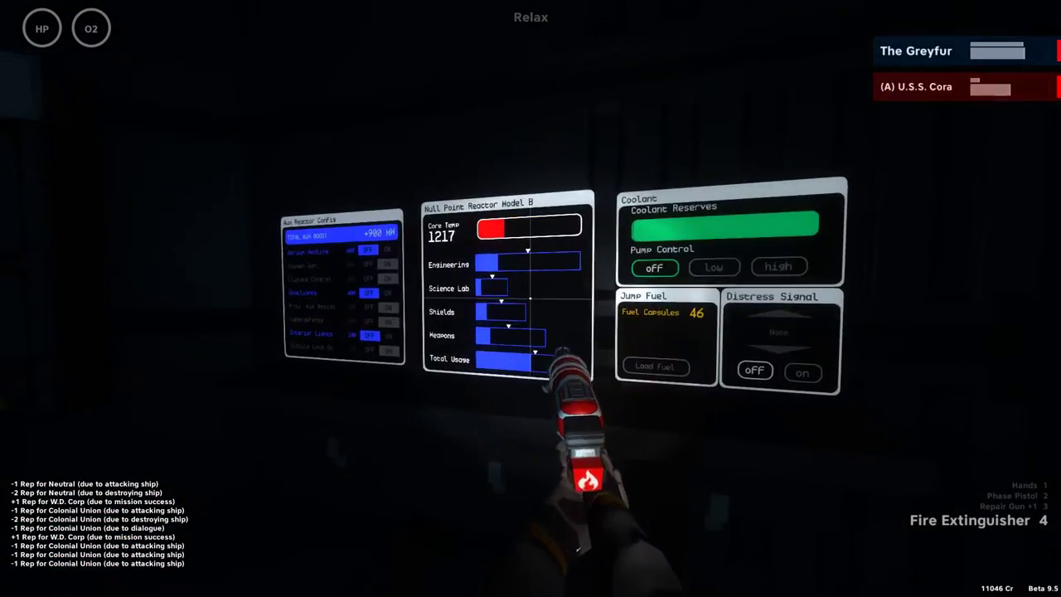
pyautogui.press('w')
pyautogui.press('w')
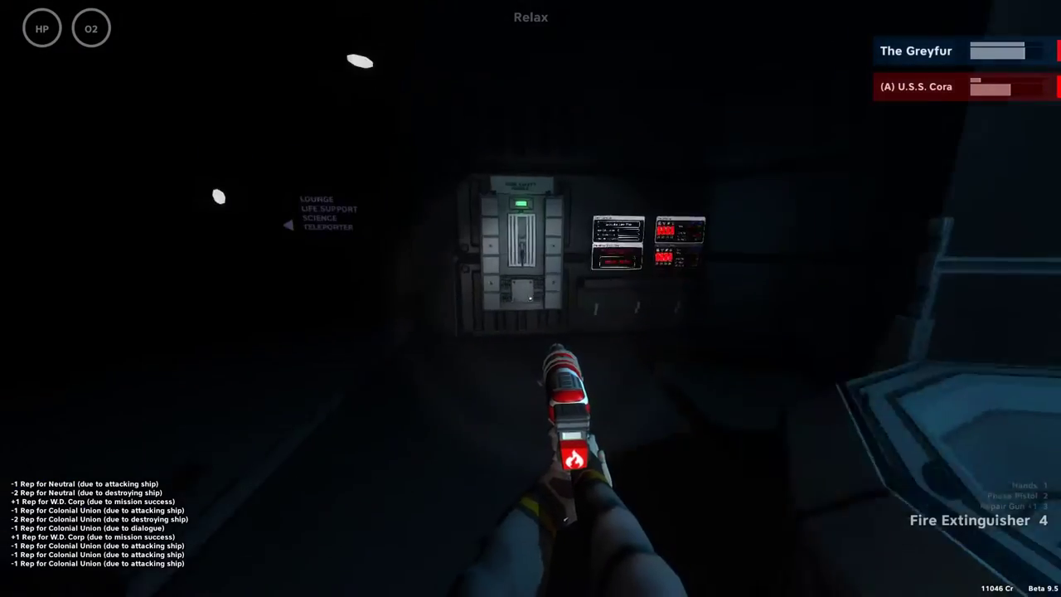
pyautogui.press('w')
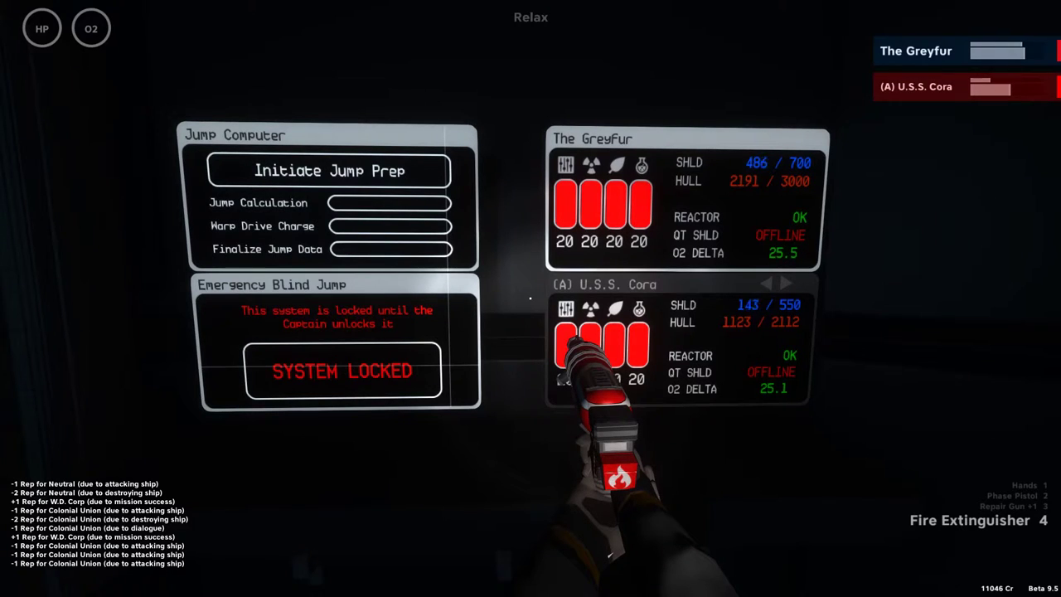
# - Walk toward the reactor and back, watching the jump computer status panels
pyautogui.press('a')
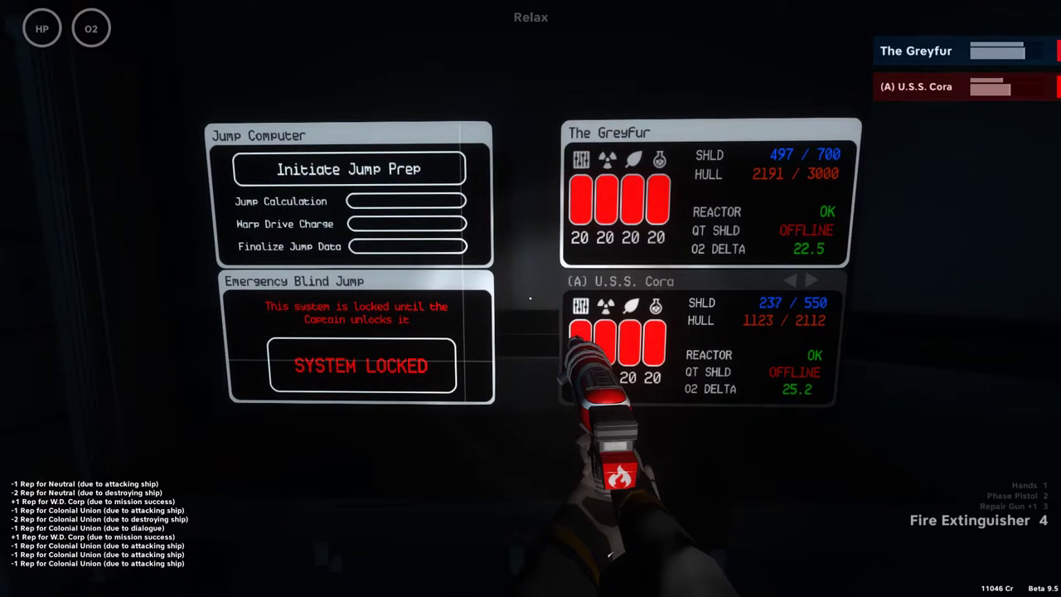
pyautogui.press('w')
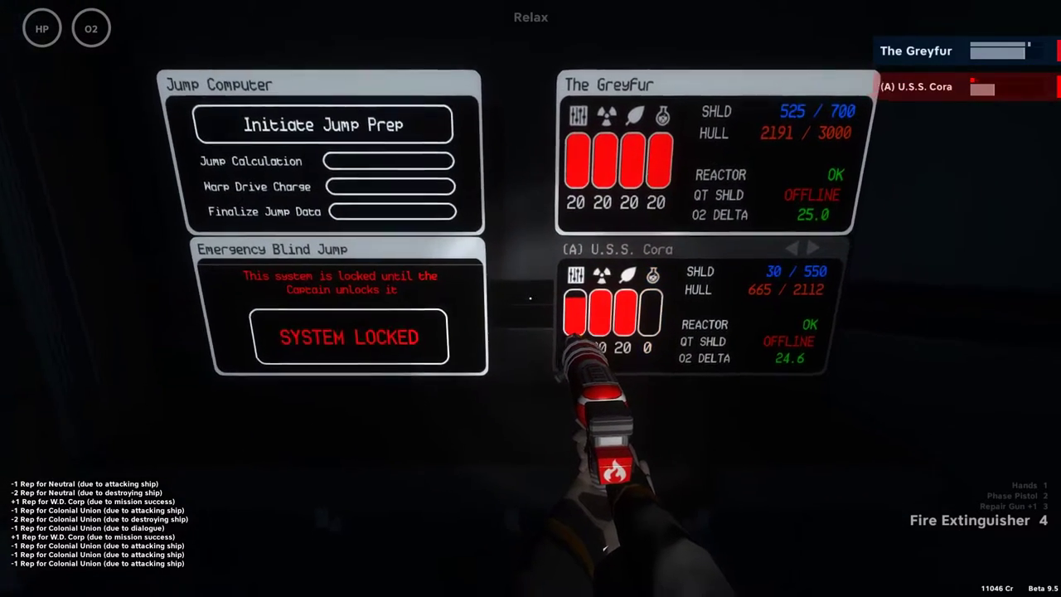
pyautogui.press('s')
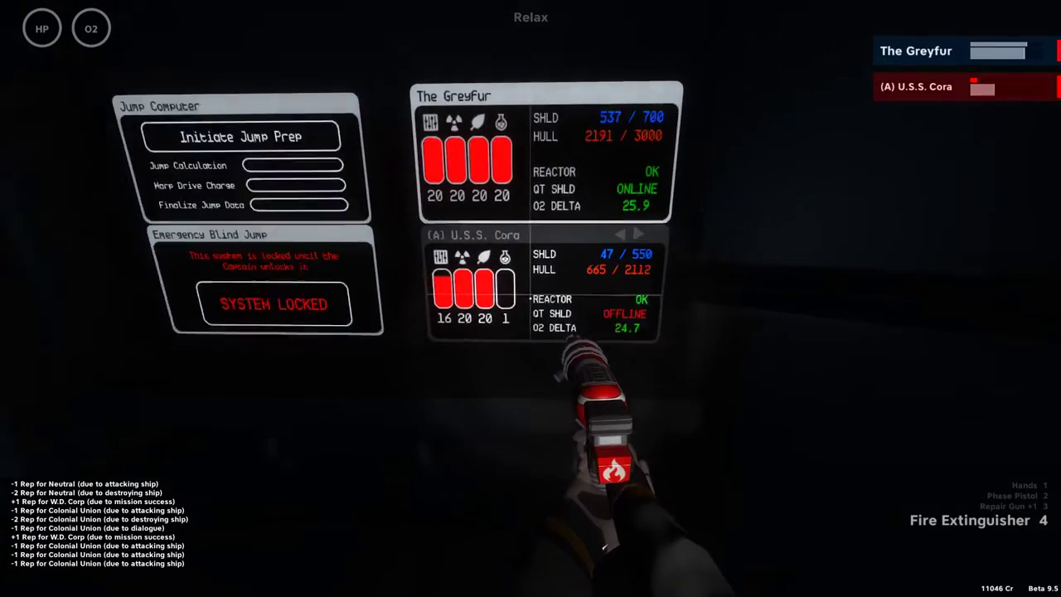
pyautogui.press('w')
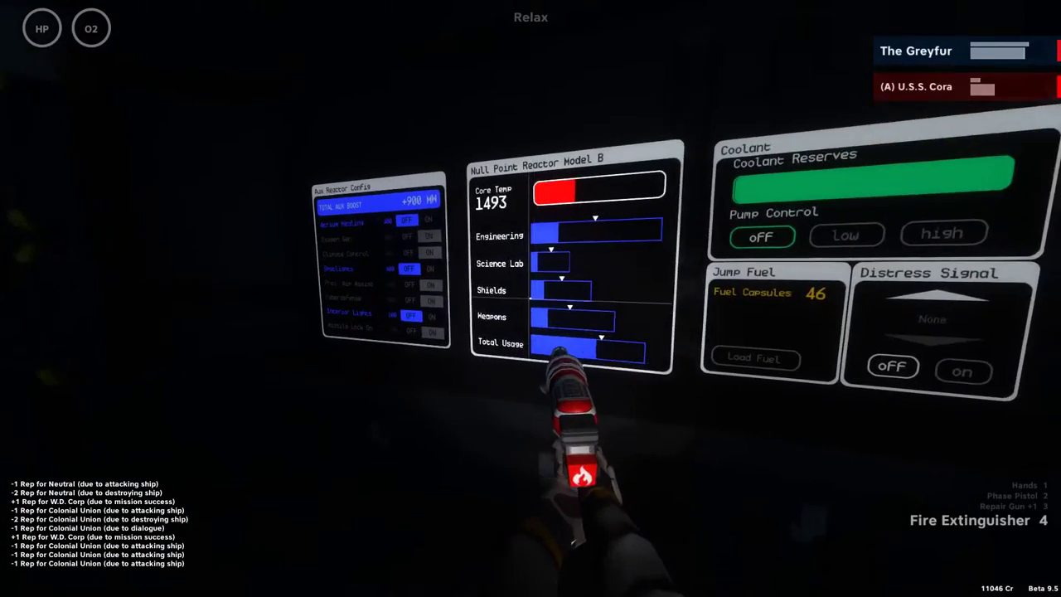
pyautogui.press('w')
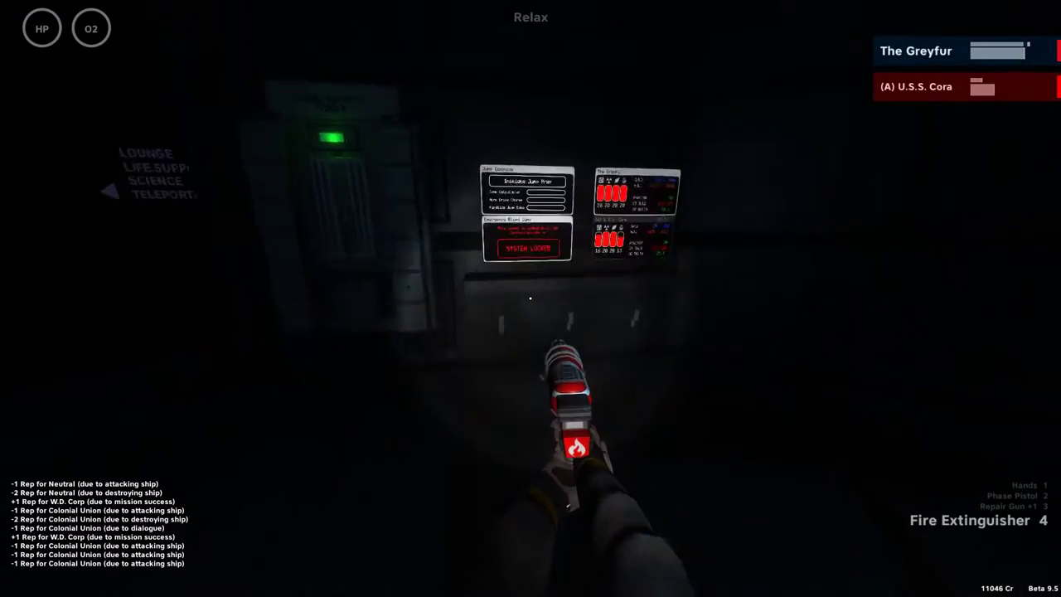
pyautogui.press('s')
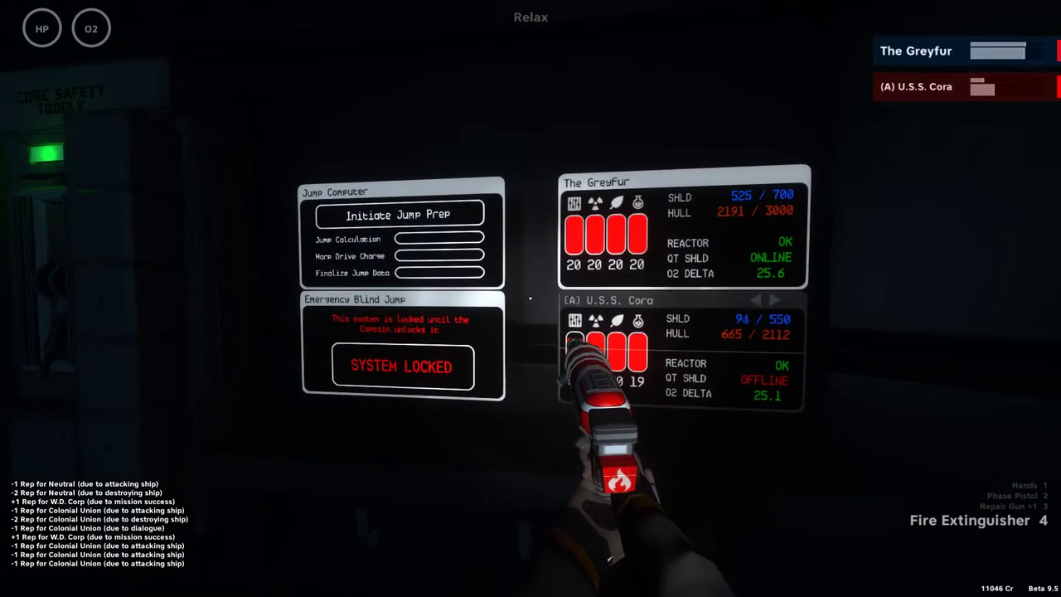
pyautogui.press('w')
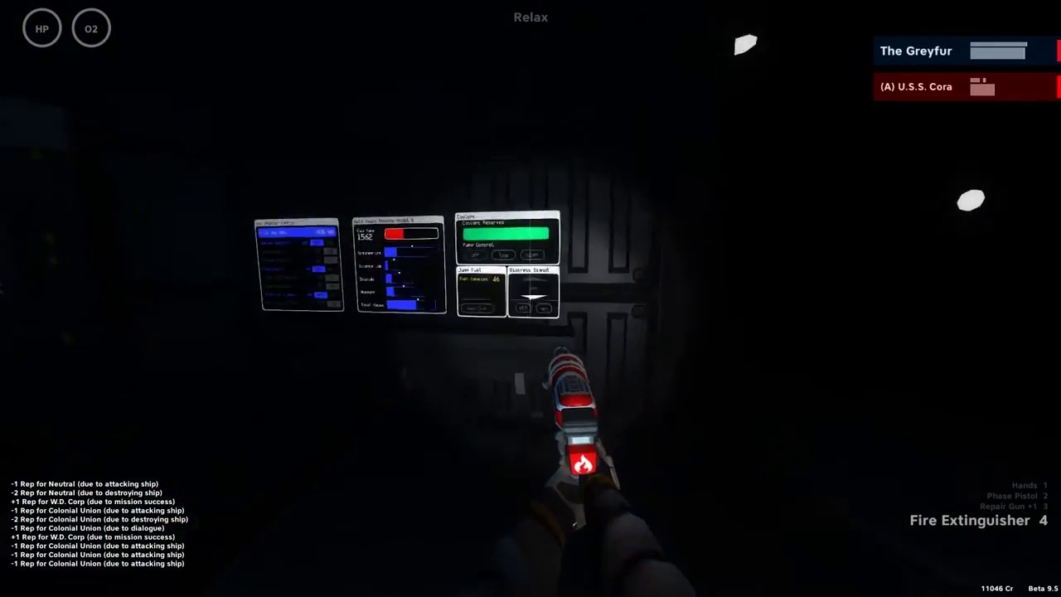
pyautogui.press('w')
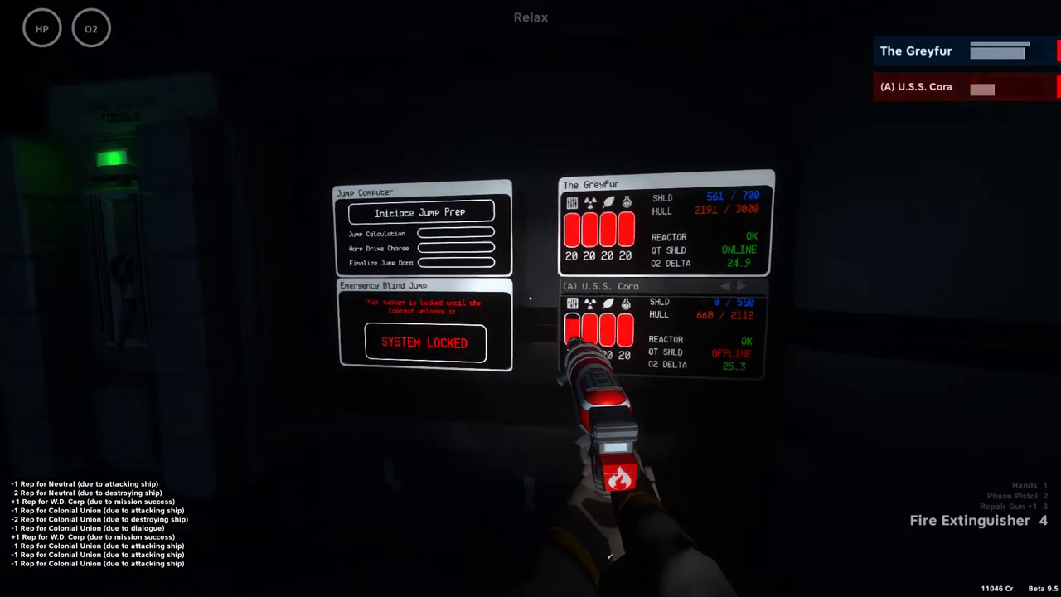
pyautogui.press('w')
pyautogui.press('s')
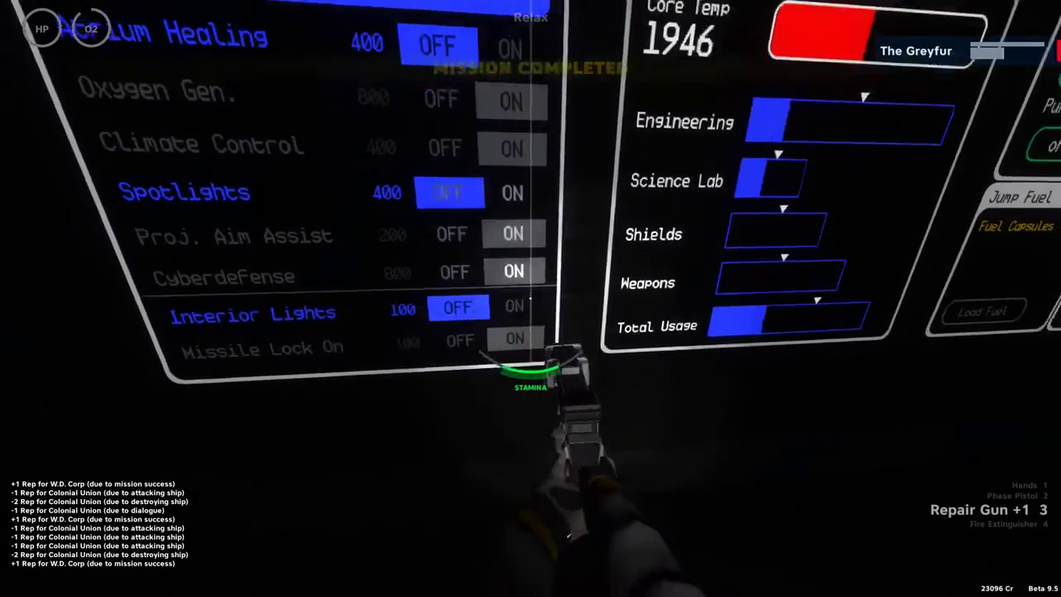
# - Turn on the Interior Lights and equip the fire extinguisher
pyautogui.click(530, 298)
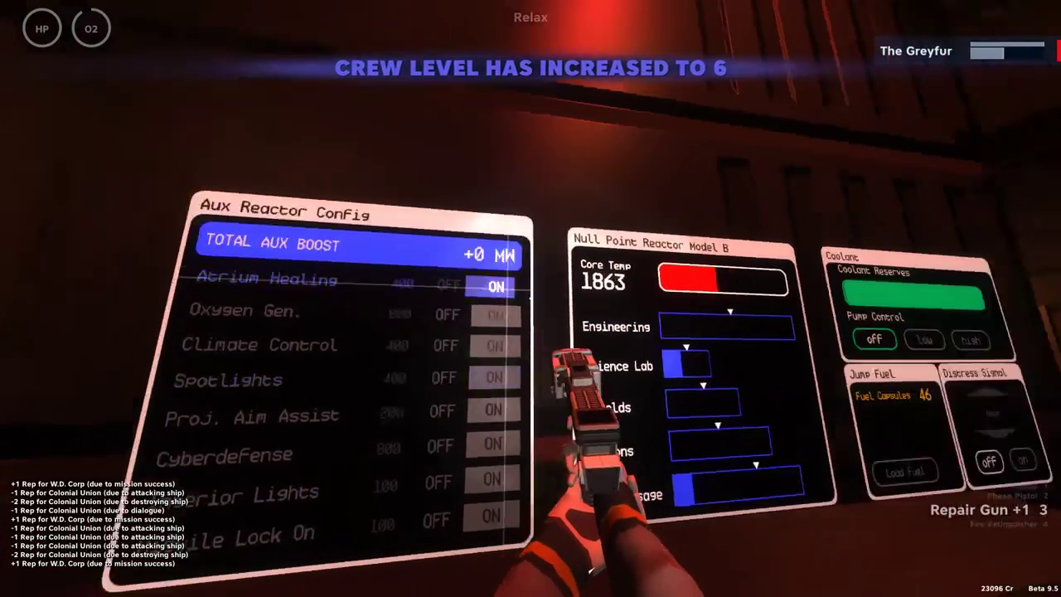
pyautogui.press('4')
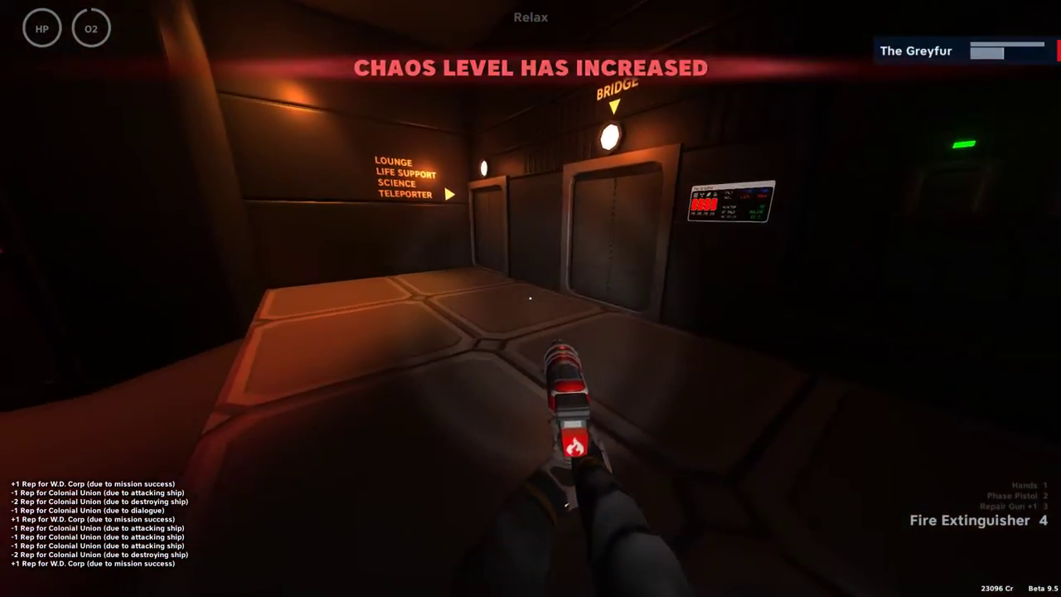
# - Review the crew talents, switching to the Engineer's page, then close the menu
pyautogui.press('Tab')
pyautogui.click(478, 113)
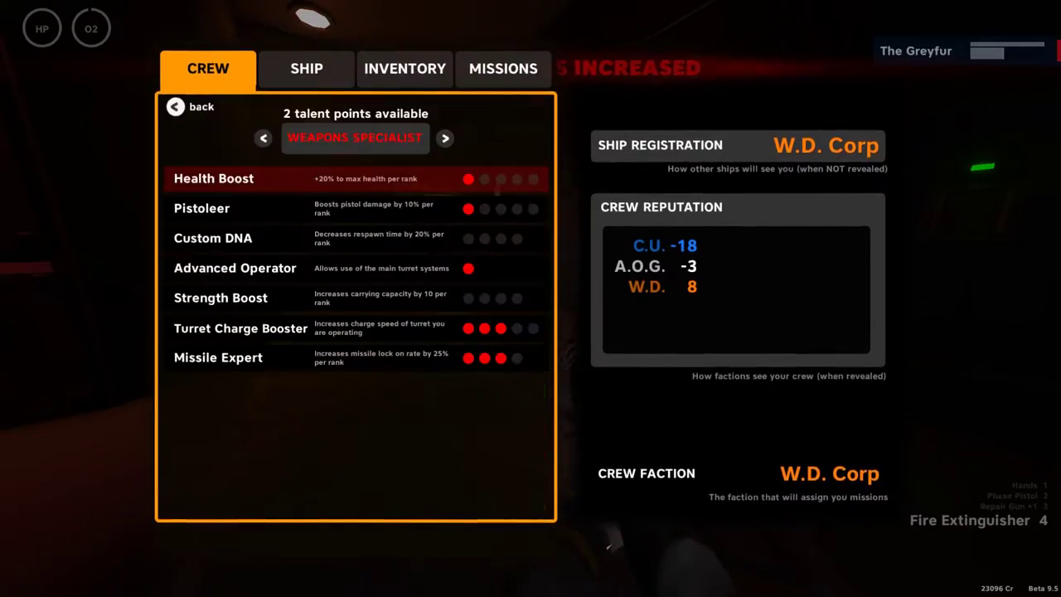
pyautogui.click(444, 139)
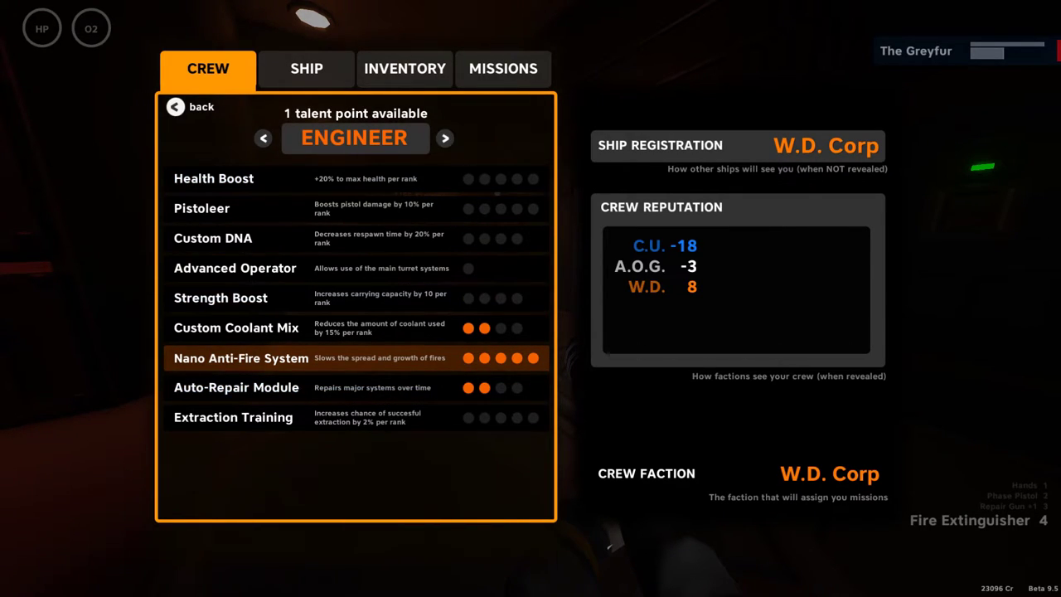
pyautogui.press('Tab')
# - Walk down the corridor into the bridge and toward Engineering
pyautogui.press('w')
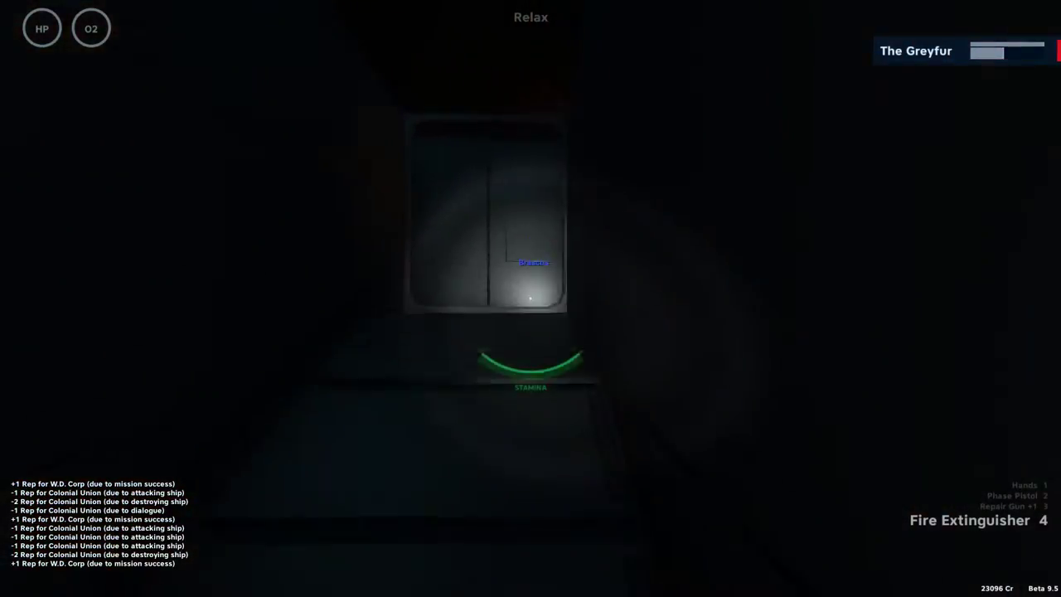
pyautogui.press('w')
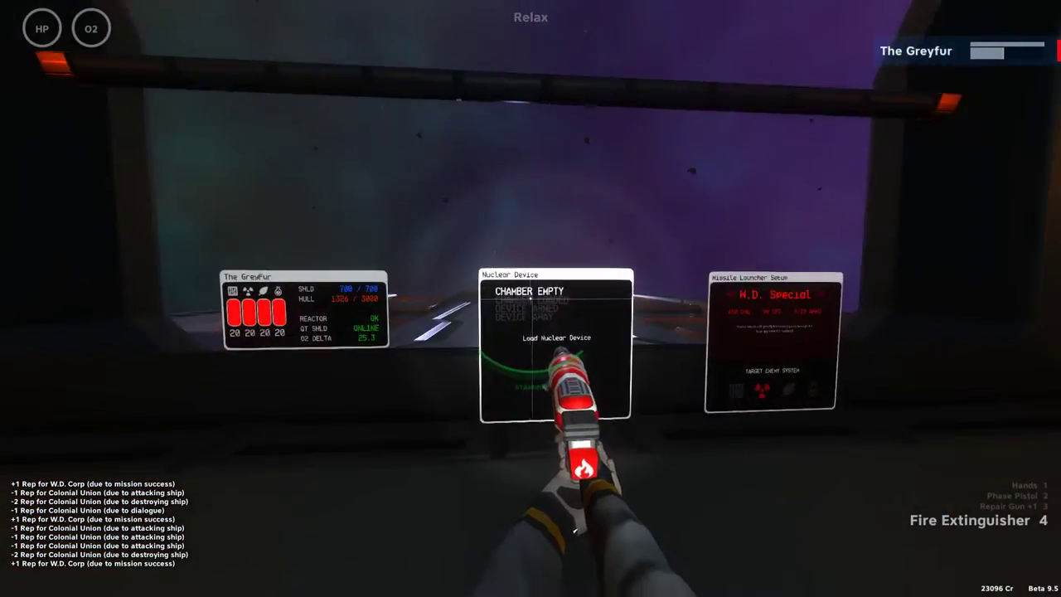
pyautogui.press('w')
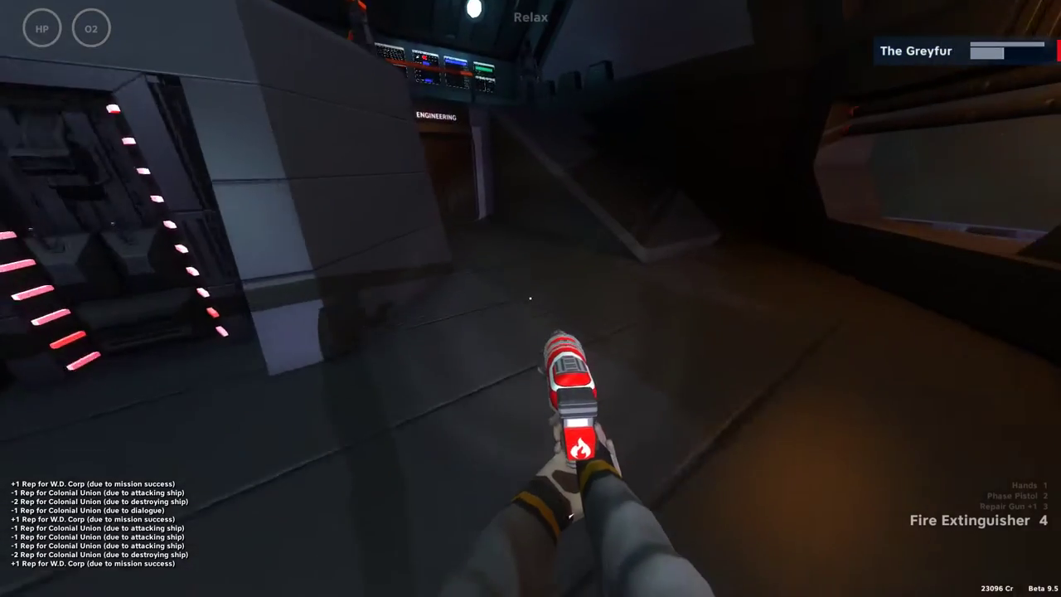
pyautogui.press('w')
# - Reopen the crew menu and bring up the Engineer talent list again
pyautogui.press('Tab')
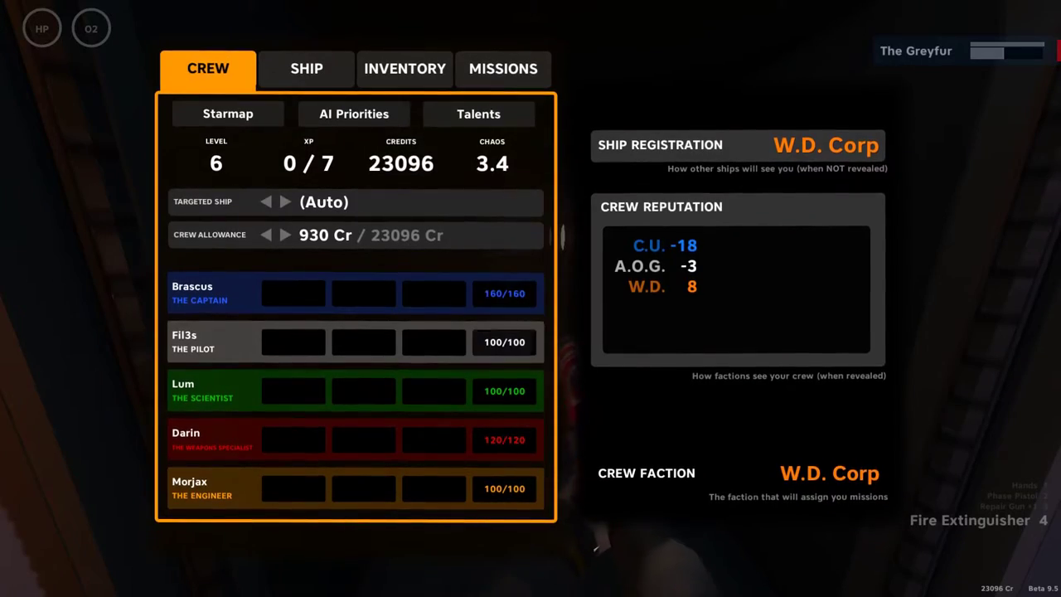
pyautogui.click(306, 68)
pyautogui.click(208, 69)
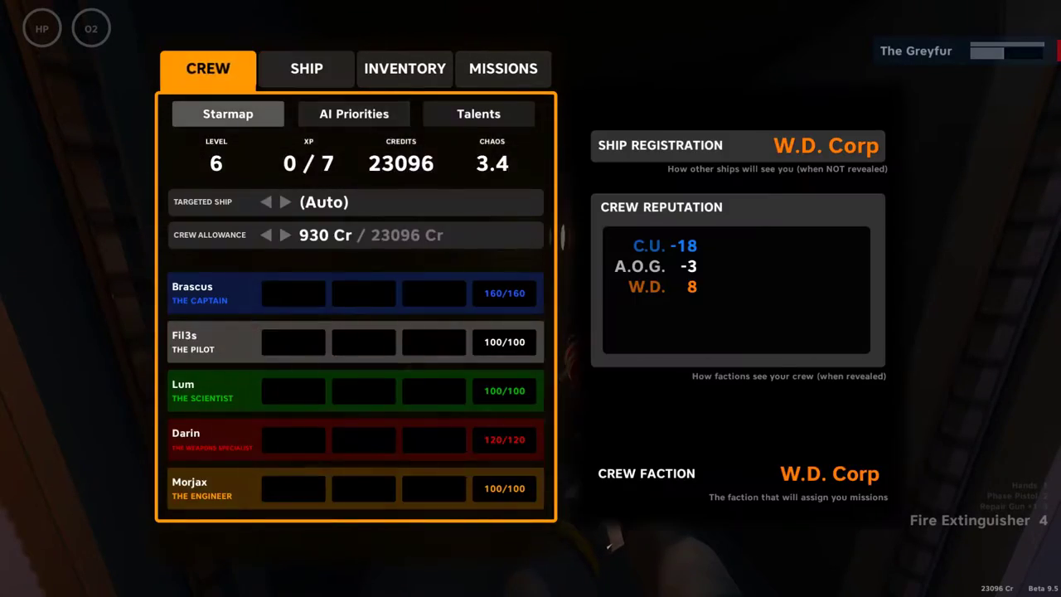
pyautogui.click(479, 114)
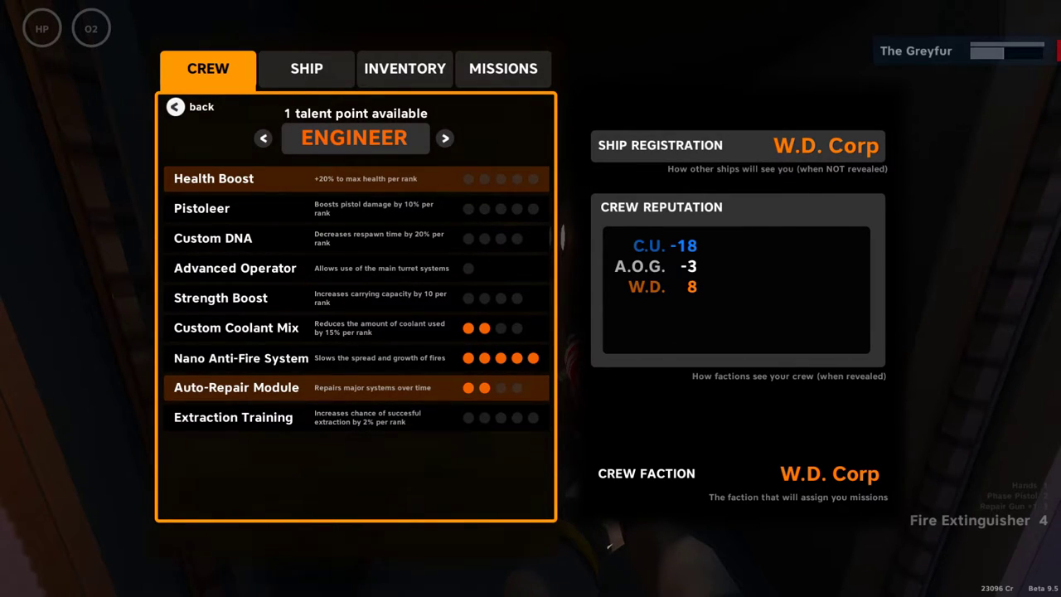
# - Close the talents, walk toward the bridge doors, and recheck the Engineer talents
pyautogui.press('Tab')
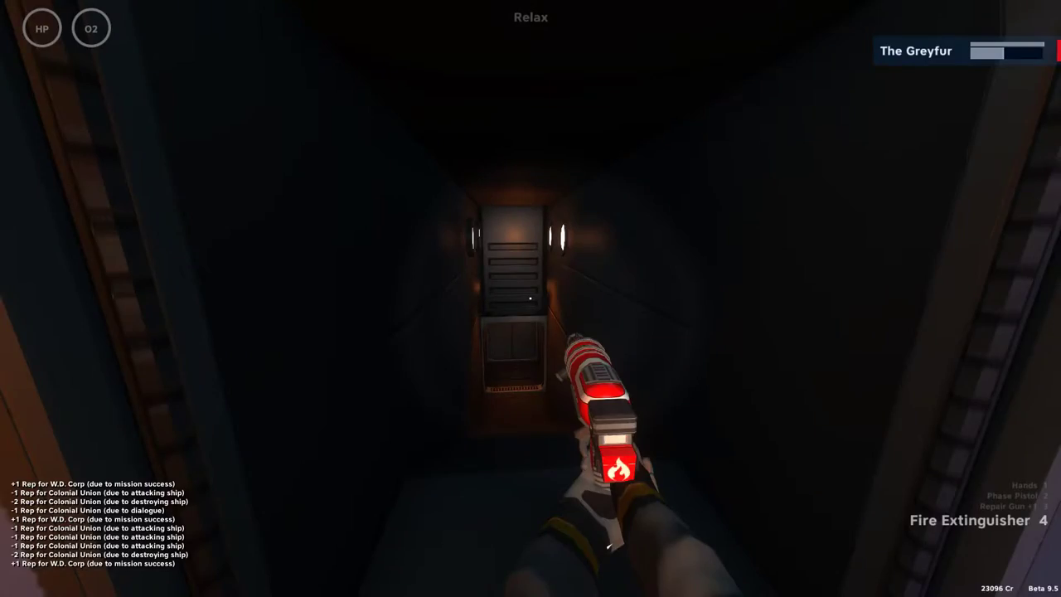
pyautogui.press('w')
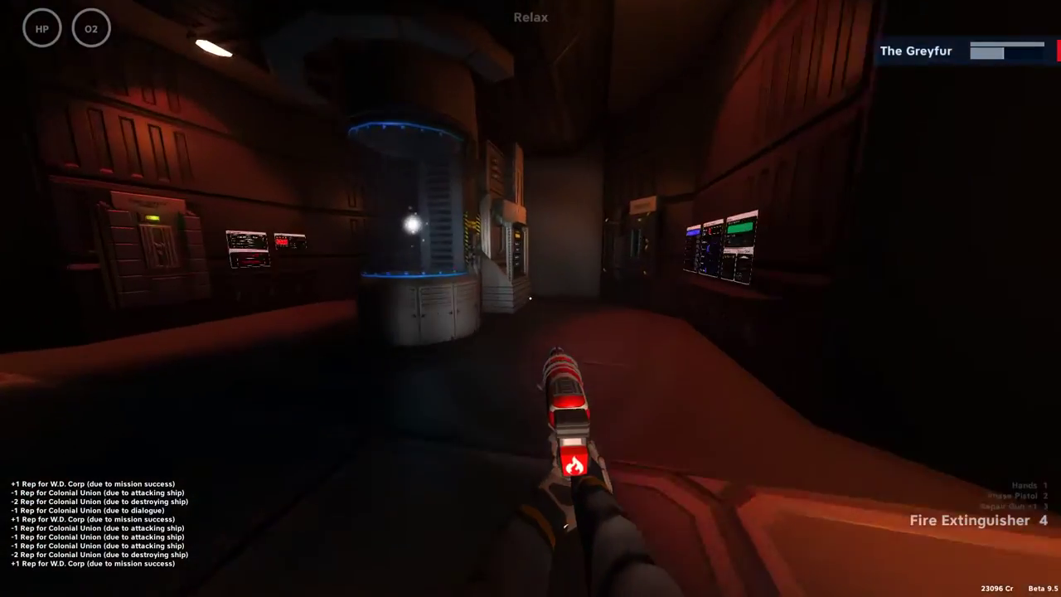
pyautogui.press('w')
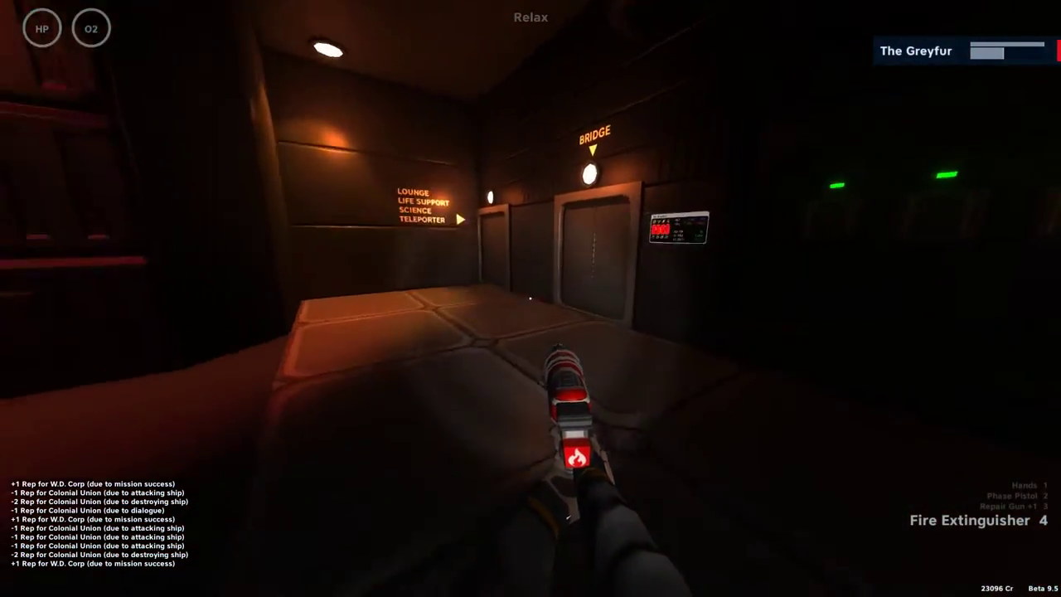
pyautogui.press('Tab')
pyautogui.click(478, 114)
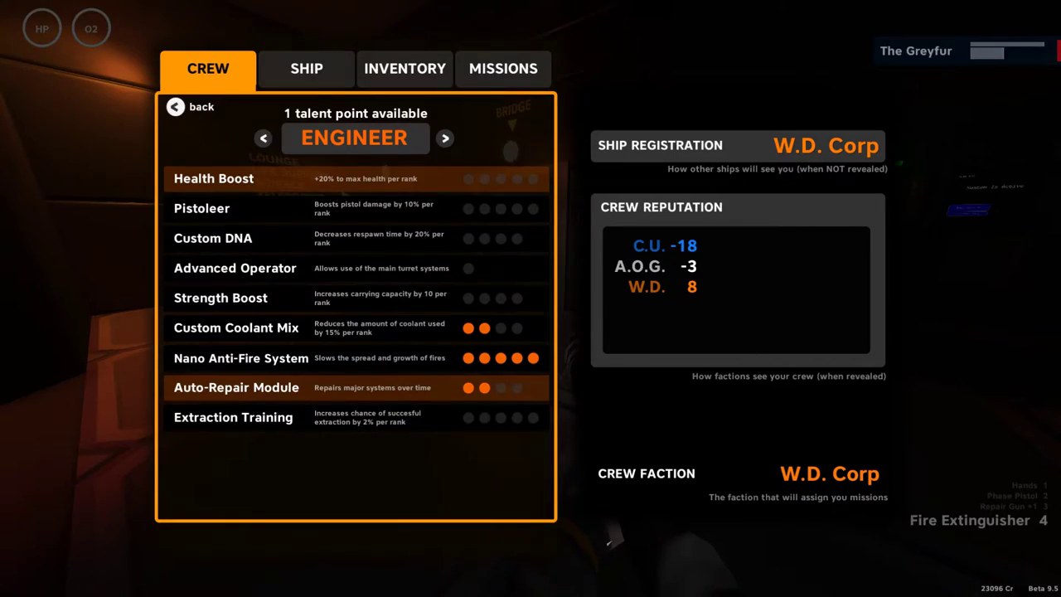
pyautogui.press('Tab')
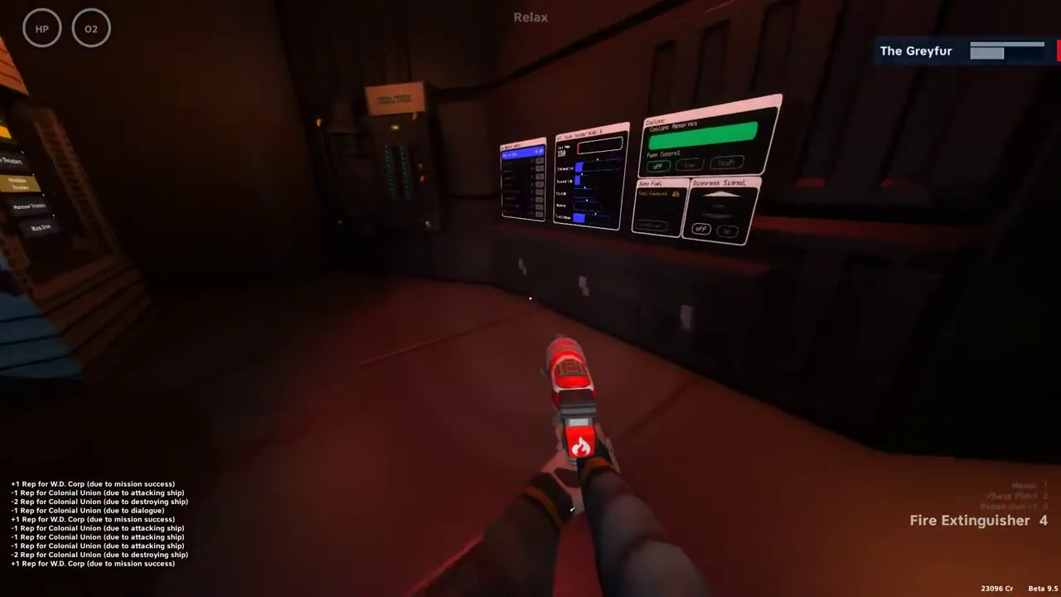
# - Visit the reactor consoles and jump computer hull status, then exit into the corridor
pyautogui.press('w')
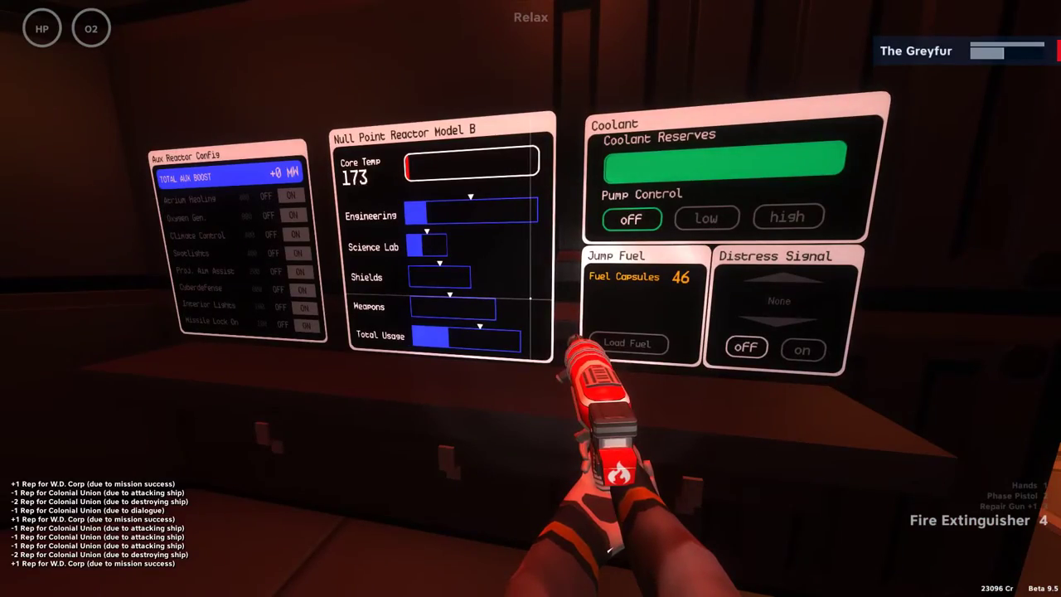
pyautogui.press('w')
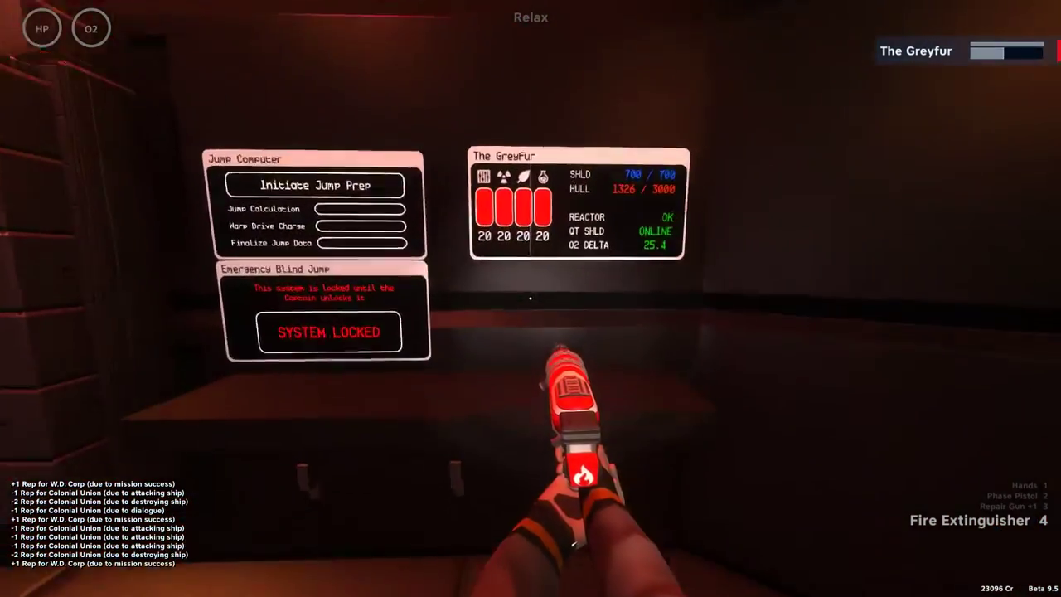
pyautogui.press('w')
pyautogui.press('w')
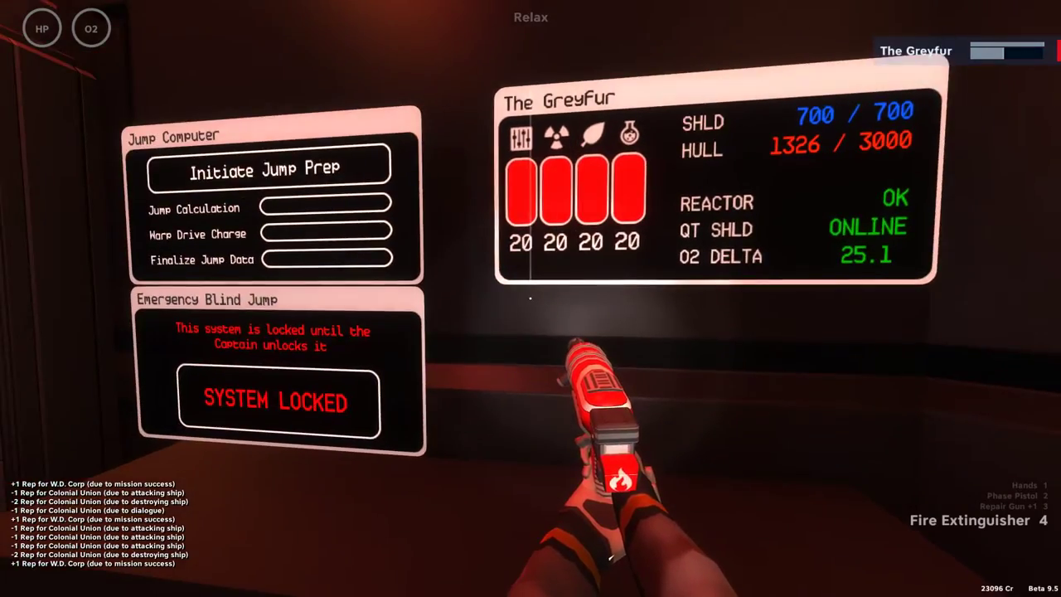
pyautogui.press('w')
pyautogui.press('w')
pyautogui.press('w')
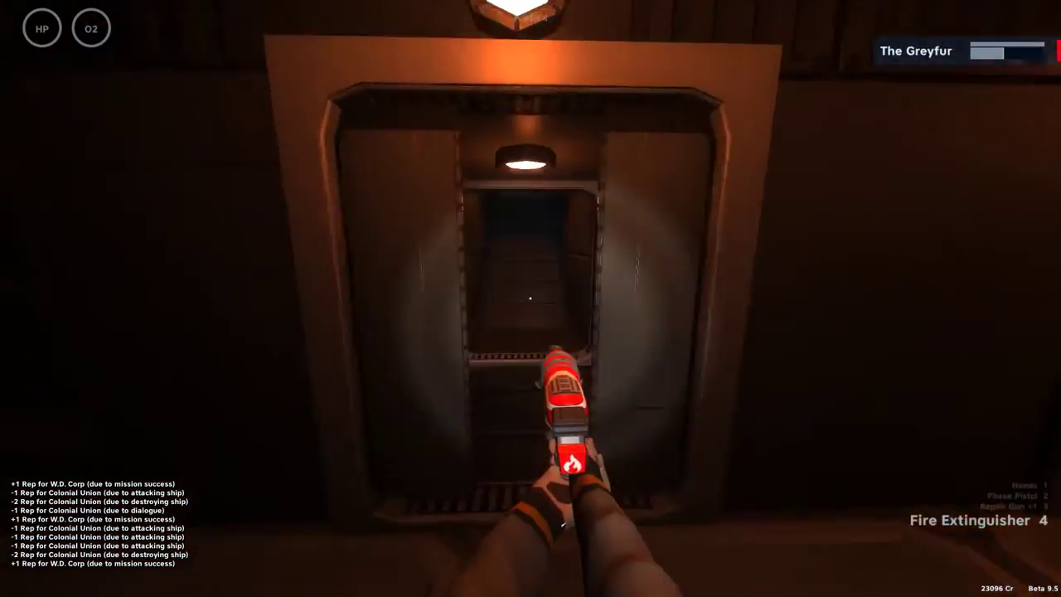
pyautogui.press('w')
pyautogui.press('w')
pyautogui.press('w')
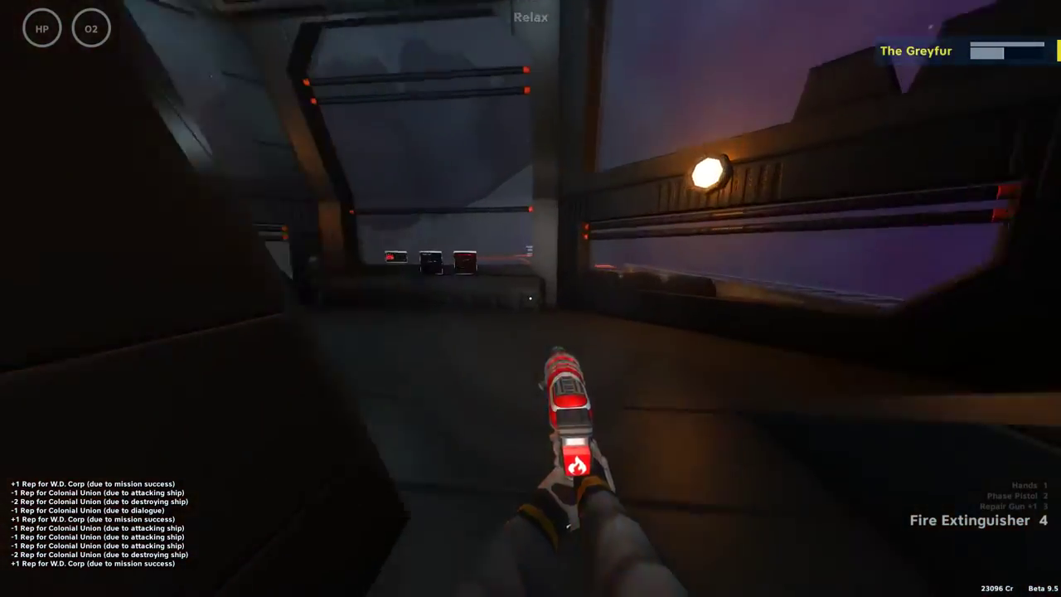
pyautogui.press('w')
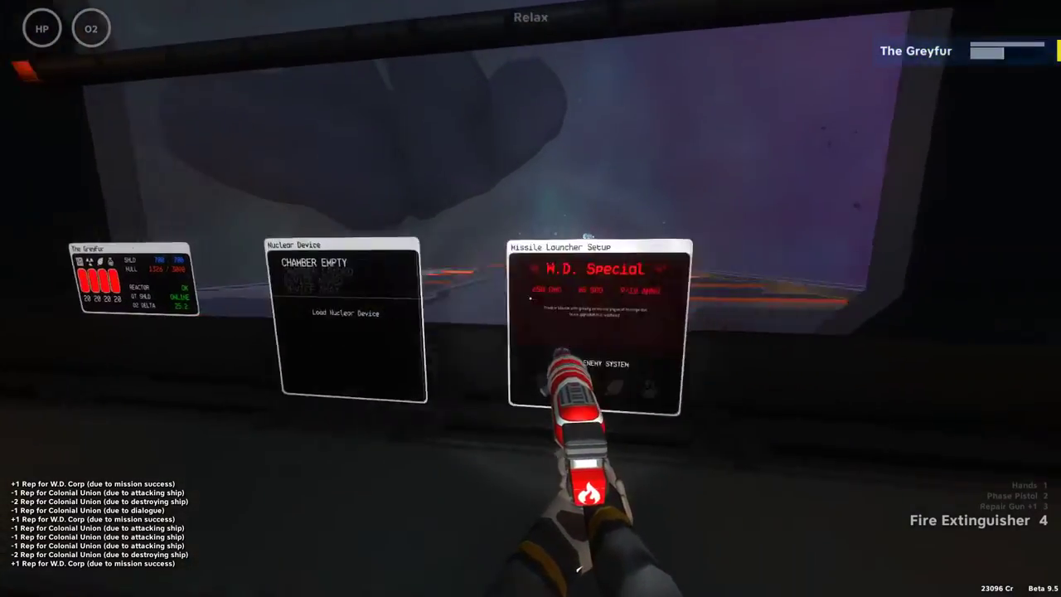
# - Walk through the engineering area and out into the lit hallway
pyautogui.press('d')
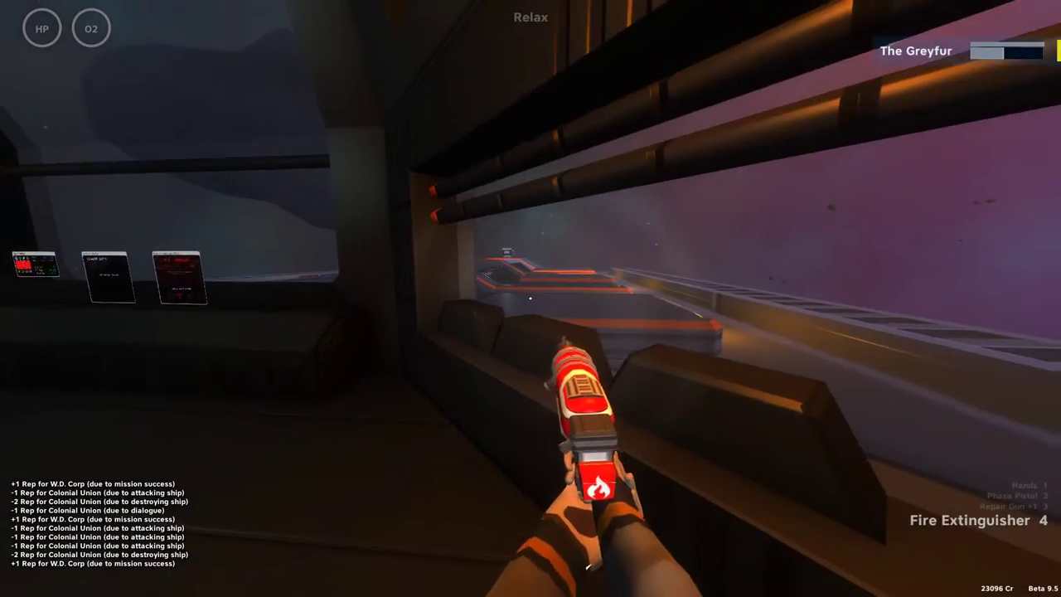
pyautogui.press('w')
pyautogui.press('w')
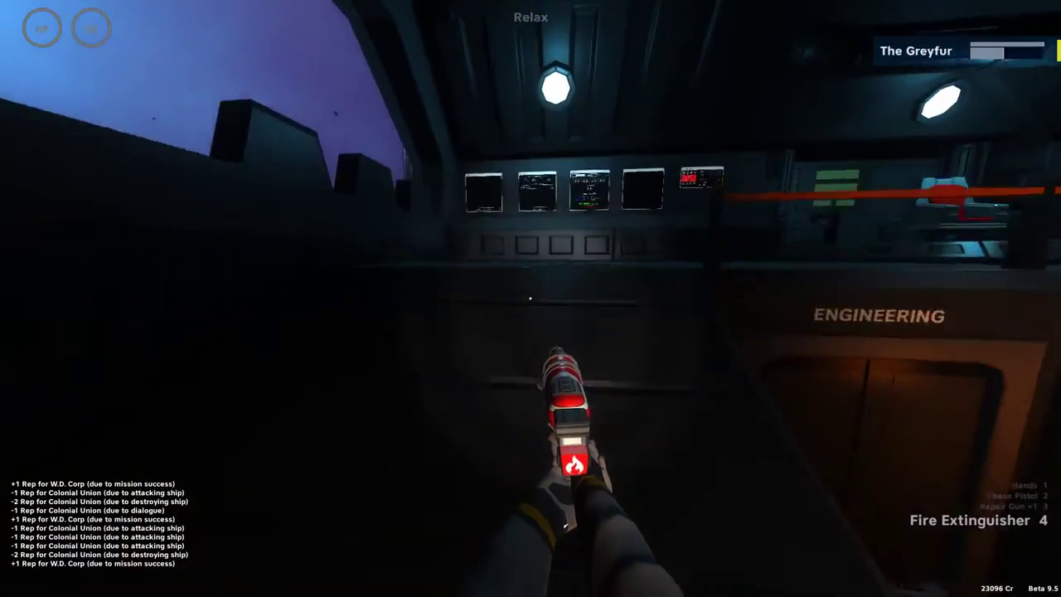
pyautogui.press('w')
pyautogui.press('1')
pyautogui.press('4')
pyautogui.press('w')
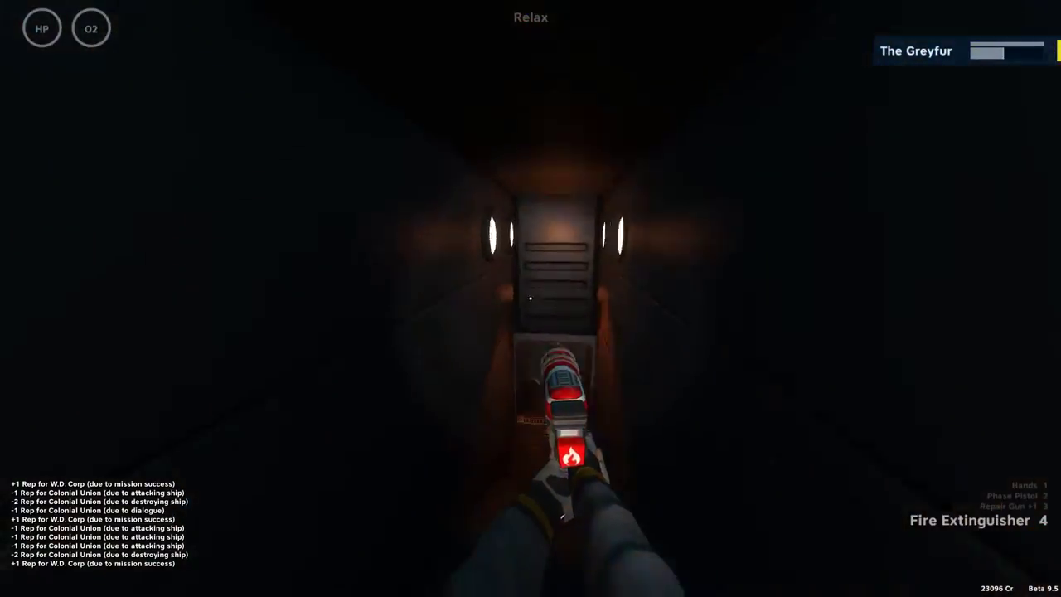
pyautogui.press('w')
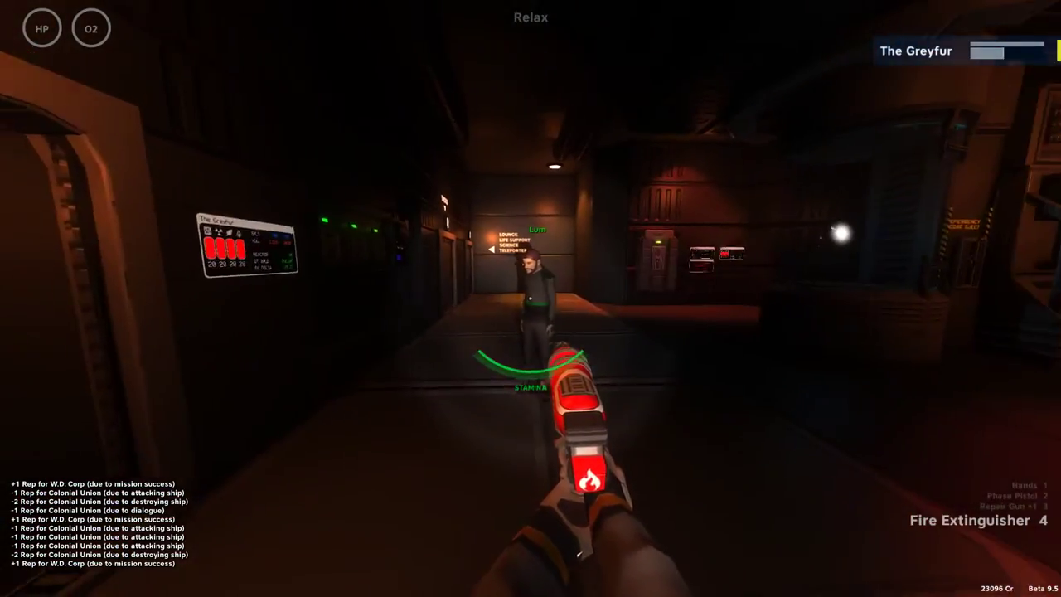
pyautogui.press('w')
pyautogui.press('w')
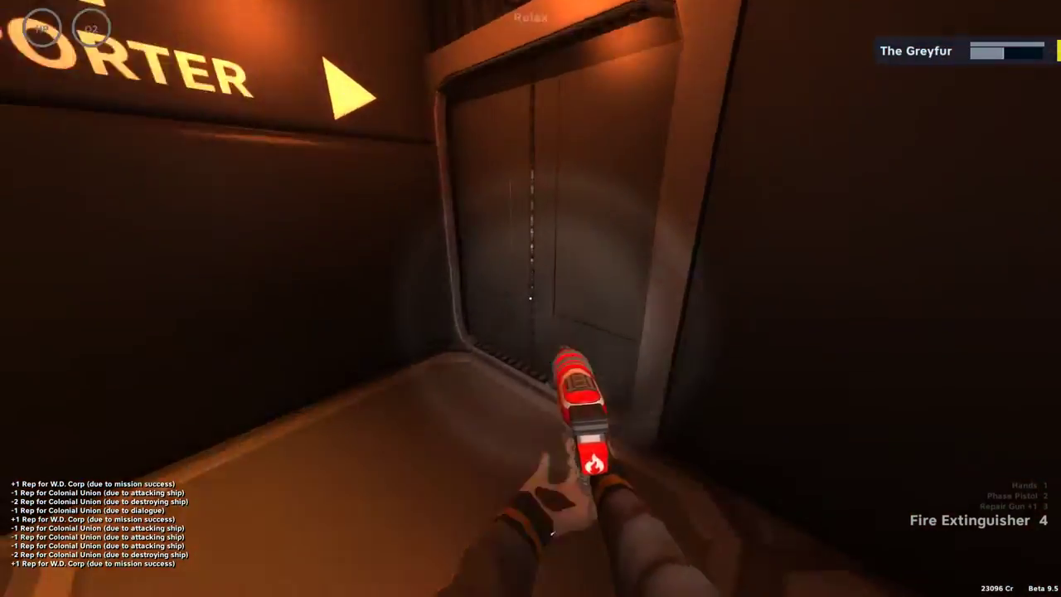
# - Run through the red grated tunnels into the teal locker room
pyautogui.press('w')
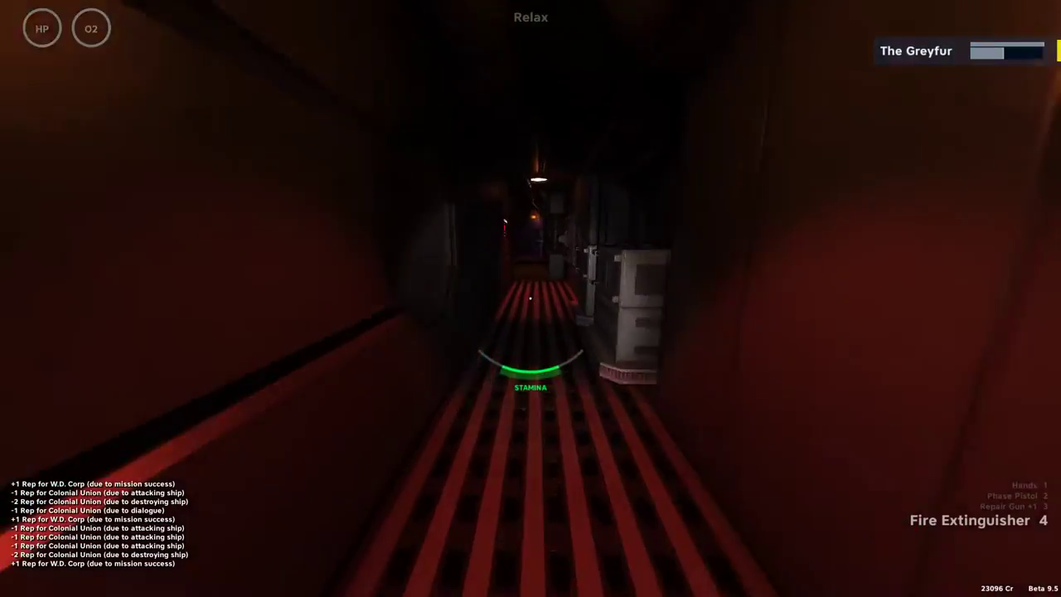
pyautogui.press('w')
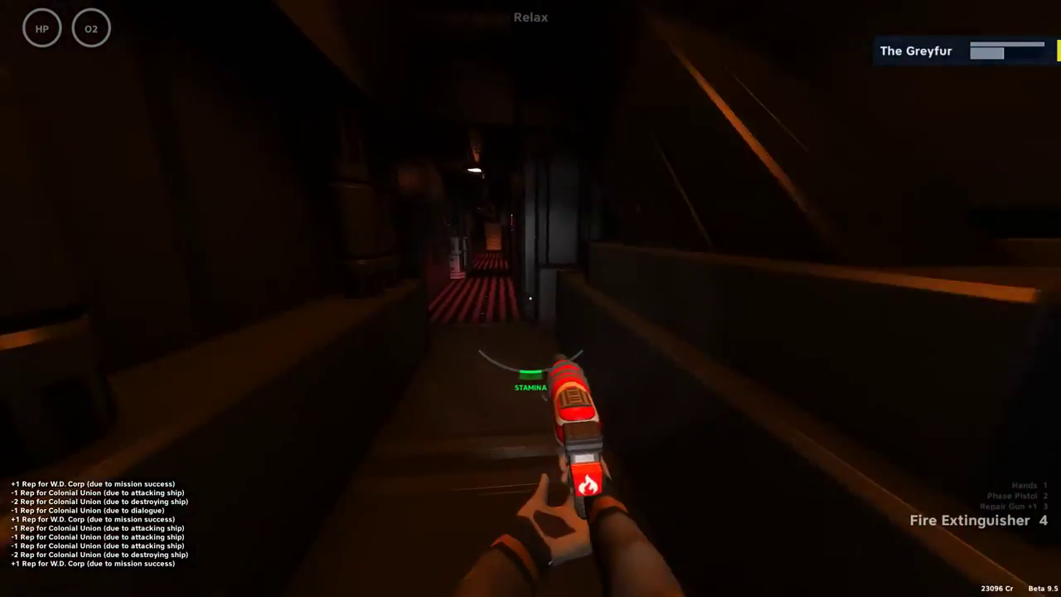
pyautogui.press('w')
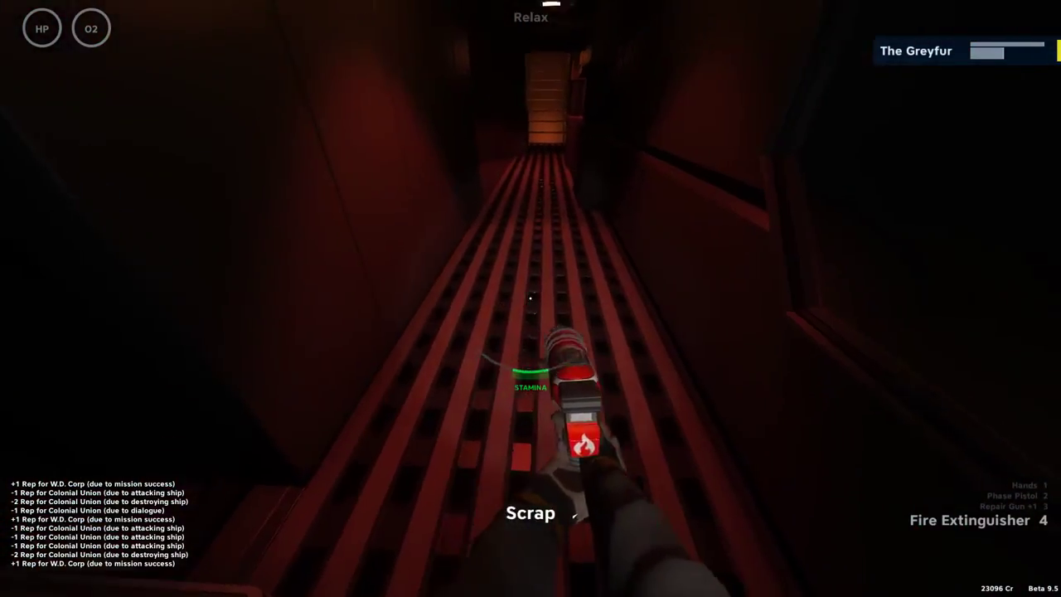
pyautogui.press('w')
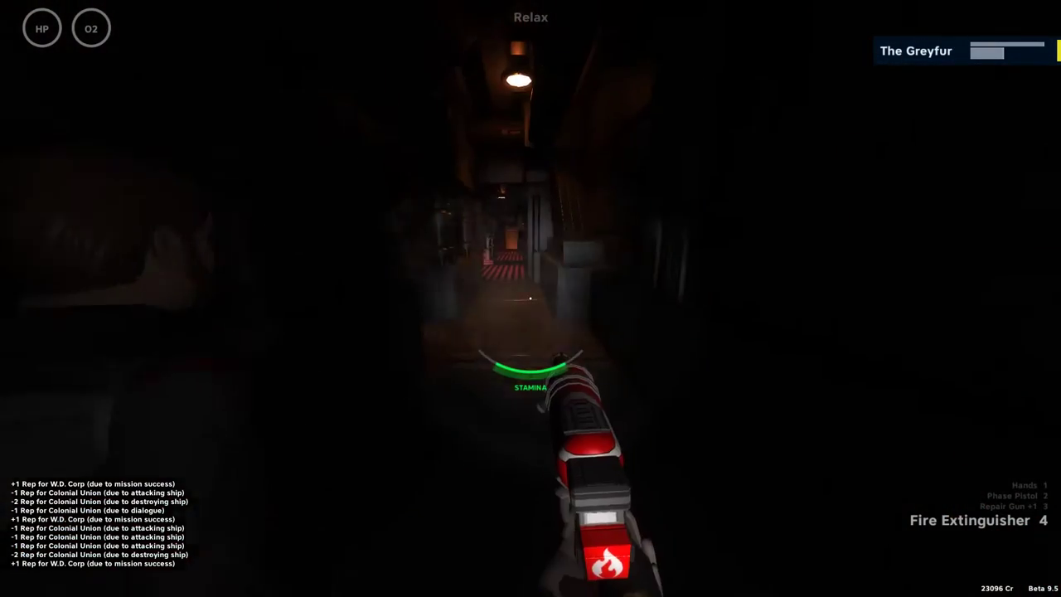
pyautogui.press('w')
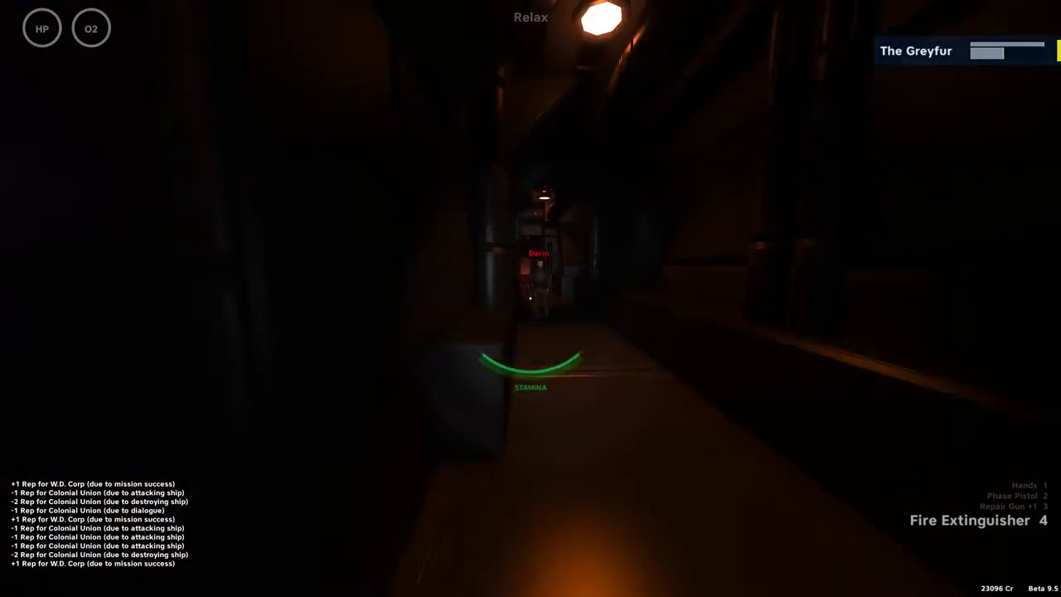
pyautogui.press('w')
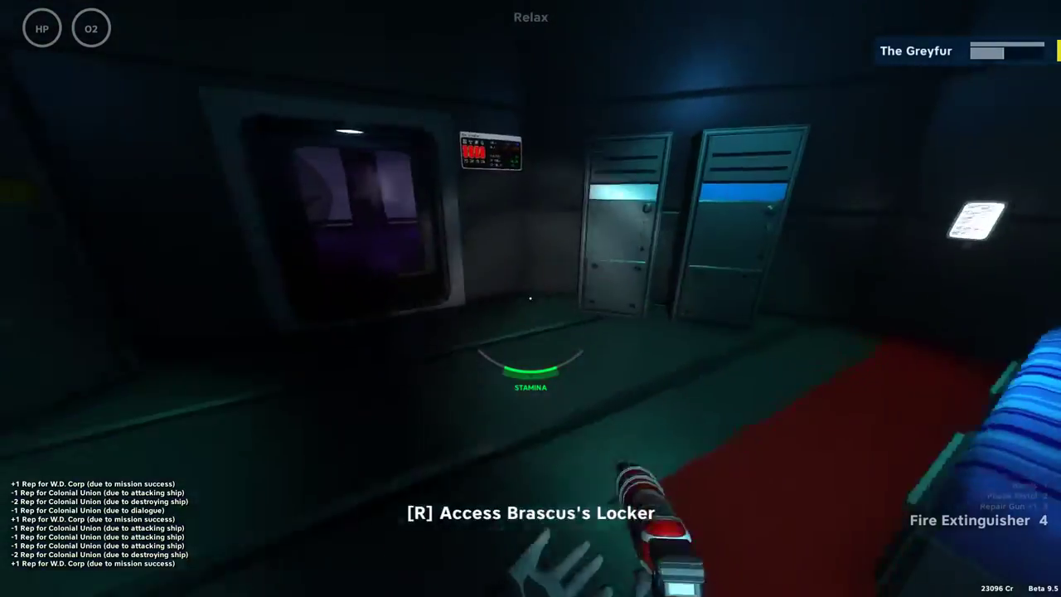
# - Leave the locker room and run down the red corridor to the double door
pyautogui.press('w')
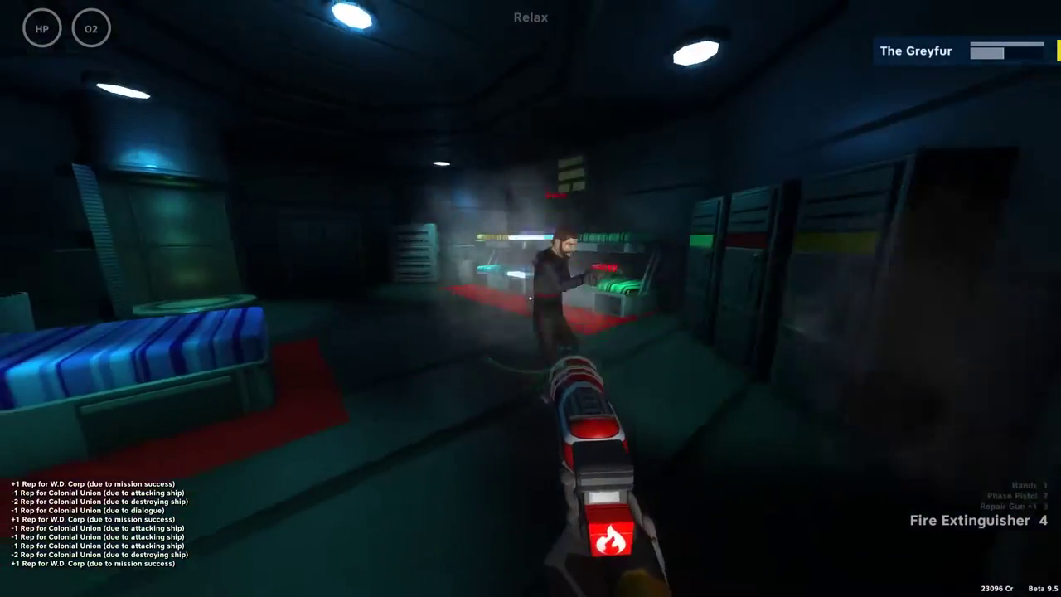
pyautogui.press('w')
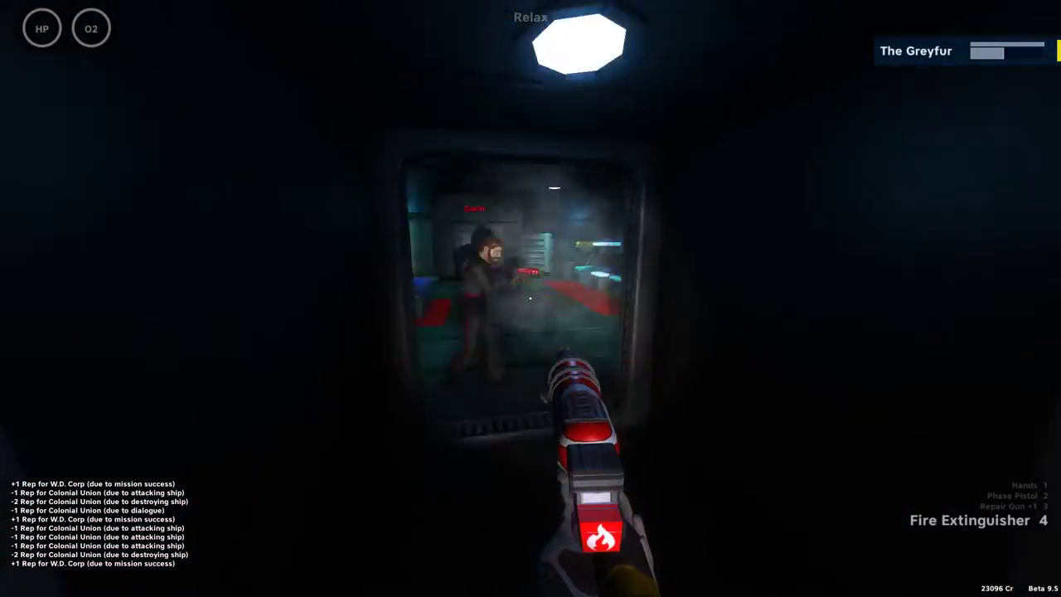
pyautogui.press('w')
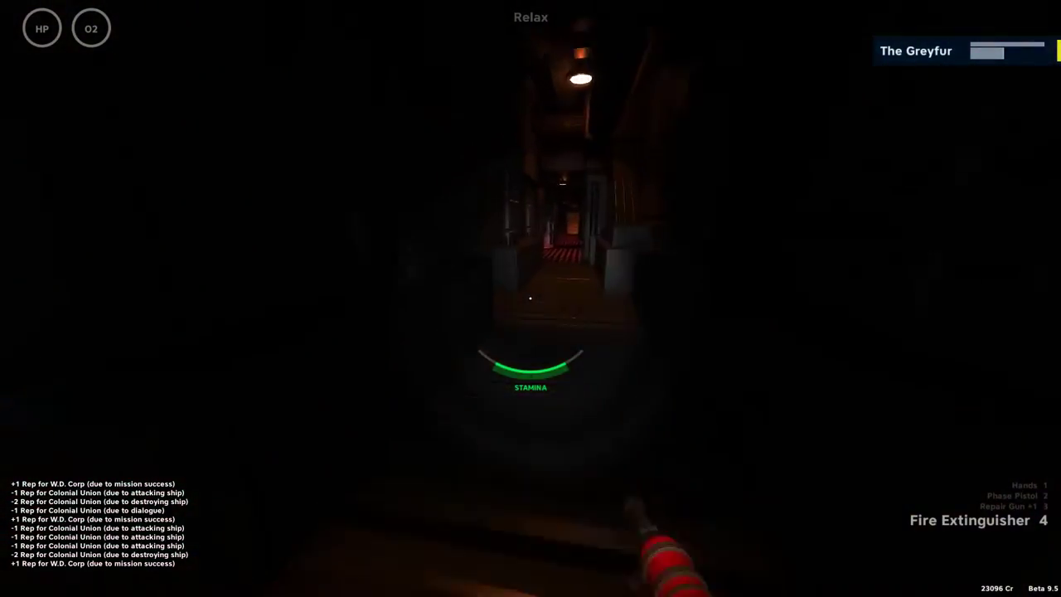
pyautogui.press('w')
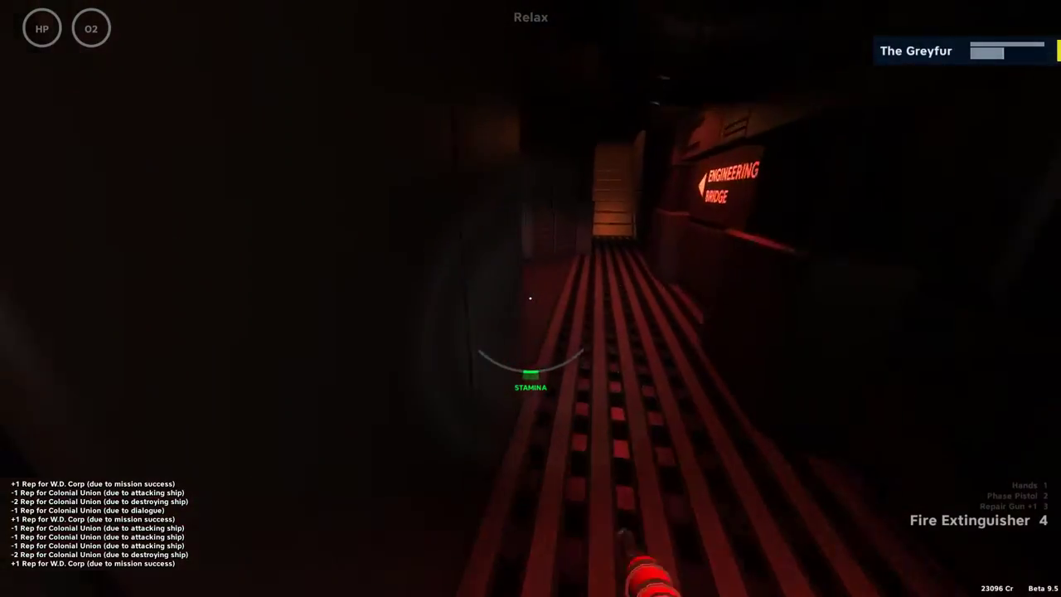
pyautogui.press('w')
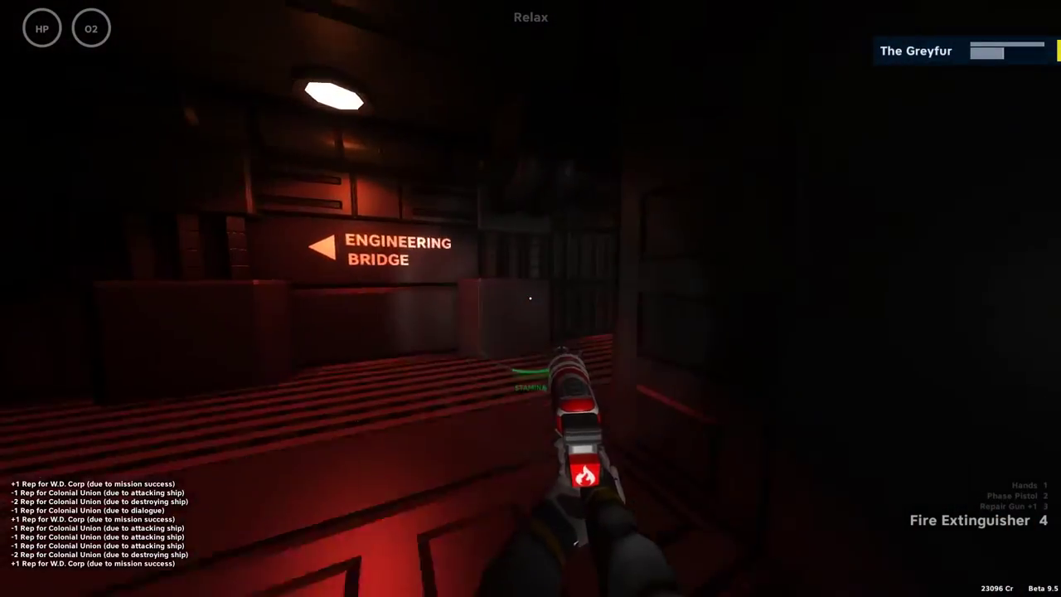
pyautogui.press('w')
pyautogui.press('w')
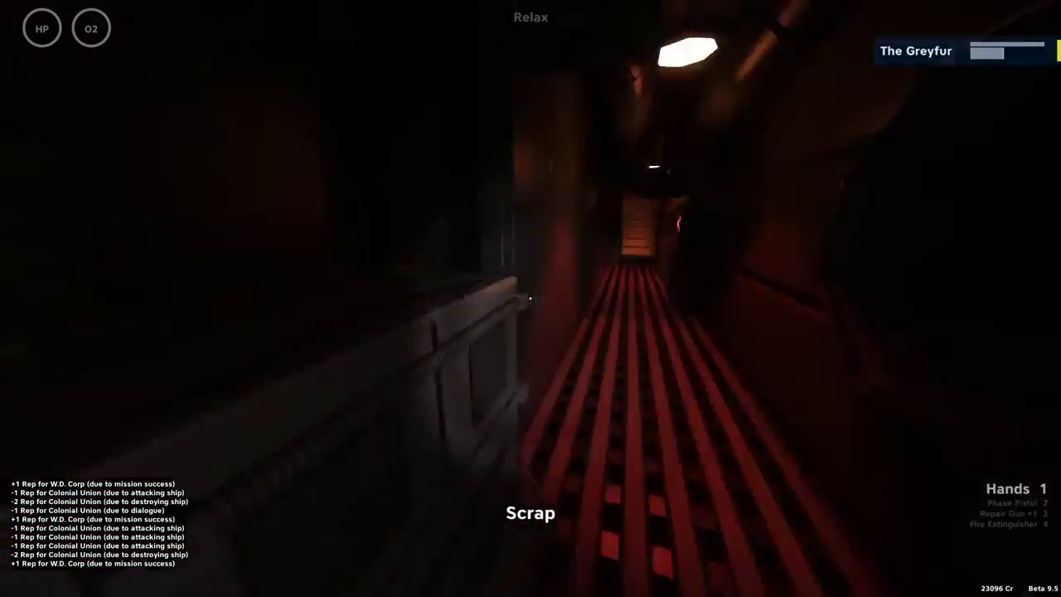
pyautogui.hotkey('shift', 'w')
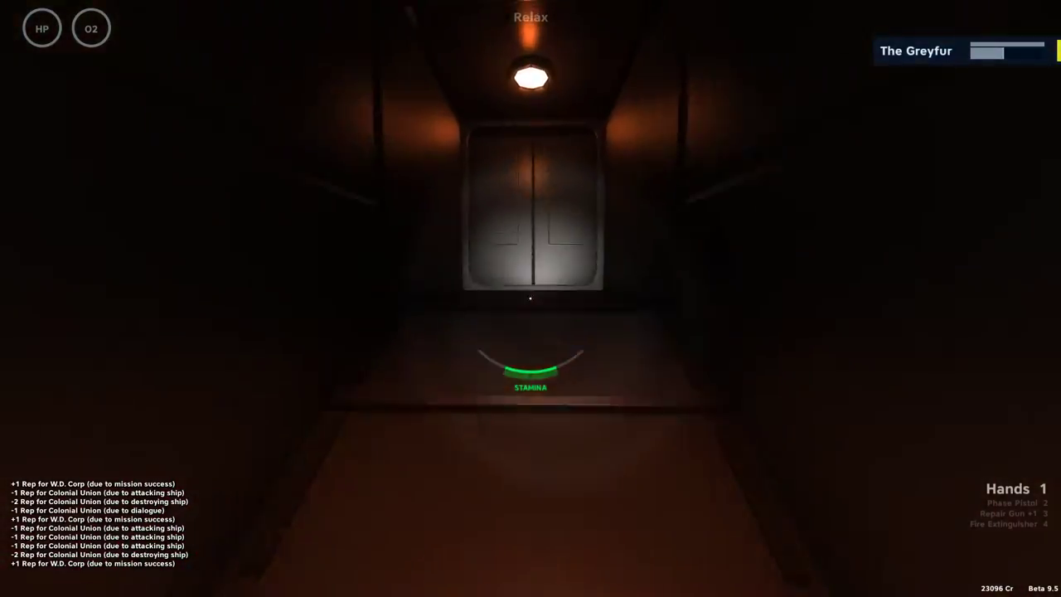
# - Walk to the jump computer, check hull at 1326/3000, and open the starmap
pyautogui.hotkey('shift', 'w')
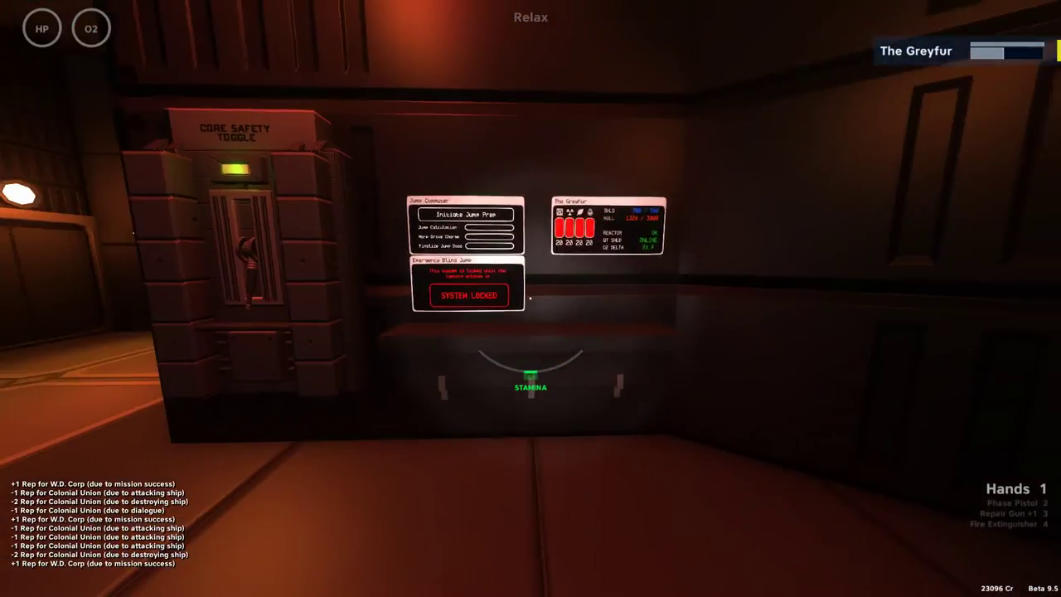
pyautogui.press('w')
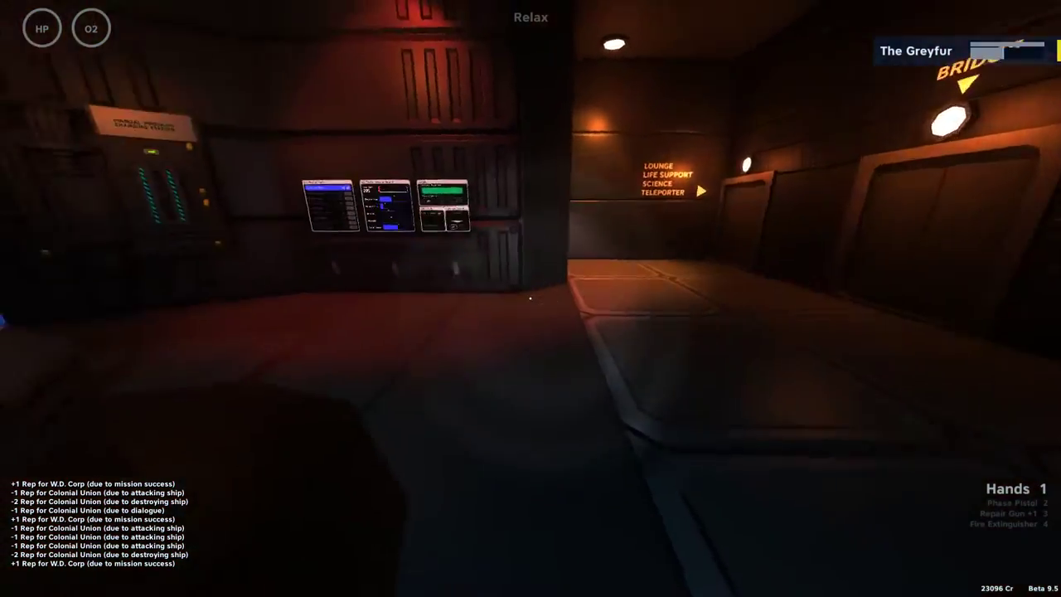
pyautogui.press('w')
pyautogui.press('w')
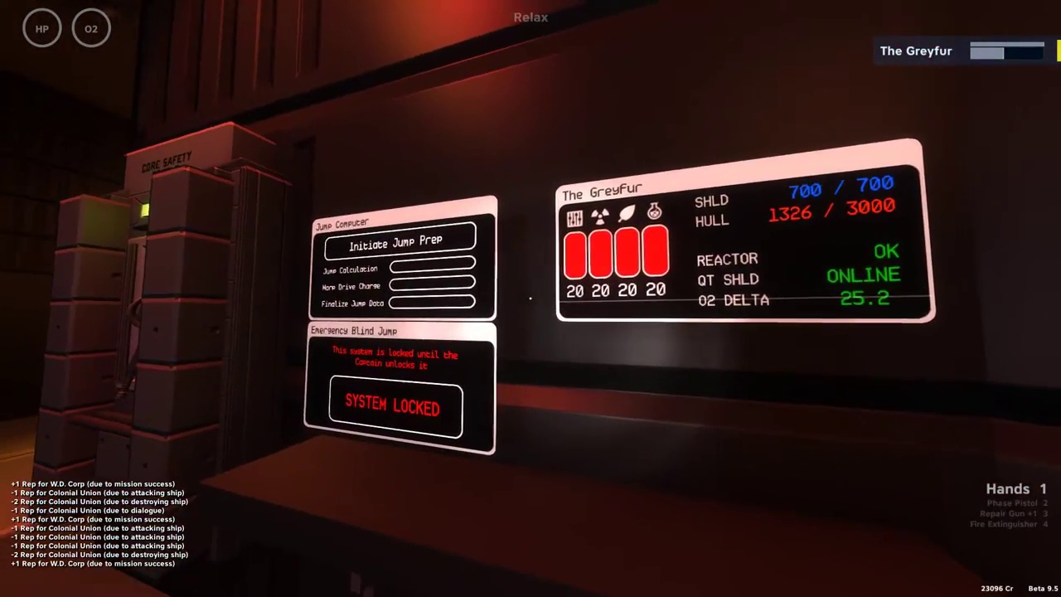
pyautogui.press('w')
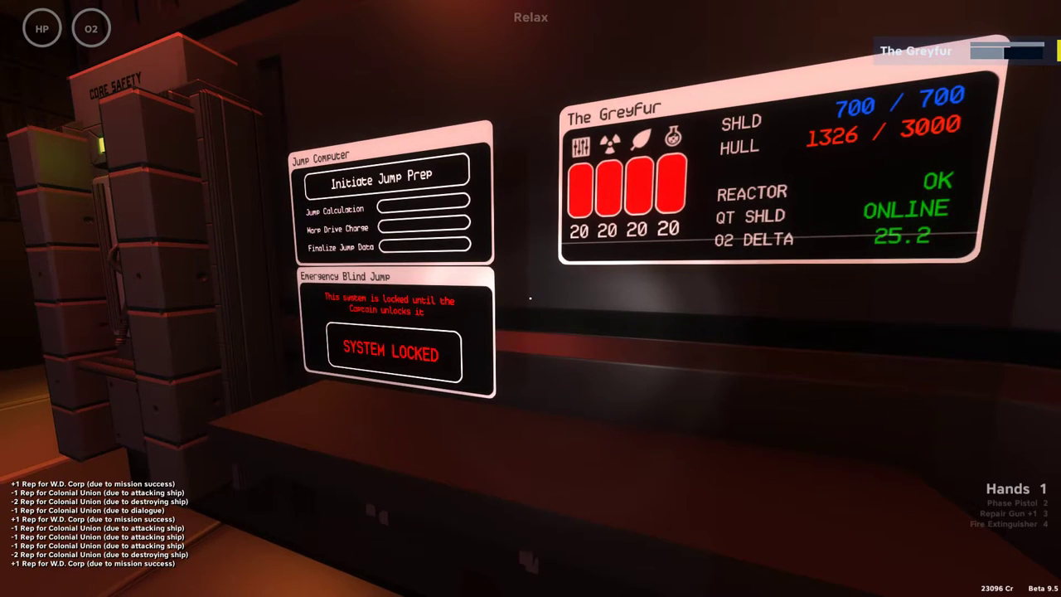
pyautogui.press('Tab')
pyautogui.press('m')
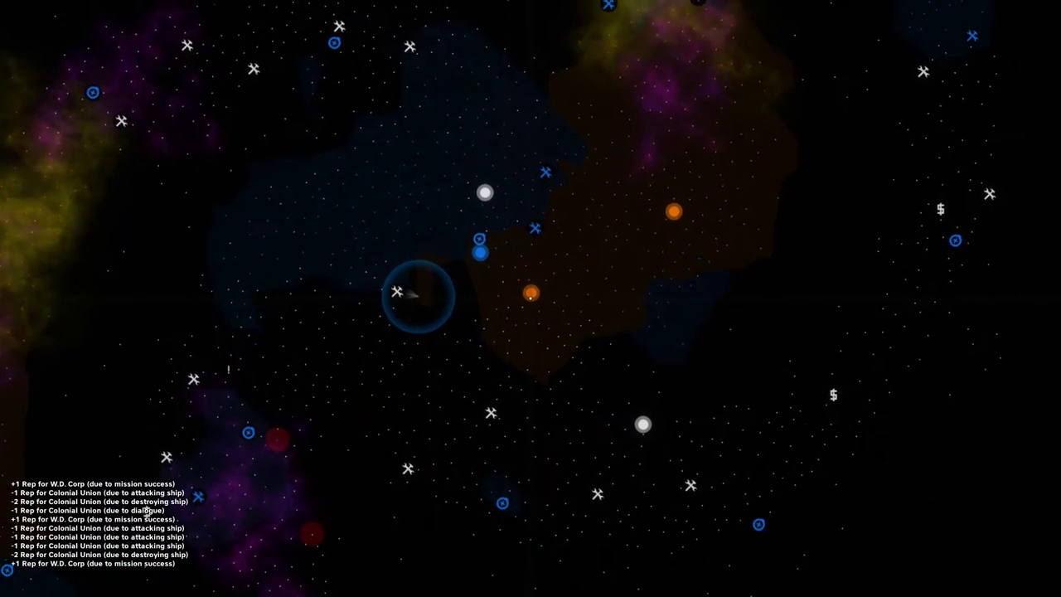
pyautogui.scroll(2, 530, 298)
pyautogui.scroll(2, 530, 298)
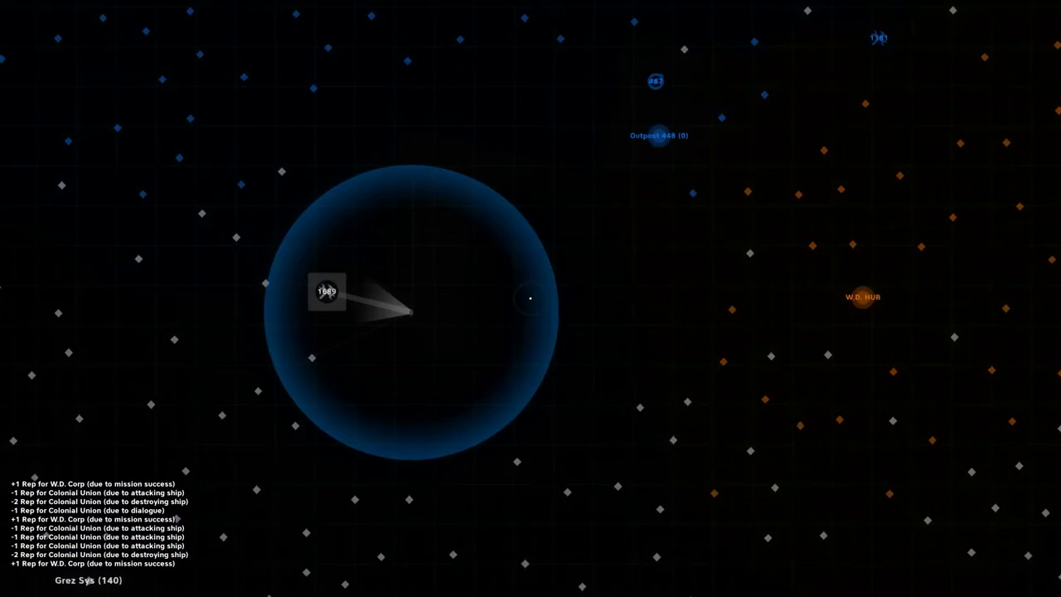
pyautogui.scroll(-2, 529, 298)
pyautogui.scroll(-2, 529, 299)
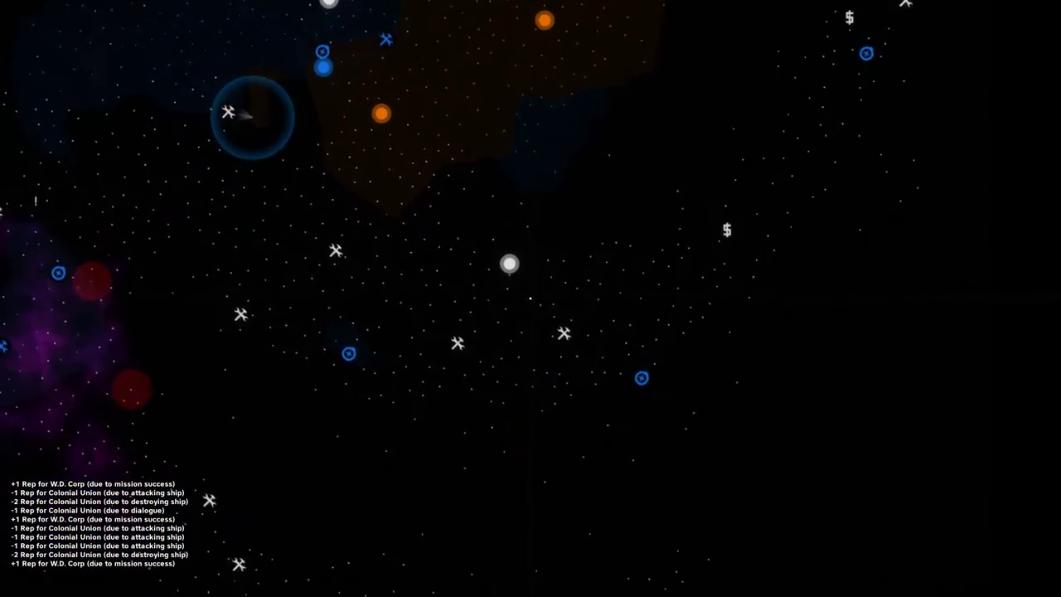
pyautogui.scroll(-2, 530, 299)
pyautogui.scroll(2, 530, 299)
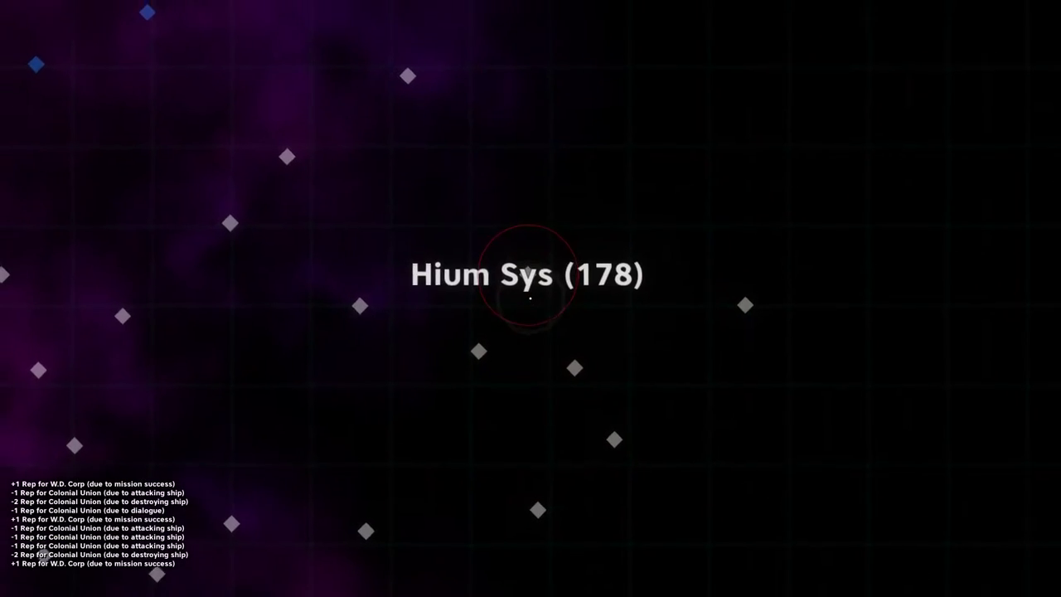
pyautogui.scroll(2, 529, 298)
pyautogui.scroll(2, 530, 299)
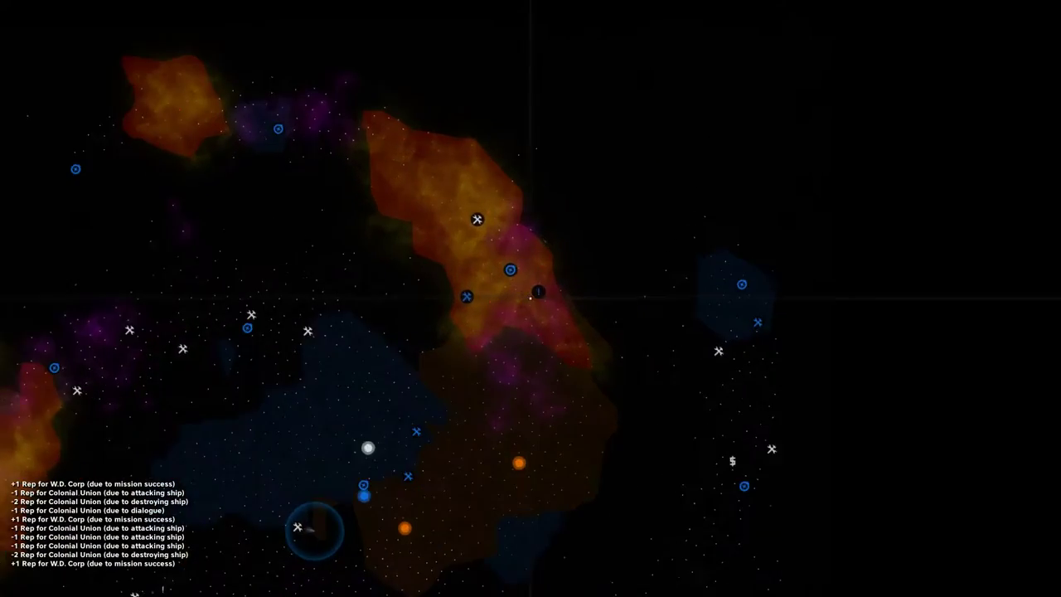
pyautogui.scroll(-2, 530, 296)
pyautogui.scroll(2, 530, 297)
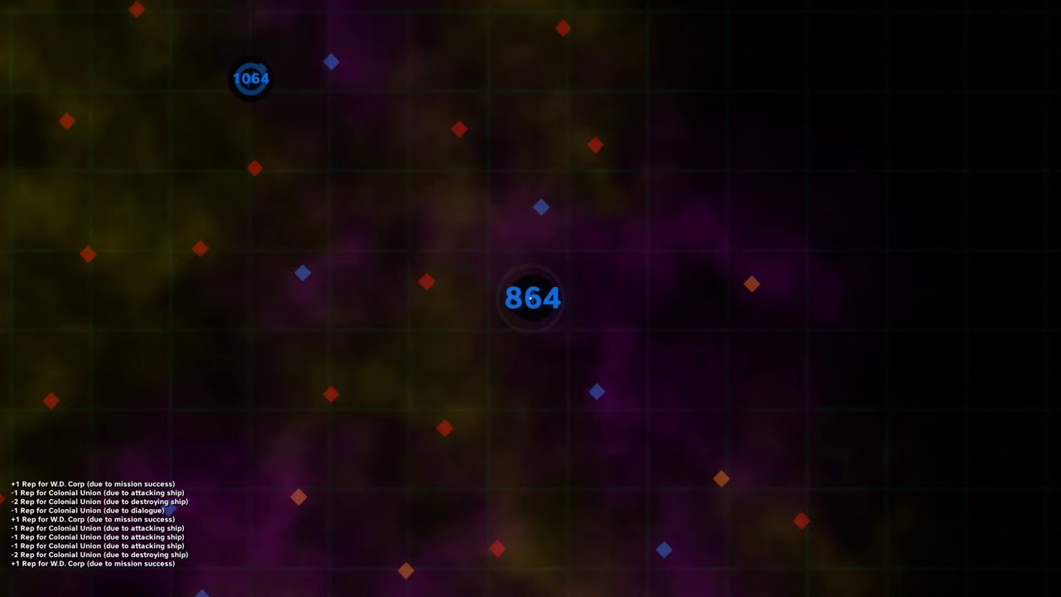
pyautogui.scroll(2, 530, 296)
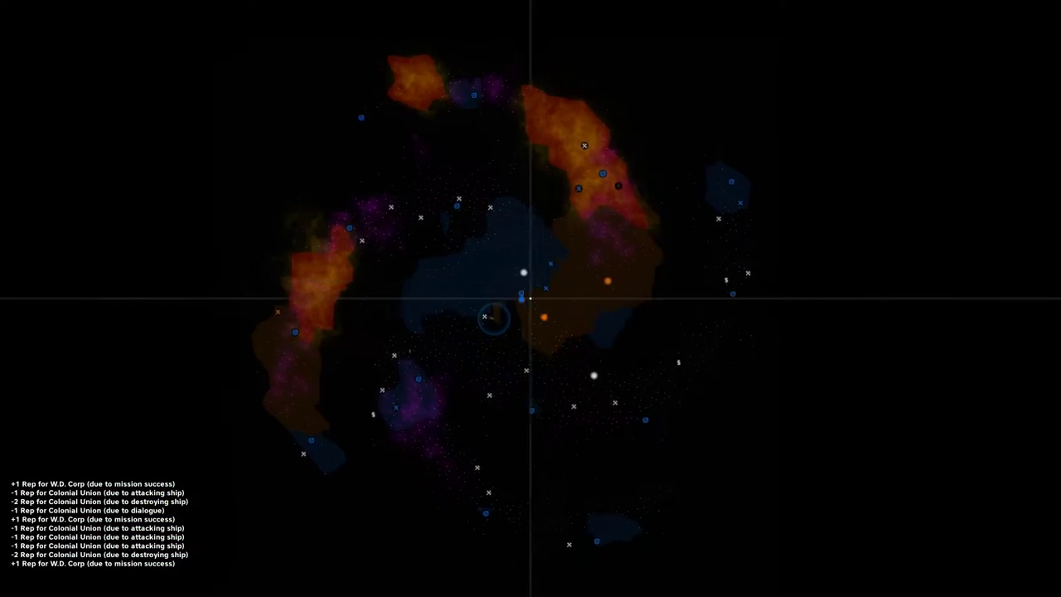
pyautogui.scroll(3, 530, 299)
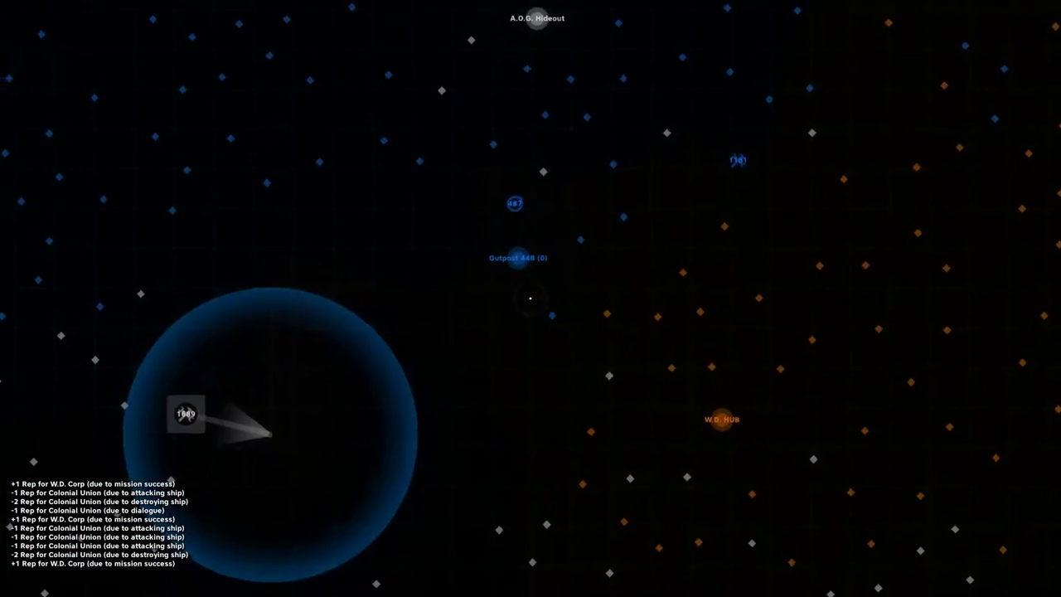
pyautogui.scroll(-3, 530, 298)
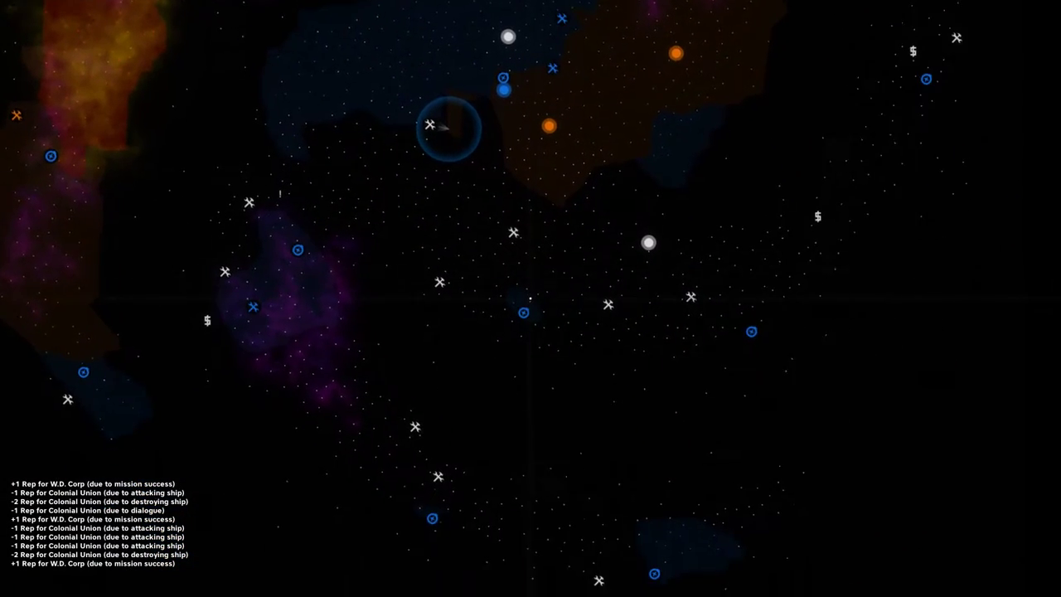
pyautogui.scroll(-2, 531, 298)
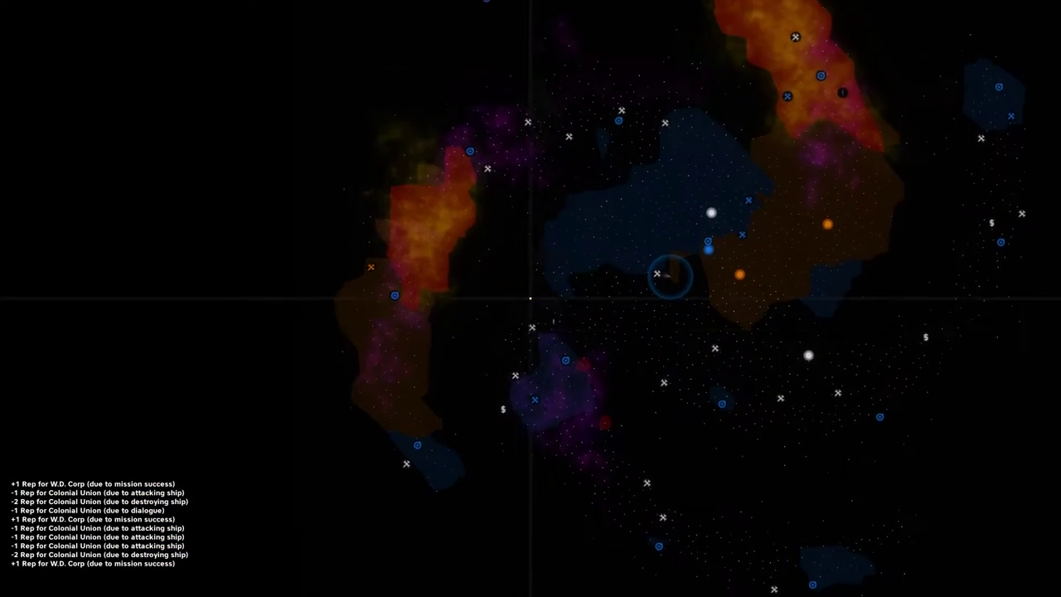
# - Close the starmap and start jump prep at the Jump Computer
pyautogui.press('Escape')
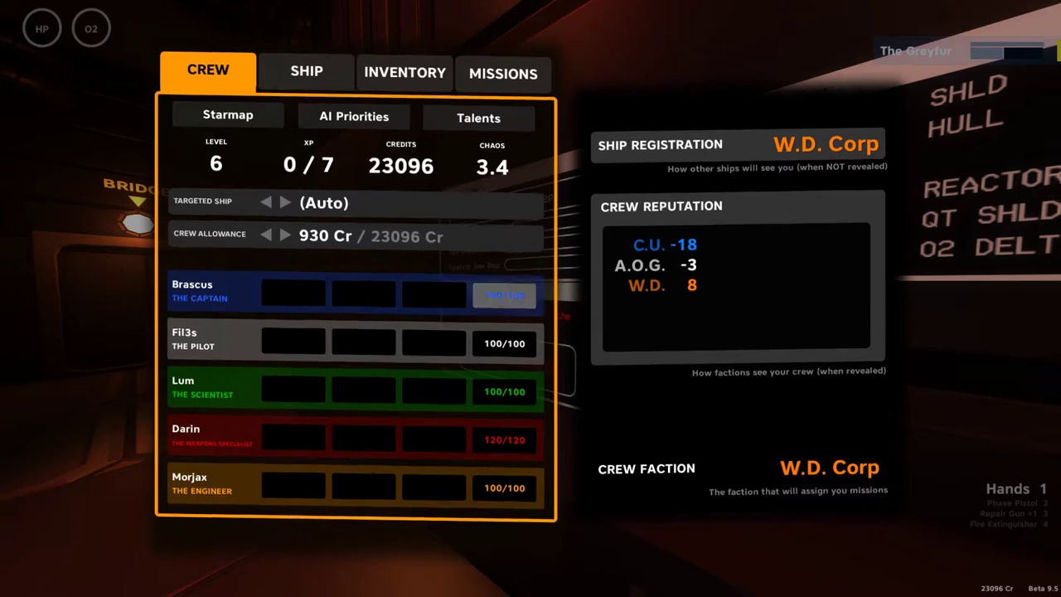
pyautogui.press('Tab')
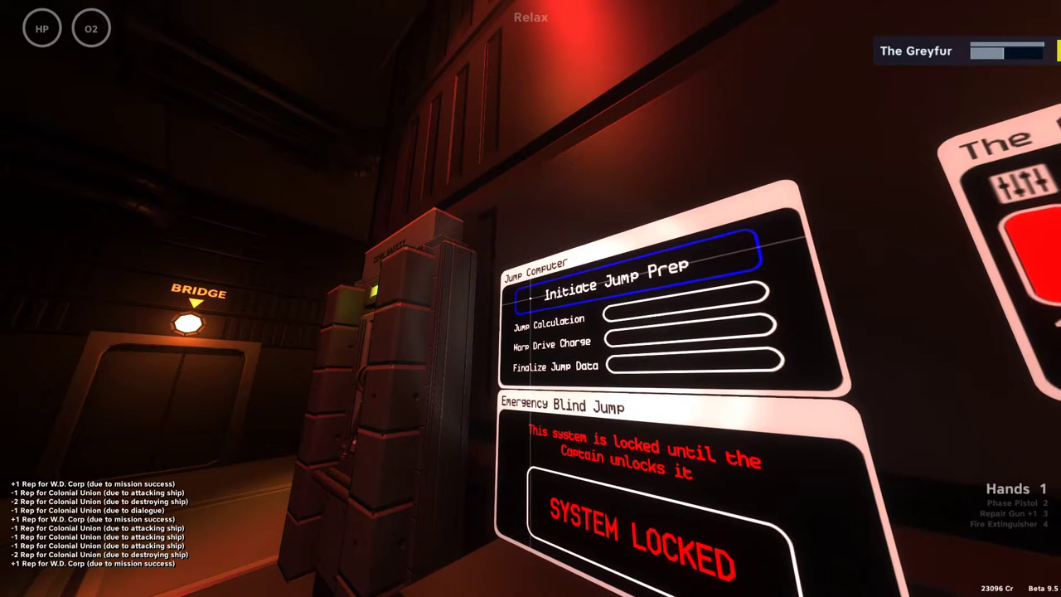
pyautogui.press('s')
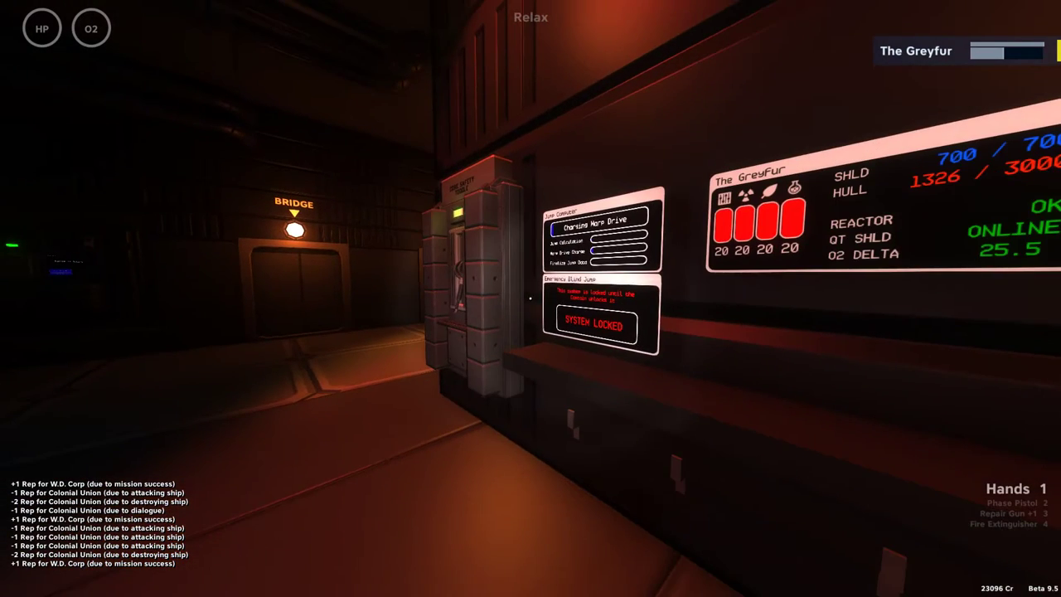
# - Review the ship weapons, missions, and inventory pages in the crew menu
pyautogui.press('Tab')
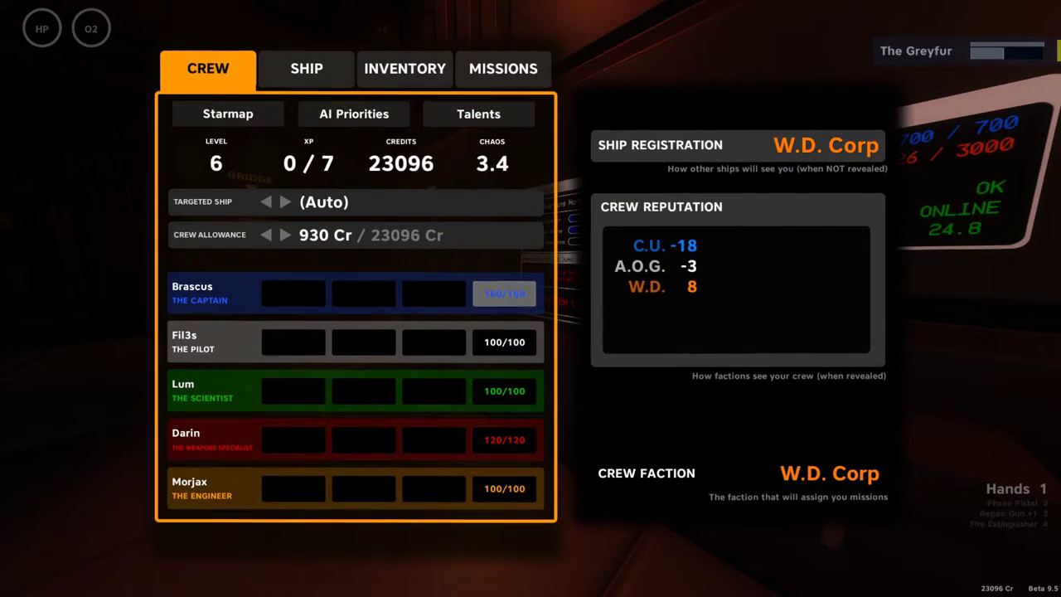
pyautogui.click(306, 67)
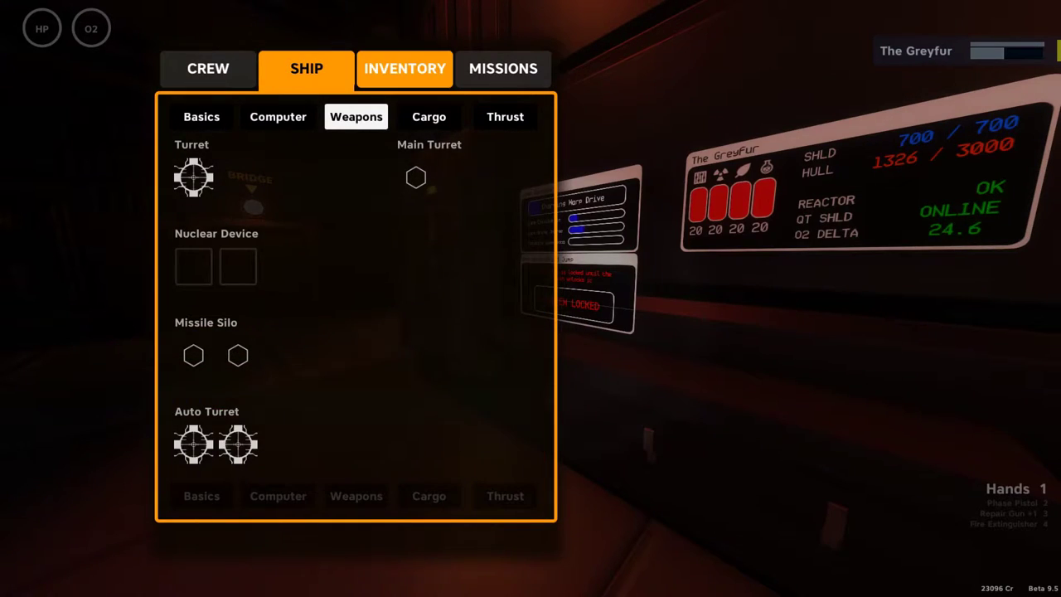
pyautogui.click(404, 68)
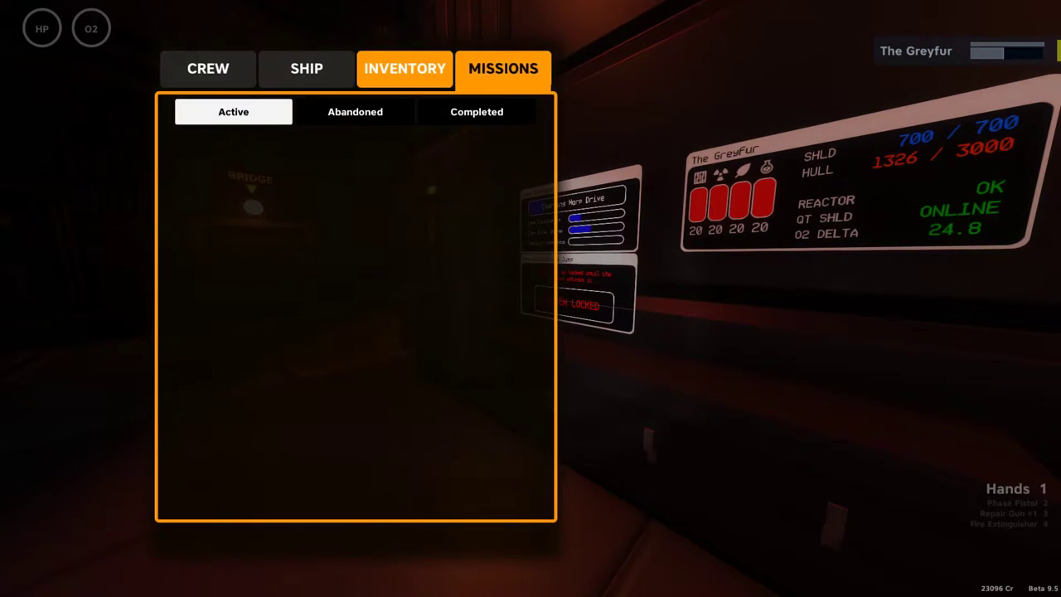
pyautogui.click(404, 68)
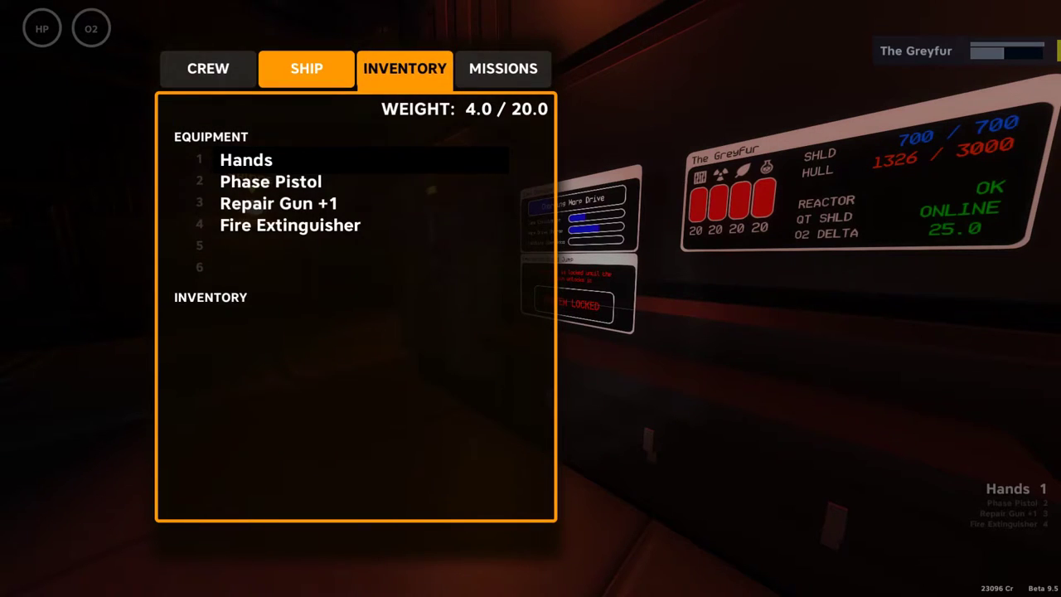
pyautogui.click(306, 68)
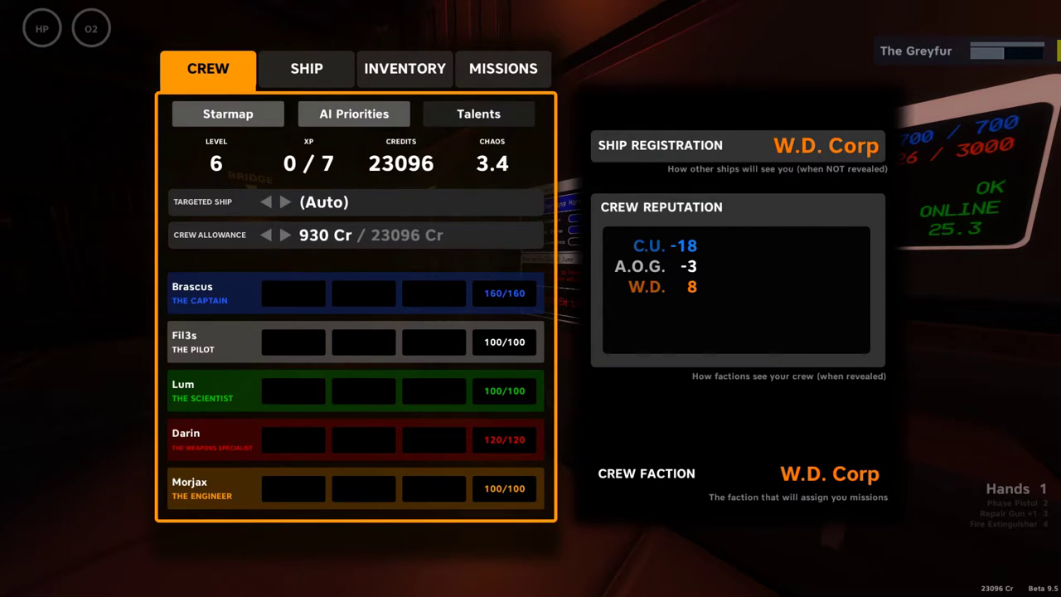
# - Browse the Engineer, Scientist and Captain talent lists, then close the crew menu
pyautogui.press('Return')
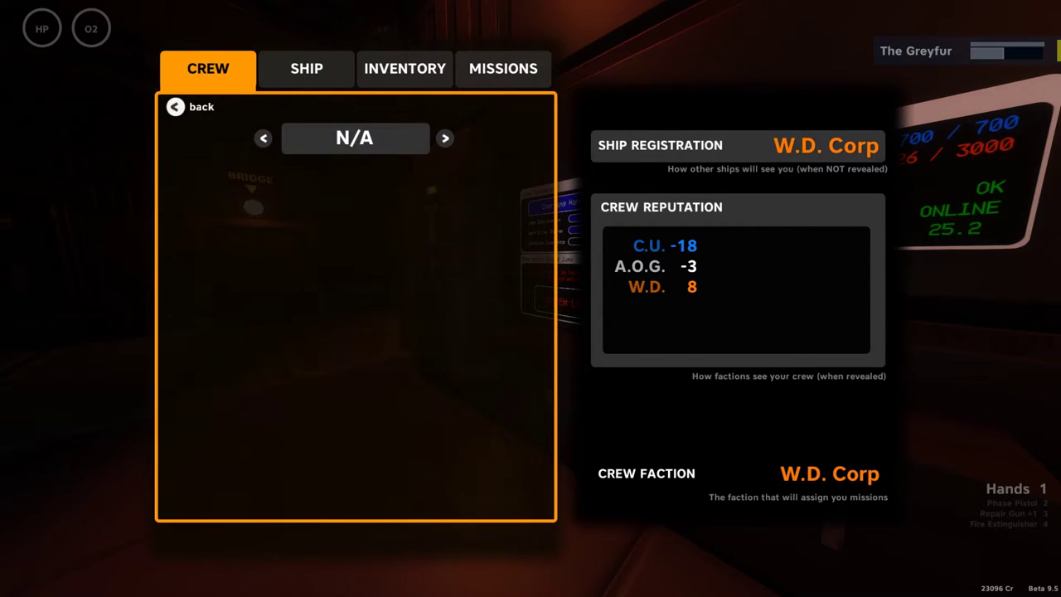
pyautogui.press('Escape')
pyautogui.press('Return')
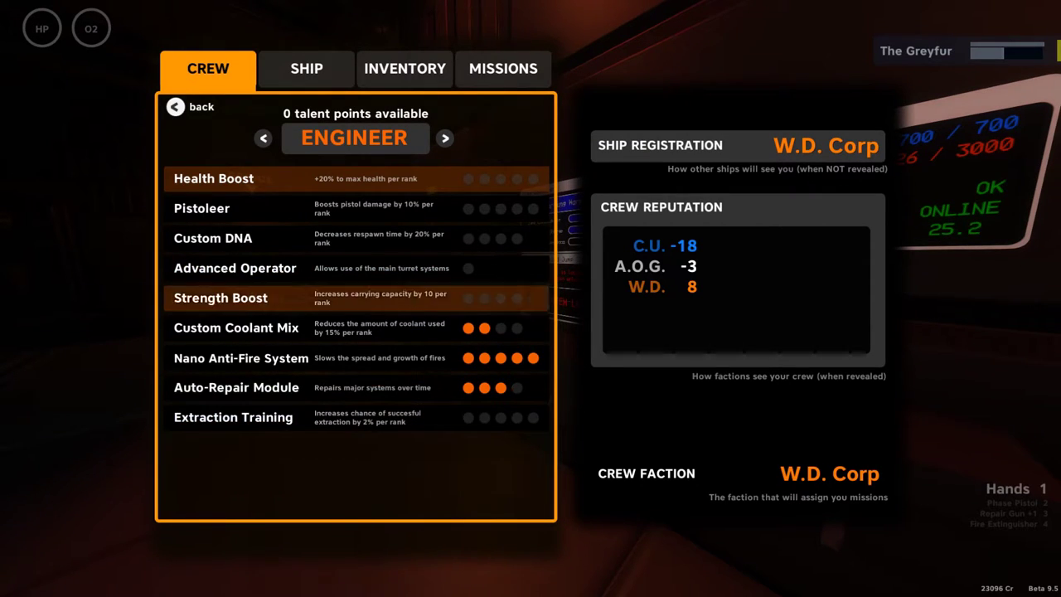
pyautogui.click(445, 139)
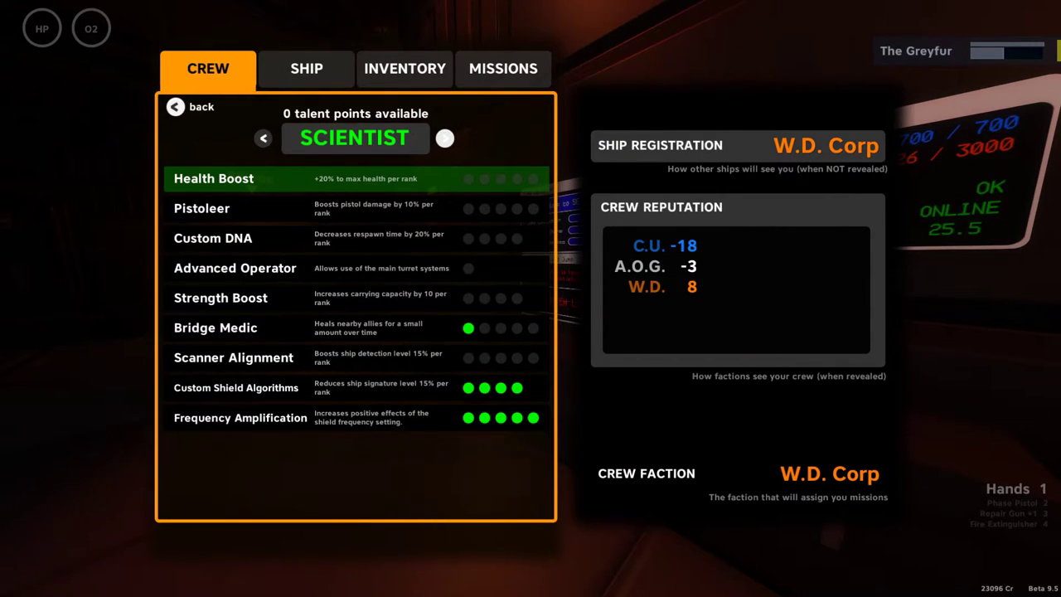
pyautogui.click(445, 138)
pyautogui.press('Tab')
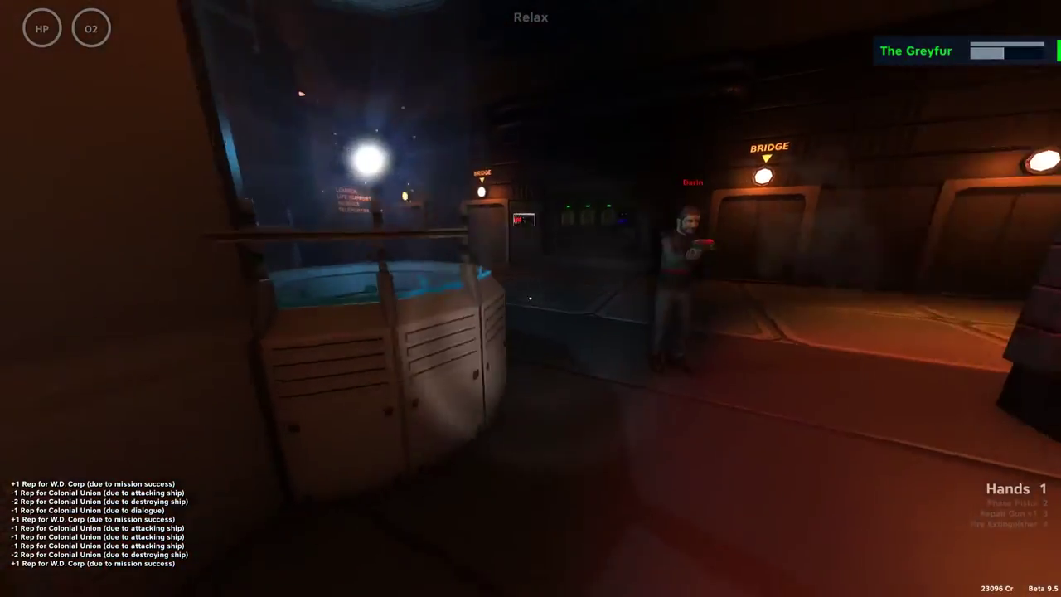
# - Equip the fire extinguisher, walk to the jump computer, and reopen the crew overview
pyautogui.press('4')
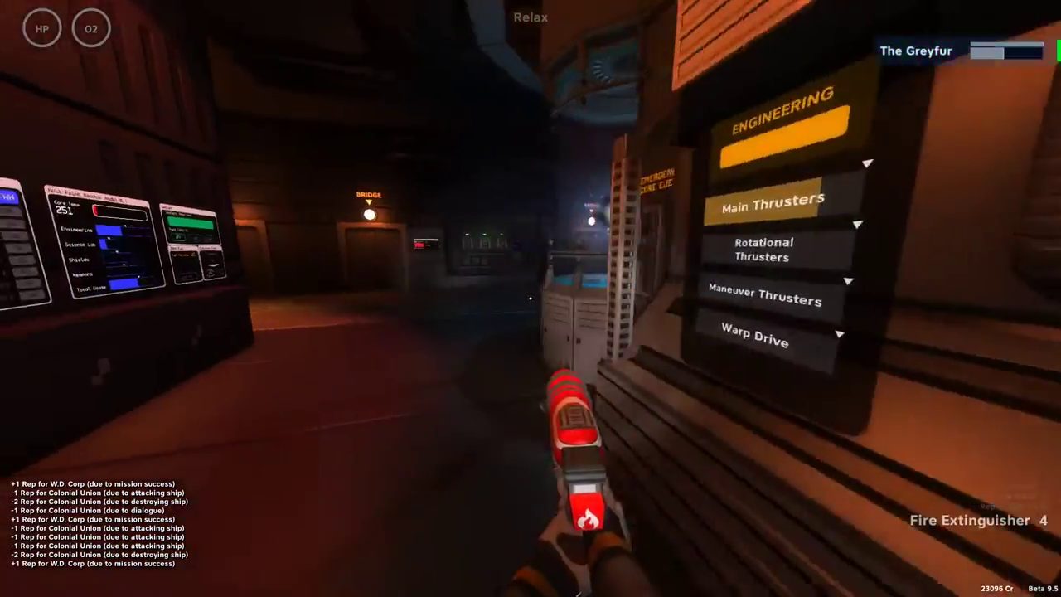
pyautogui.press('w')
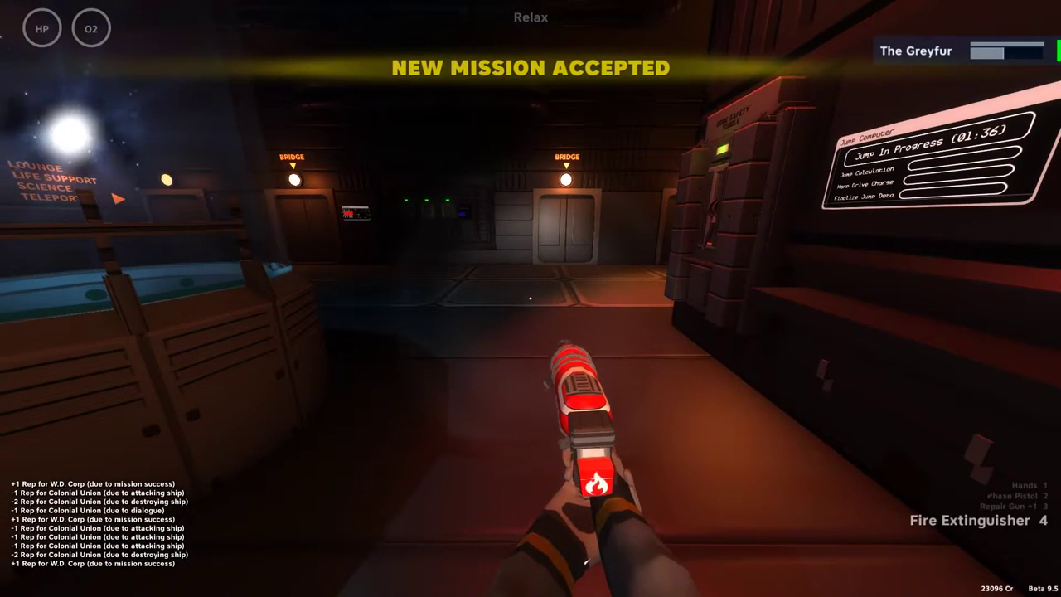
pyautogui.press('Tab')
# - Check AI priorities, then open the Captain talents and cycle through crew classes
pyautogui.click(354, 113)
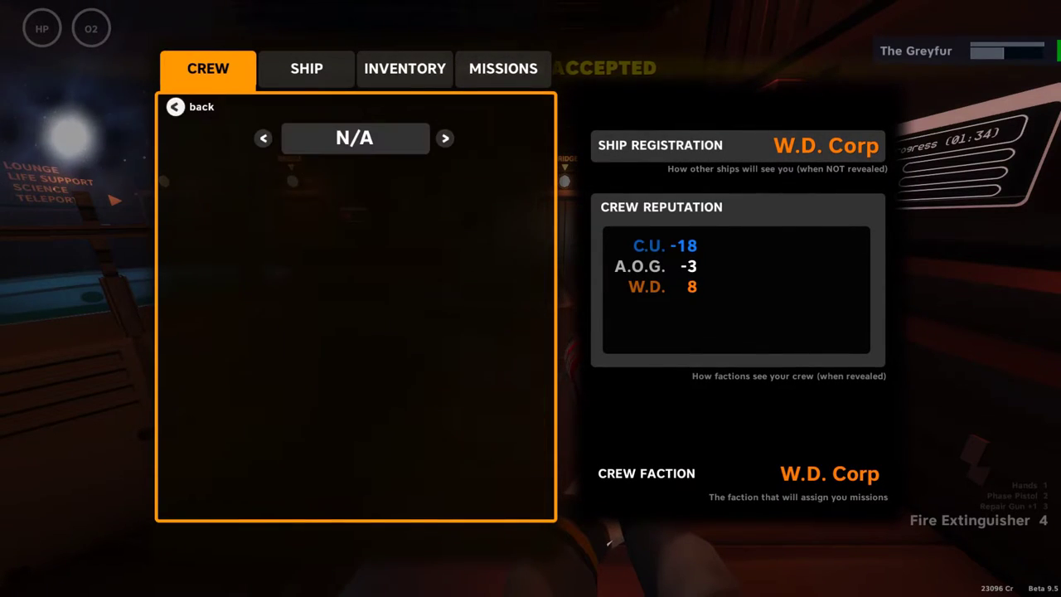
pyautogui.click(174, 106)
pyautogui.click(492, 113)
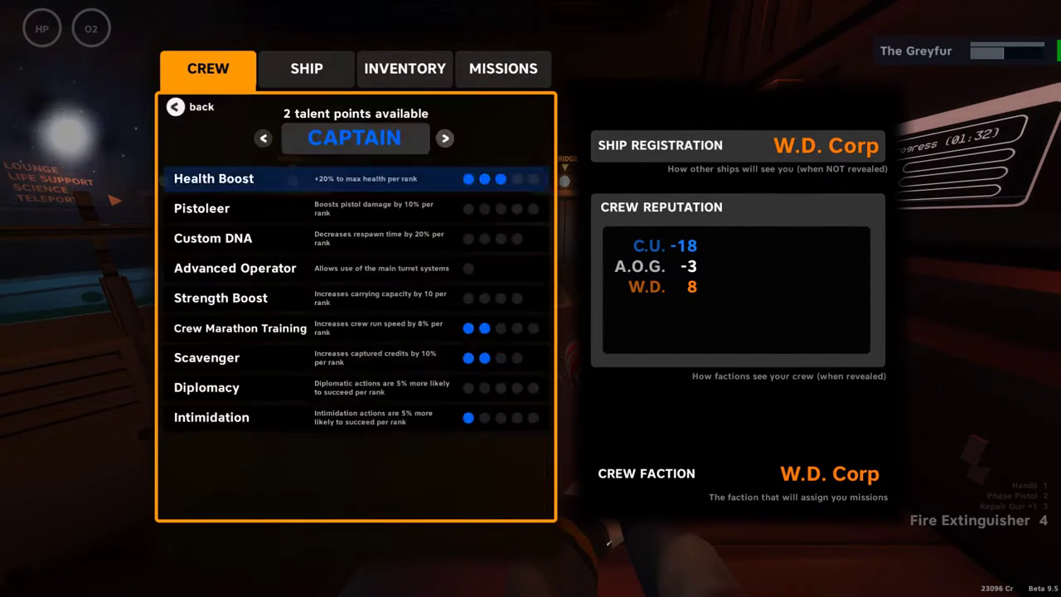
pyautogui.click(445, 138)
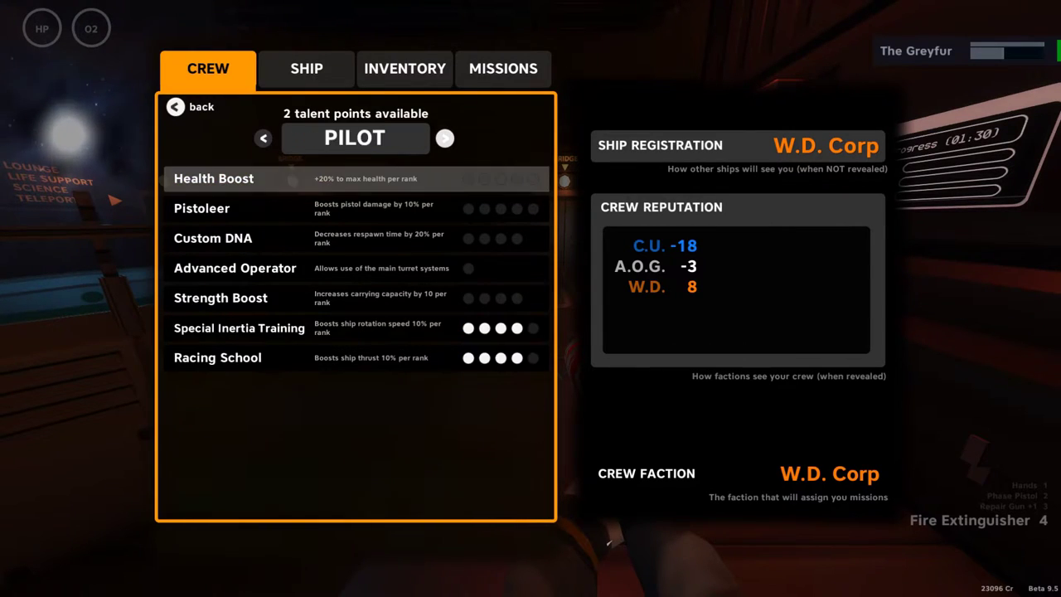
pyautogui.click(444, 137)
pyautogui.click(444, 138)
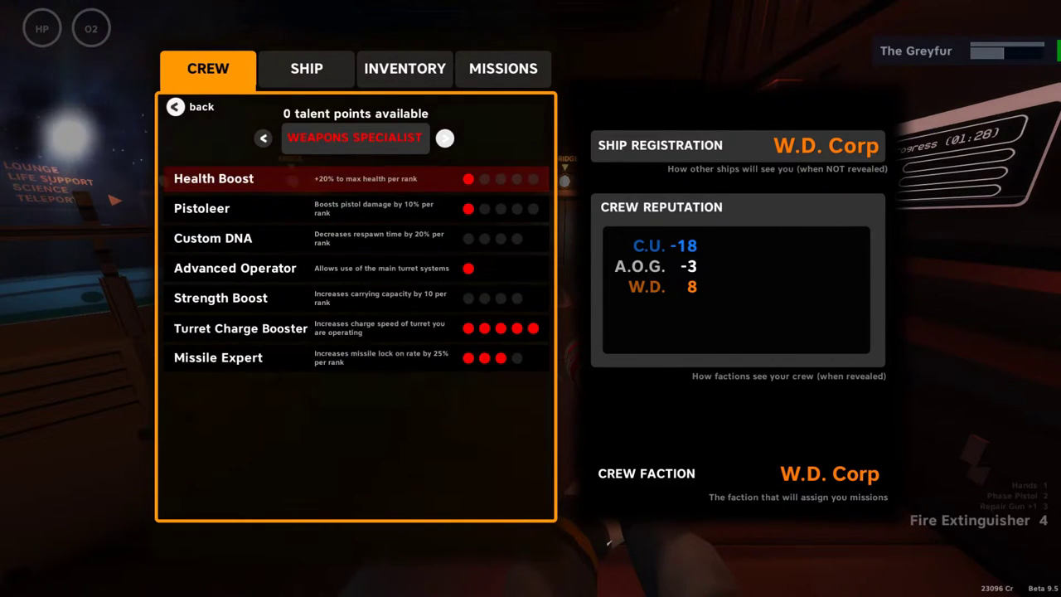
pyautogui.click(444, 138)
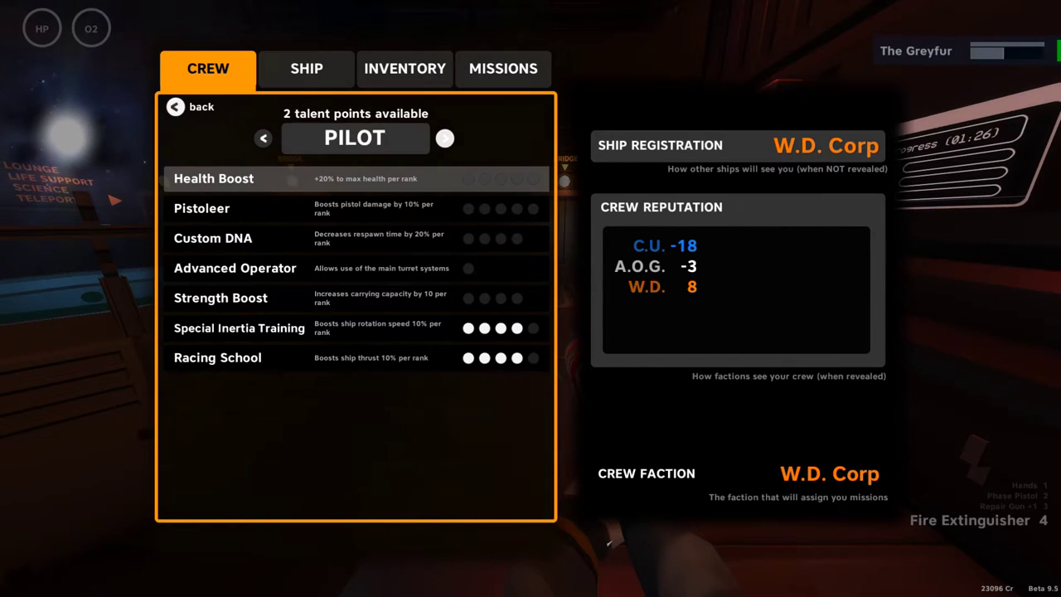
# - Step through Engineer, Scientist, Captain, Weapons Specialist and Pilot talent lists
pyautogui.click(444, 138)
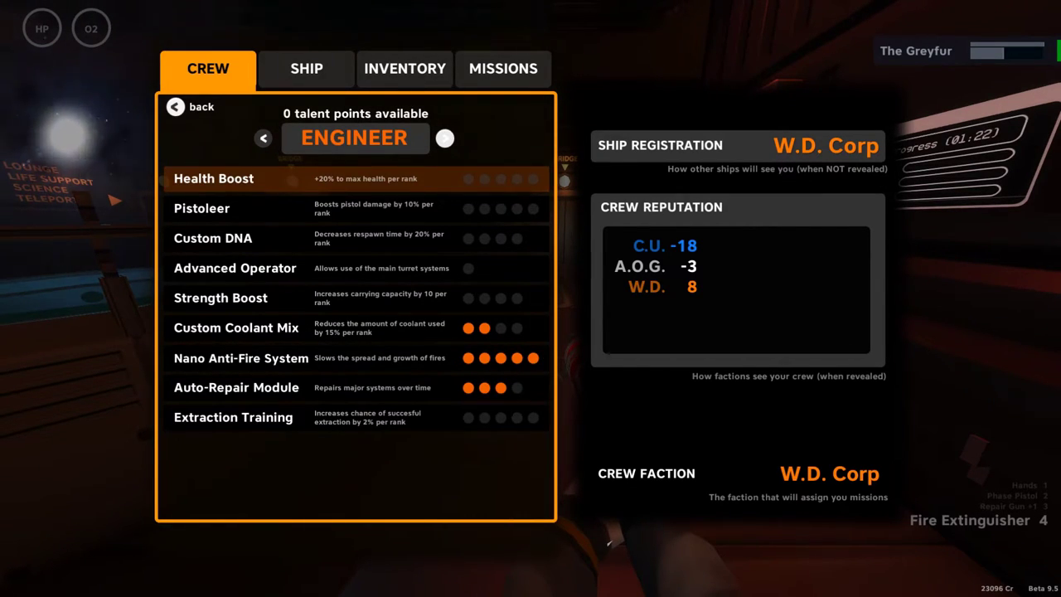
pyautogui.click(444, 137)
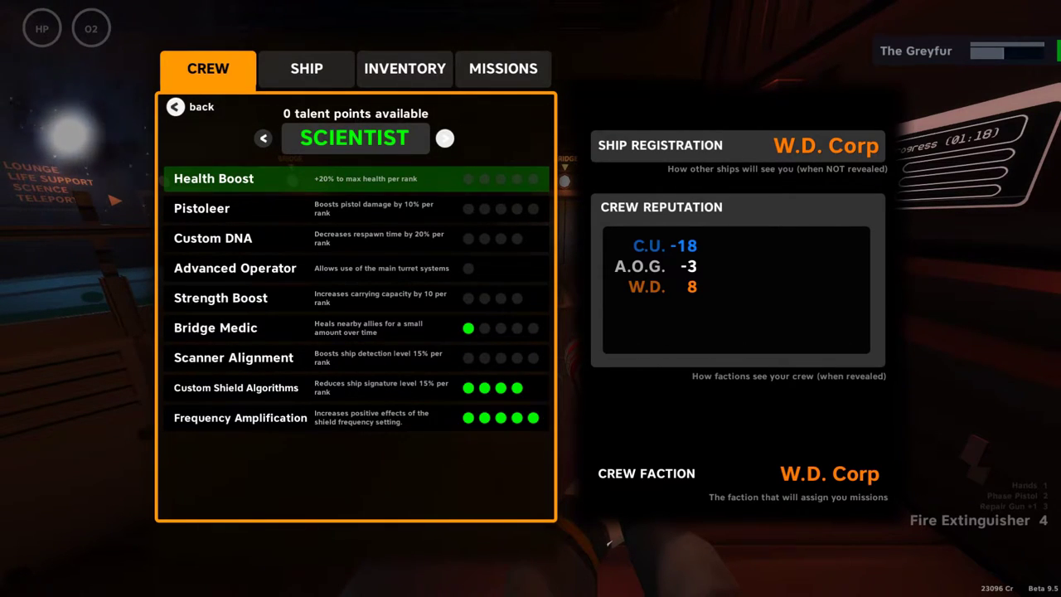
pyautogui.click(444, 138)
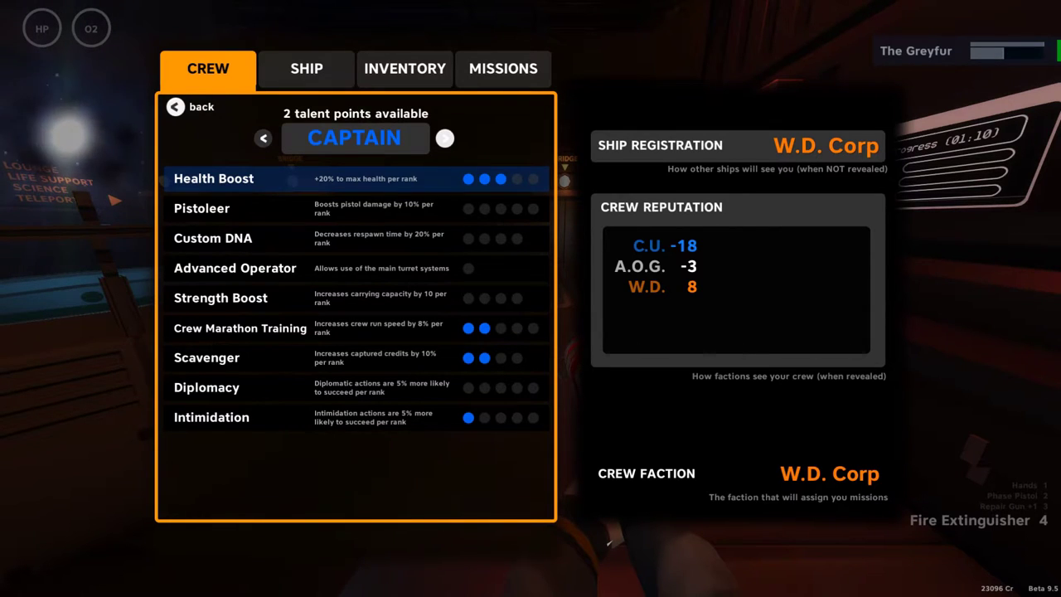
pyautogui.click(445, 138)
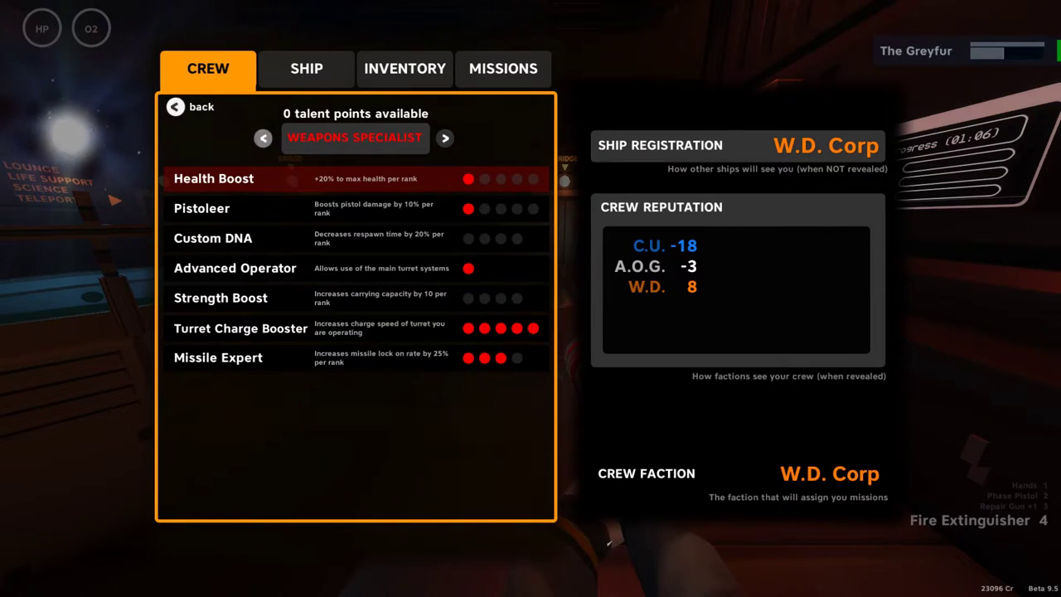
pyautogui.click(263, 138)
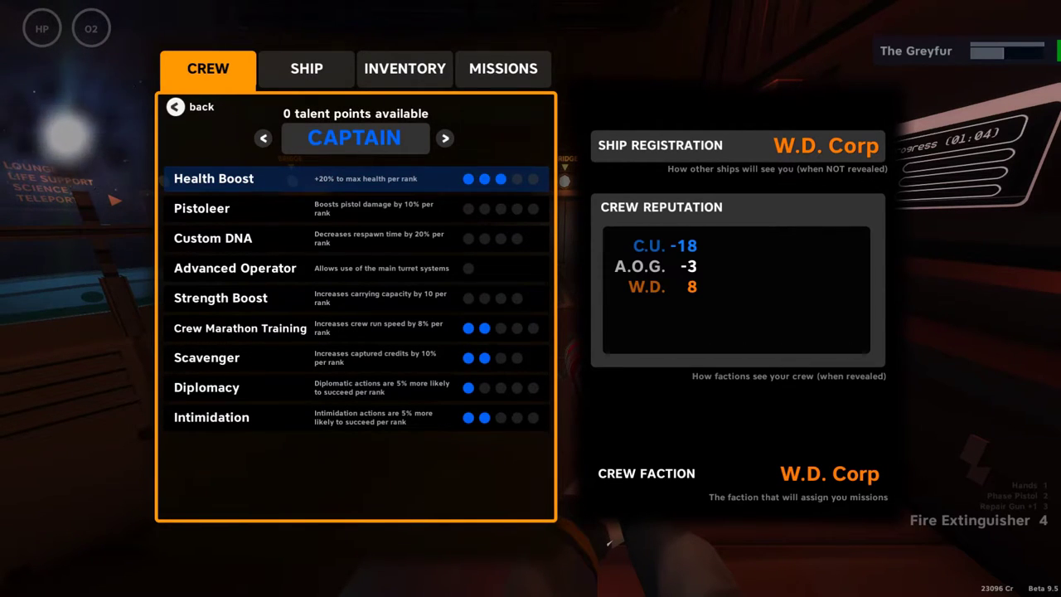
pyautogui.click(444, 137)
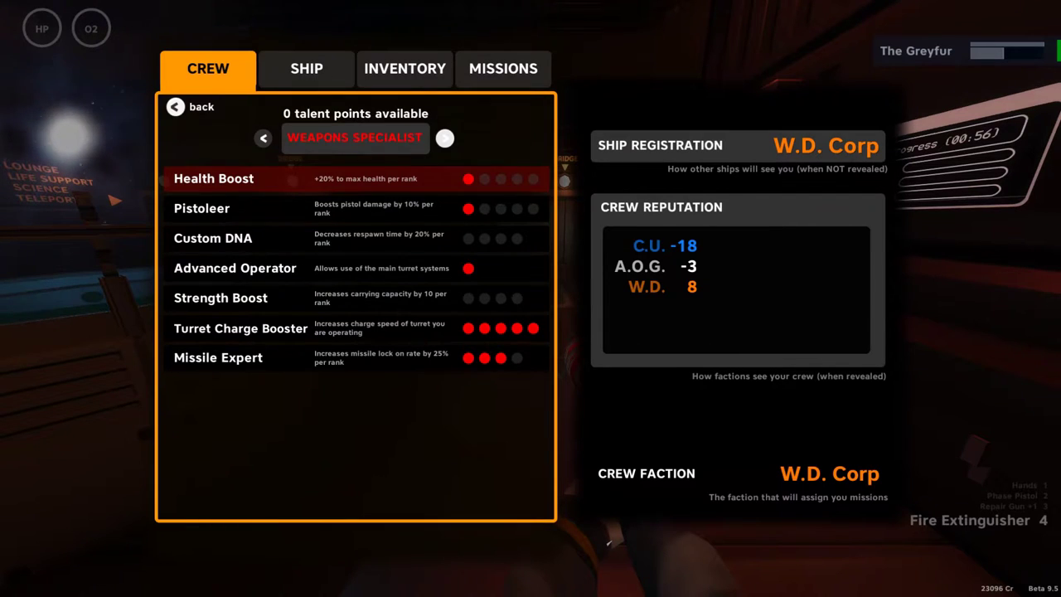
pyautogui.click(444, 138)
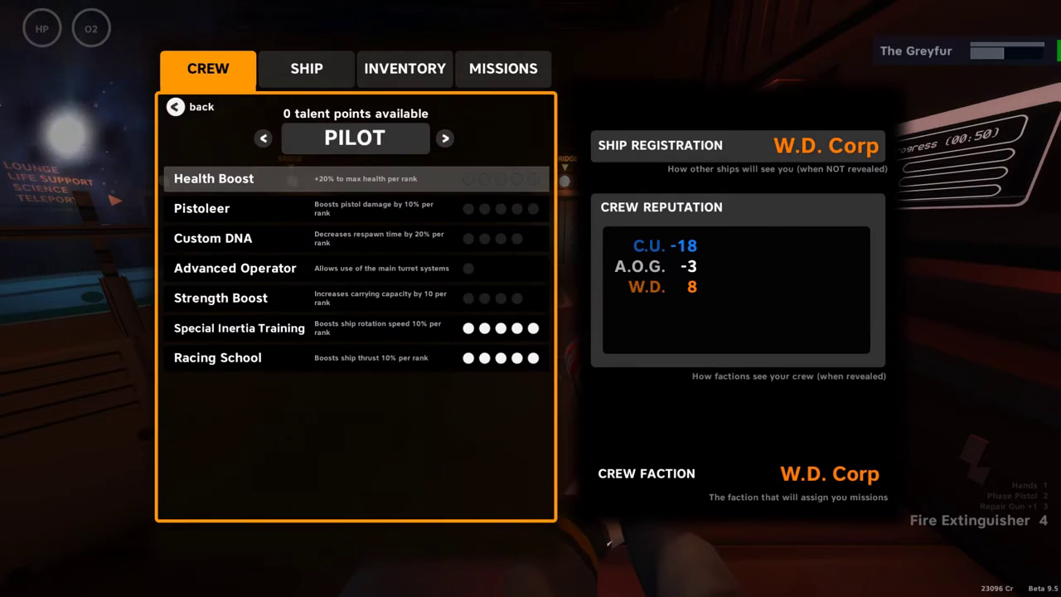
# - Close the crew menu and check the jump computer's ship status readout
pyautogui.press('Tab')
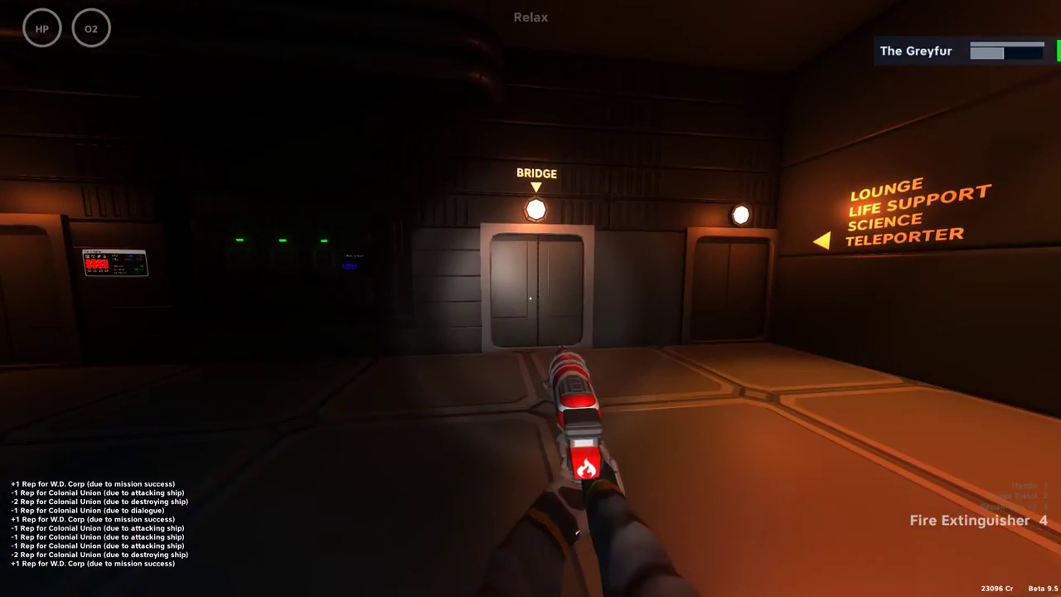
pyautogui.press('w')
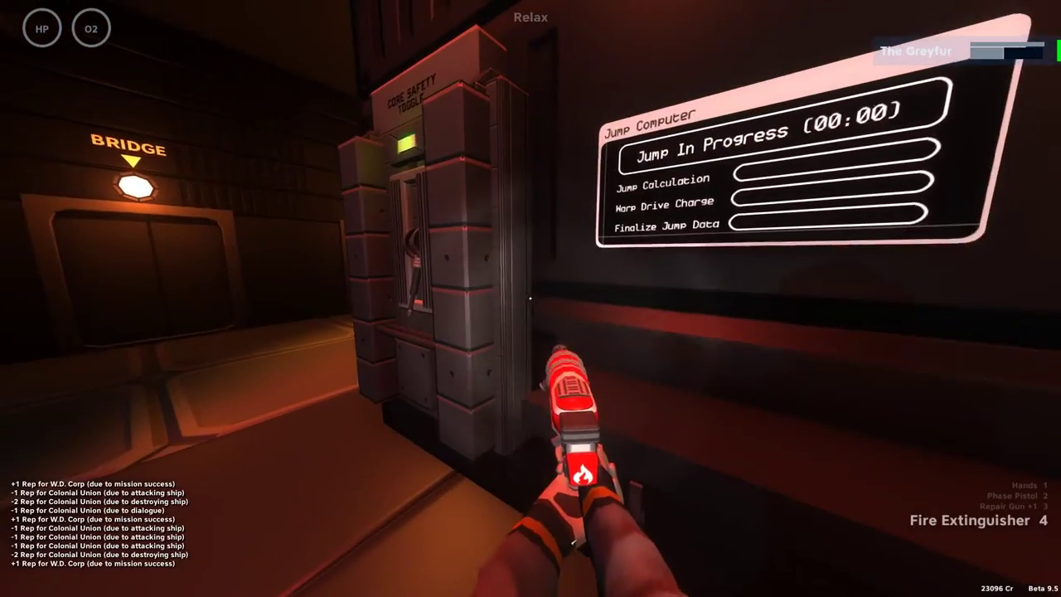
pyautogui.press('s')
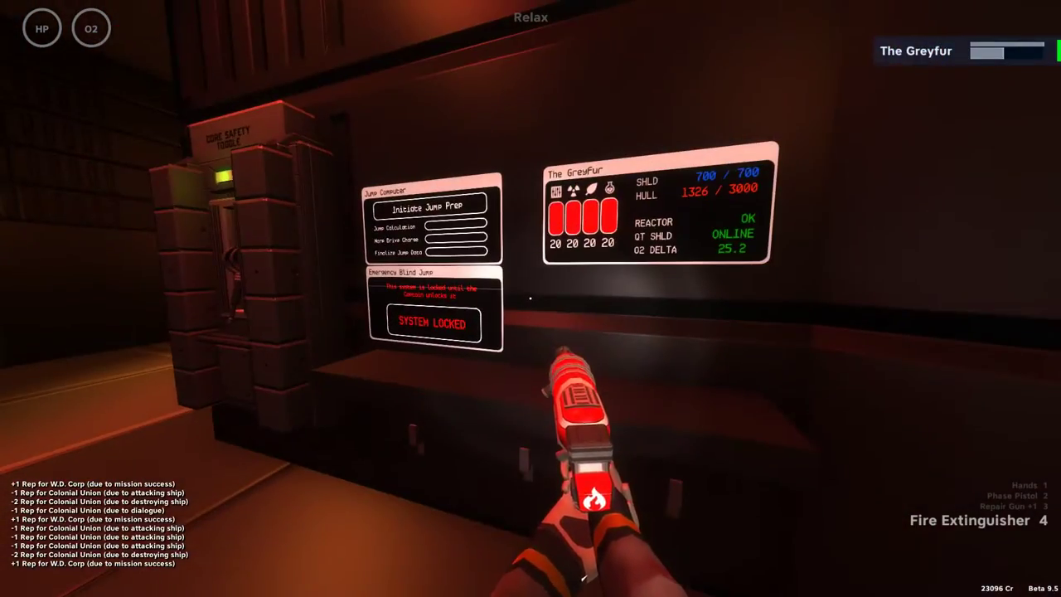
pyautogui.press('w')
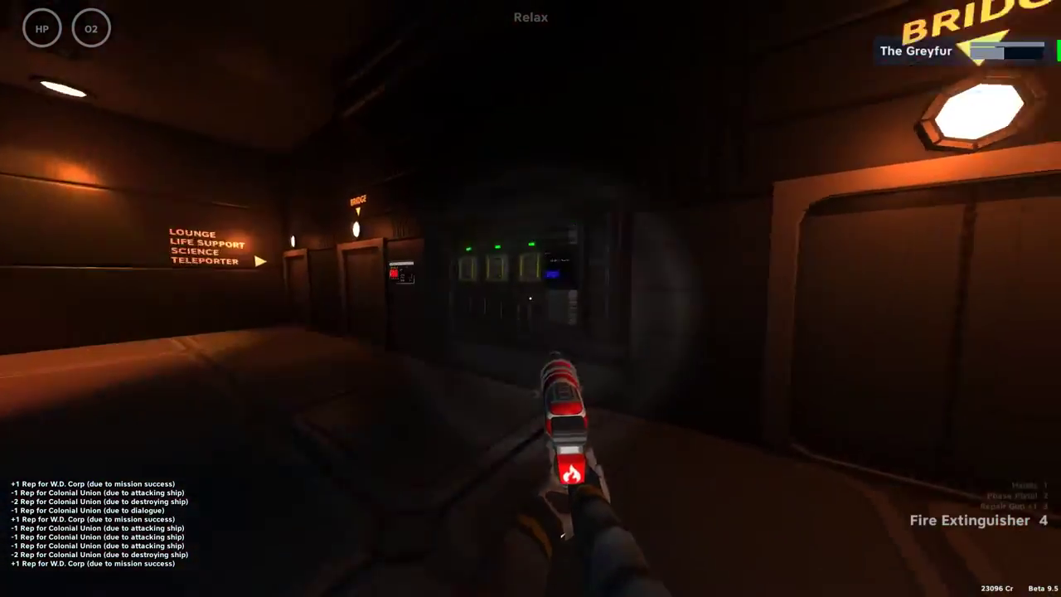
pyautogui.press('w')
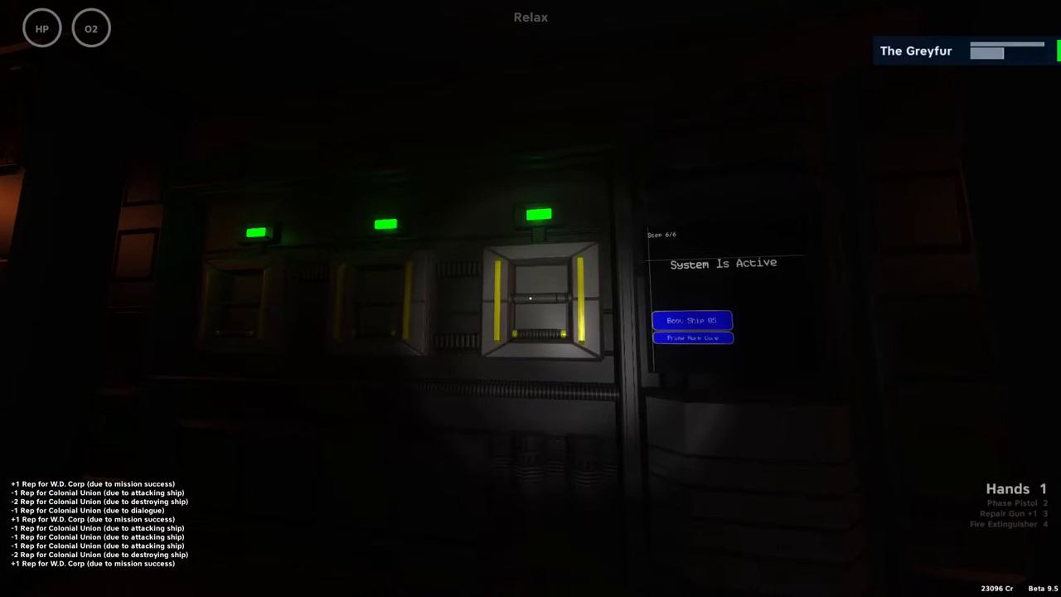
# - Walk through the bridge and engineering, then climb the ladder to the teal-lit room
pyautogui.hotkey('shift', 'w')
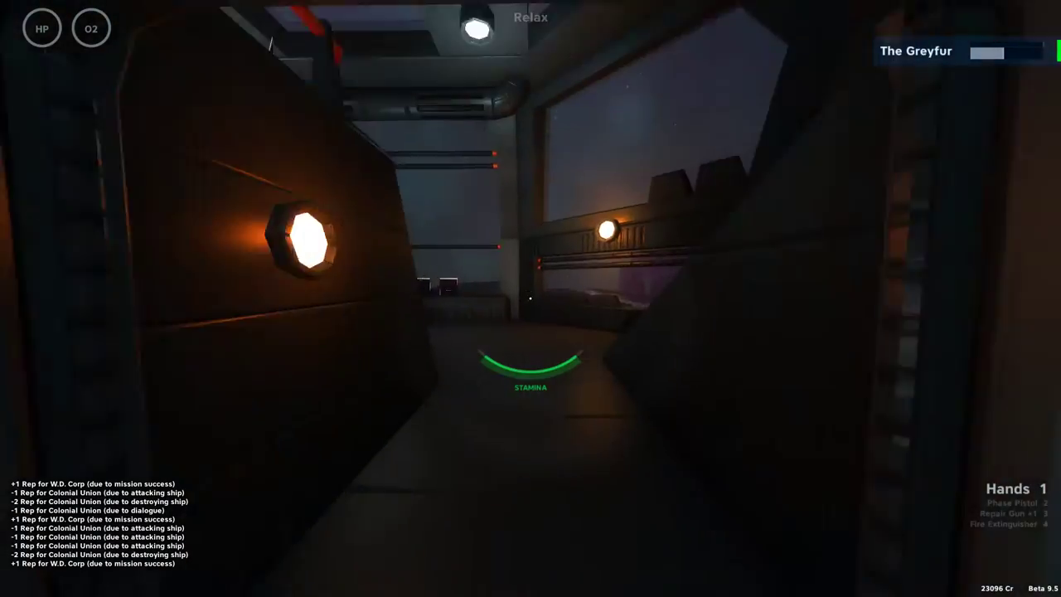
pyautogui.hotkey('shift', 'w')
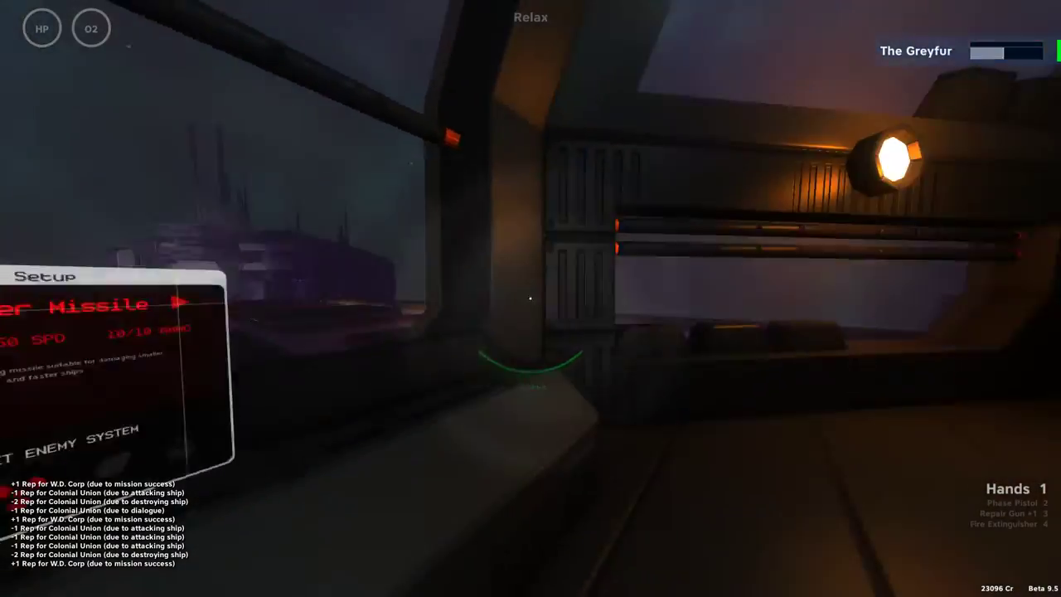
pyautogui.press('w')
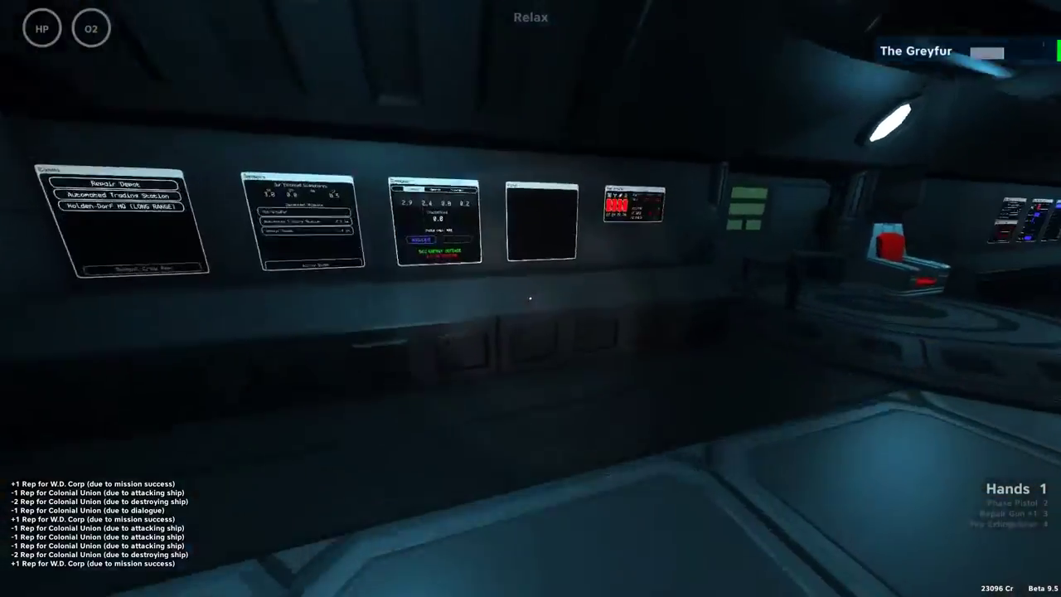
pyautogui.press('w')
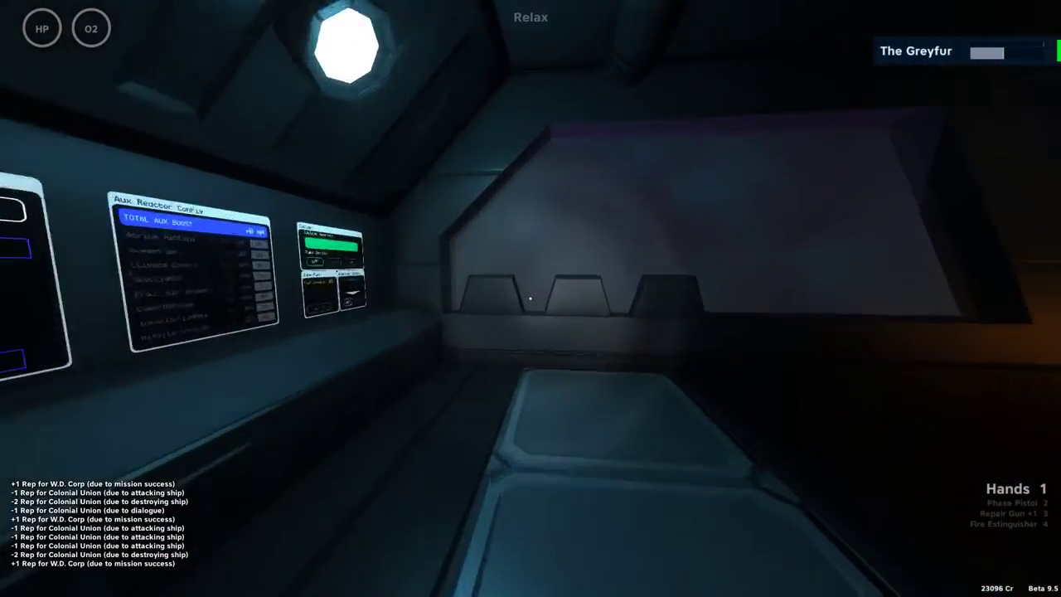
pyautogui.press('w')
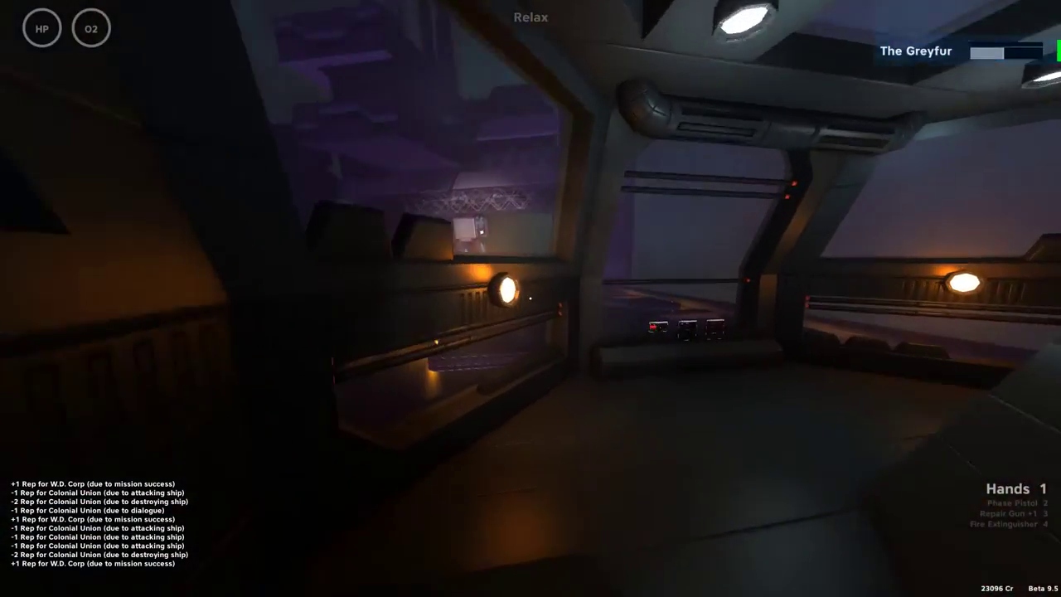
pyautogui.press('w')
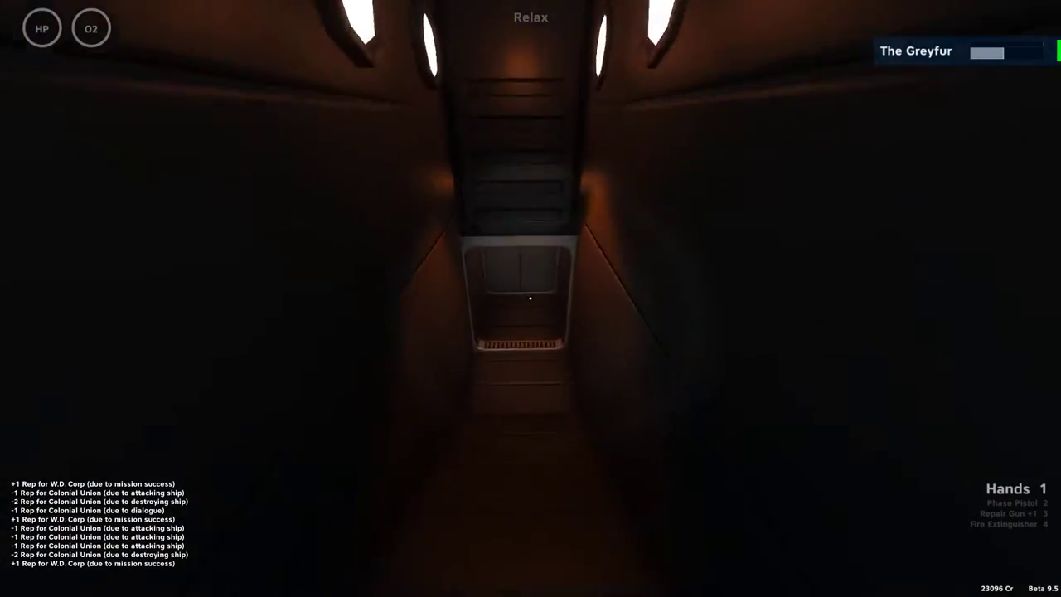
pyautogui.press('w')
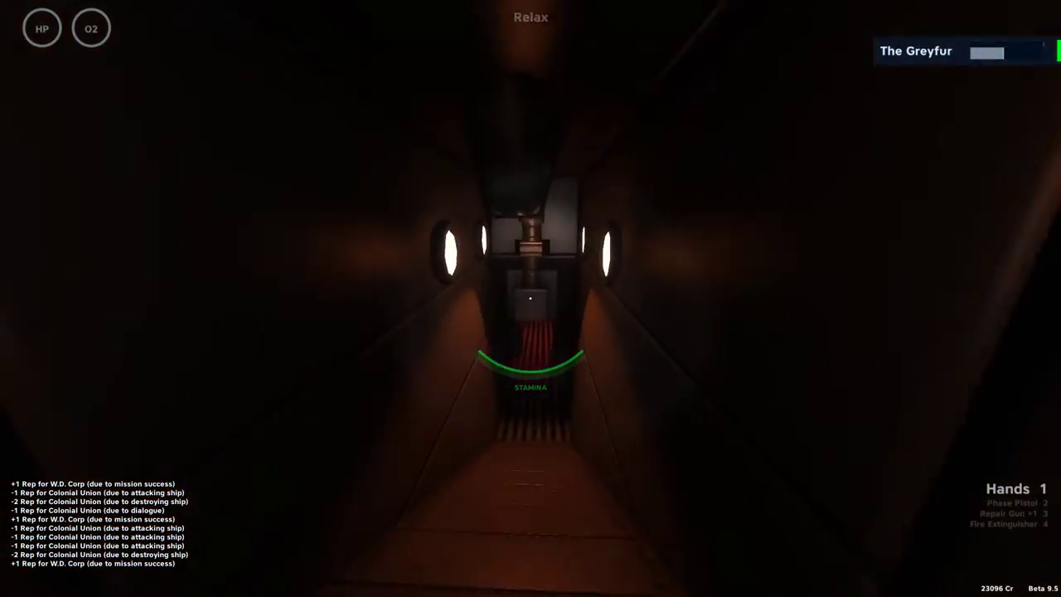
pyautogui.press('w')
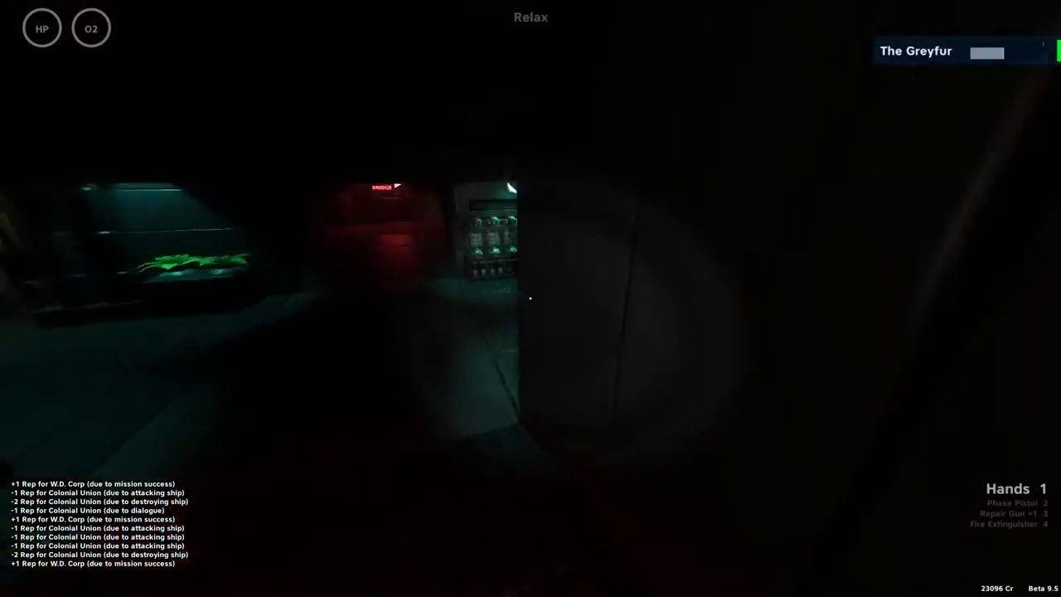
# - Use the wall teleporter to travel from the Greyfur to the General Store
pyautogui.press('w')
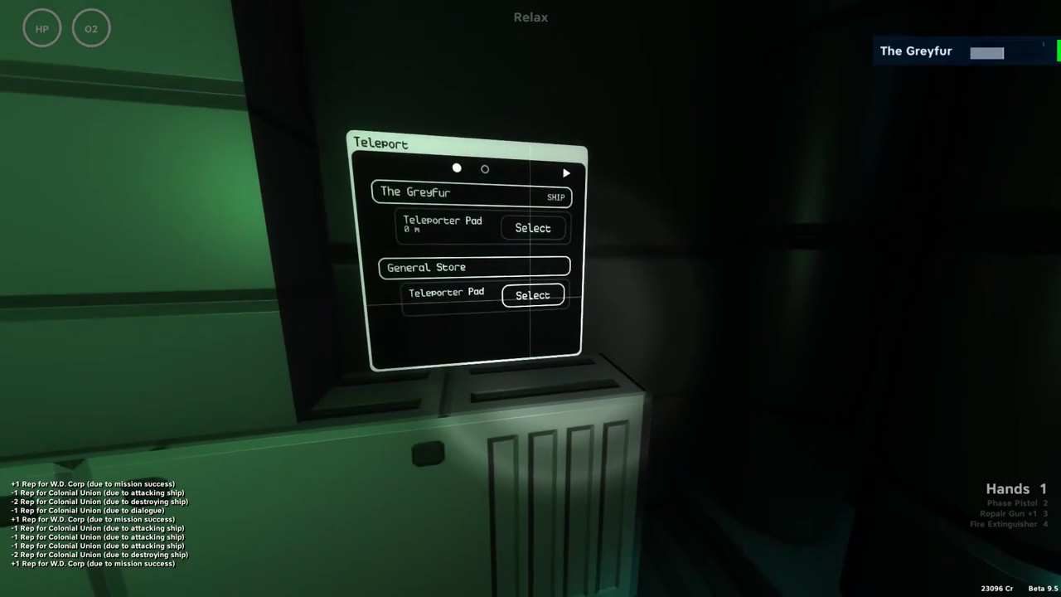
pyautogui.click(530, 299)
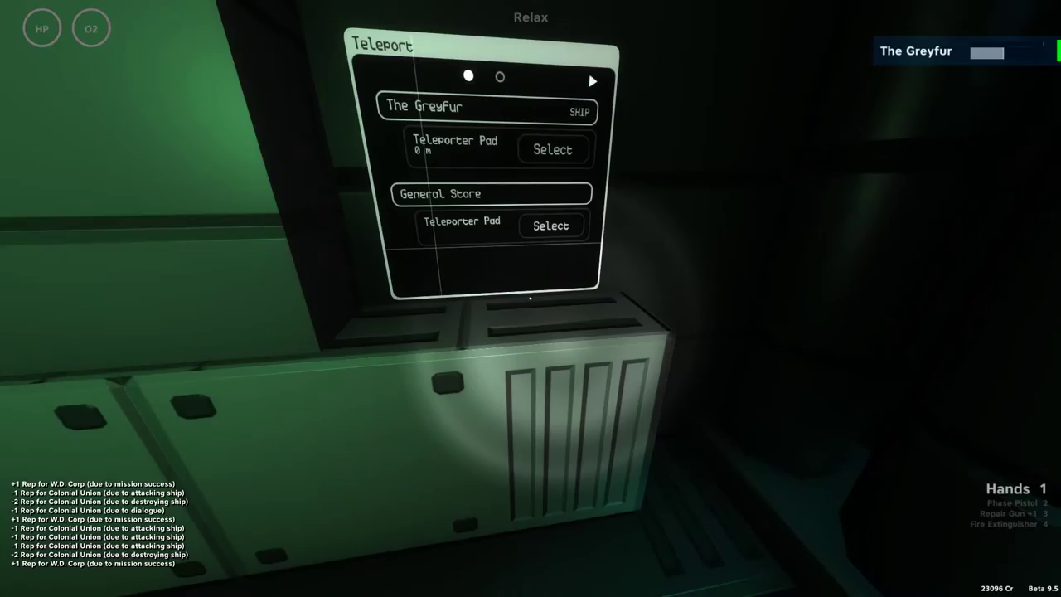
pyautogui.click(531, 298)
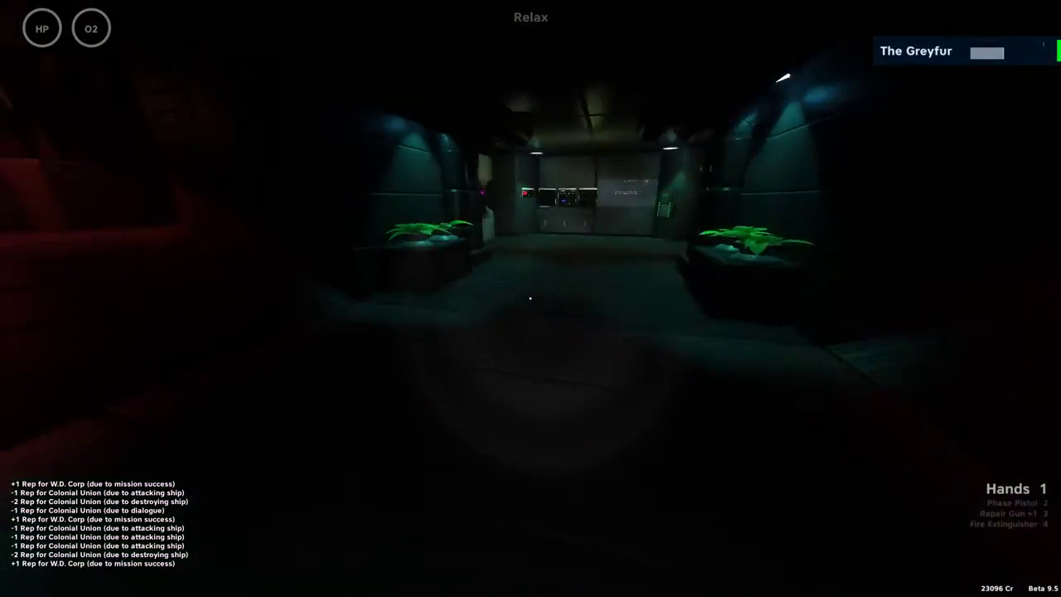
pyautogui.press('w')
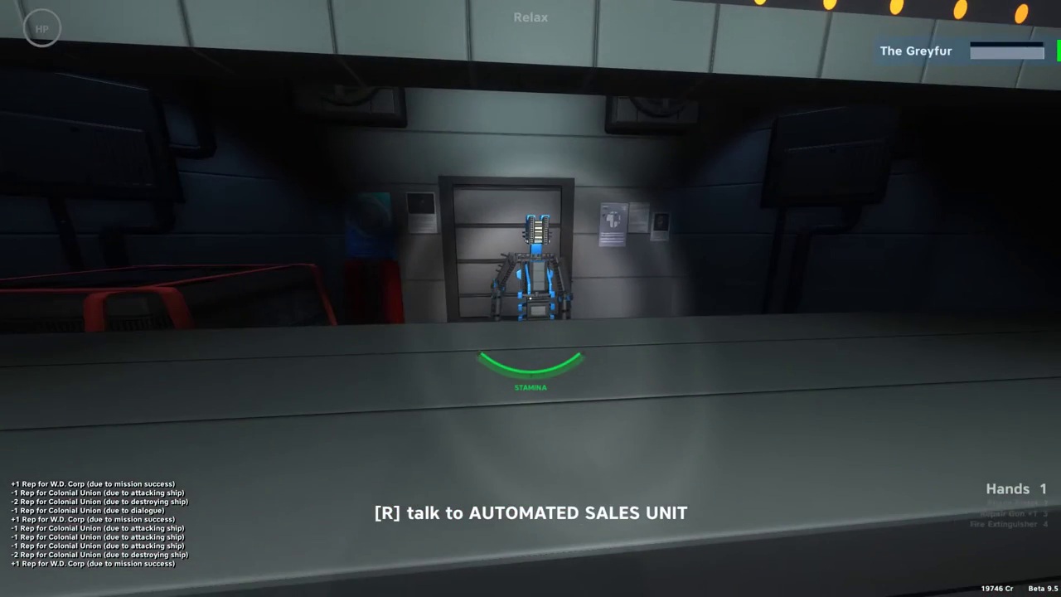
# - Open the Automated Sales Unit's trade list, back out, then reopen the buy list
pyautogui.press('r')
pyautogui.press('Return')
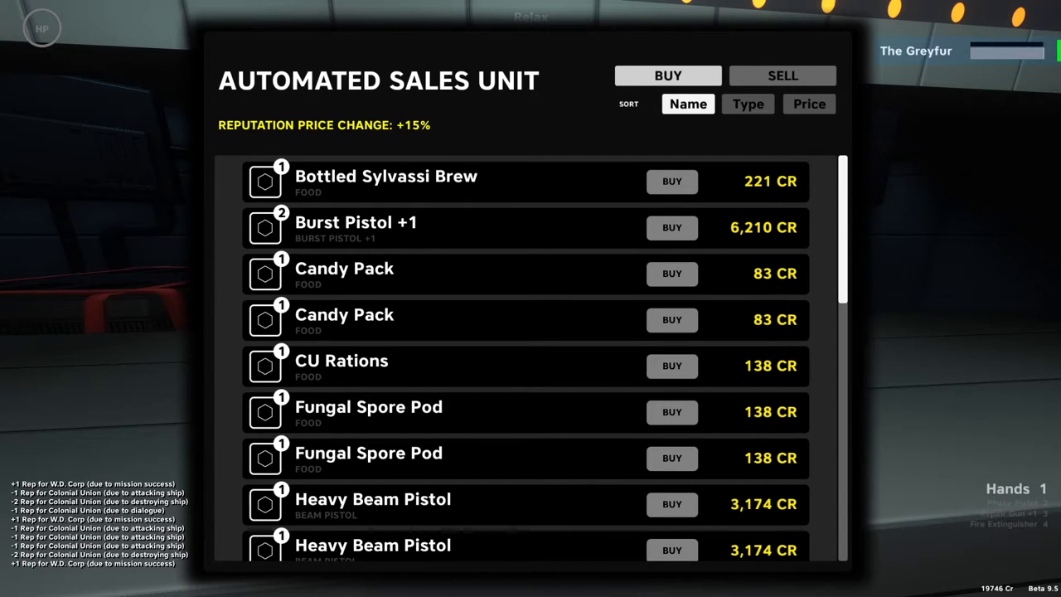
pyautogui.press('Escape')
pyautogui.press('Escape')
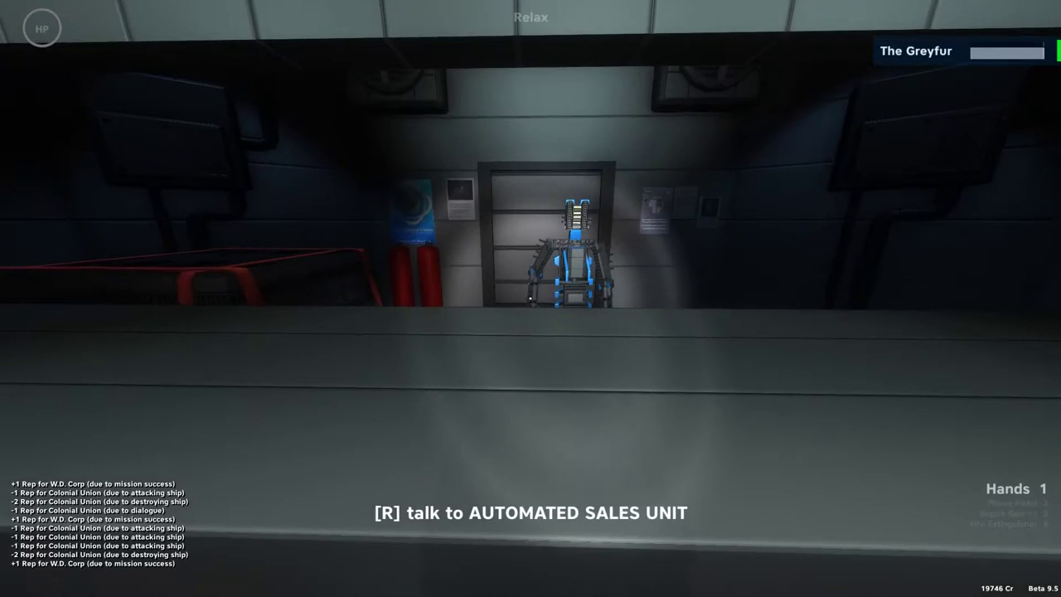
pyautogui.press('Tab')
pyautogui.press('Tab')
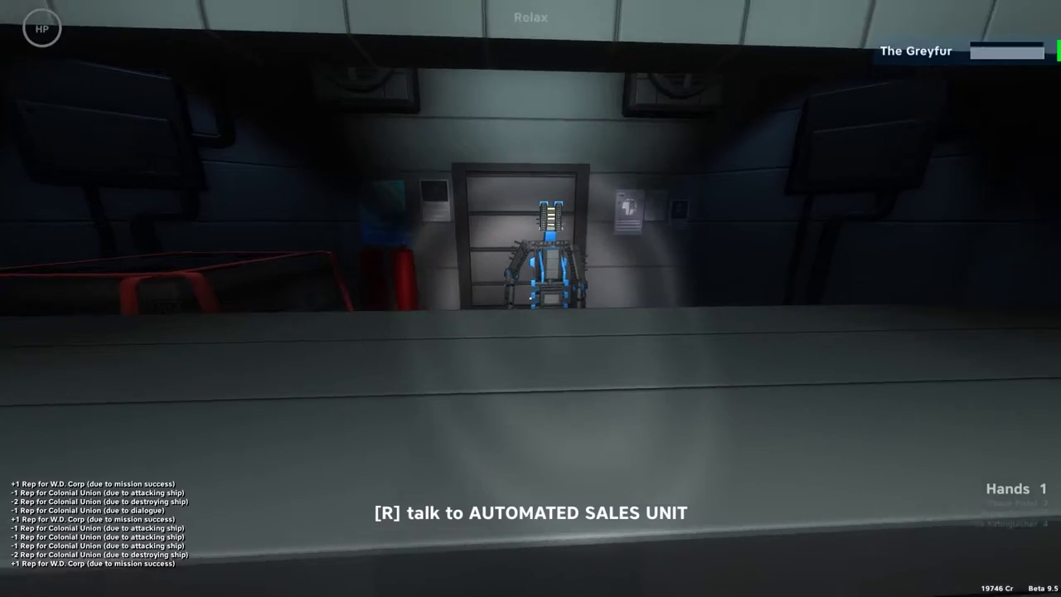
pyautogui.press('r')
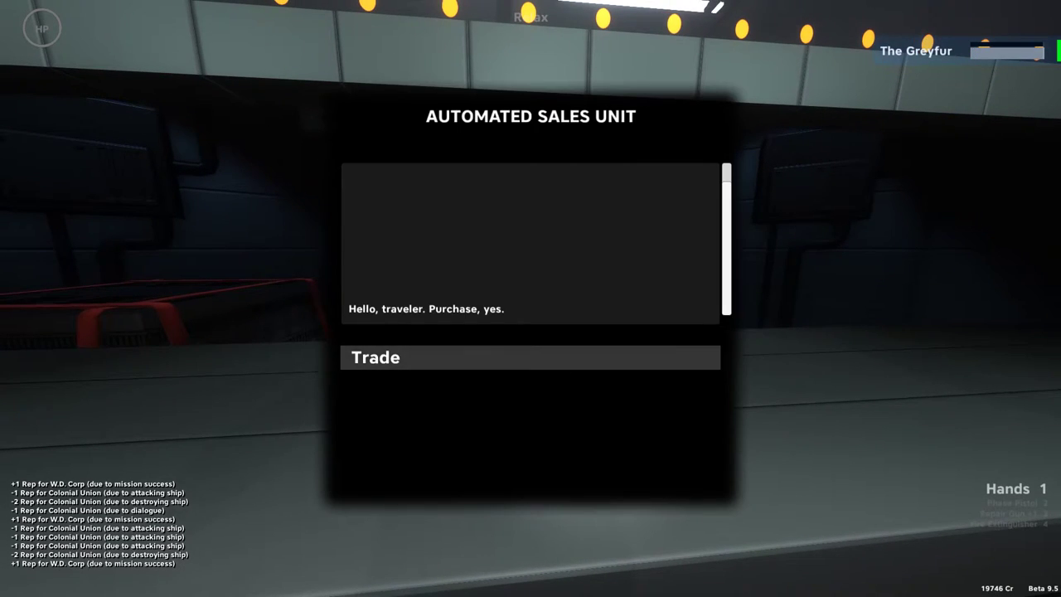
pyautogui.press('1')
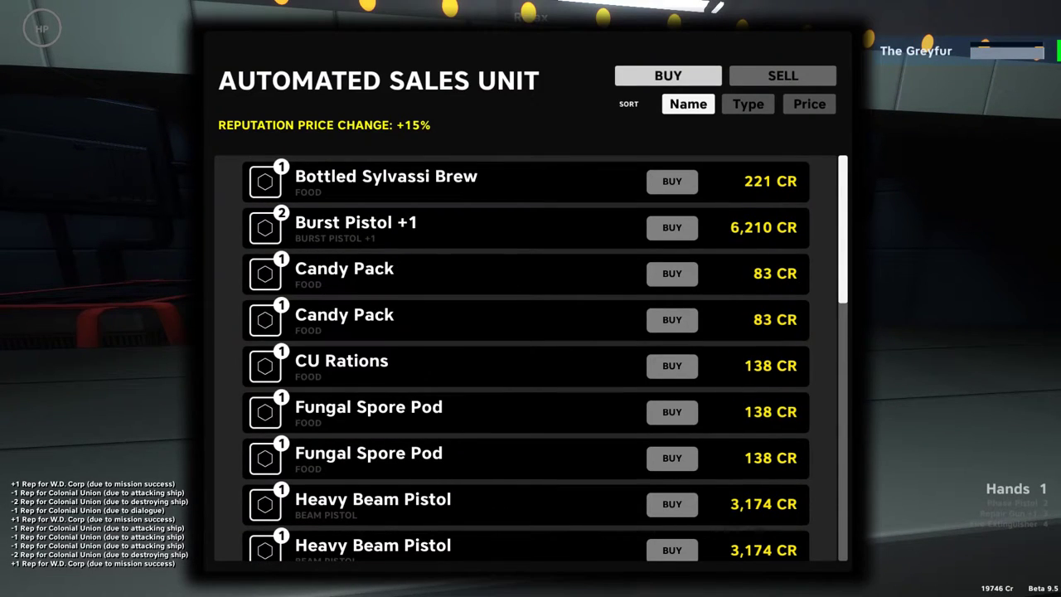
pyautogui.scroll(-1, 265, 232)
pyautogui.scroll(-3, 266, 232)
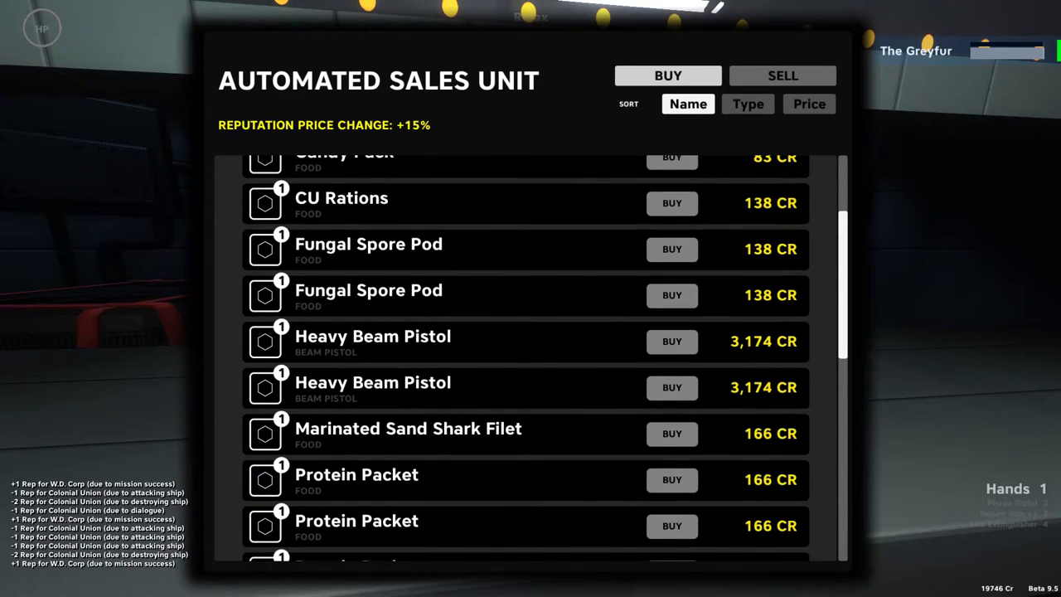
pyautogui.scroll(-3, 265, 232)
pyautogui.scroll(-1, 527, 358)
pyautogui.scroll(-1, 526, 358)
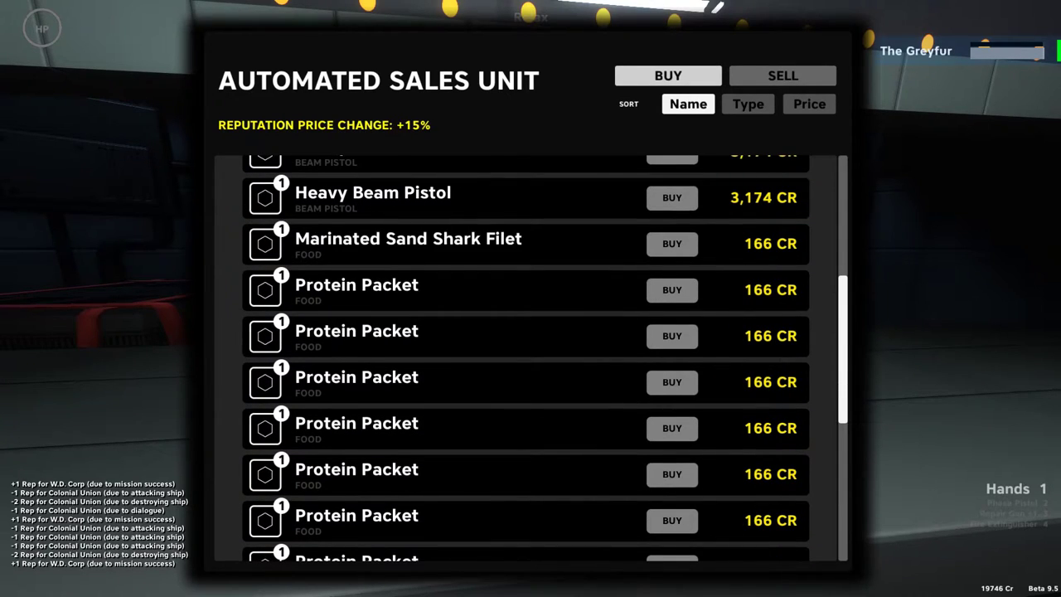
pyautogui.scroll(-3, 527, 358)
pyautogui.scroll(-2, 526, 358)
pyautogui.scroll(-1, 526, 358)
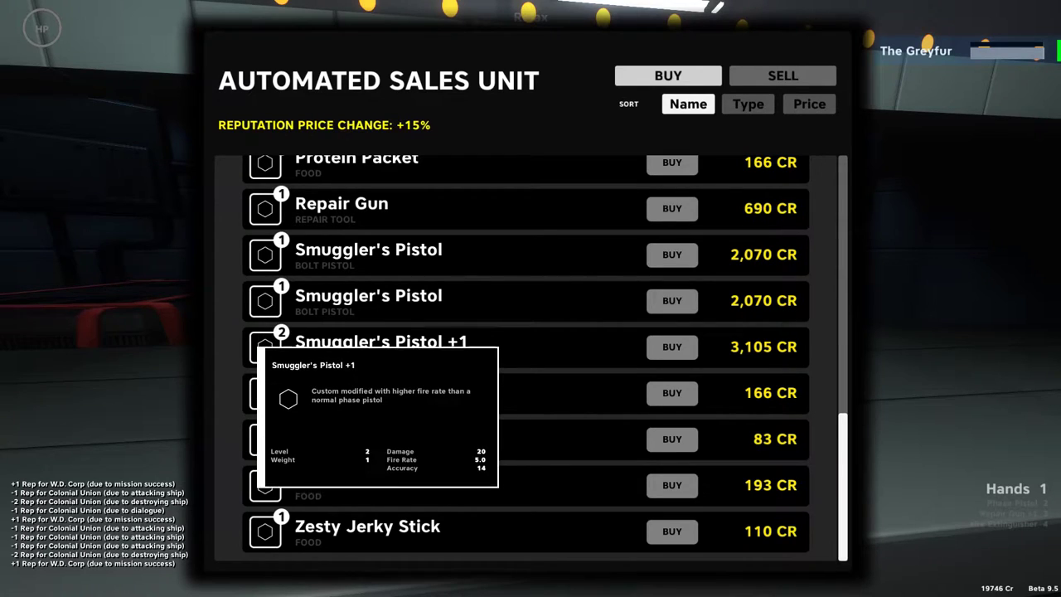
pyautogui.scroll(-1, 274, 485)
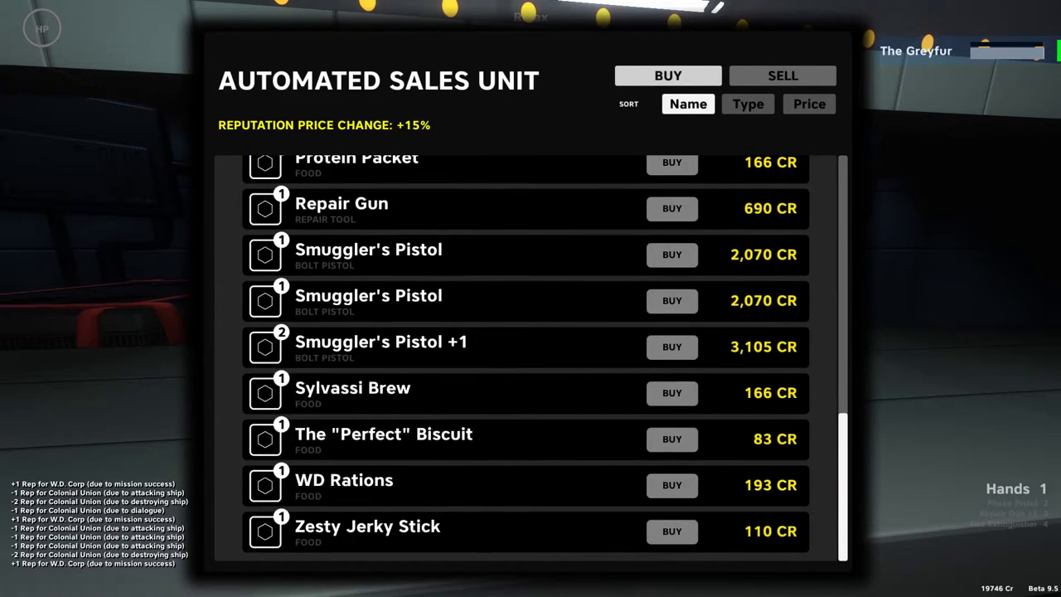
pyautogui.scroll(2, 527, 357)
pyautogui.scroll(1, 526, 356)
pyautogui.scroll(4, 526, 356)
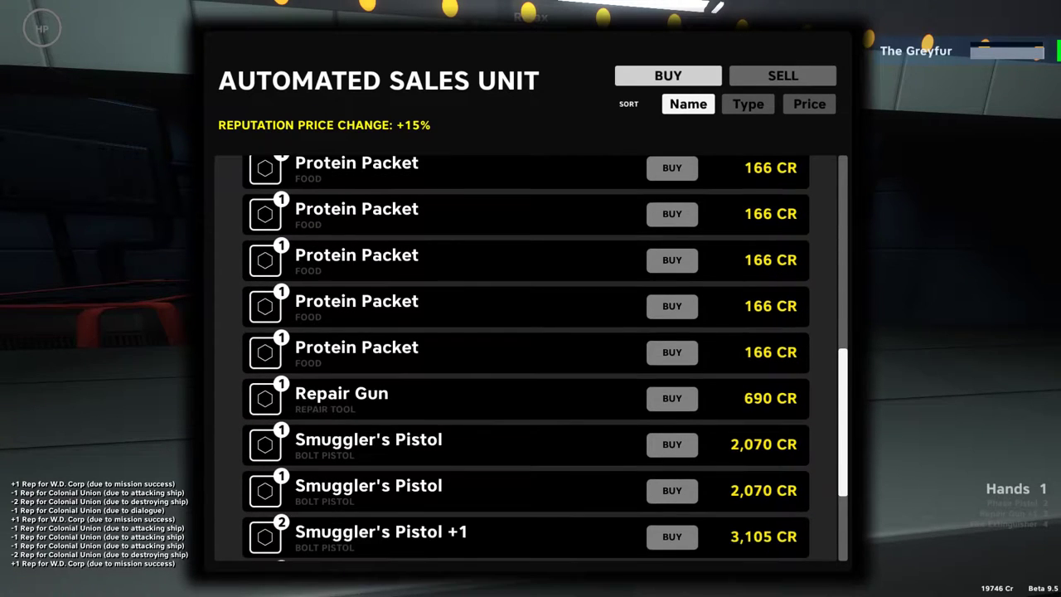
pyautogui.scroll(6, 526, 356)
pyautogui.scroll(5, 526, 357)
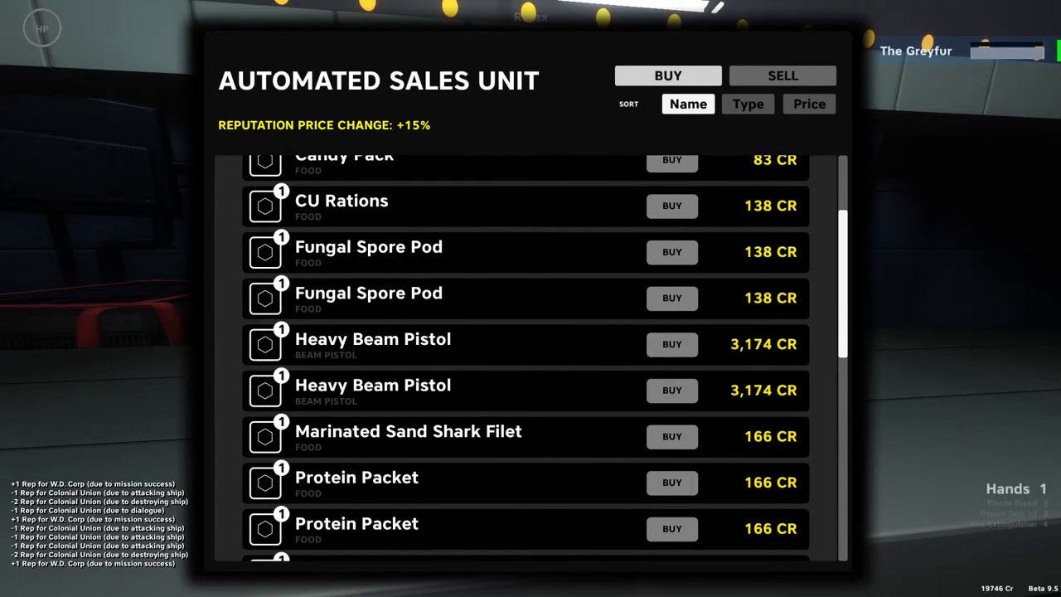
pyautogui.scroll(4, 527, 356)
pyautogui.scroll(3, 526, 356)
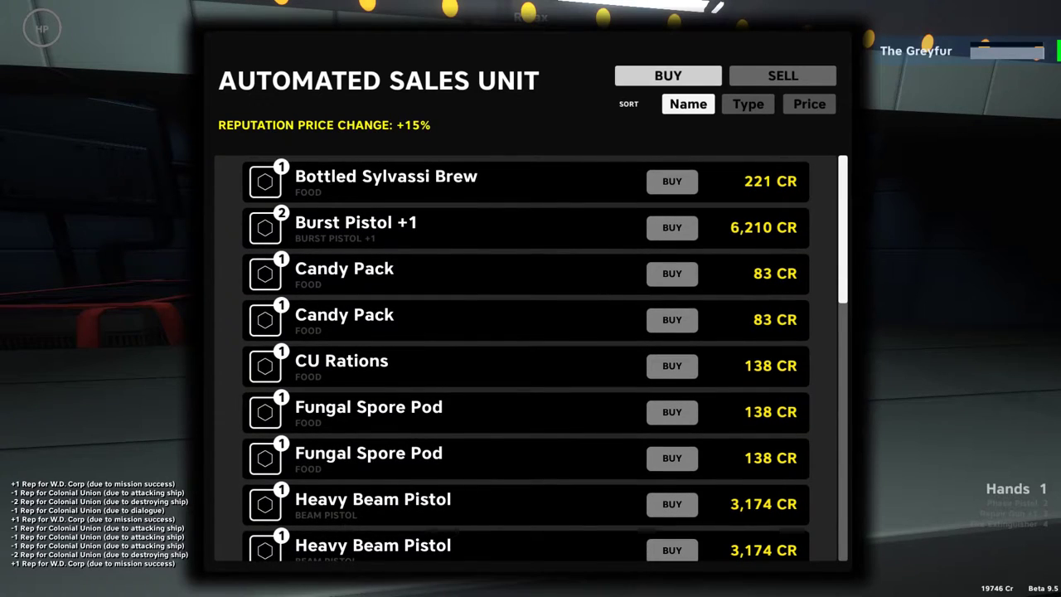
pyautogui.scroll(-5, 526, 356)
pyautogui.scroll(-5, 526, 356)
pyautogui.scroll(-4, 526, 356)
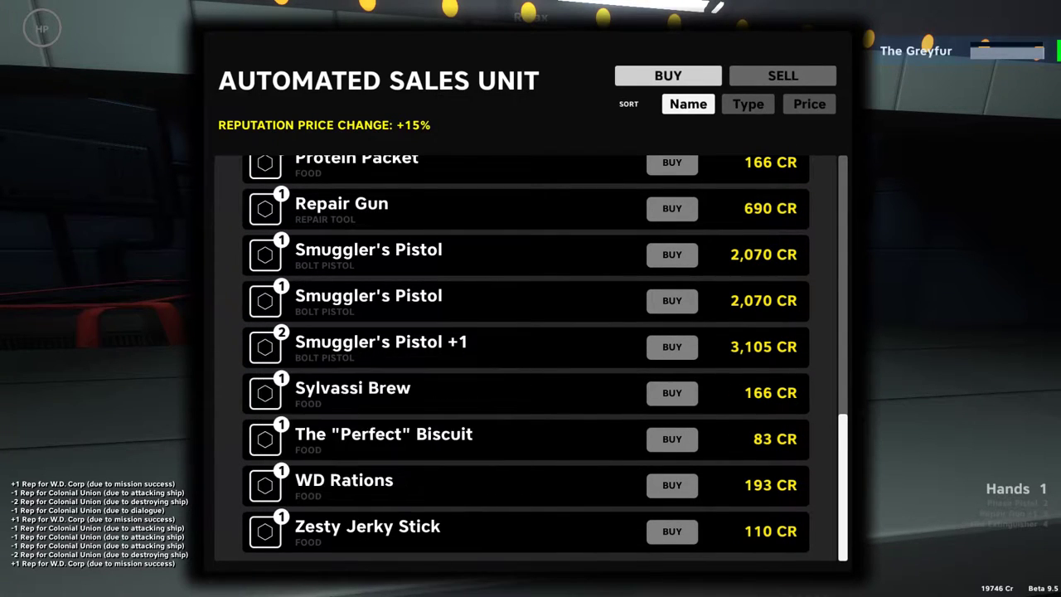
# - Close the shop, teleport to The Greyfur pad, and walk toward Engineering and the Bridge
pyautogui.press('Escape')
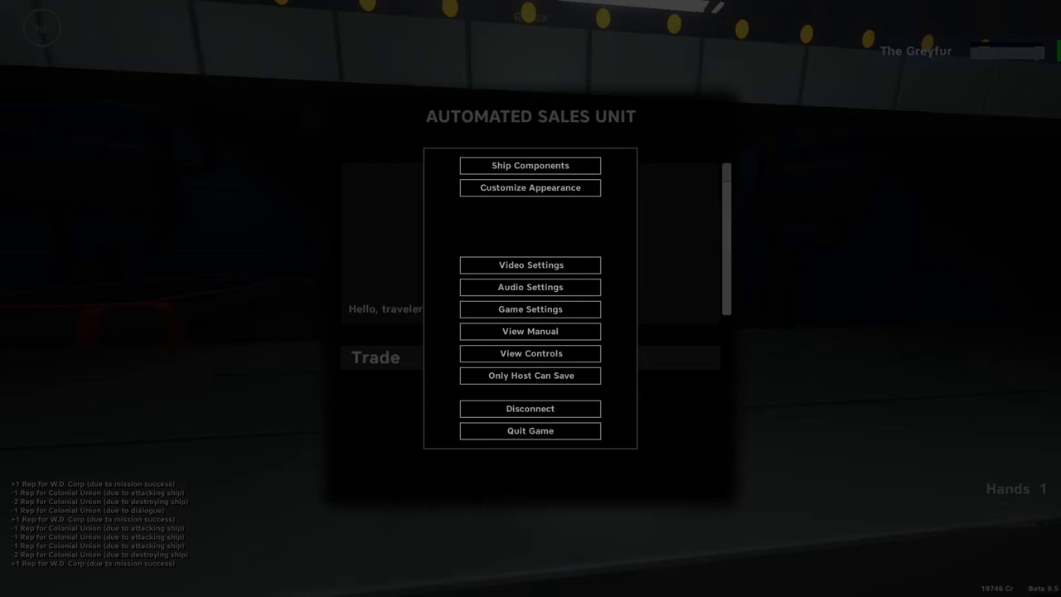
pyautogui.press('Escape')
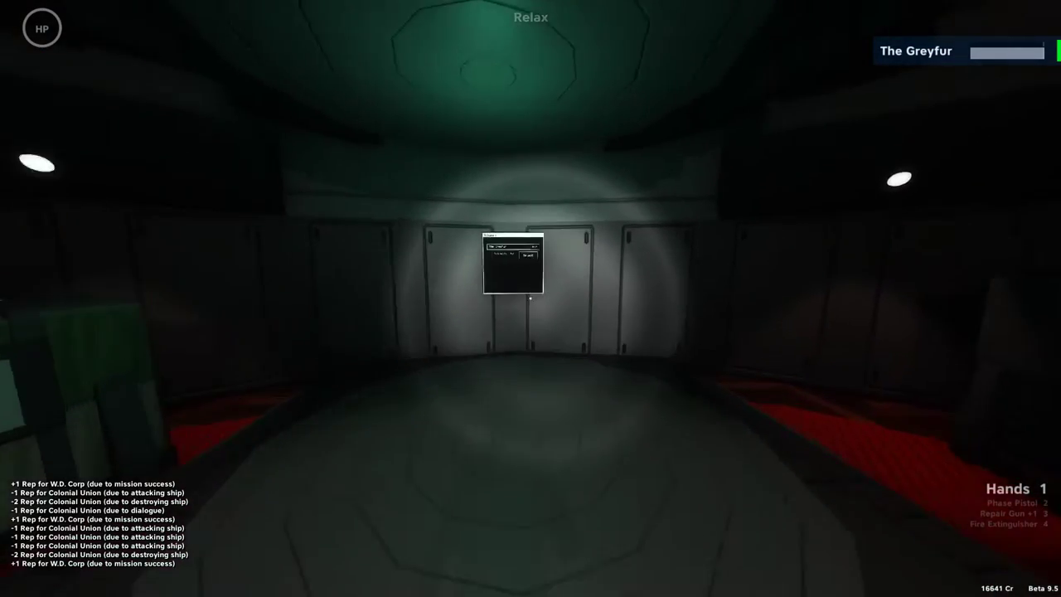
pyautogui.press('r')
pyautogui.click(530, 297)
pyautogui.press('w')
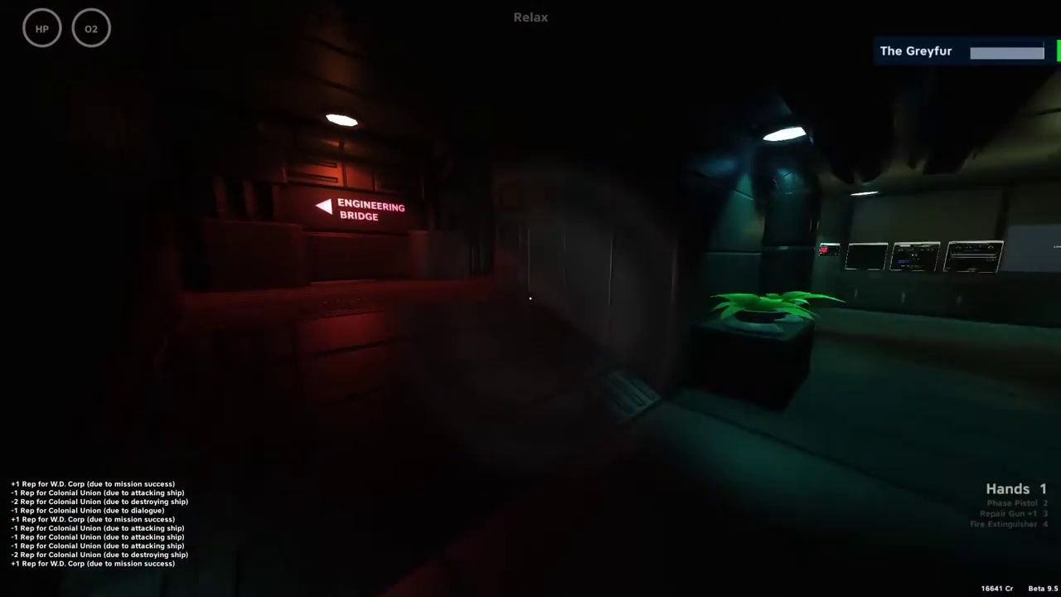
pyautogui.press('w')
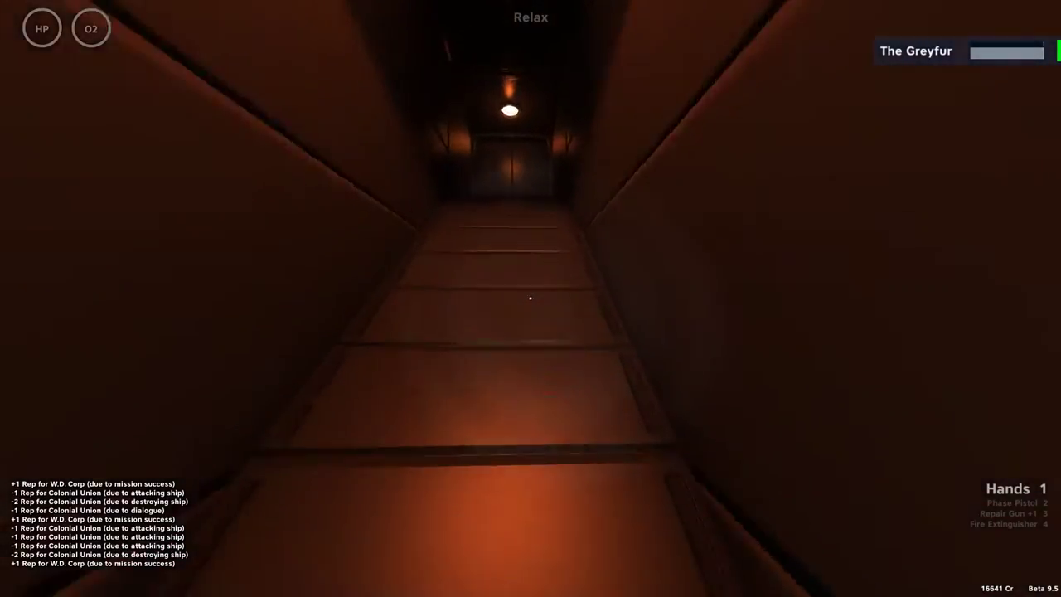
# - Walk to the Bridge doors, checking credits and reputation in the crew overview
pyautogui.press('w')
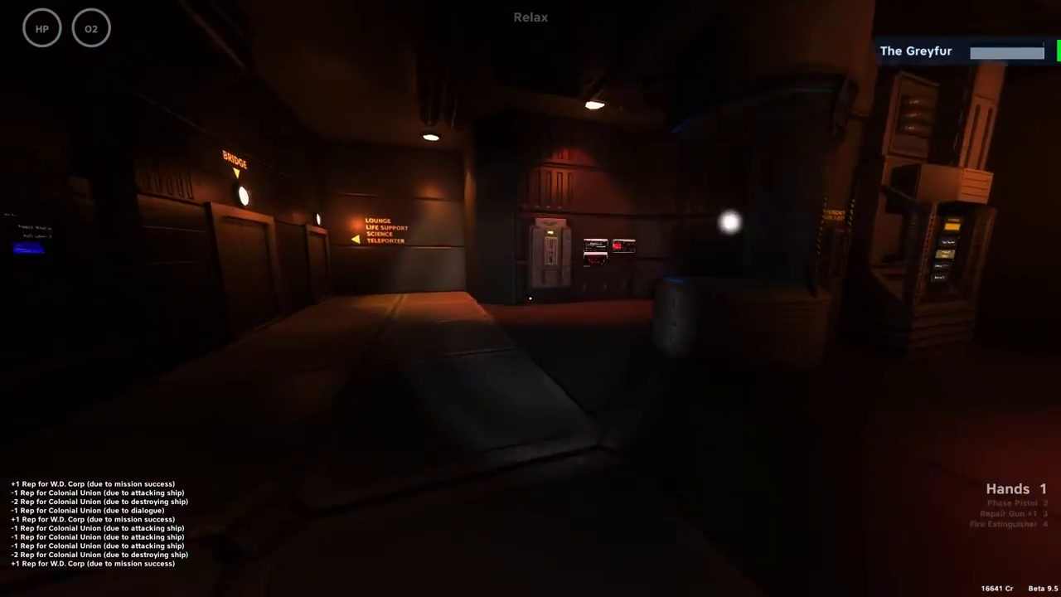
pyautogui.press('Tab')
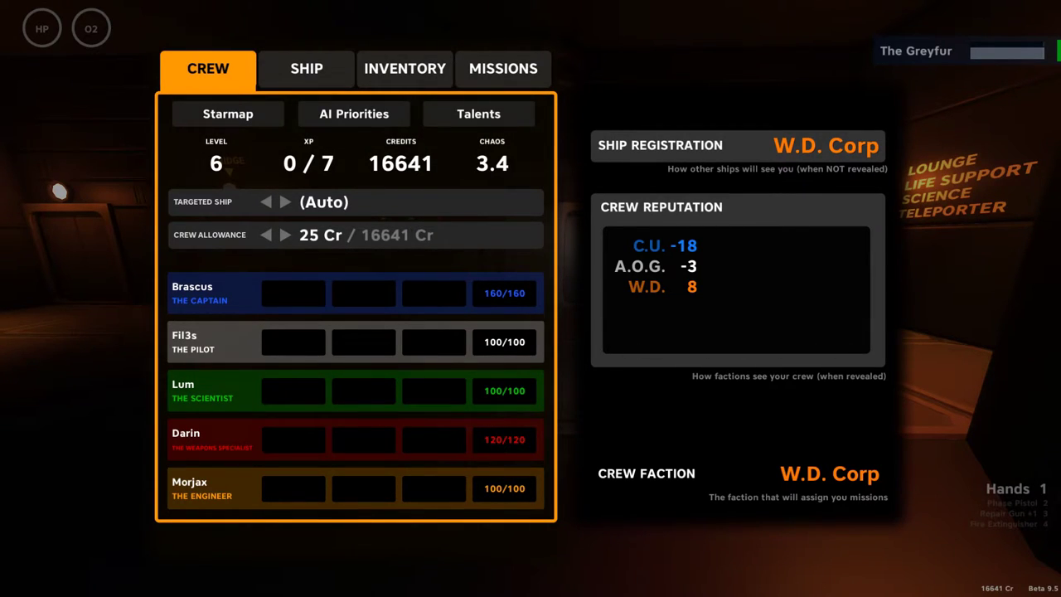
pyautogui.press('Tab')
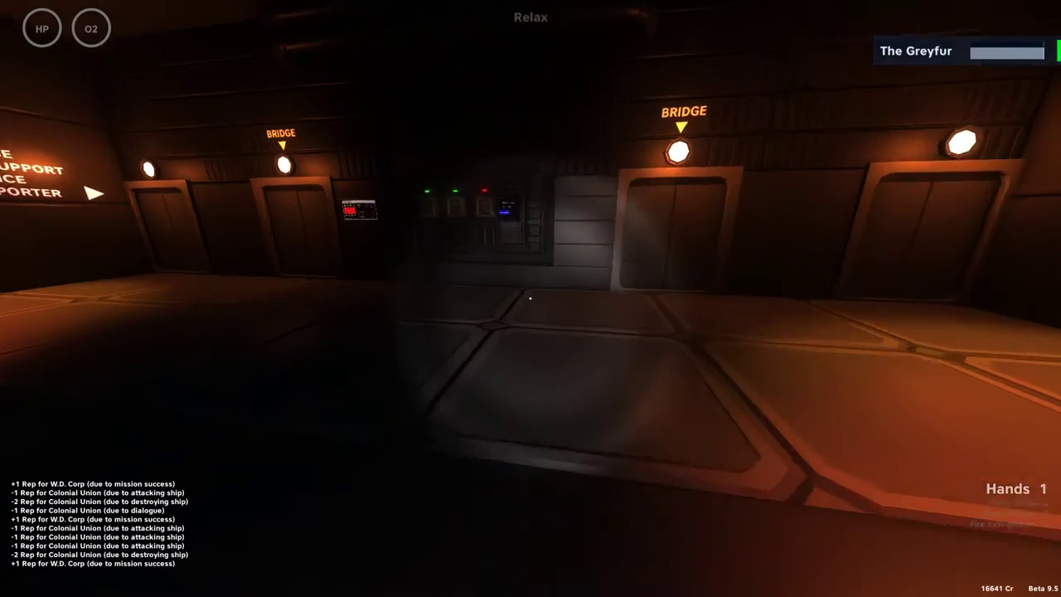
pyautogui.press('w')
pyautogui.press('w')
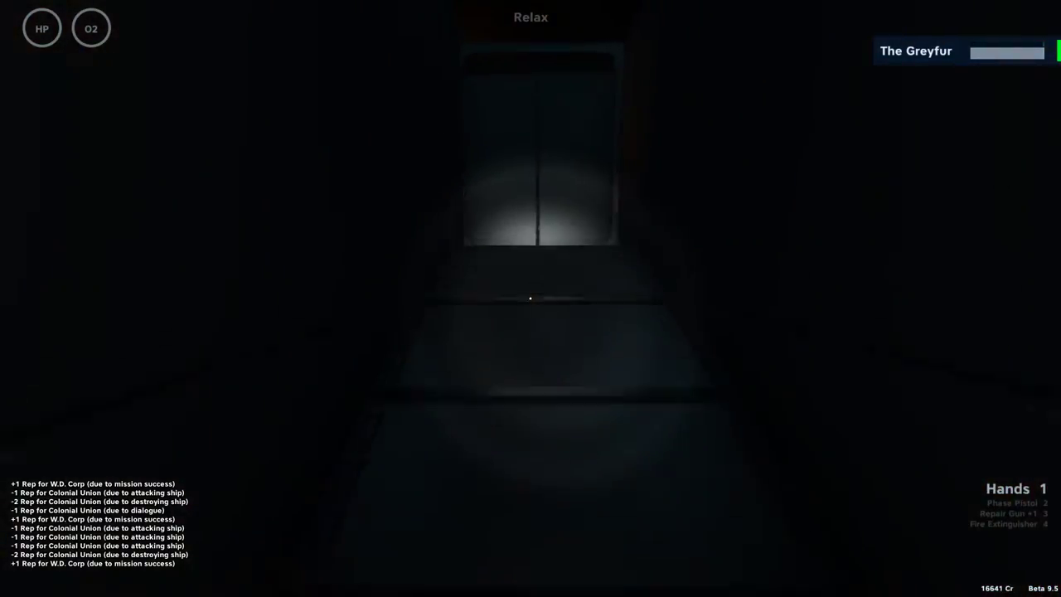
pyautogui.press('w')
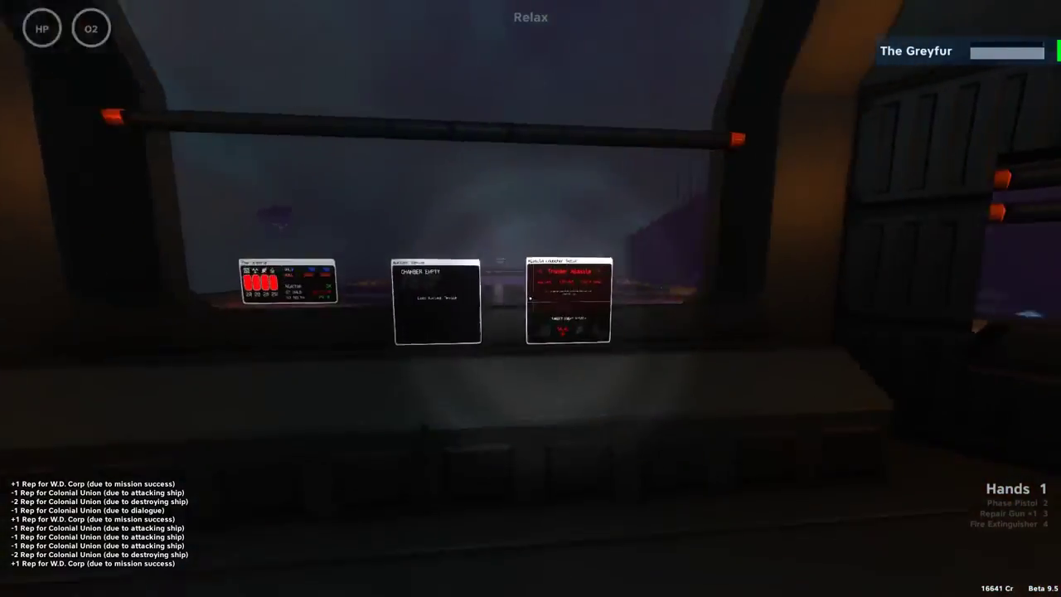
pyautogui.press('w')
pyautogui.press('Tab')
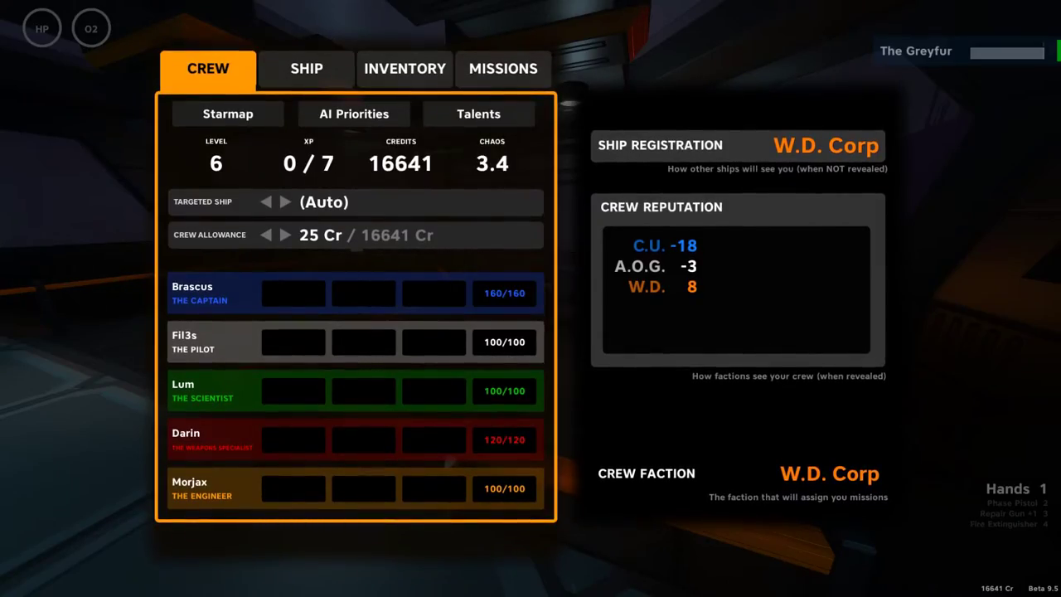
pyautogui.press('Tab')
# - Walk through Engineering onto the bridge and reopen the crew overview showing W.D. Corp reputation 8
pyautogui.press('w')
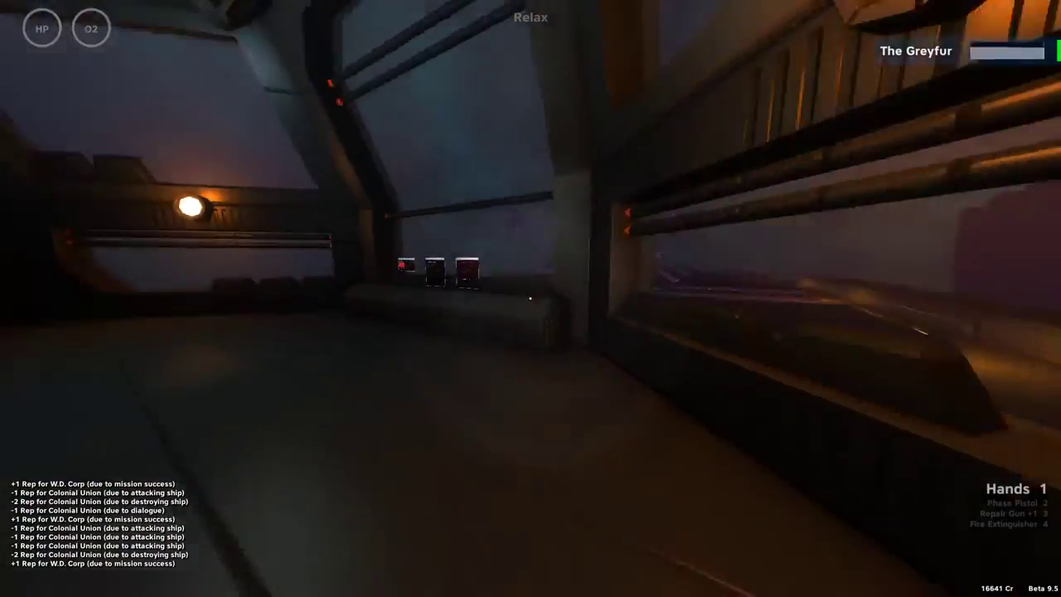
pyautogui.press('w')
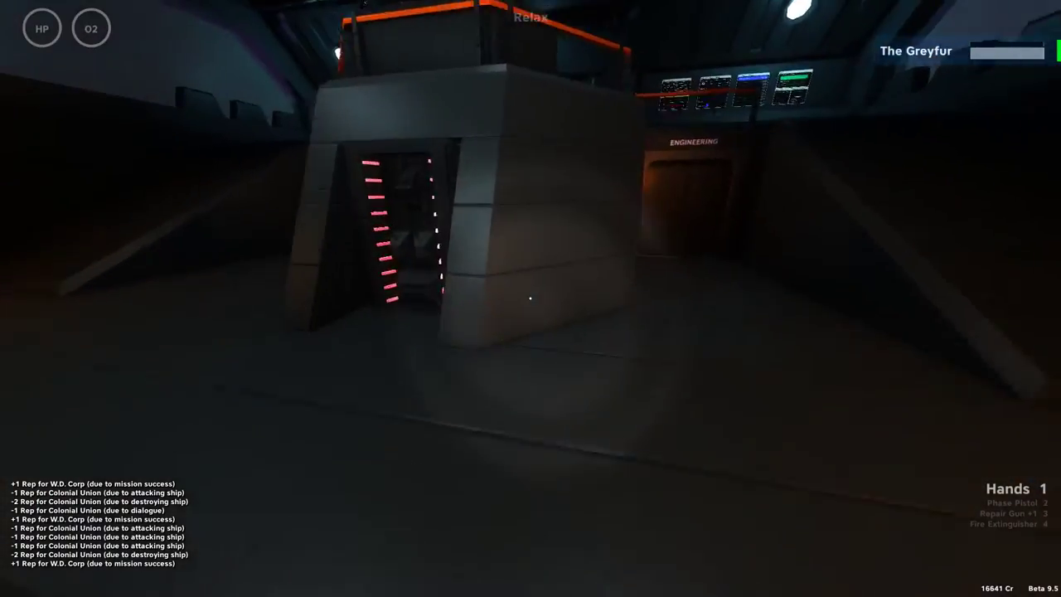
pyautogui.press('w')
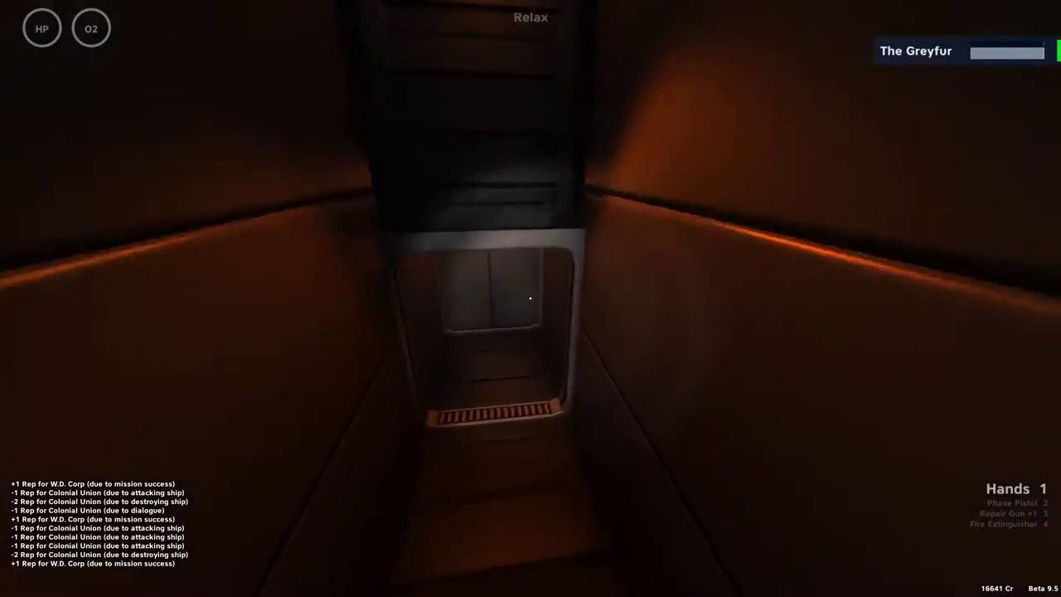
pyautogui.press('w')
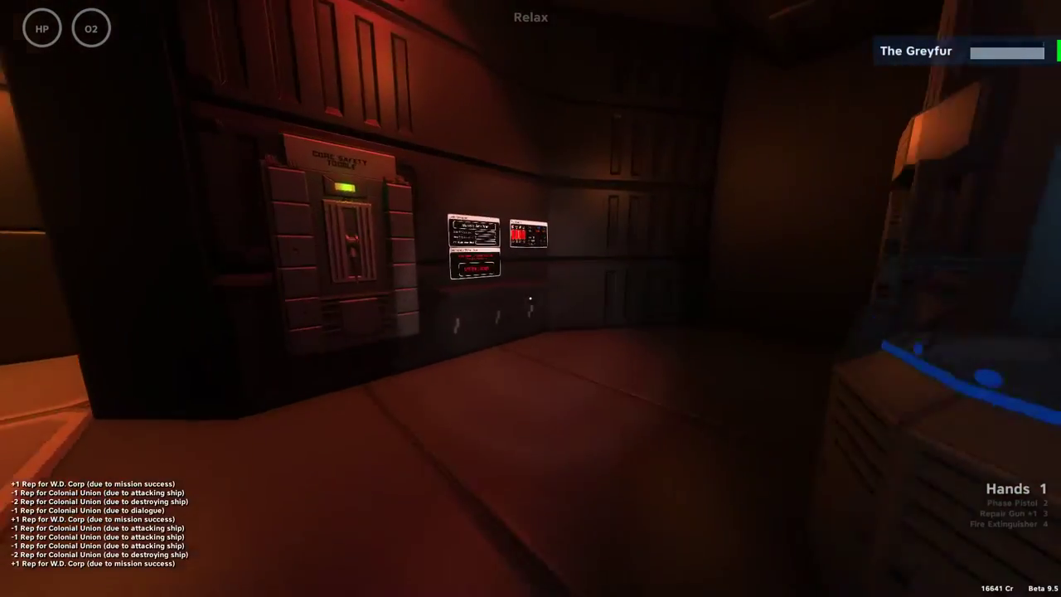
pyautogui.press('Tab')
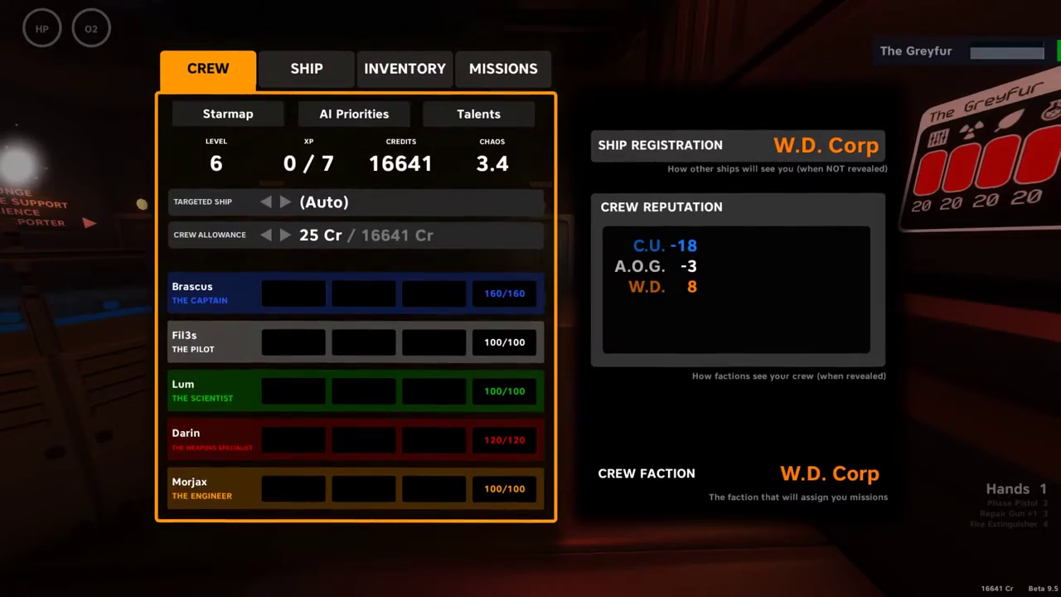
pyautogui.press('Tab')
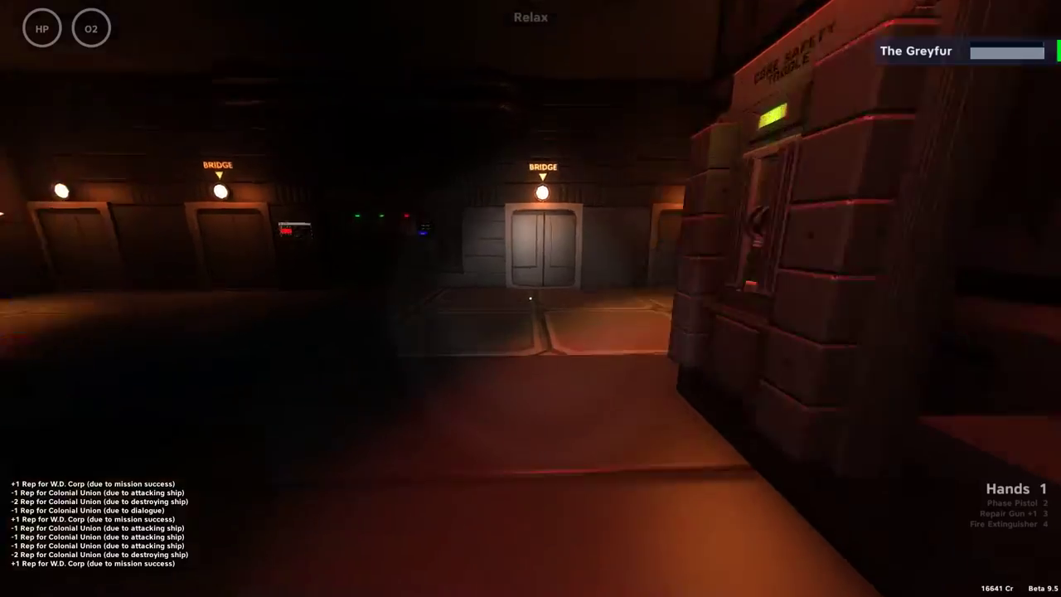
pyautogui.press('w')
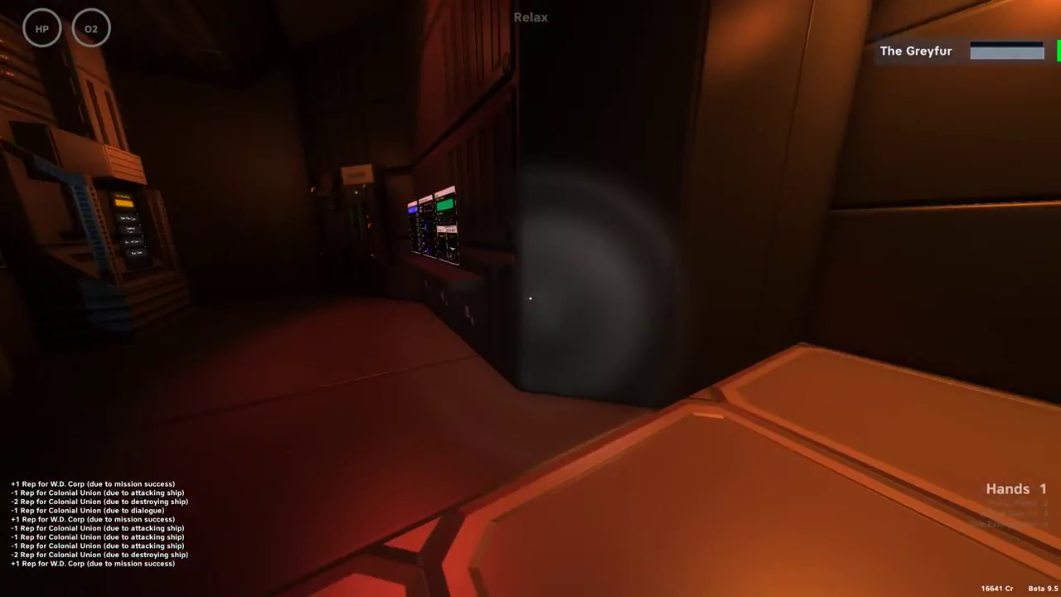
pyautogui.press('w')
pyautogui.press('w')
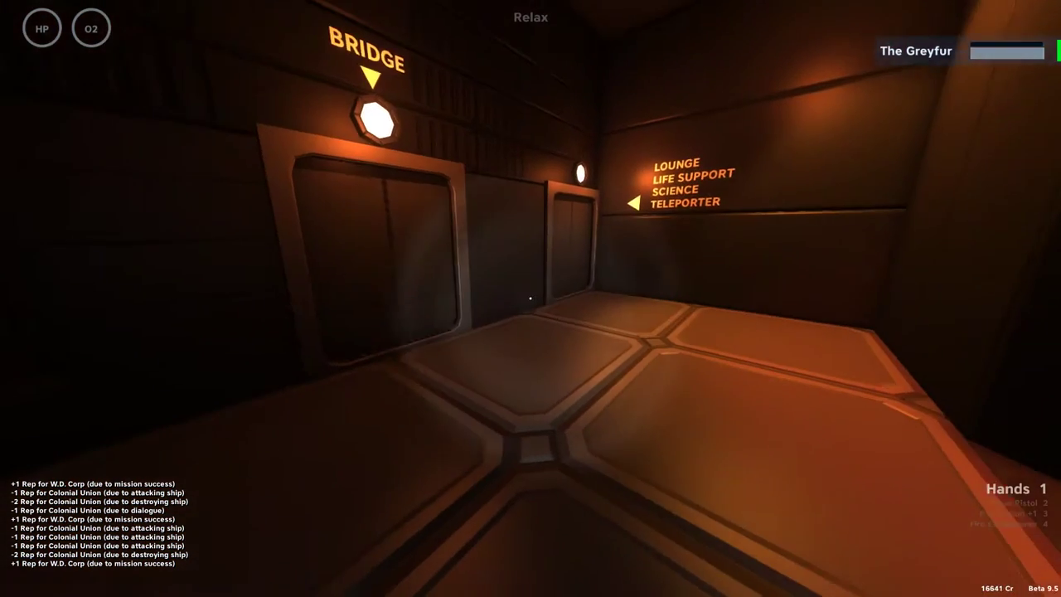
pyautogui.press('Tab')
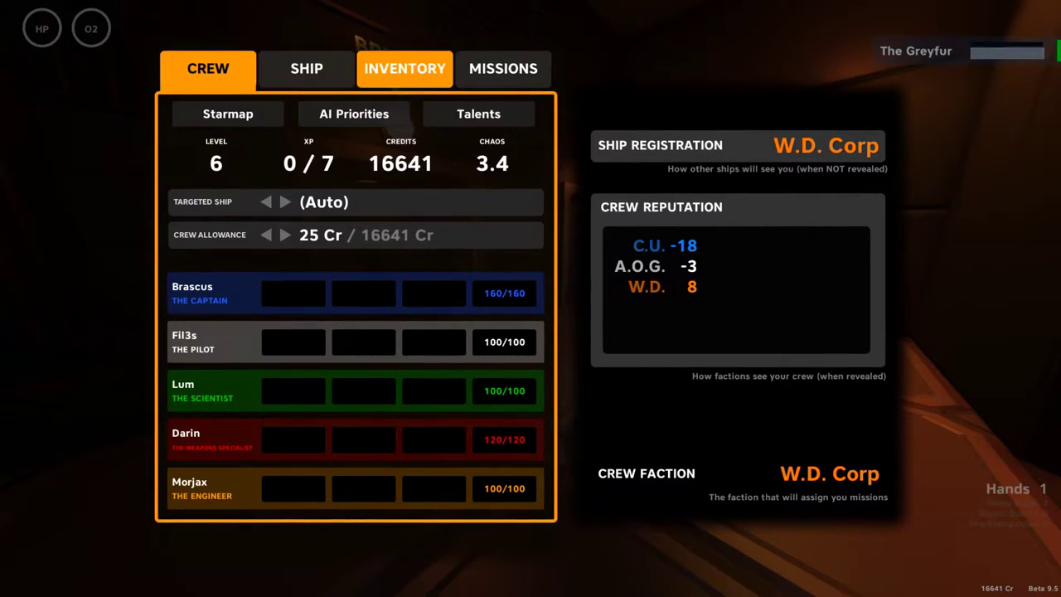
# - View the inventory equipment list, then walk the corridor back to the bridge door
pyautogui.click(405, 68)
pyautogui.press('Tab')
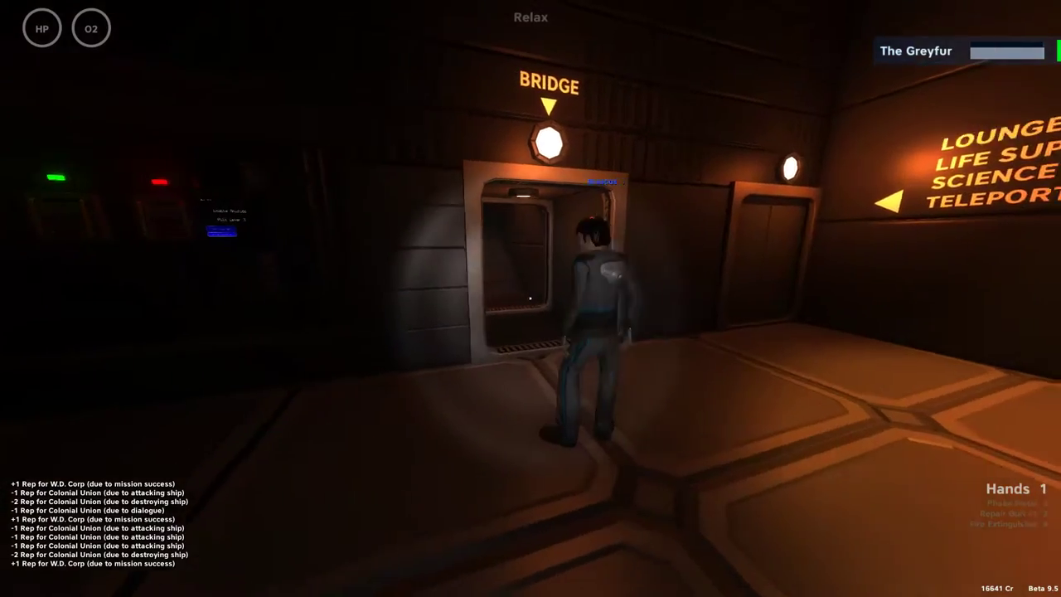
pyautogui.press('w')
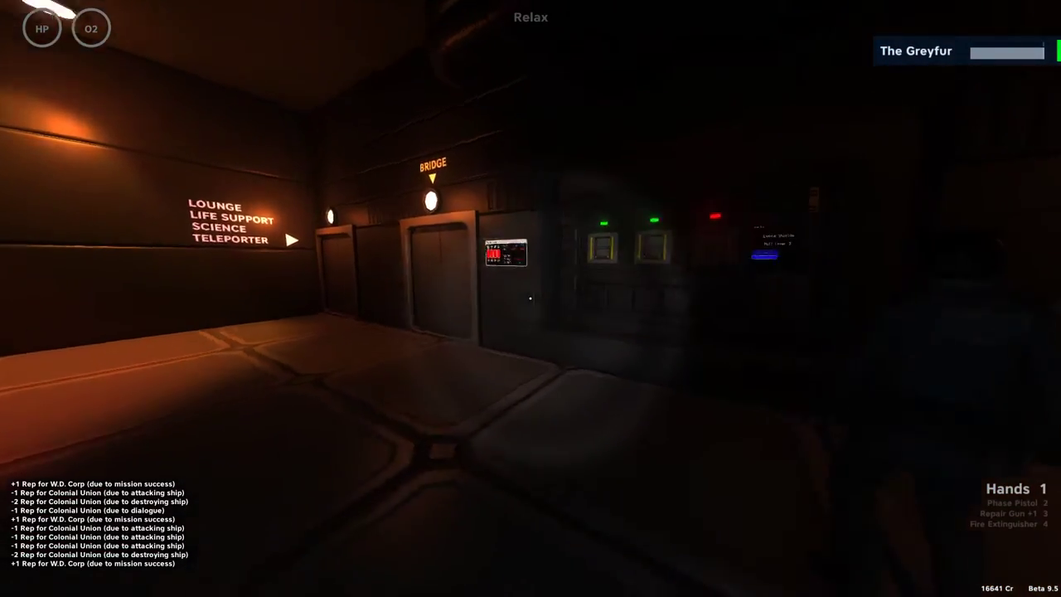
pyautogui.press('w')
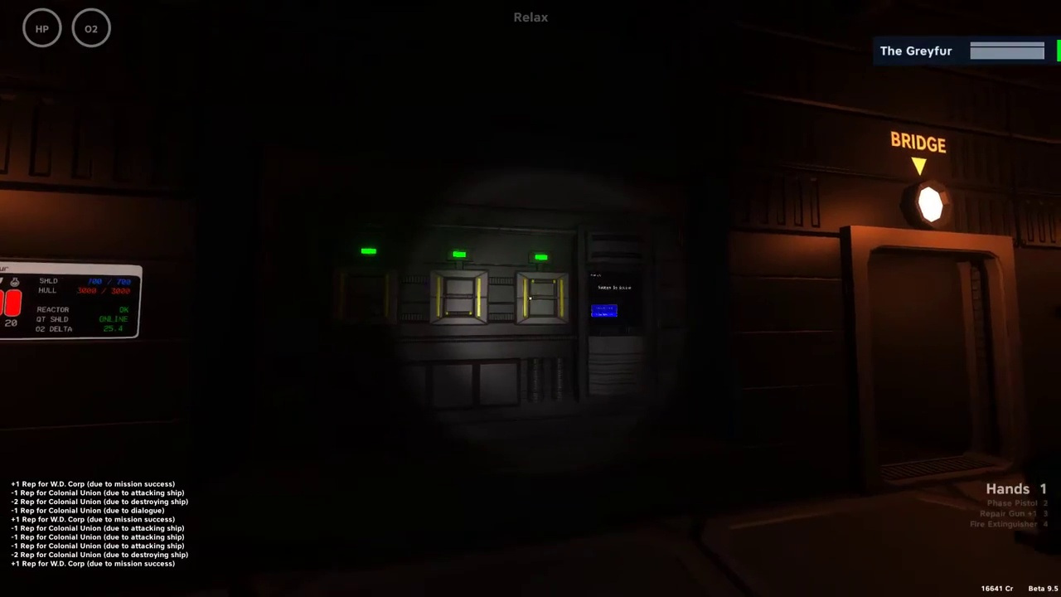
pyautogui.press('w')
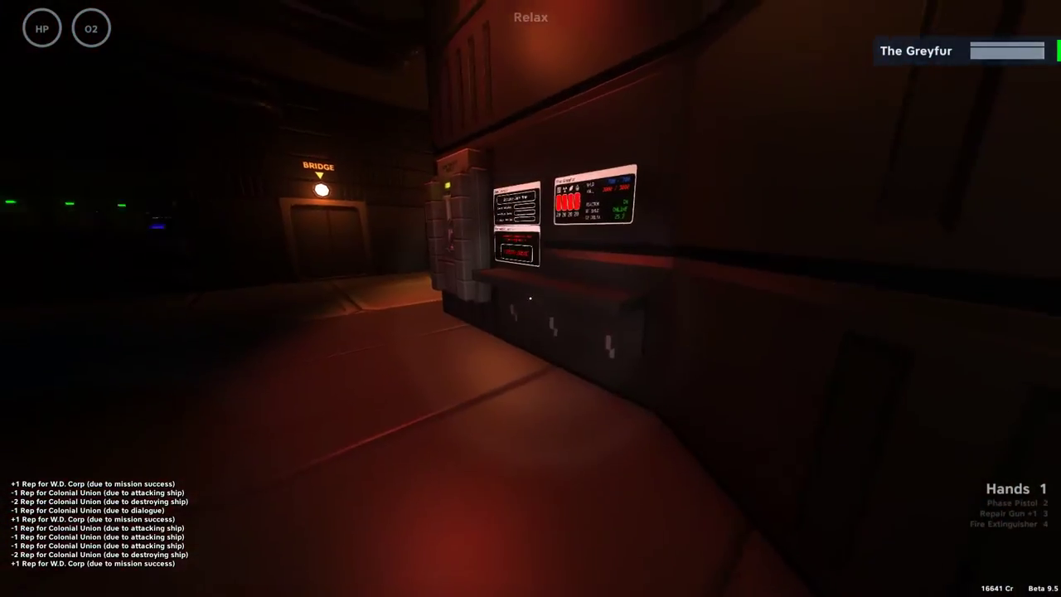
pyautogui.press('w')
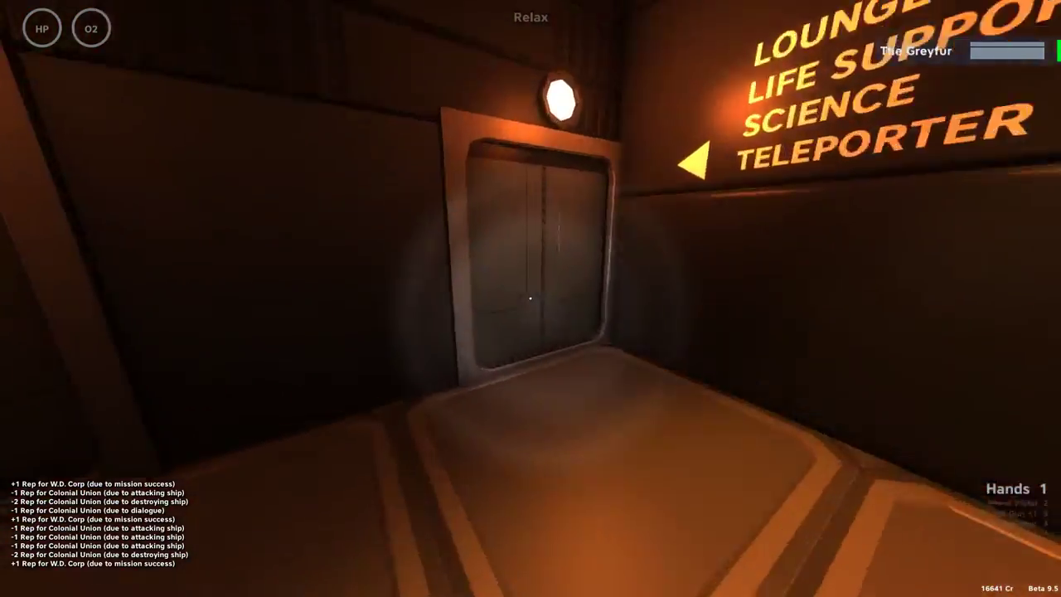
# - Run through the red and purple corridors and drop through the floor hatch into space
pyautogui.press('w')
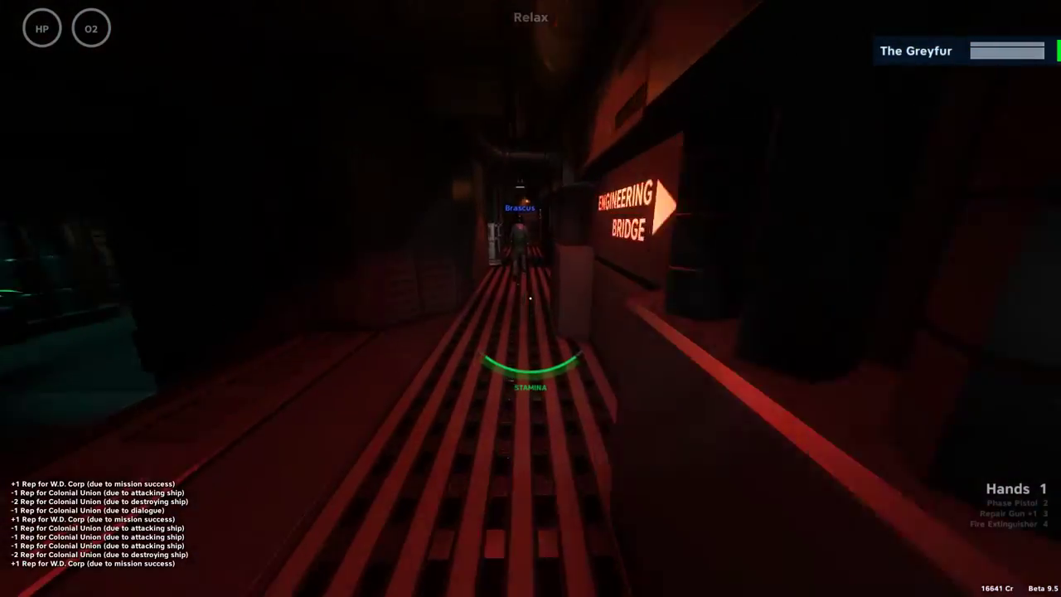
pyautogui.press('w')
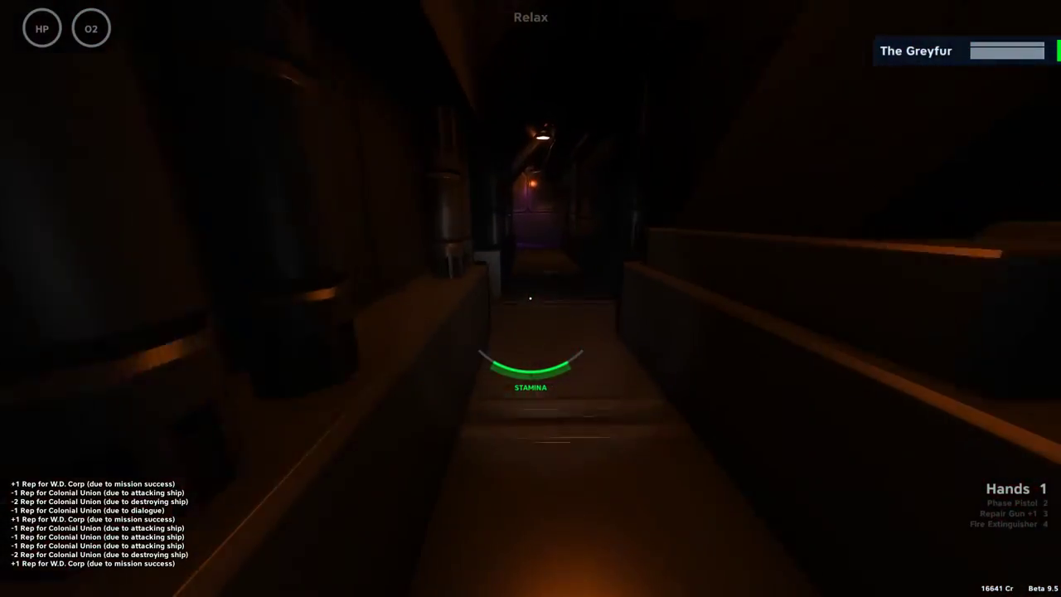
pyautogui.press('w')
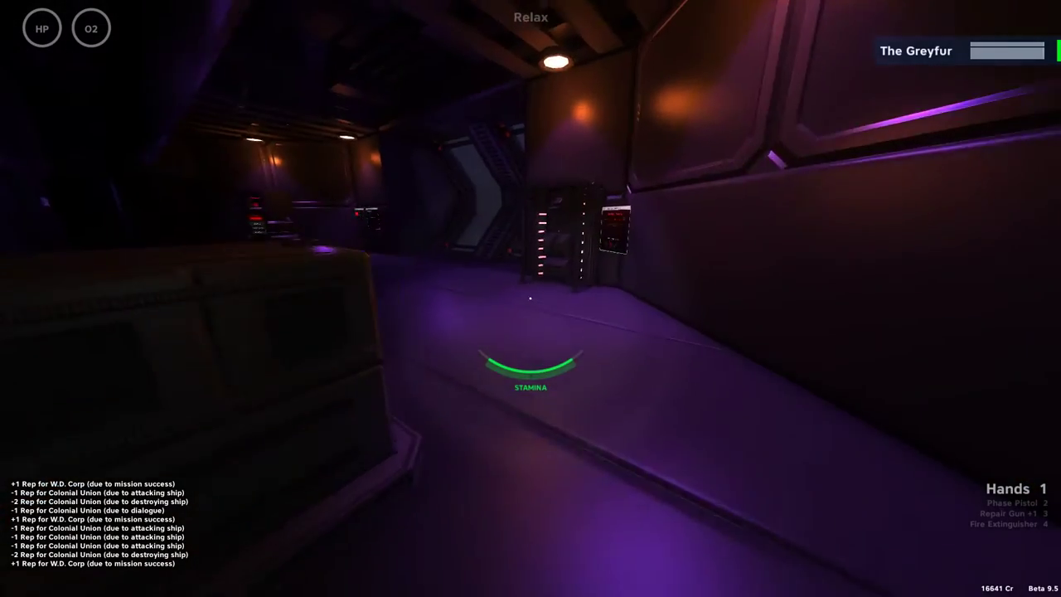
pyautogui.press('w')
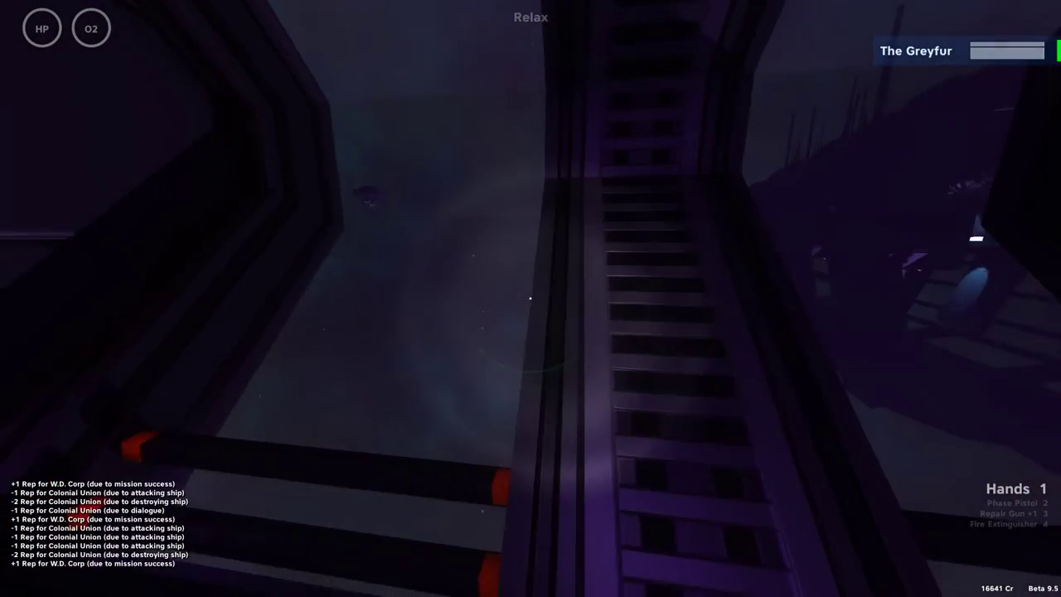
pyautogui.press('w')
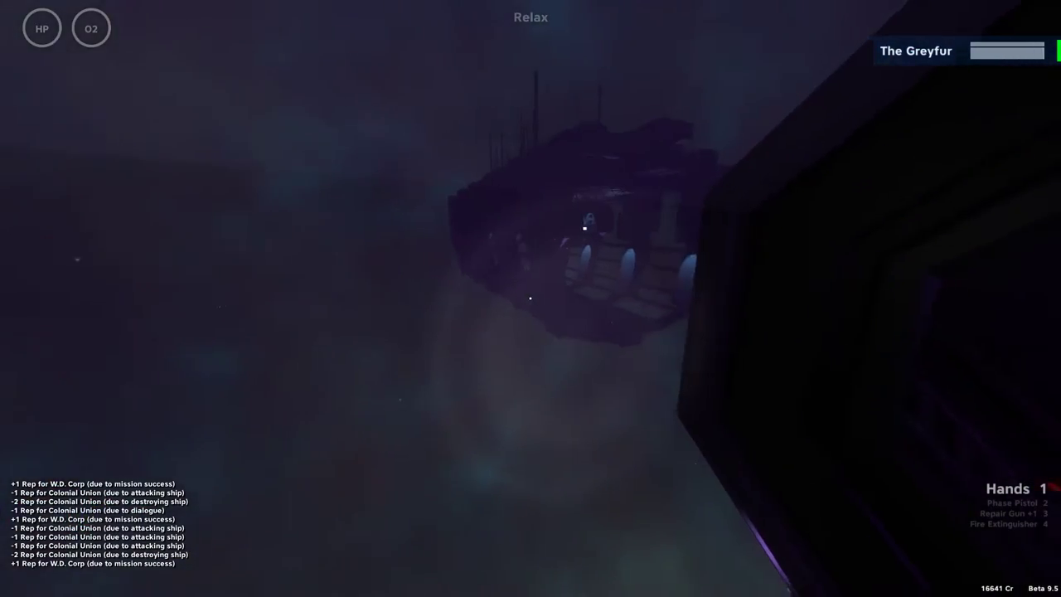
pyautogui.press('w')
pyautogui.press('w')
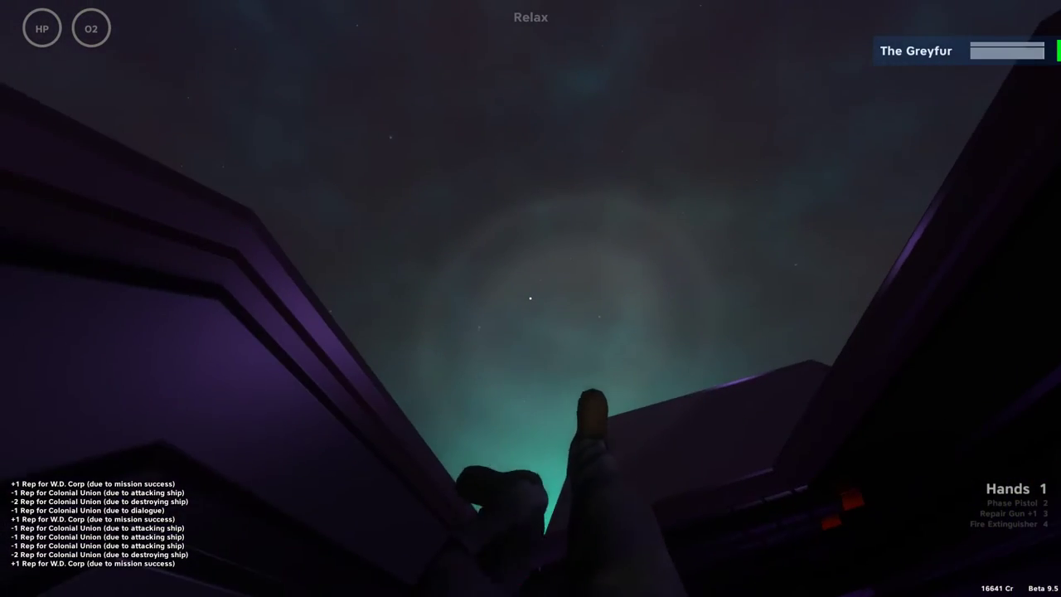
pyautogui.press('w')
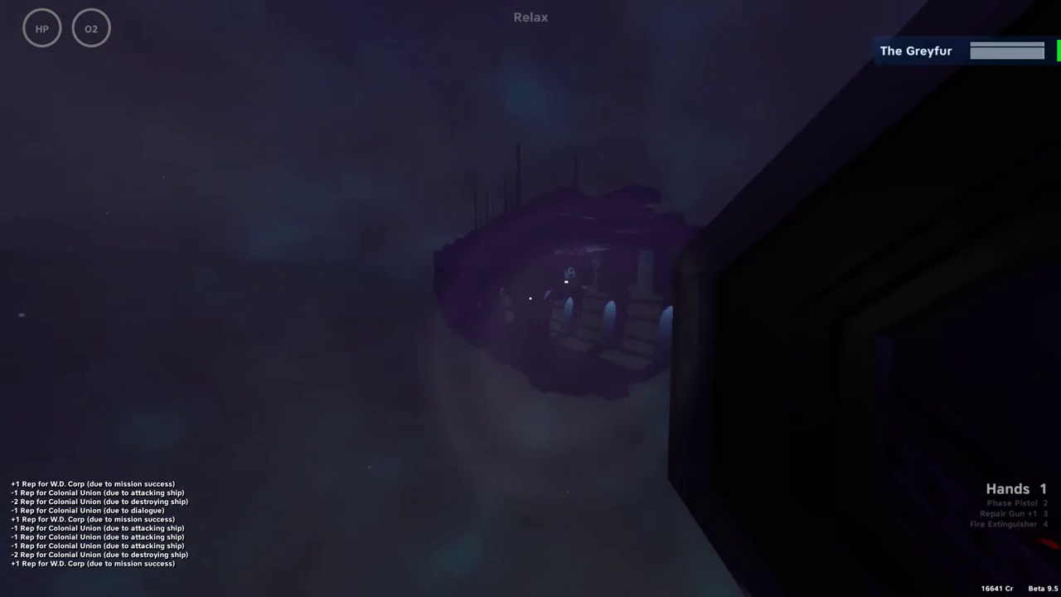
pyautogui.press('w')
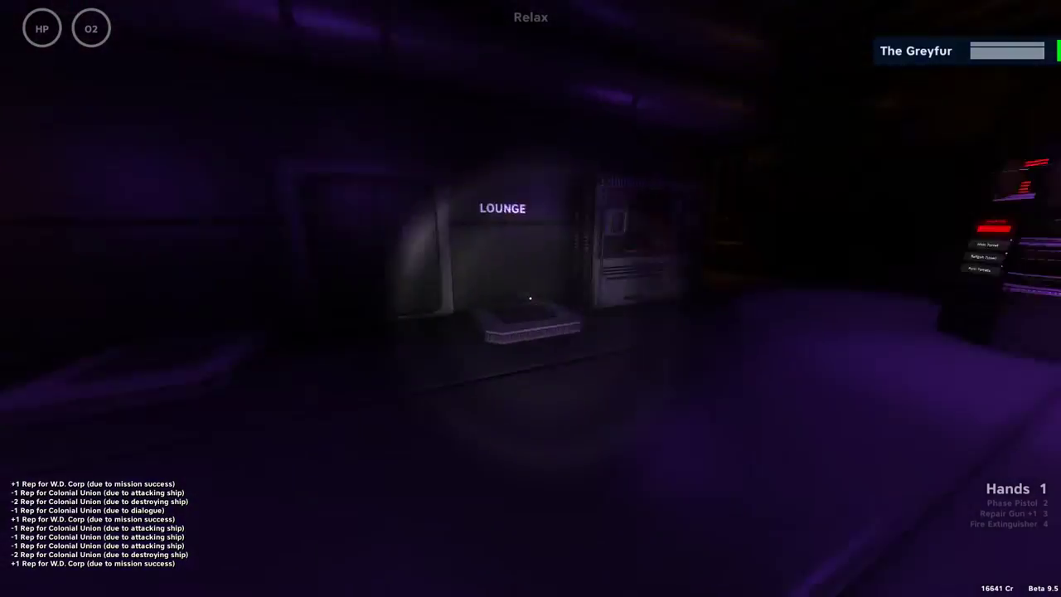
# - Run back inside through the dark corridor and onto the bridge toward its consoles
pyautogui.hotkey('shift', 'w')
pyautogui.hotkey('shift', 'w')
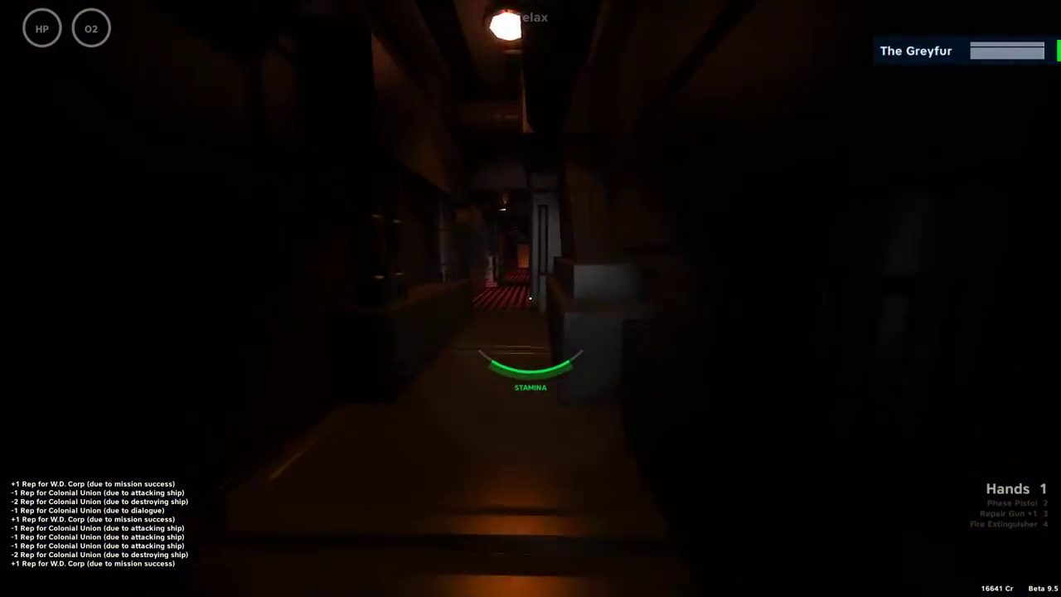
pyautogui.hotkey('shift', 'w')
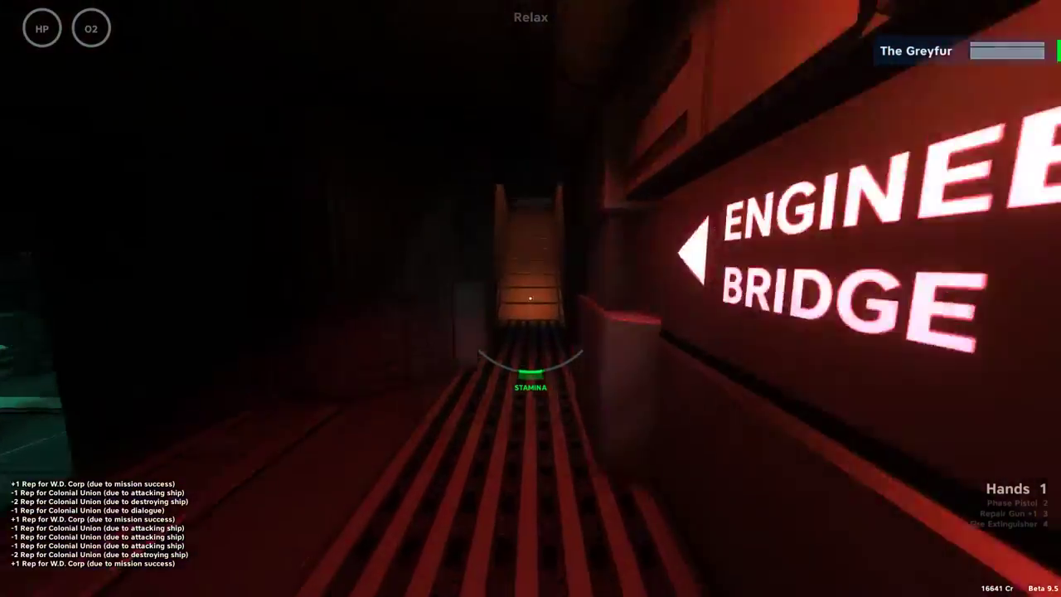
pyautogui.press('w')
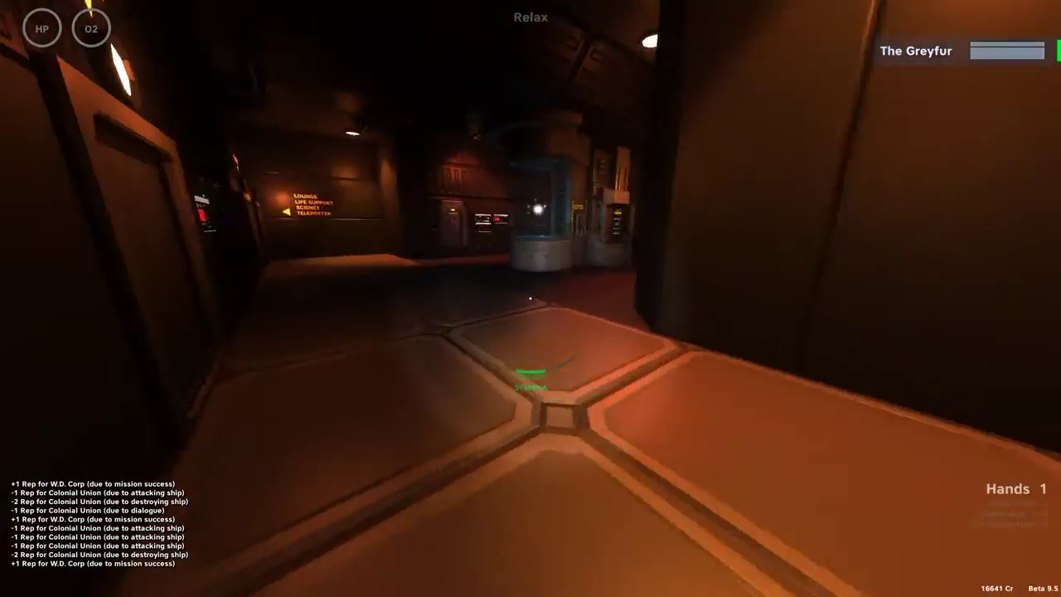
pyautogui.press('w')
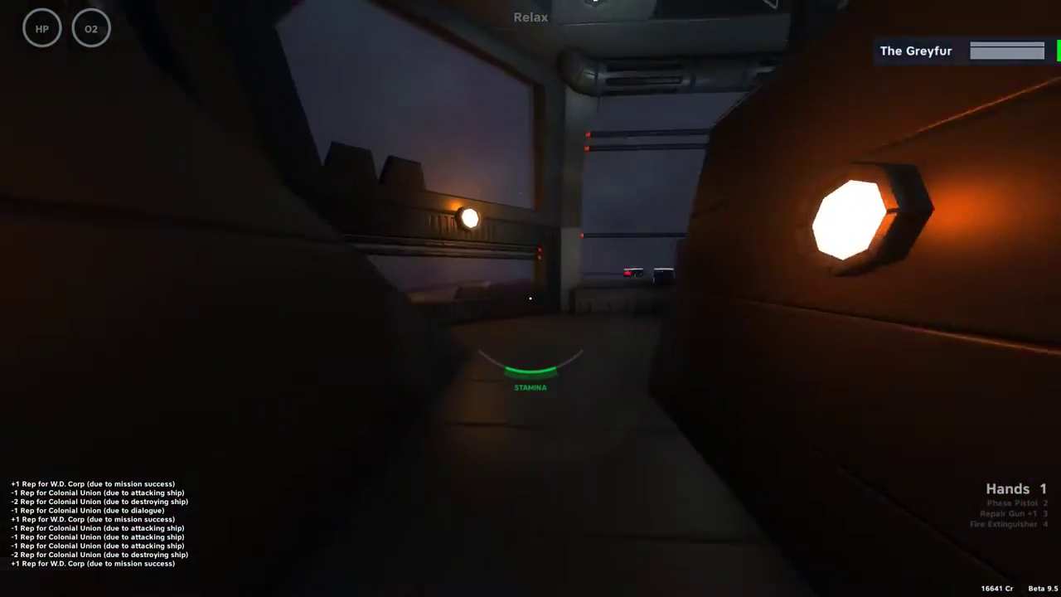
pyautogui.press('w')
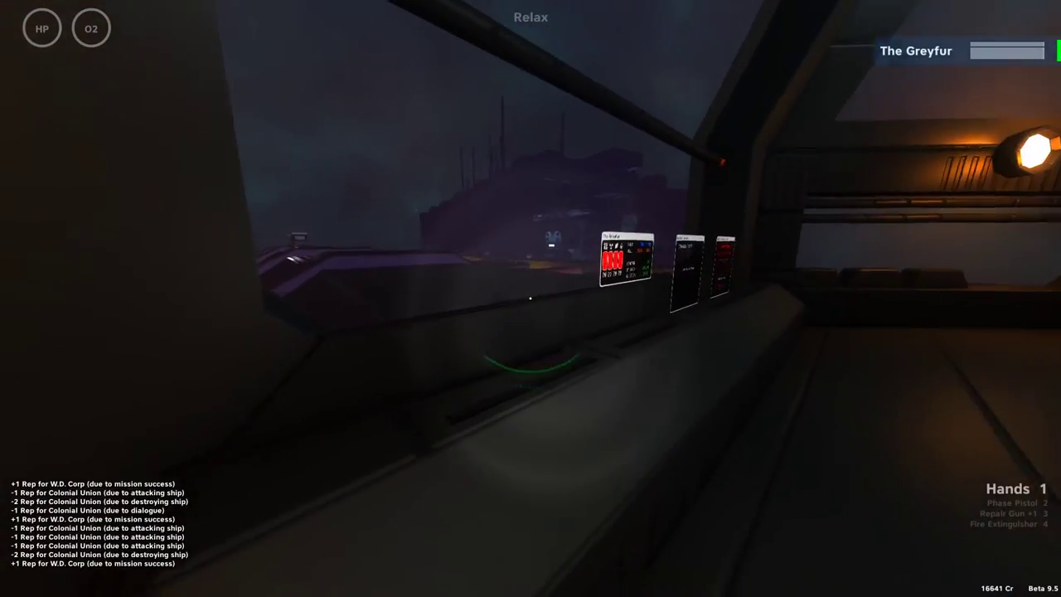
# - Circle the bridge window console, screenshot the neighbouring ship, and head to Engineering's door
pyautogui.press('w')
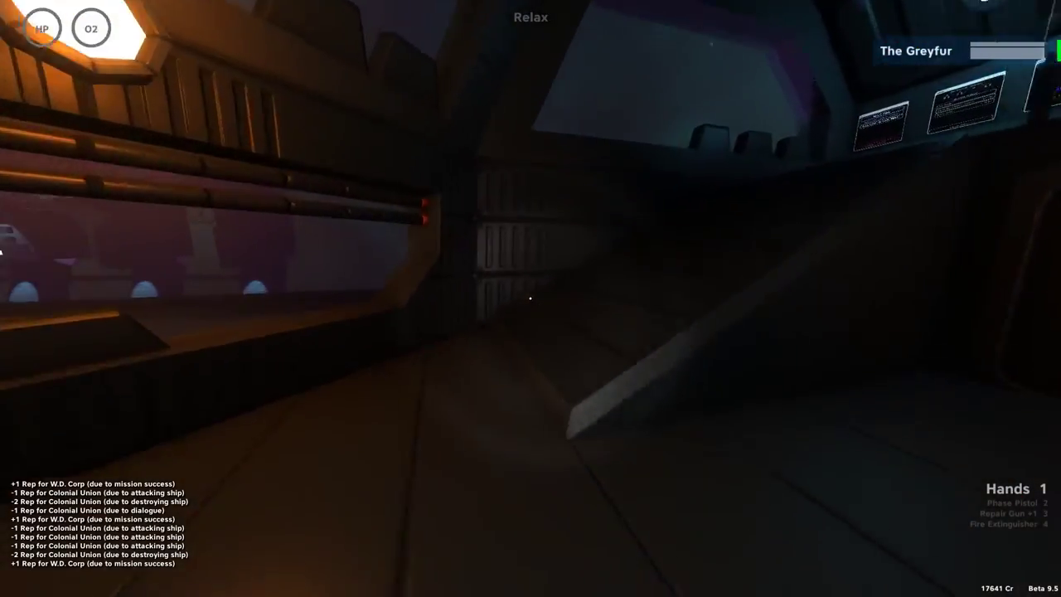
pyautogui.press('w')
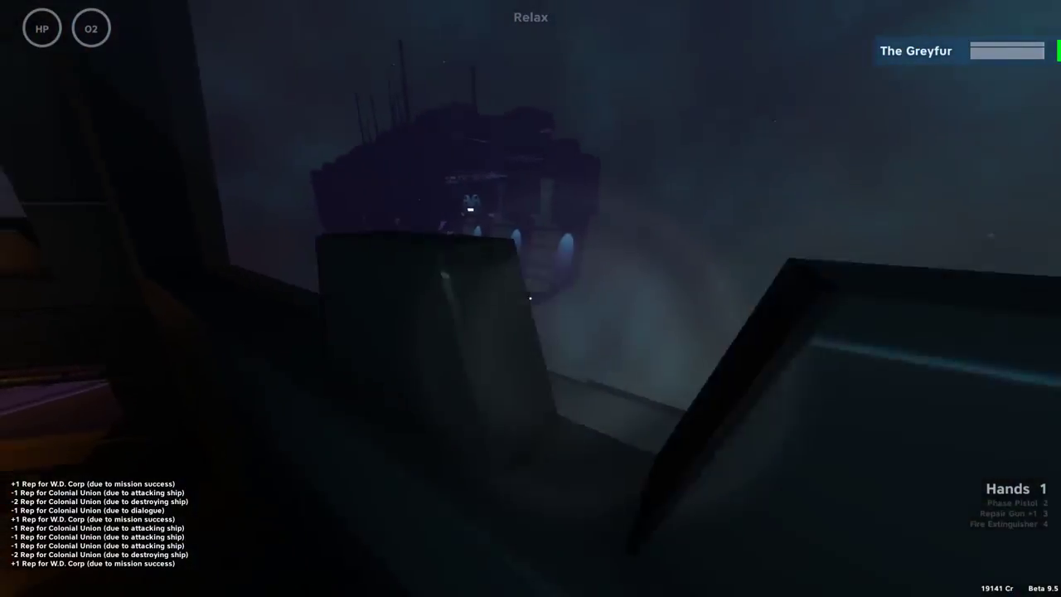
pyautogui.press('w')
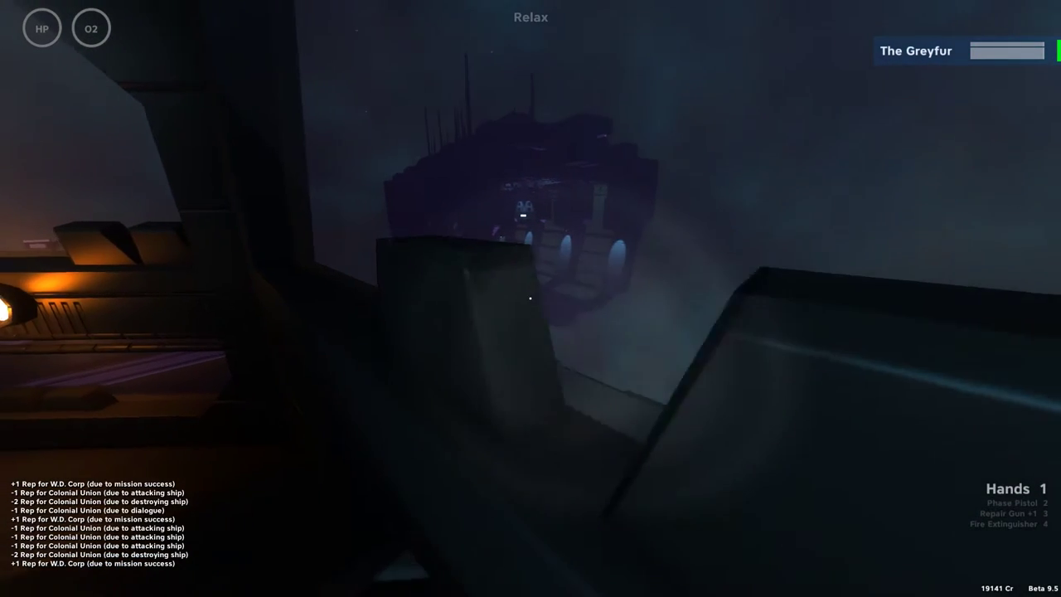
pyautogui.press('s')
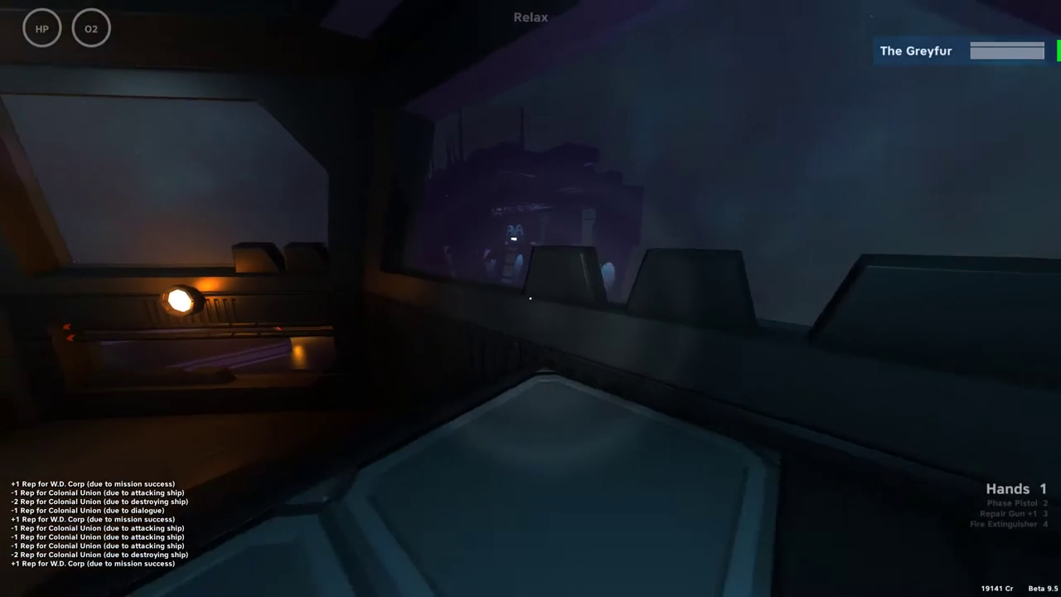
pyautogui.press('w')
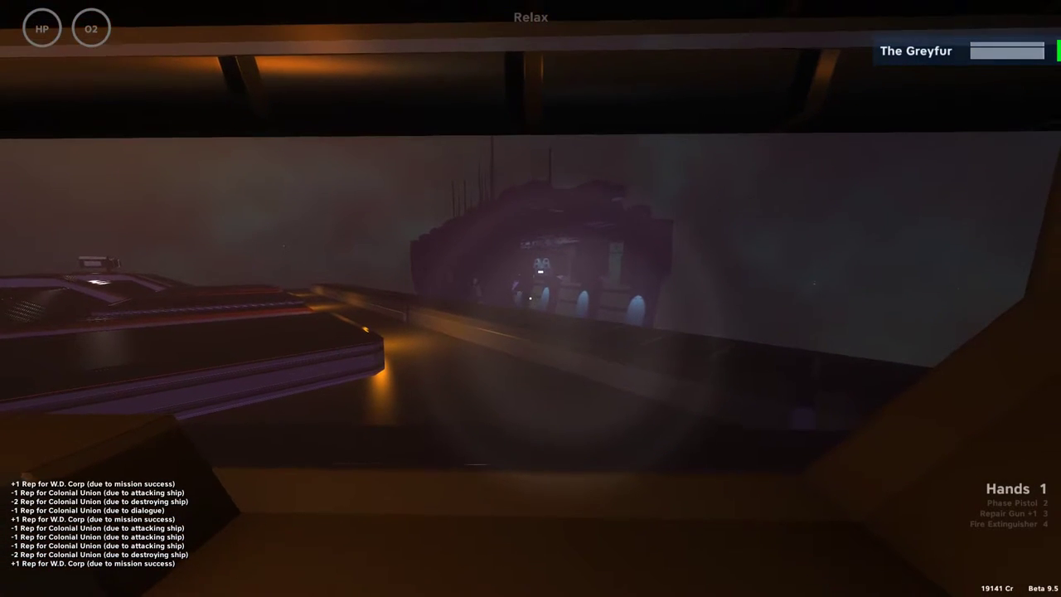
pyautogui.press('w')
pyautogui.press('F12')
# - Walk through Engineering, the red and purple corridors and ladder shaft into the crew quarters
pyautogui.press('w')
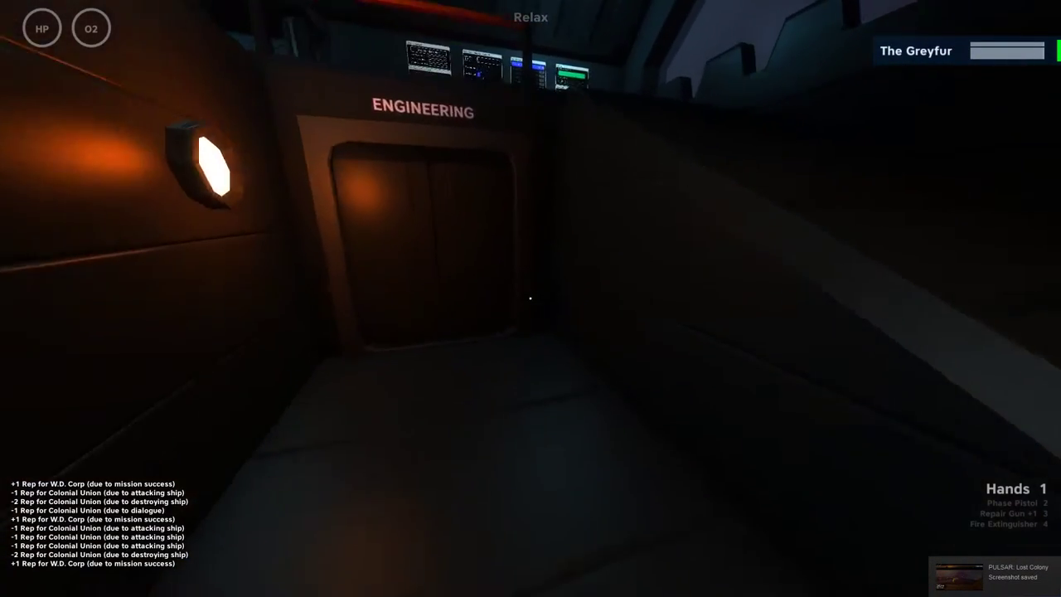
pyautogui.press('w')
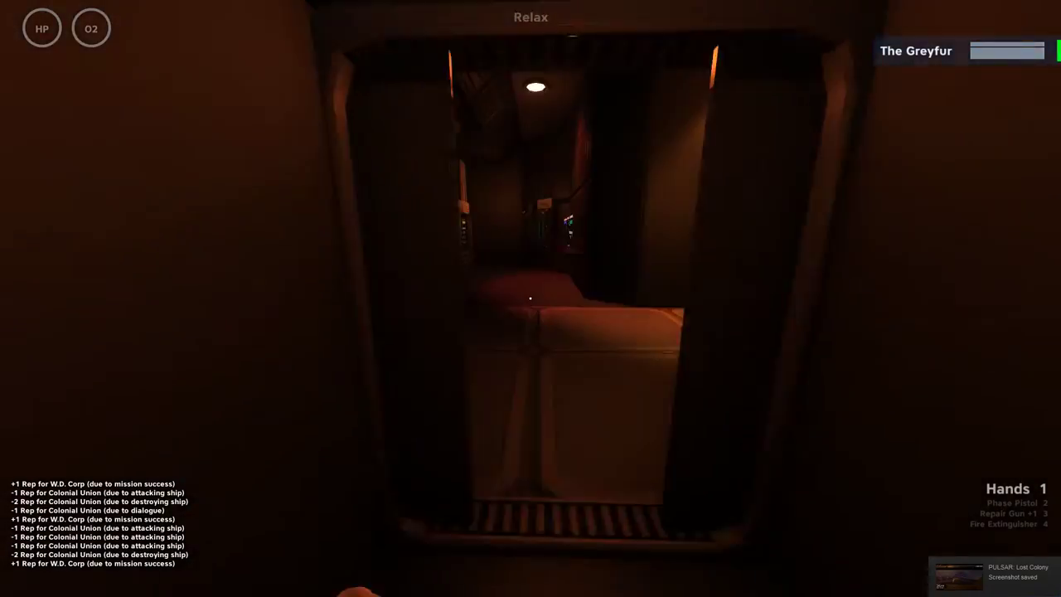
pyautogui.press('w')
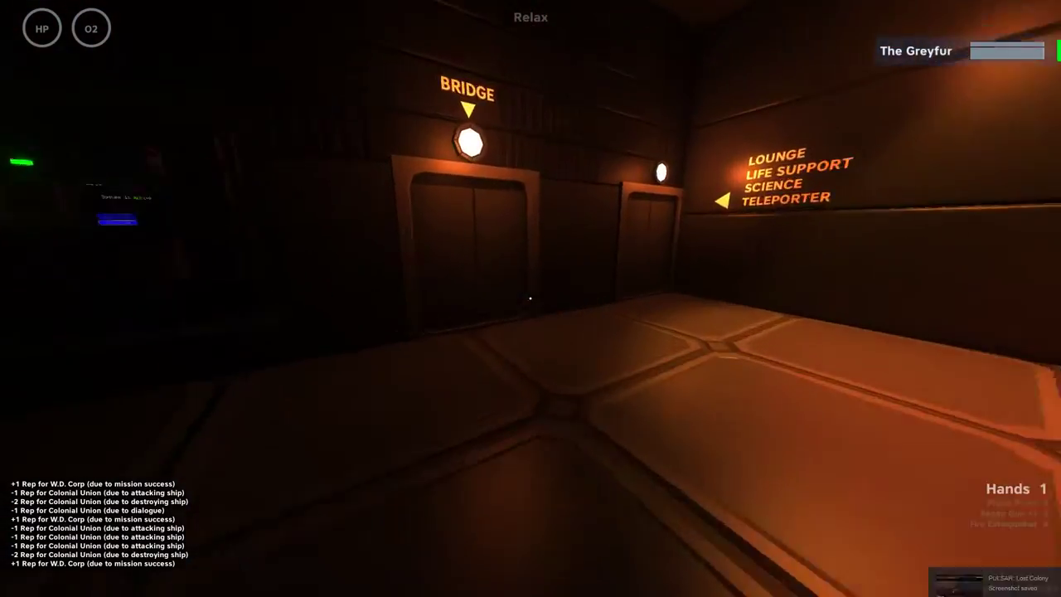
pyautogui.press('w')
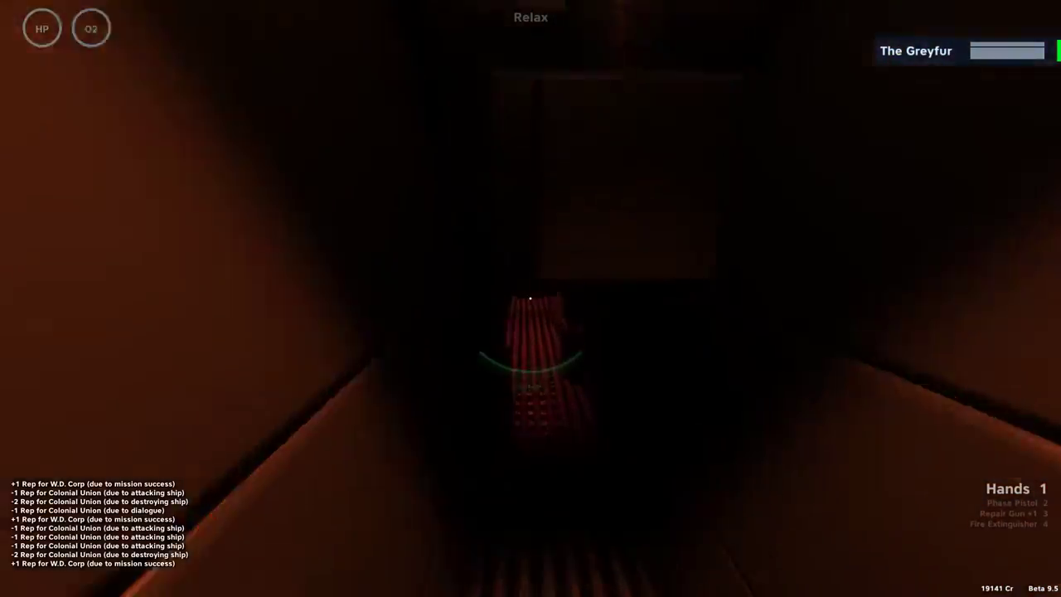
pyautogui.press('w')
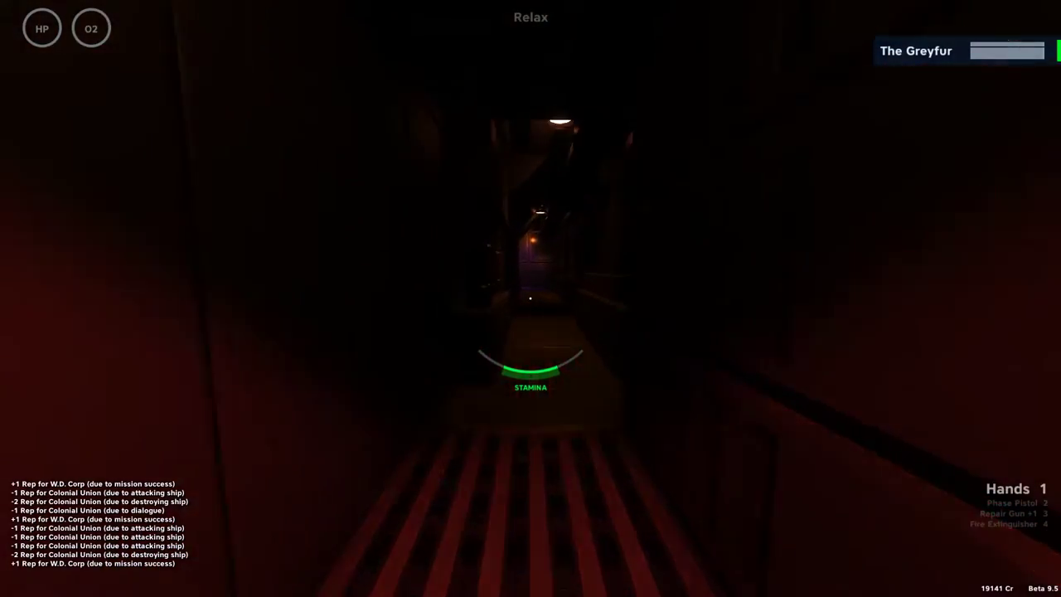
pyautogui.press('w')
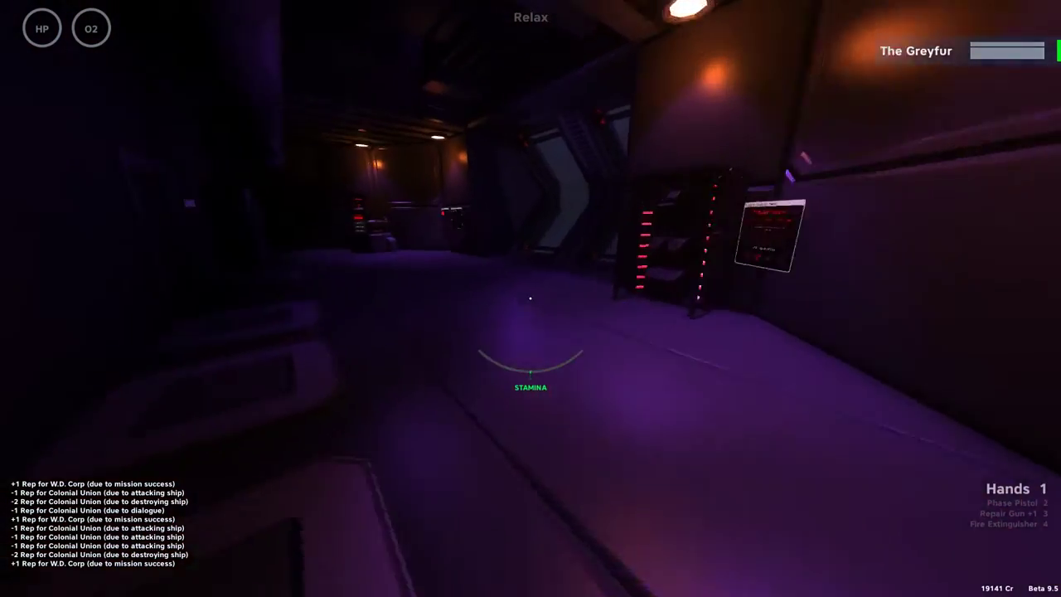
pyautogui.press('w')
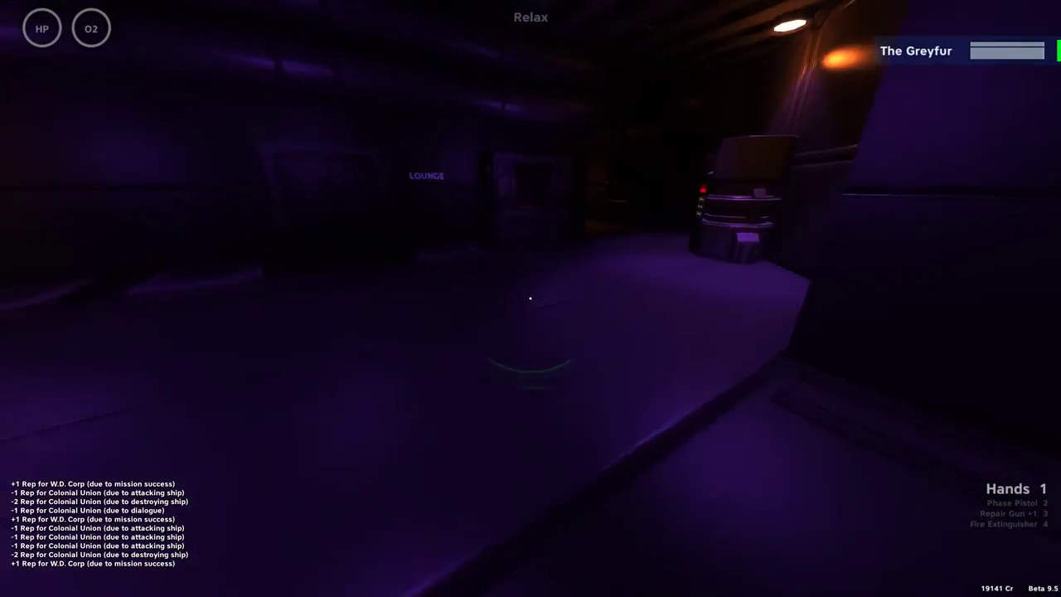
pyautogui.press('w')
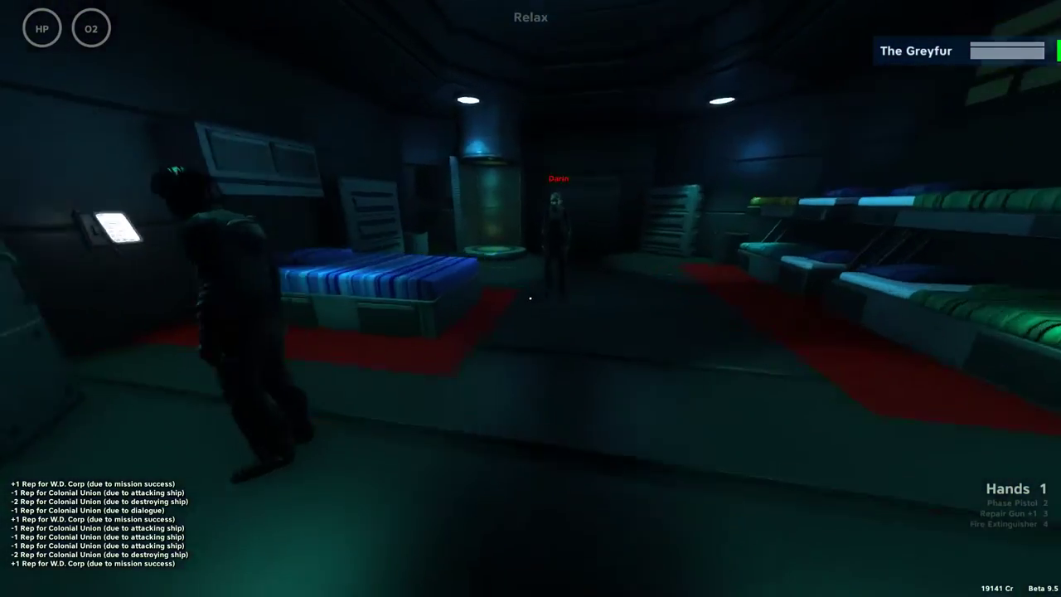
pyautogui.press('w')
pyautogui.press('w')
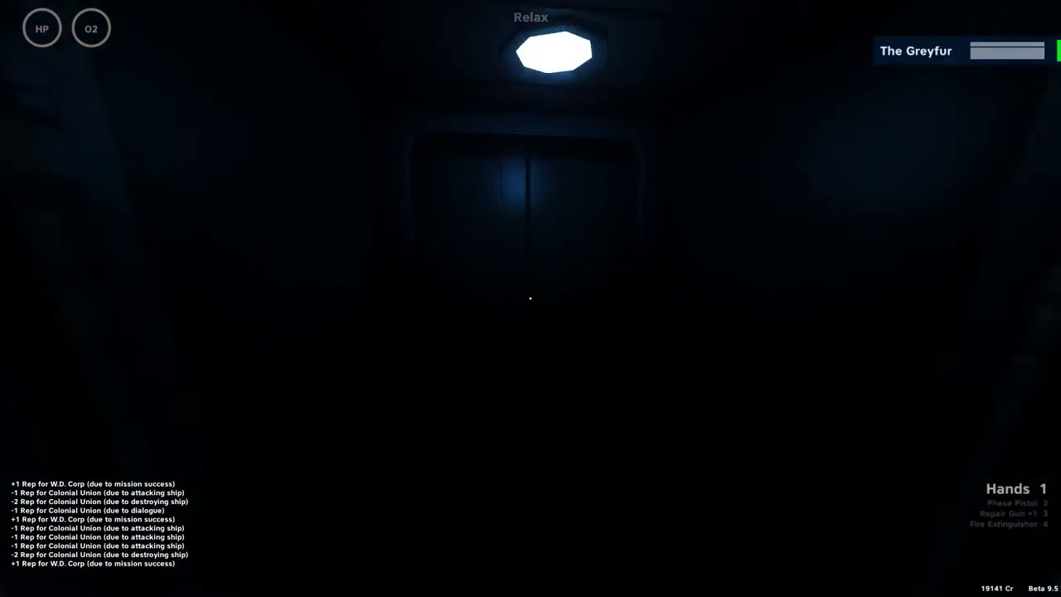
# - Open the Engineer's Locker twice and find it empty
pyautogui.press('w')
pyautogui.press('r')
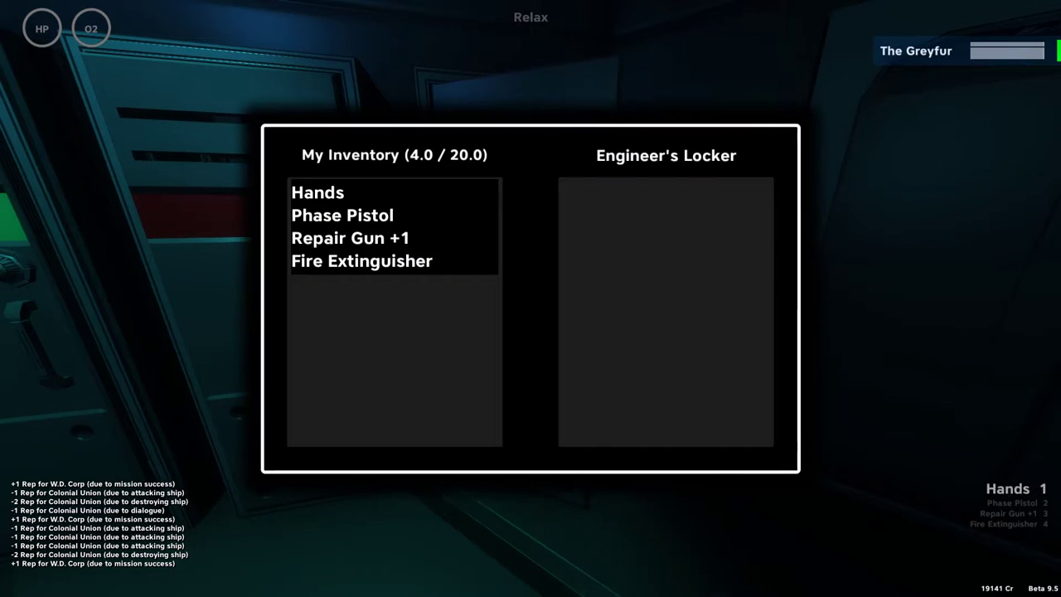
pyautogui.press('Escape')
pyautogui.press('Escape')
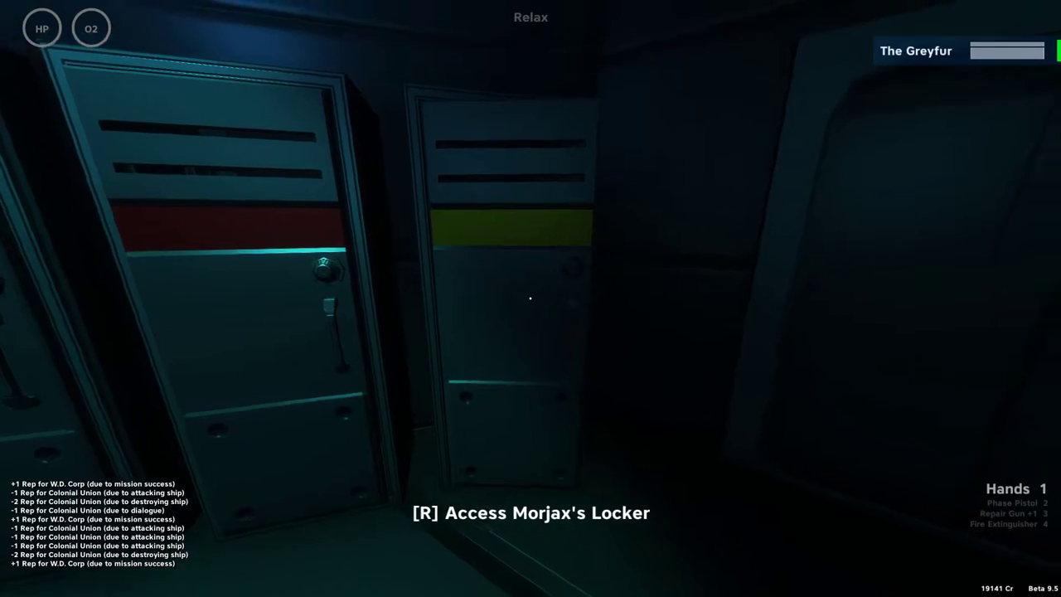
pyautogui.press('r')
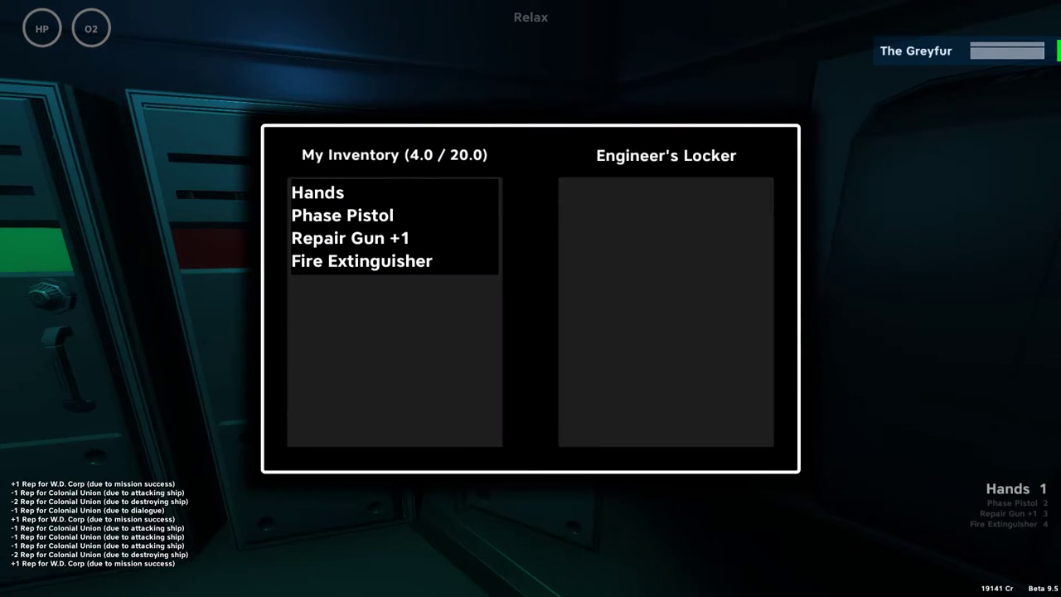
pyautogui.press('Escape')
pyautogui.press('Escape')
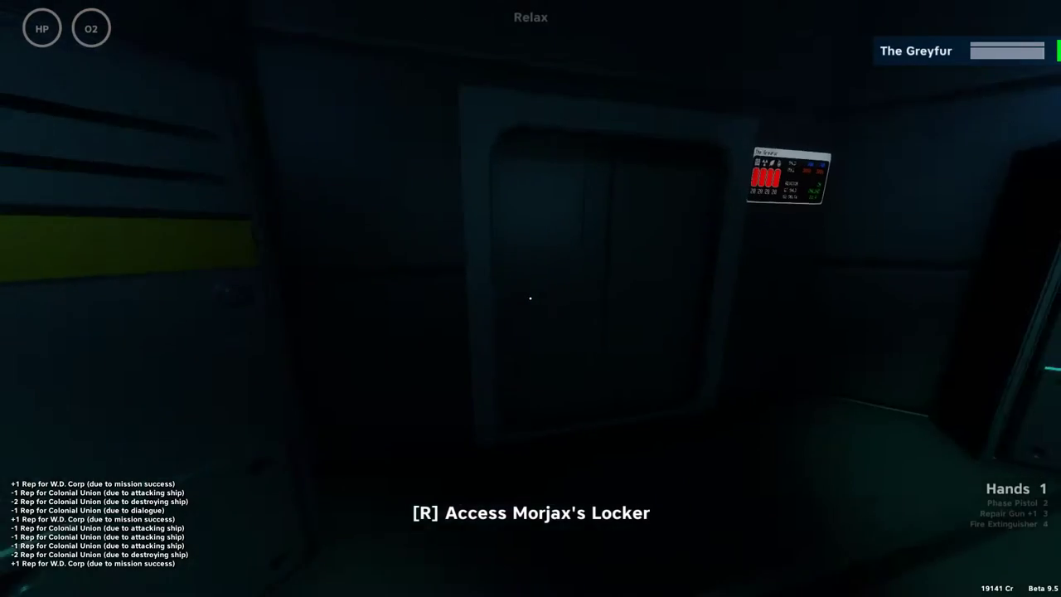
# - View the Pilot's talents in the crew overview, then close it
pyautogui.press('Tab')
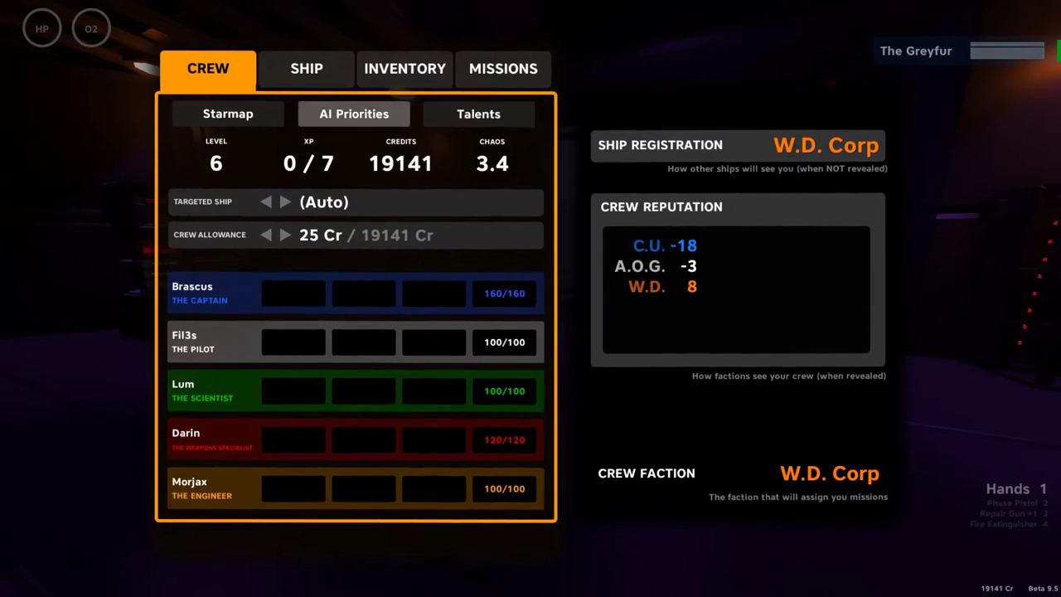
pyautogui.click(478, 113)
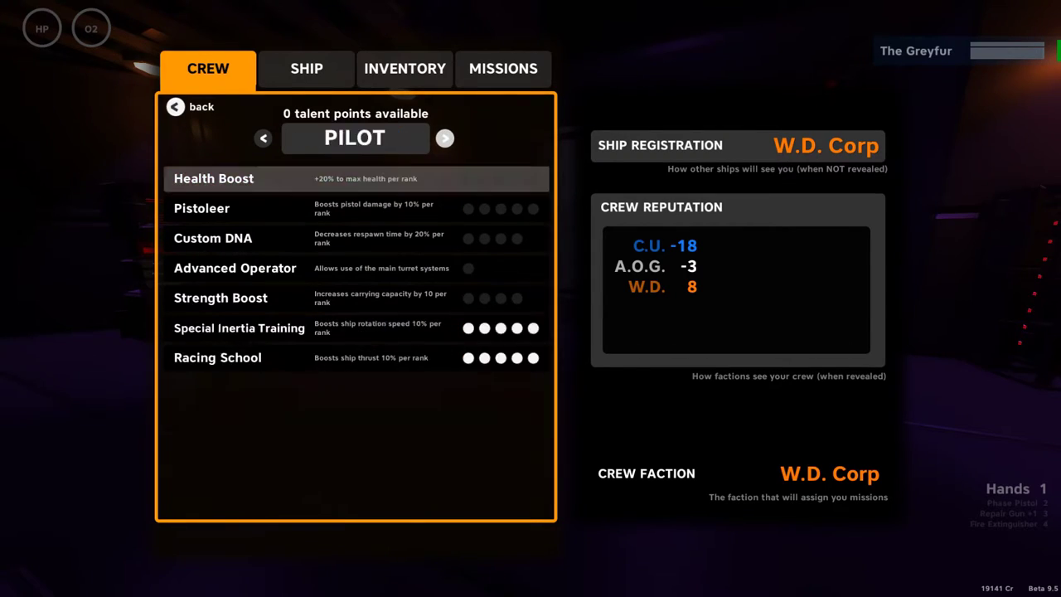
pyautogui.press('Tab')
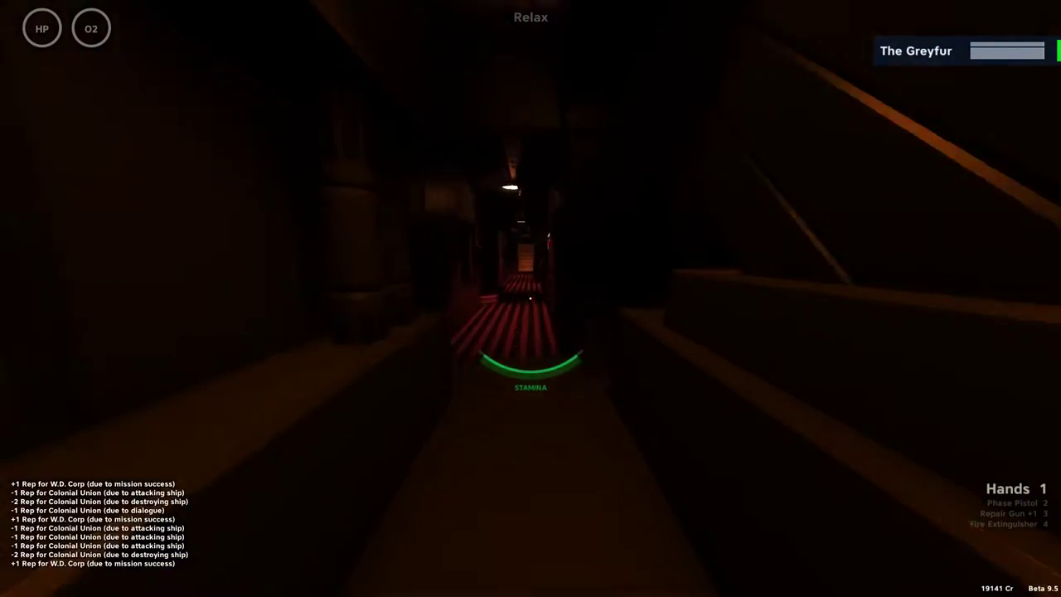
# - Walk through the red-lit corridor and orange-lit room past the Engineering door
pyautogui.press('w')
pyautogui.press('w')
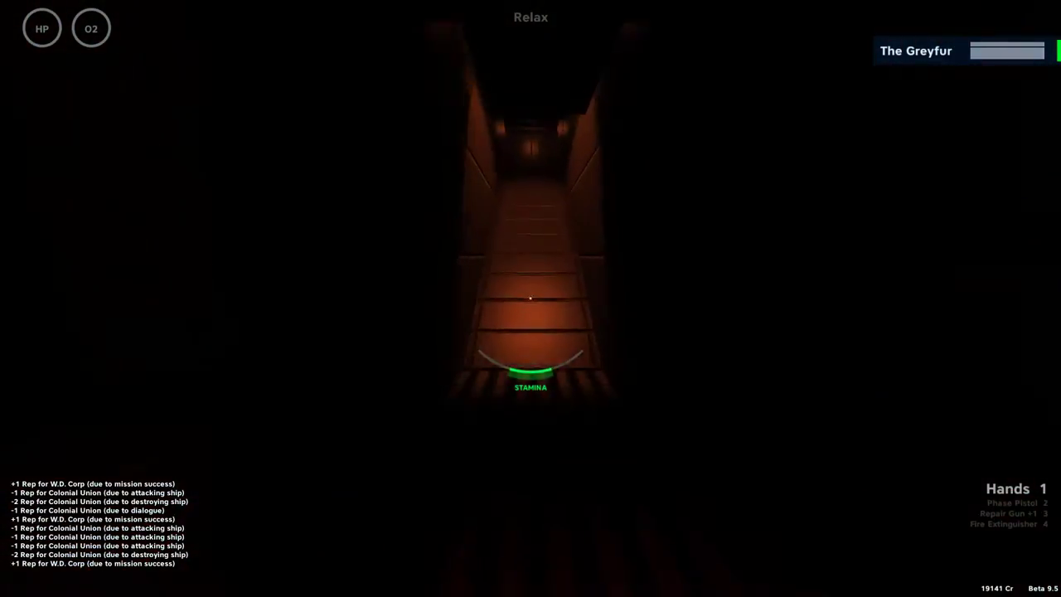
pyautogui.press('w')
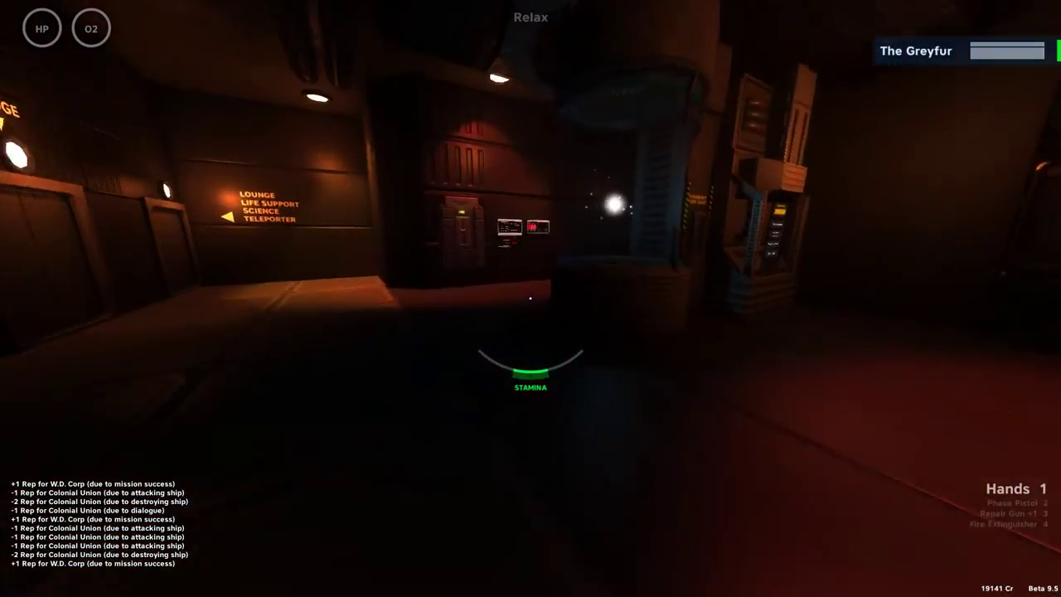
pyautogui.press('w')
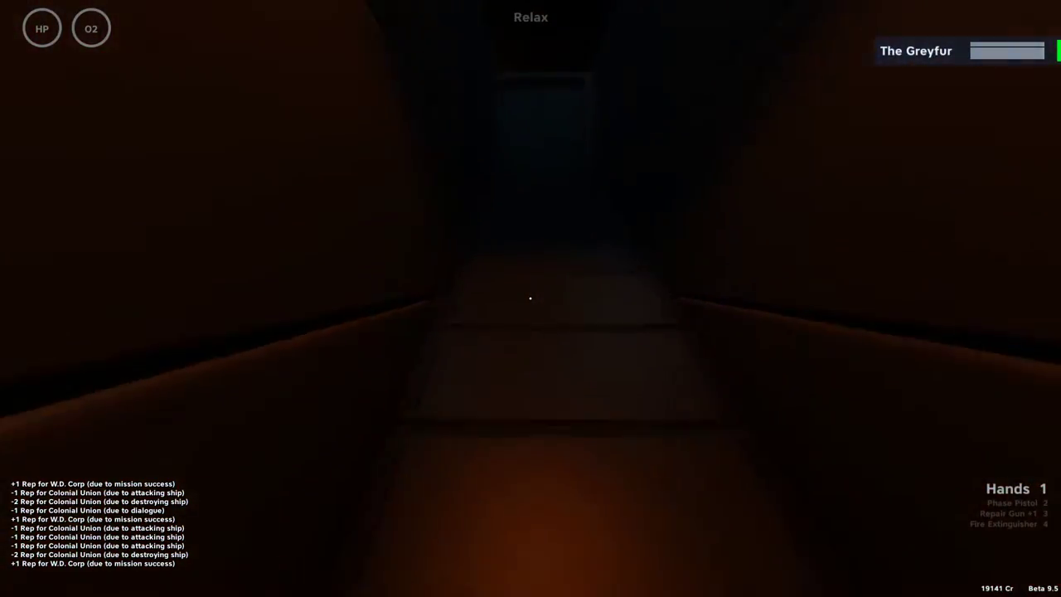
pyautogui.press('w')
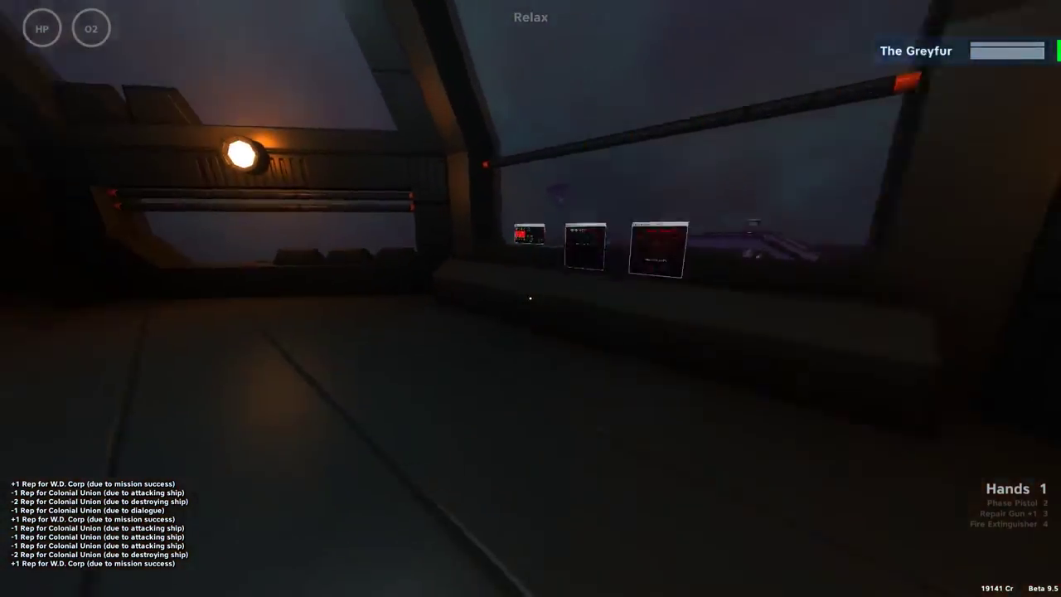
pyautogui.press('w')
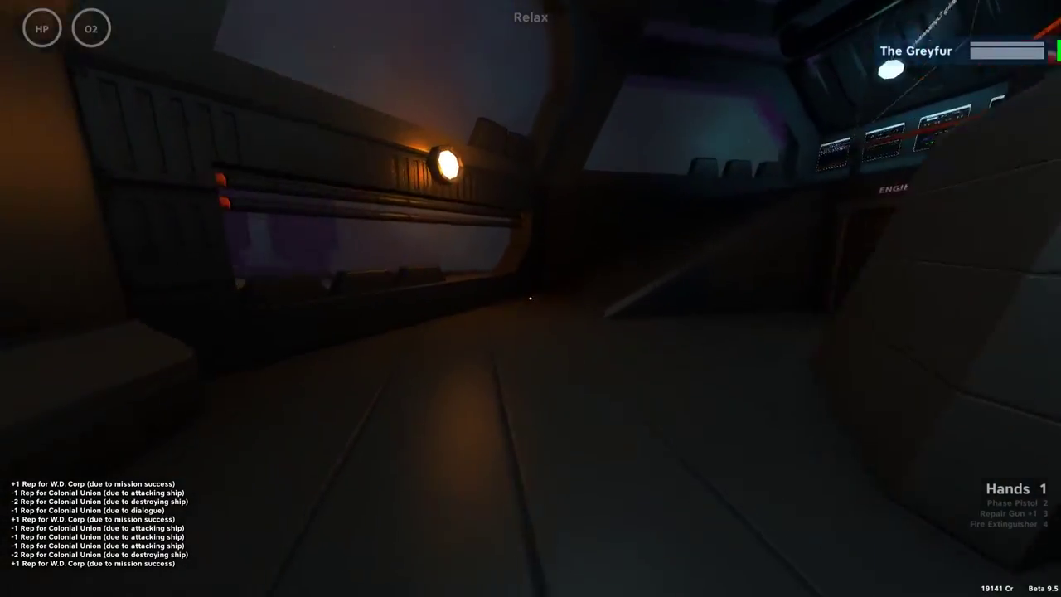
pyautogui.press('w')
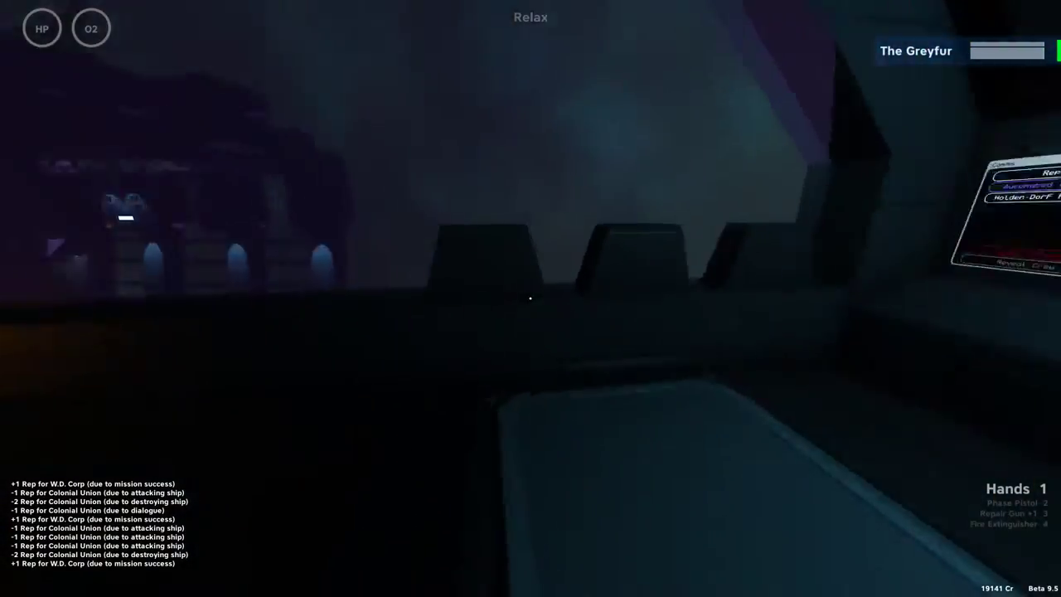
pyautogui.press('w')
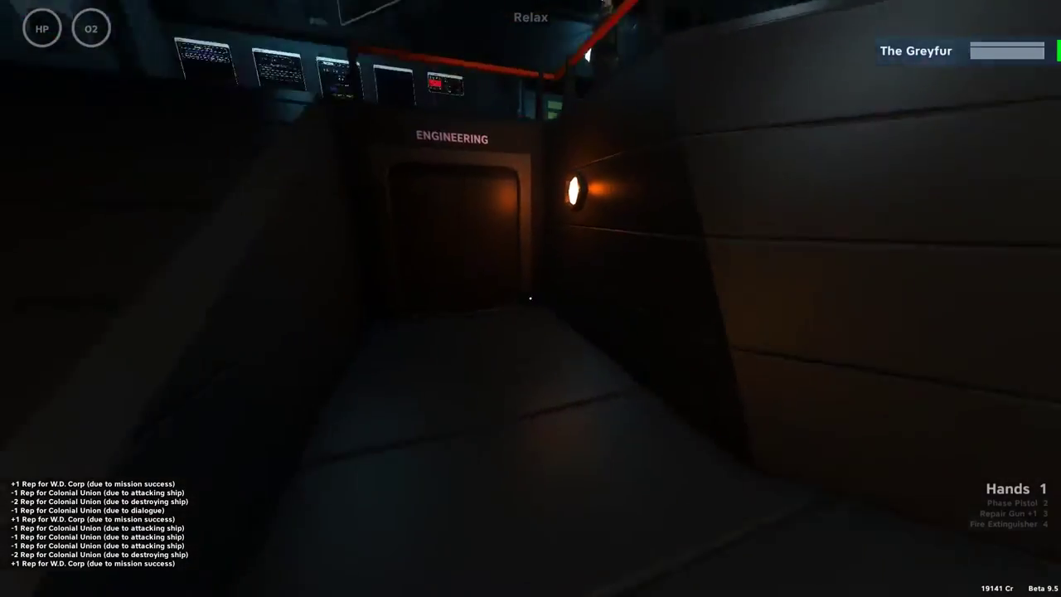
# - Step up to the jump computer and initiate jump prep so the warp drive charges
pyautogui.press('w')
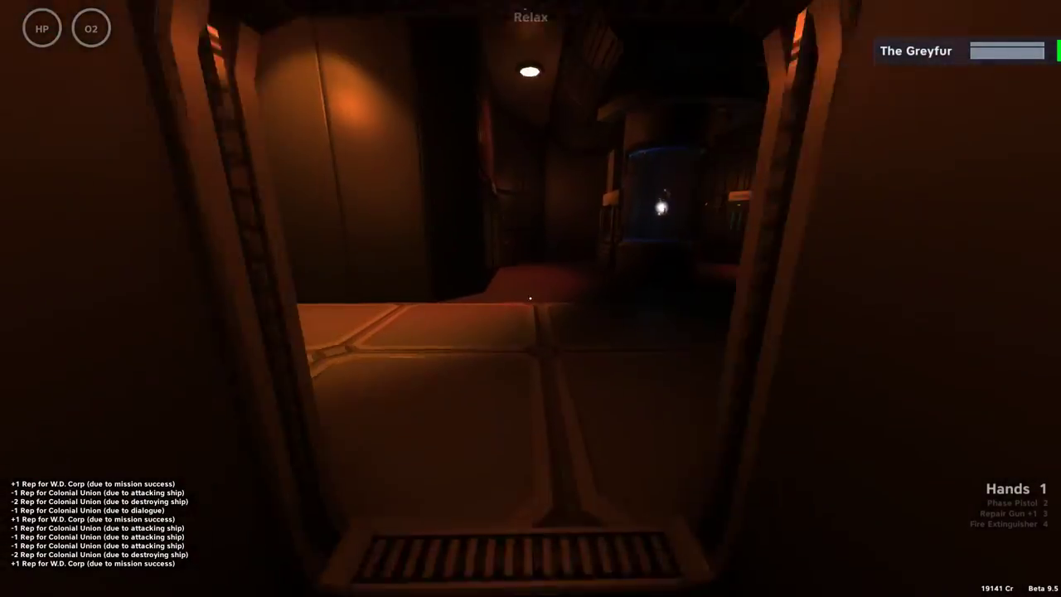
pyautogui.press('w')
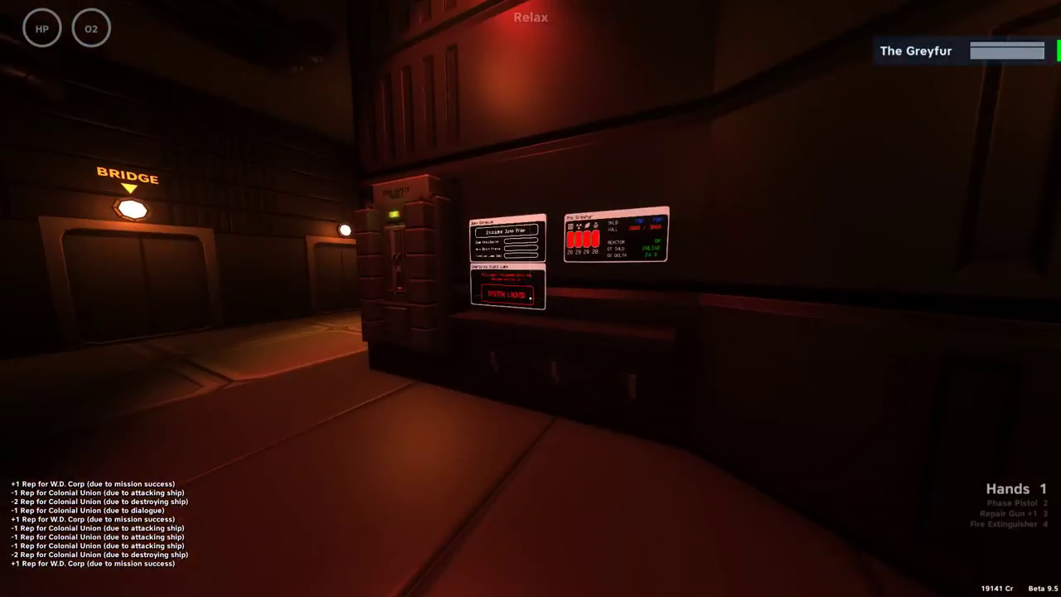
pyautogui.press('w')
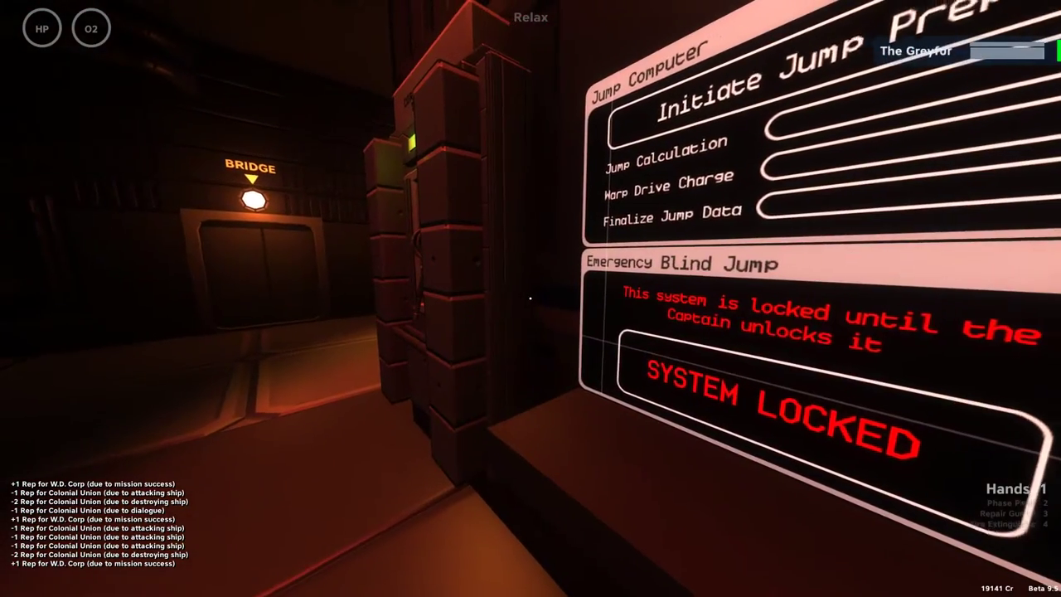
pyautogui.press('s')
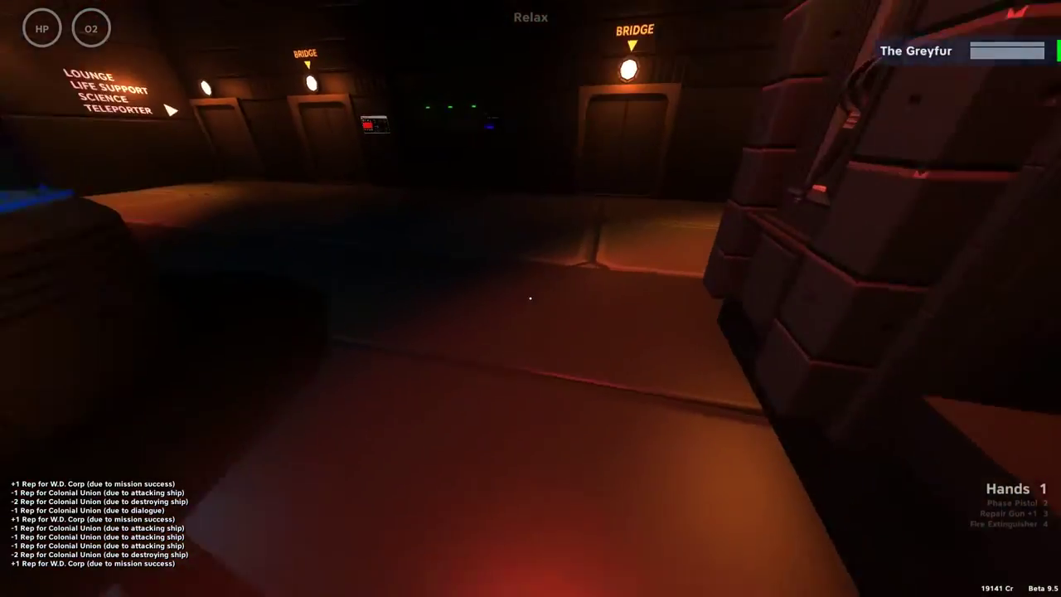
# - Visit the bridge's three consoles, then return through Engineering to the jump computer panels
pyautogui.press('w')
pyautogui.press('w')
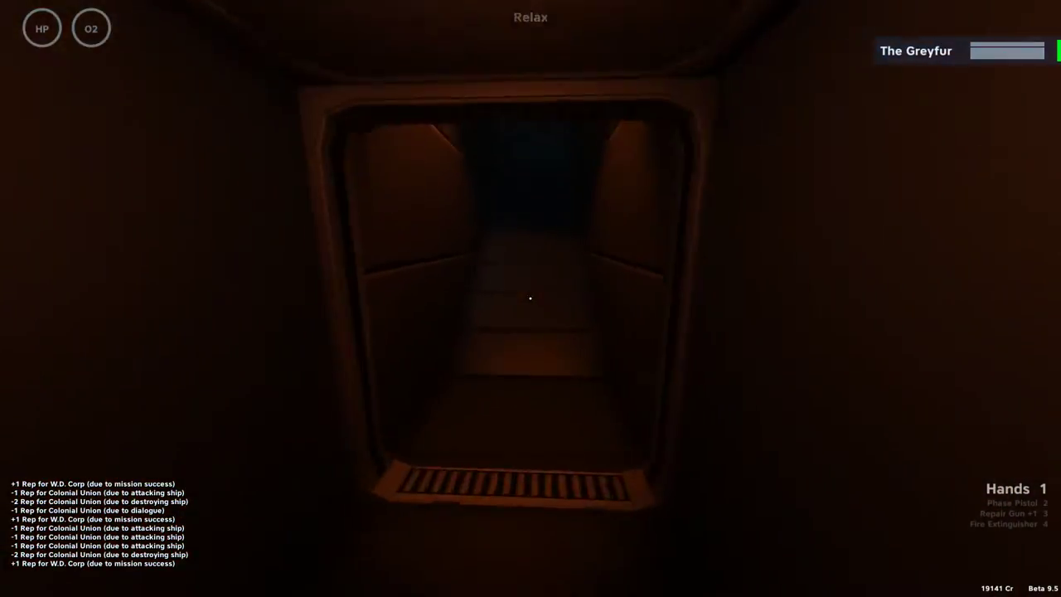
pyautogui.press('w')
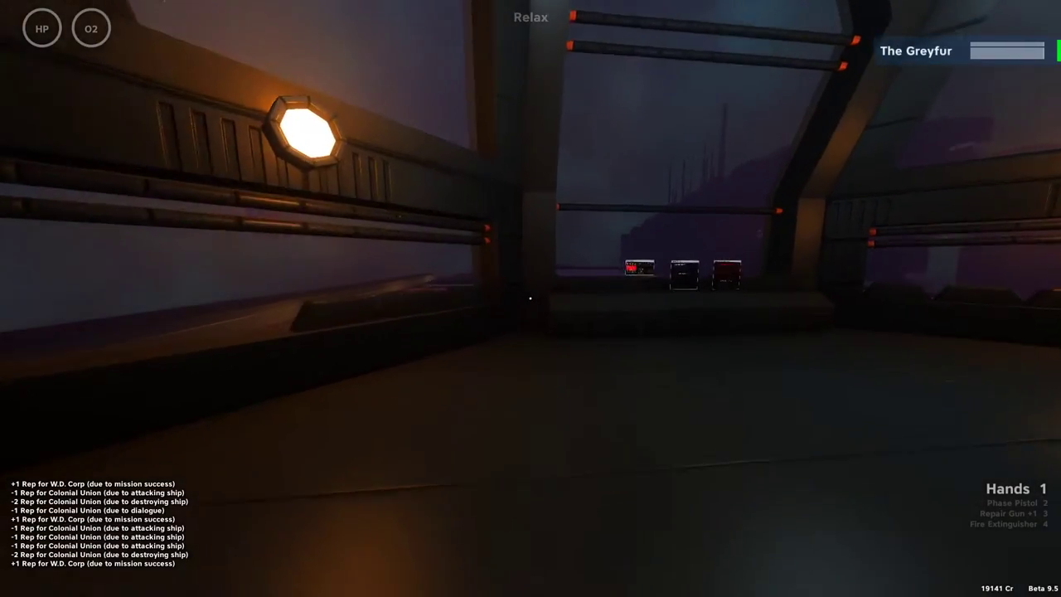
pyautogui.press('w')
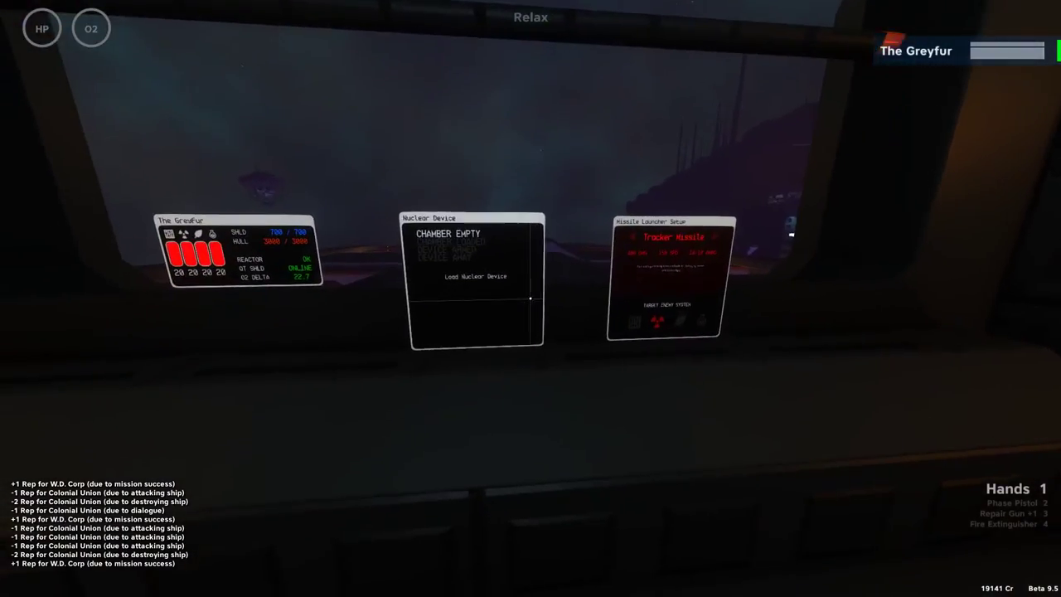
pyautogui.press('w')
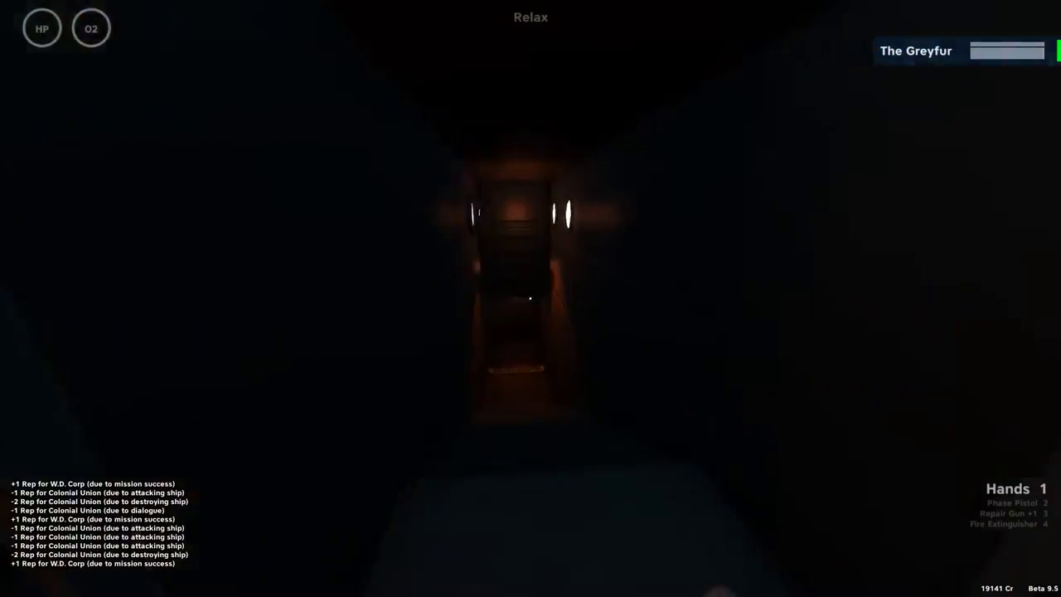
pyautogui.press('w')
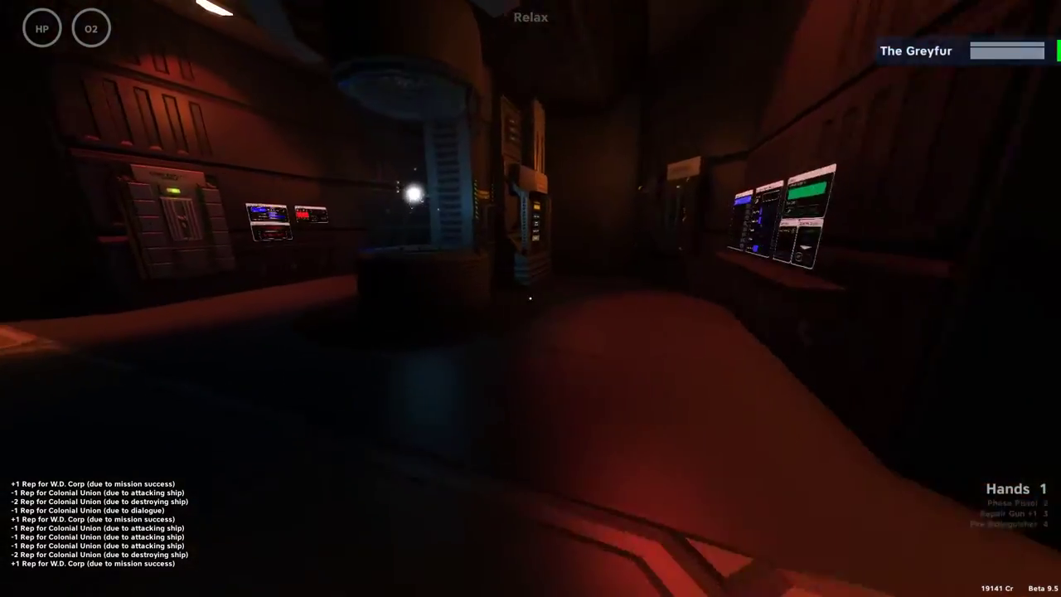
pyautogui.press('w')
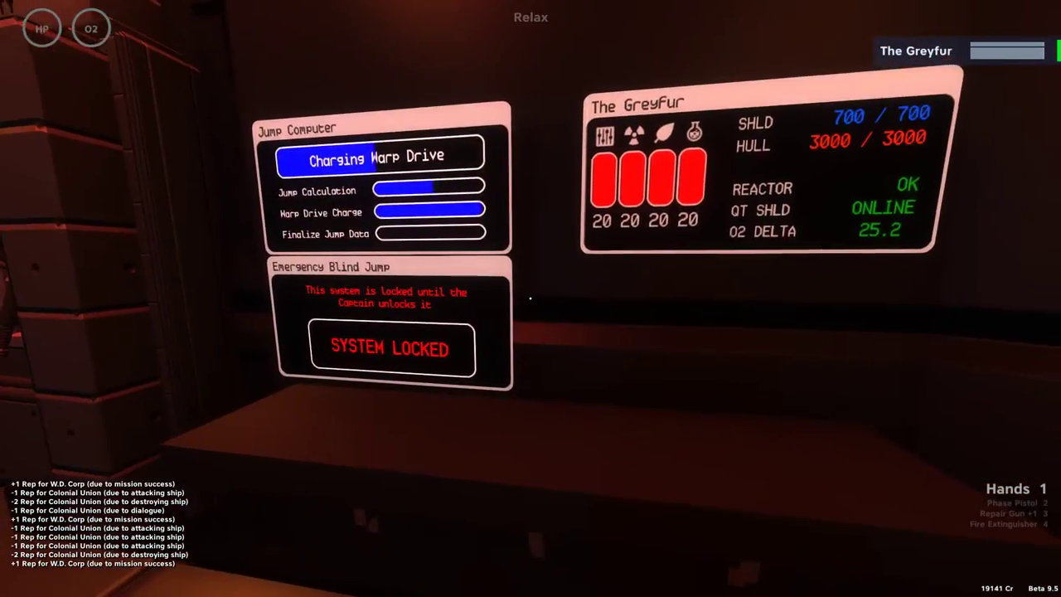
pyautogui.press('s')
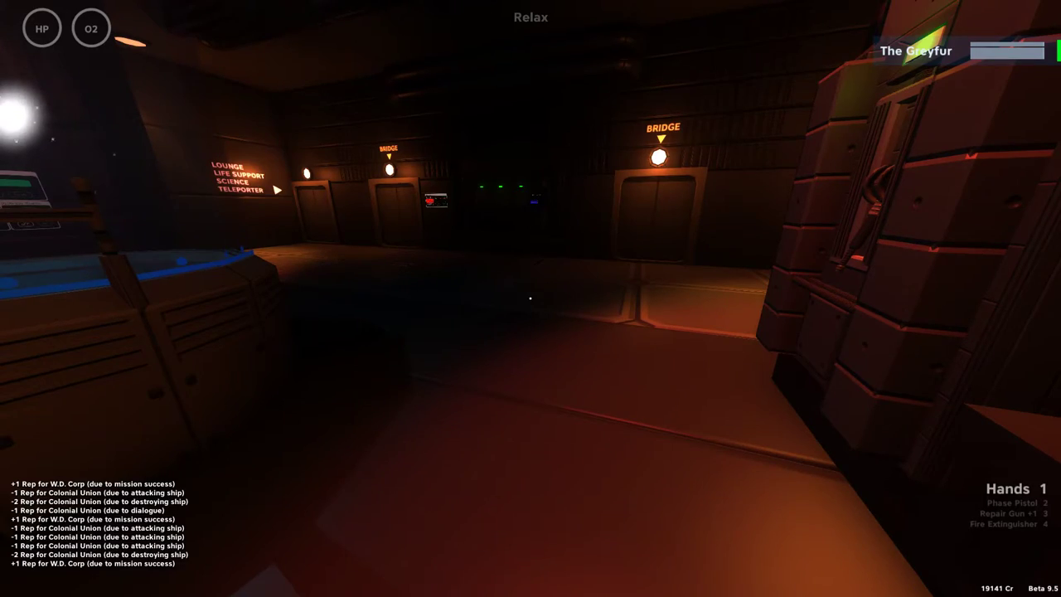
# - Line up at the Jump Computer and start the jump countdown to SE 332
pyautogui.press('w')
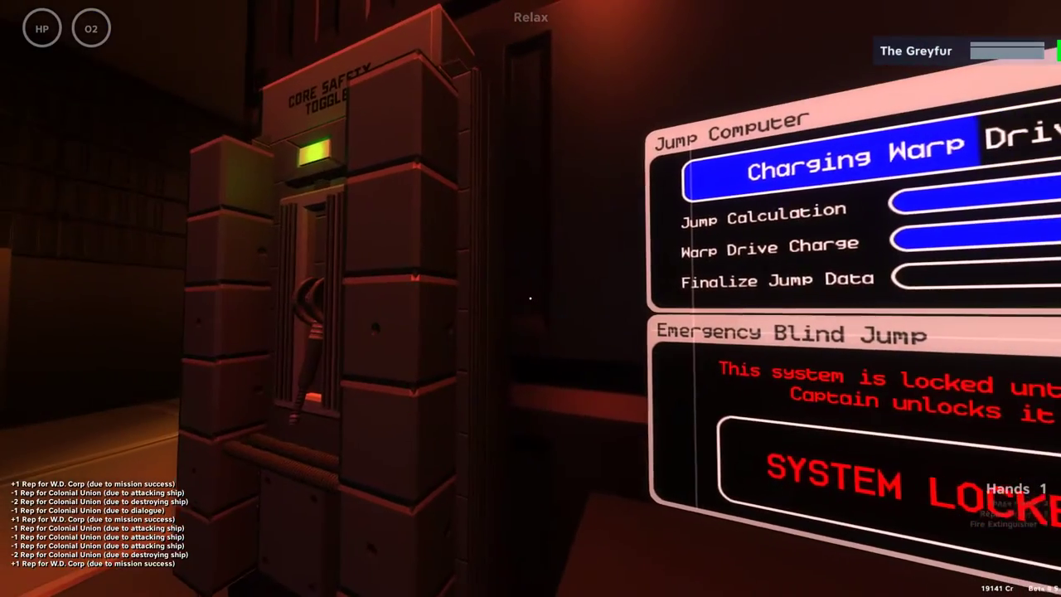
pyautogui.press('s')
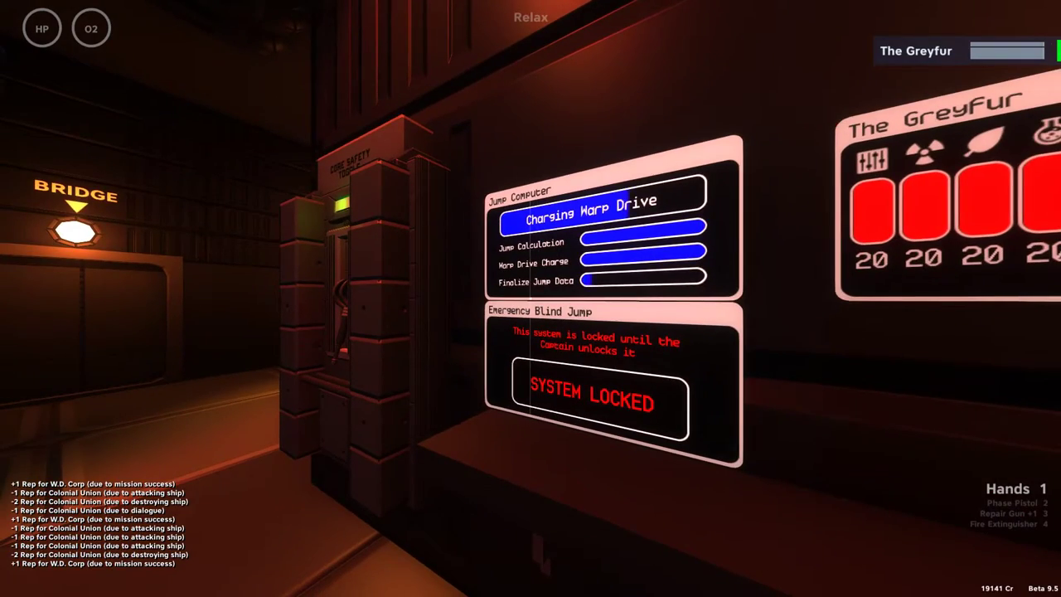
pyautogui.press('a')
pyautogui.press('d')
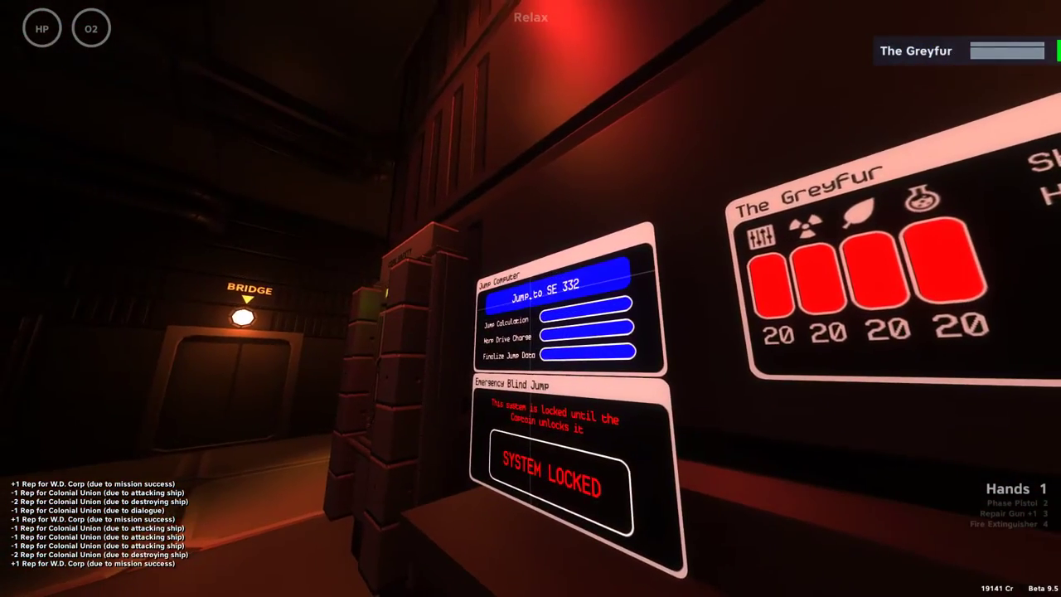
pyautogui.press('w')
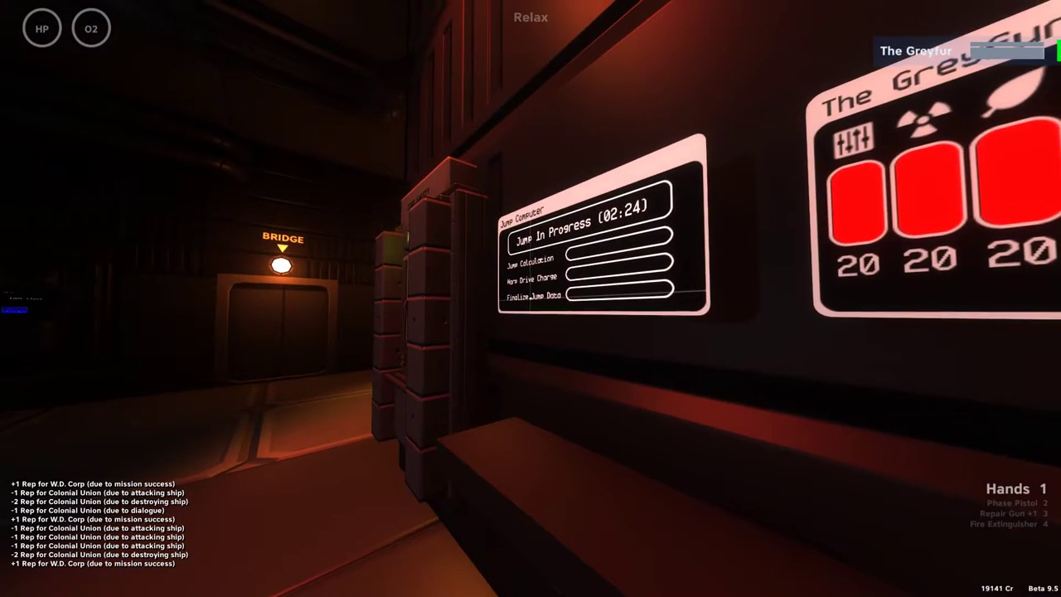
pyautogui.press('s')
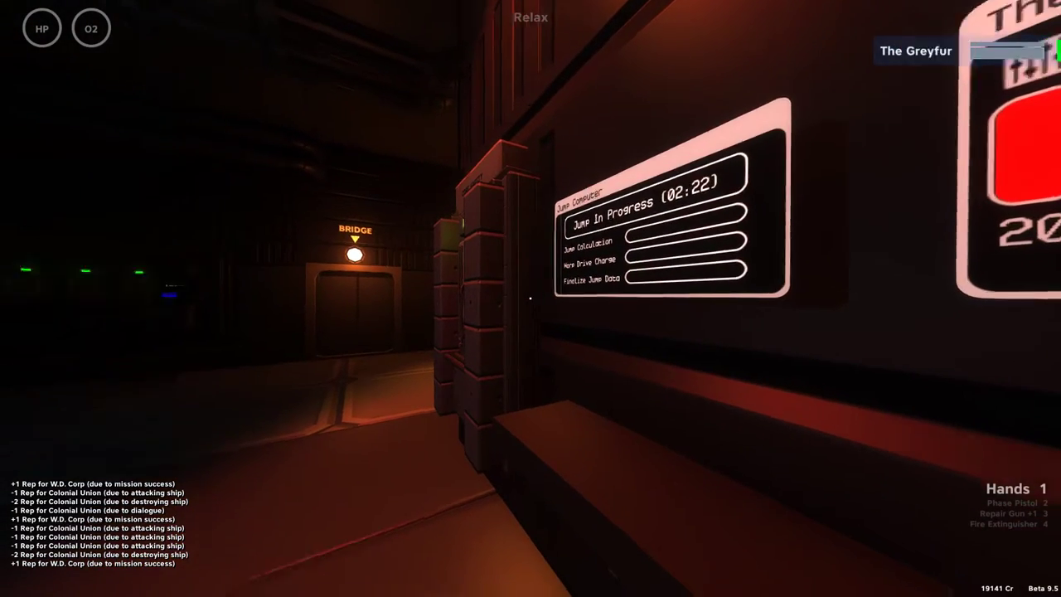
# - Walk between the reactor panels and the Jump Computer, checking the jump countdown
pyautogui.press('w')
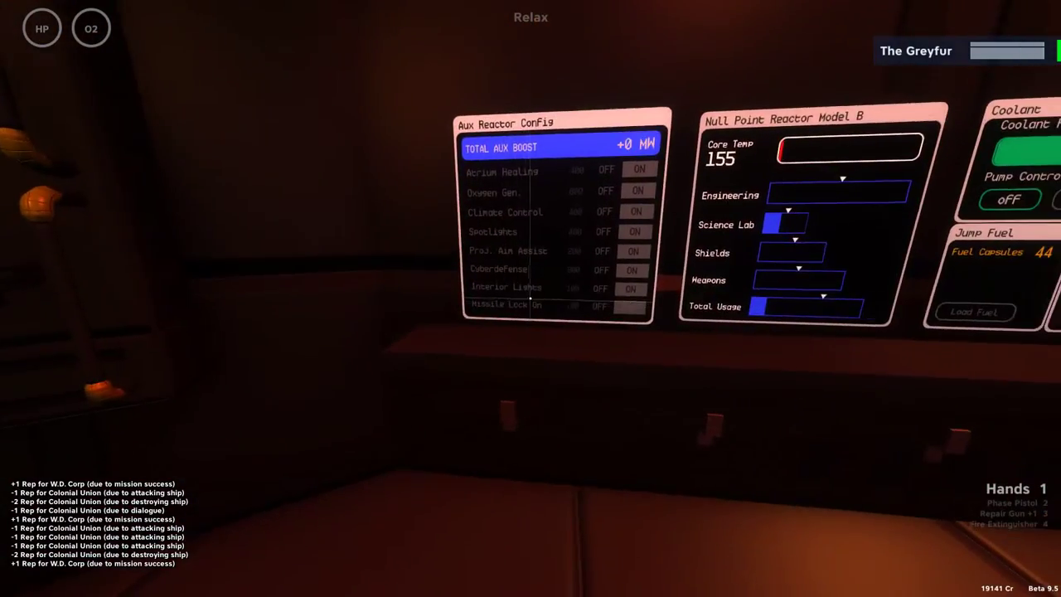
pyautogui.press('w')
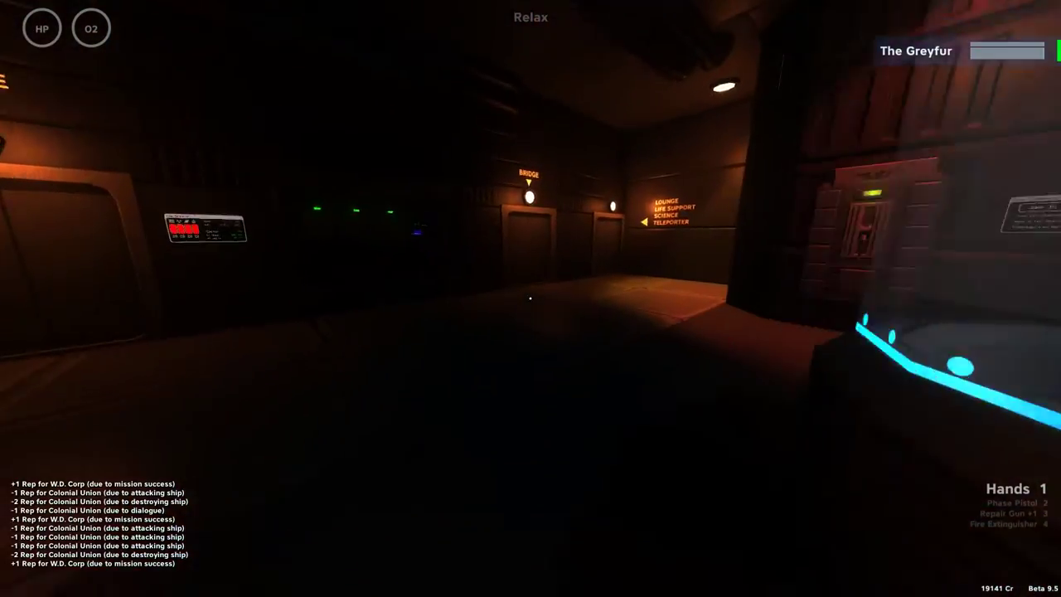
pyautogui.press('w')
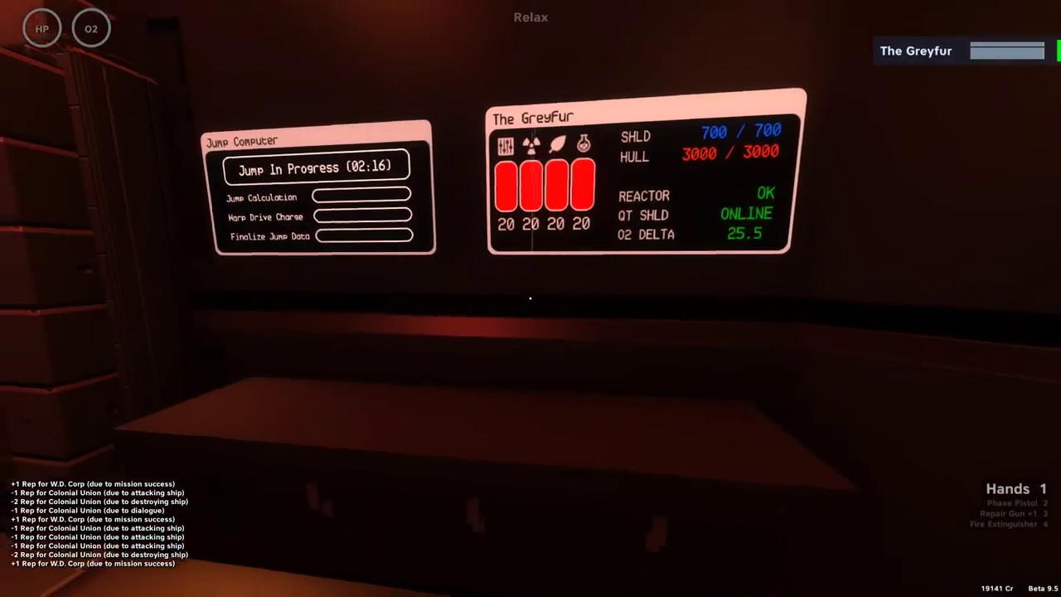
pyautogui.press('w')
pyautogui.press('w')
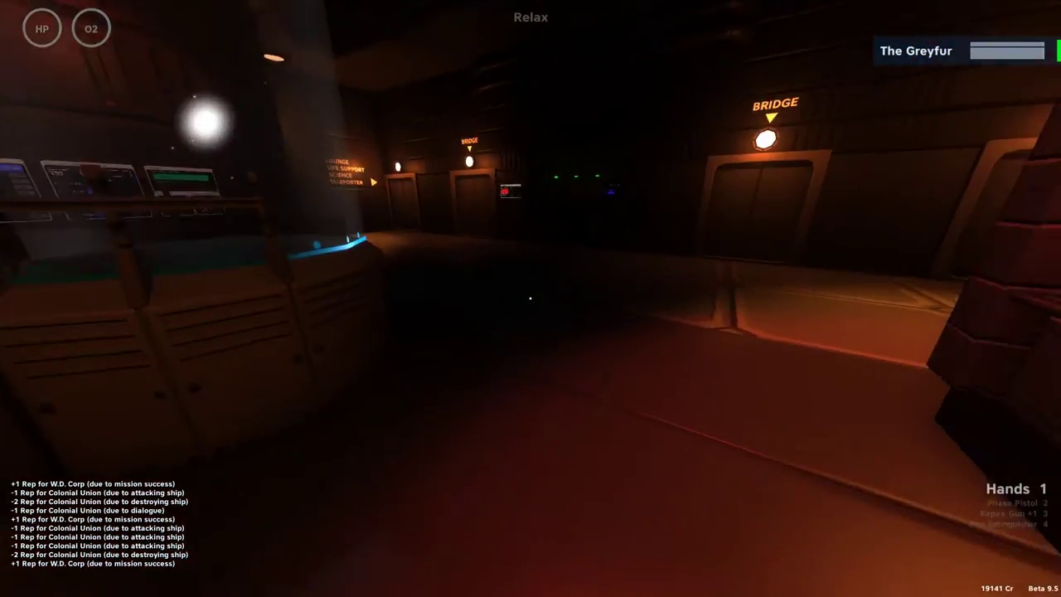
pyautogui.press('w')
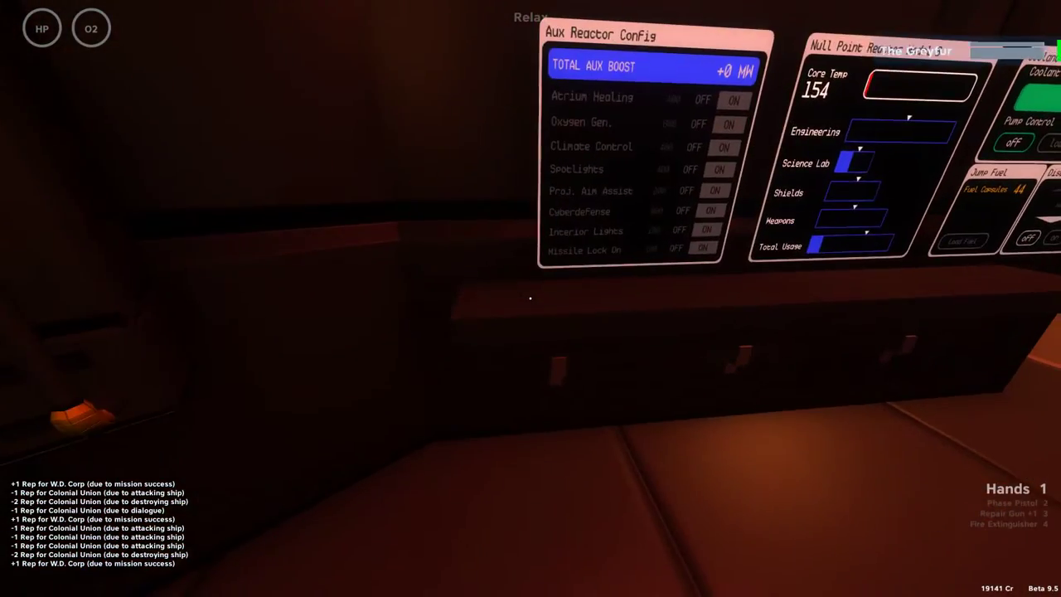
pyautogui.press('w')
pyautogui.press('w')
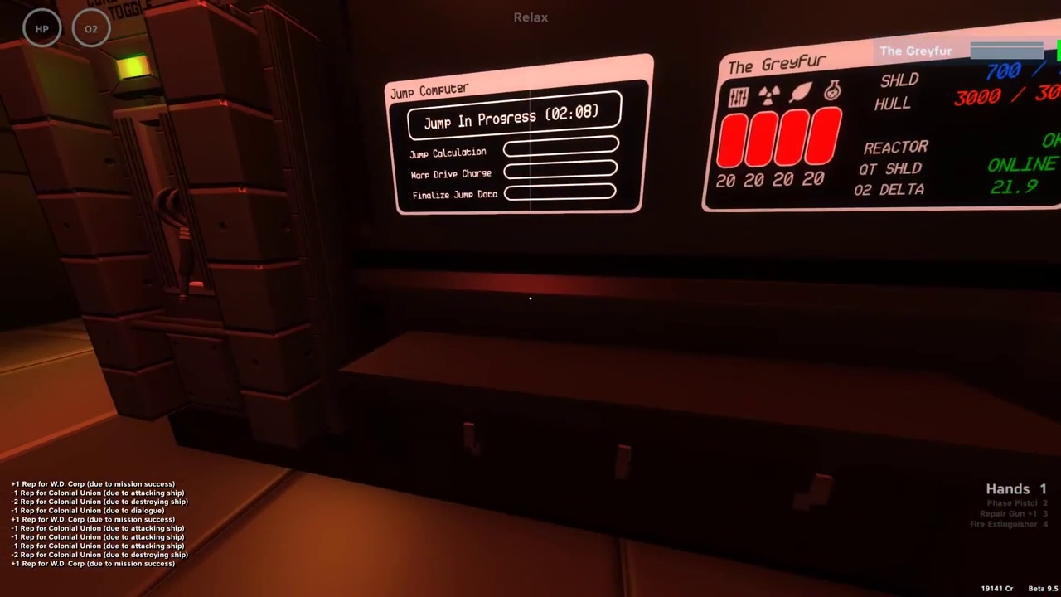
# - Read the aux reactor systems up close, then return to the Jump Computer panels
pyautogui.press('w')
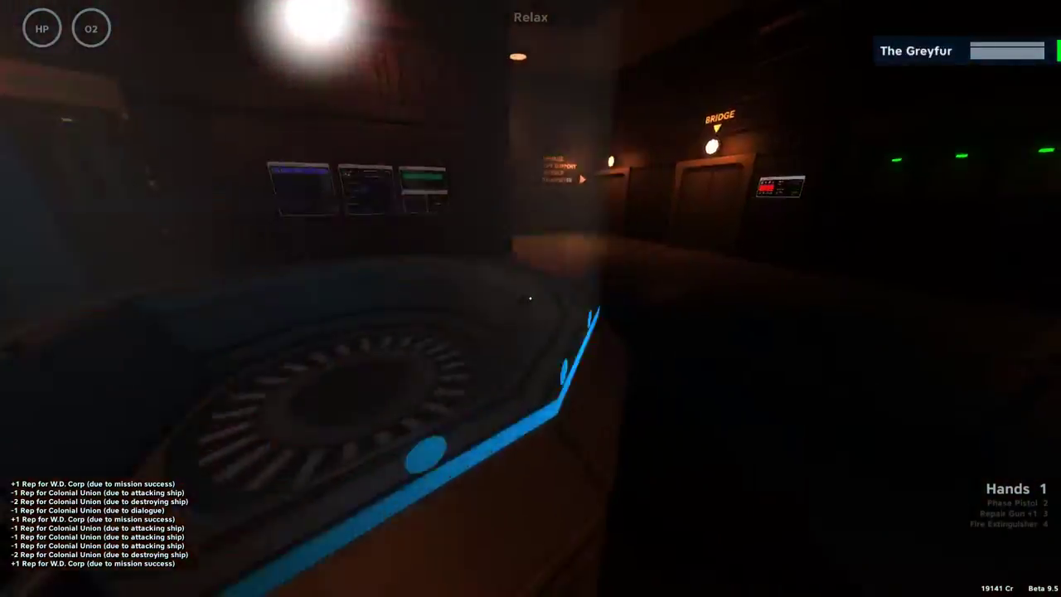
pyautogui.press('w')
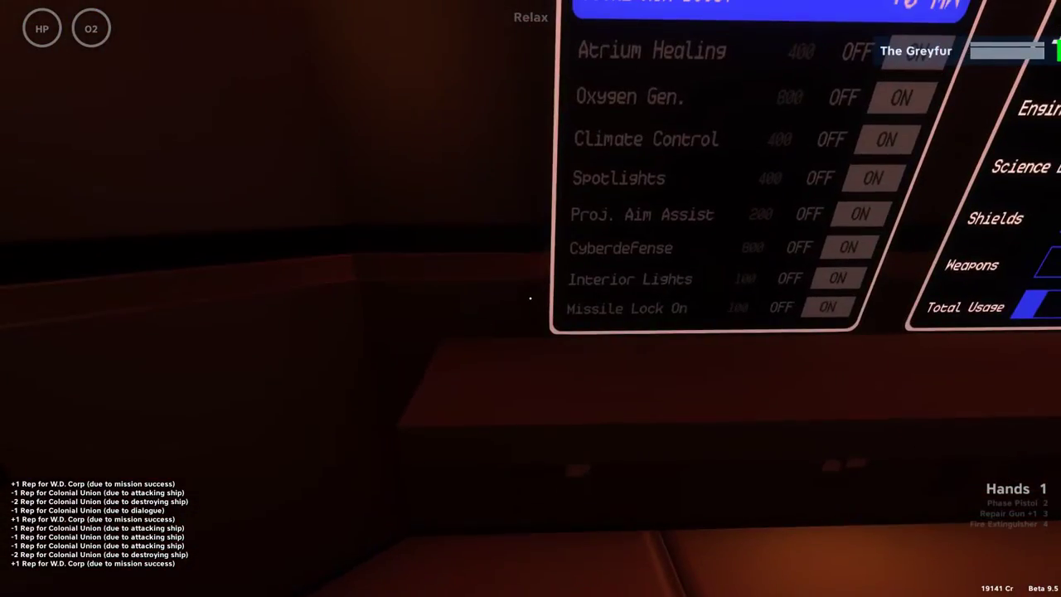
pyautogui.press('s')
pyautogui.press('w')
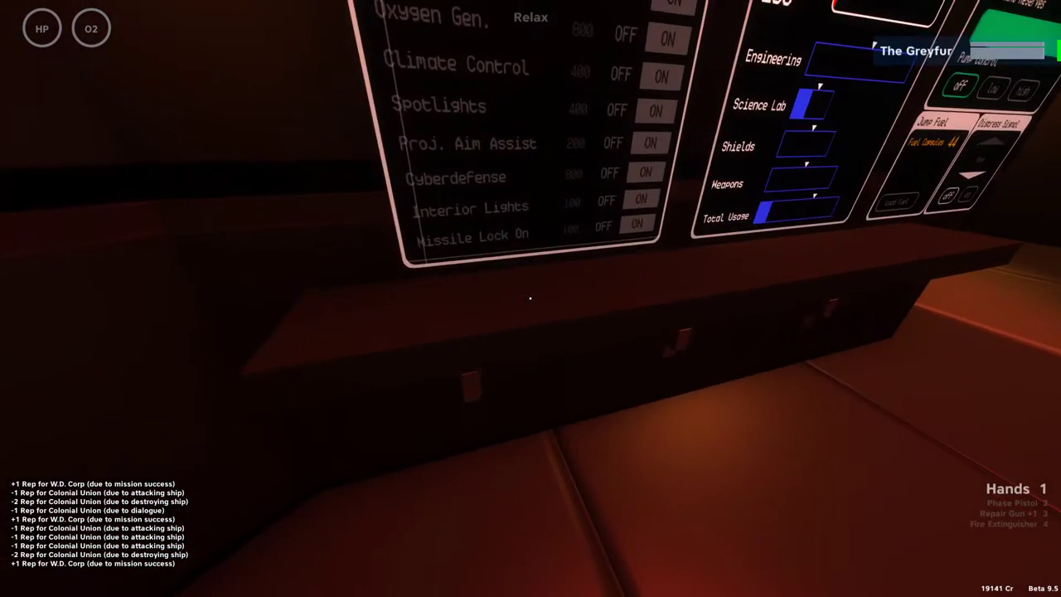
pyautogui.press('s')
pyautogui.press('w')
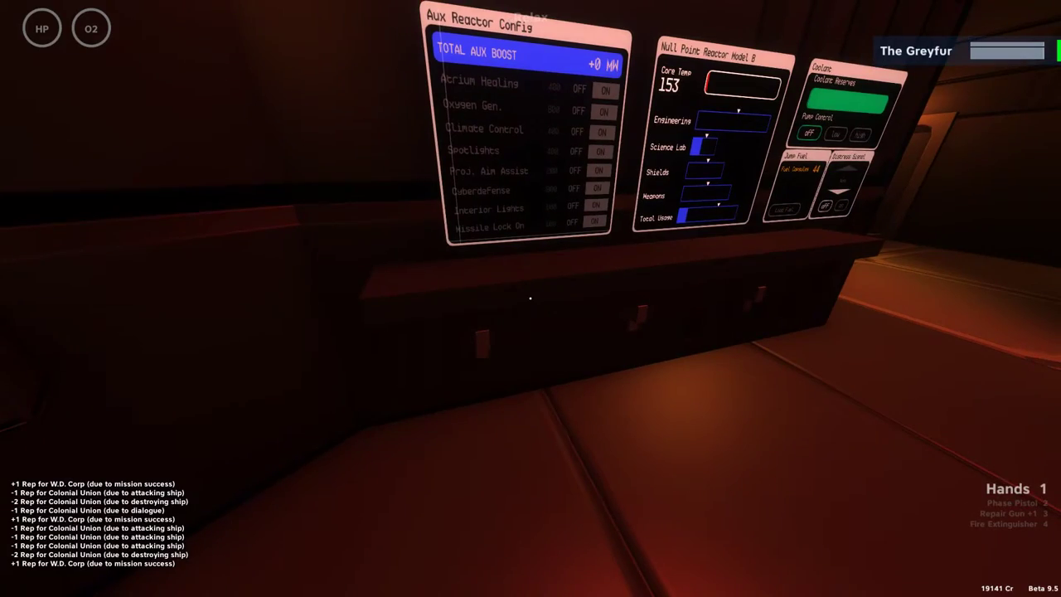
pyautogui.press('w')
pyautogui.press('a')
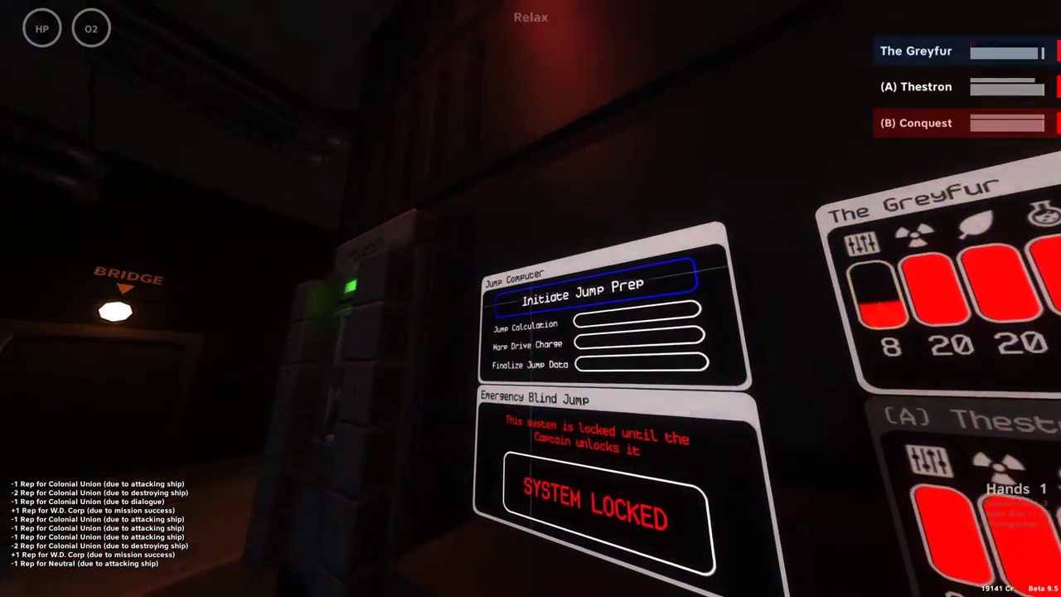
# - Equip the Repair Gun and walk past the Engineering panel to the Aux Reactor Config wall
pyautogui.press('w')
pyautogui.press('3')
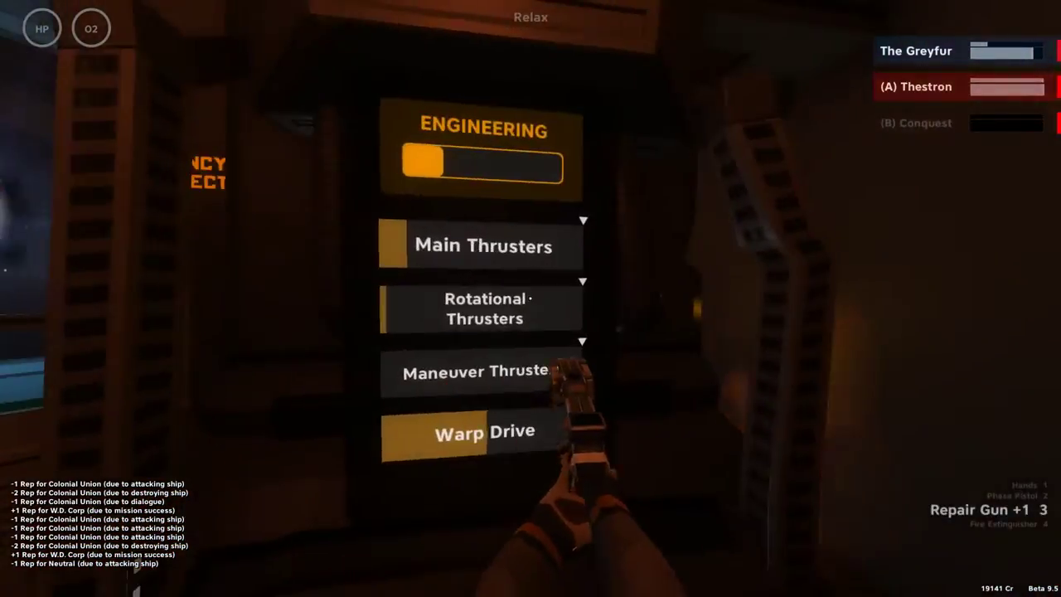
pyautogui.press('s')
pyautogui.press('s')
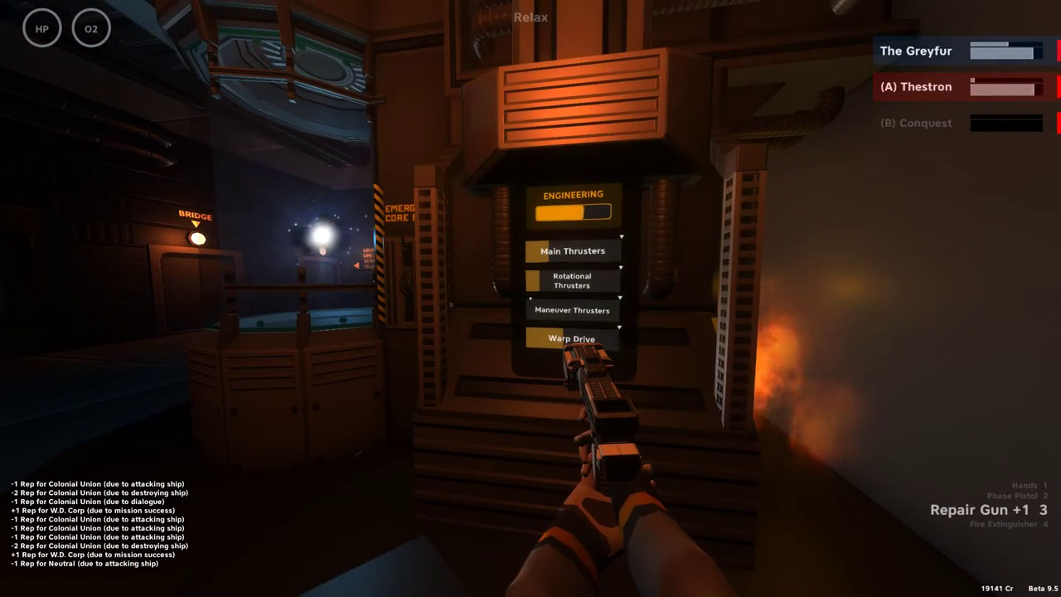
pyautogui.press('a')
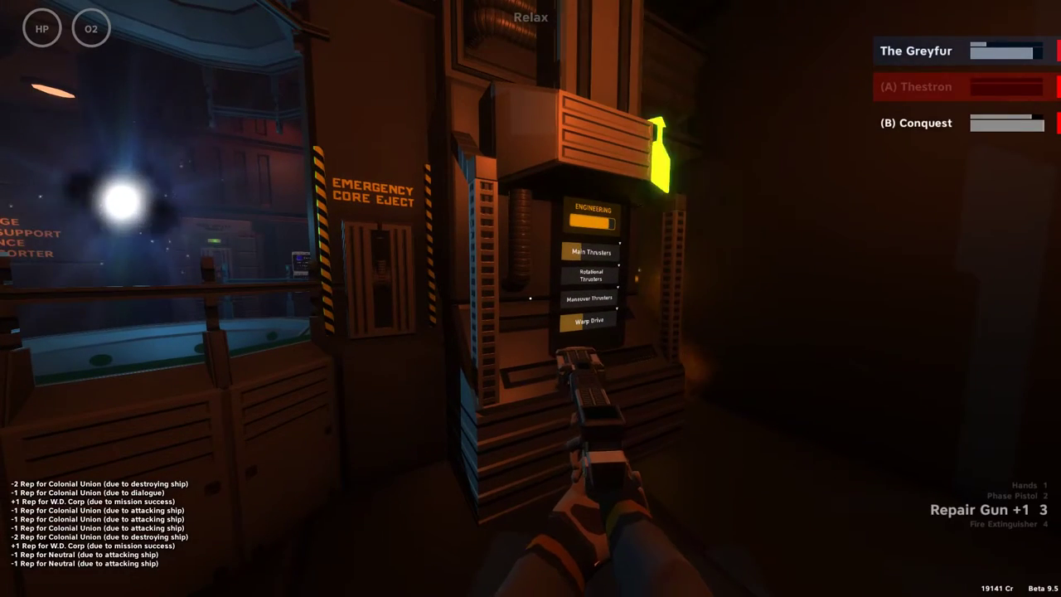
pyautogui.press('a')
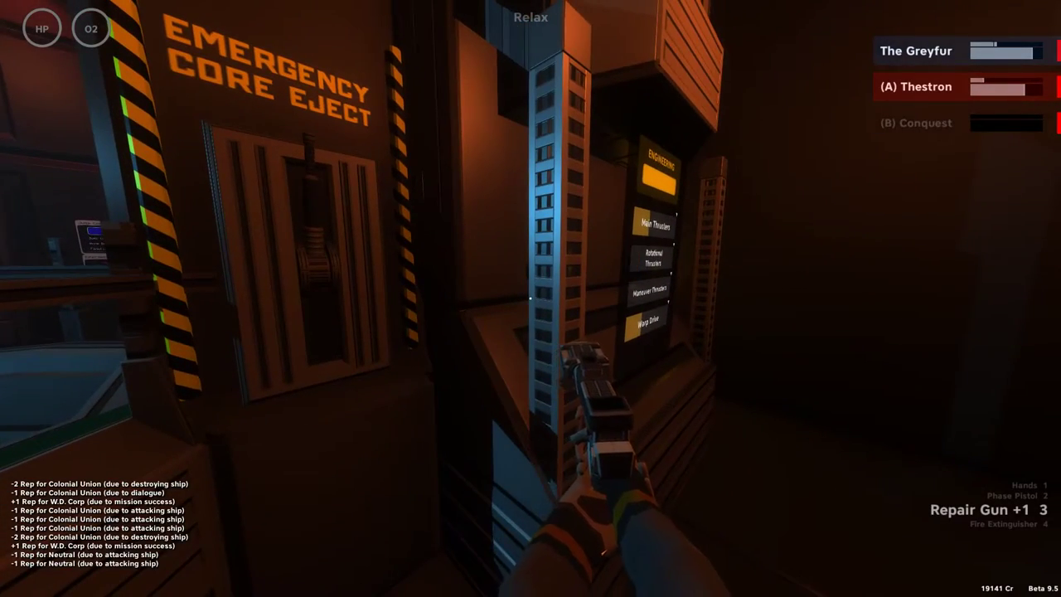
pyautogui.press('s')
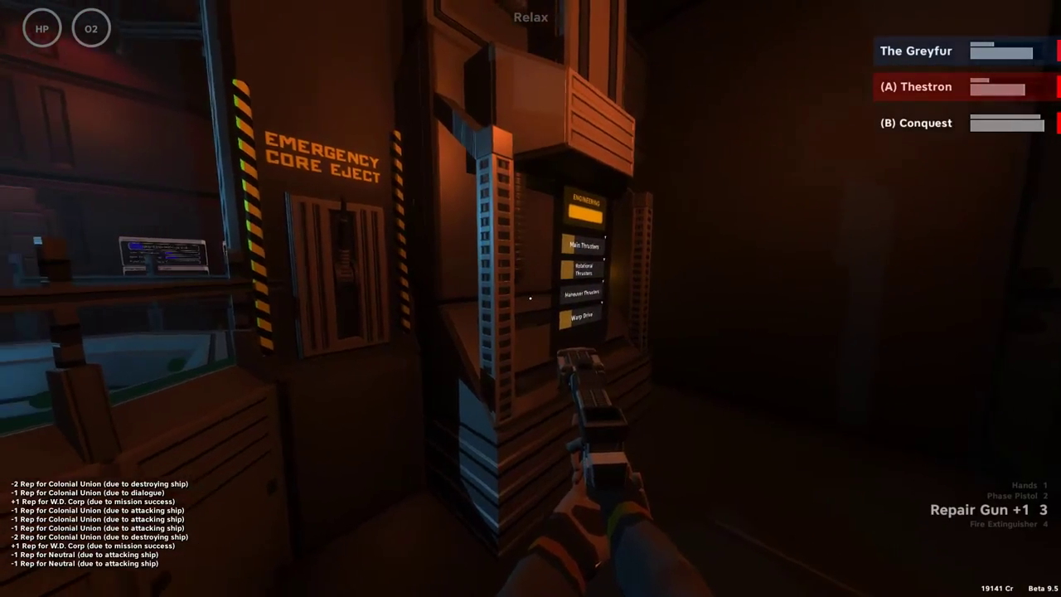
pyautogui.press('w')
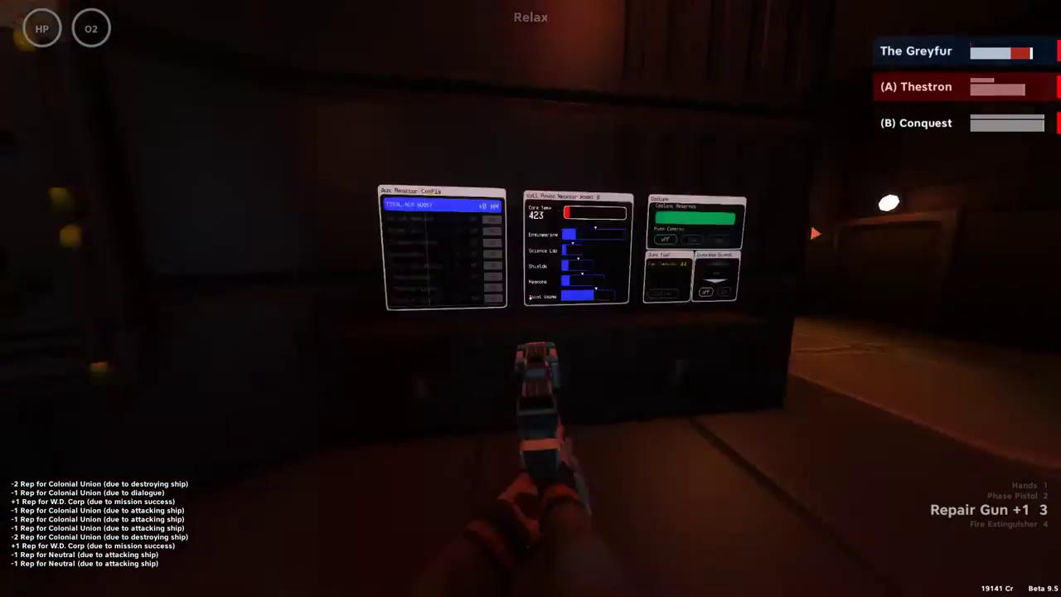
# - Turn Interior Lights off on the Aux Reactor Config panel for extra aux power
pyautogui.press('w')
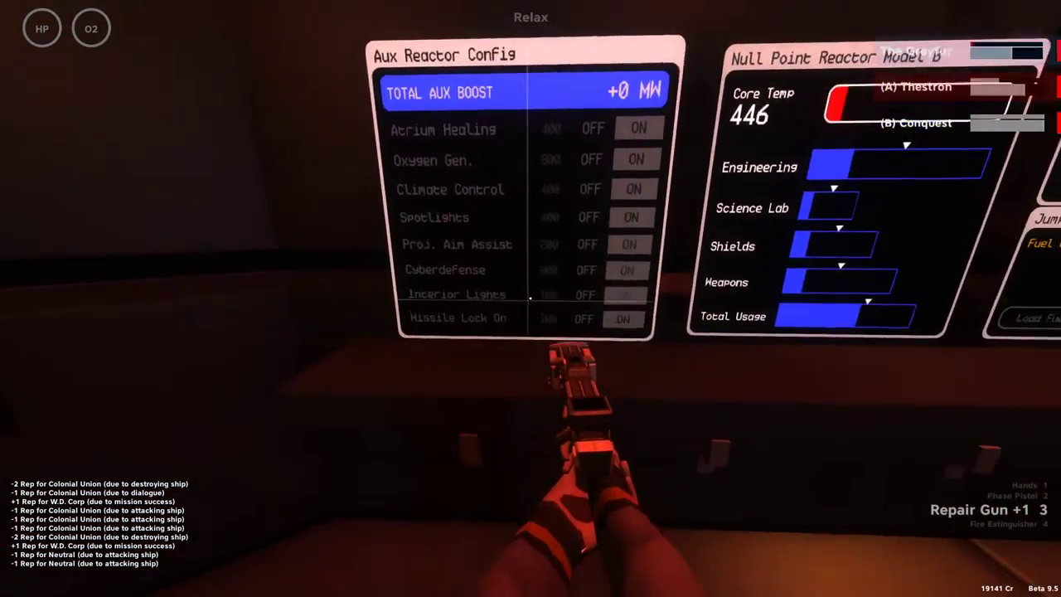
pyautogui.press('s')
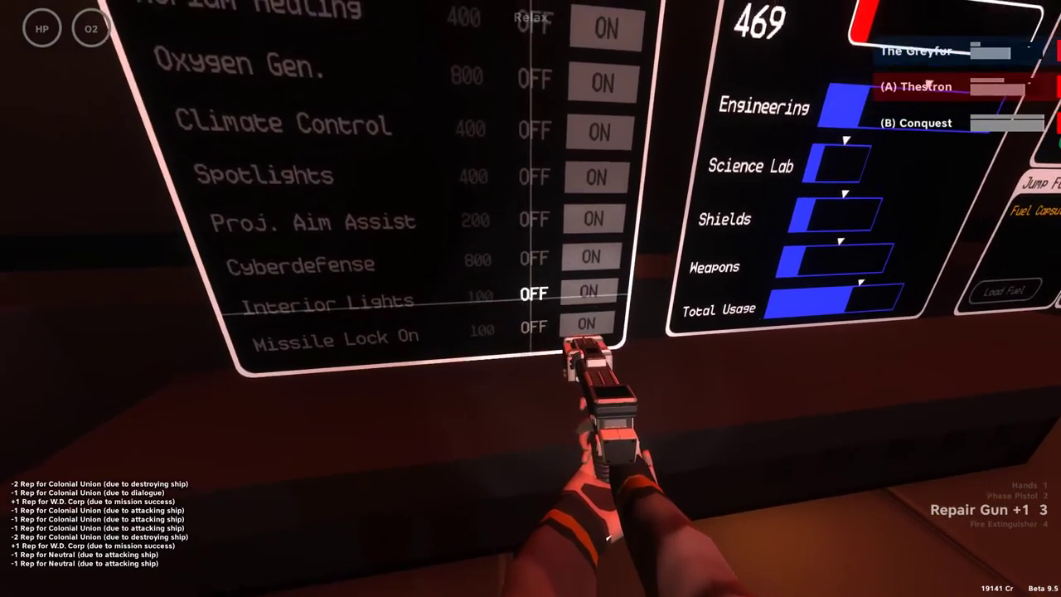
pyautogui.click(531, 298)
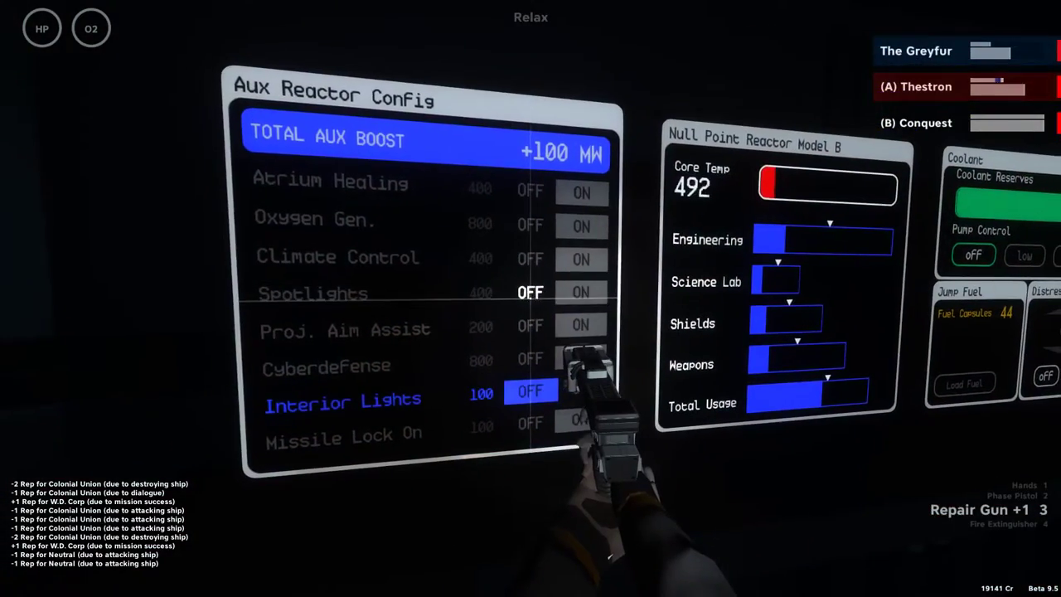
pyautogui.click(530, 299)
pyautogui.click(531, 298)
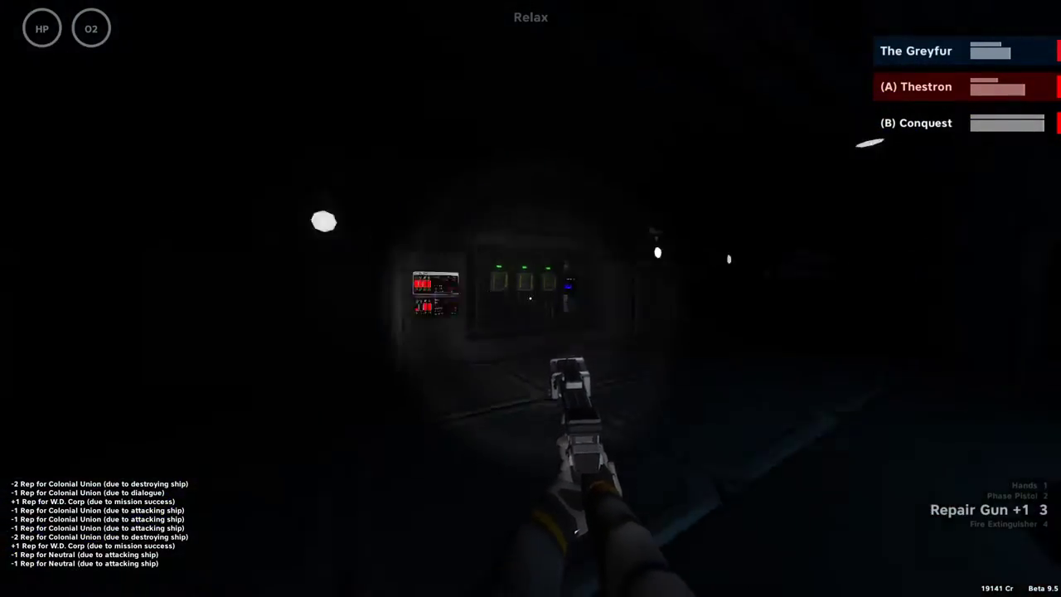
# - Walk past the burning machine back to the Jump Computer, now charging the warp drive
pyautogui.press('w')
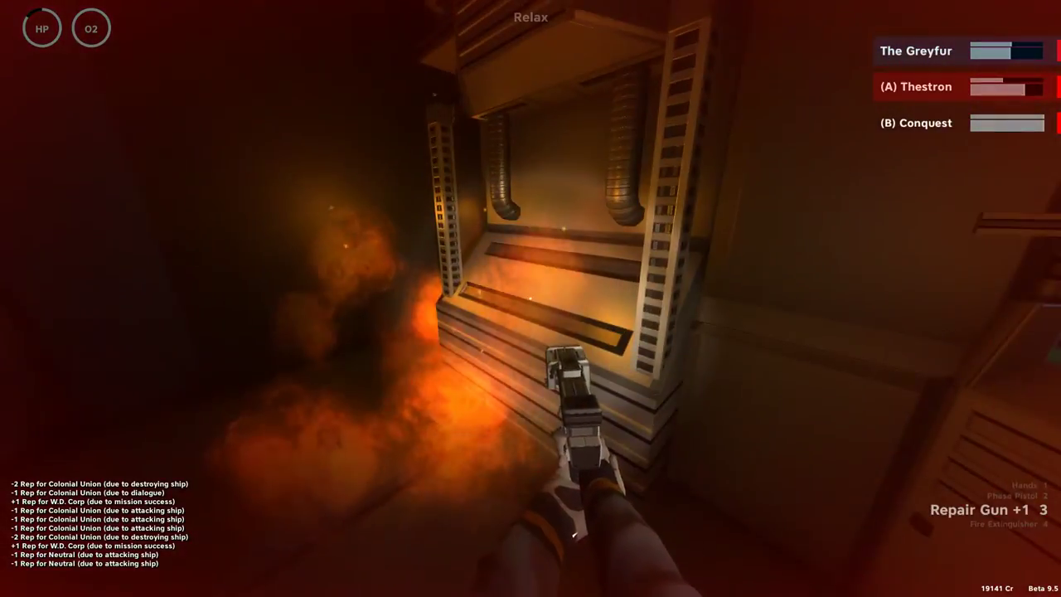
pyautogui.press('4')
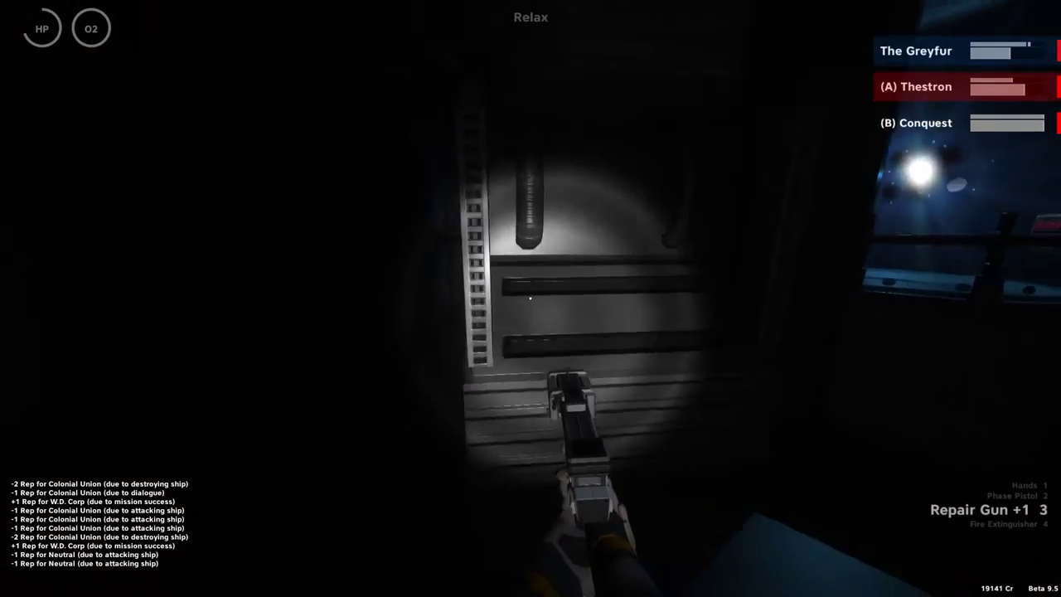
pyautogui.press('w')
pyautogui.press('w')
# - Switch to the fire extinguisher and wait near the Jump Computer while the warp drive charges
pyautogui.press('w')
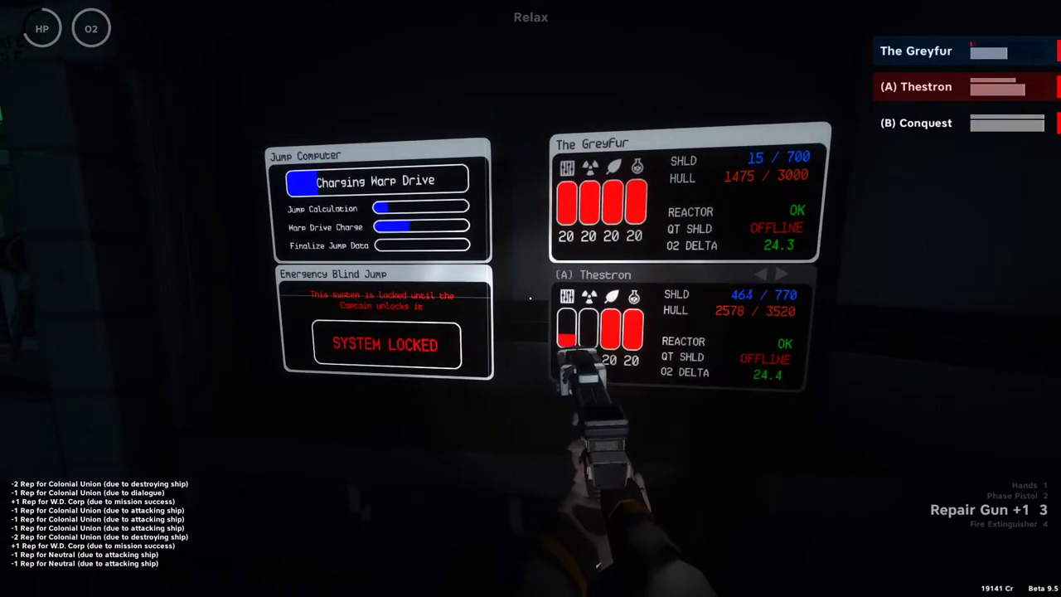
pyautogui.press('w')
pyautogui.press('w')
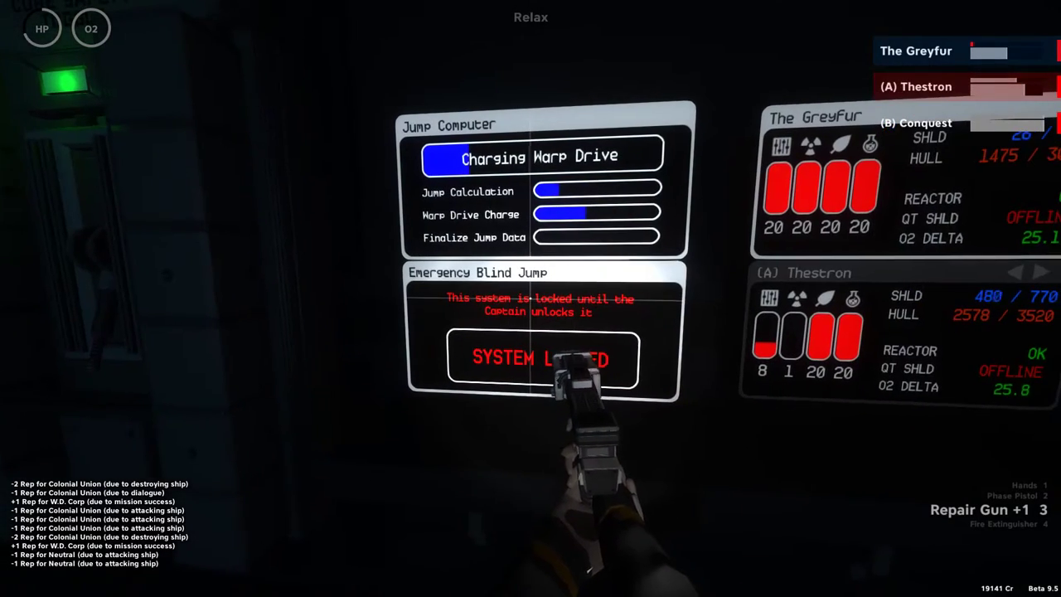
pyautogui.press('4')
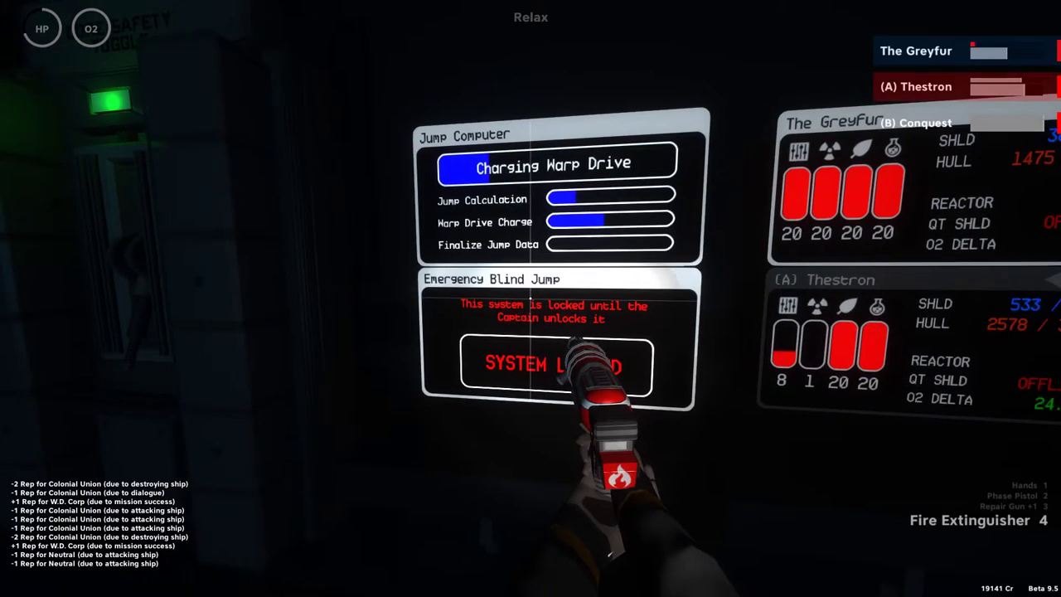
pyautogui.press('a')
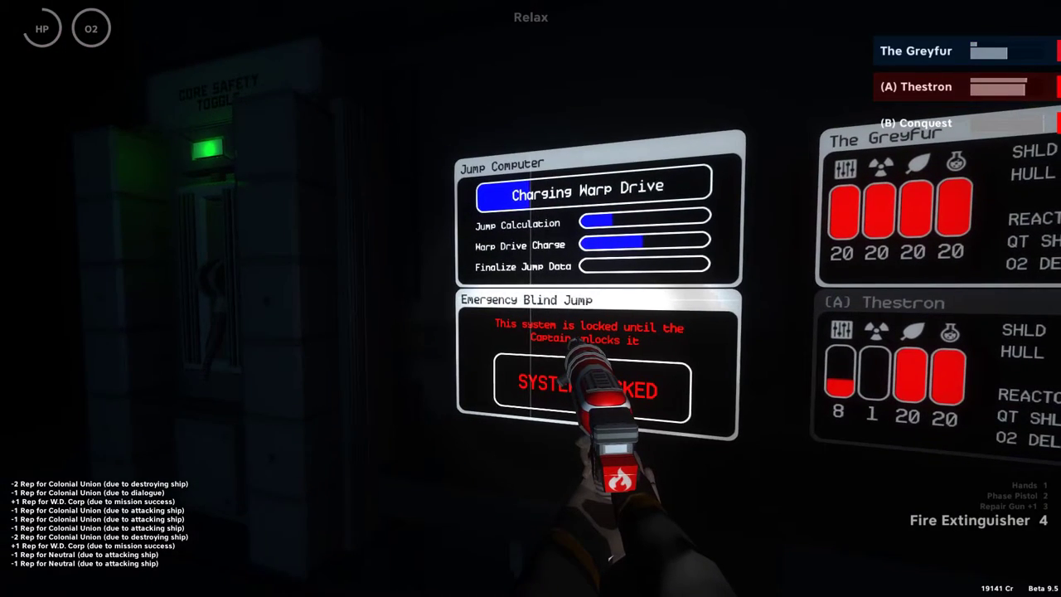
pyautogui.press('w')
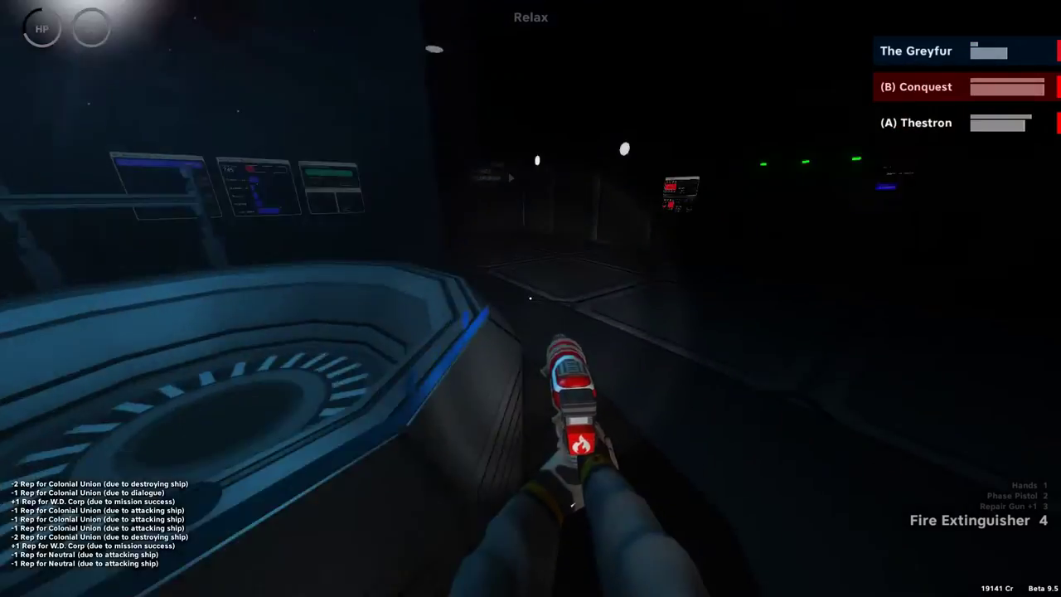
pyautogui.press('w')
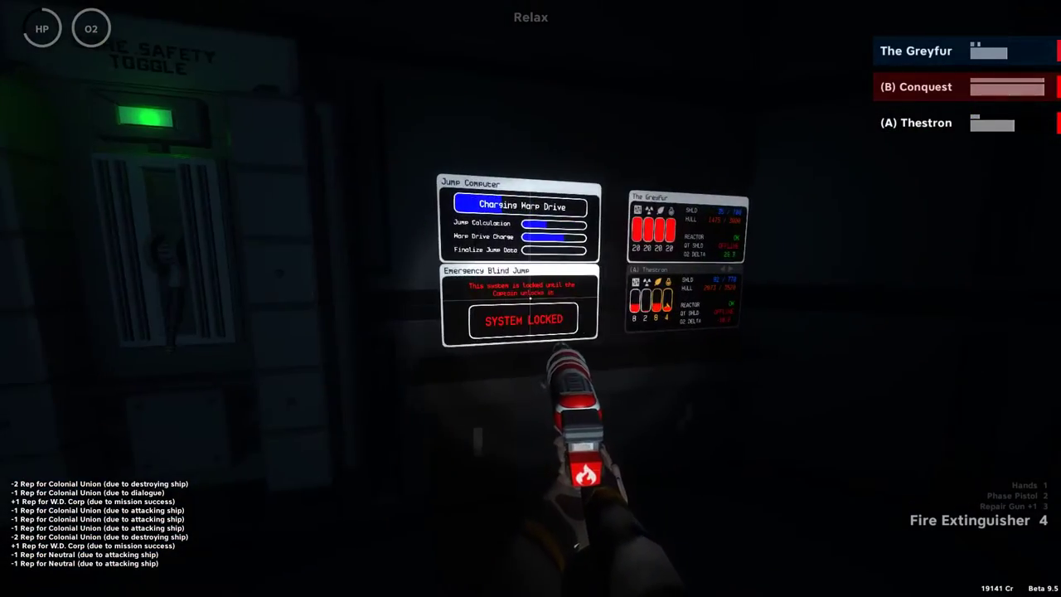
pyautogui.press('w')
# - Return to the Jump Computer and engage the jump, starting the 1:30 countdown
pyautogui.press('s')
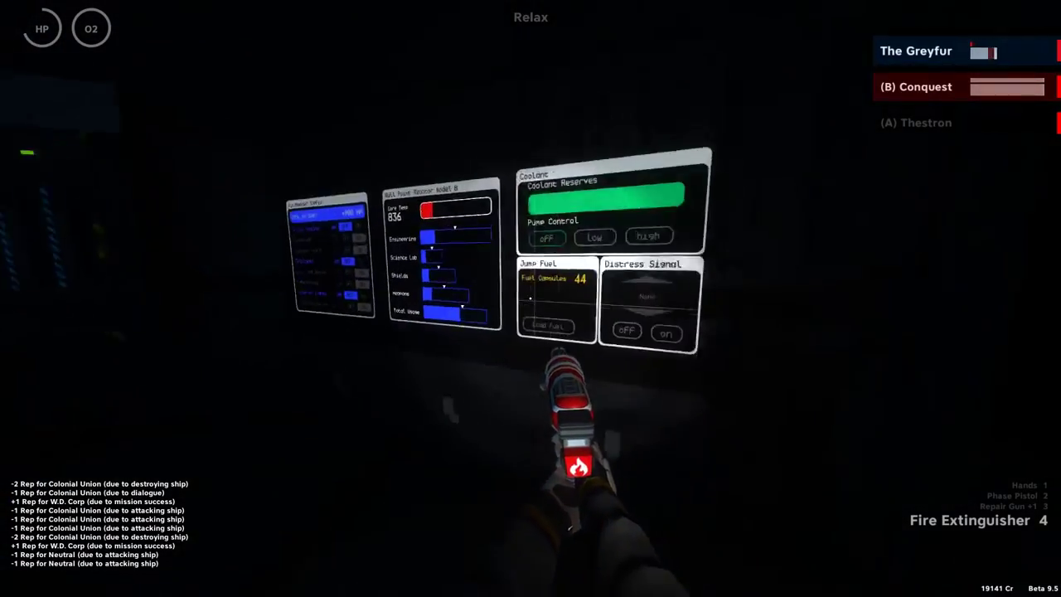
pyautogui.press('w')
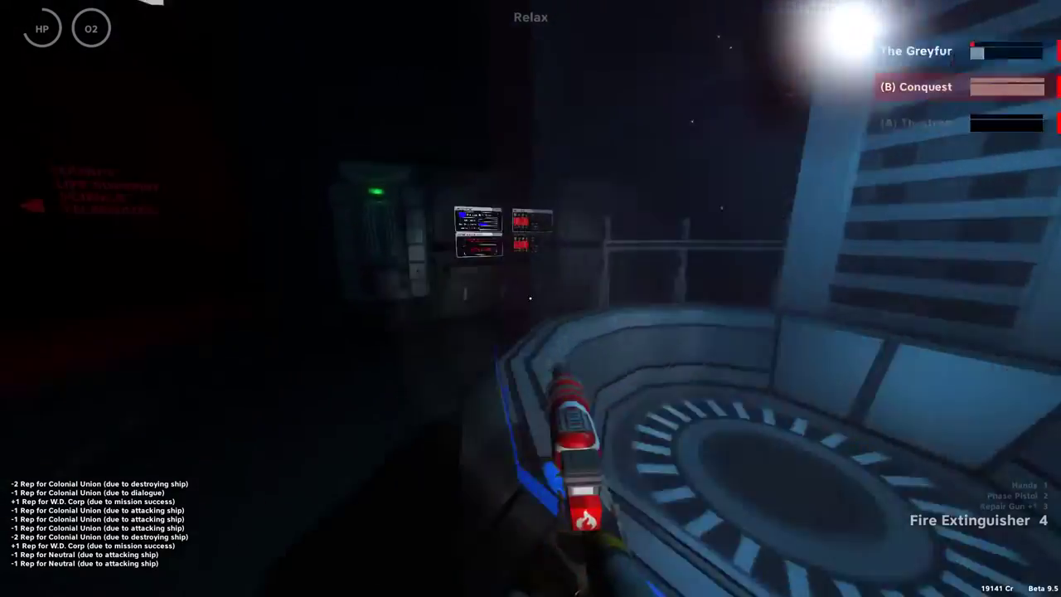
pyautogui.press('w')
pyautogui.press('s')
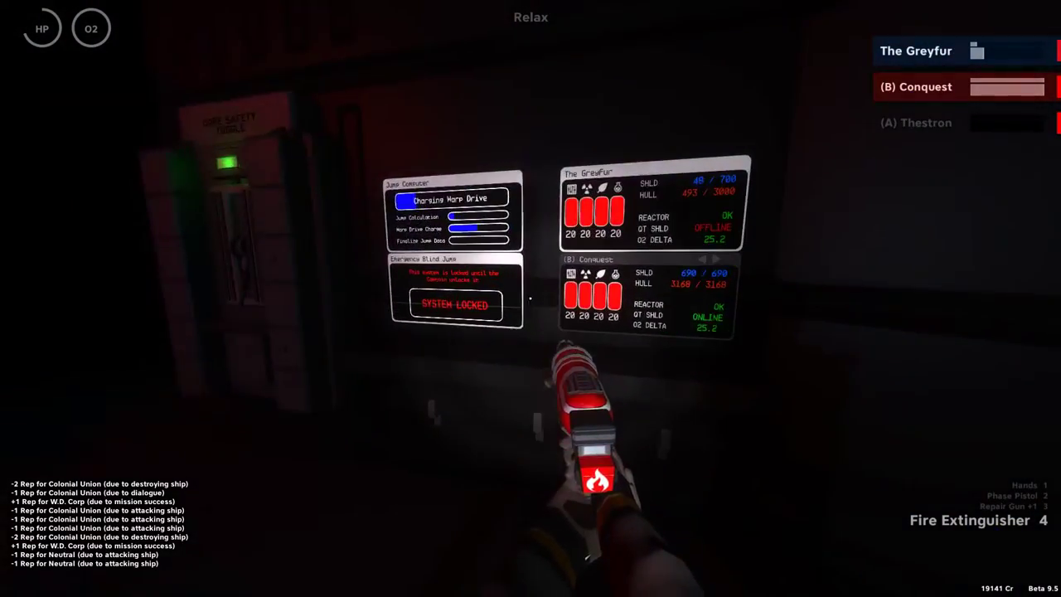
pyautogui.press('w')
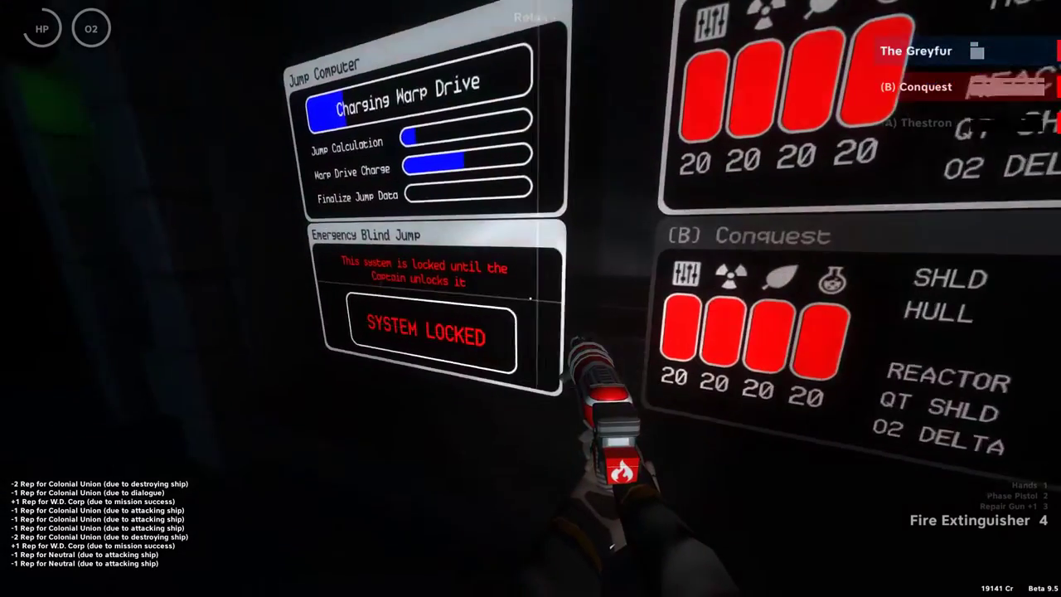
pyautogui.press('s')
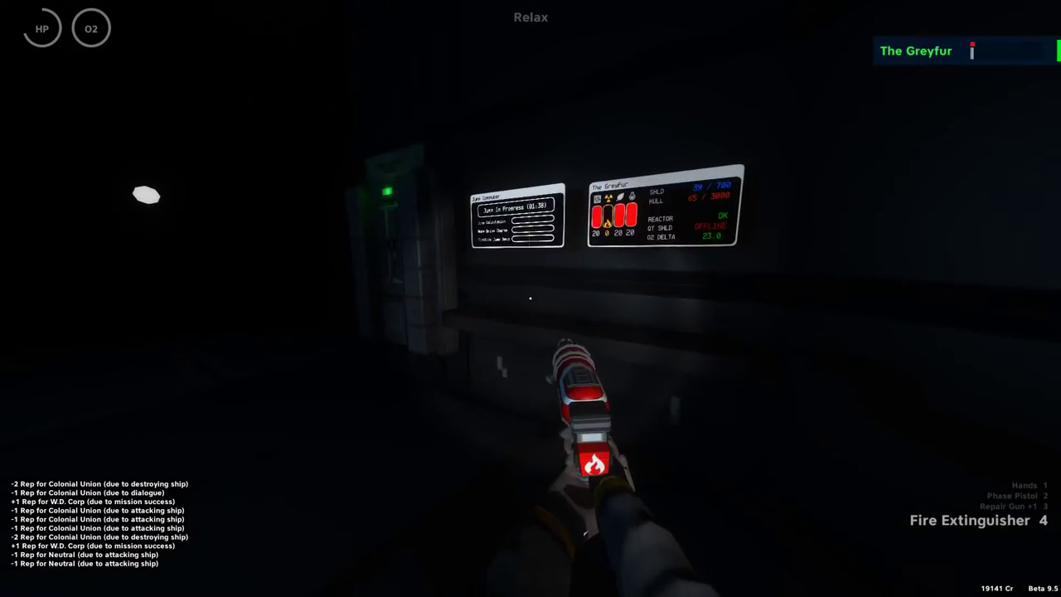
# - Repair the damaged weapons console with the Repair Gun as the mission completes at 20141 credits
pyautogui.press('w')
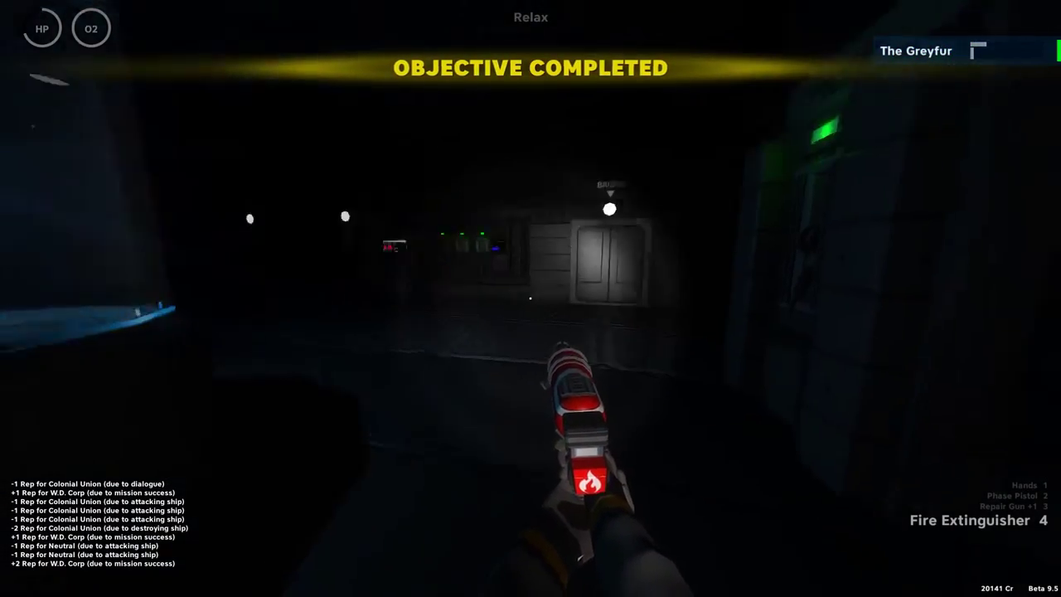
pyautogui.press('w')
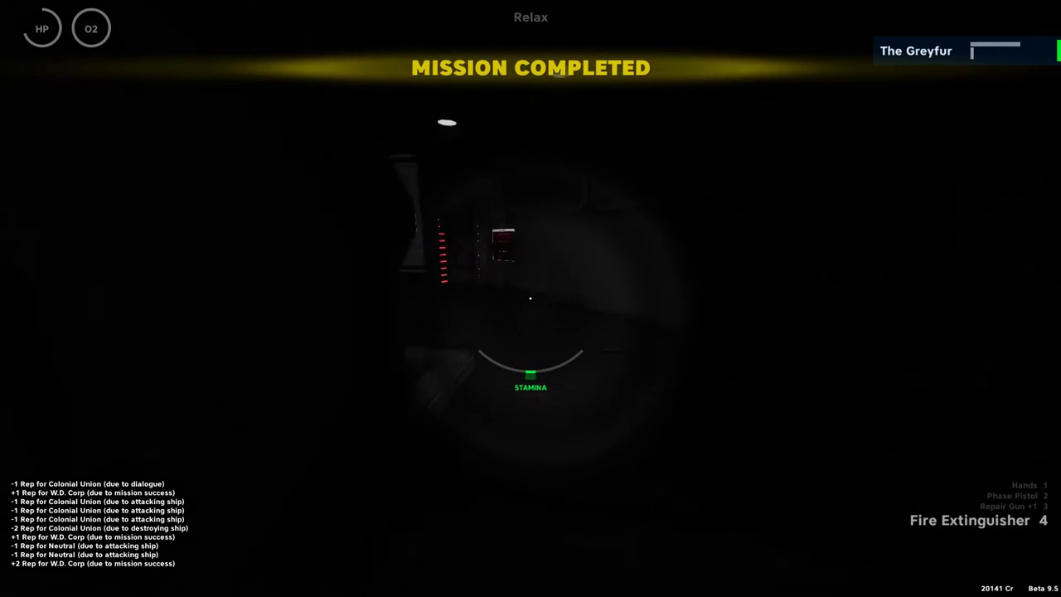
pyautogui.press('3')
pyautogui.press('w')
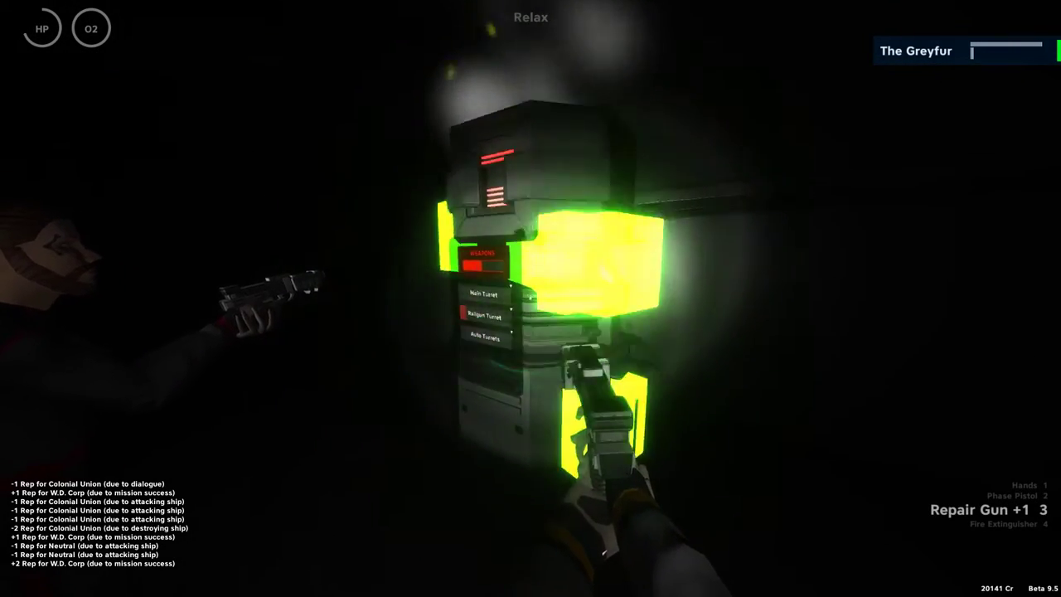
pyautogui.click(530, 299)
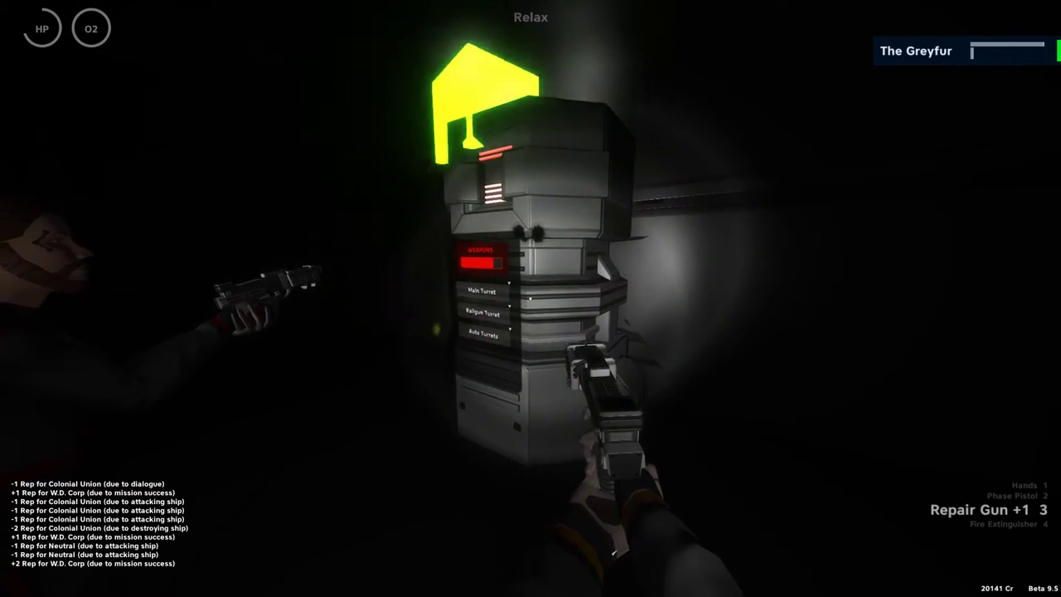
pyautogui.press('s')
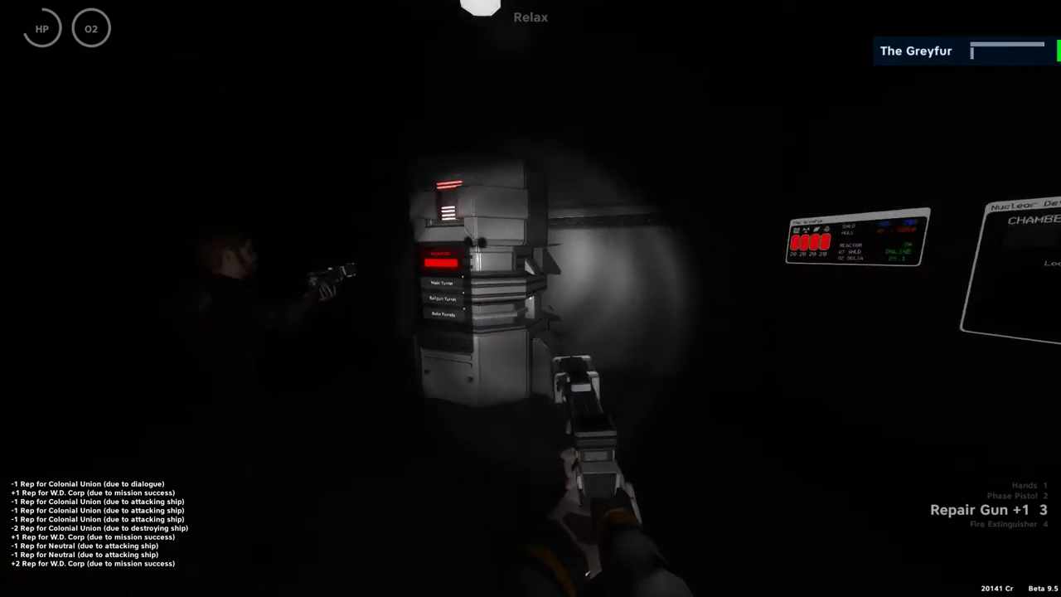
pyautogui.press('w')
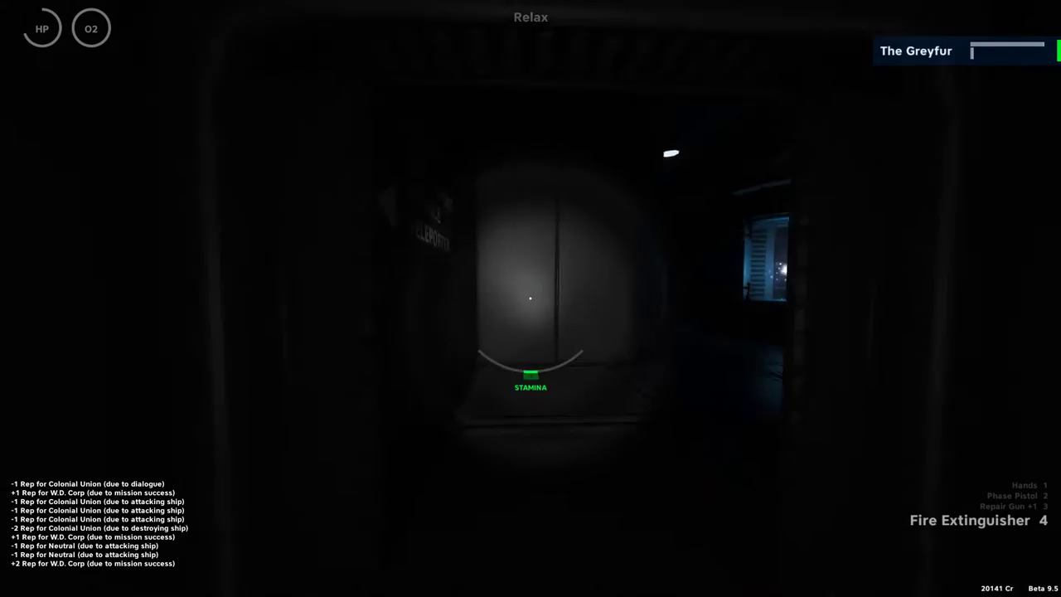
# - Check the ship status, coolant and jump fuel readouts and the jump countdown
pyautogui.press('w')
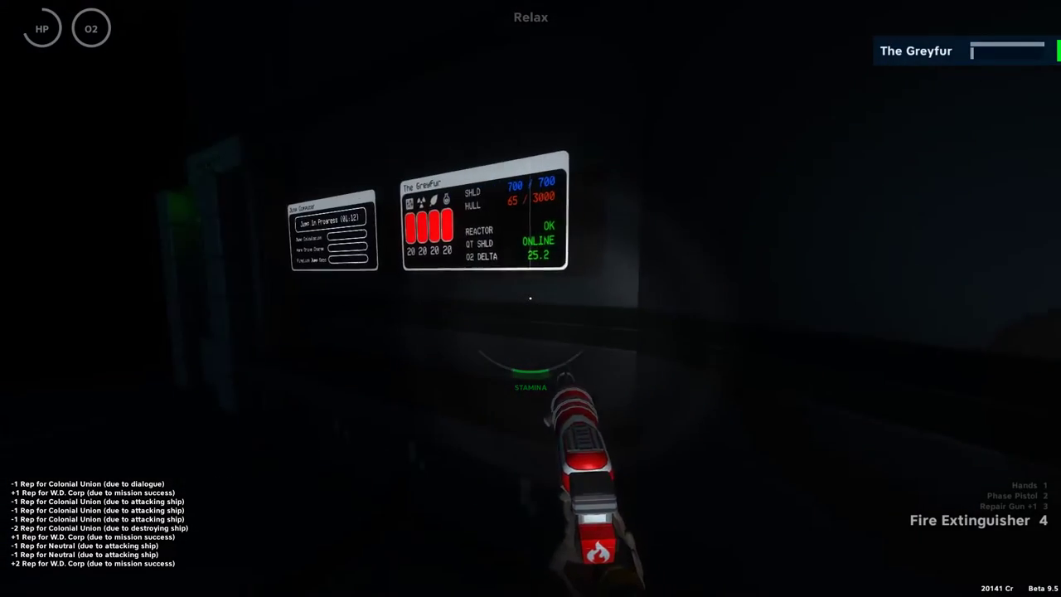
pyautogui.press('w')
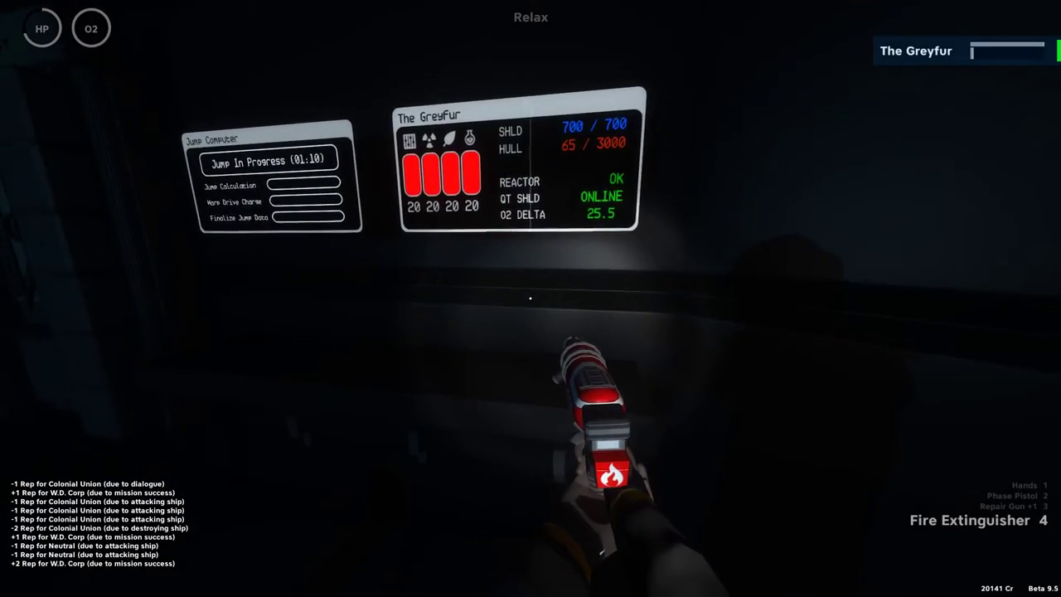
pyautogui.press('w')
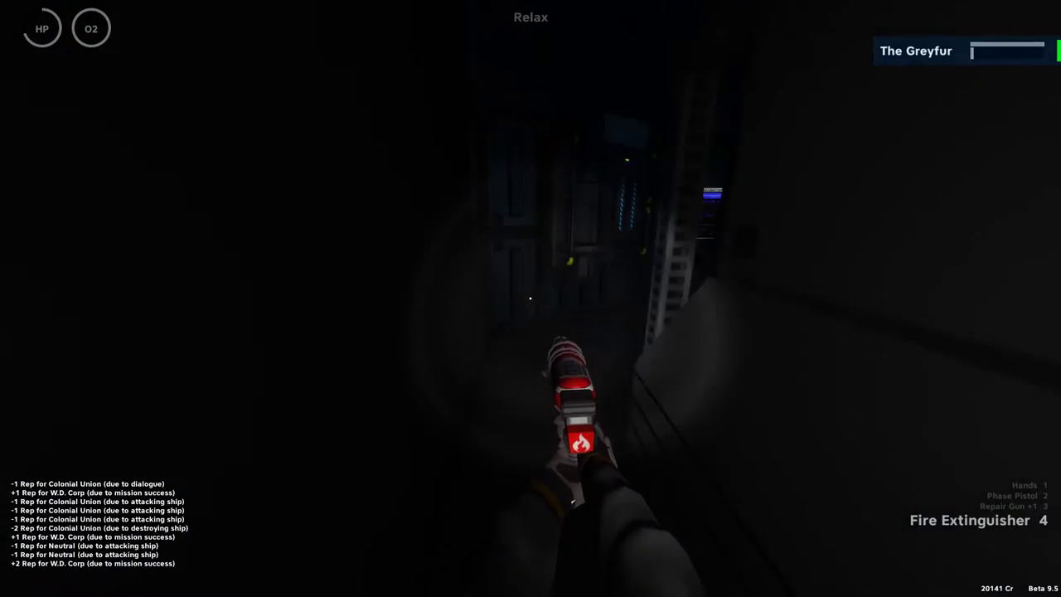
pyautogui.press('w')
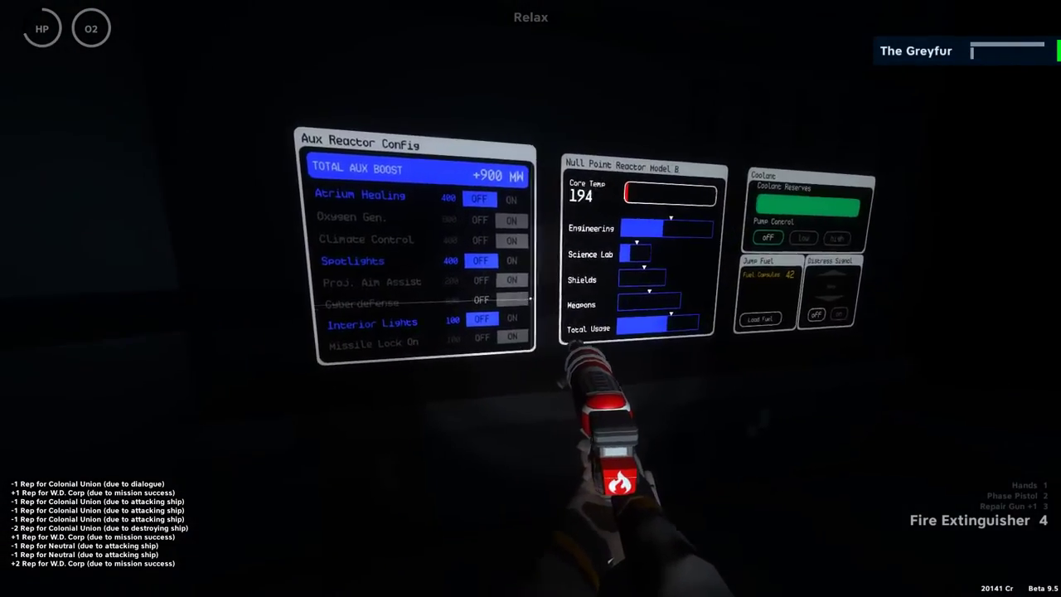
pyautogui.press('w')
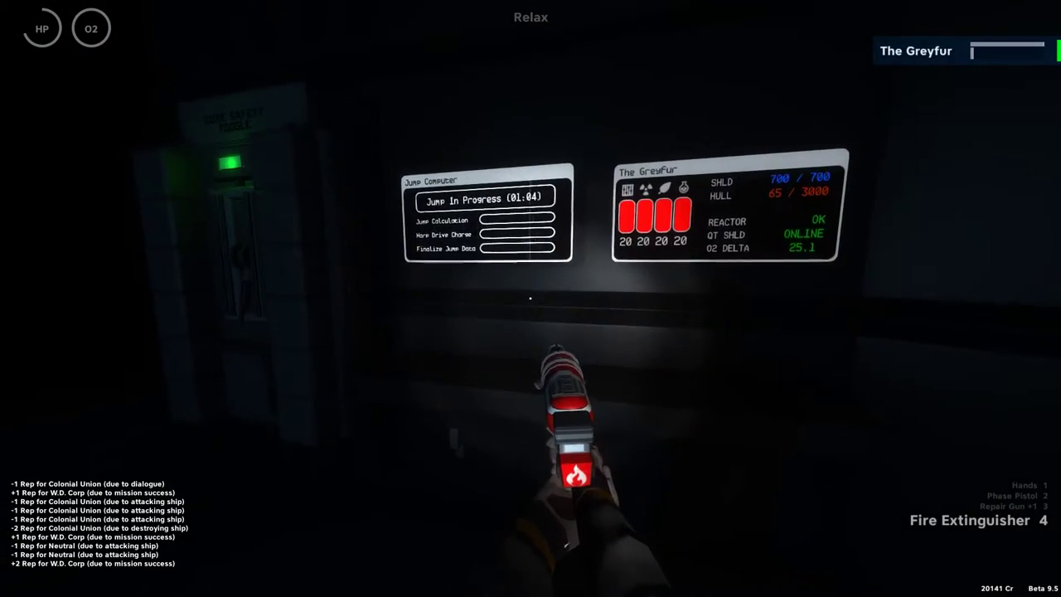
pyautogui.press('d')
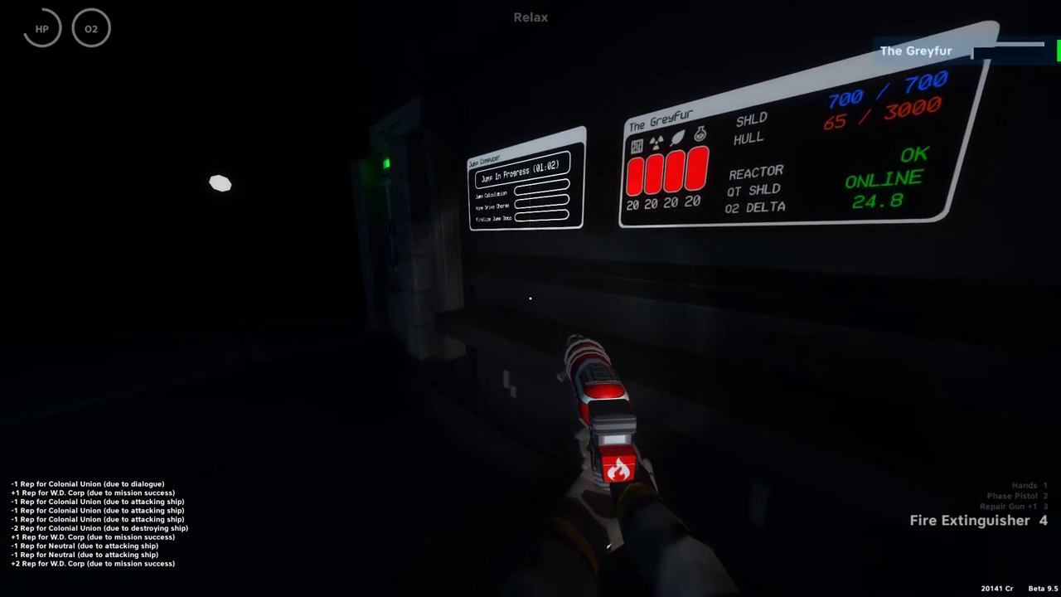
pyautogui.press('w')
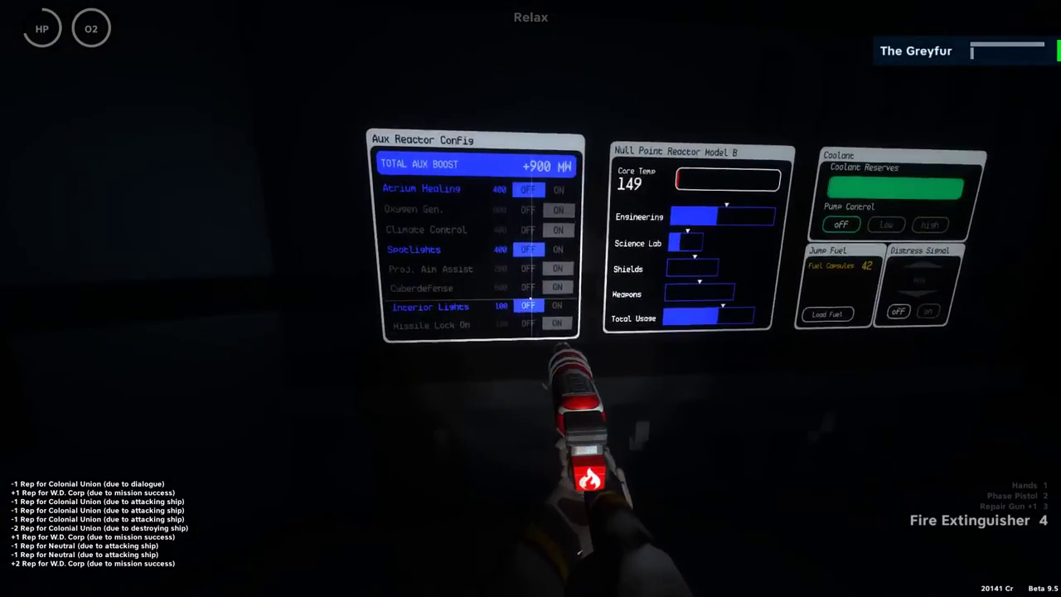
pyautogui.press('w')
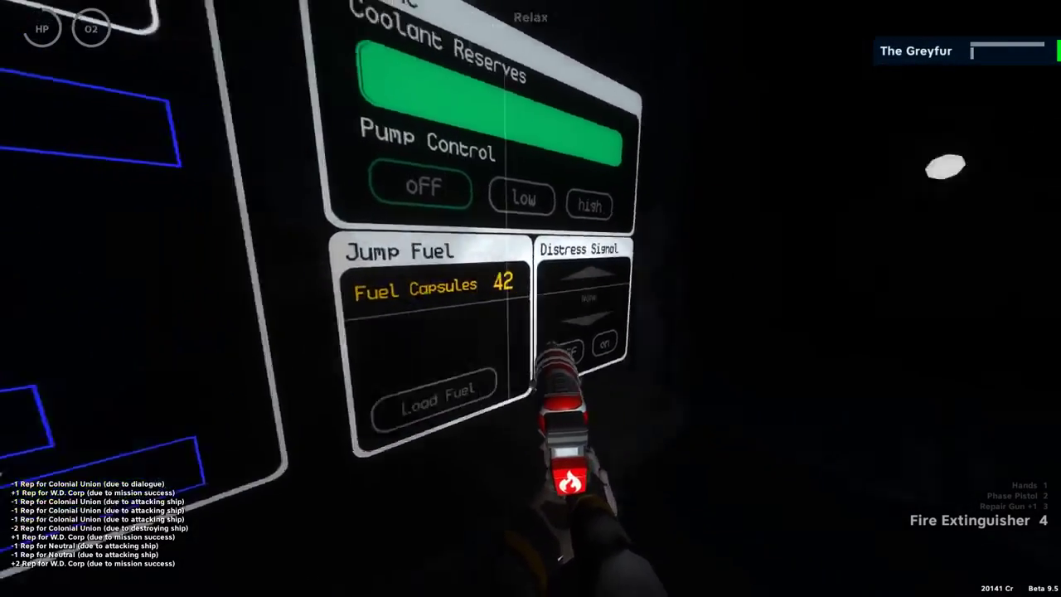
pyautogui.press('w')
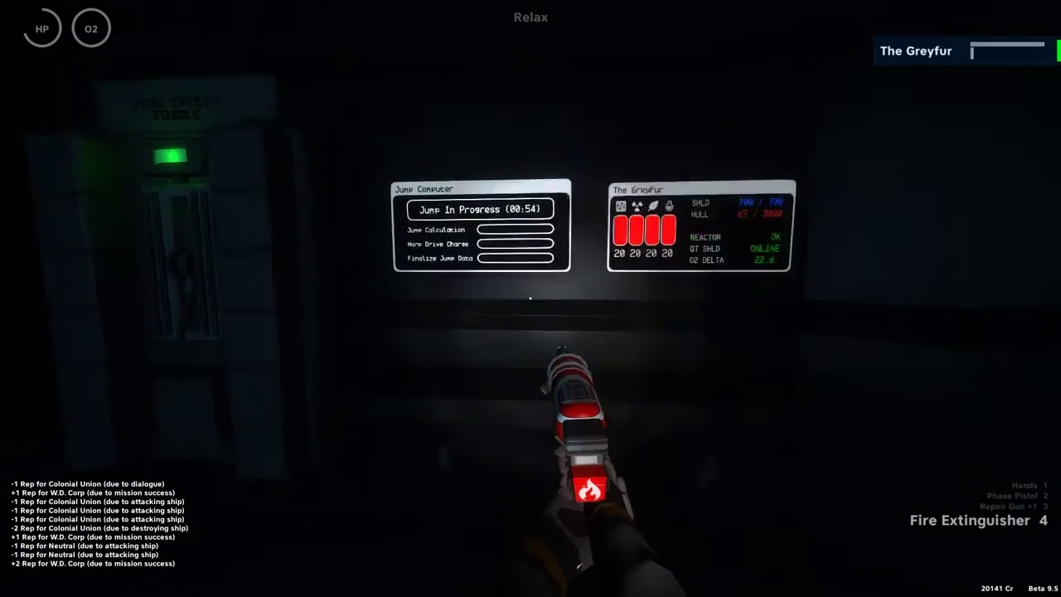
pyautogui.press('w')
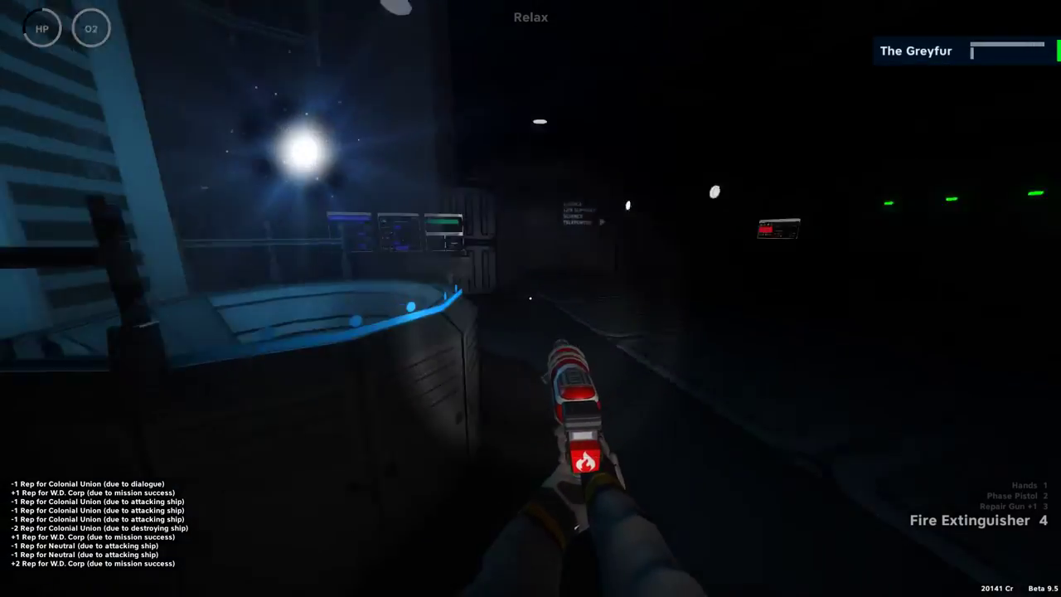
# - Switch Atrium Healing on, then walk down the corridor to the room with the bed
pyautogui.press('w')
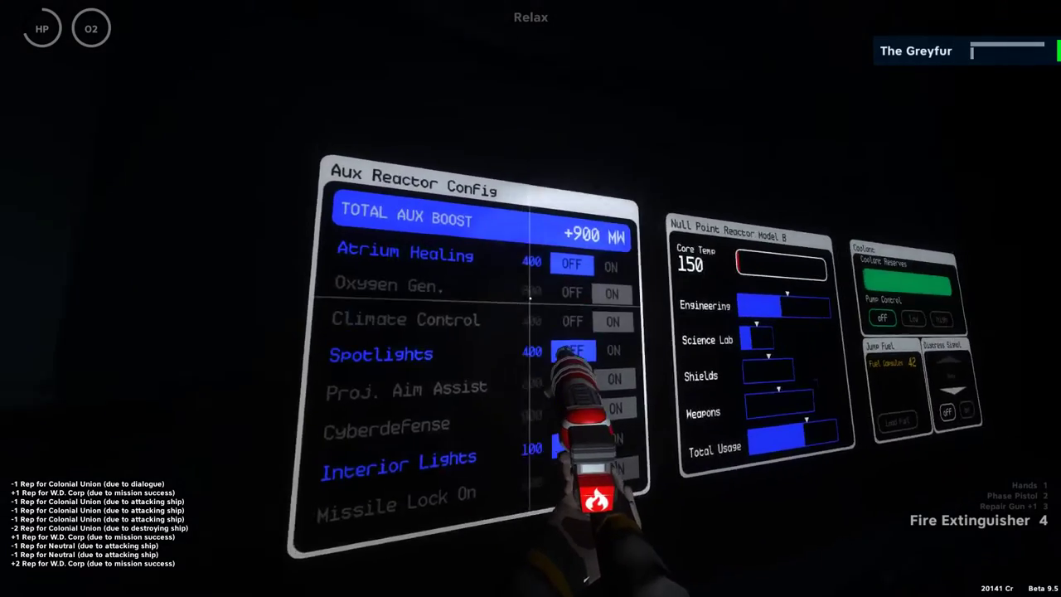
pyautogui.click(530, 299)
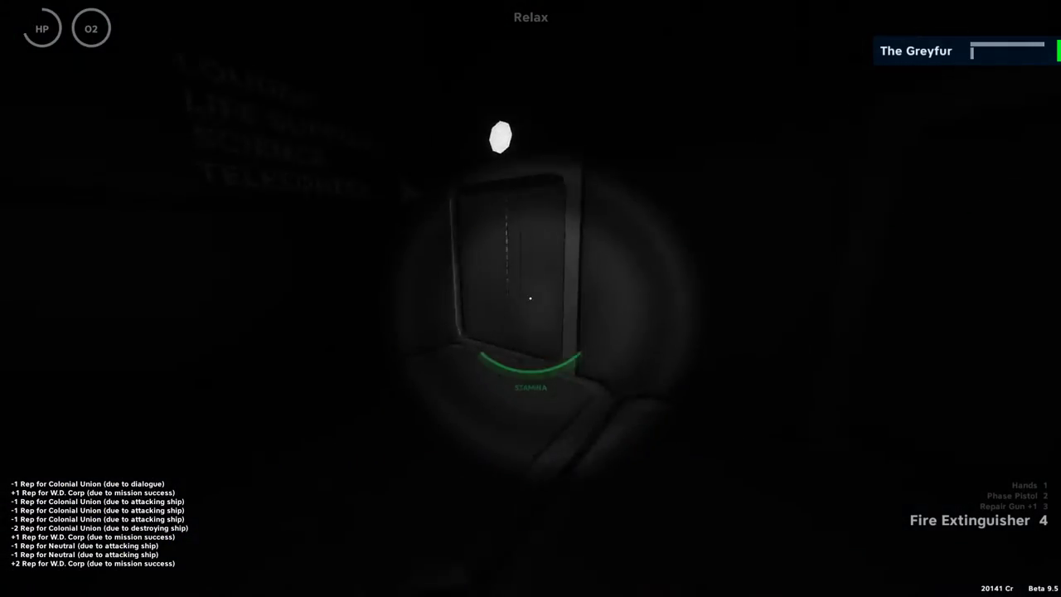
pyautogui.press('w')
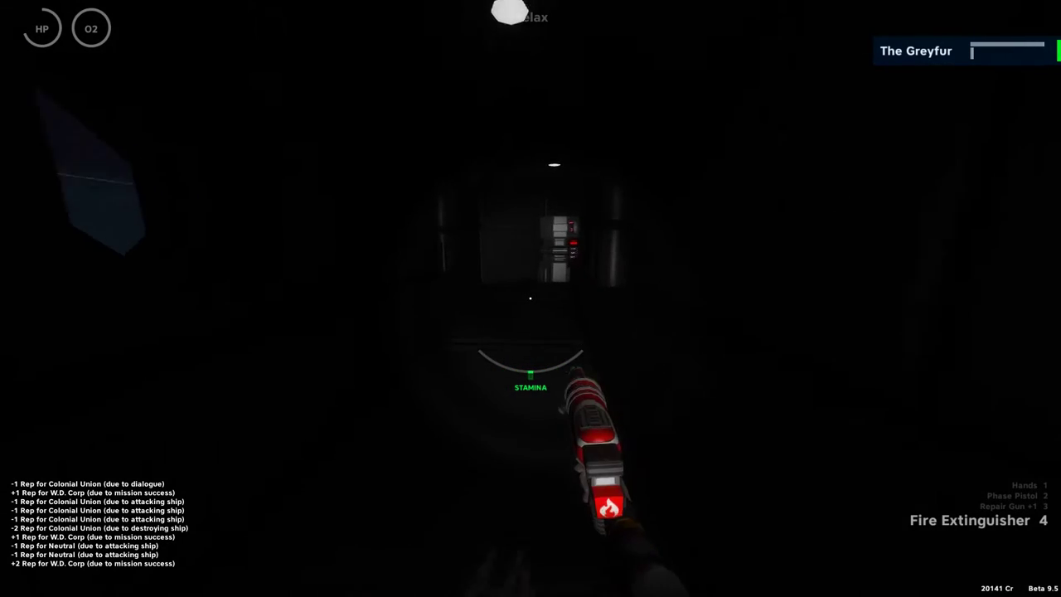
pyautogui.press('w')
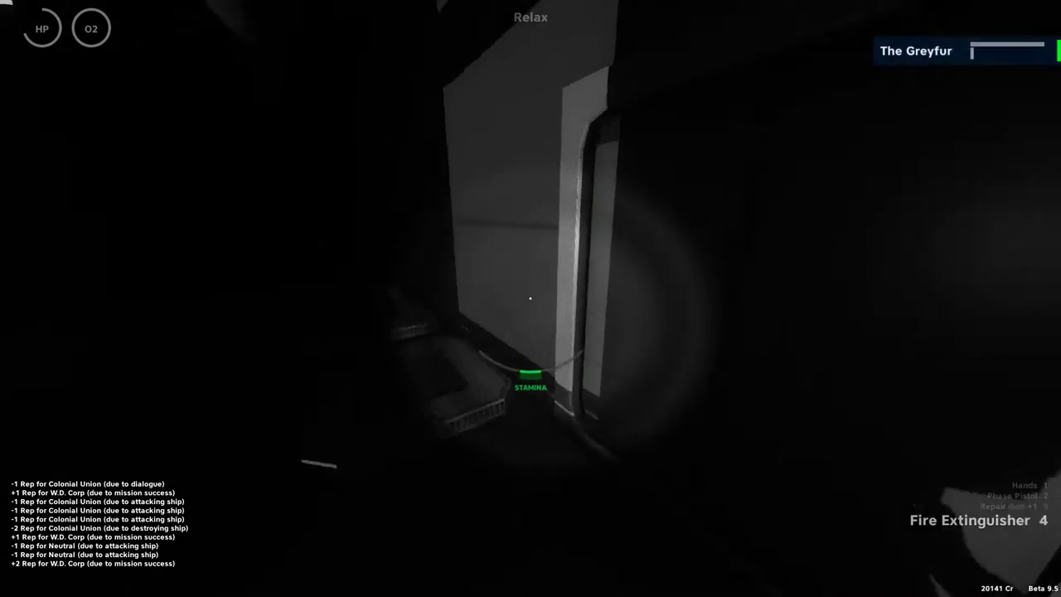
pyautogui.press('w')
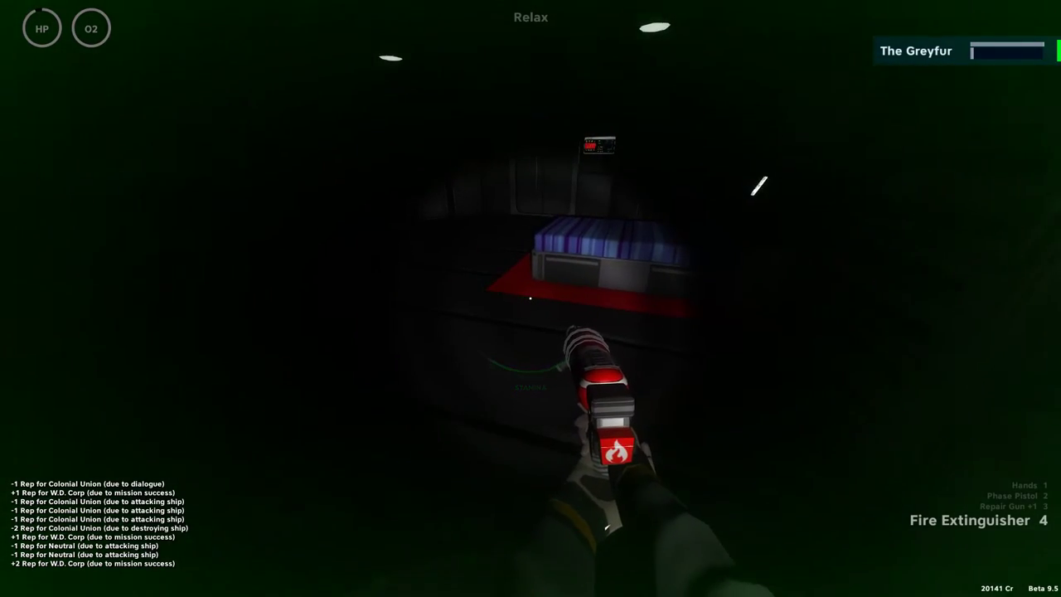
pyautogui.press('w')
pyautogui.press('w')
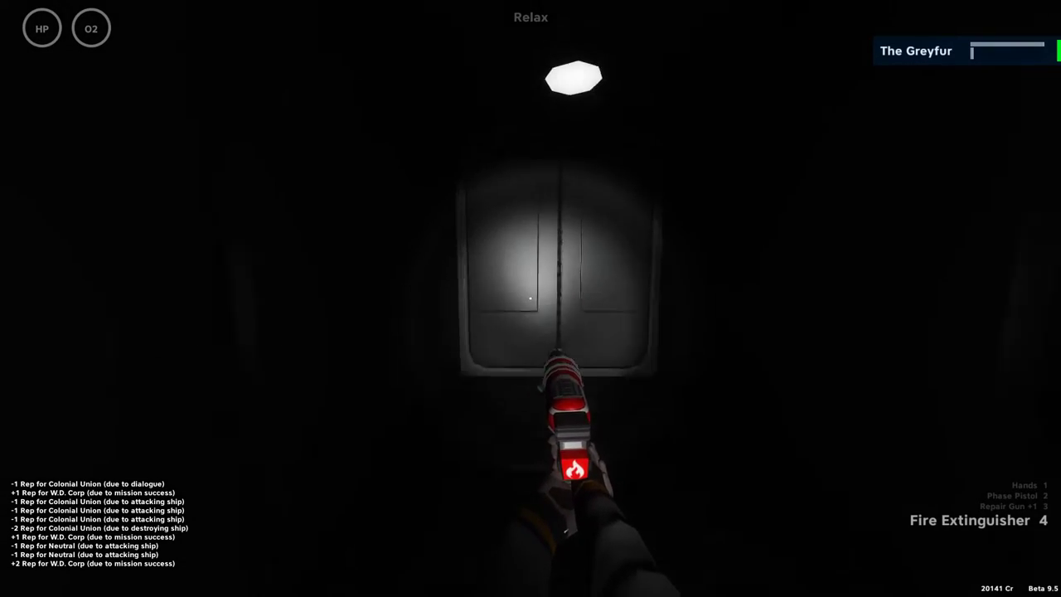
# - Switch Atrium Healing back off and reach the Jump Computer as the countdown hits 0:00
pyautogui.press('w')
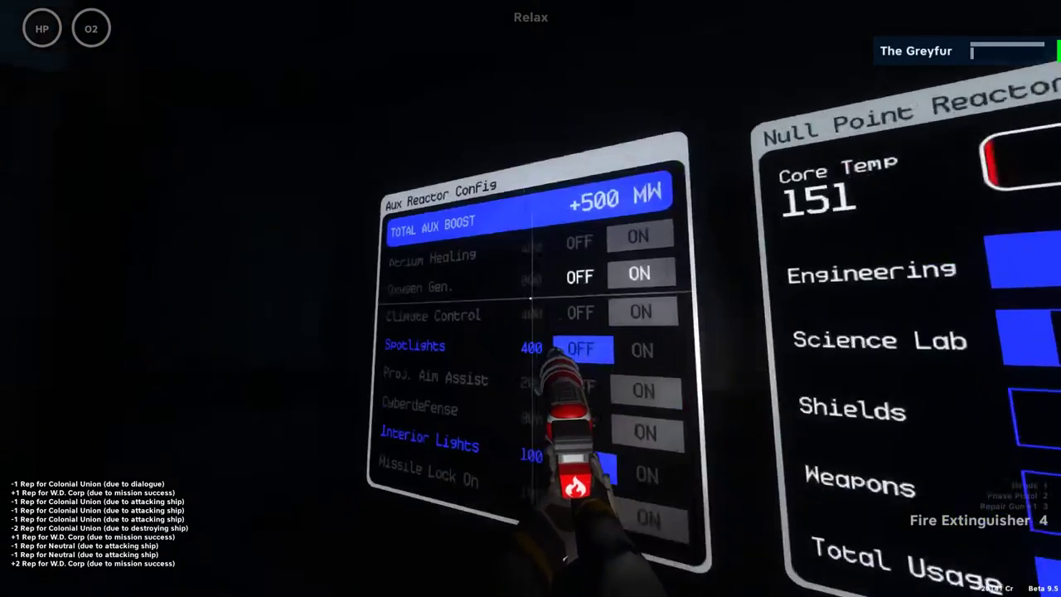
pyautogui.click(530, 304)
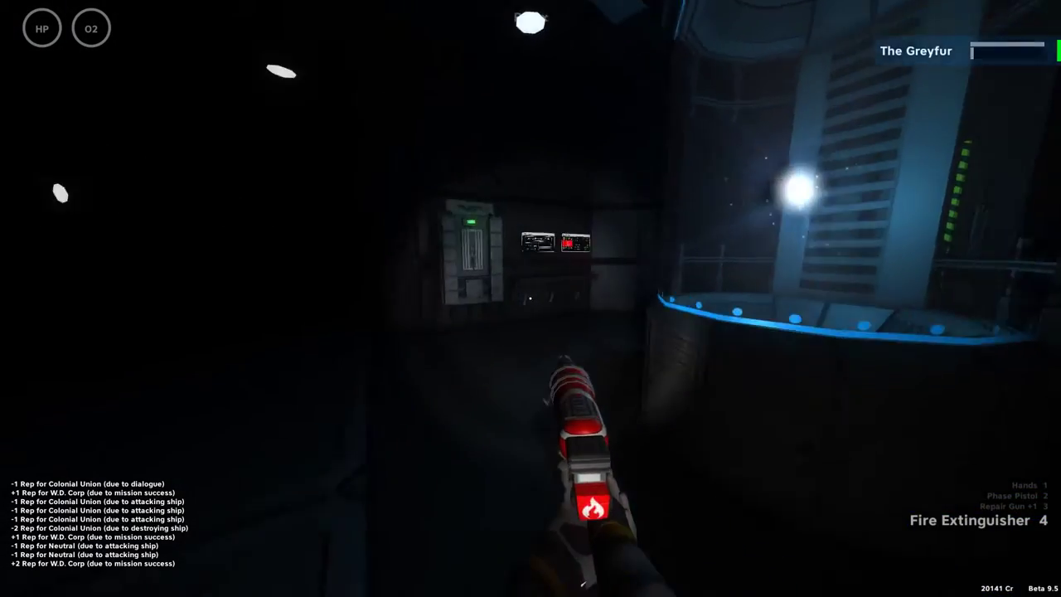
pyautogui.press('w')
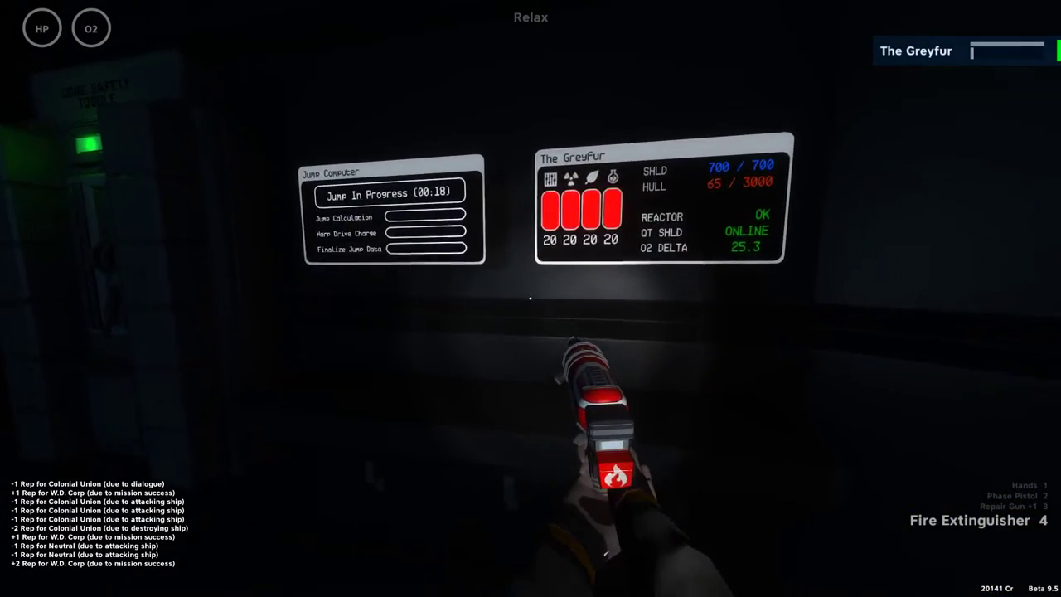
pyautogui.press('w')
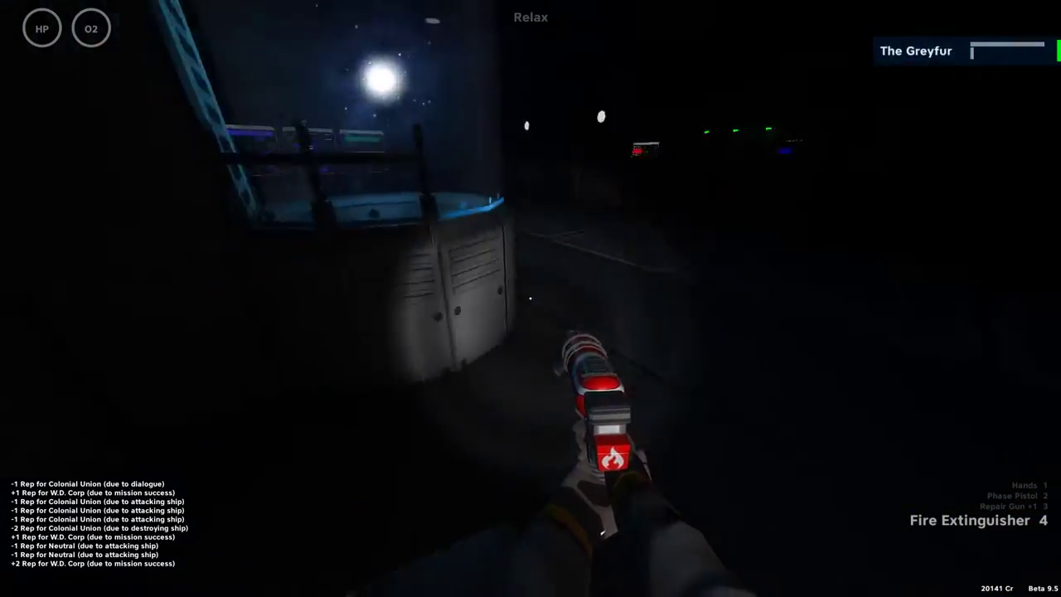
pyautogui.press('w')
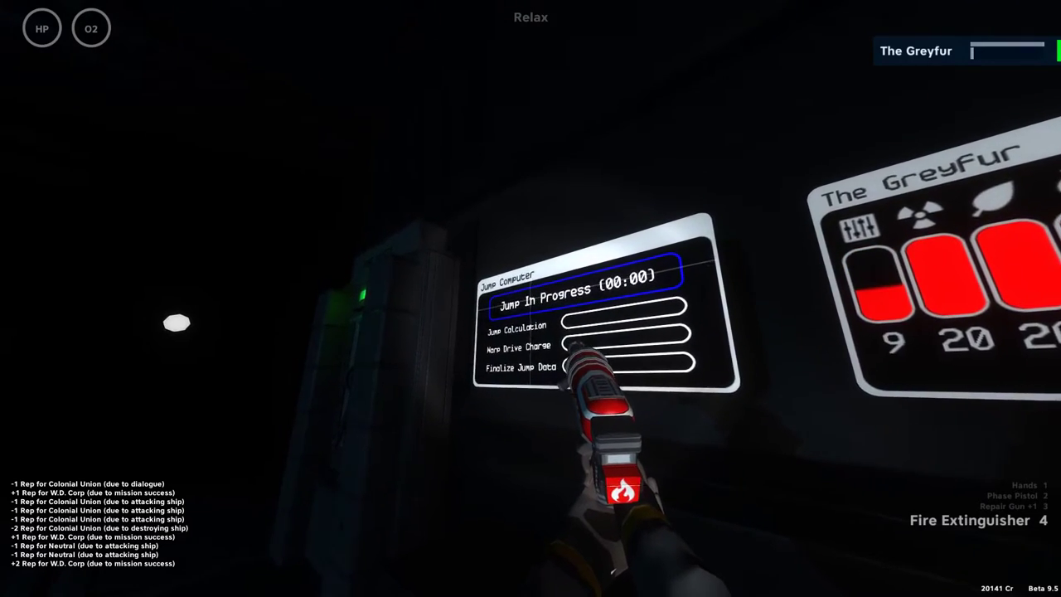
# - Wait at the Jump Computer until the warp drive charges and shows Jump to SE 1790
pyautogui.press('s')
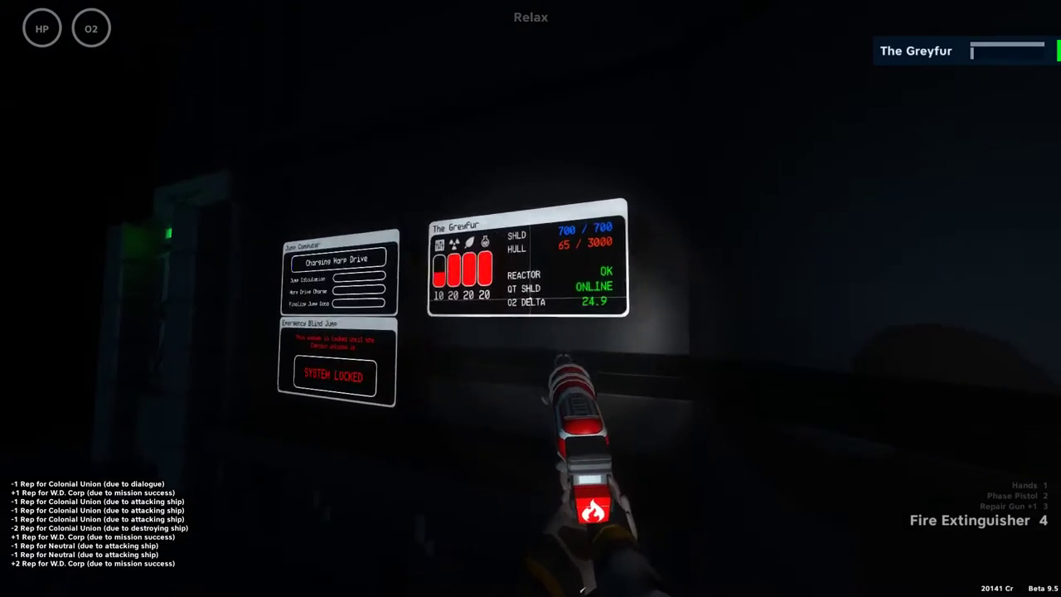
pyautogui.press('w')
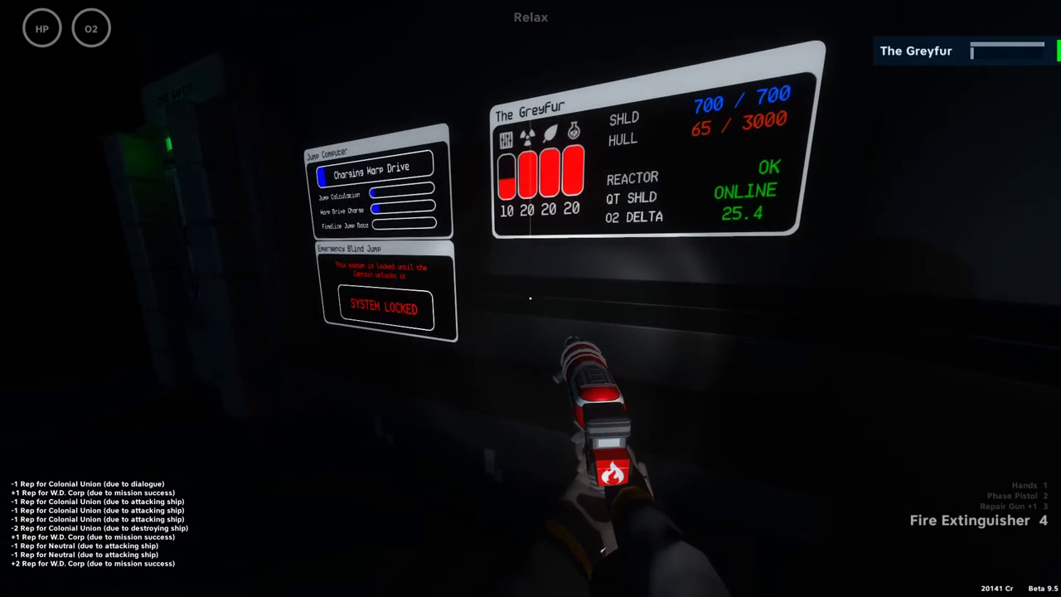
pyautogui.press('3')
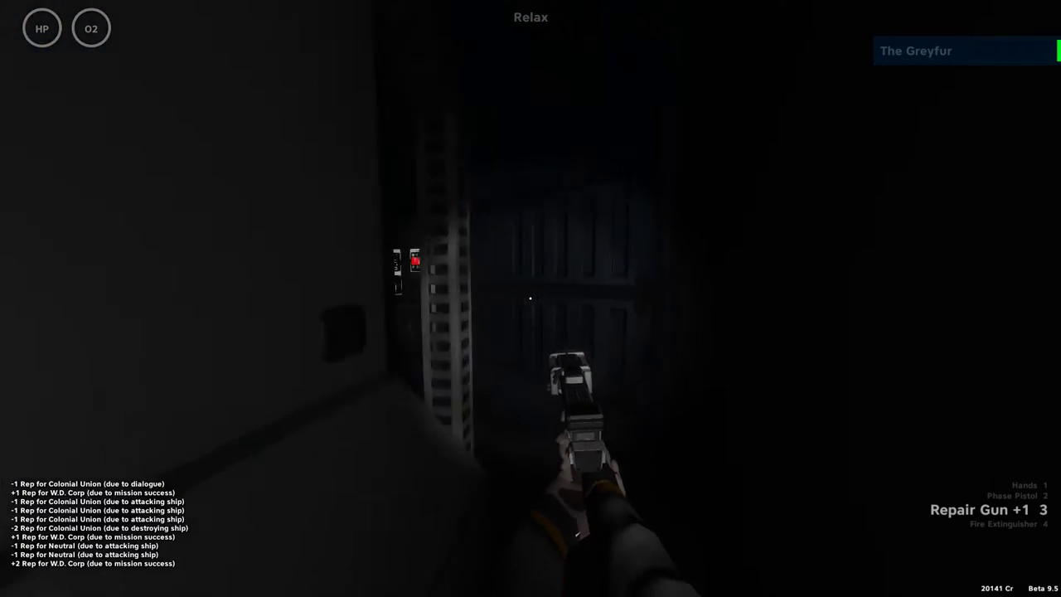
pyautogui.press('4')
pyautogui.press('w')
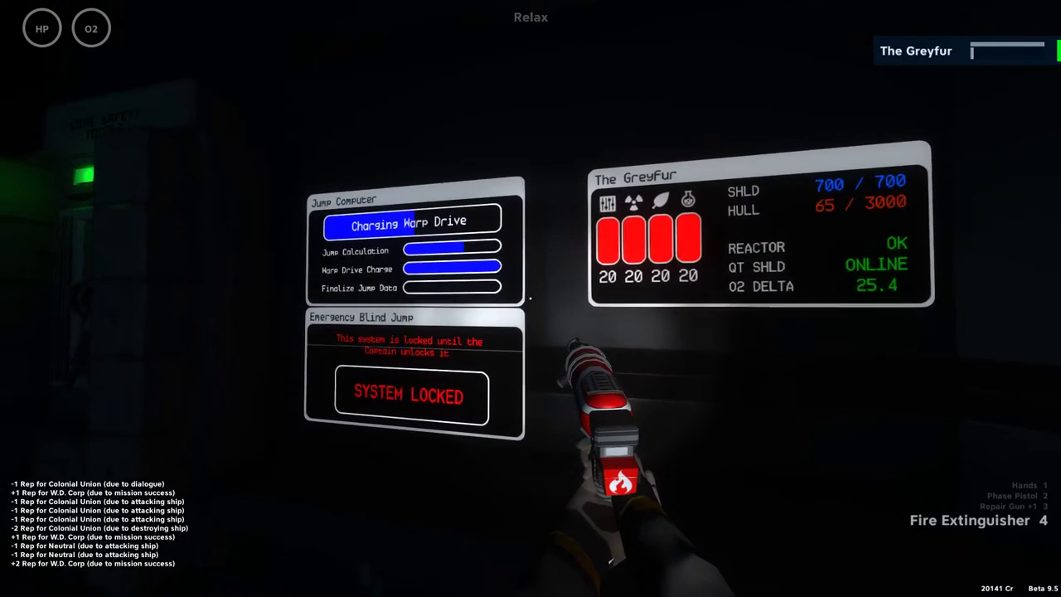
pyautogui.press('w')
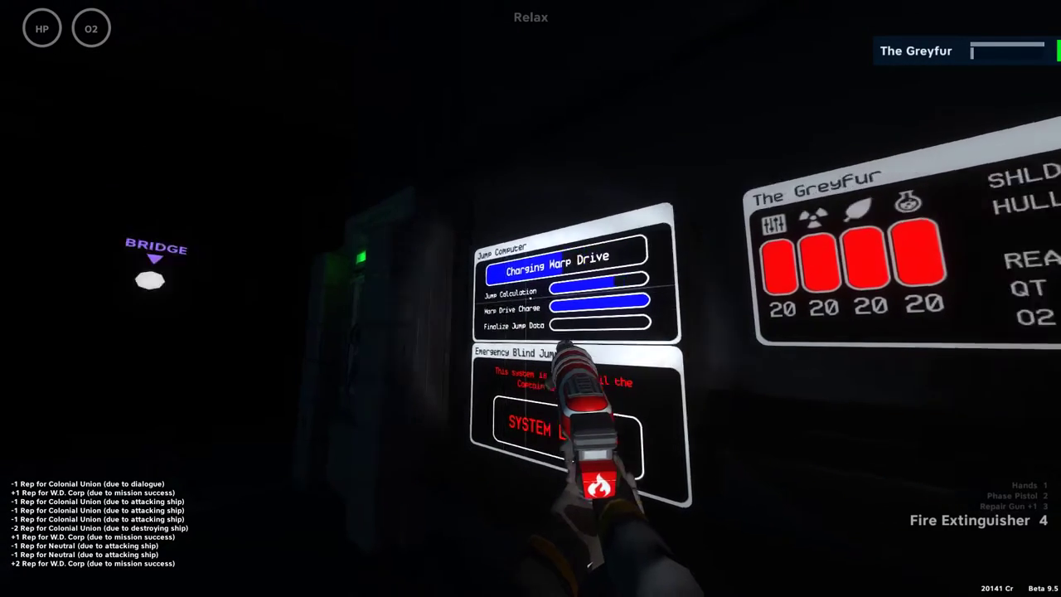
pyautogui.press('w')
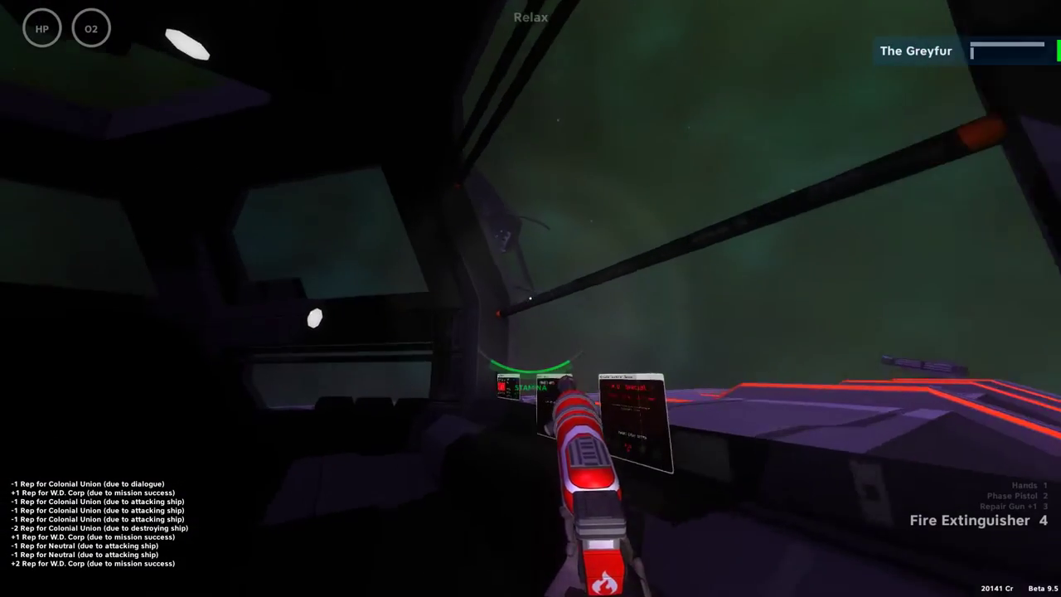
pyautogui.press('w')
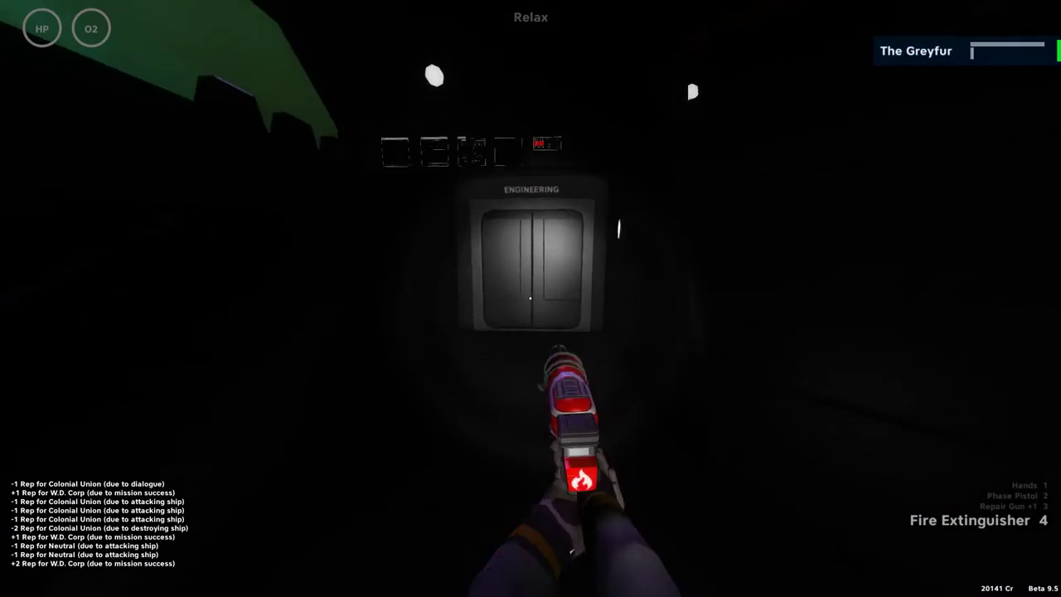
pyautogui.press('w')
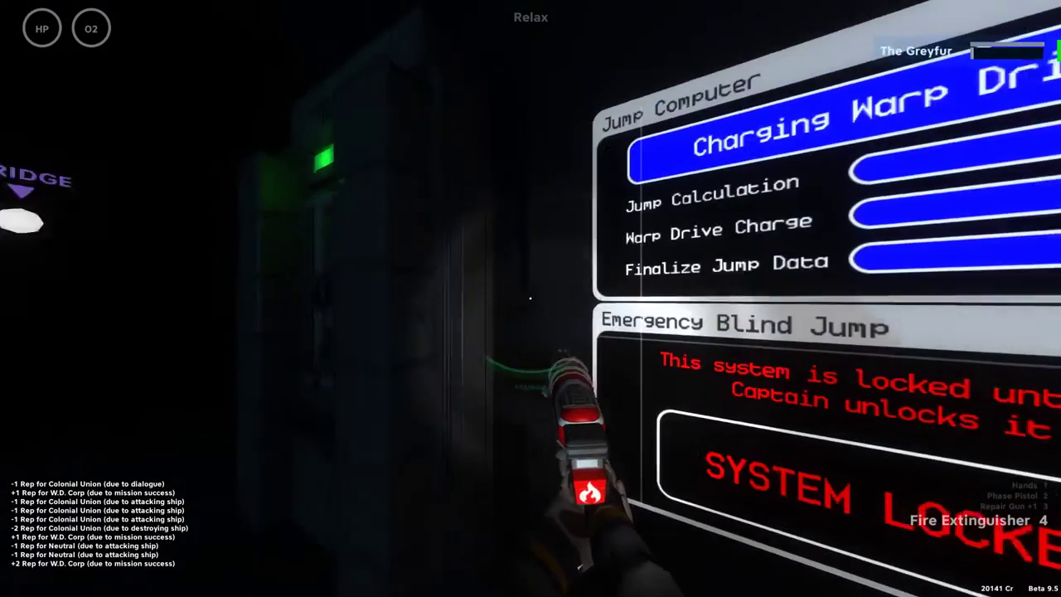
pyautogui.press('s')
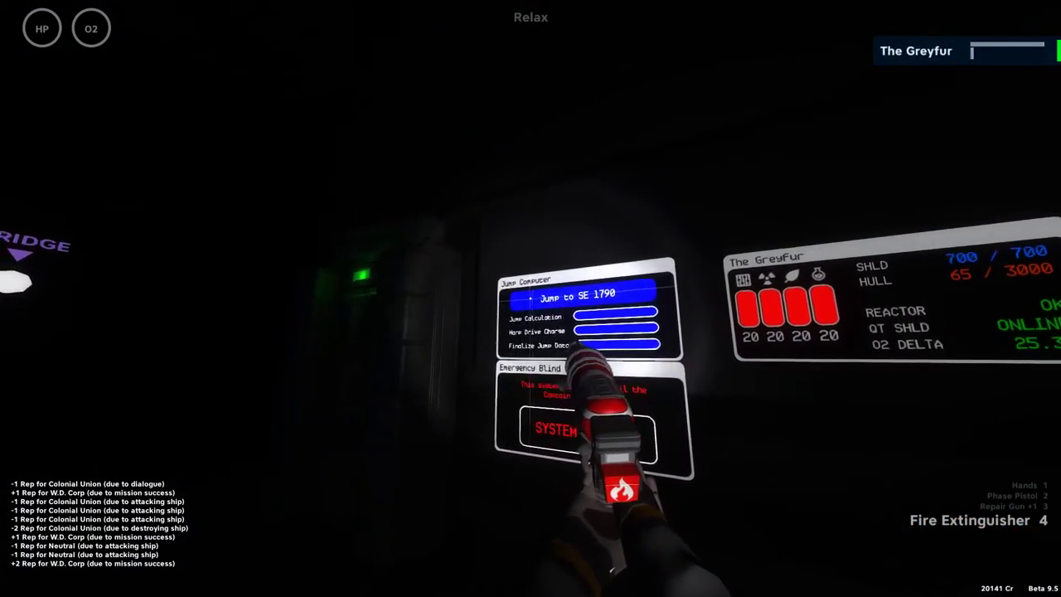
# - Sprint through the corridor to the bridge window facing the purple alien ship
pyautogui.press('w')
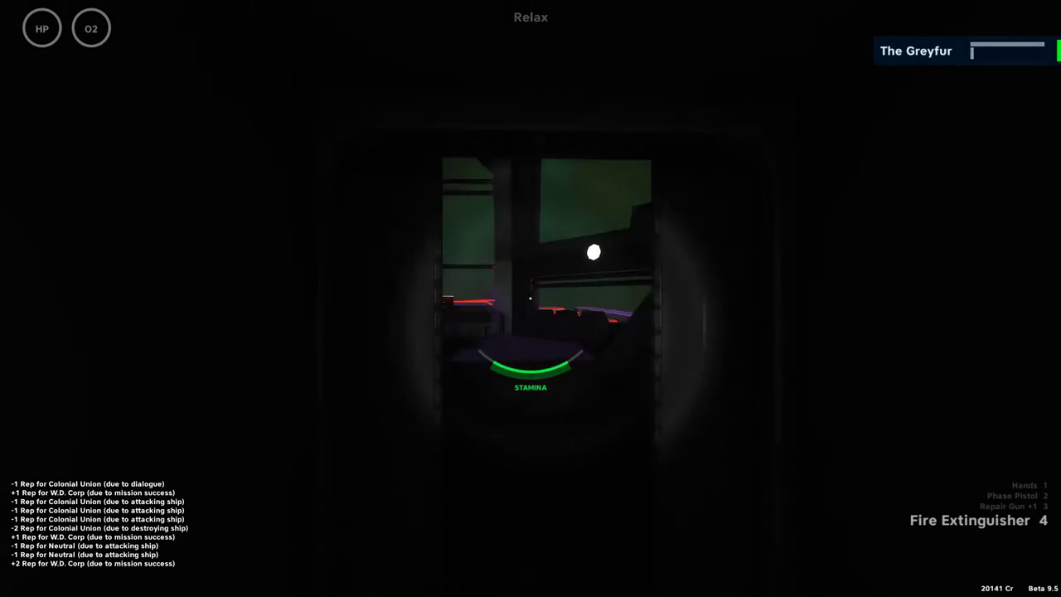
pyautogui.hotkey('shift', 'w')
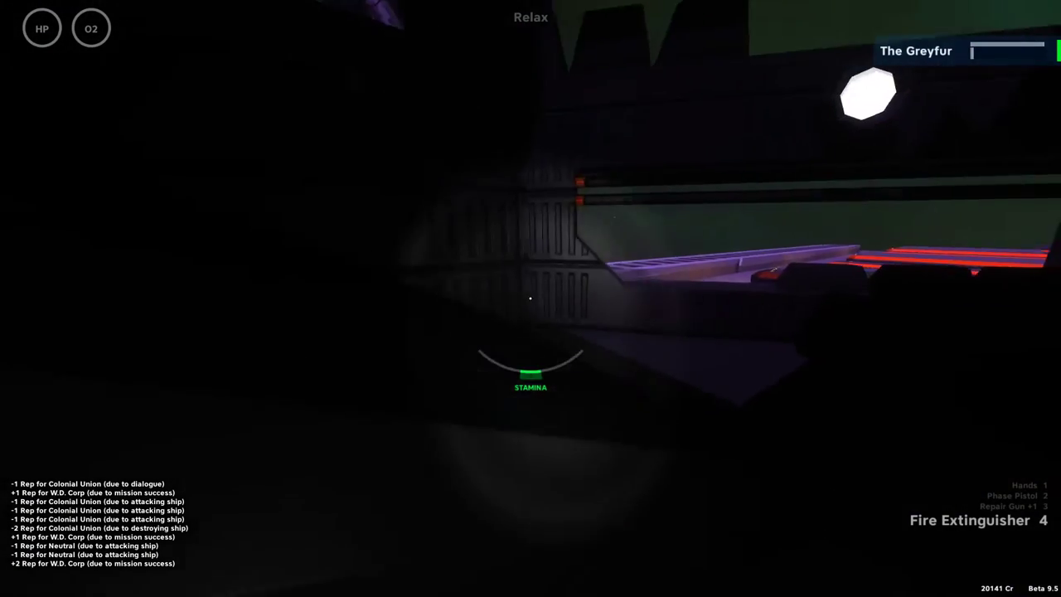
pyautogui.press('w')
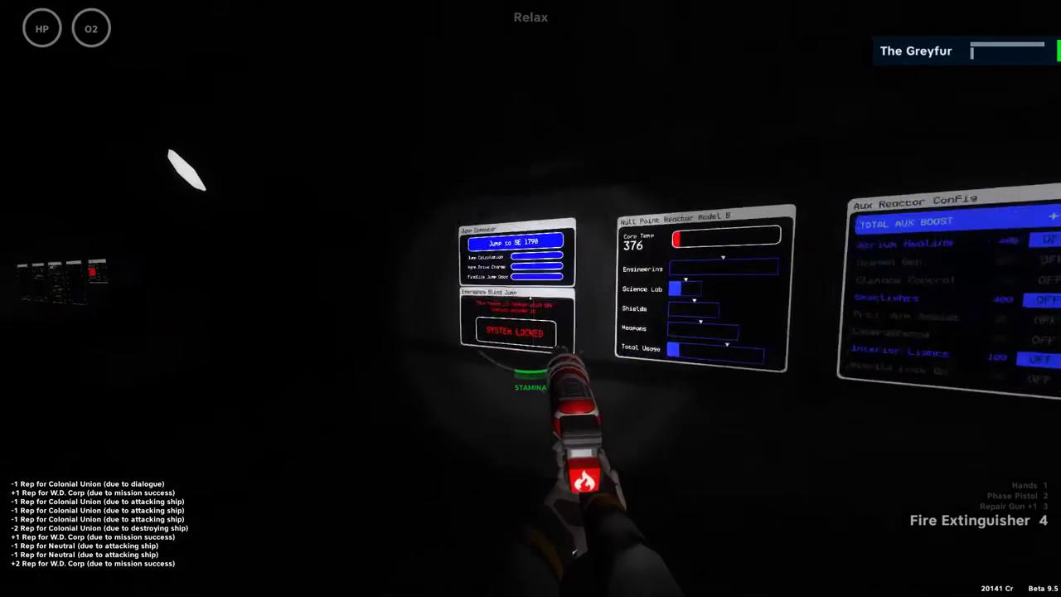
pyautogui.press('w')
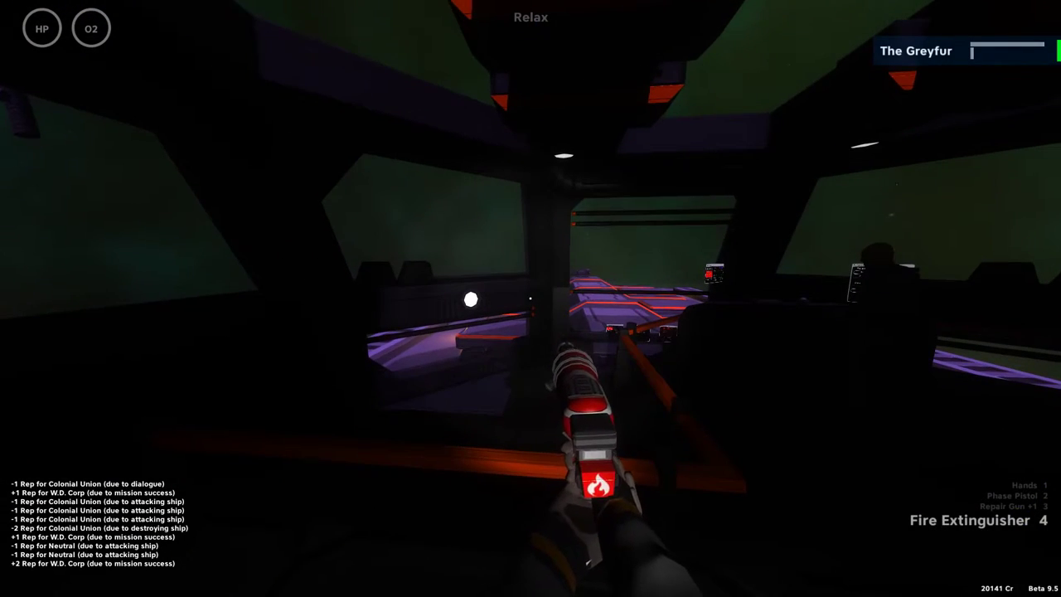
pyautogui.press('w')
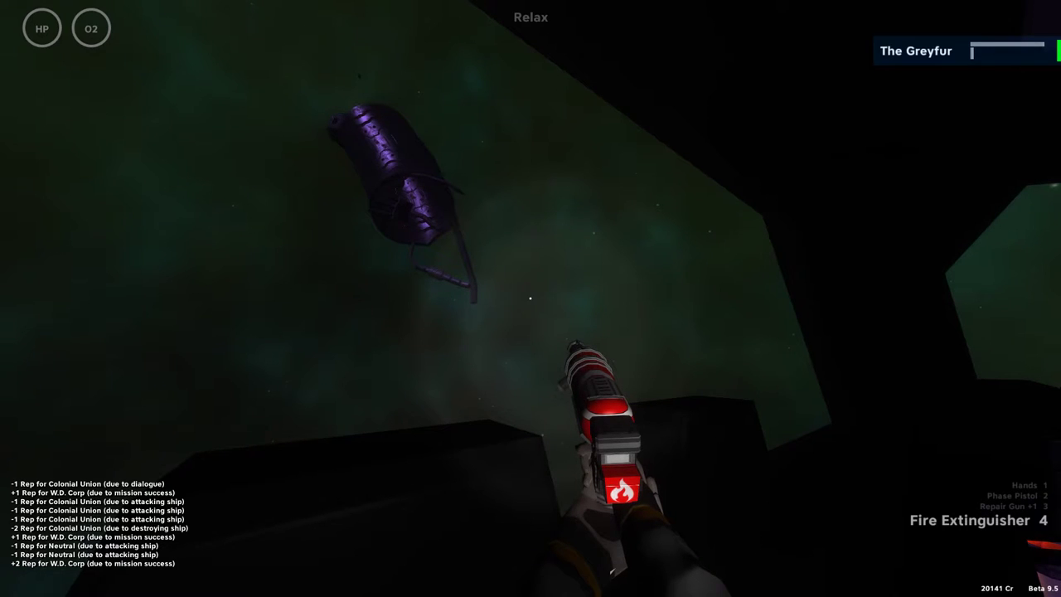
pyautogui.press('w')
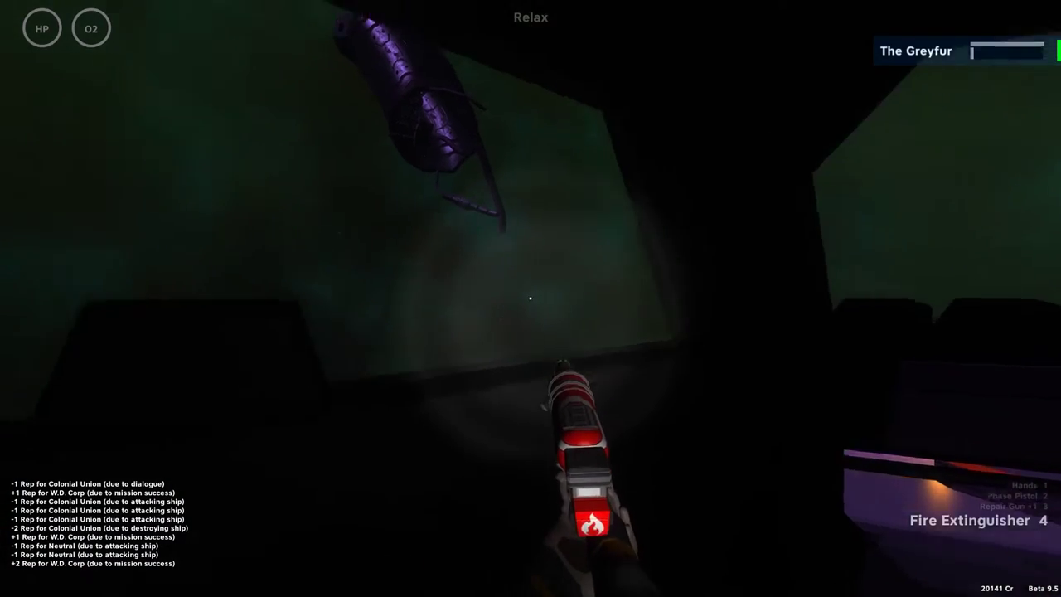
# - Spray the extinguisher toward the purple ship, then bring up the Crew menu
pyautogui.click(531, 298)
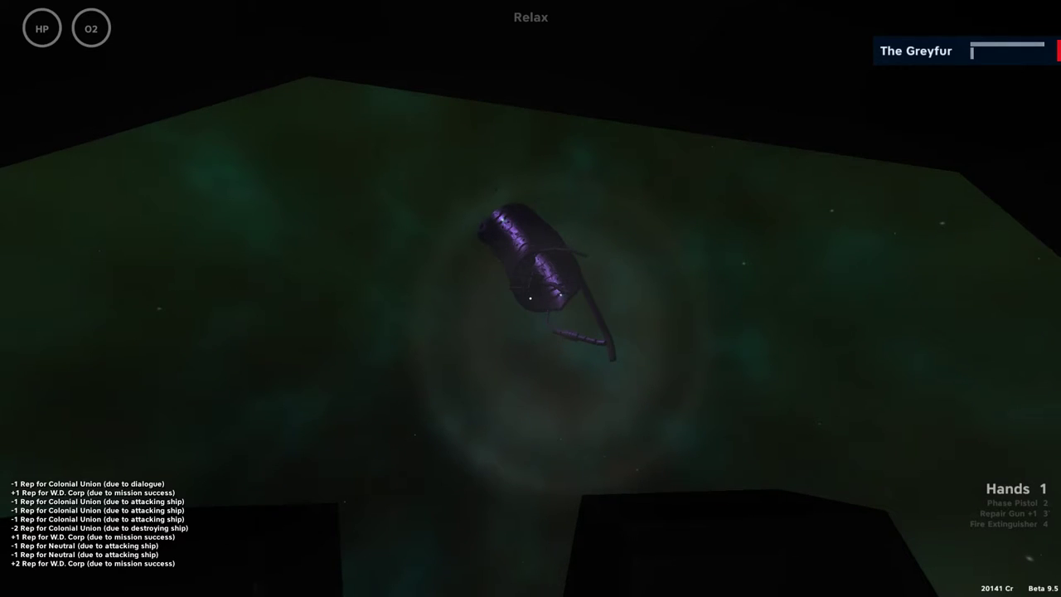
pyautogui.press('w')
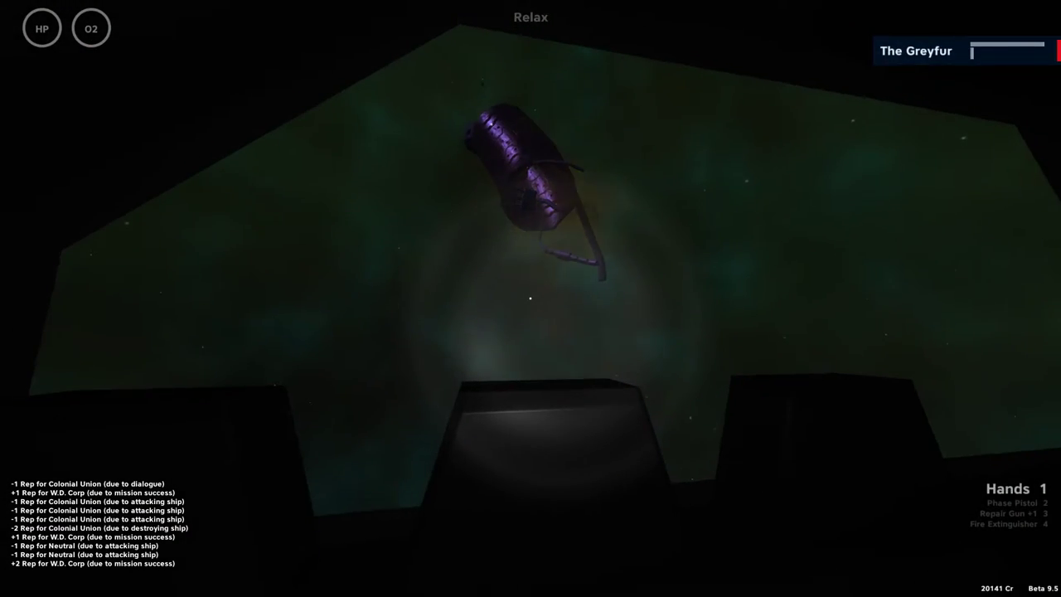
pyautogui.press('Tab')
# - Open the galaxy starmap from the Crew menu, then close it again
pyautogui.click(228, 115)
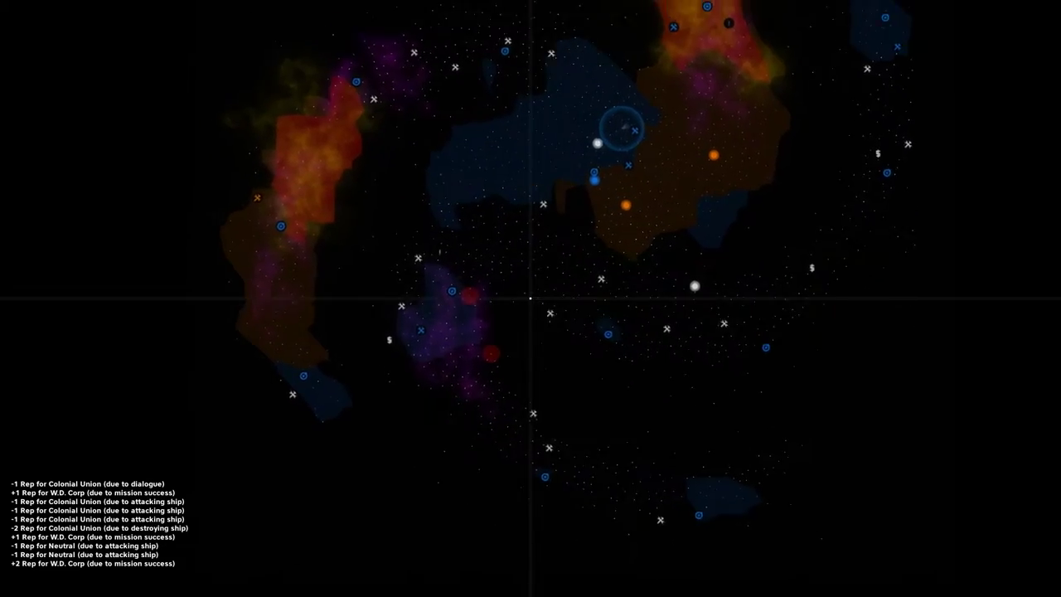
pyautogui.scroll(2, 549, 183)
pyautogui.scroll(3, 530, 298)
pyautogui.scroll(2, 530, 298)
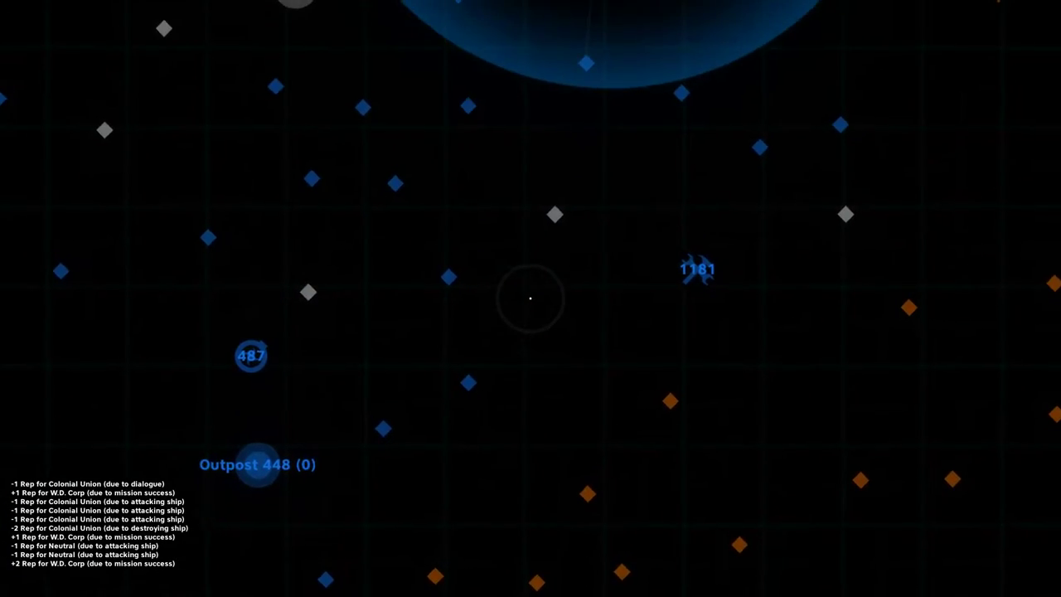
pyautogui.scroll(2, 530, 296)
pyautogui.scroll(2, 531, 298)
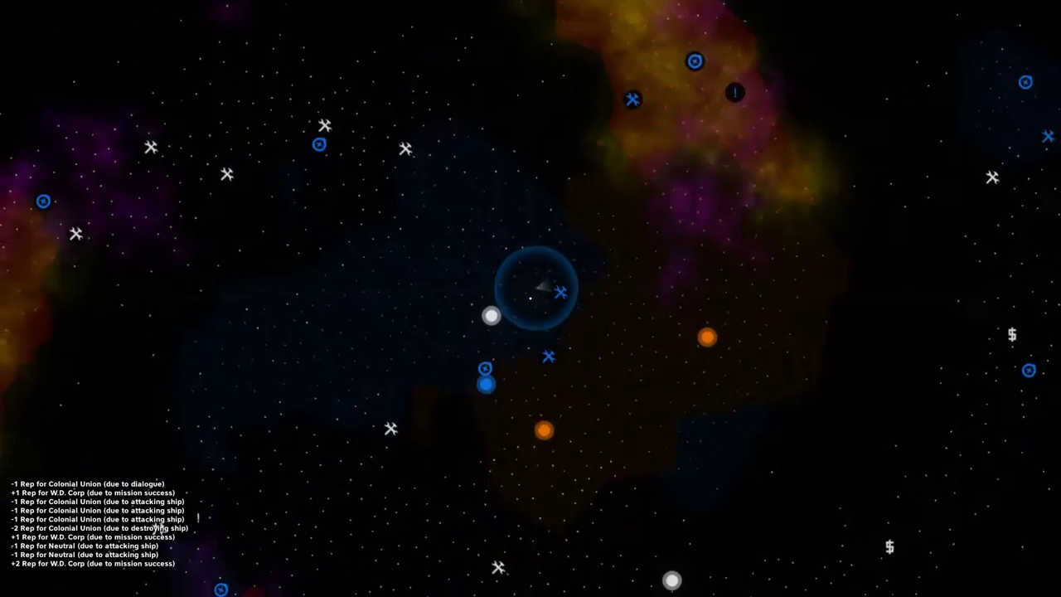
pyautogui.press('Tab')
pyautogui.press('Tab')
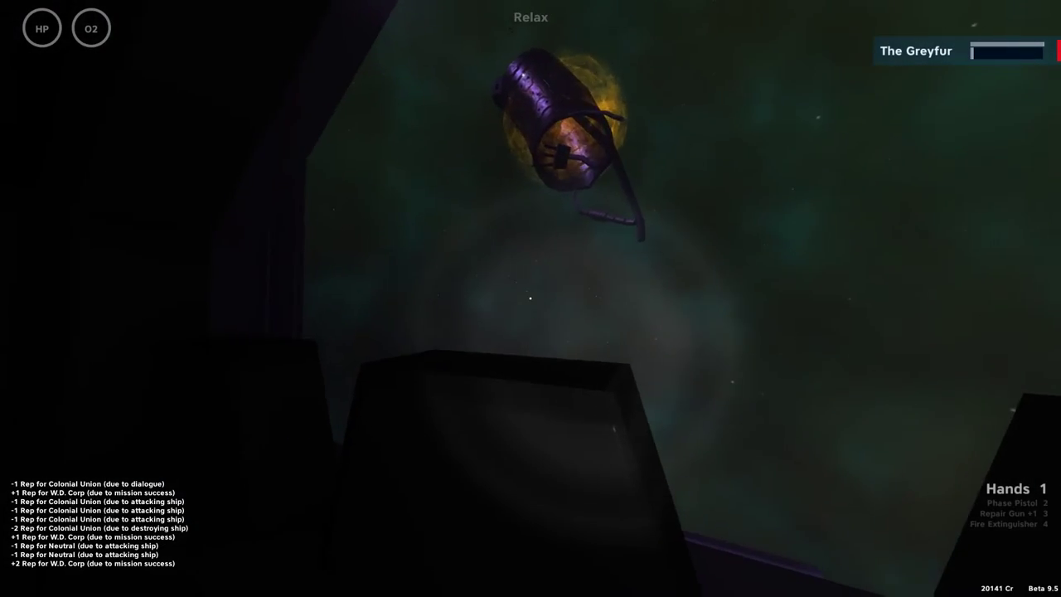
# - Walk past the reactor and Jump Computer panels to the Missile Launcher Setup and Nuclear Device consoles
pyautogui.press('w')
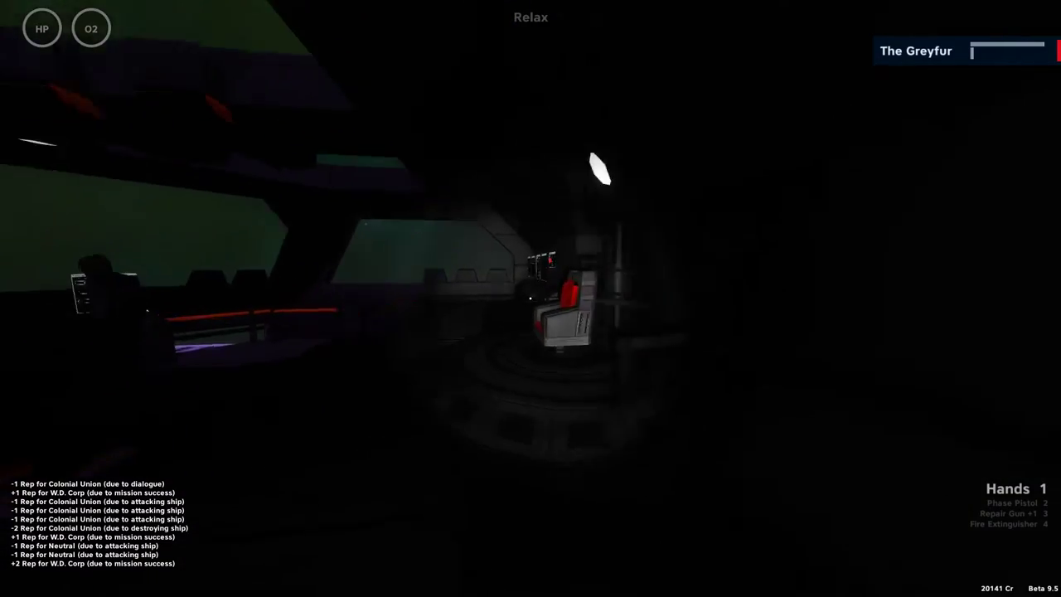
pyautogui.press('w')
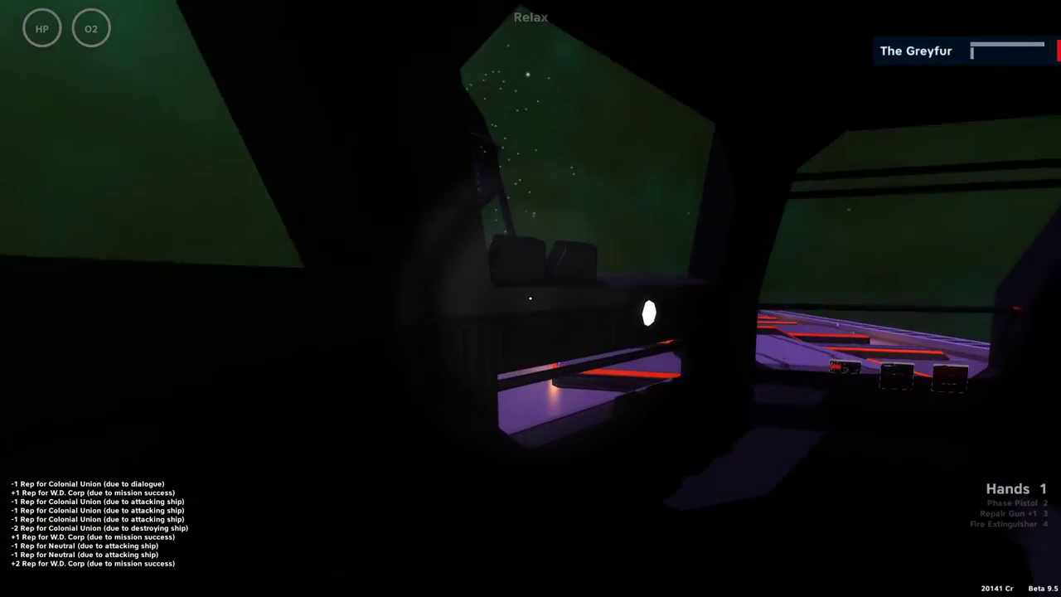
pyautogui.press('w')
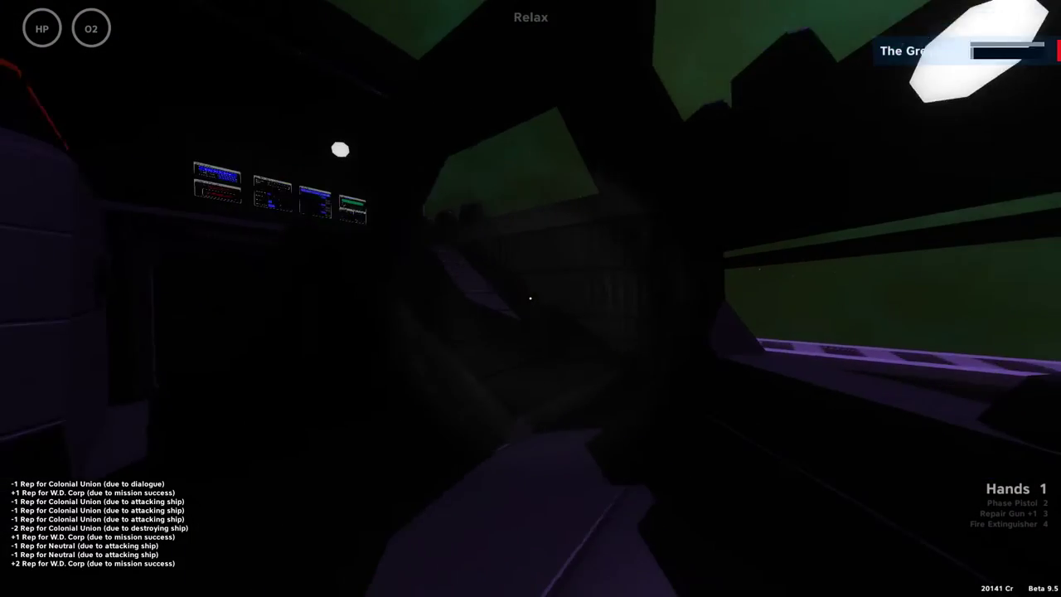
pyautogui.press('w')
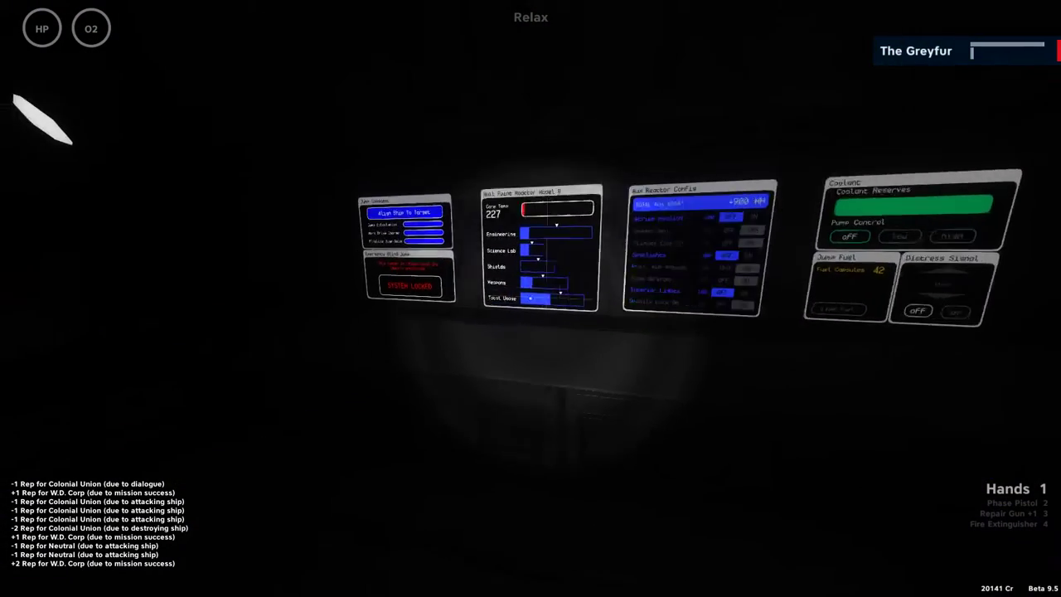
pyautogui.press('w')
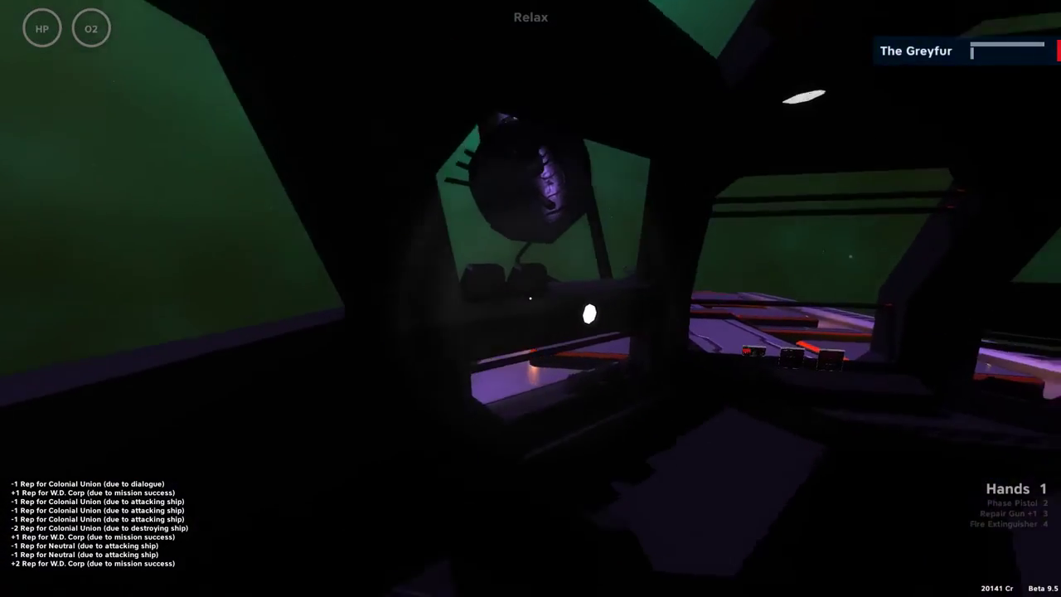
pyautogui.press('w')
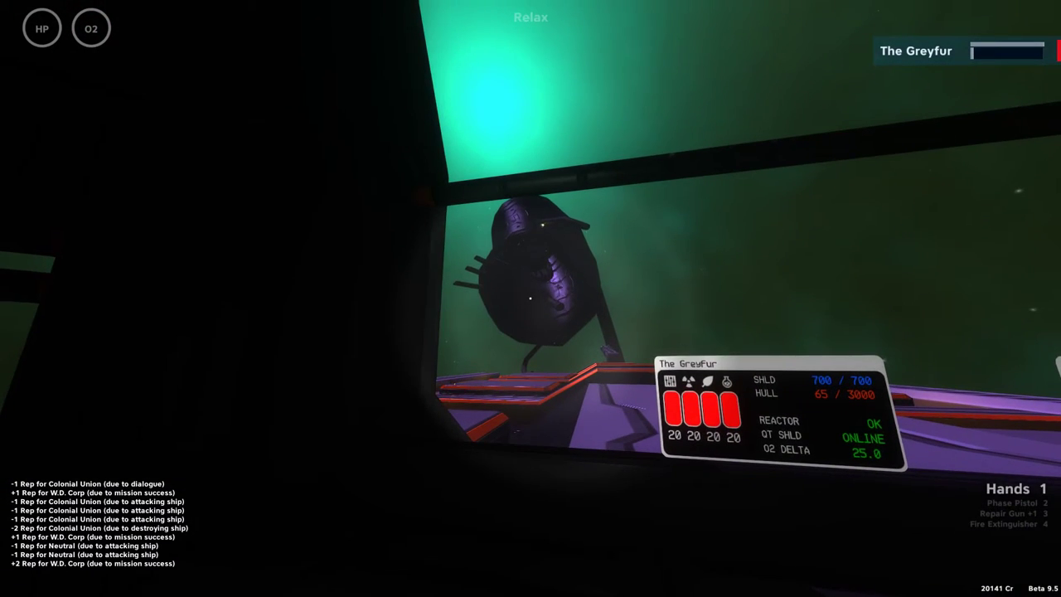
pyautogui.press('d')
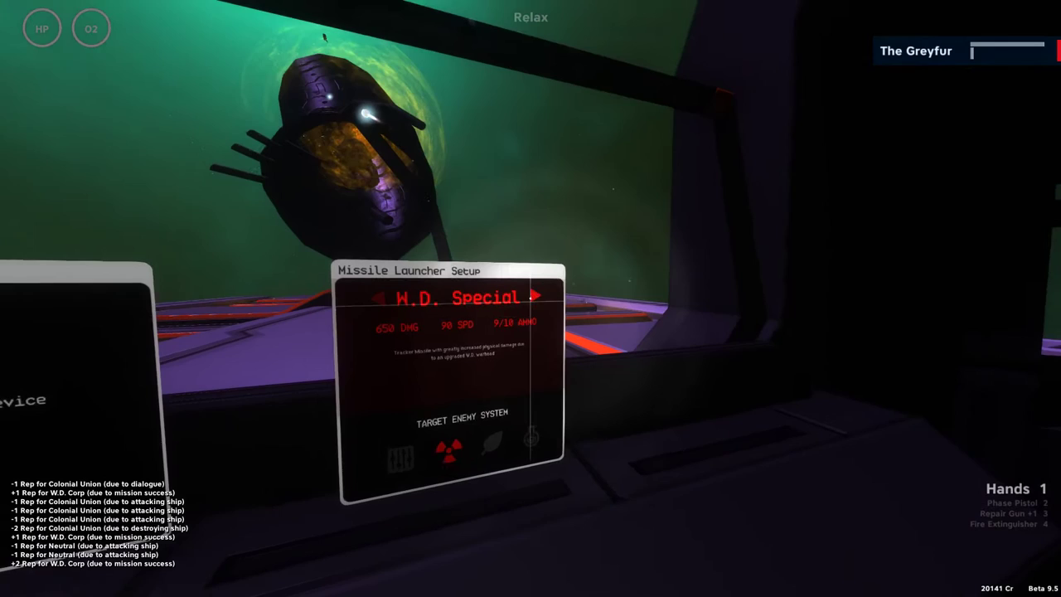
# - Select the Tracker Missile, then walk toward the engineering reactor consoles
pyautogui.click(531, 297)
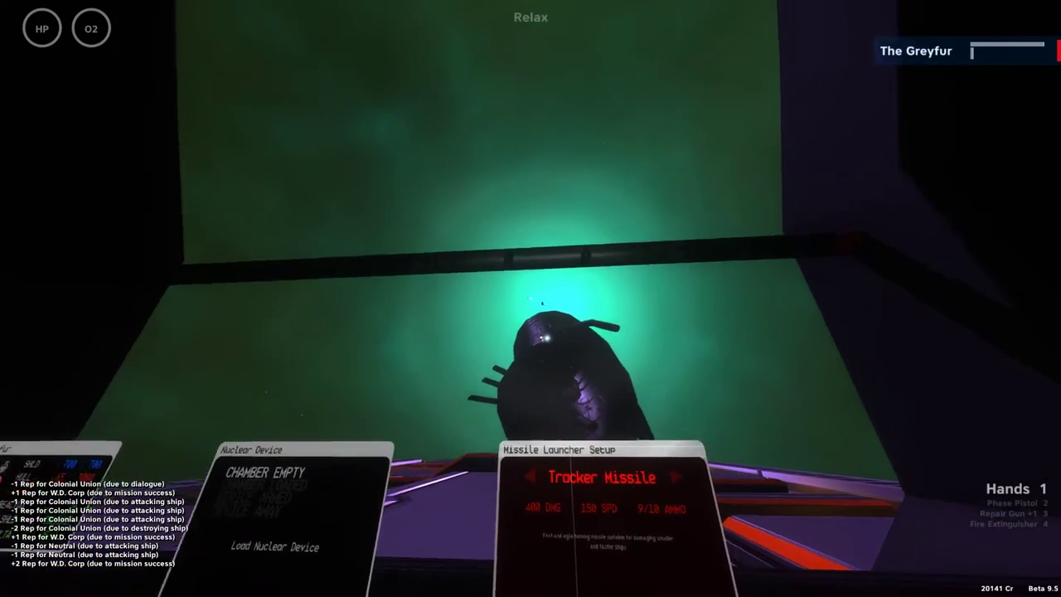
pyautogui.press('w')
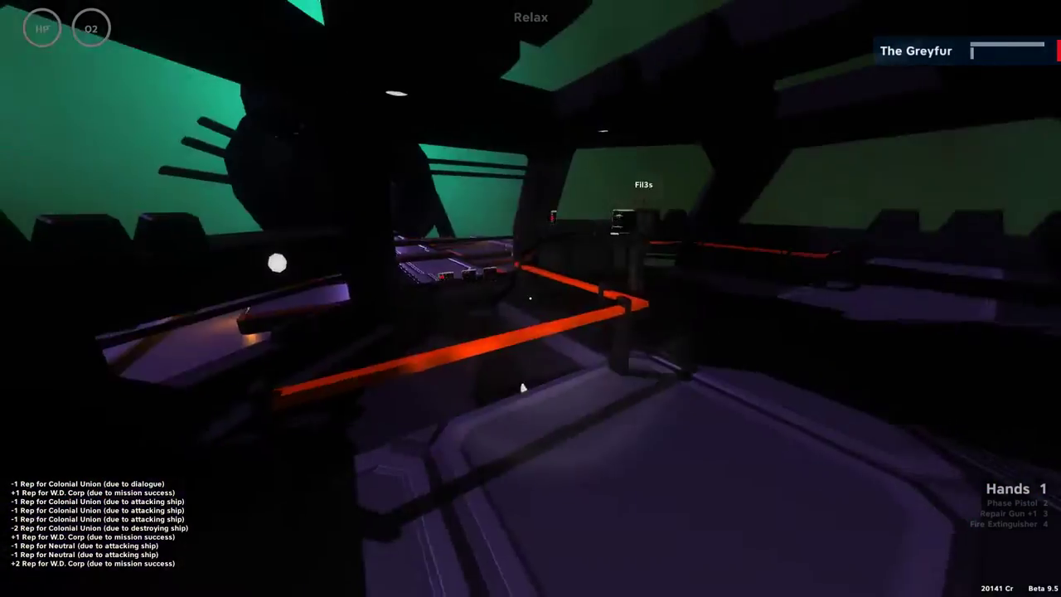
pyautogui.press('w')
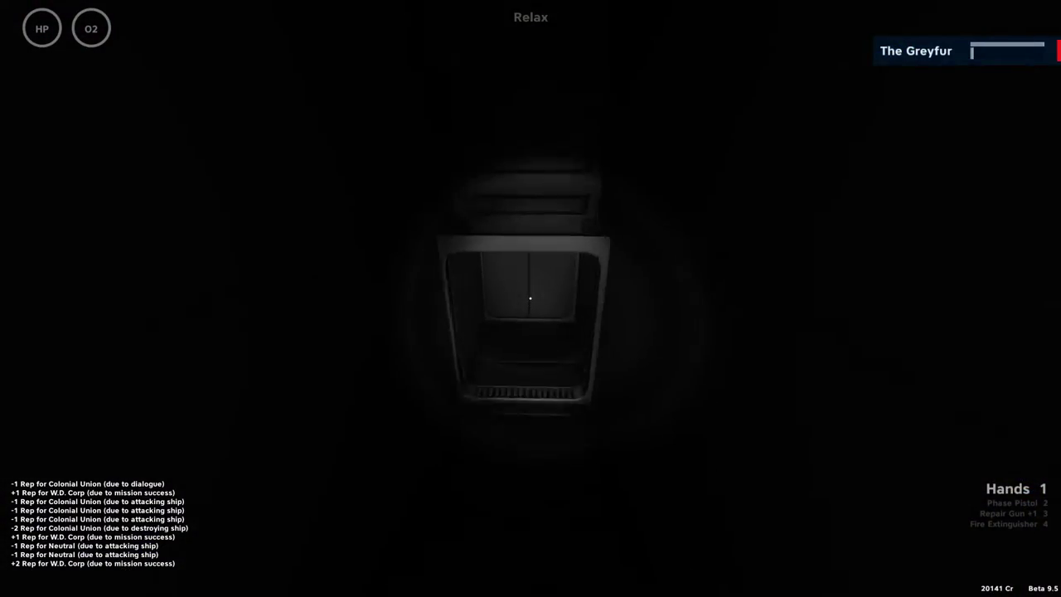
# - Turn Atrium Healing ON at the aux reactor console, then walk onto the bridge
pyautogui.press('w')
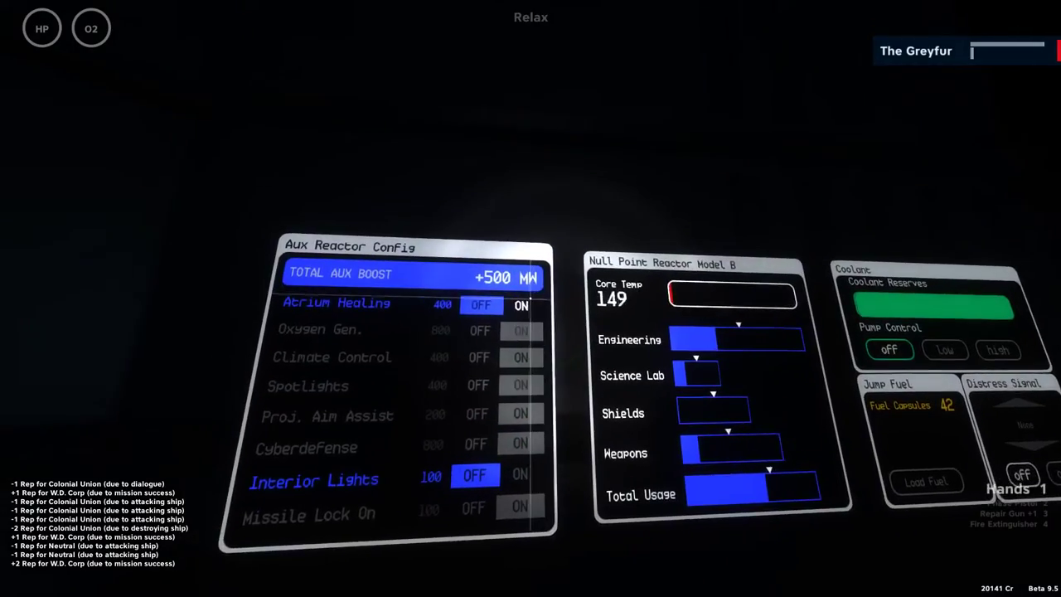
pyautogui.click(530, 298)
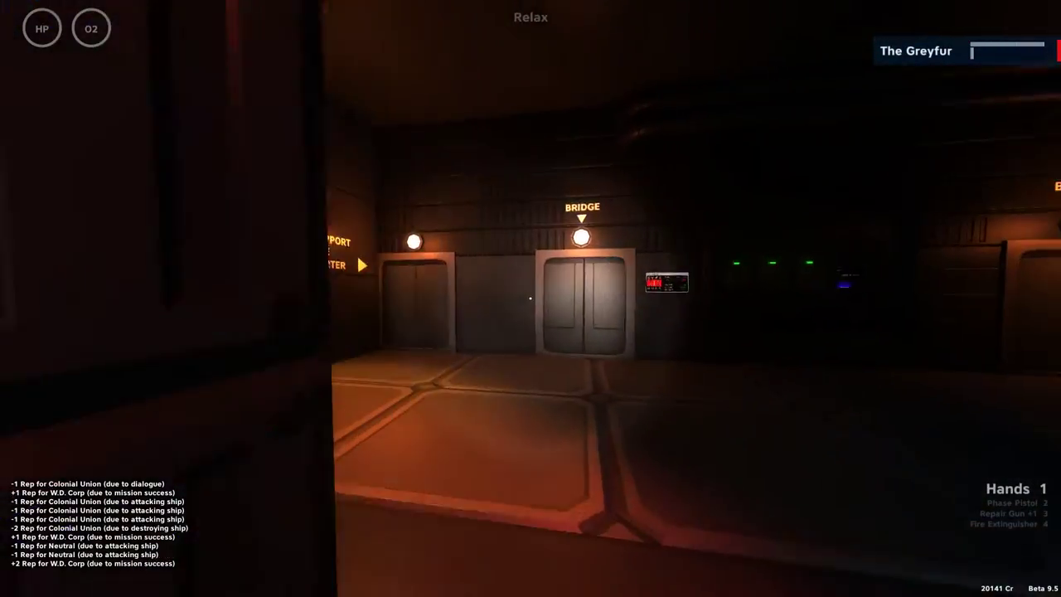
pyautogui.press('w')
pyautogui.press('w')
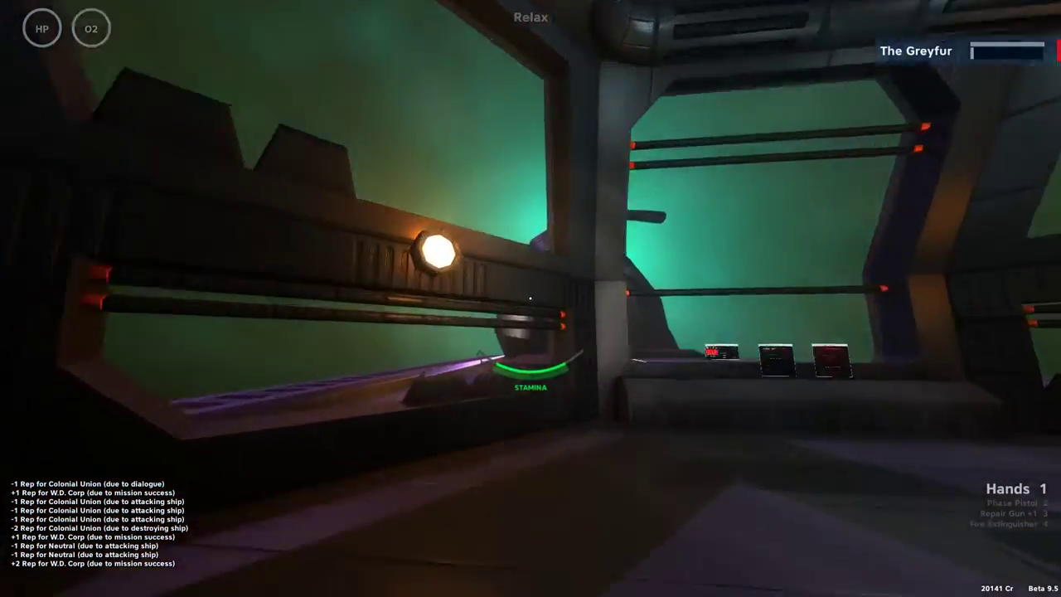
pyautogui.press('w')
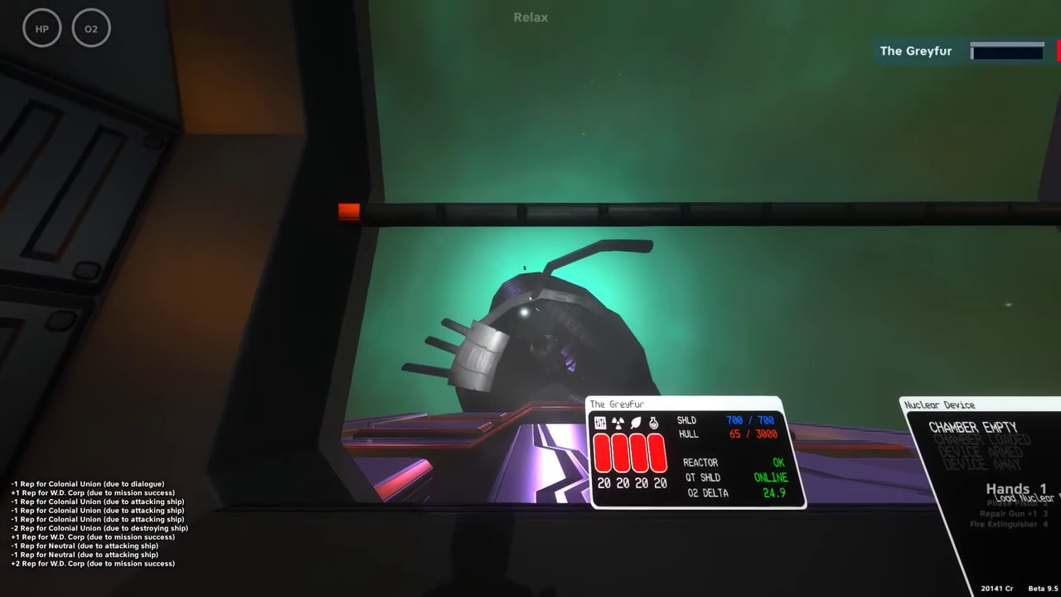
# - Move around the bridge to view the nuclear device, missile and ship status panels
pyautogui.press('s')
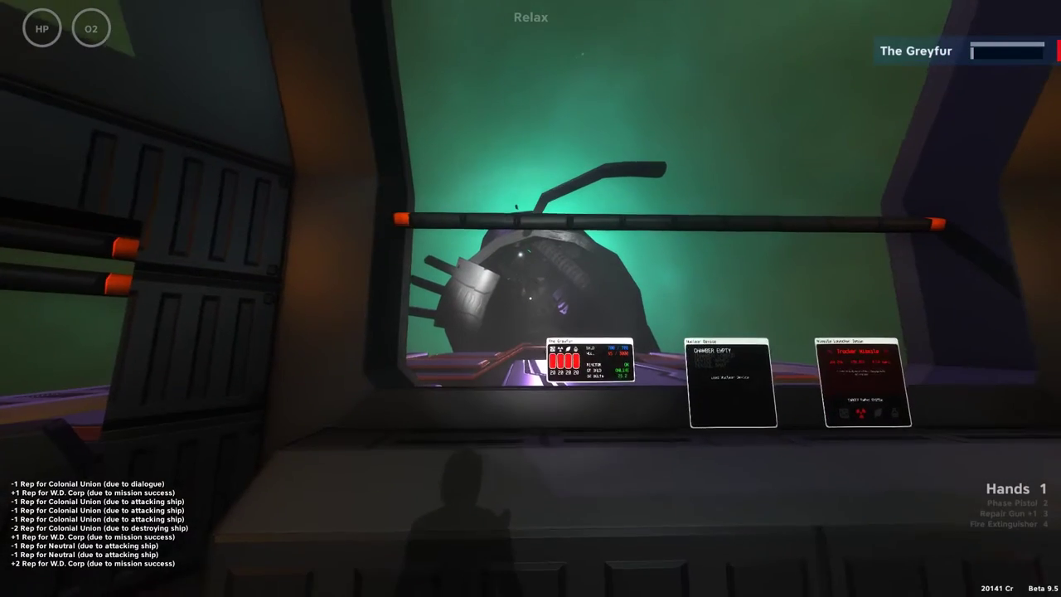
pyautogui.press('d')
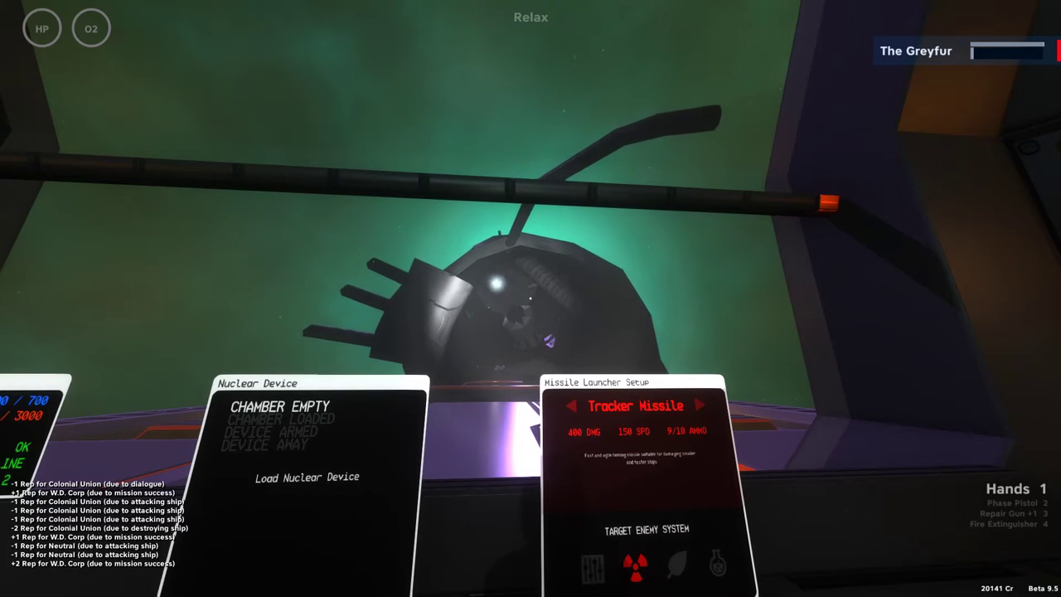
pyautogui.press('s')
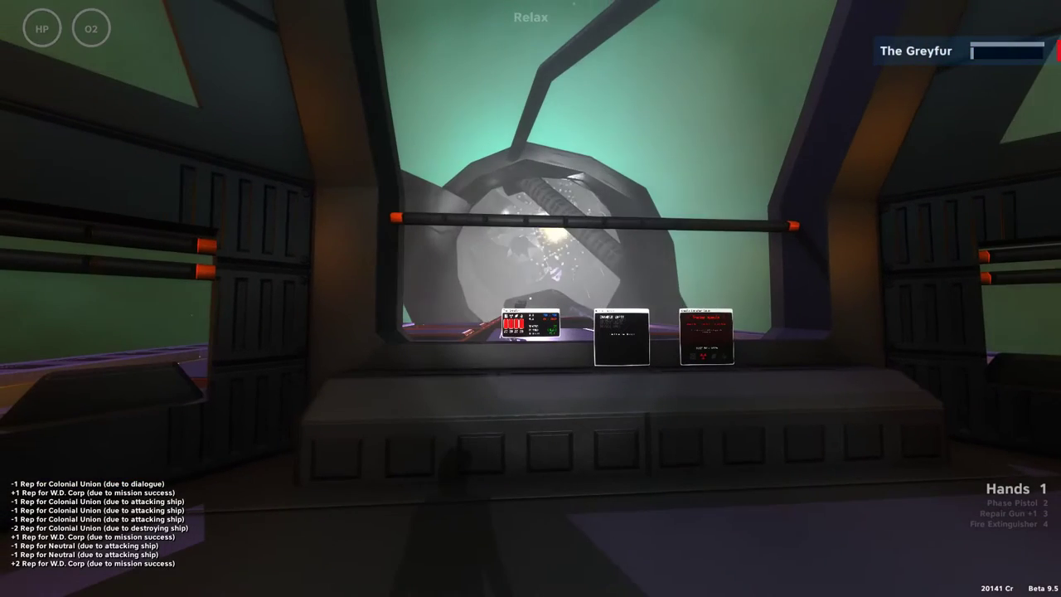
pyautogui.press('w')
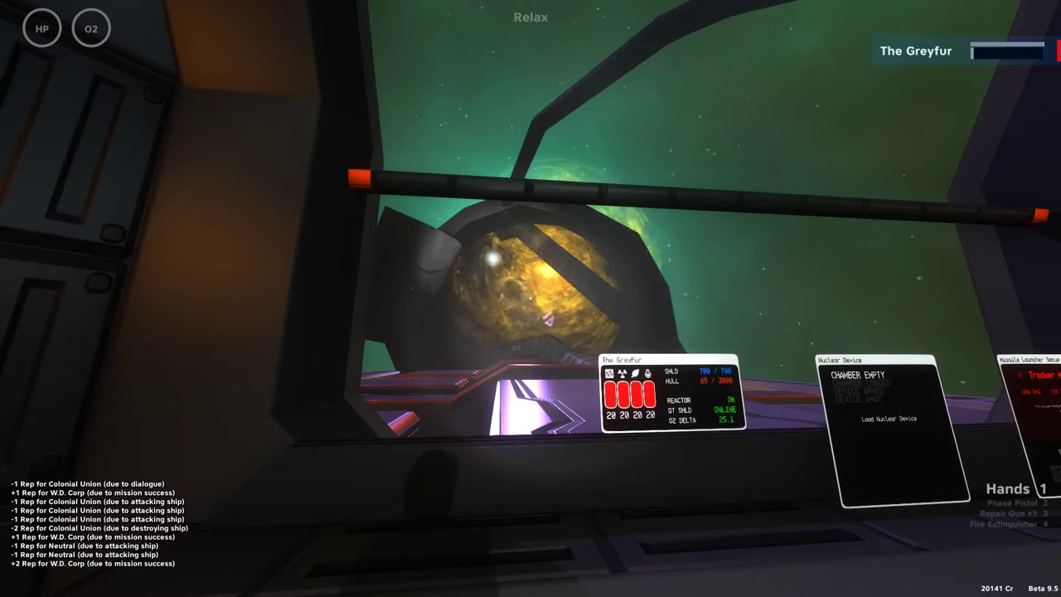
pyautogui.press('w')
pyautogui.press('s')
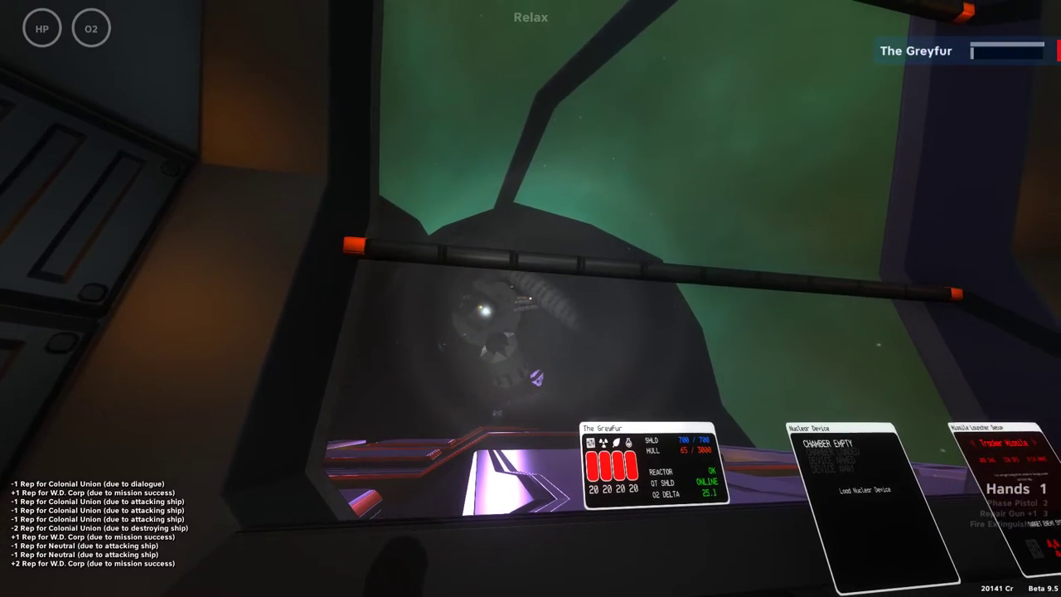
# - Walk back to the engineering reactor and jump consoles, then return to the bridge screens
pyautogui.press('w')
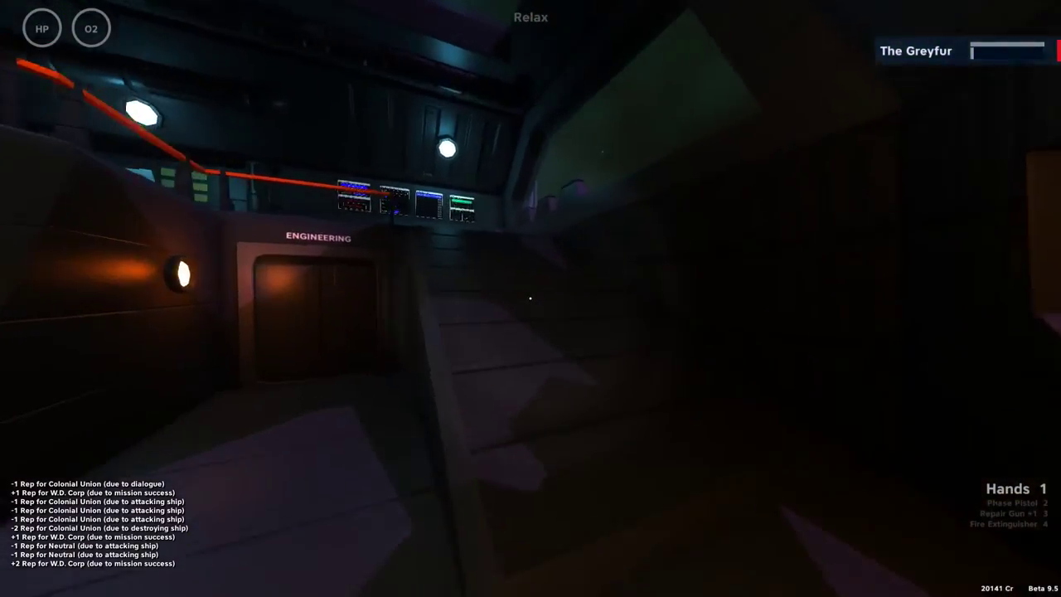
pyautogui.press('w')
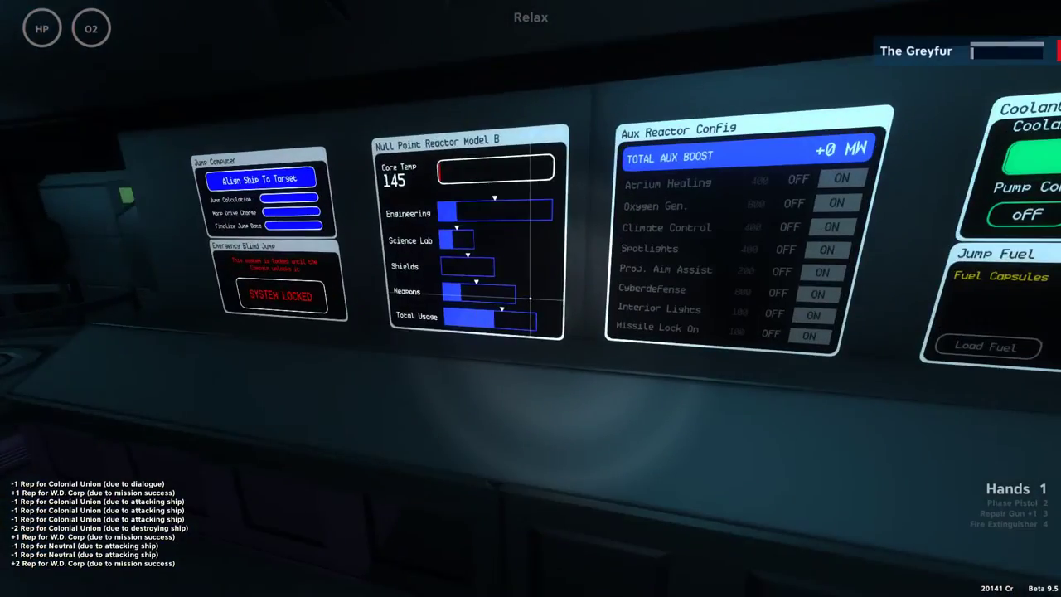
pyautogui.press('d')
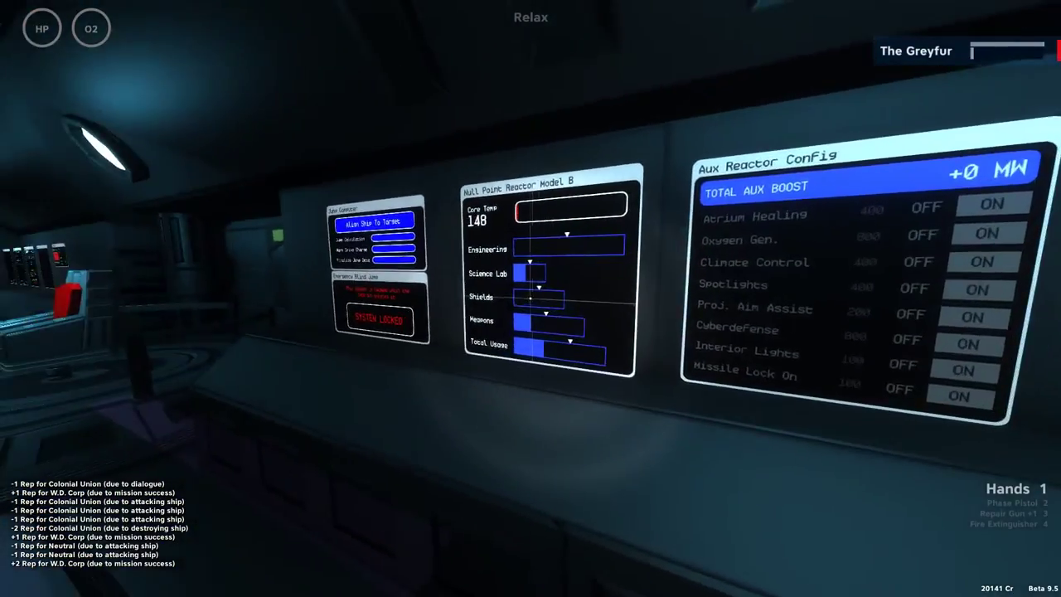
pyautogui.press('w')
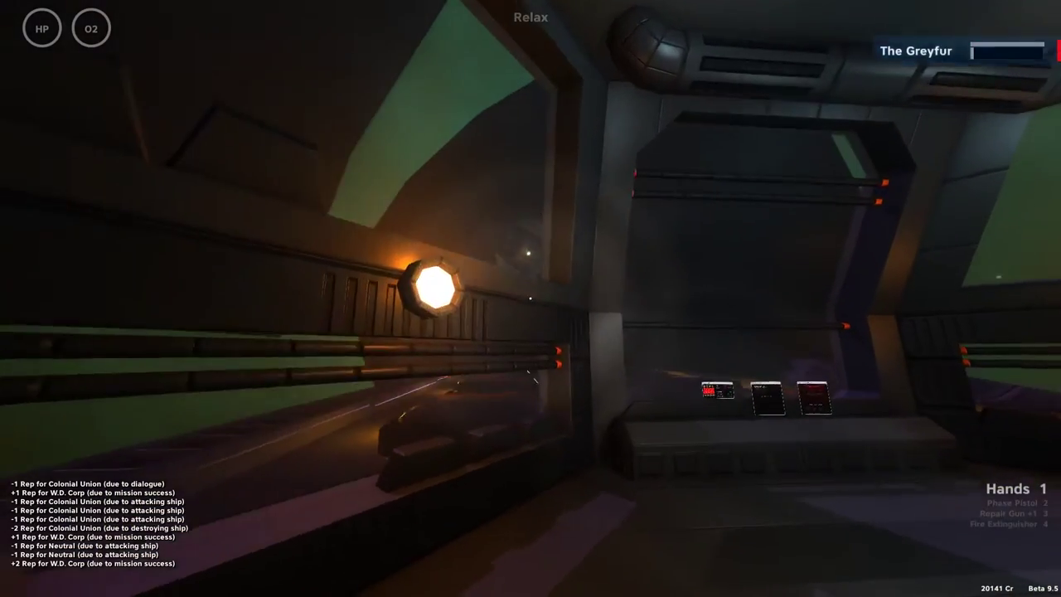
pyautogui.press('w')
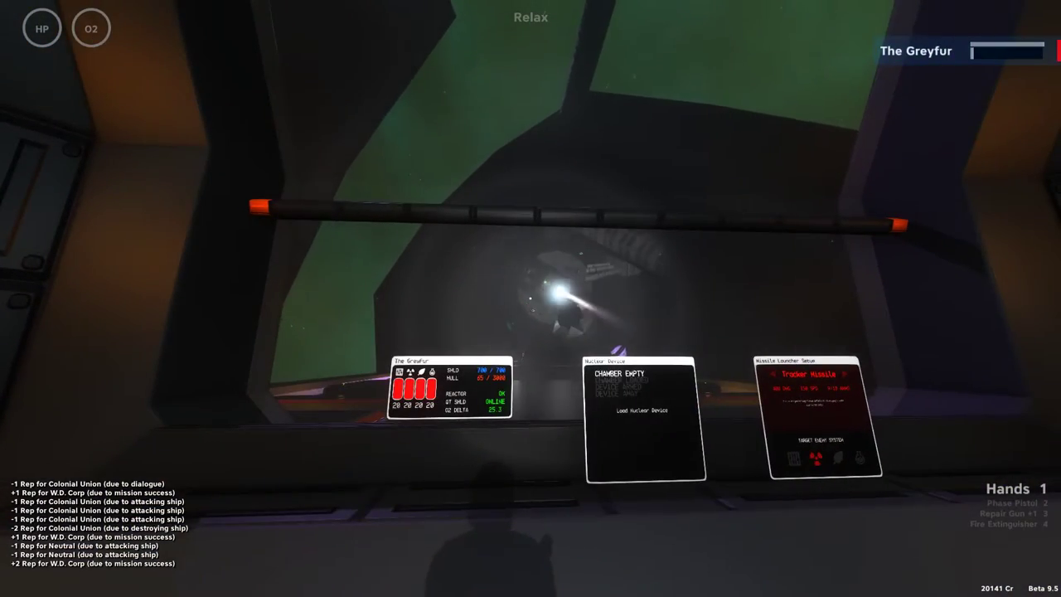
pyautogui.press('s')
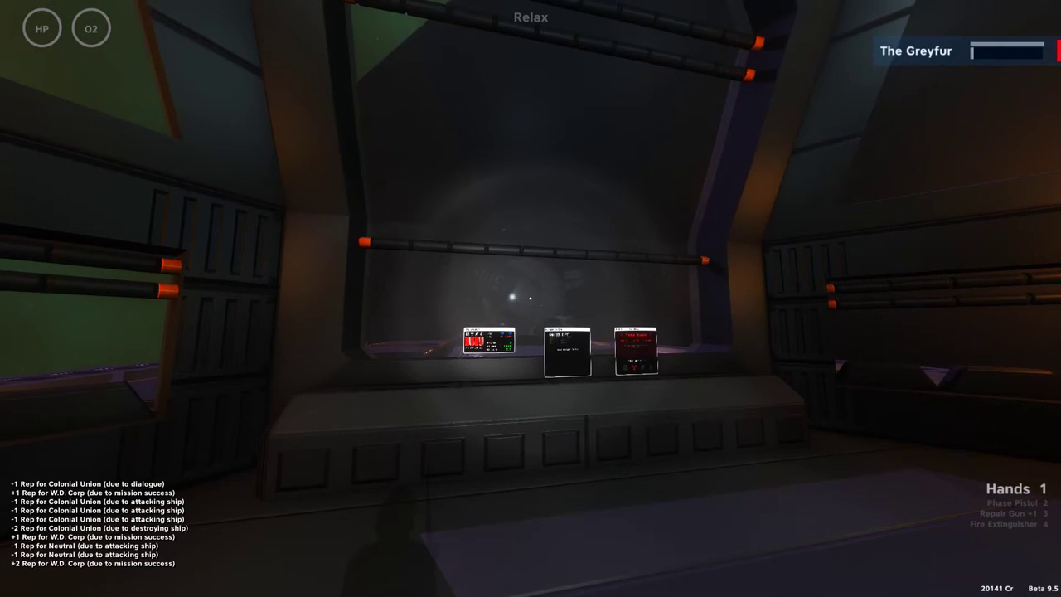
# - Edge along the bridge consoles up close to read the ship status panel
pyautogui.press('w')
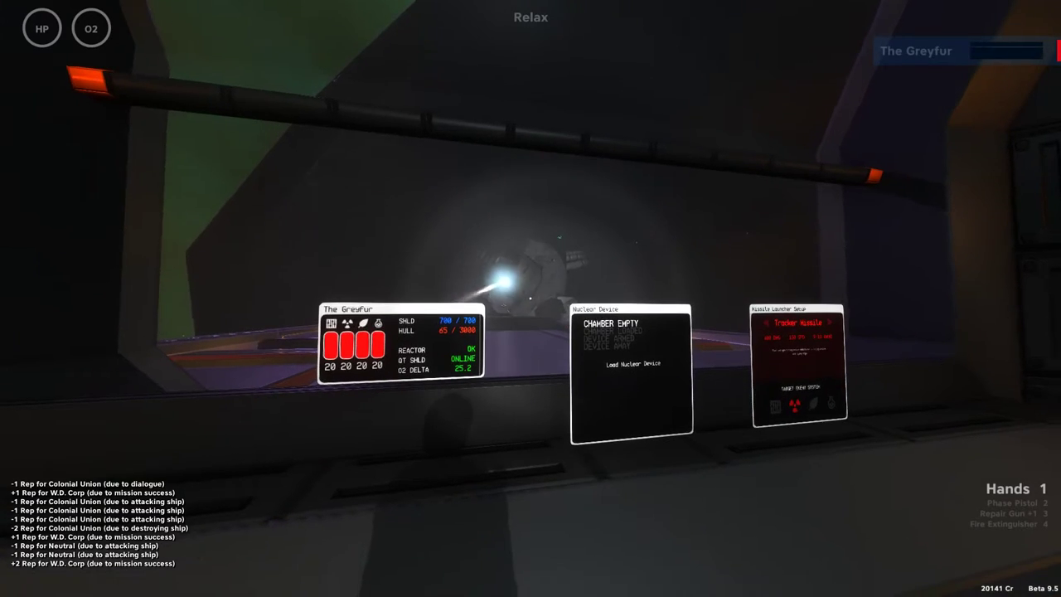
pyautogui.press('s')
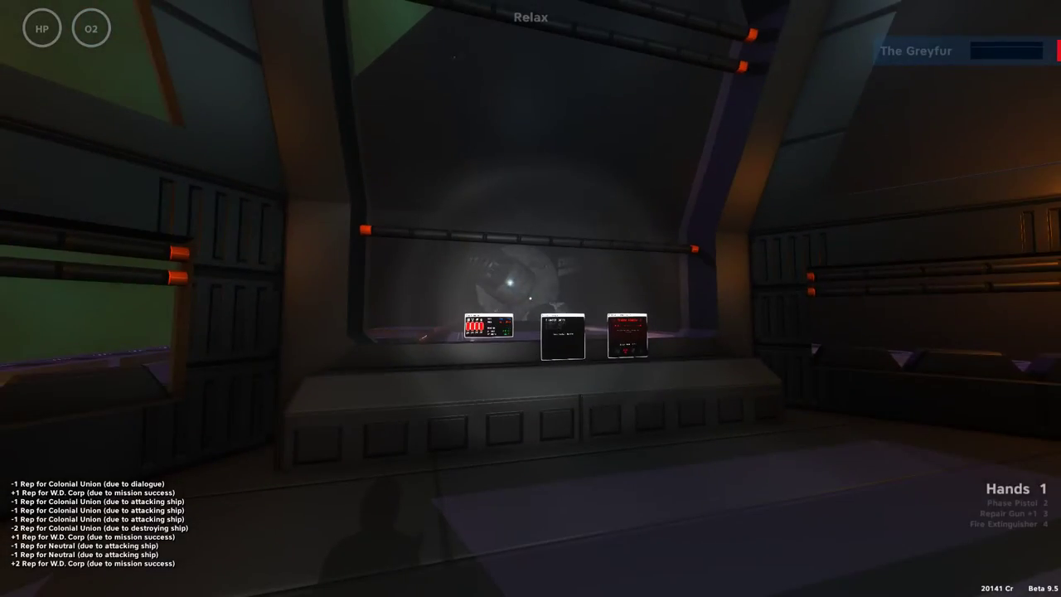
pyautogui.press('w')
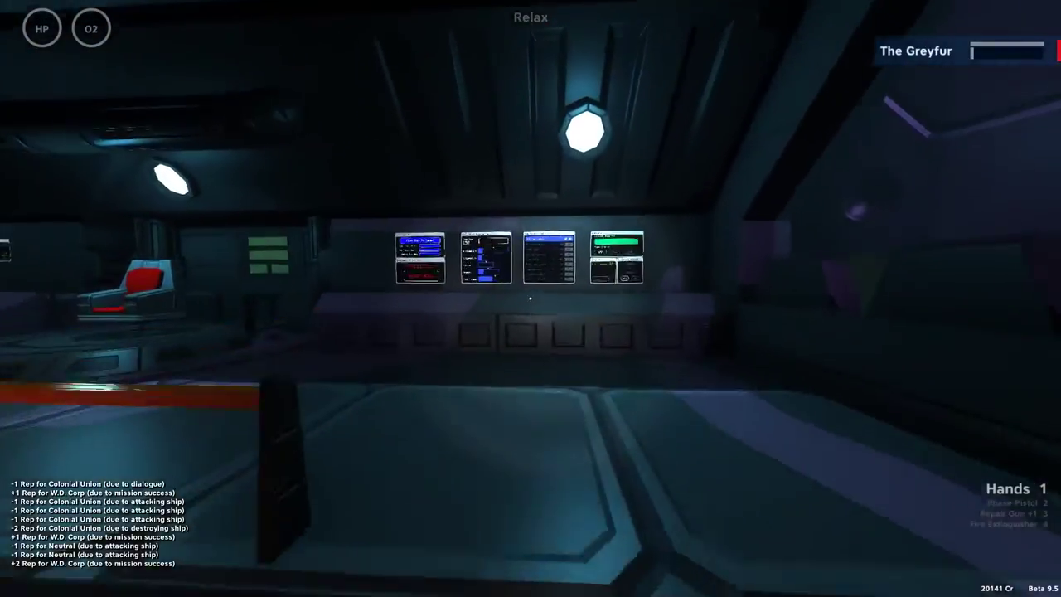
pyautogui.press('w')
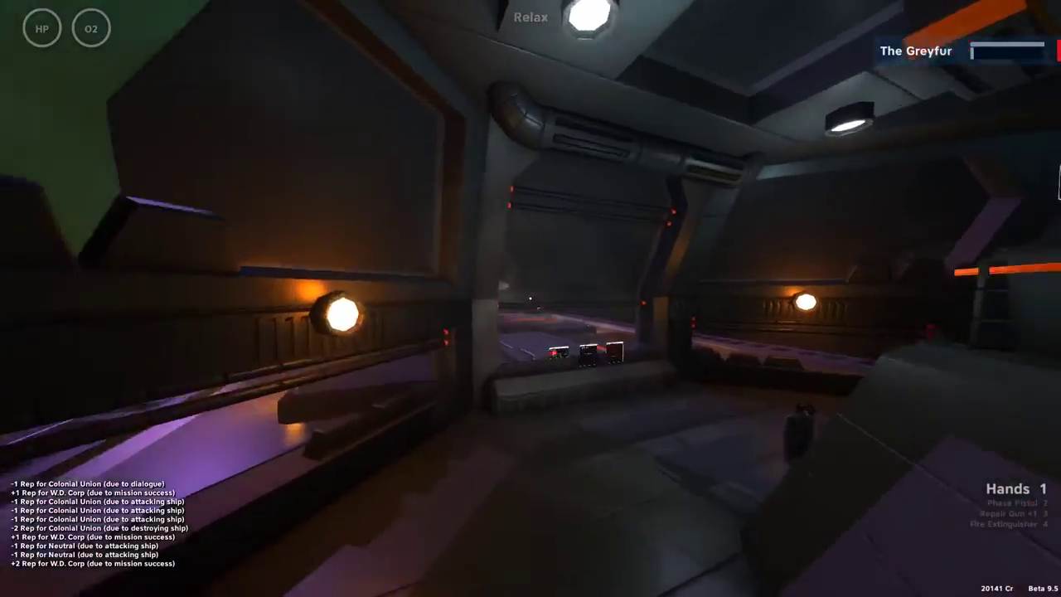
pyautogui.press('w')
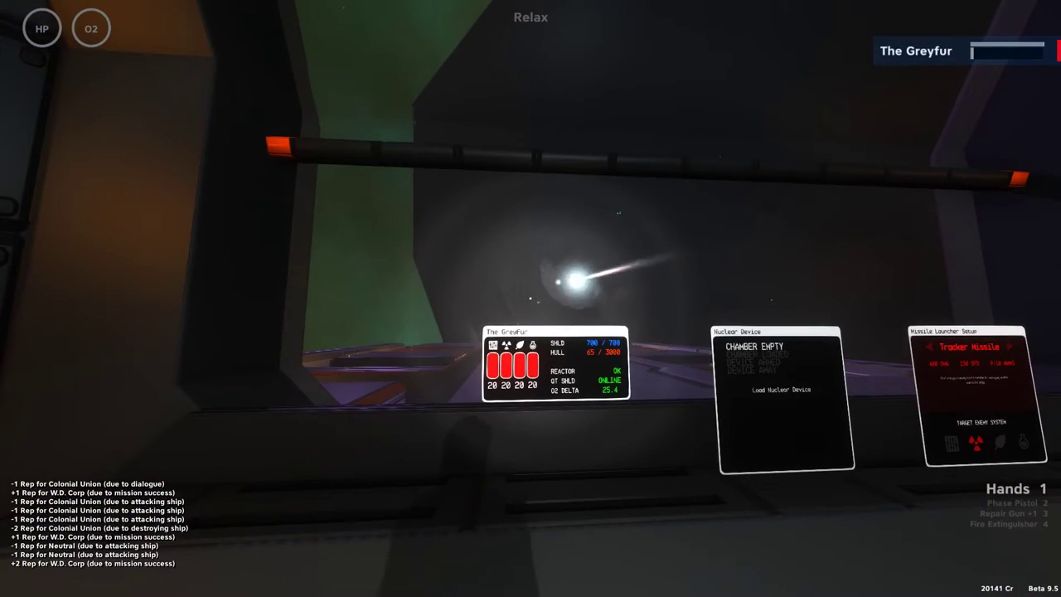
pyautogui.press('w')
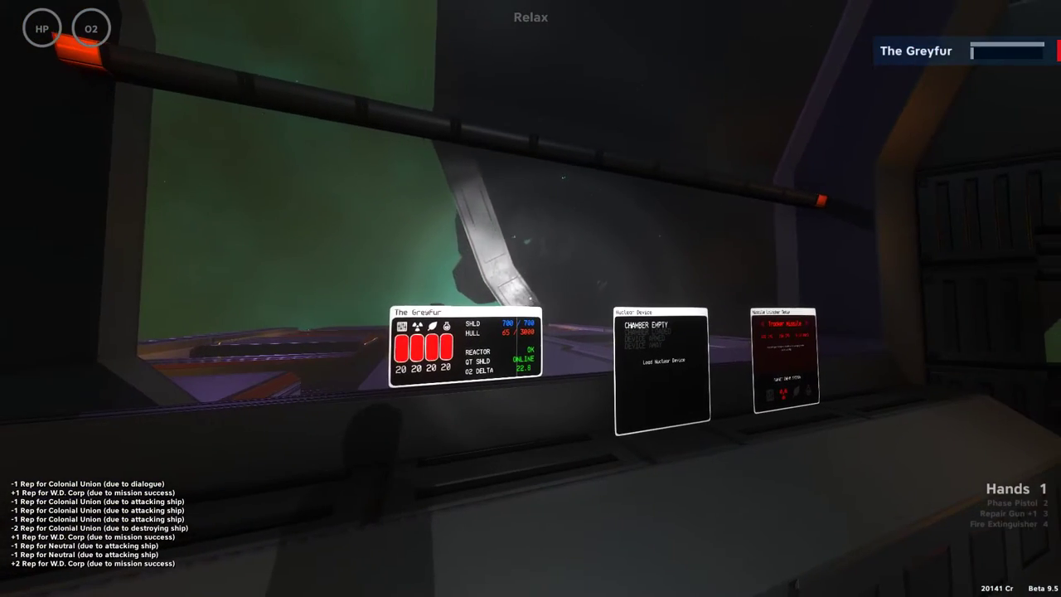
pyautogui.press('a')
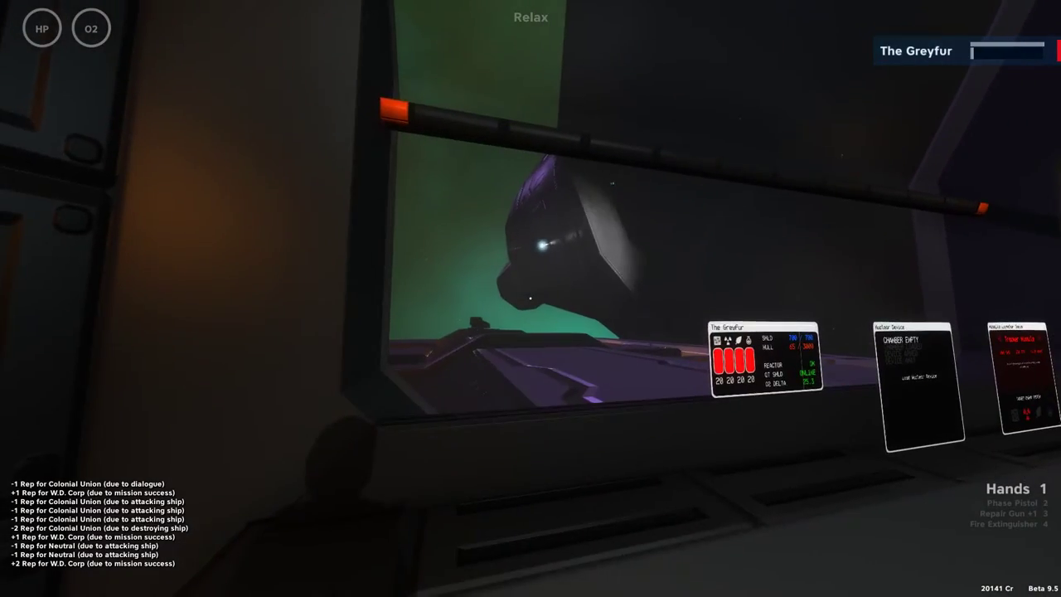
pyautogui.press('d')
pyautogui.press('s')
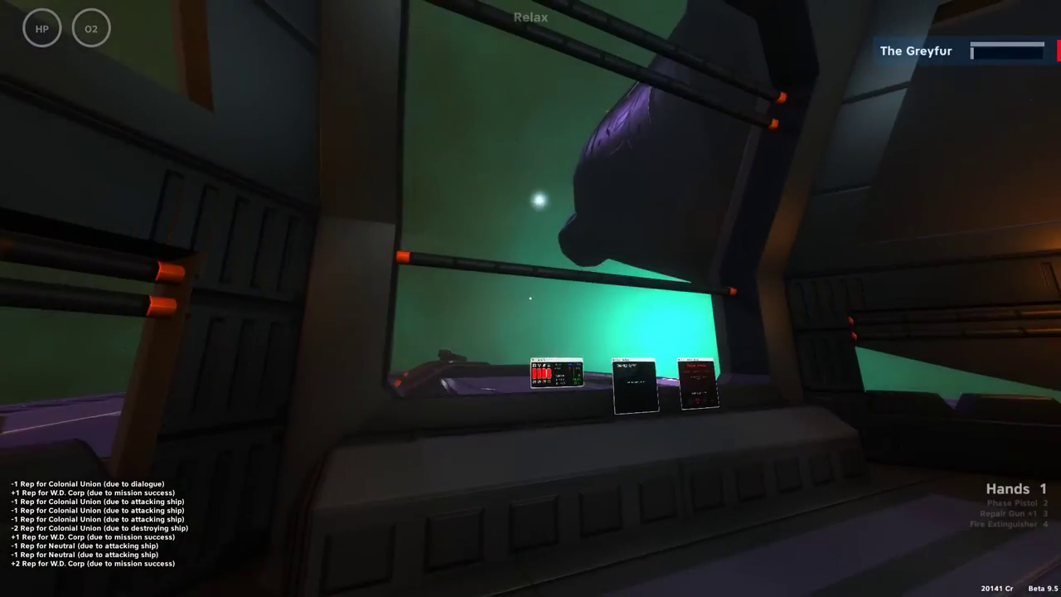
# - Walk down the corridor past Engineering to the console wall and cannon window
pyautogui.press('w')
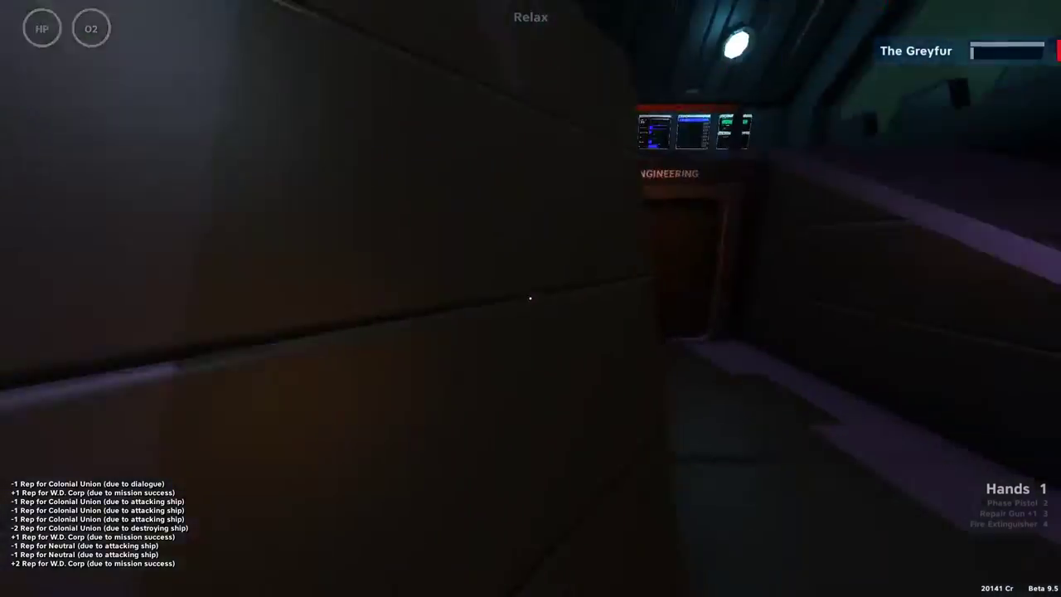
pyautogui.press('w')
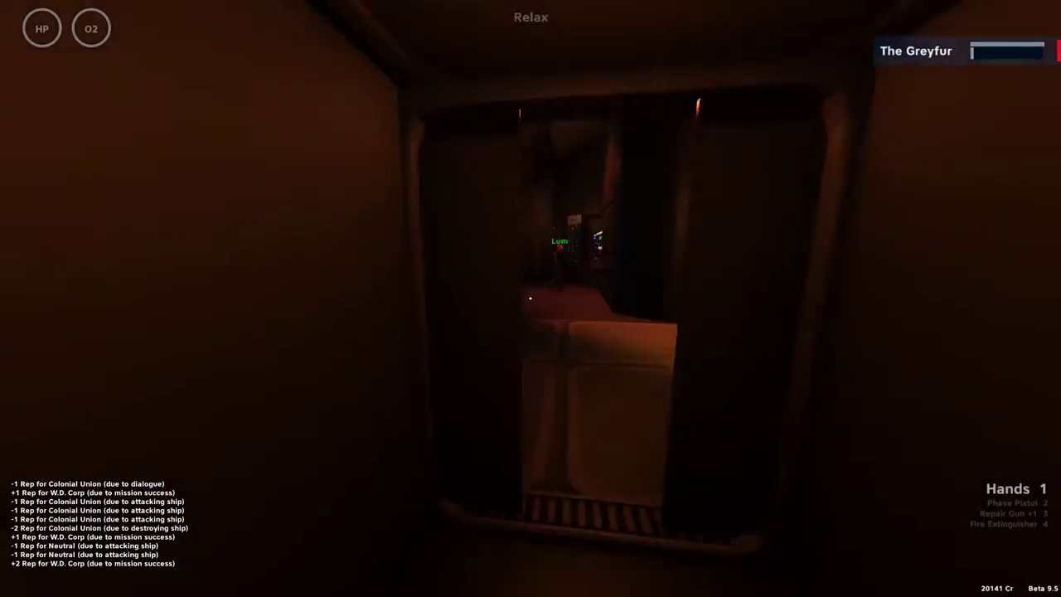
pyautogui.press('w')
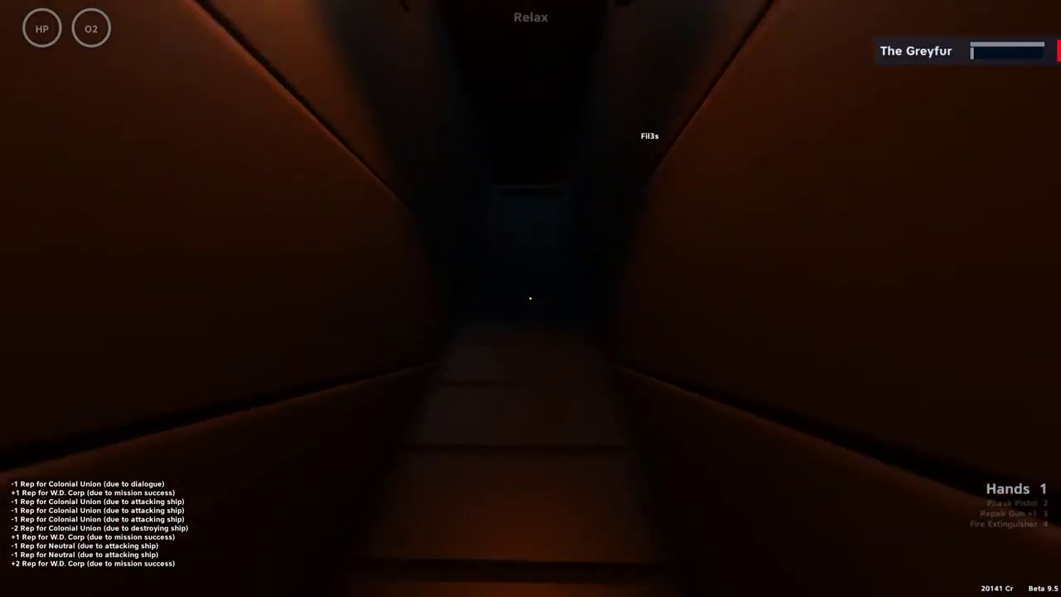
pyautogui.press('w')
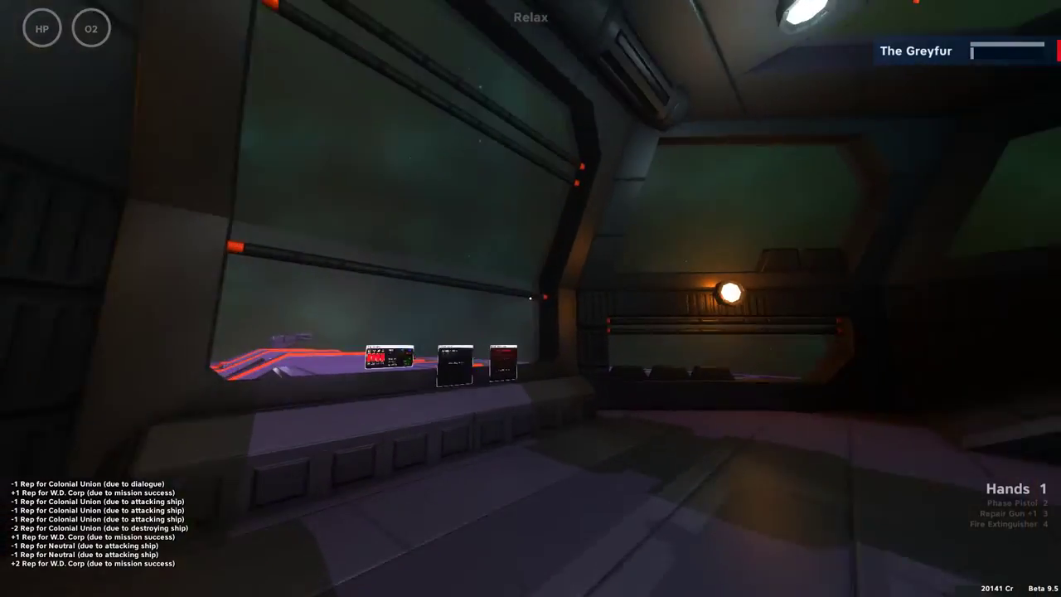
pyautogui.press('w')
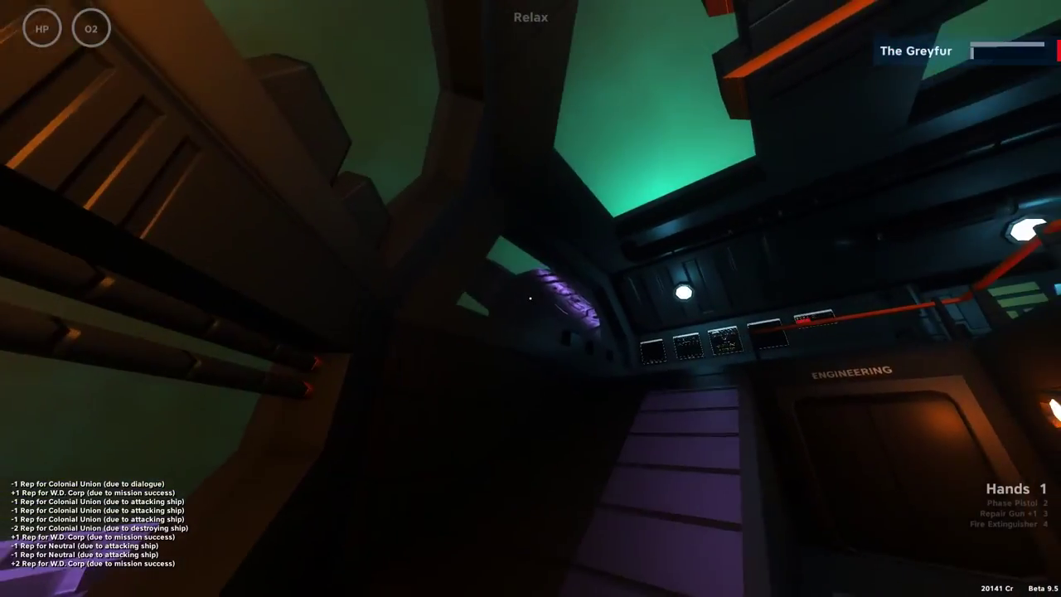
pyautogui.press('w')
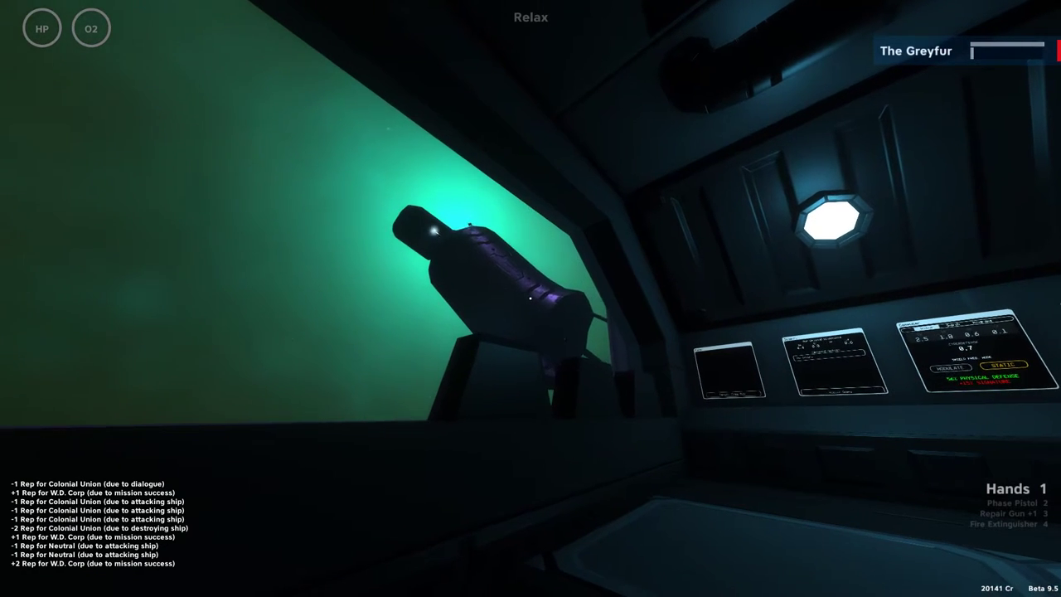
pyautogui.press('w')
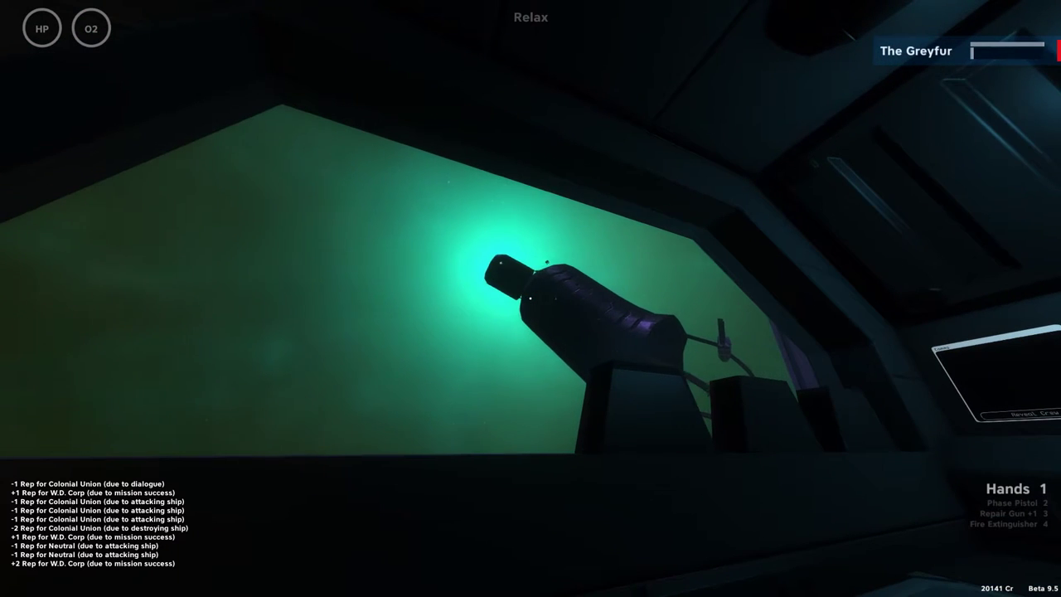
pyautogui.press('w')
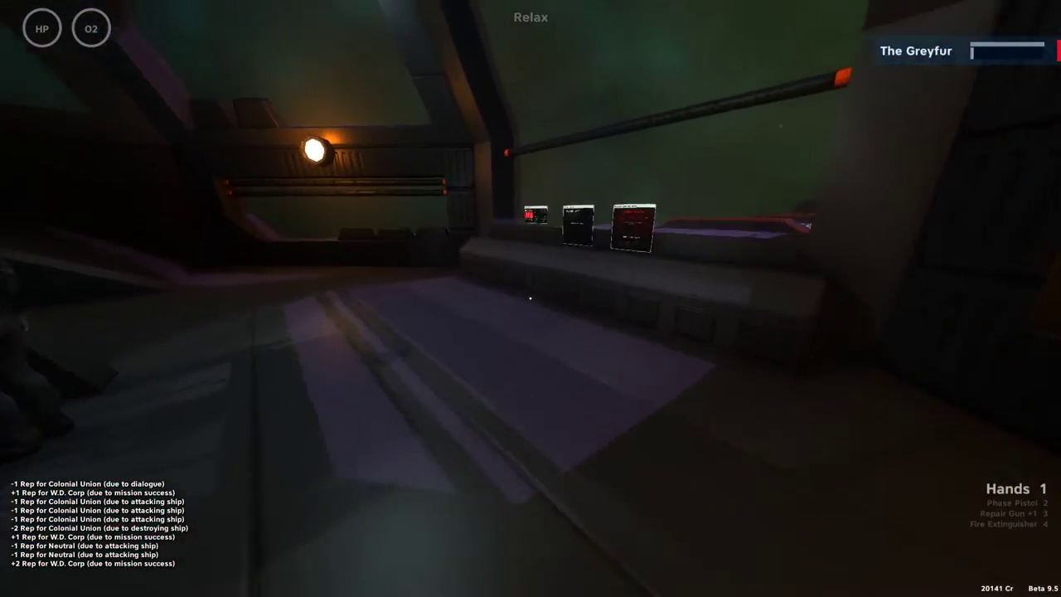
# - Walk past the reactor panels to the large green window and look upward
pyautogui.press('w')
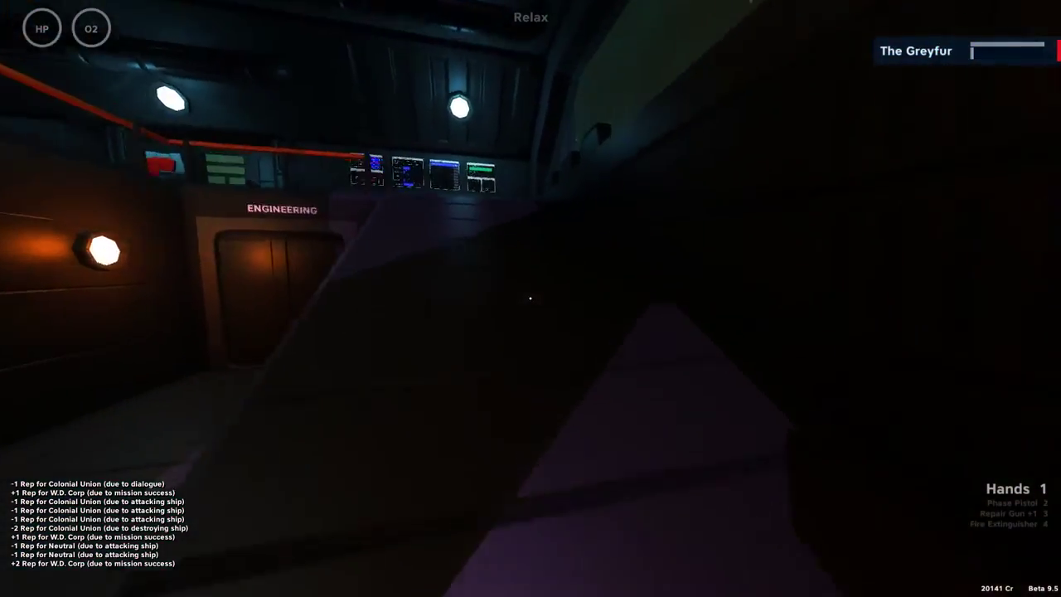
pyautogui.press('w')
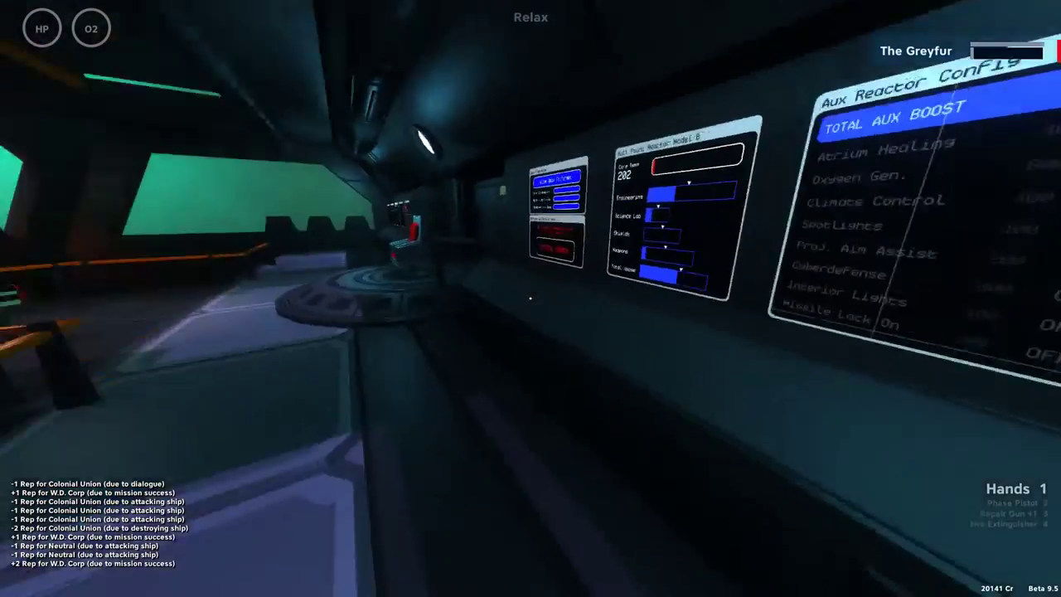
pyautogui.press('w')
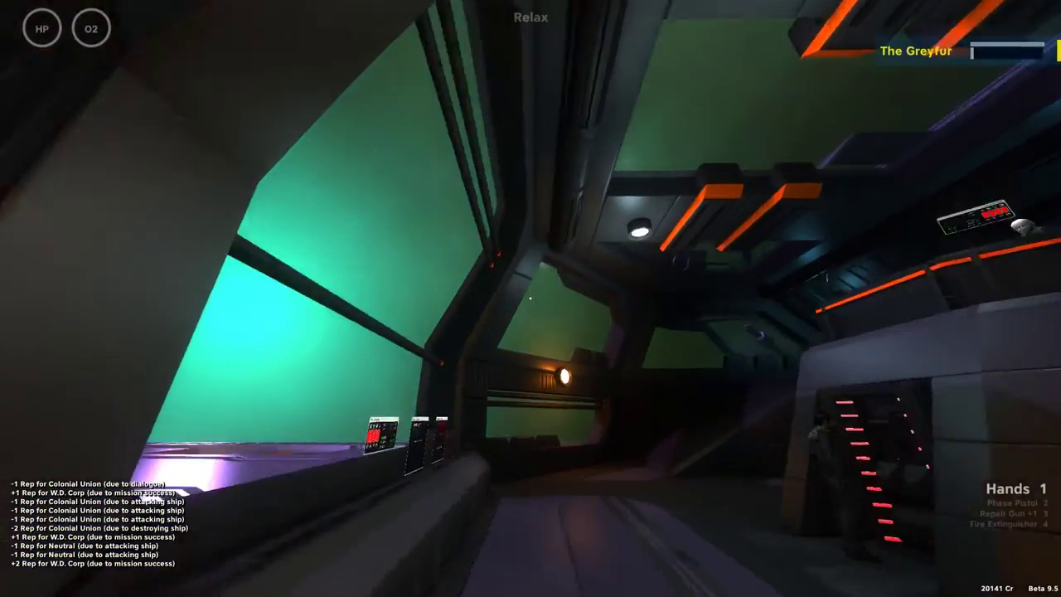
pyautogui.press('w')
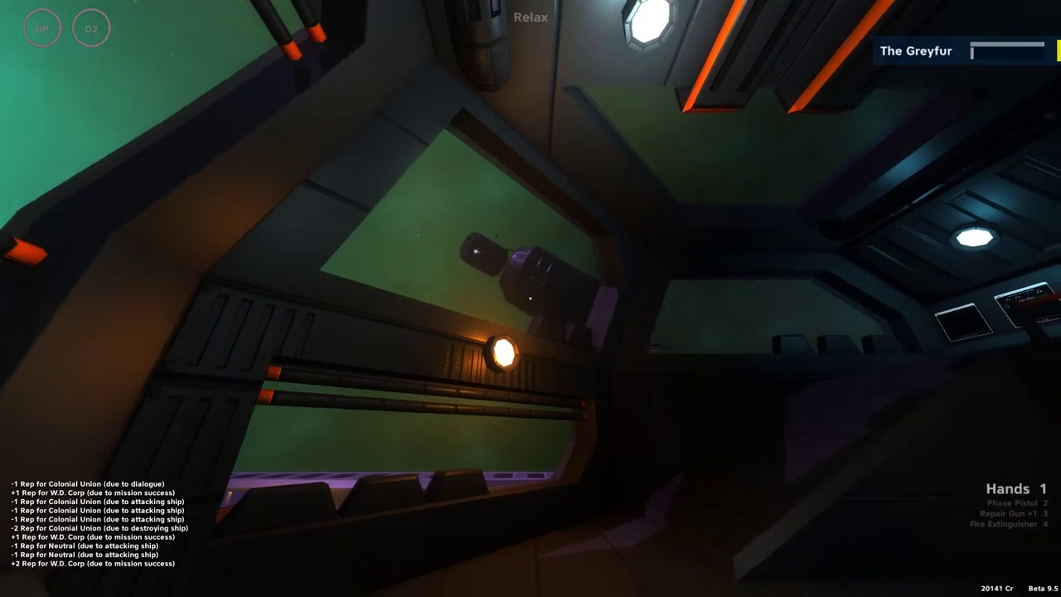
# - Move back and forth at the corridor window, looking along the corridor and consoles
pyautogui.press('w')
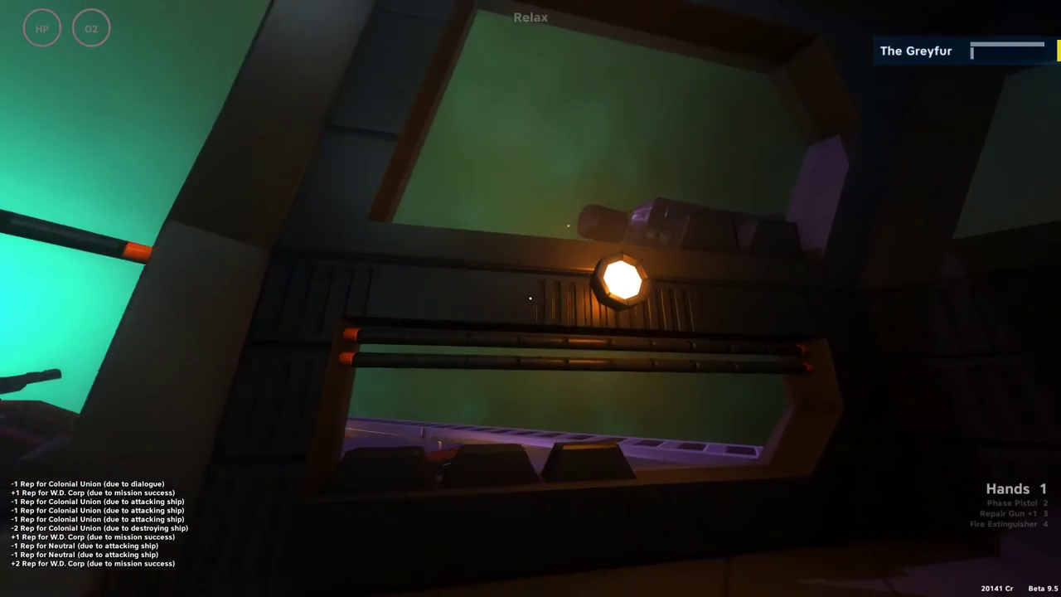
pyautogui.press('s')
pyautogui.press('w')
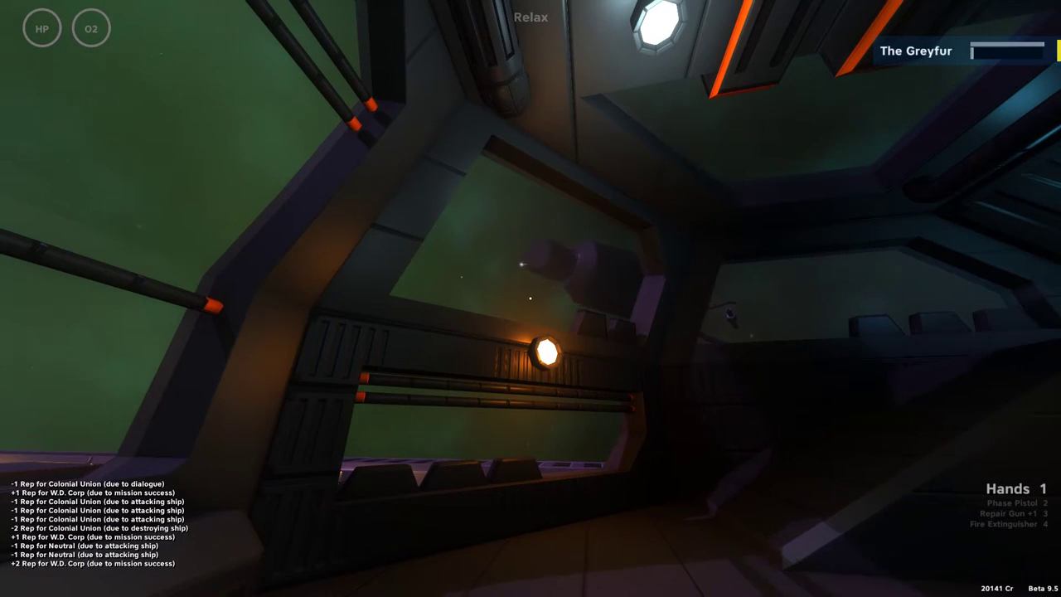
pyautogui.press('s')
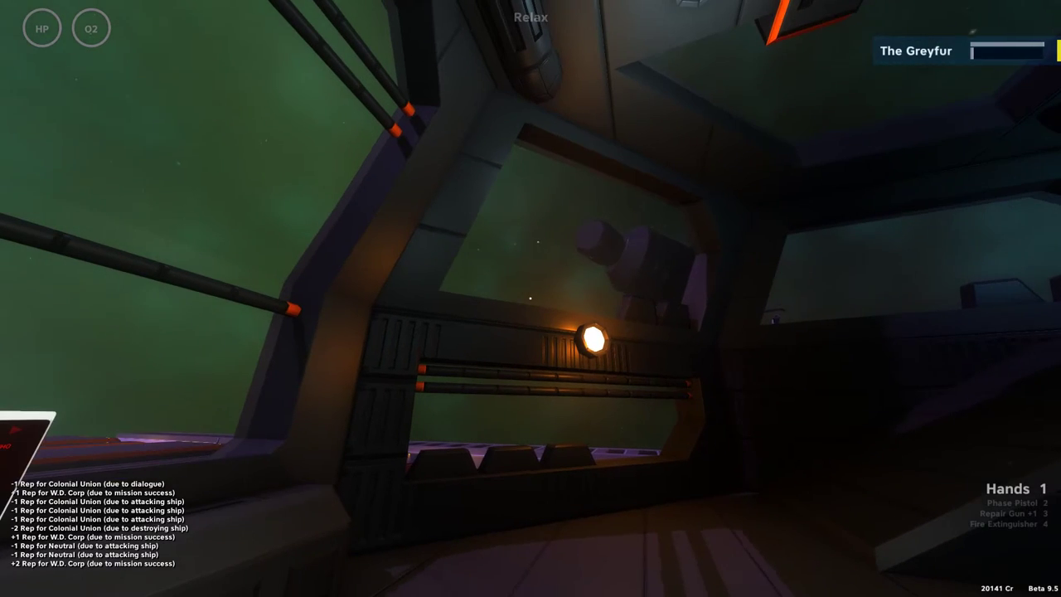
pyautogui.press('w')
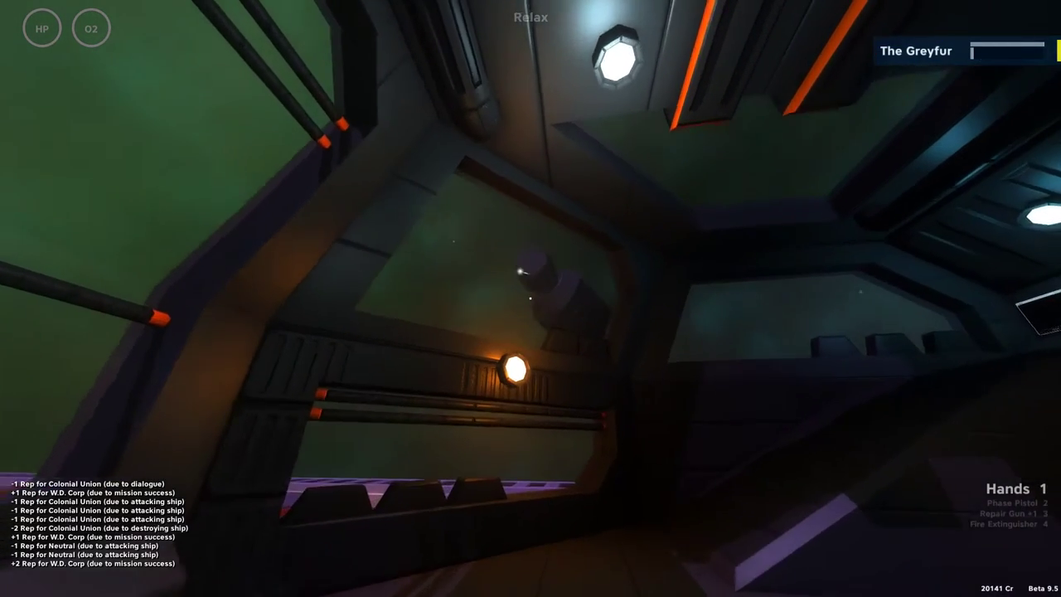
pyautogui.press('s')
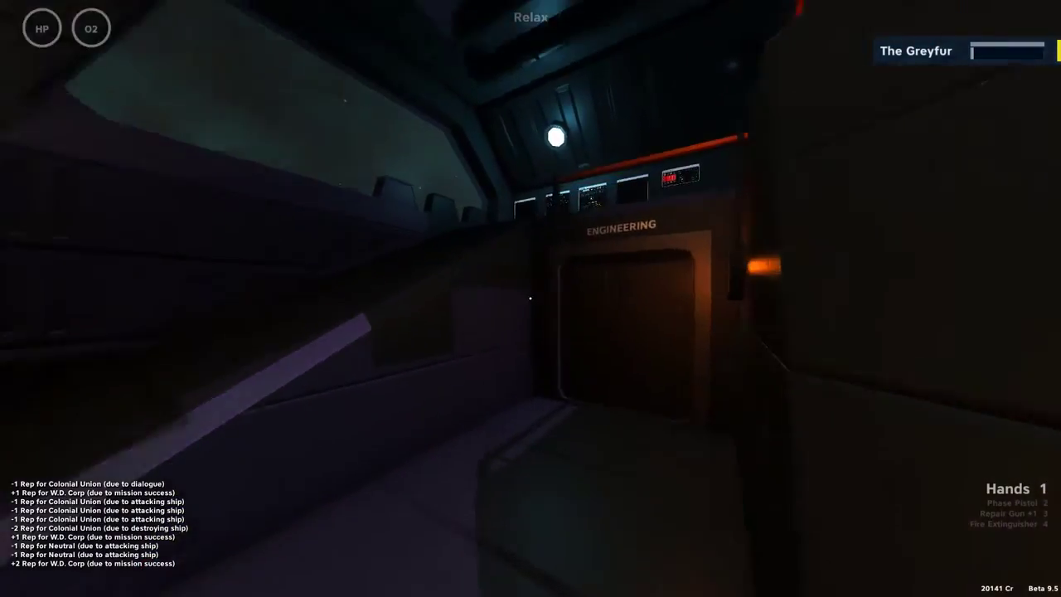
pyautogui.press('w')
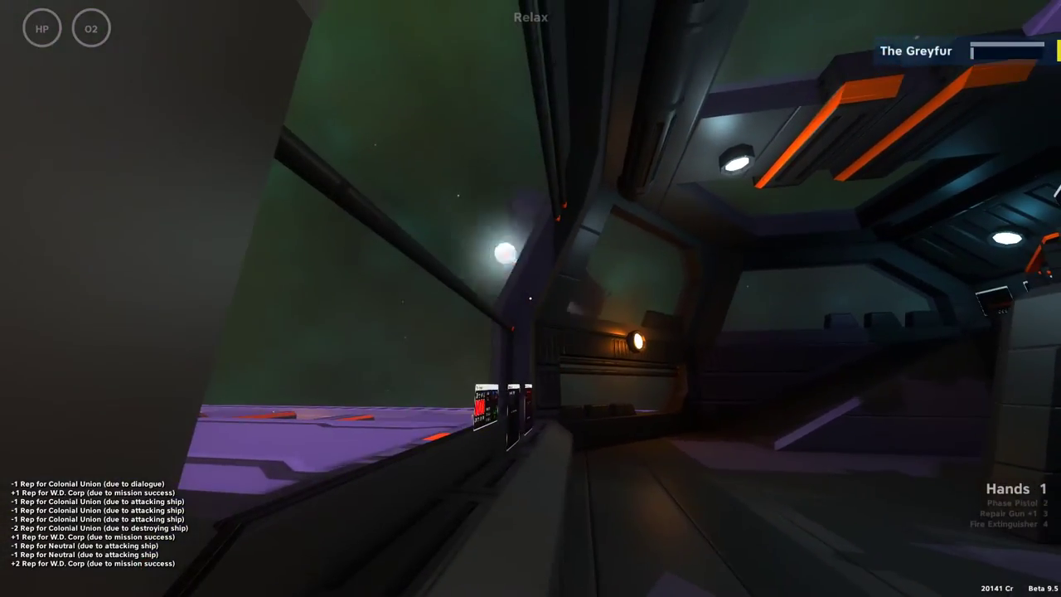
pyautogui.press('w')
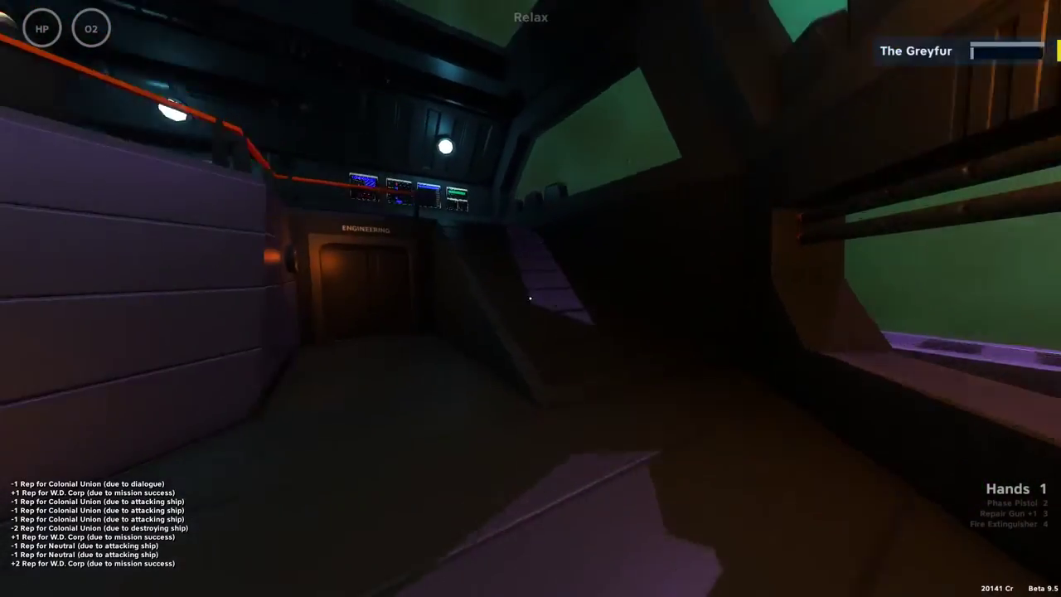
# - Walk to the engineering wall consoles and the windowed corridor, then try an occupied console
pyautogui.hotkey('shift', 'w')
pyautogui.press('w')
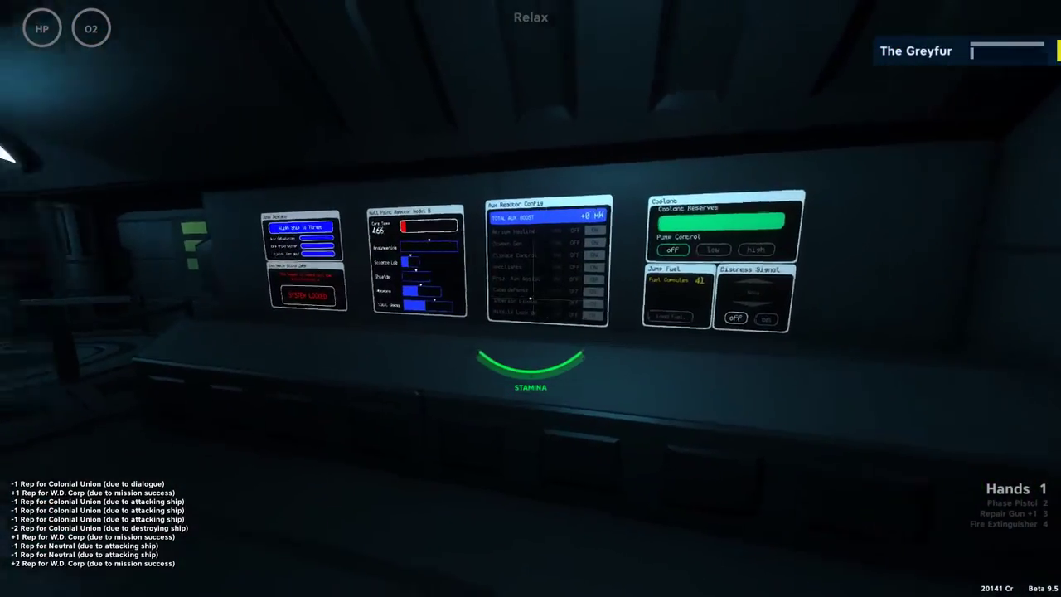
pyautogui.press('w')
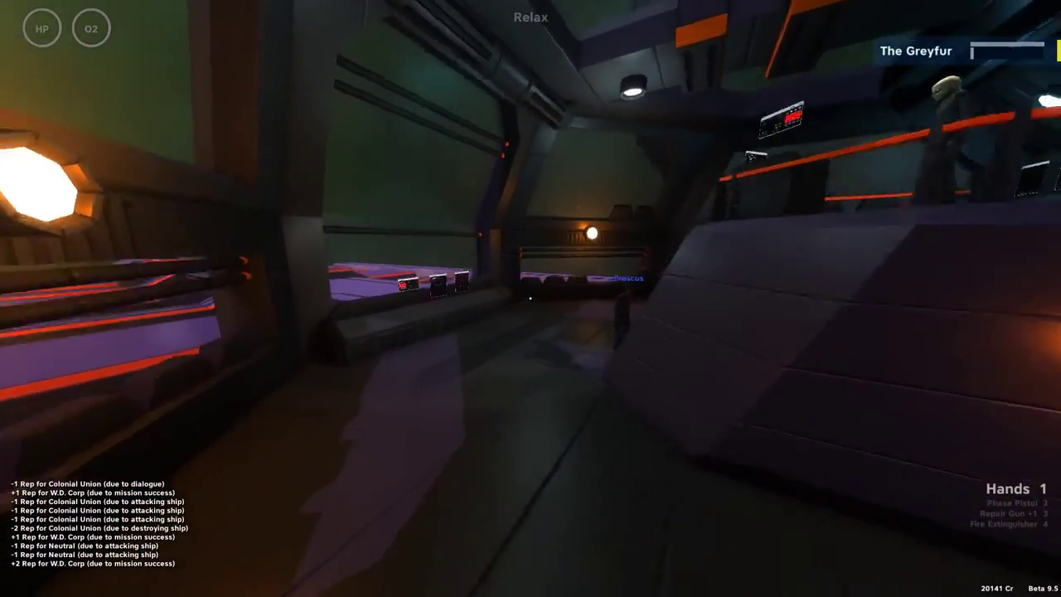
pyautogui.press('w')
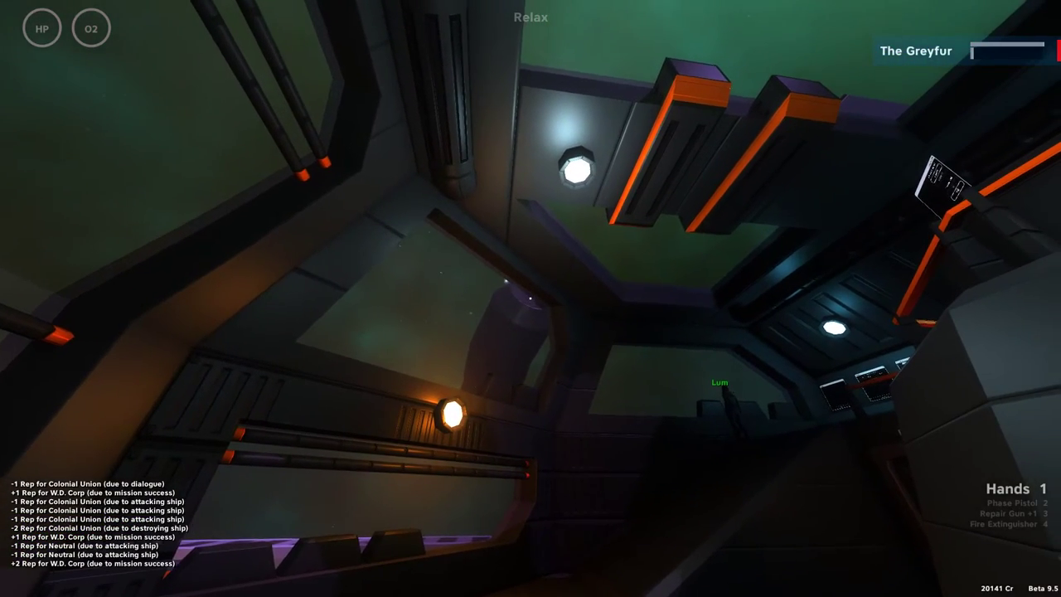
pyautogui.press('e')
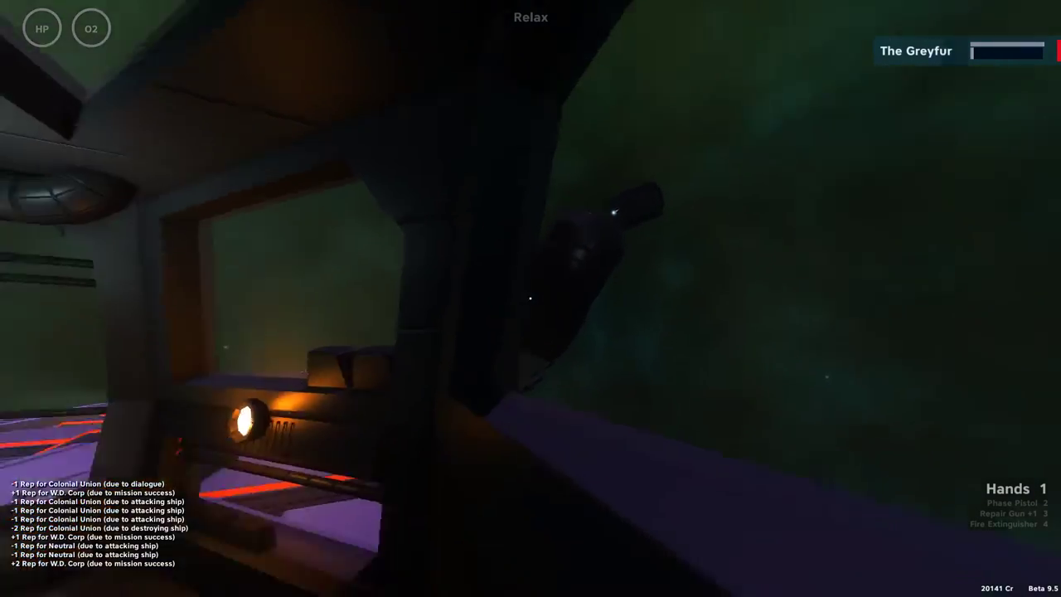
# - Cross the bridge past the captain's chair, pass Engineering, and run into the red-lit room
pyautogui.press('w')
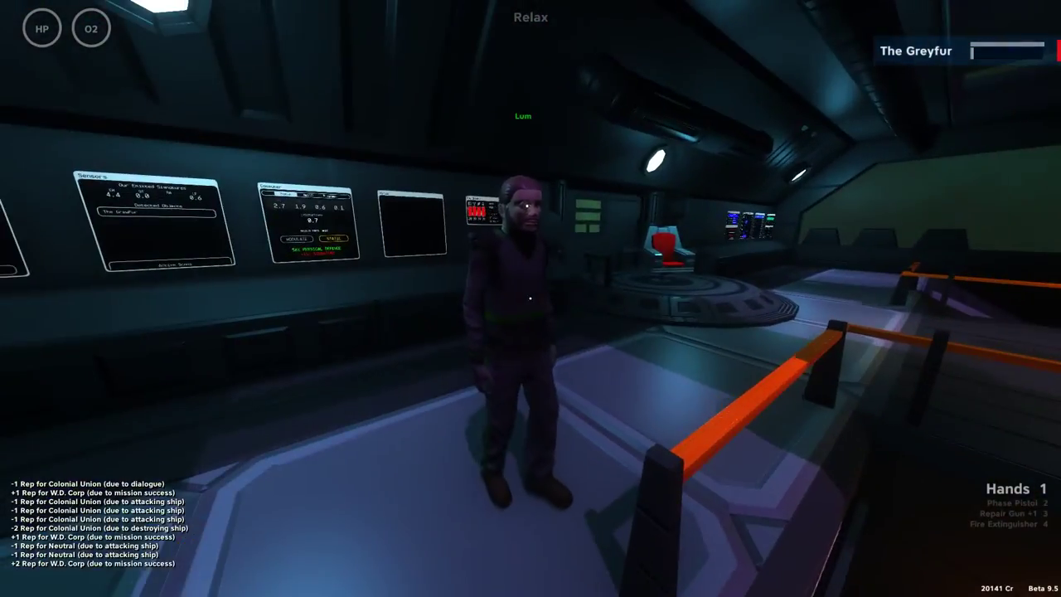
pyautogui.press('w')
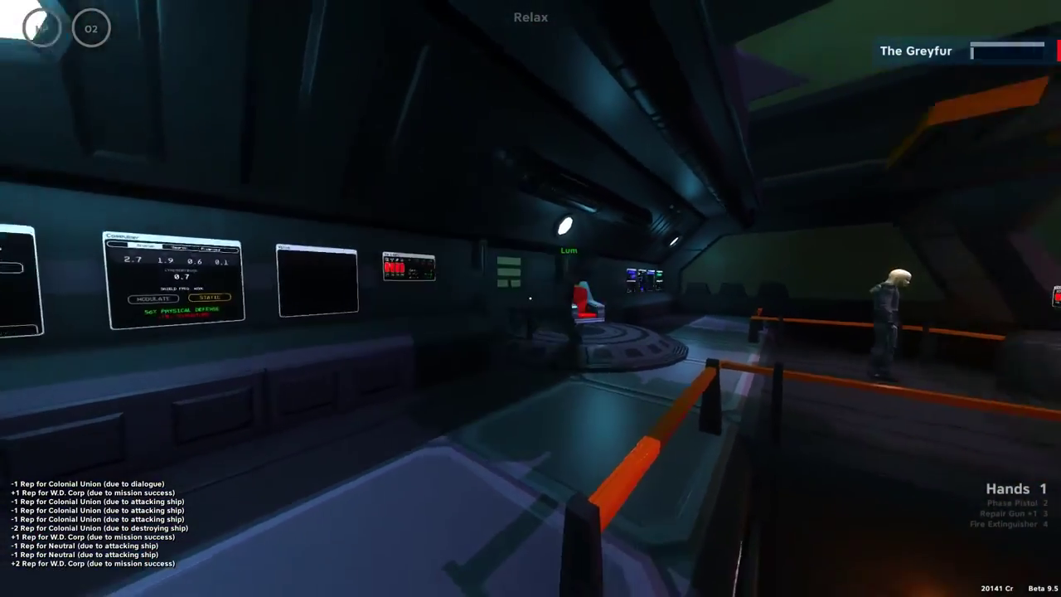
pyautogui.press('w')
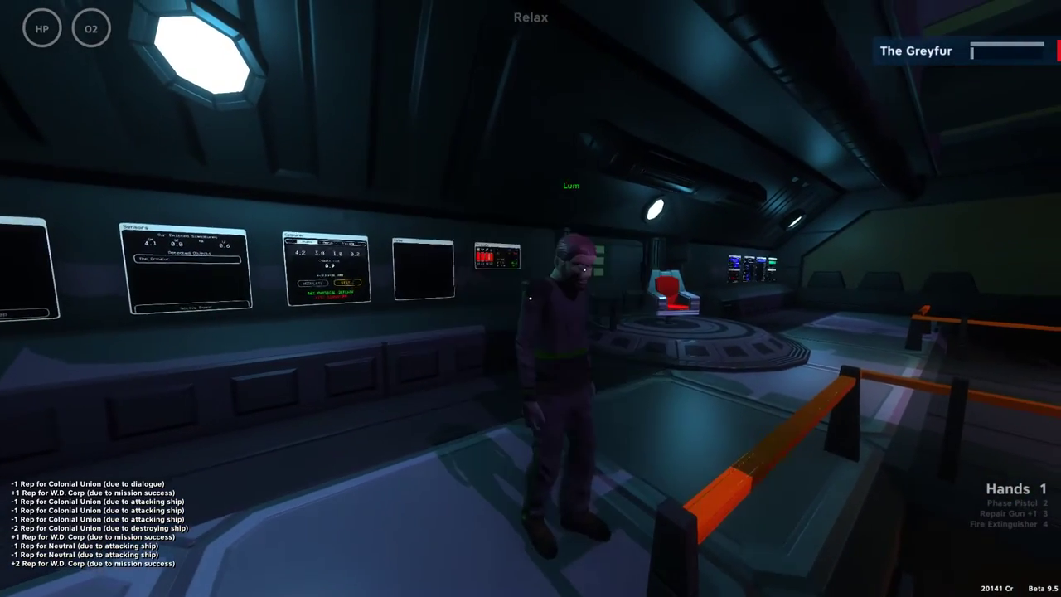
pyautogui.press('w')
pyautogui.press('w')
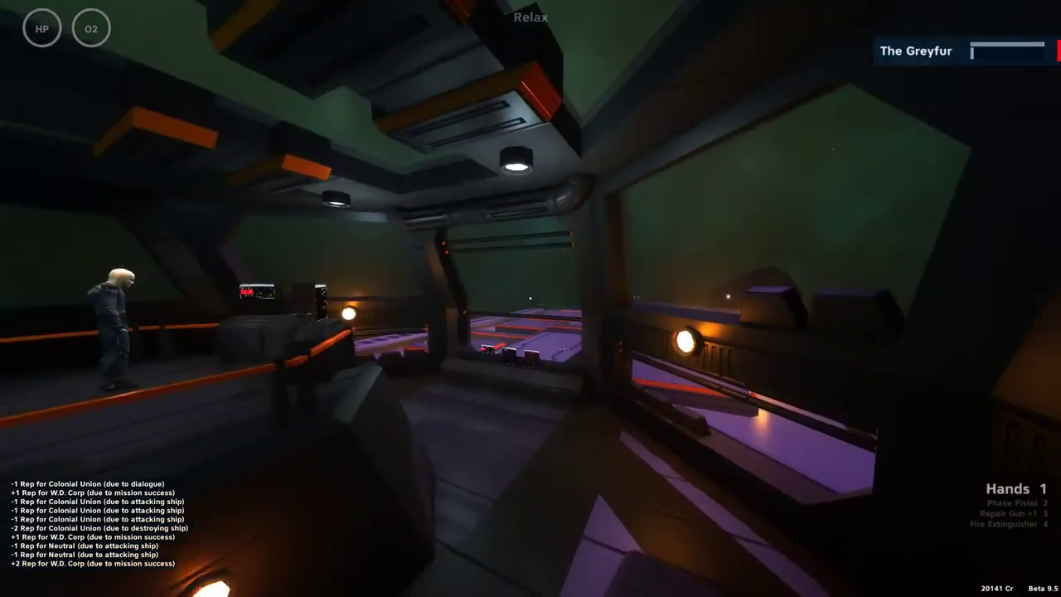
pyautogui.press('w')
pyautogui.press('w')
pyautogui.press('w')
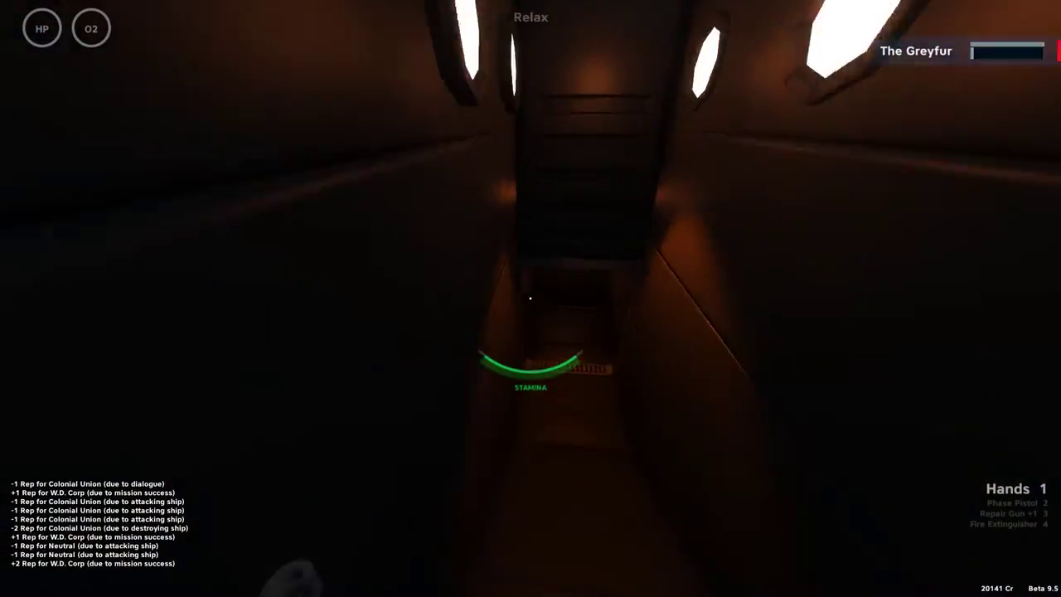
pyautogui.press('w')
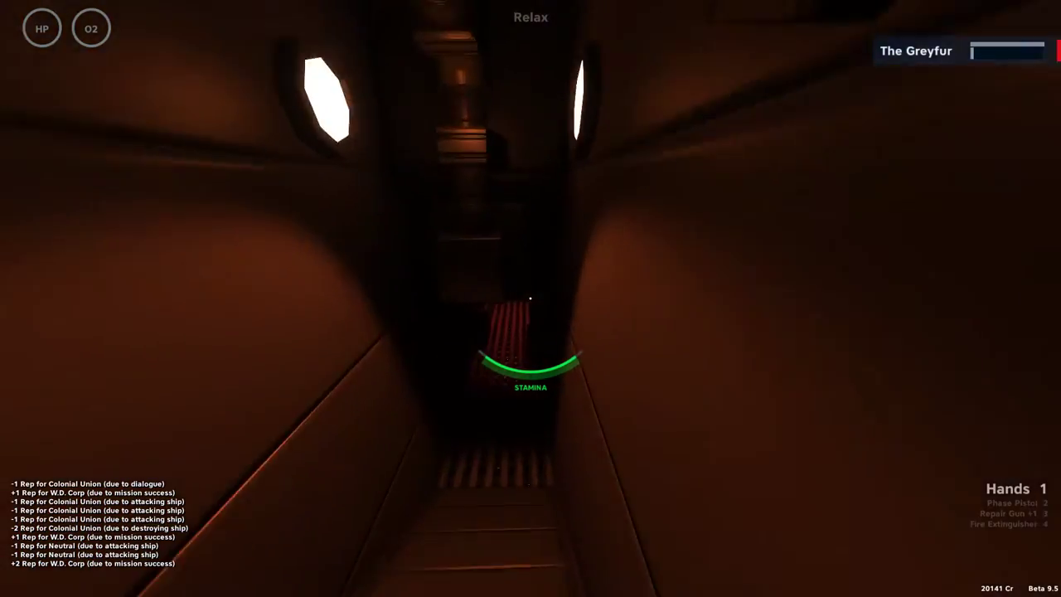
pyautogui.press('w')
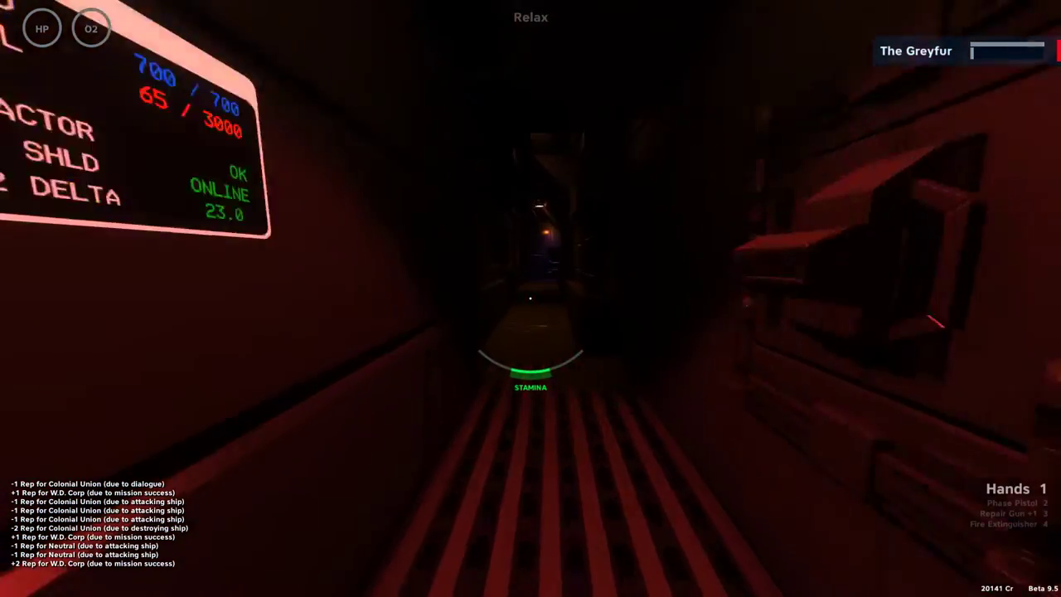
pyautogui.press('w')
pyautogui.press('w')
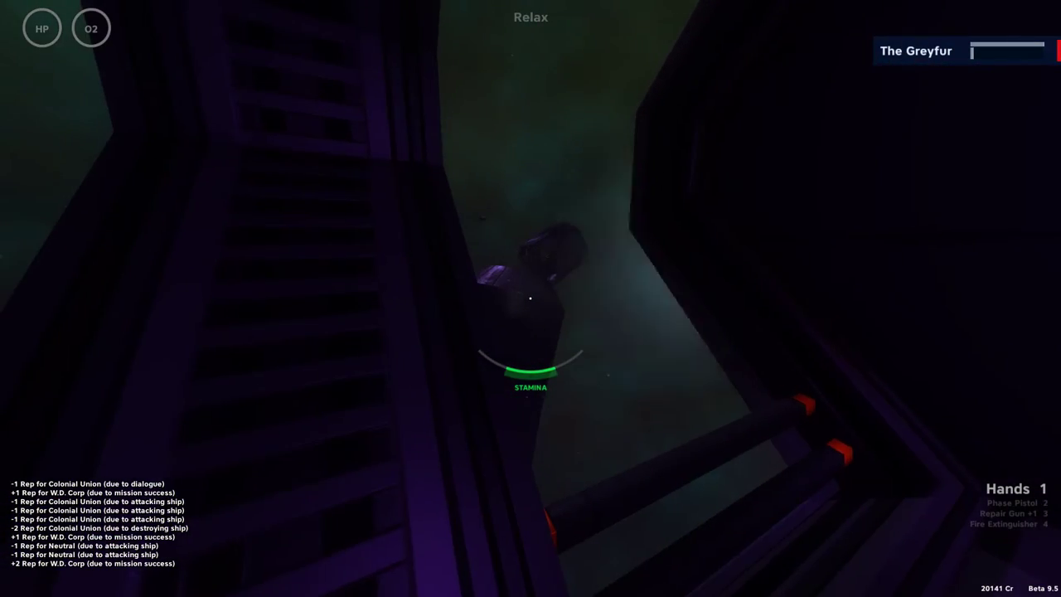
# - Toggle the flashlight on and off, sidestep around the cannon housing, then sprint to the lounge
pyautogui.press('f')
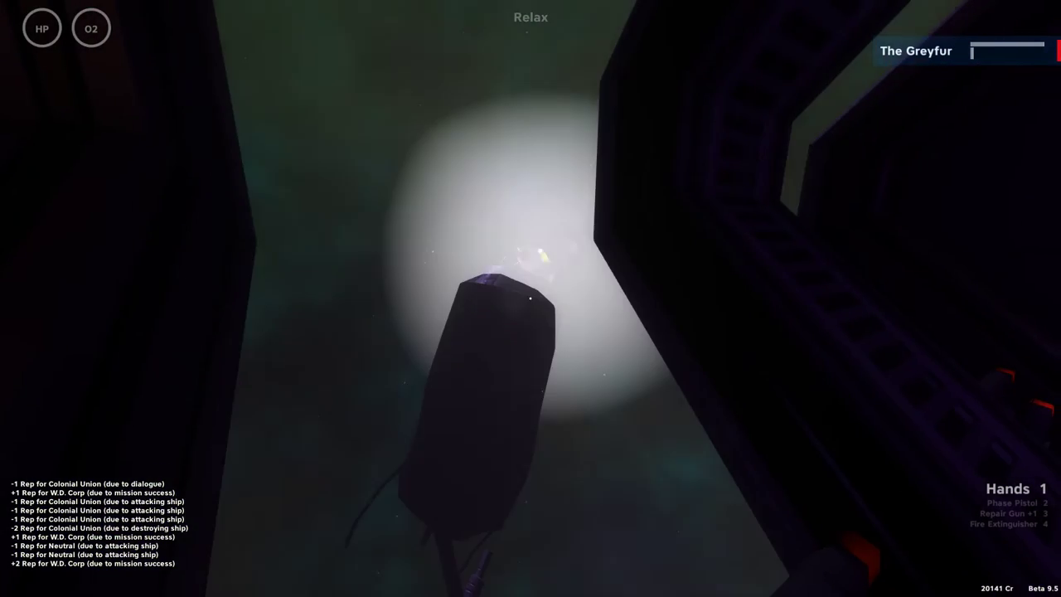
pyautogui.press('f')
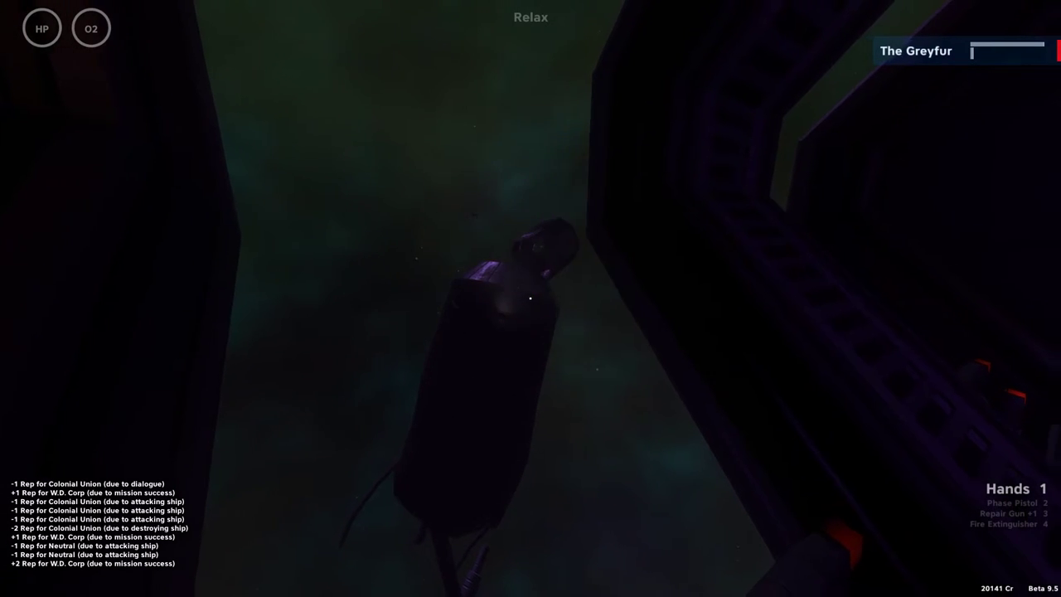
pyautogui.press('a')
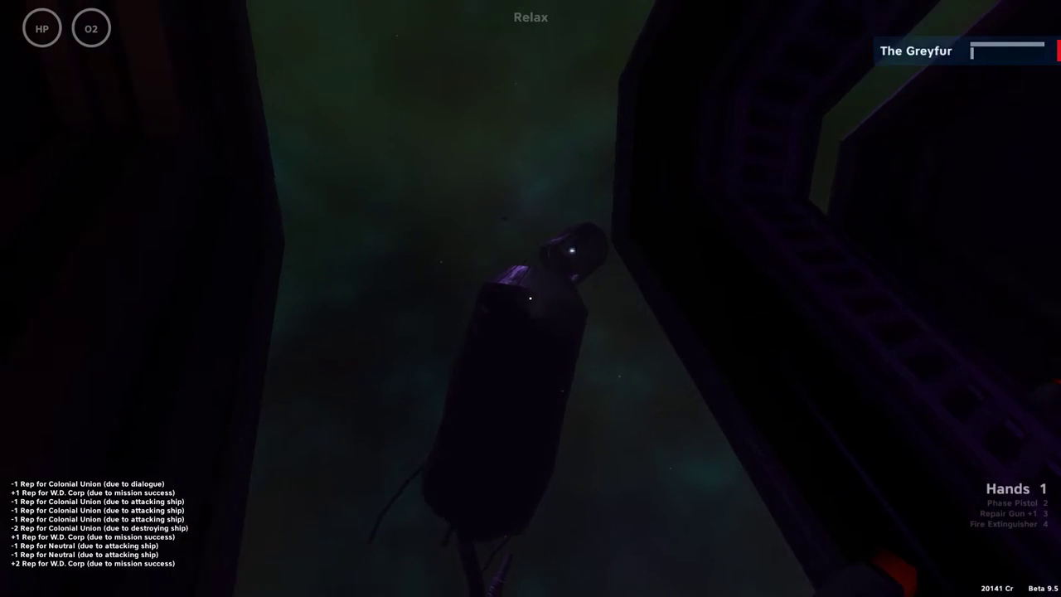
pyautogui.press('d')
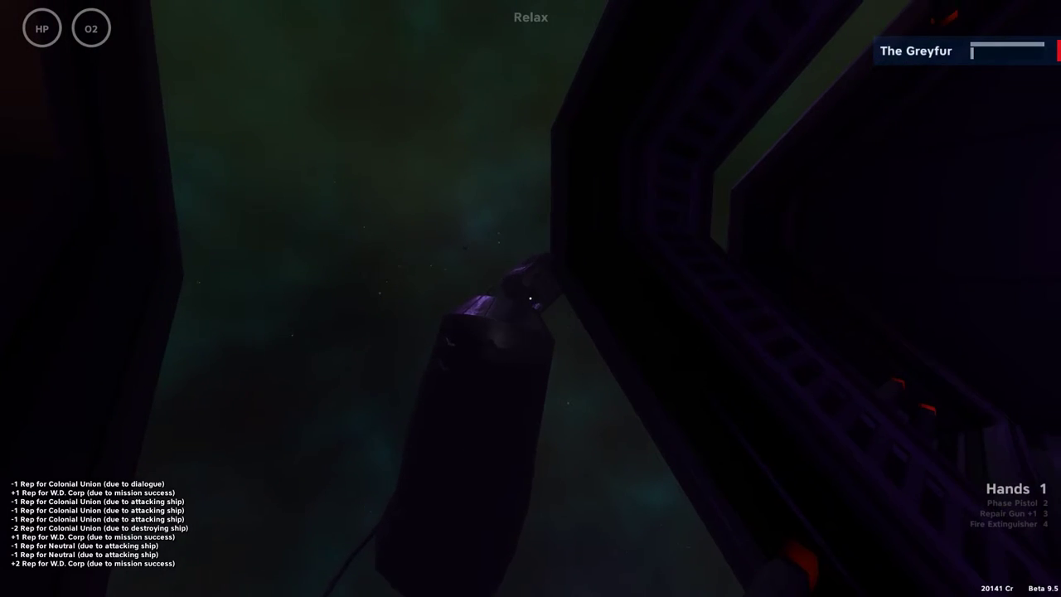
pyautogui.press('d')
pyautogui.press('d')
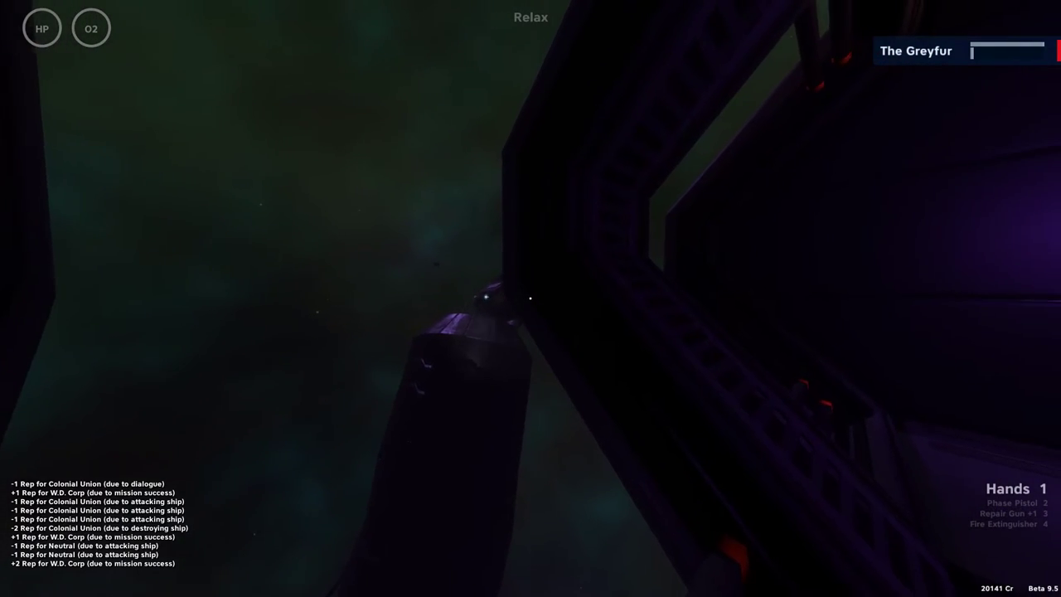
pyautogui.press('d')
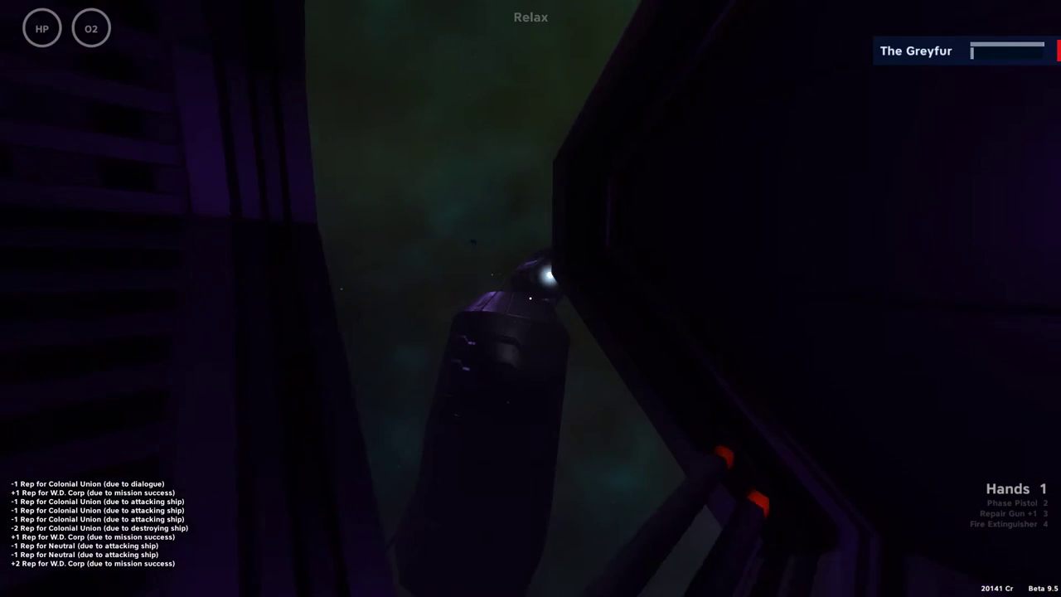
pyautogui.press('a')
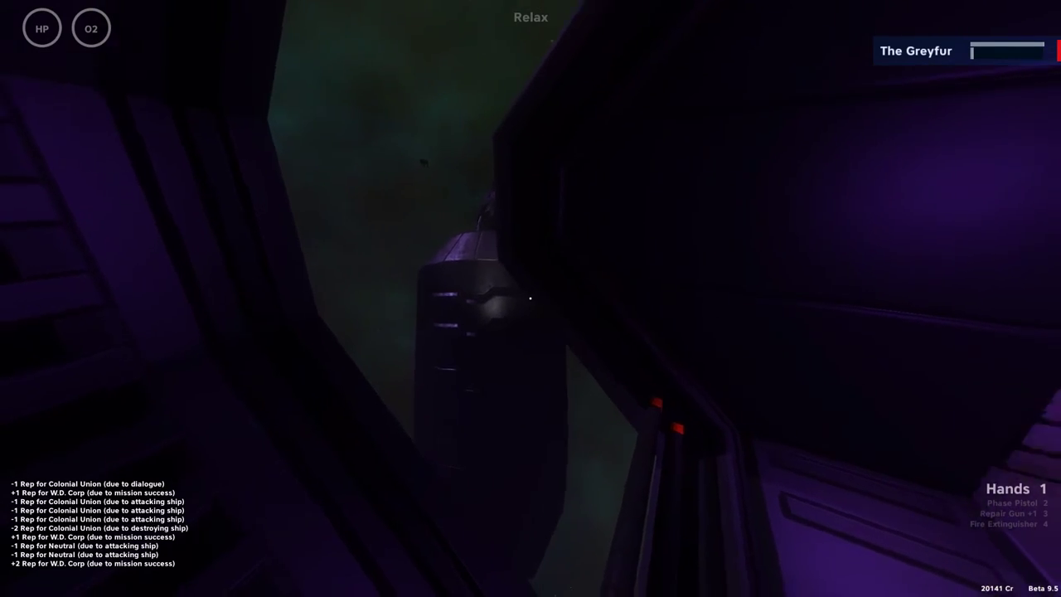
pyautogui.hotkey('shift', 'w')
# - Run down the red corridors into the purple weapons room and look up through the windows
pyautogui.hotkey('shift', 'w')
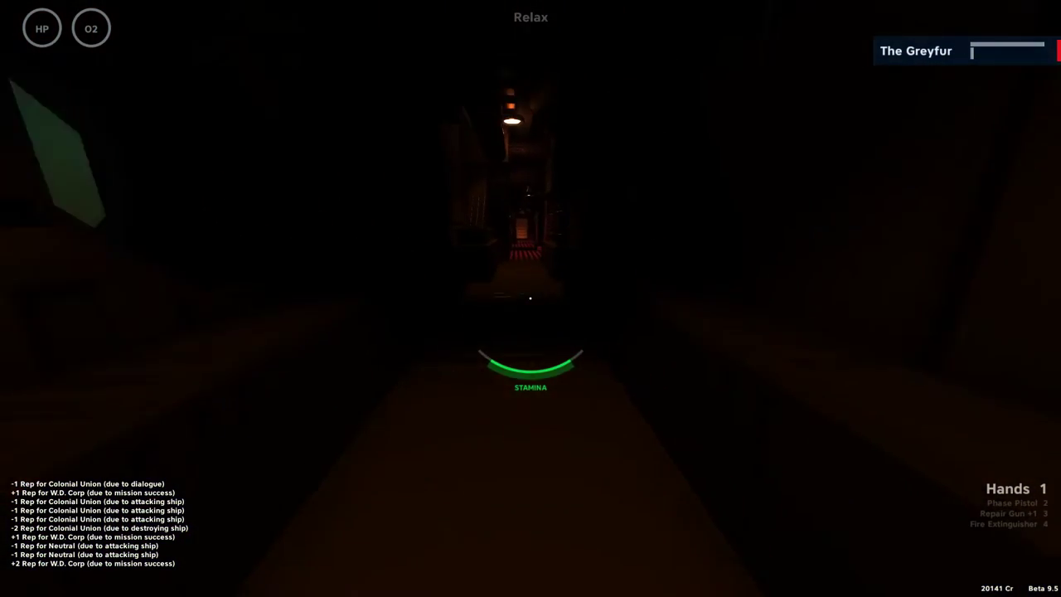
pyautogui.hotkey('shift', 'w')
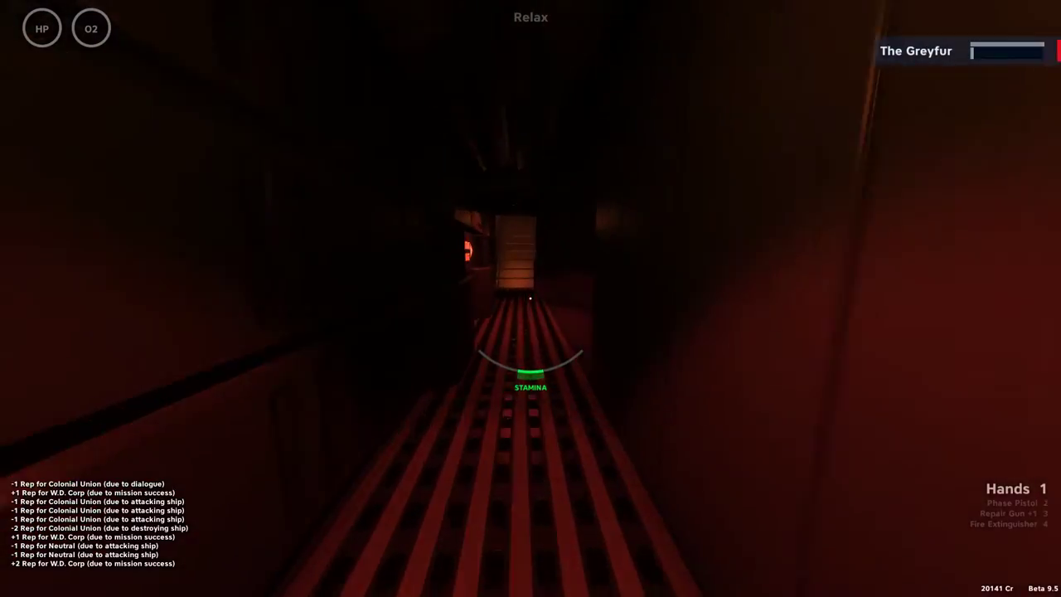
pyautogui.press('w')
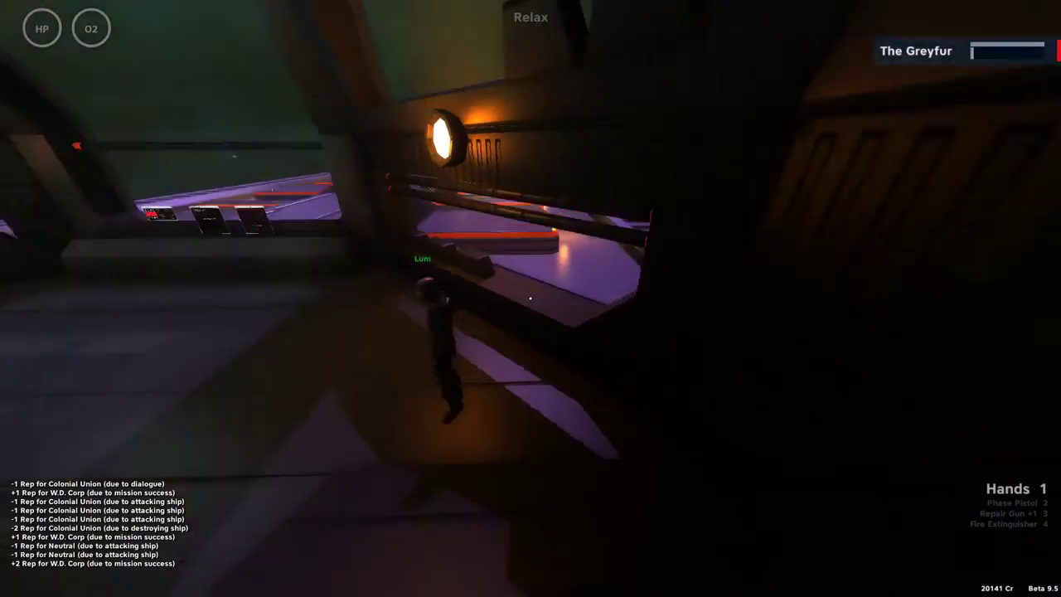
pyautogui.press('w')
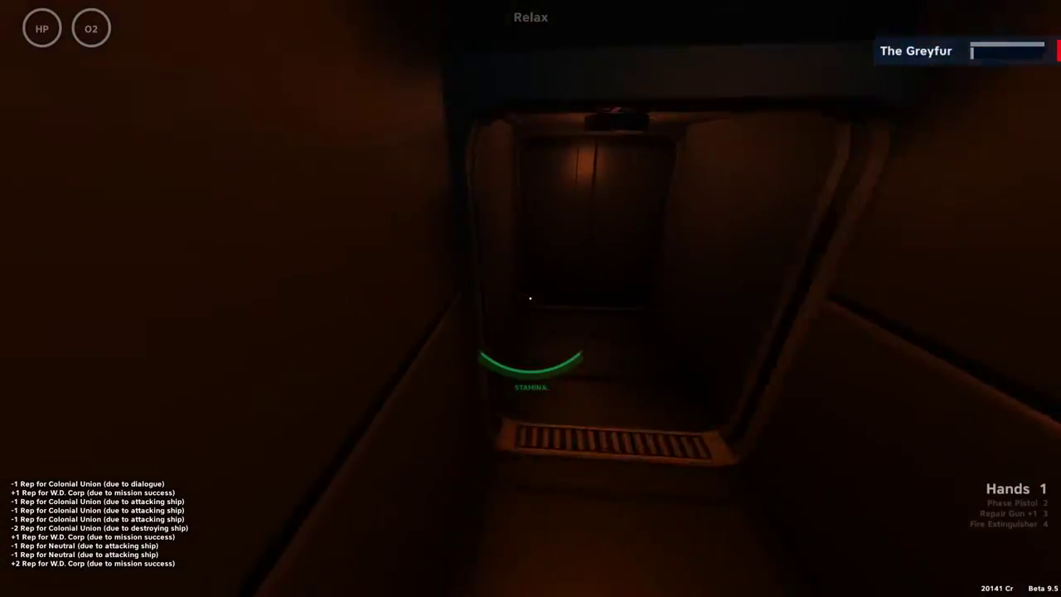
pyautogui.press('w')
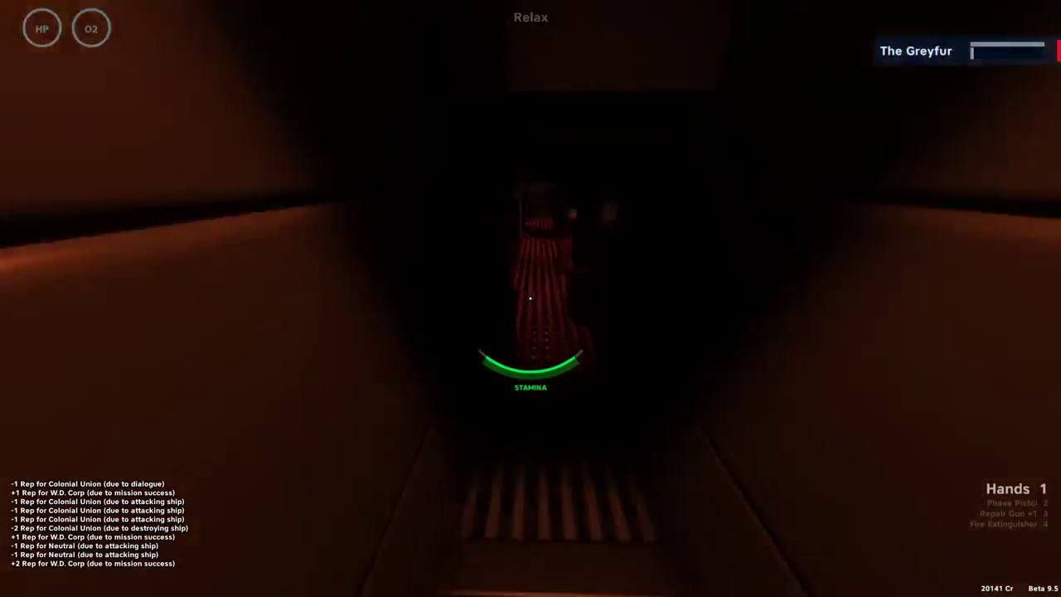
pyautogui.press('w')
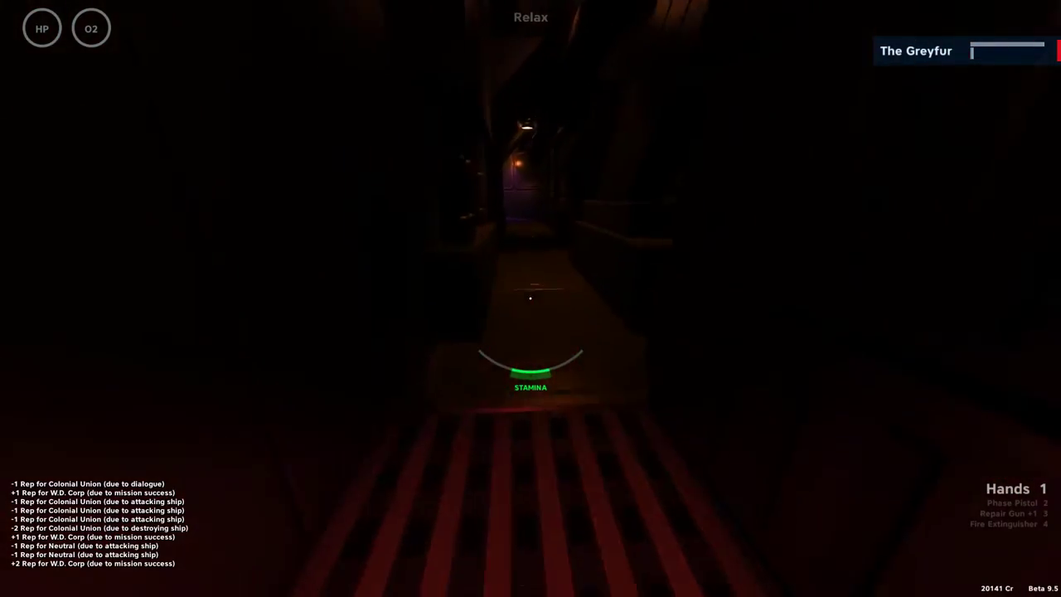
pyautogui.press('w')
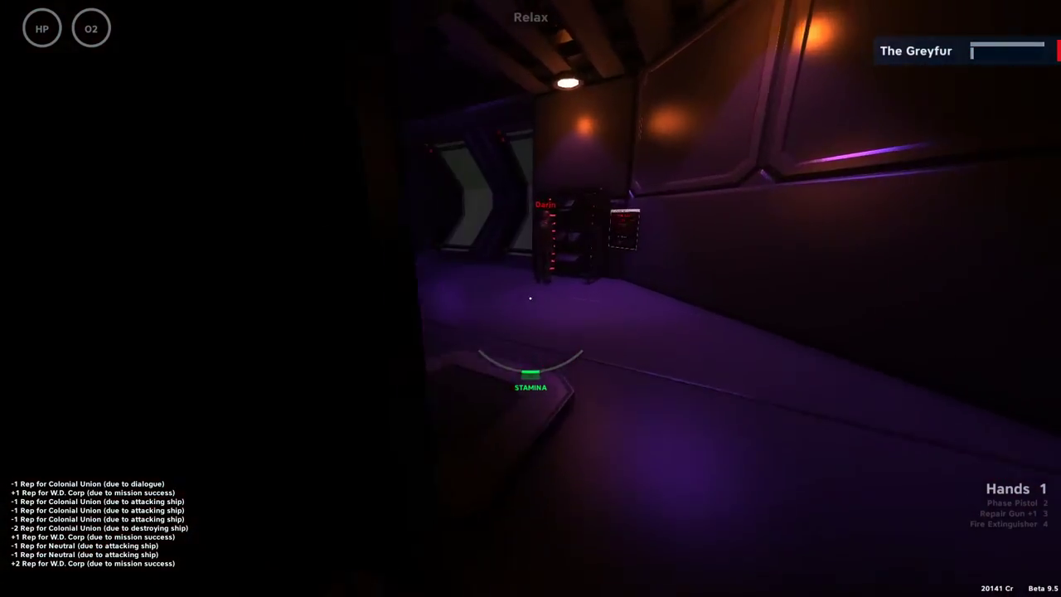
pyautogui.press('w')
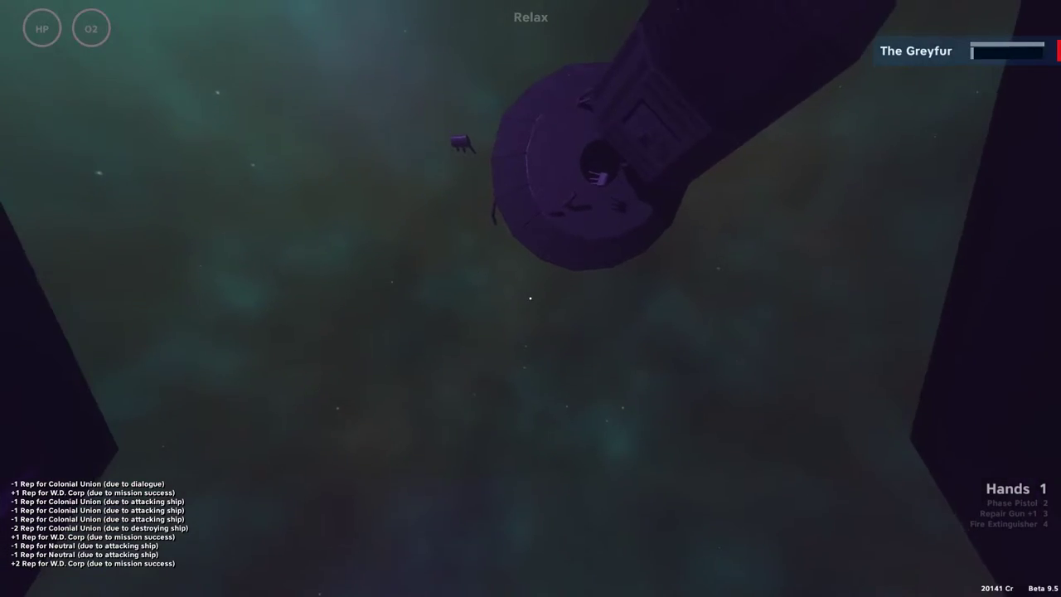
# - View the SHIP component list in the Tab overview, then close it
pyautogui.press('Tab')
pyautogui.click(306, 68)
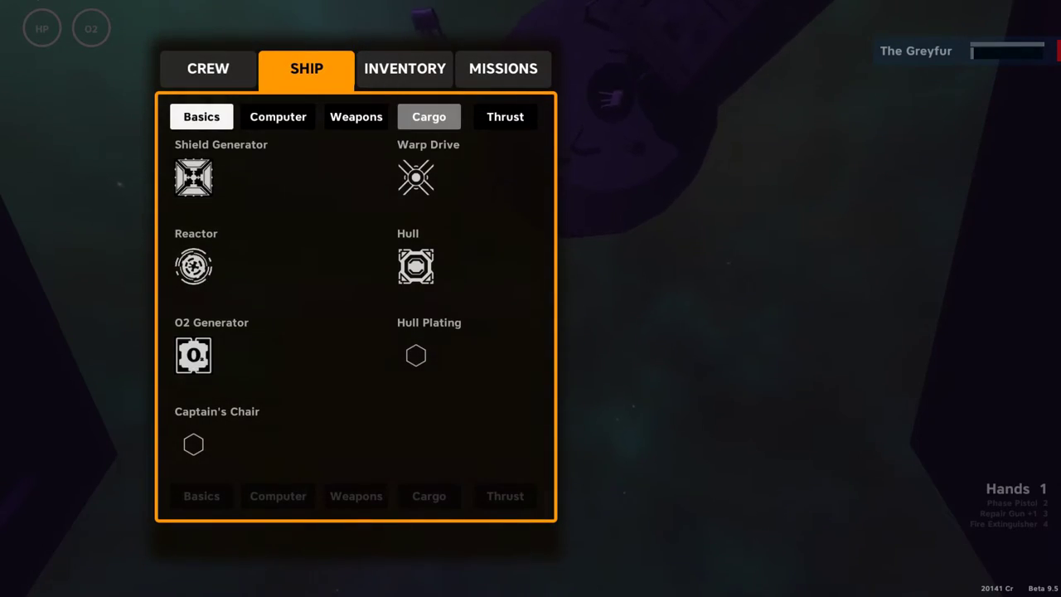
pyautogui.press('Tab')
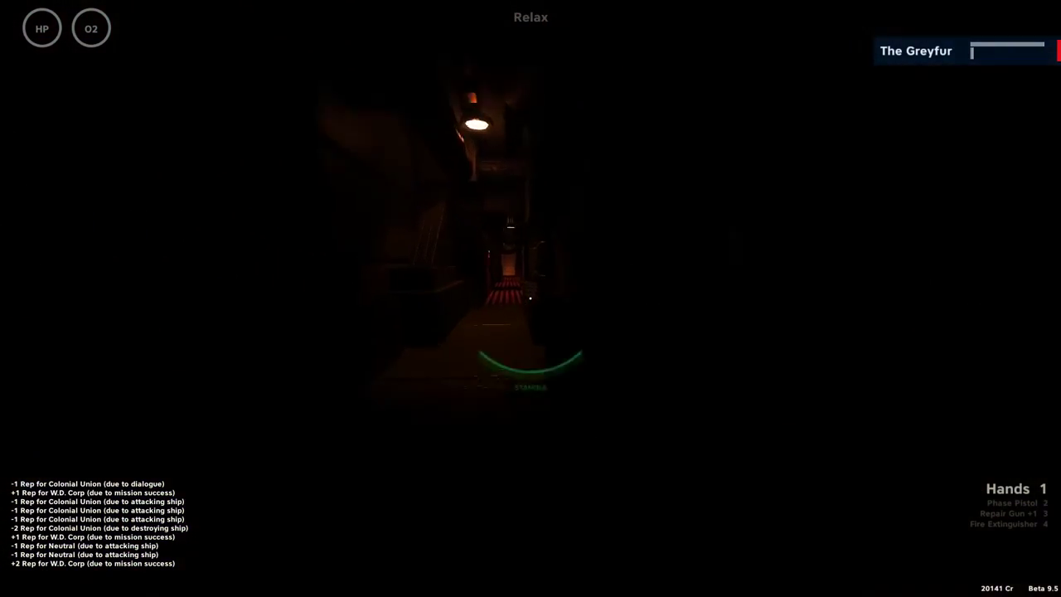
# - Climb the stairs through the teleporter room and Bridge doors to the three consoles
pyautogui.press('w')
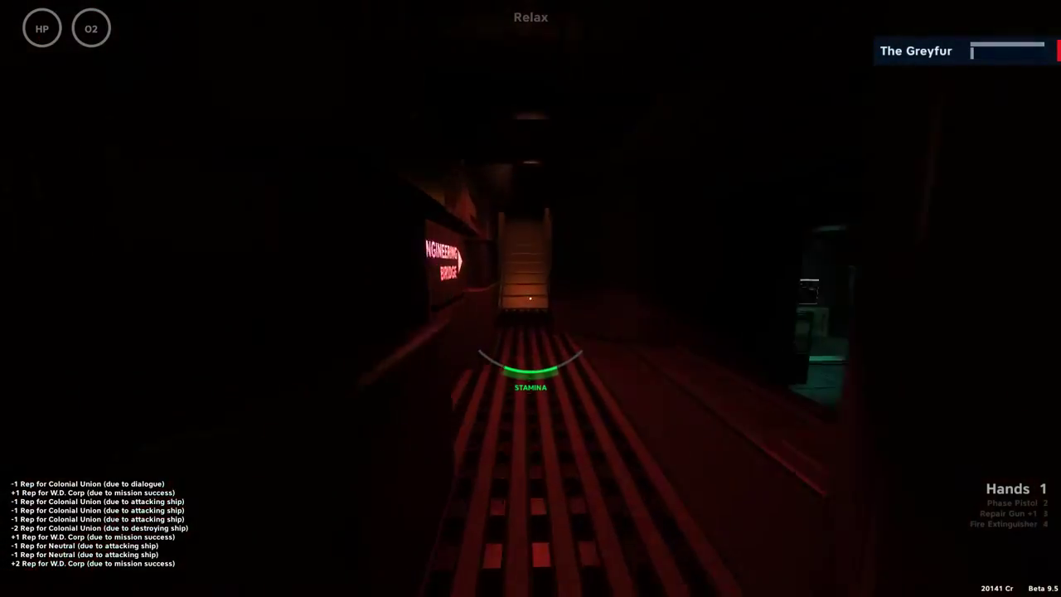
pyautogui.press('w')
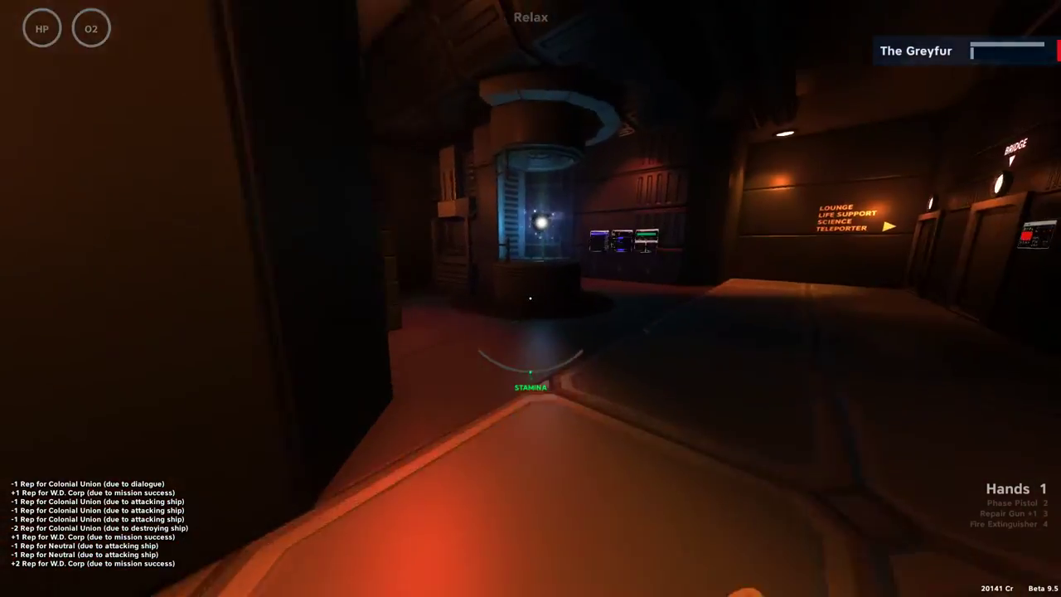
pyautogui.press('w')
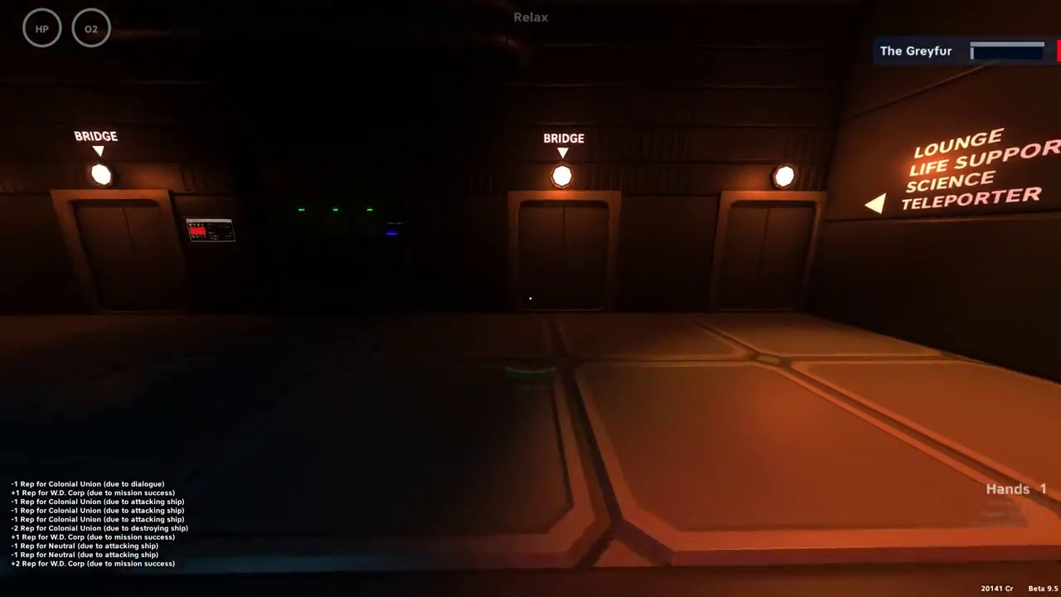
pyautogui.press('w')
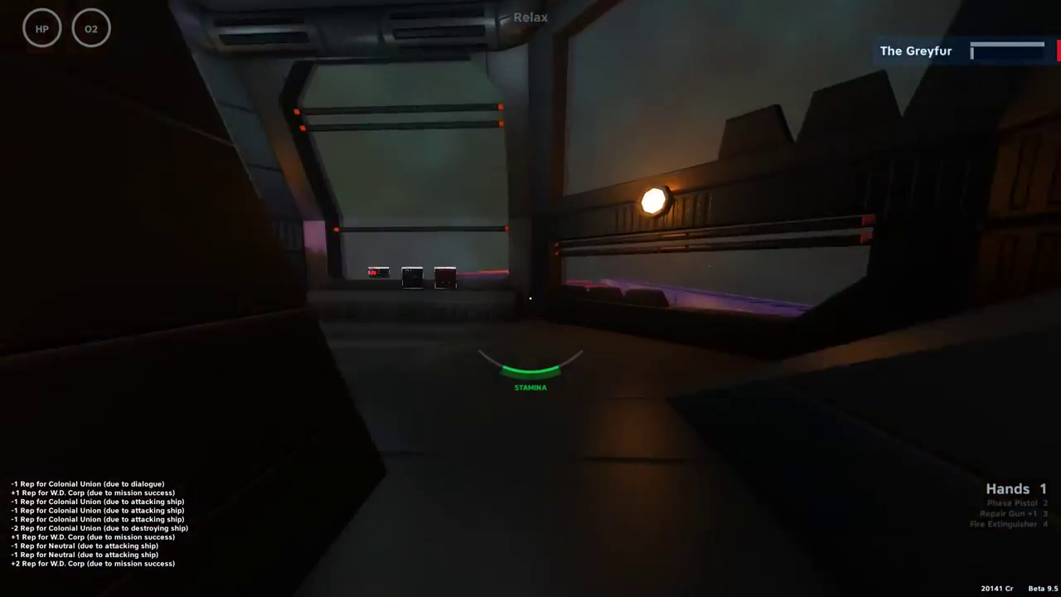
pyautogui.press('w')
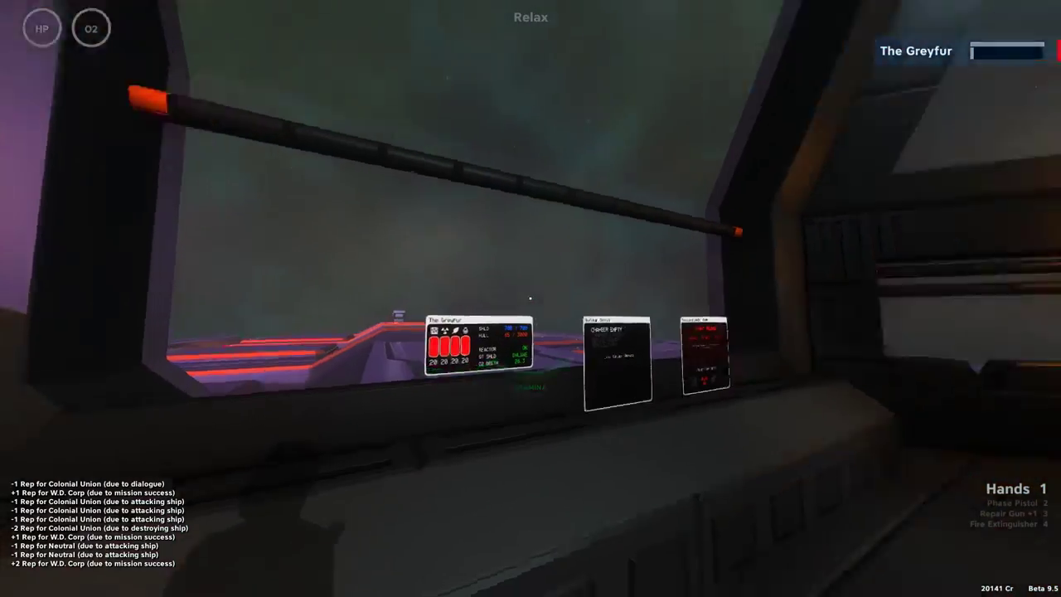
pyautogui.press('w')
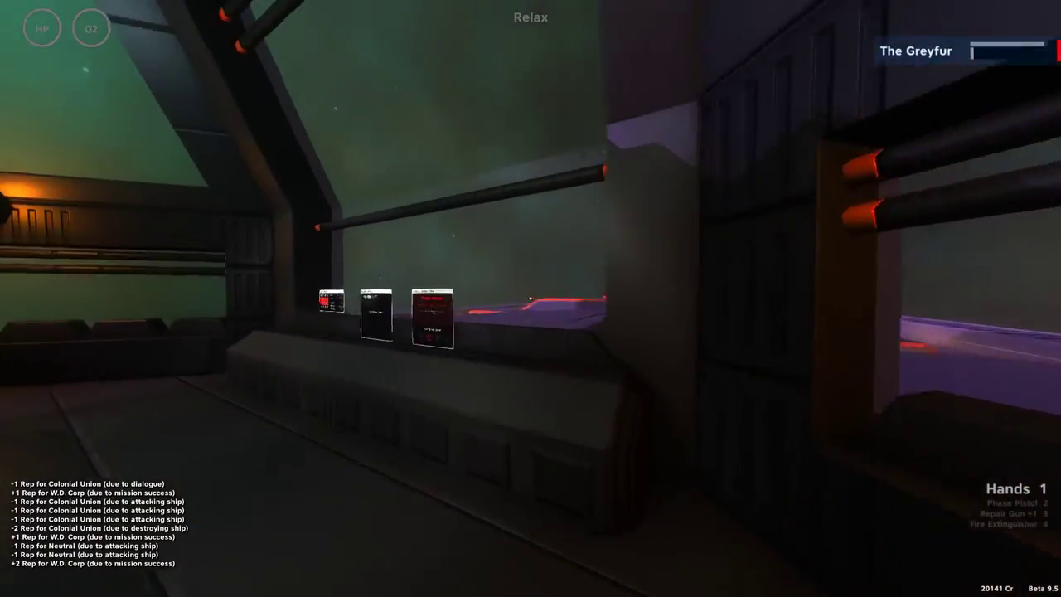
pyautogui.press('w')
pyautogui.press('s')
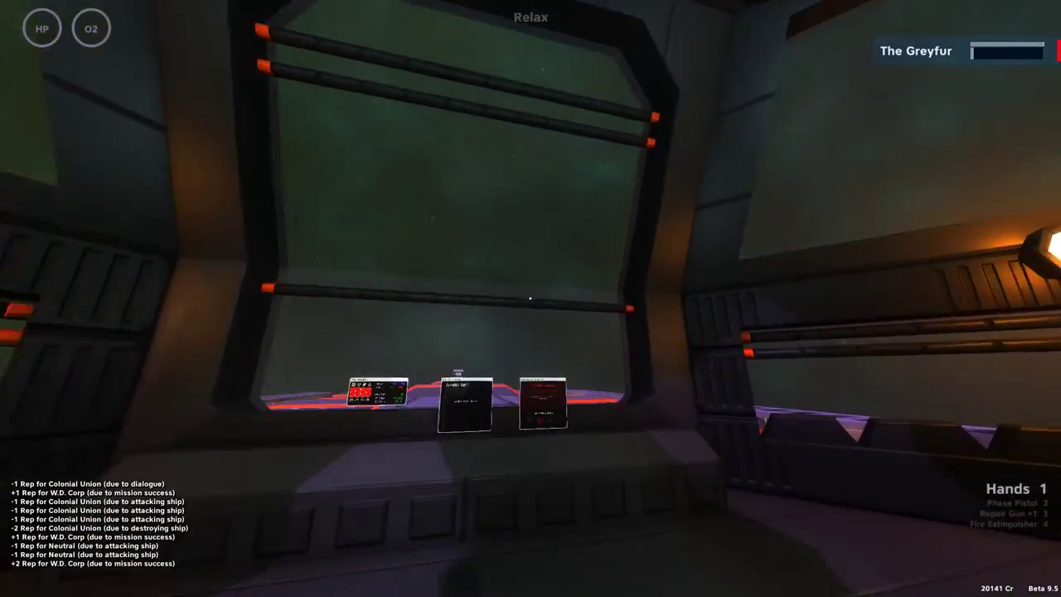
# - Walk toward the bridge consoles and look upward
pyautogui.press('w')
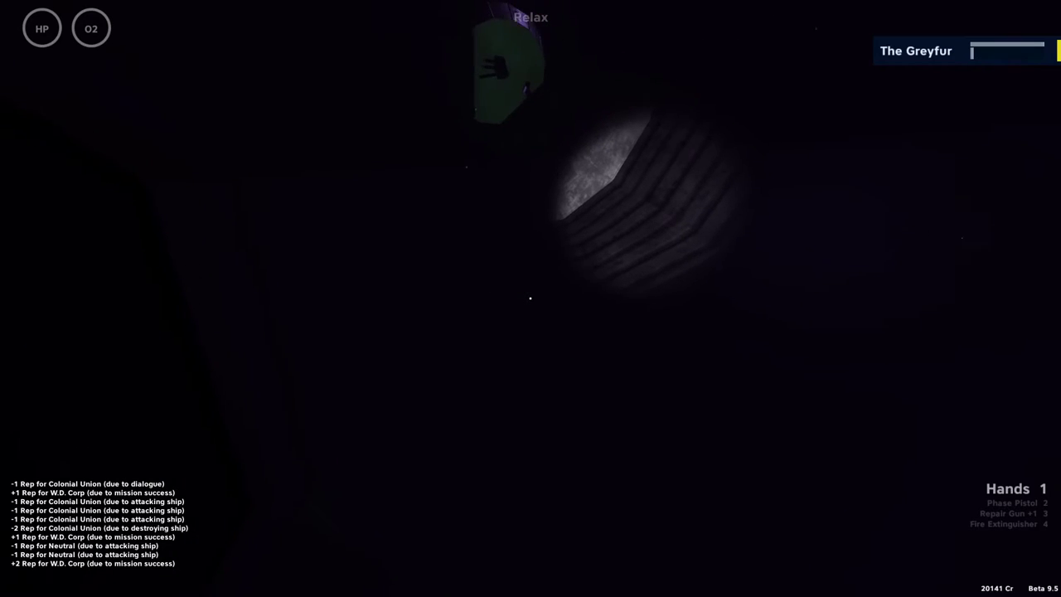
# - Check the scrap in cargo, then view the Captain's talents, with Health Boost at three ranks
pyautogui.press('Tab')
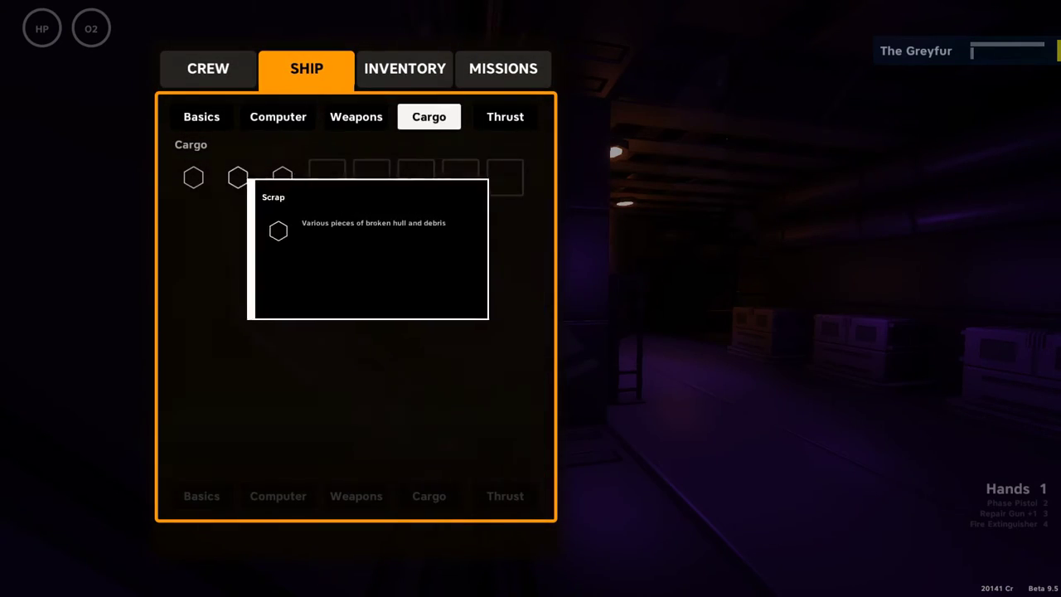
pyautogui.press('Tab')
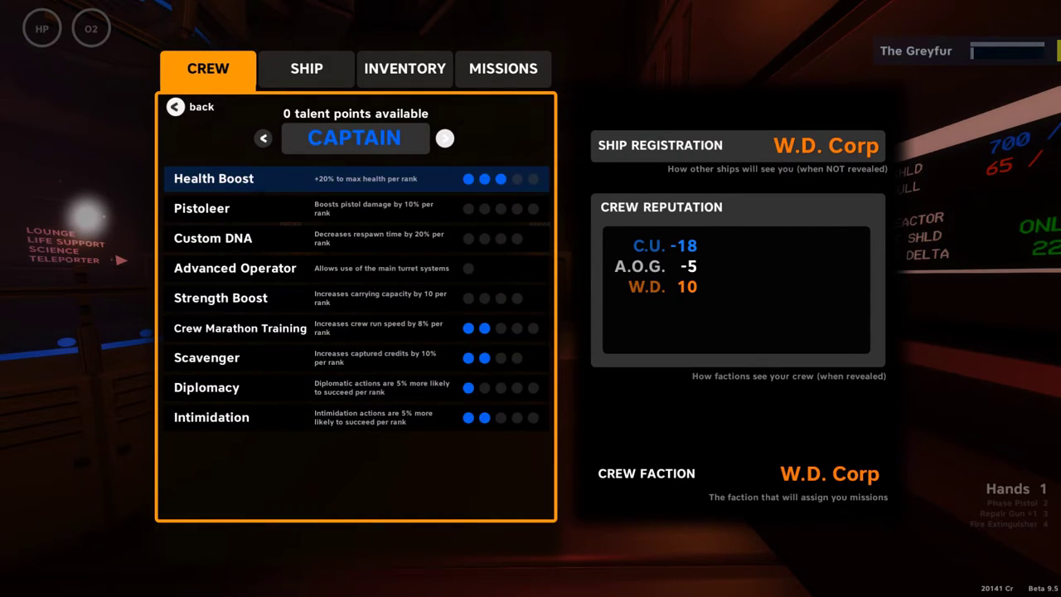
# - Leave the talent screen and walk through the corridor onto the green-windowed bridge
pyautogui.press('Tab')
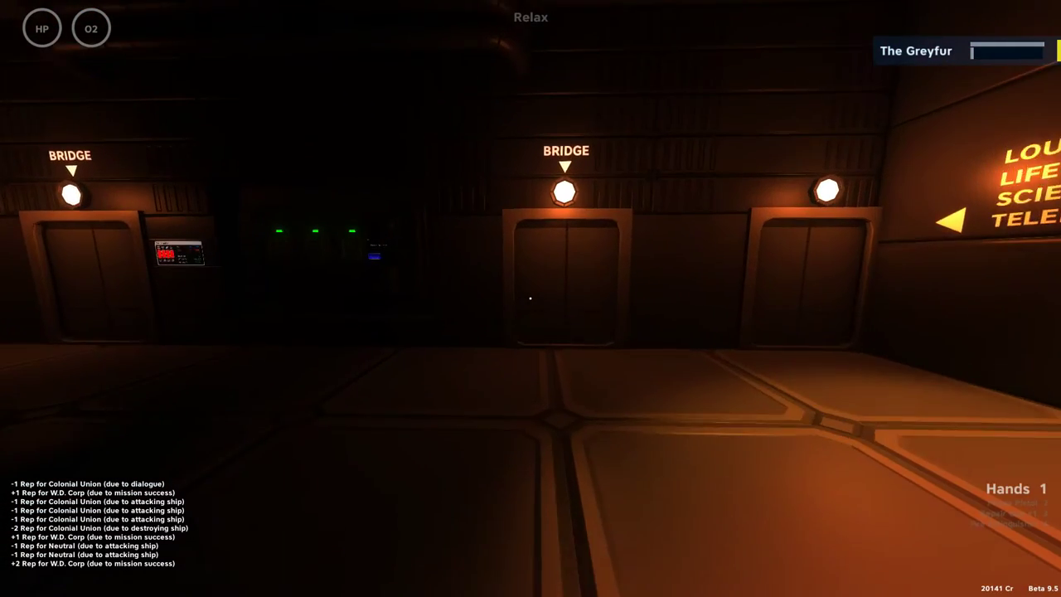
pyautogui.press('w')
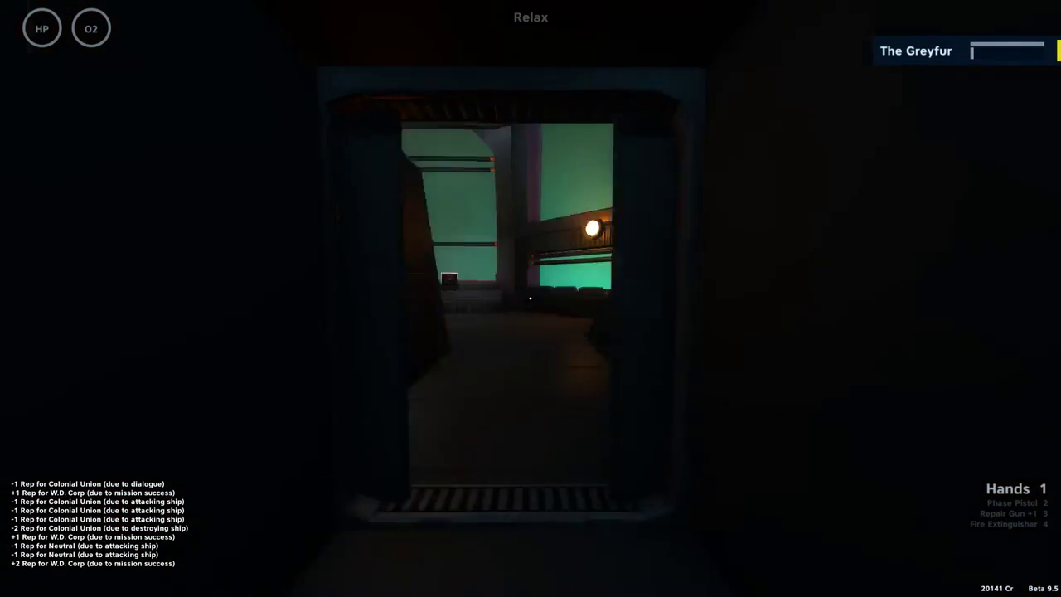
pyautogui.press('w')
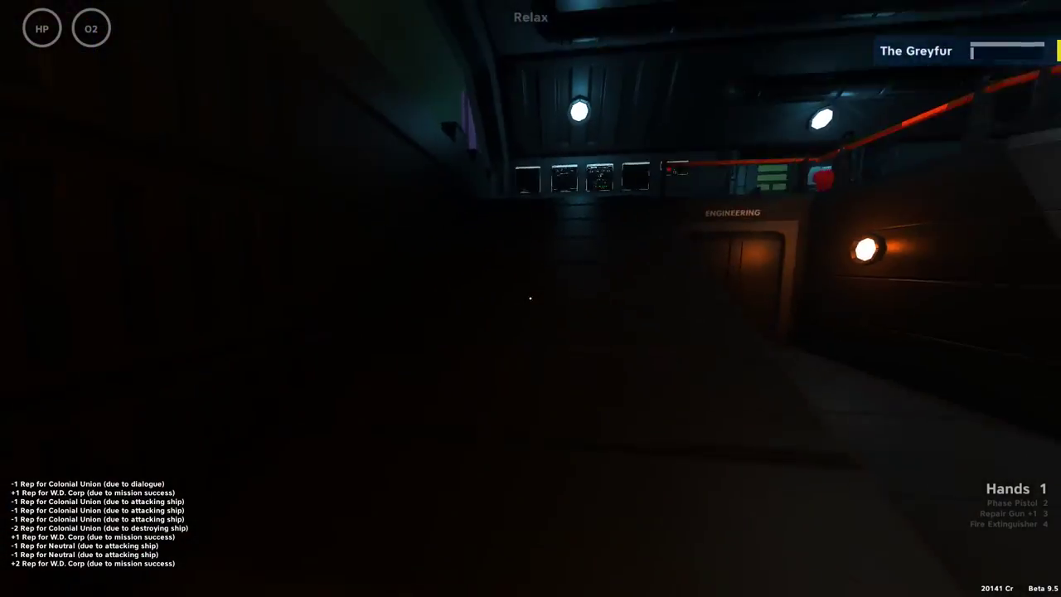
pyautogui.hotkey('shift', 'w')
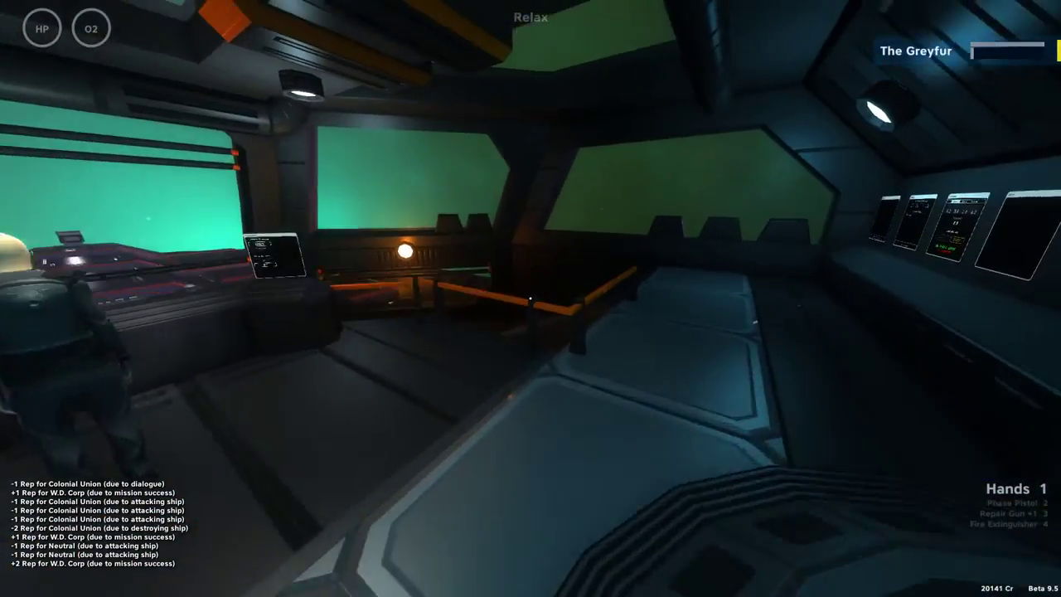
pyautogui.press('w')
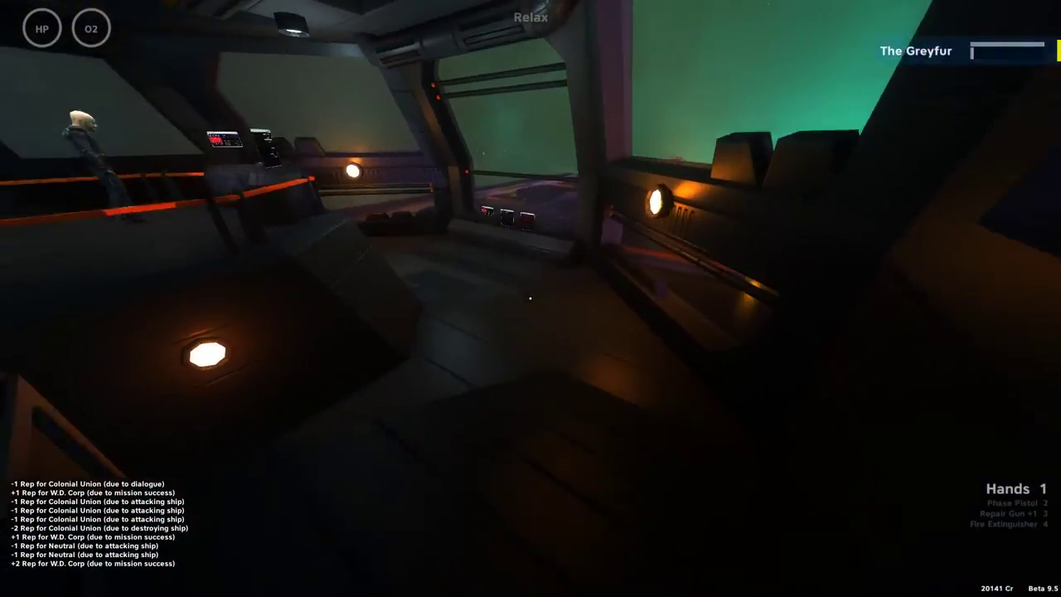
pyautogui.press('w')
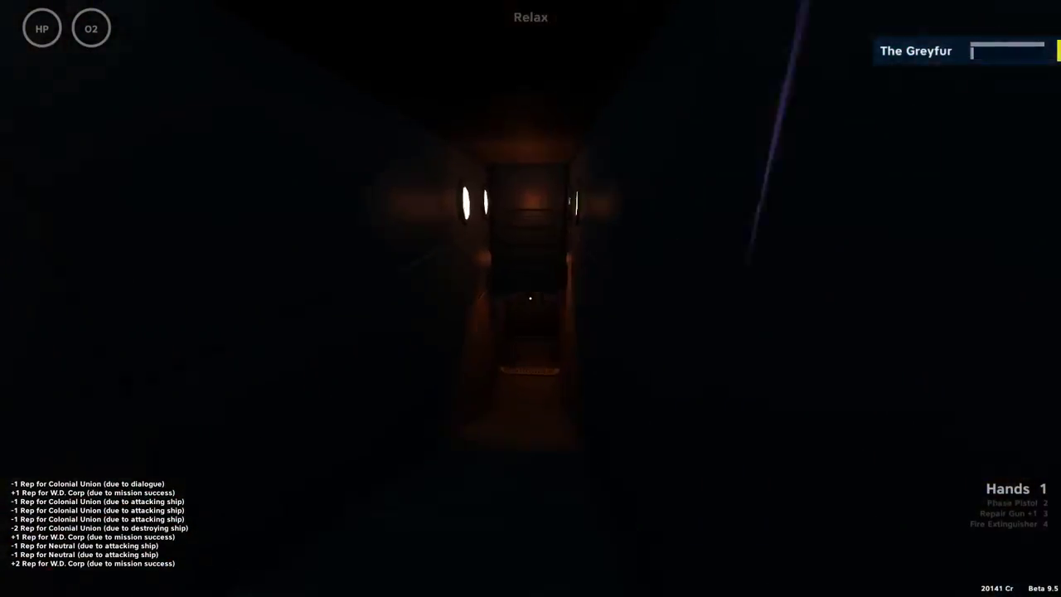
# - Check the jump computer and ship status, then view the four Scrap pieces in cargo
pyautogui.press('w')
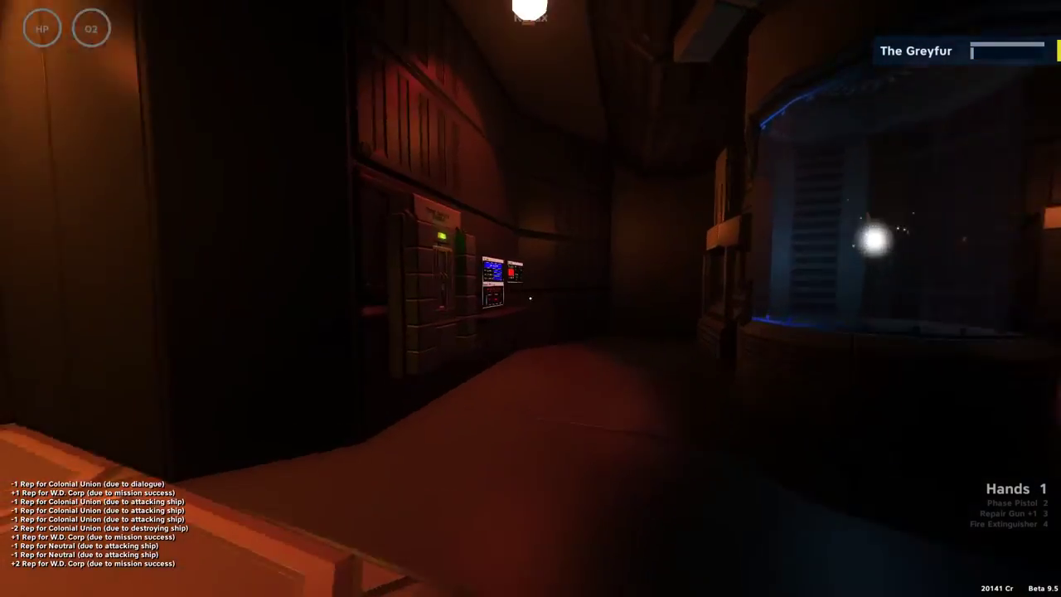
pyautogui.press('w')
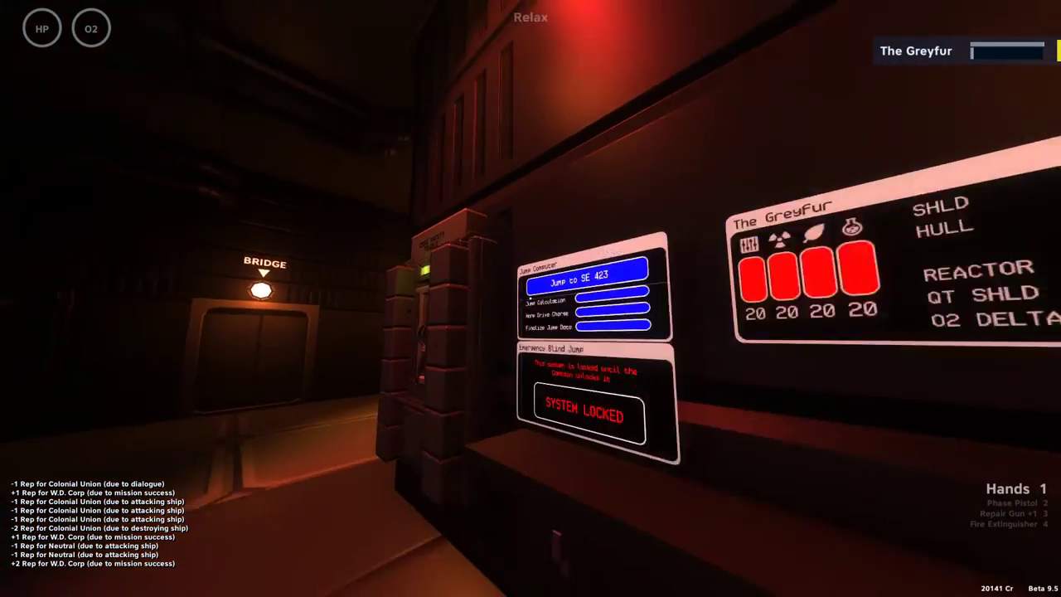
pyautogui.press('w')
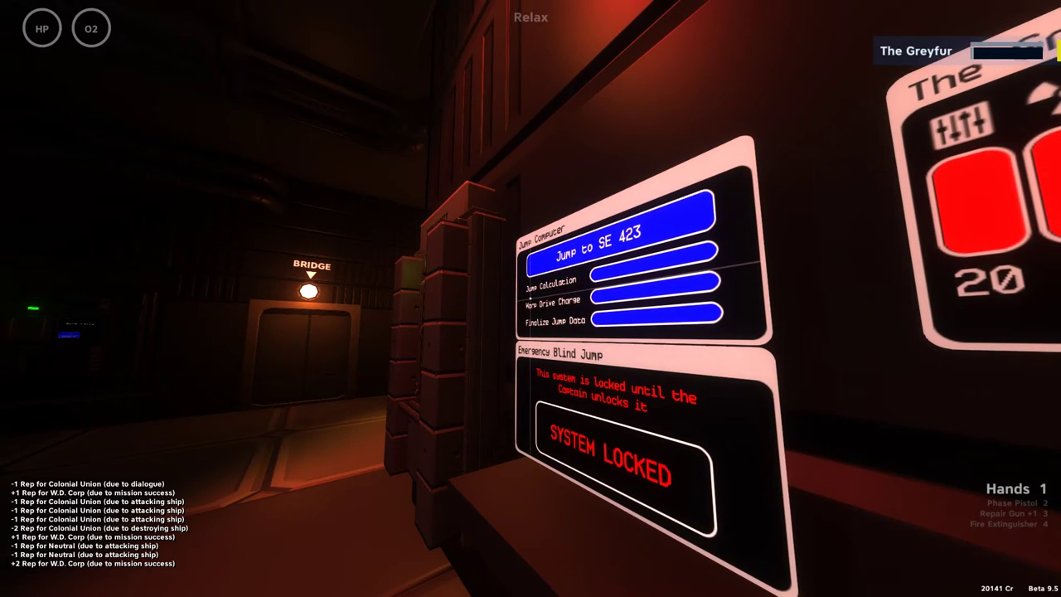
pyautogui.press('s')
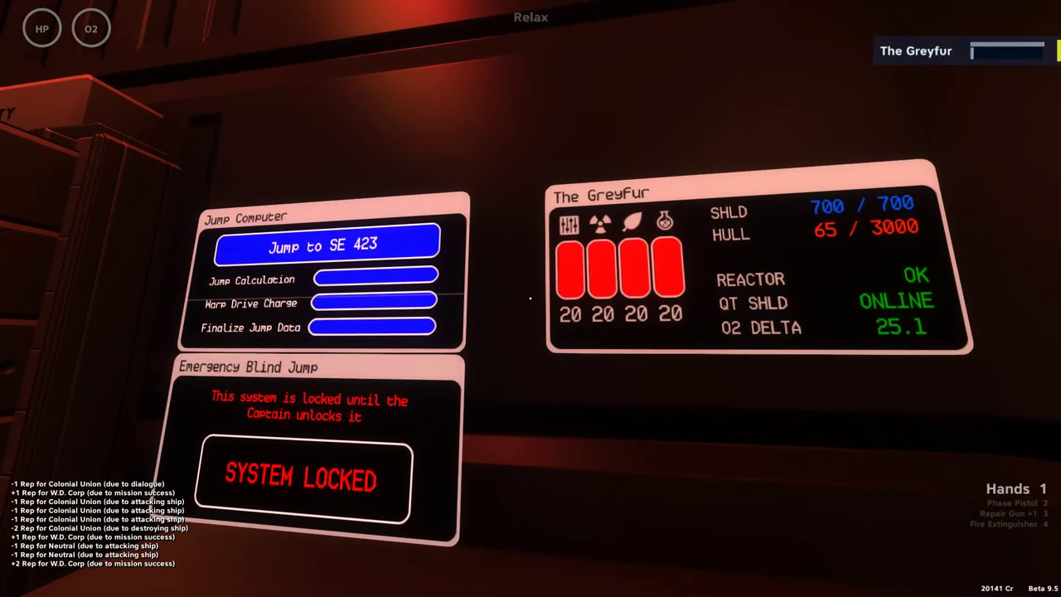
pyautogui.press('w')
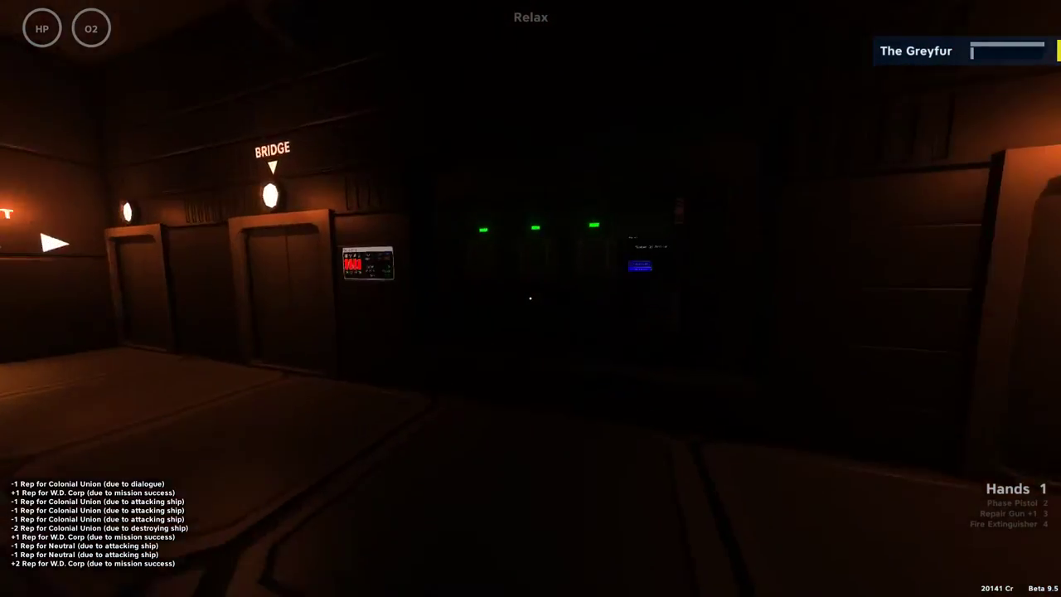
pyautogui.press('w')
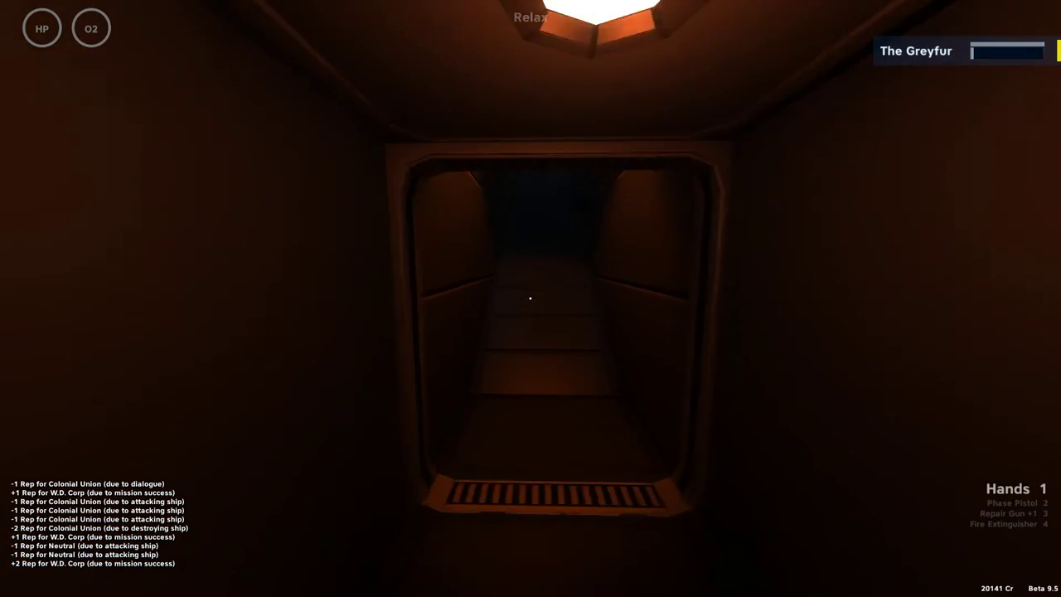
pyautogui.press('Tab')
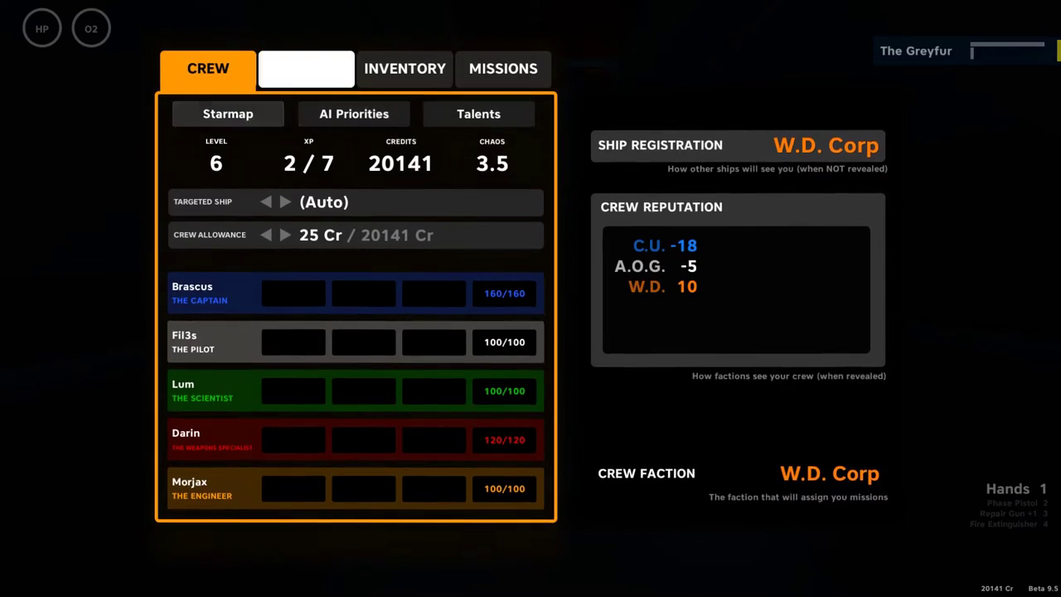
pyautogui.press('e')
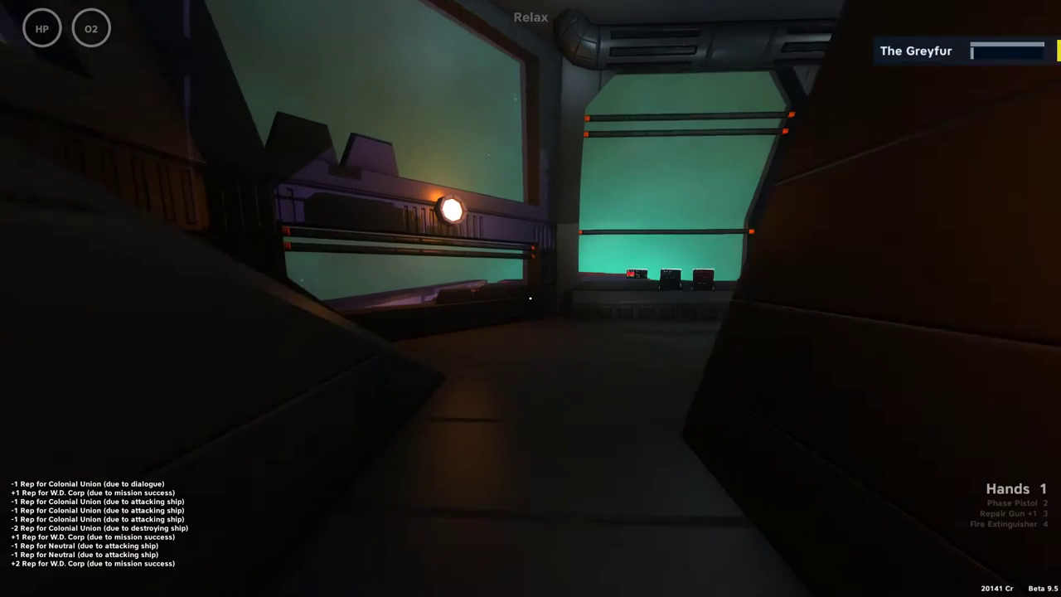
# - Walk across the bridge and sprint toward the Engineering door
pyautogui.press('w')
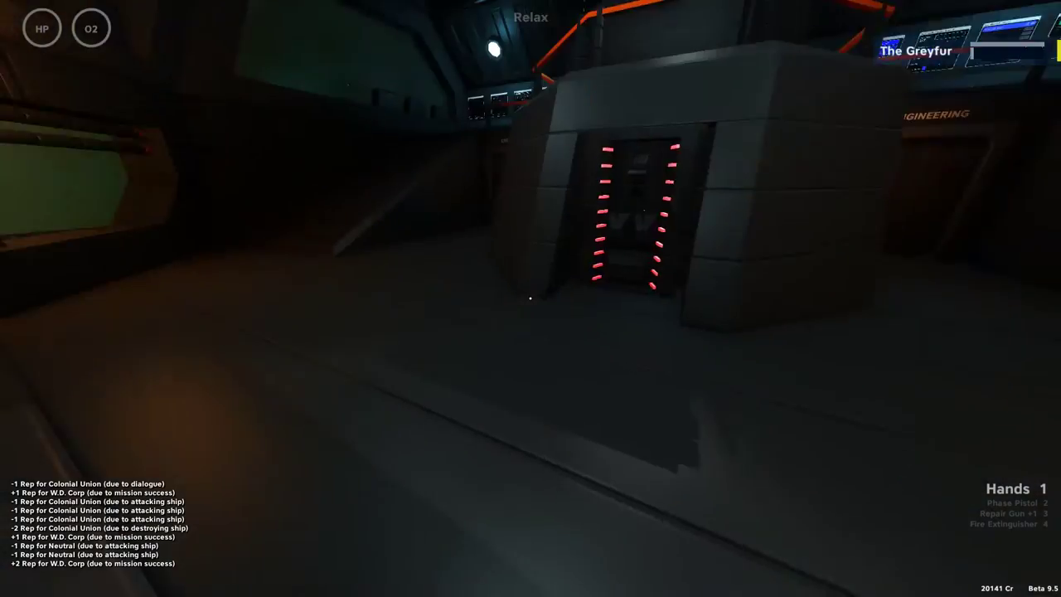
pyautogui.press('w')
pyautogui.press('w')
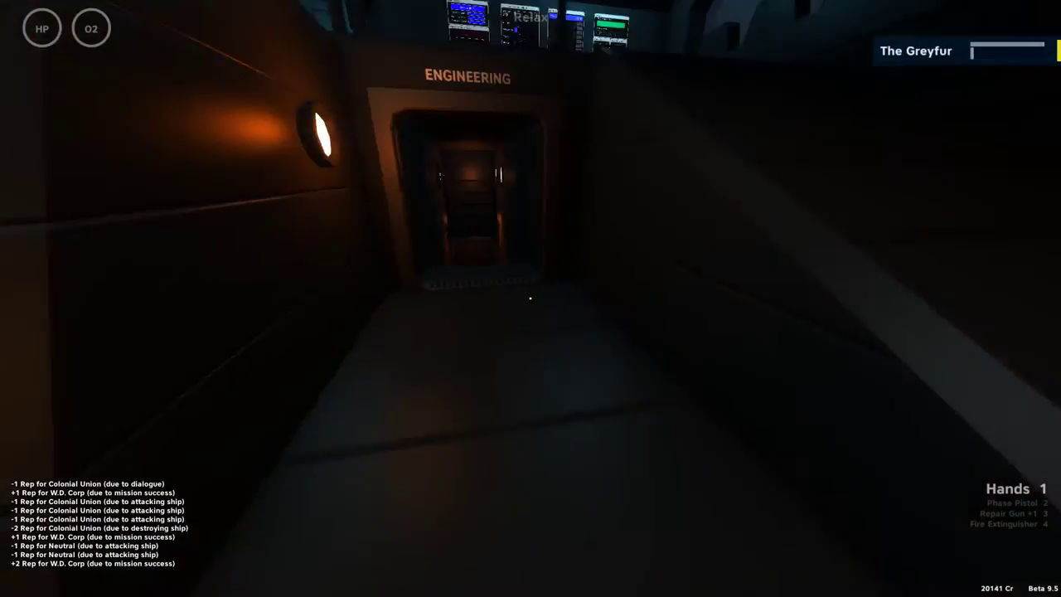
pyautogui.hotkey('shift', 'w')
pyautogui.press('w')
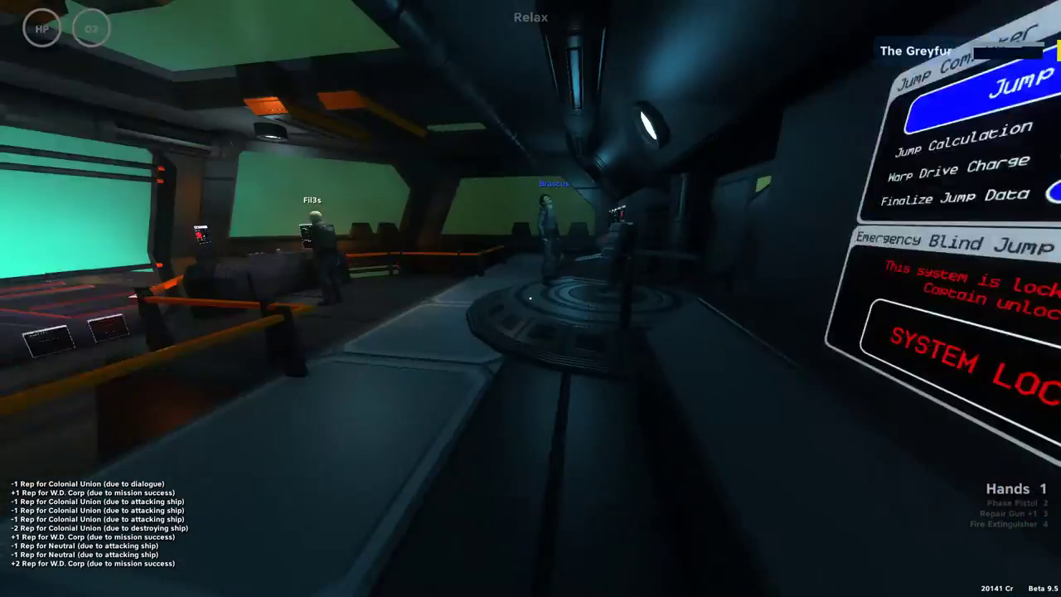
# - Pass the engineering reactor panels and reach the jump computer listing SE 423
pyautogui.press('w')
pyautogui.press('w')
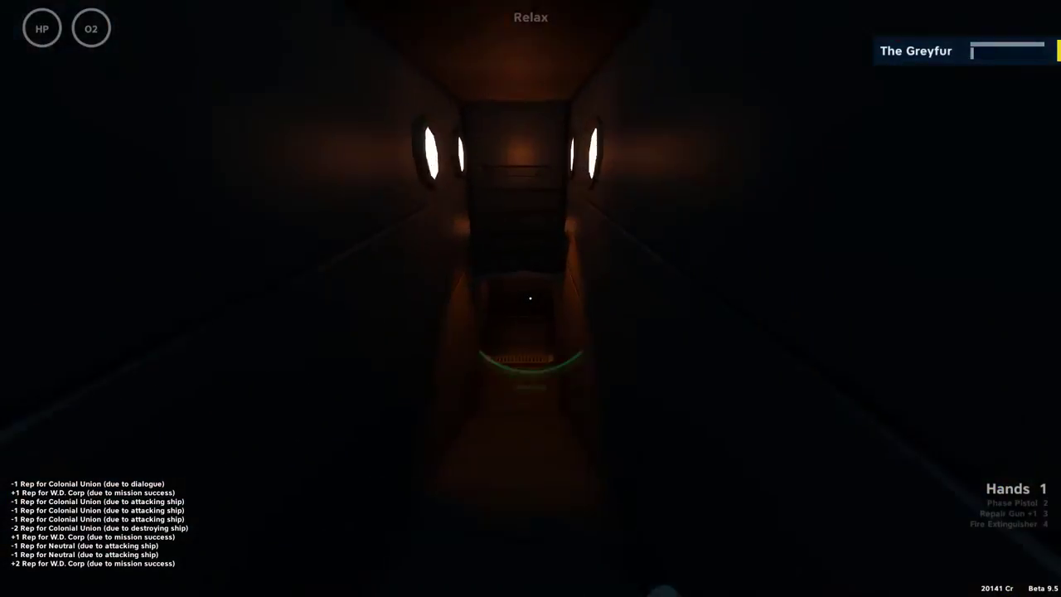
pyautogui.press('w')
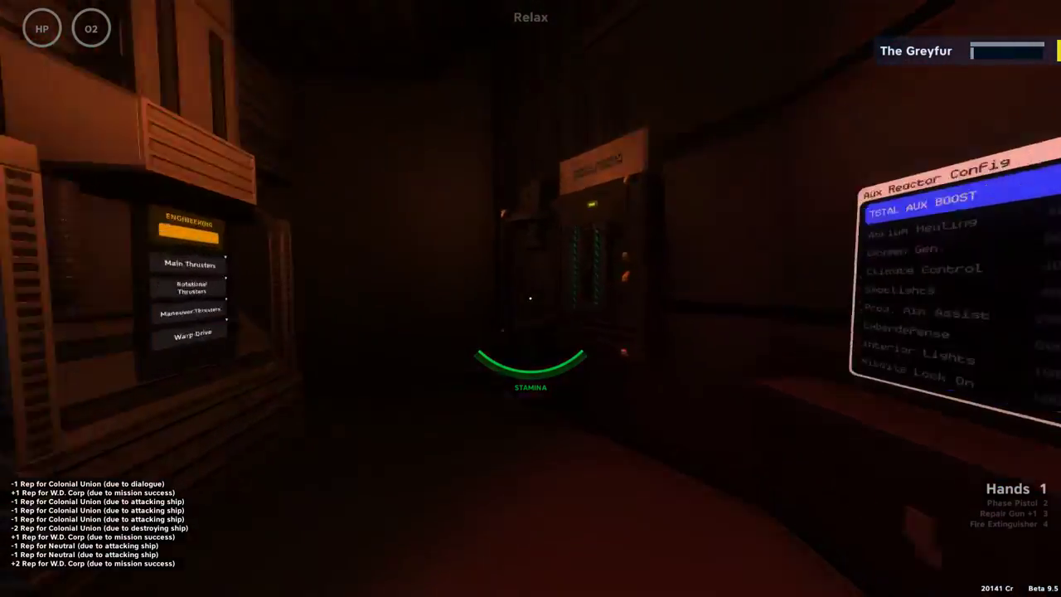
pyautogui.press('w')
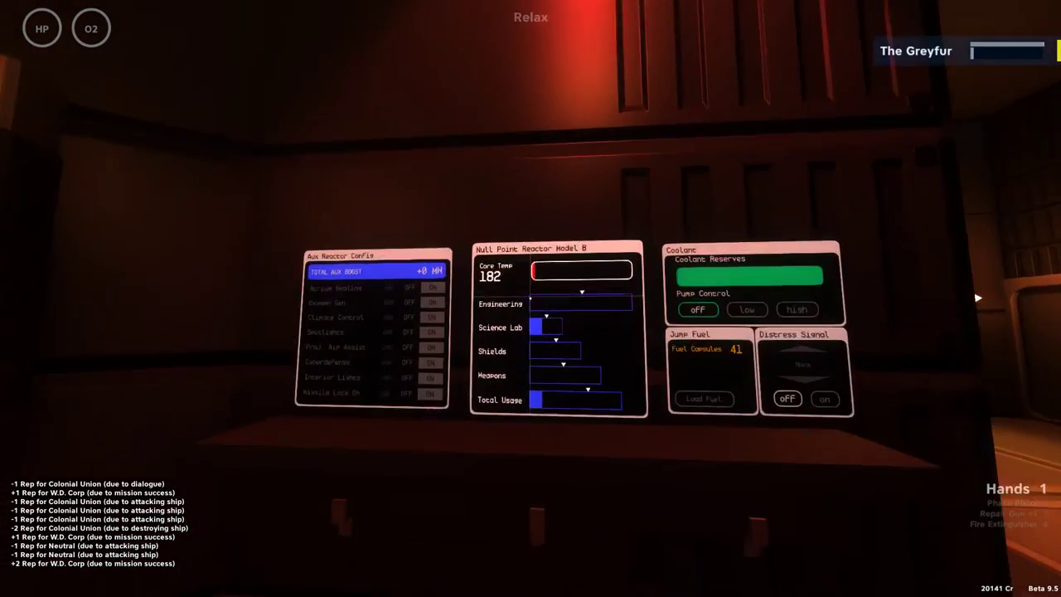
pyautogui.press('s')
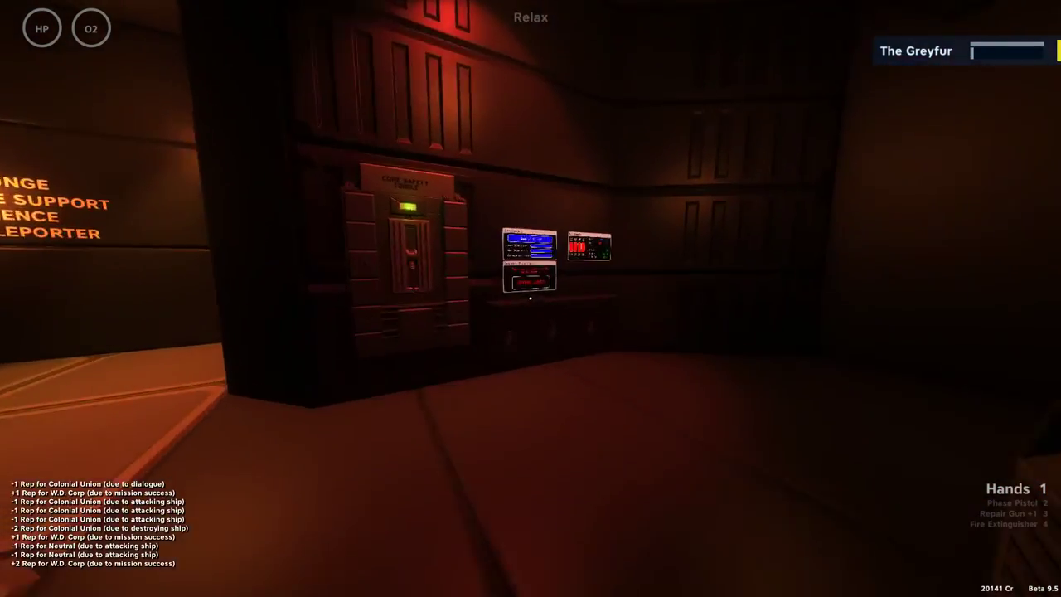
pyautogui.press('w')
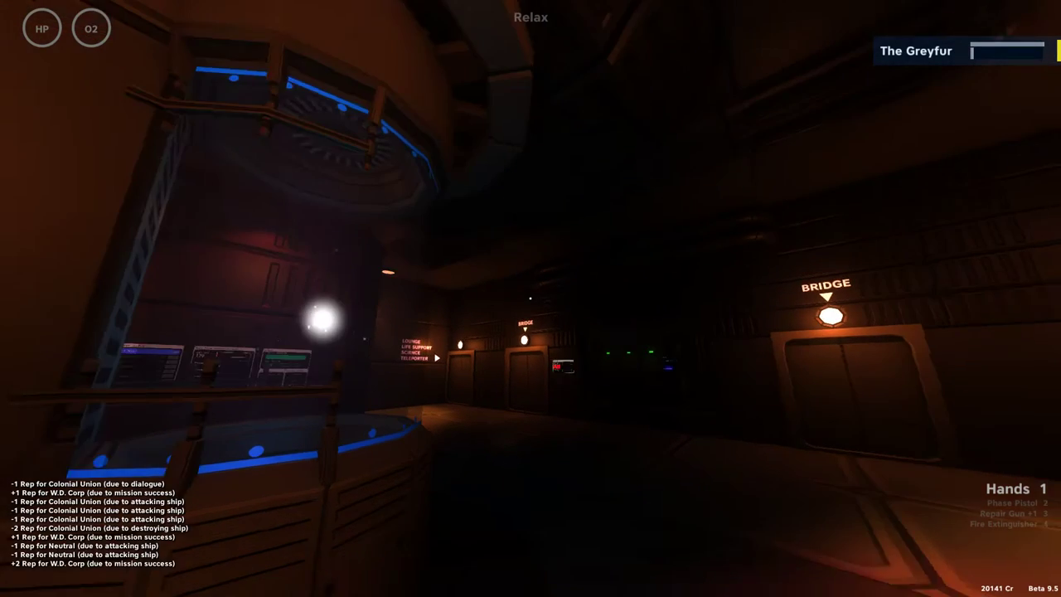
# - Engage the warp jump to SE 423 at the jump computer
pyautogui.press('w')
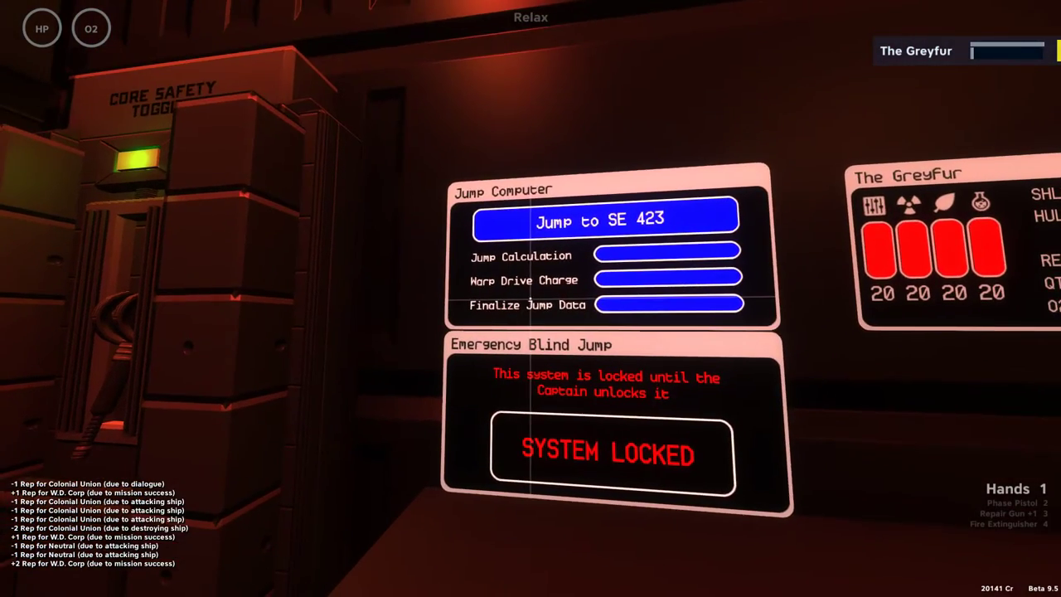
pyautogui.press('Tab')
pyautogui.press('Tab')
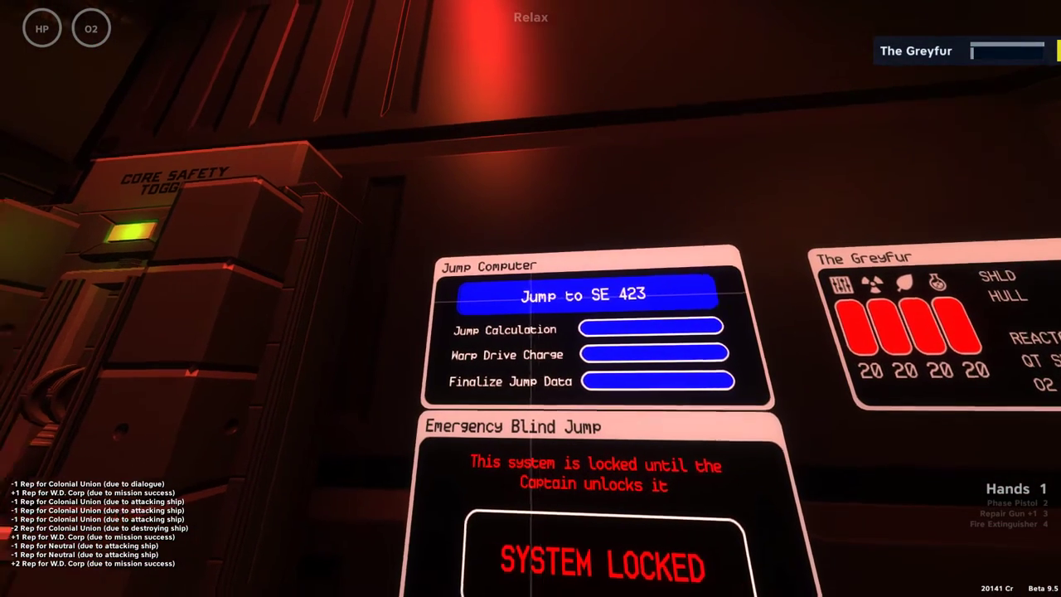
pyautogui.press('w')
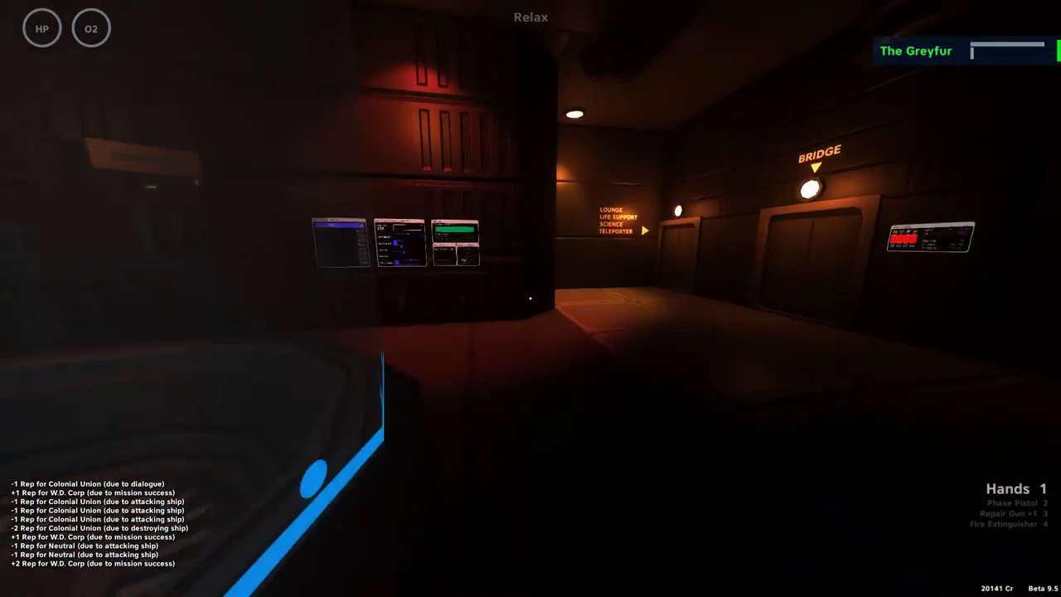
# - Switch Atrium Healing off in Aux Reactor Config for a +400 MW boost
pyautogui.press('w')
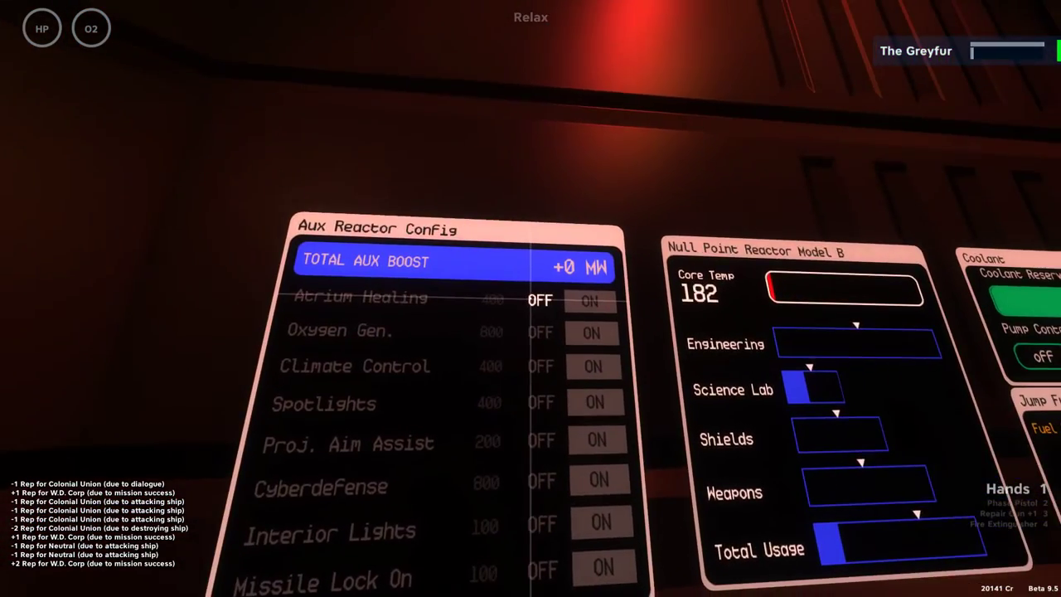
pyautogui.click(530, 298)
pyautogui.press('s')
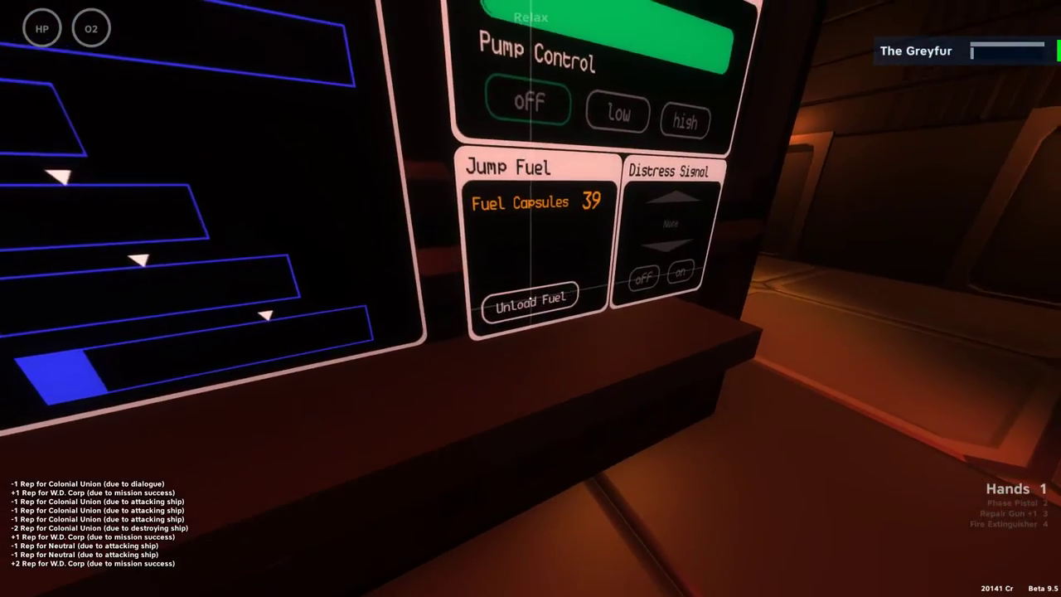
pyautogui.press('s')
pyautogui.press('s')
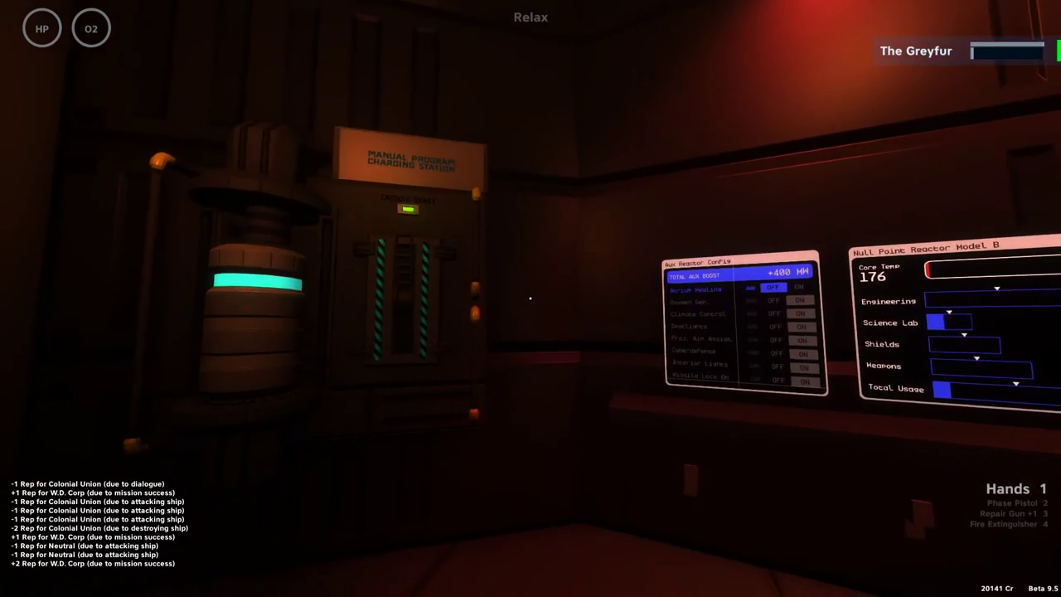
# - Look over the reactor panels and walk back to the idle jump computer
pyautogui.press('w')
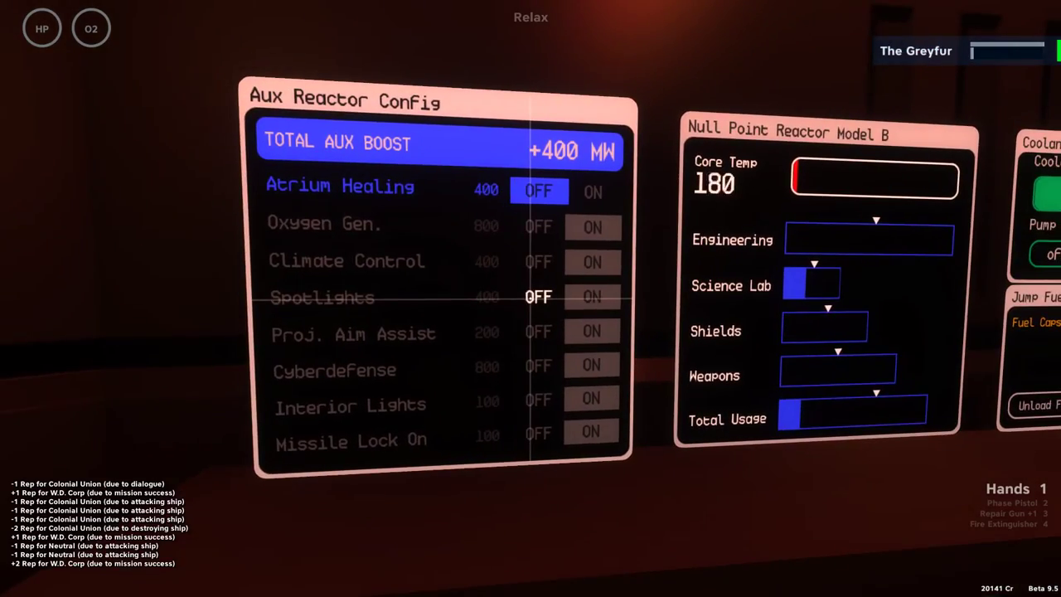
pyautogui.press('s')
pyautogui.press('w')
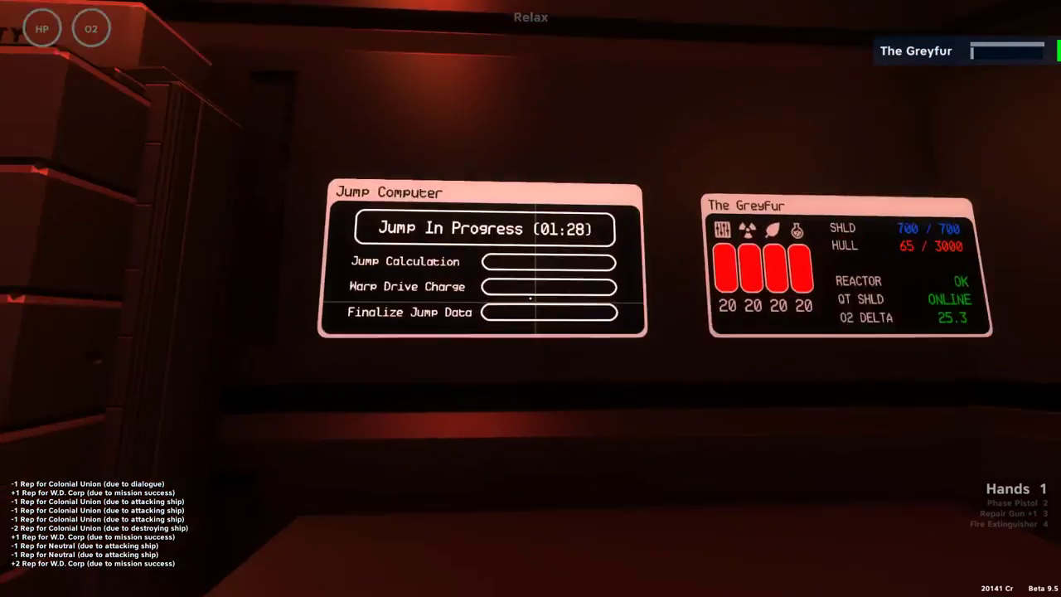
pyautogui.press('s')
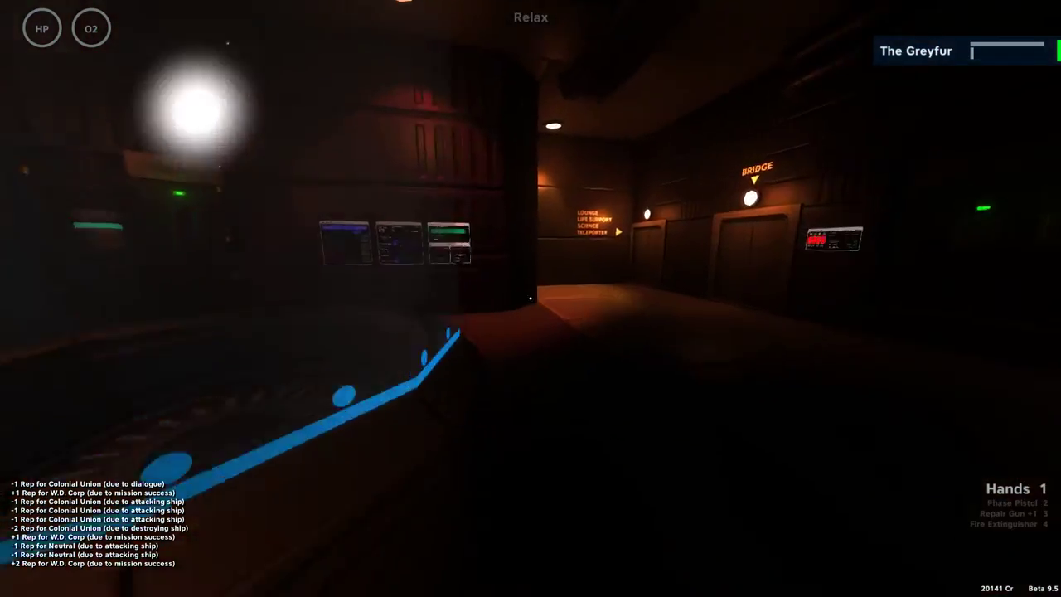
pyautogui.press('w')
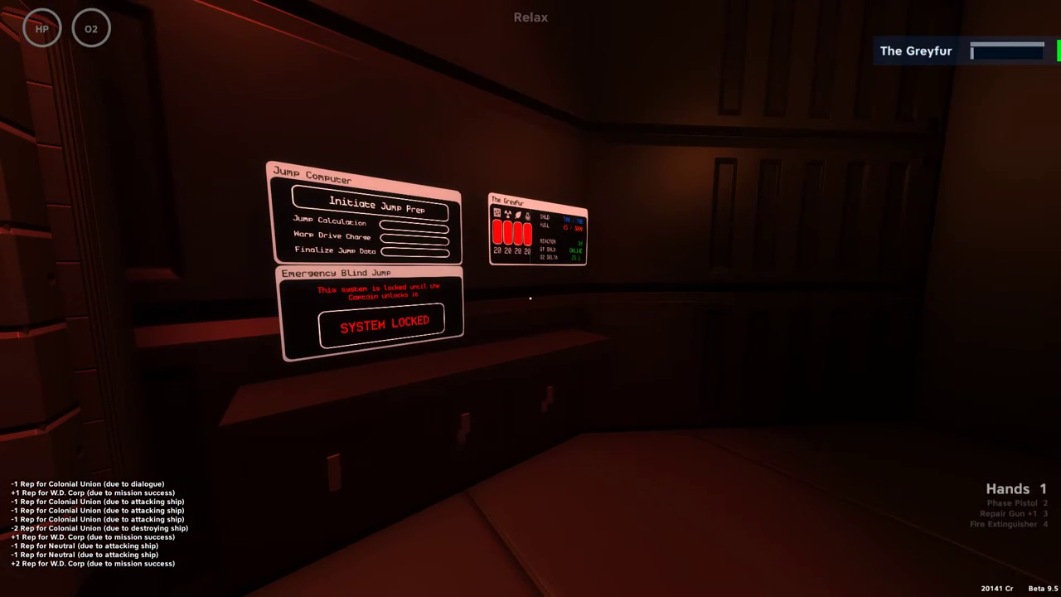
# - Walk back to the aux reactor panels and leave engineering
pyautogui.press('w')
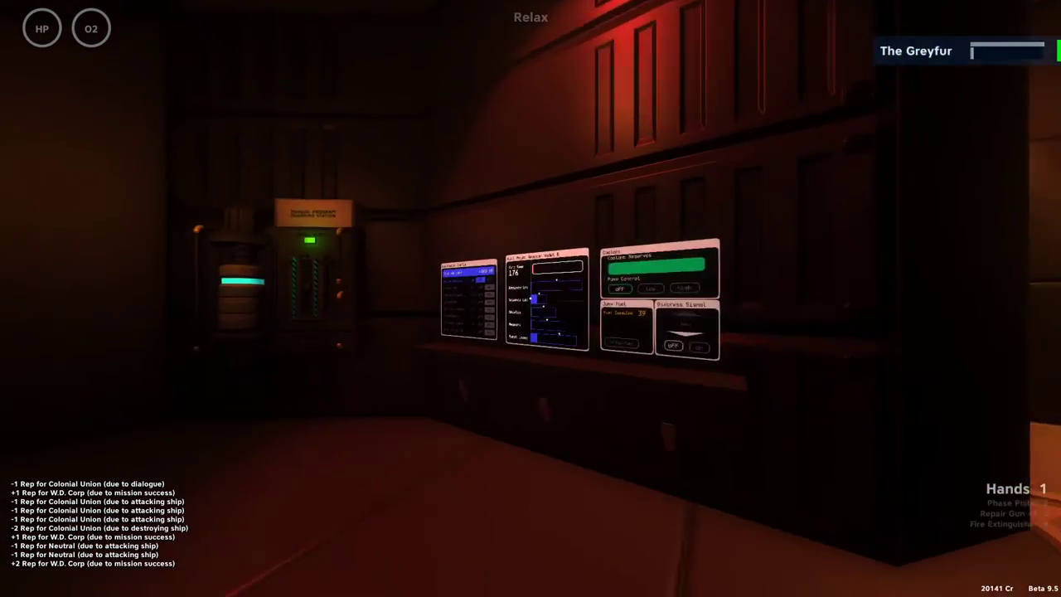
pyautogui.press('w')
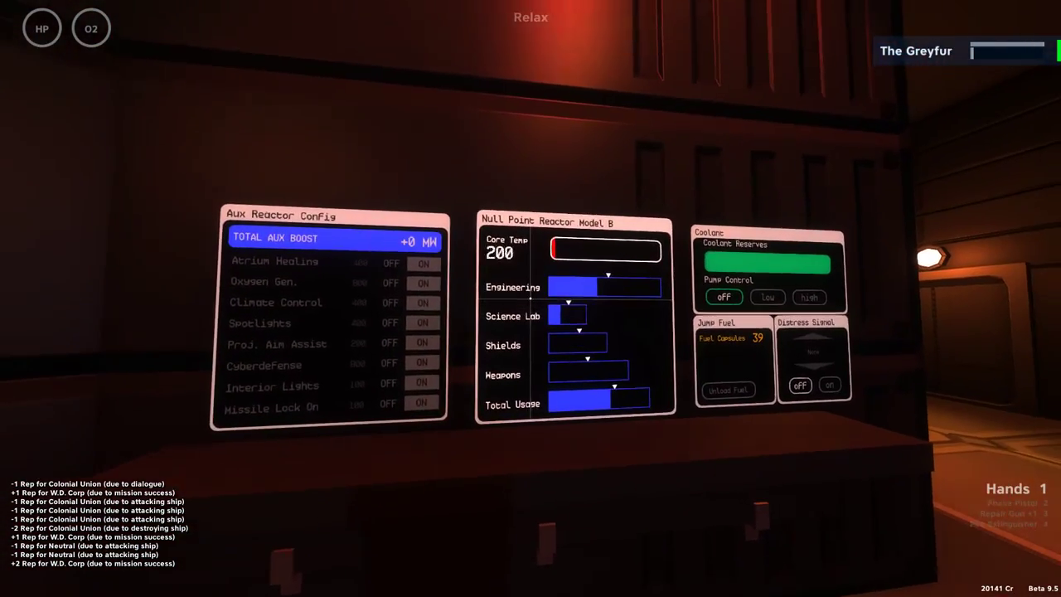
pyautogui.press('w')
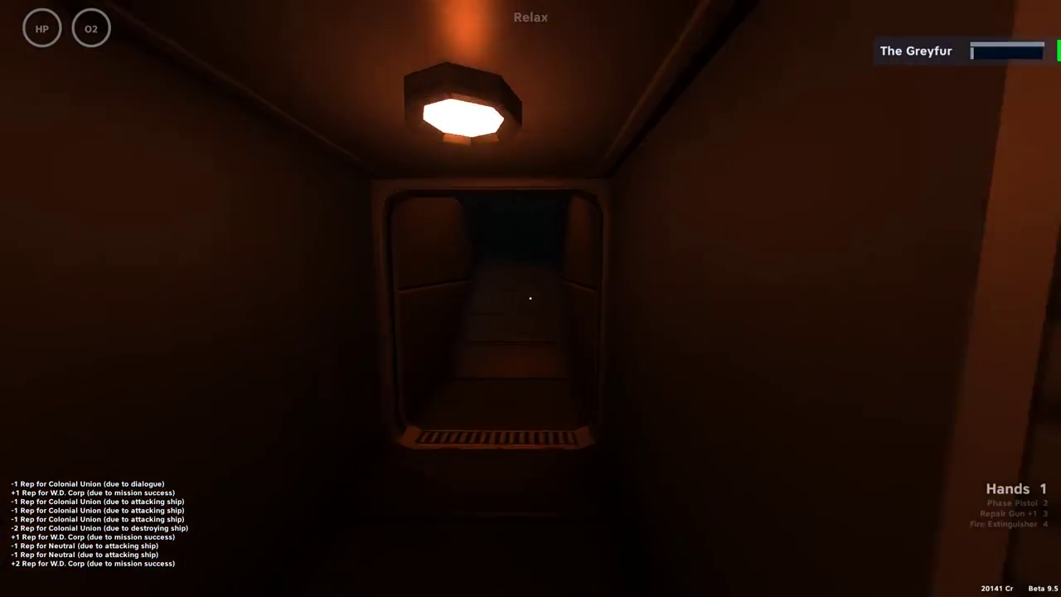
# - Cross the bridge past the Captain's Chair into the dim corridor
pyautogui.press('w')
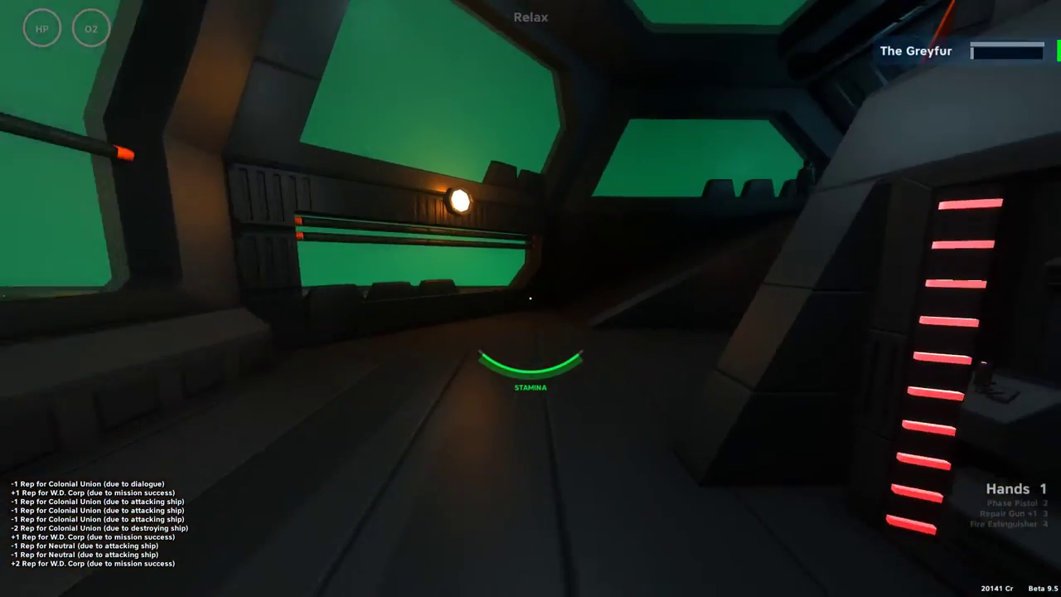
pyautogui.press('w')
pyautogui.press('w')
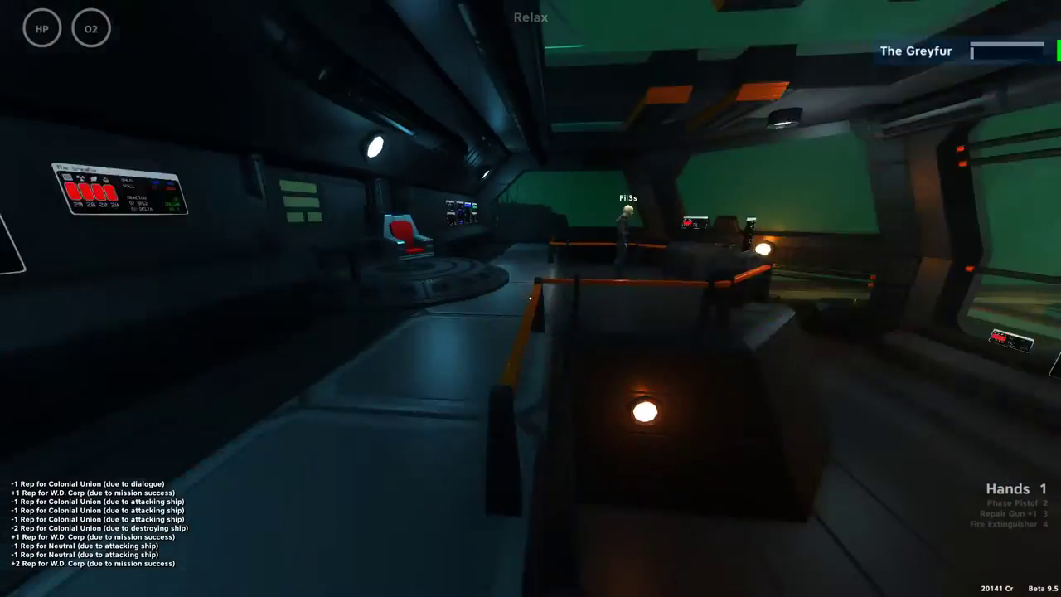
pyautogui.press('w')
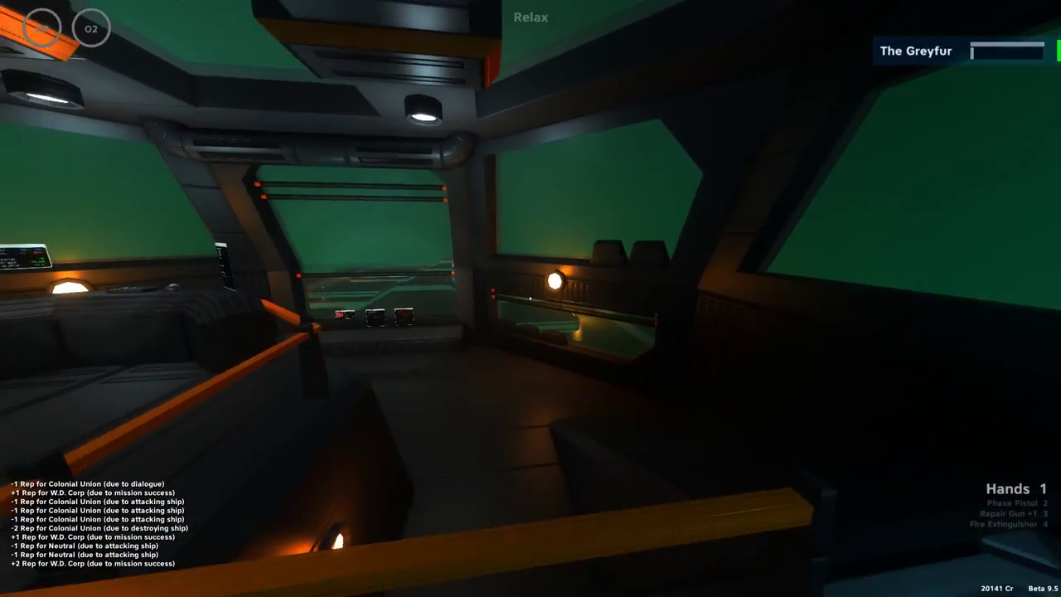
pyautogui.press('w')
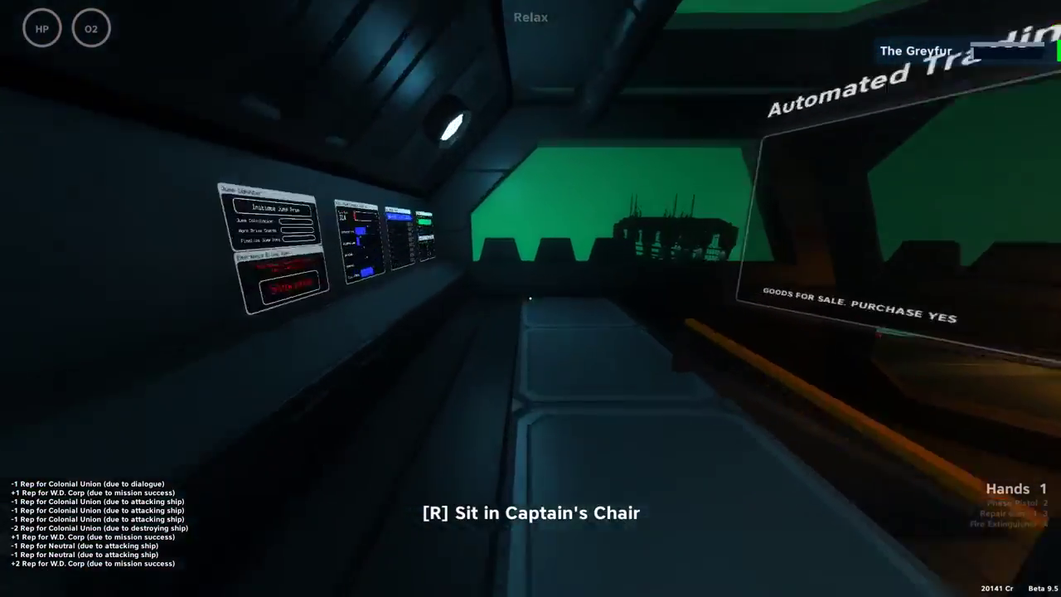
pyautogui.press('w')
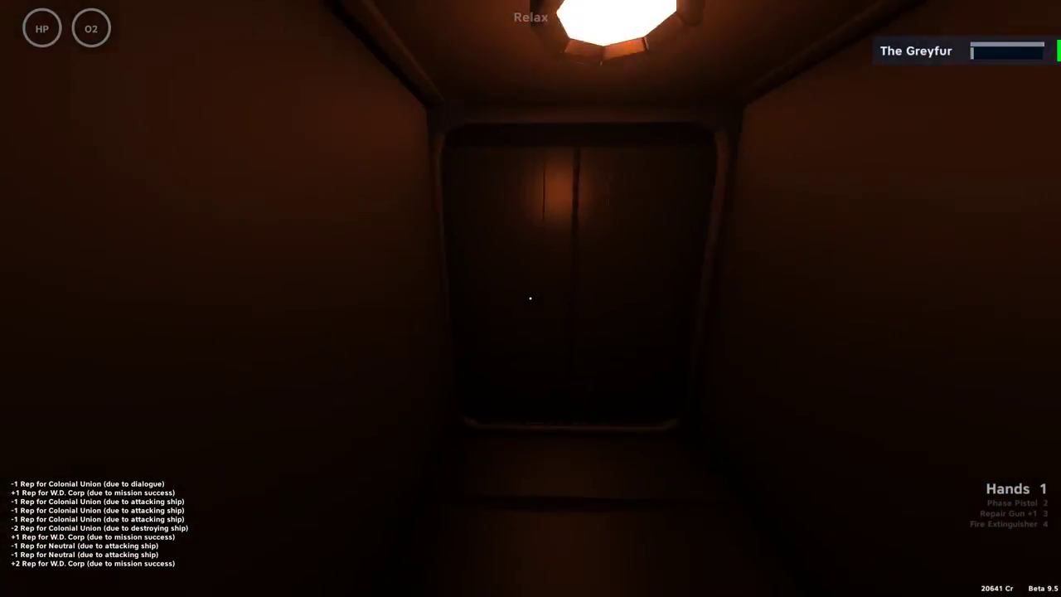
# - Walk from the core room through the corridors into the green-windowed corridor
pyautogui.press('w')
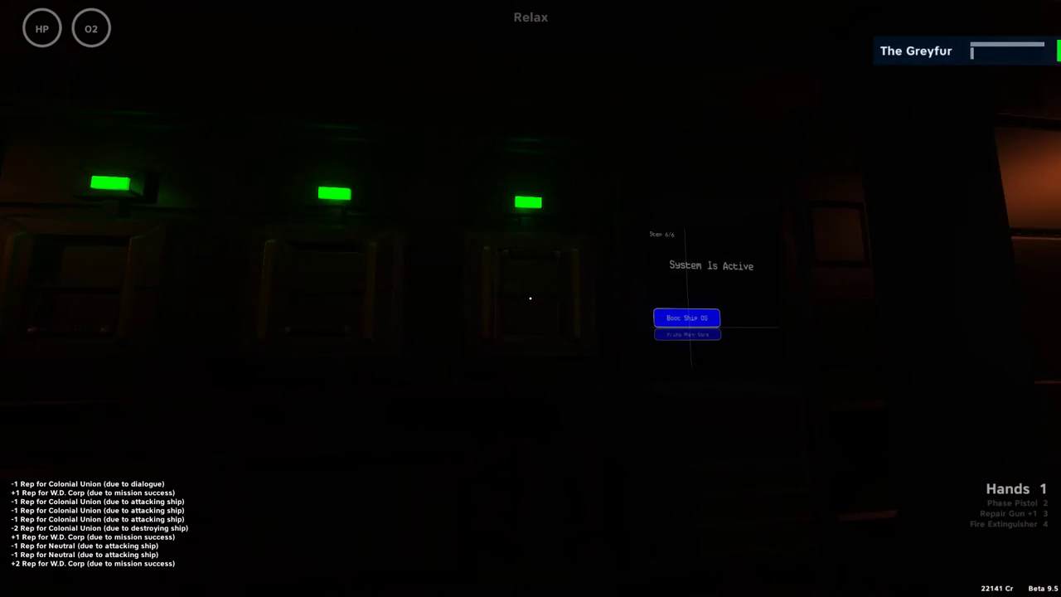
pyautogui.press('w')
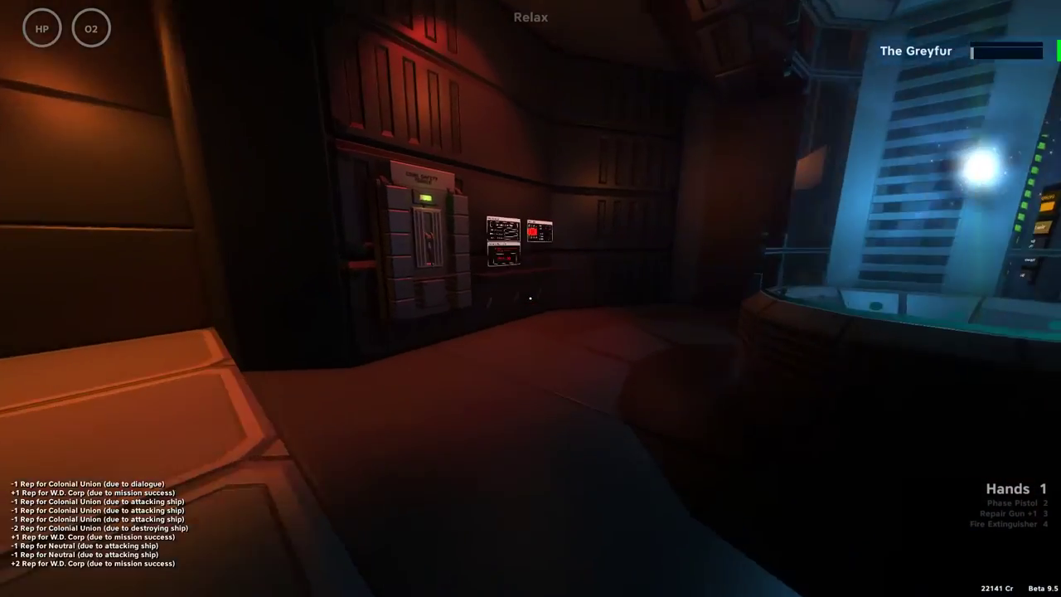
pyautogui.press('w')
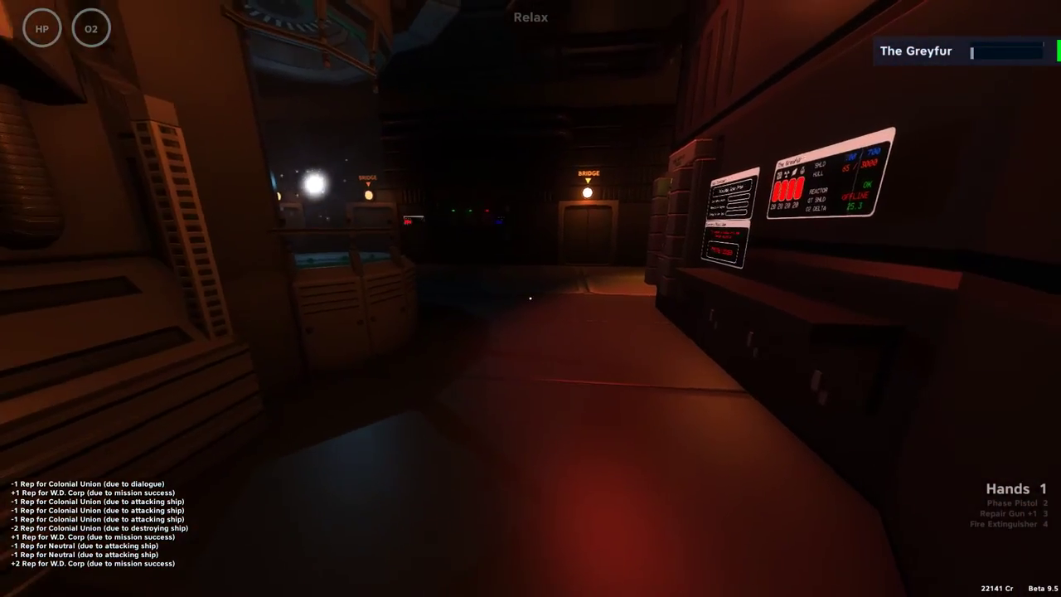
pyautogui.press('w')
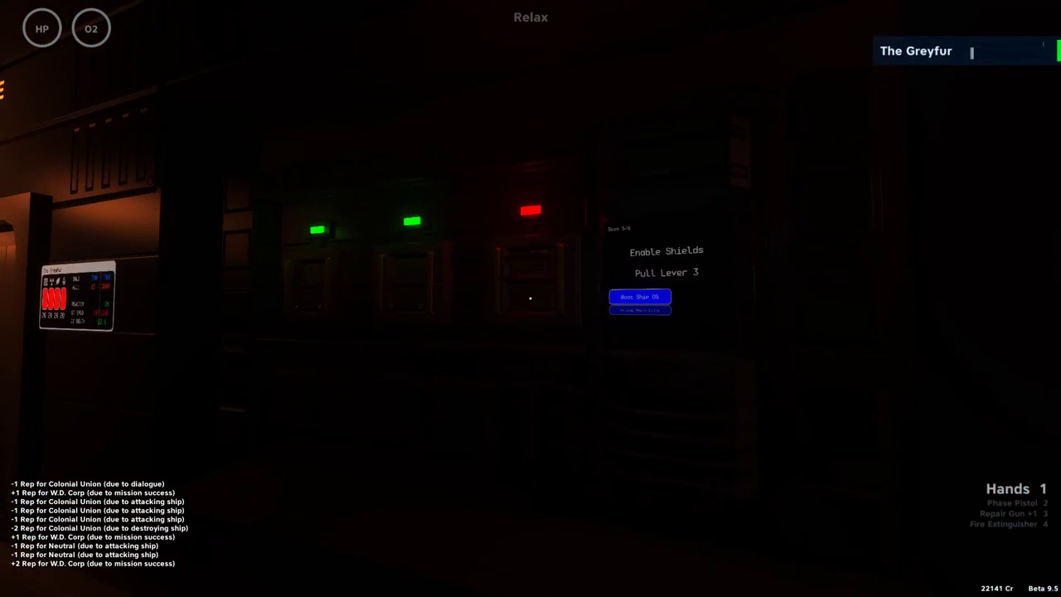
pyautogui.press('w')
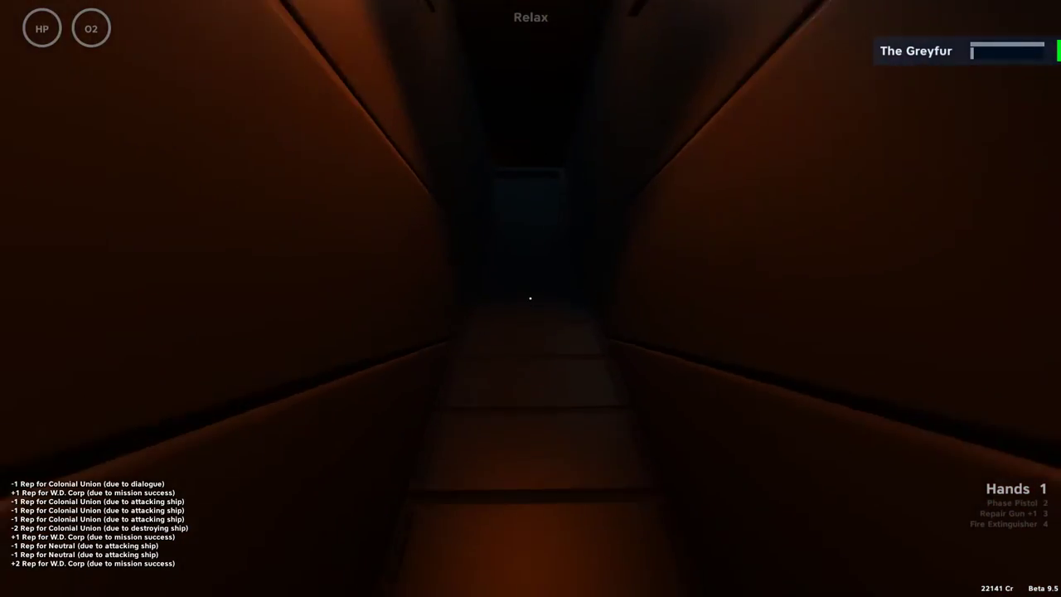
pyautogui.press('w')
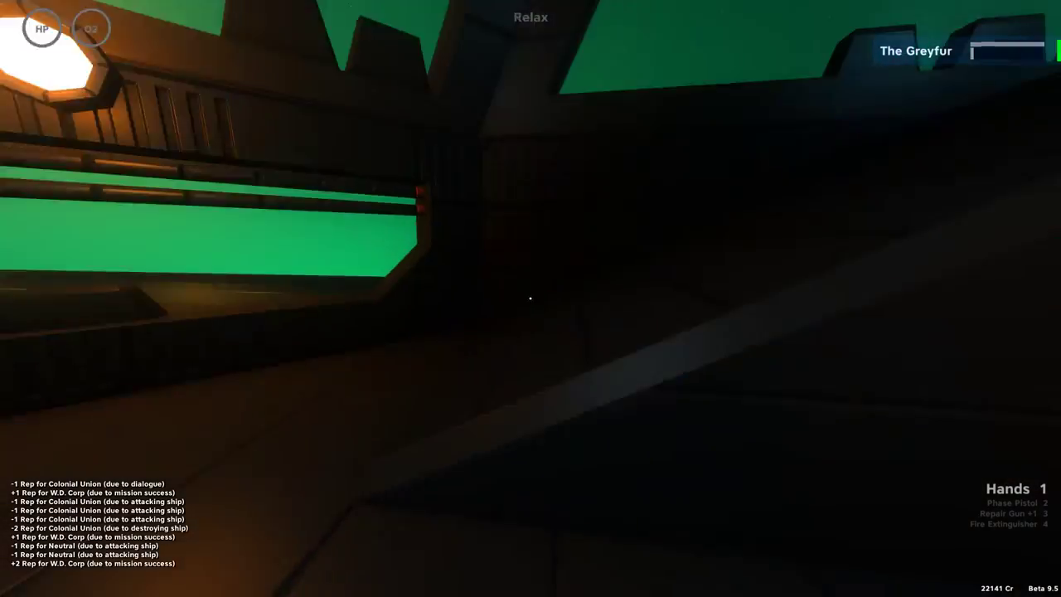
pyautogui.press('w')
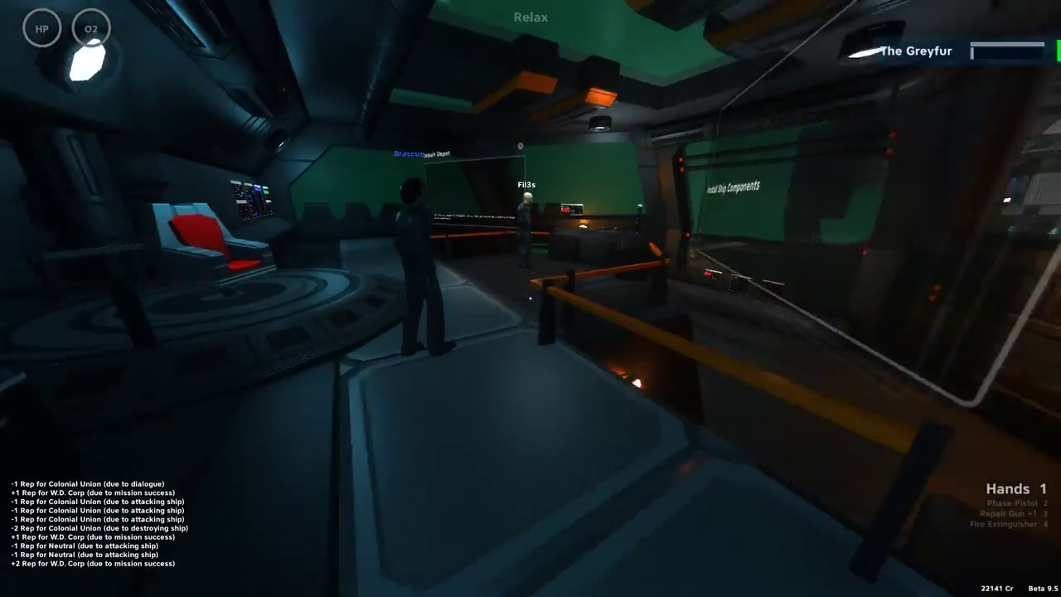
pyautogui.press('w')
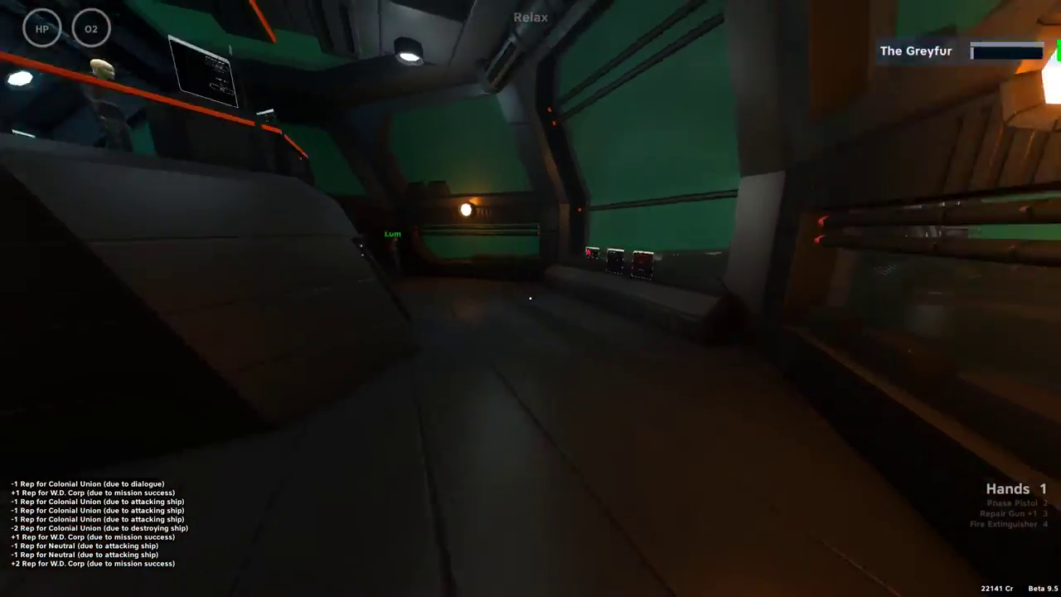
# - Walk past the Engineering door down the dark corridor to the jump computer
pyautogui.press('w')
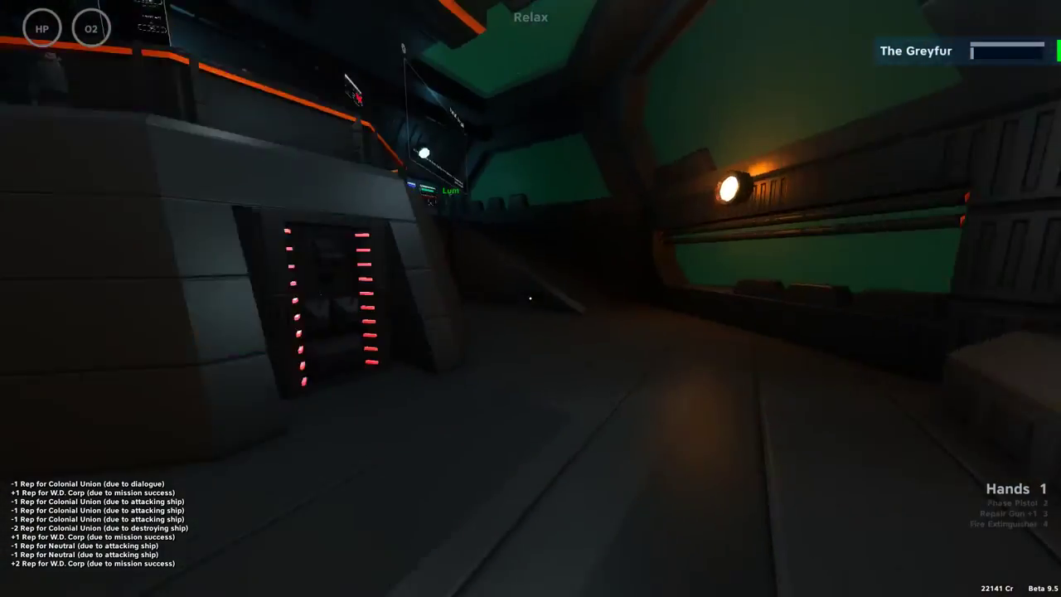
pyautogui.press('w')
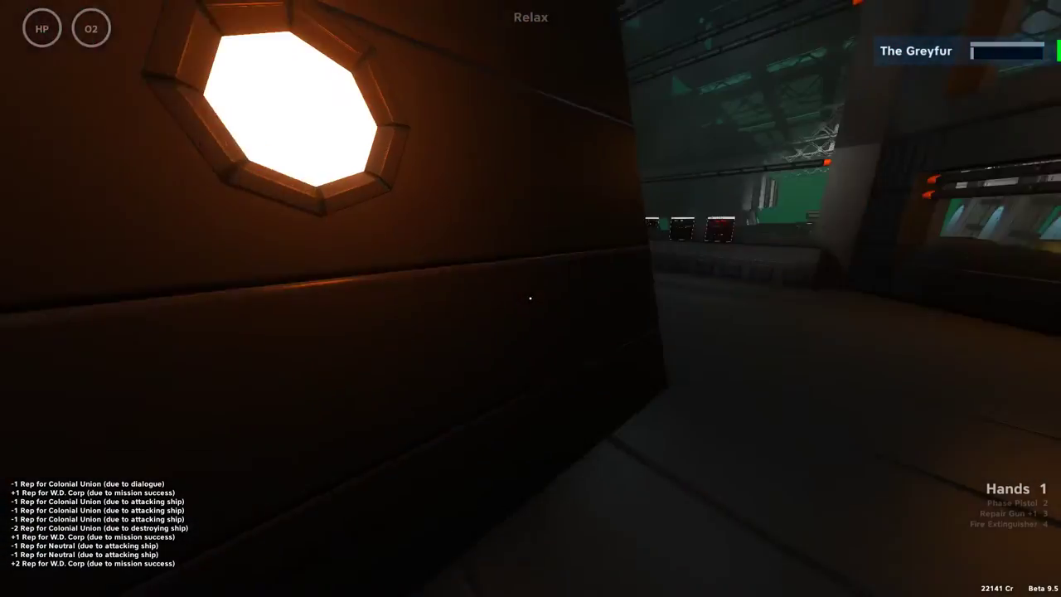
pyautogui.press('w')
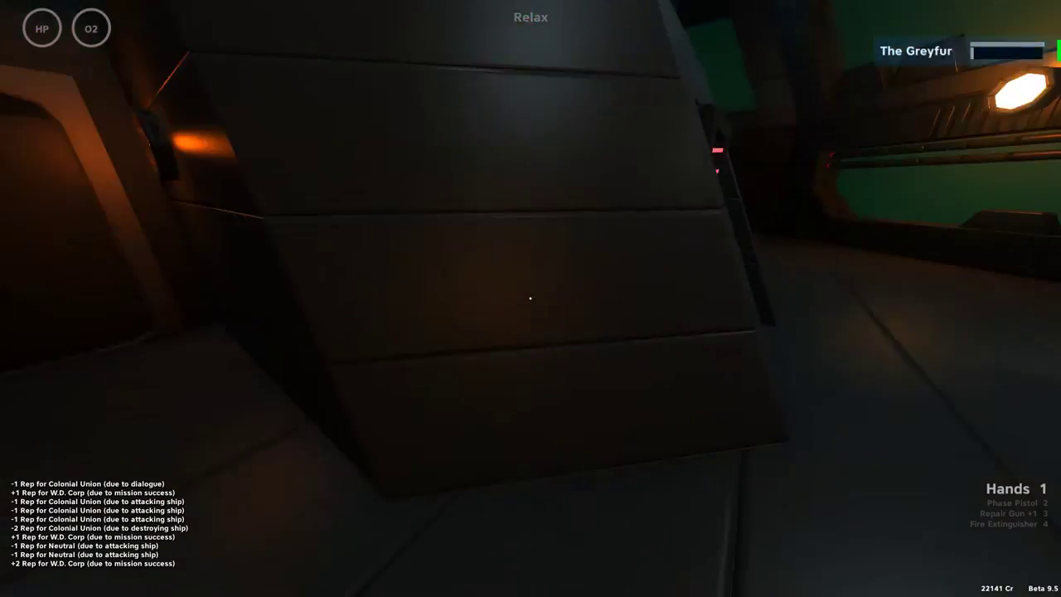
pyautogui.press('w')
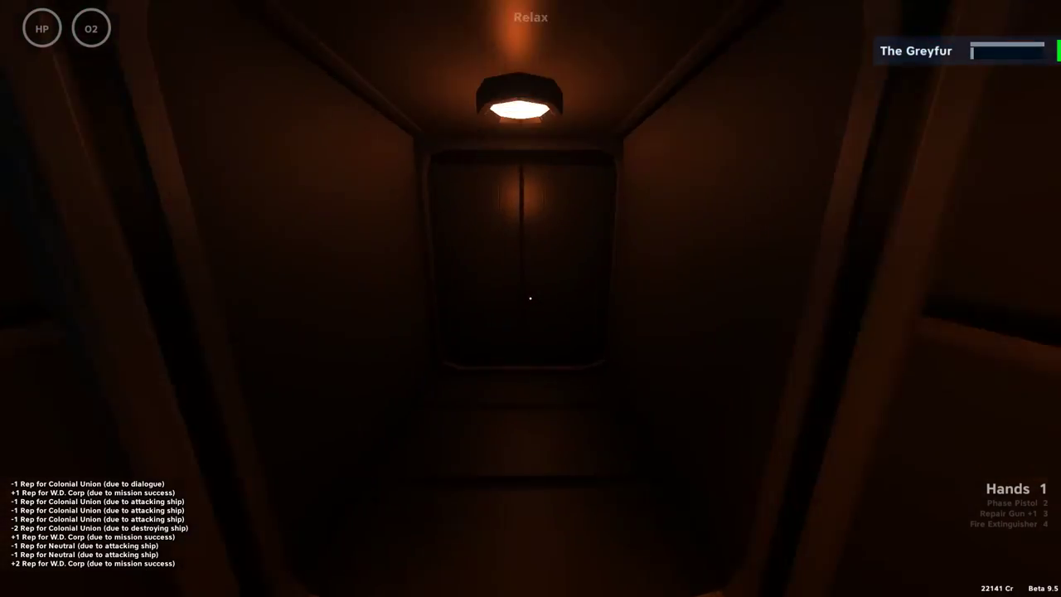
pyautogui.press('w')
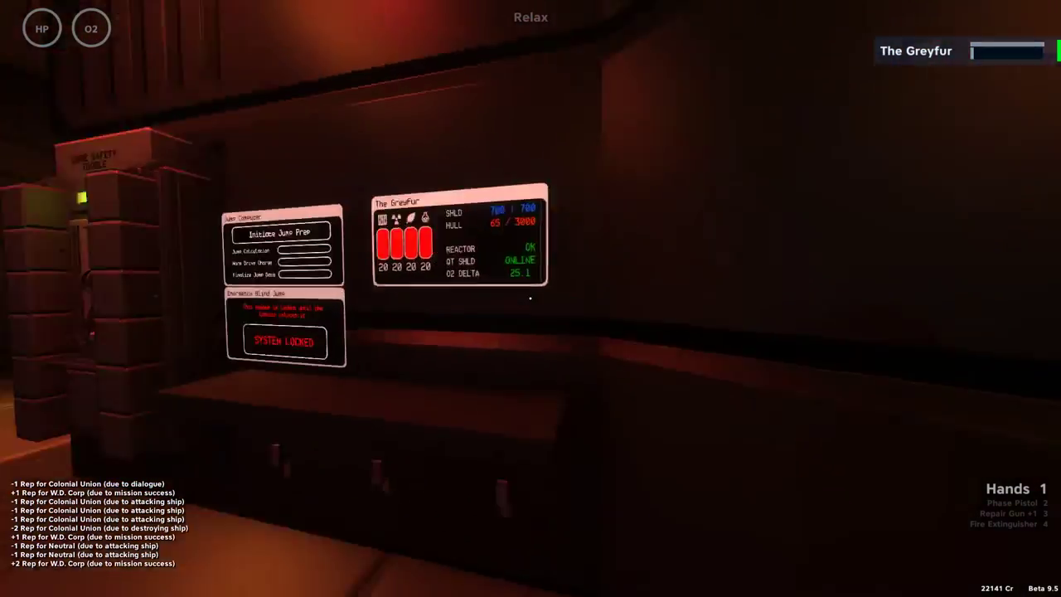
# - Walk from the jump panels down the corridor to the shield lever panels
pyautogui.press('w')
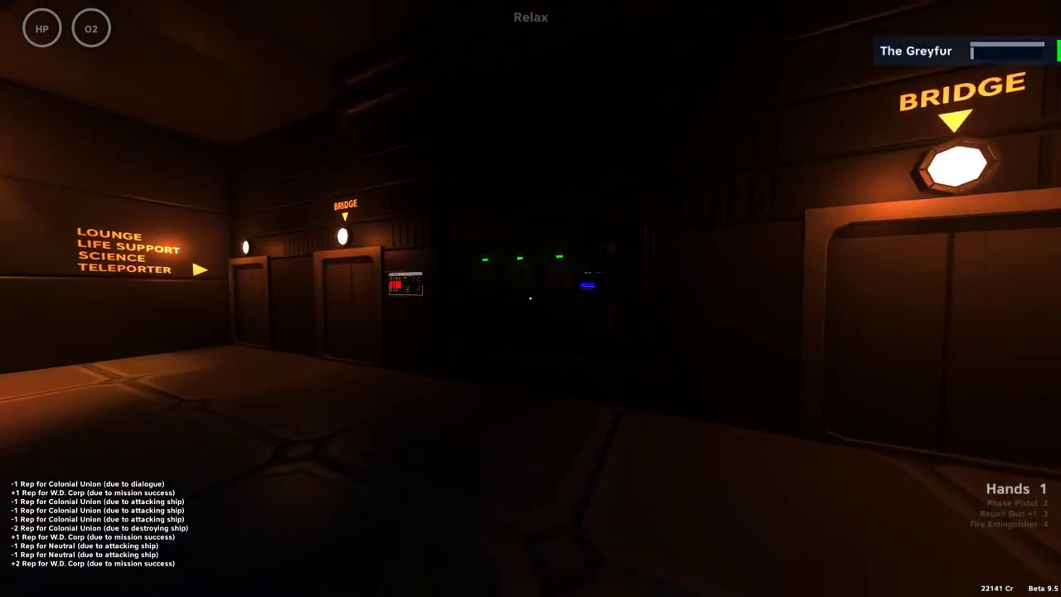
pyautogui.press('w')
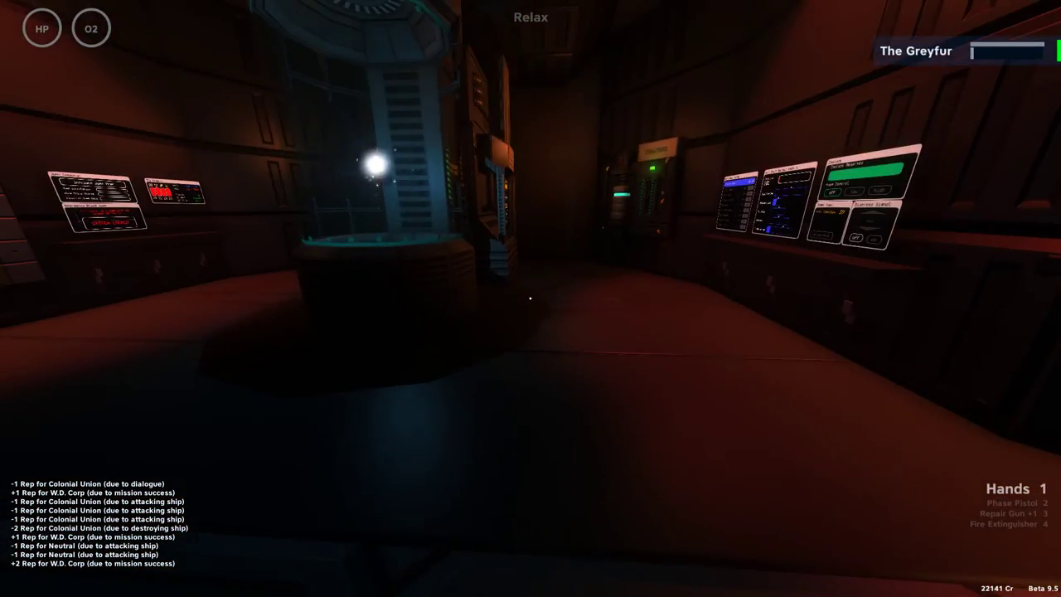
pyautogui.press('w')
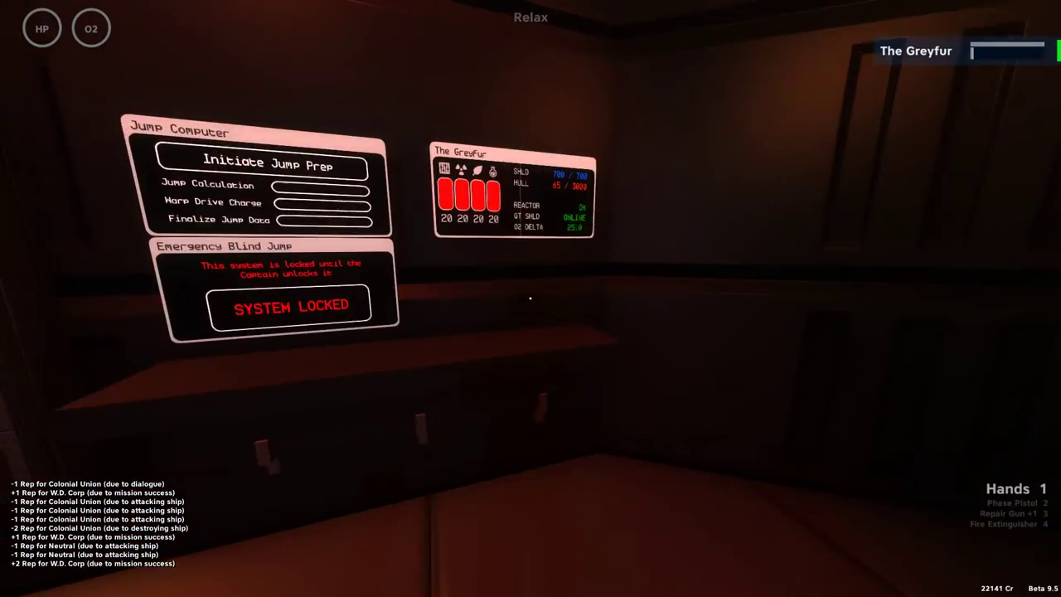
pyautogui.press('s')
pyautogui.press('w')
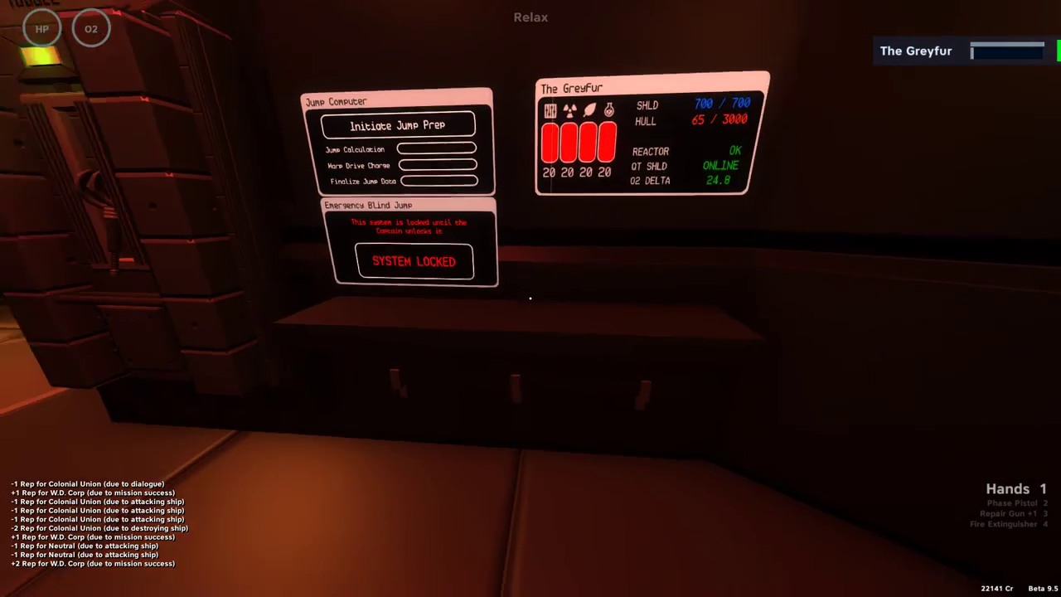
pyautogui.press('w')
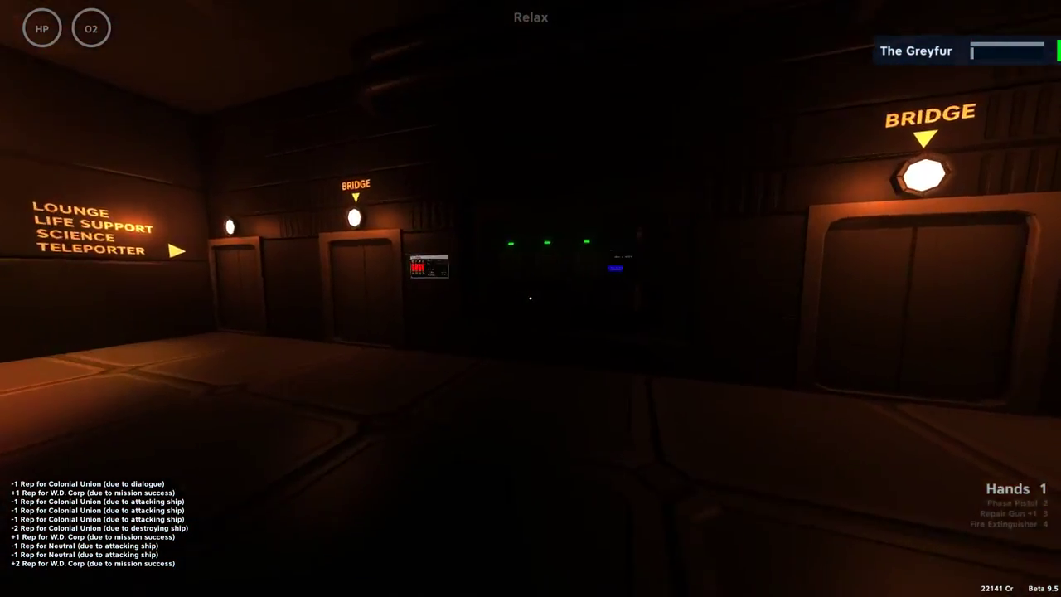
pyautogui.press('w')
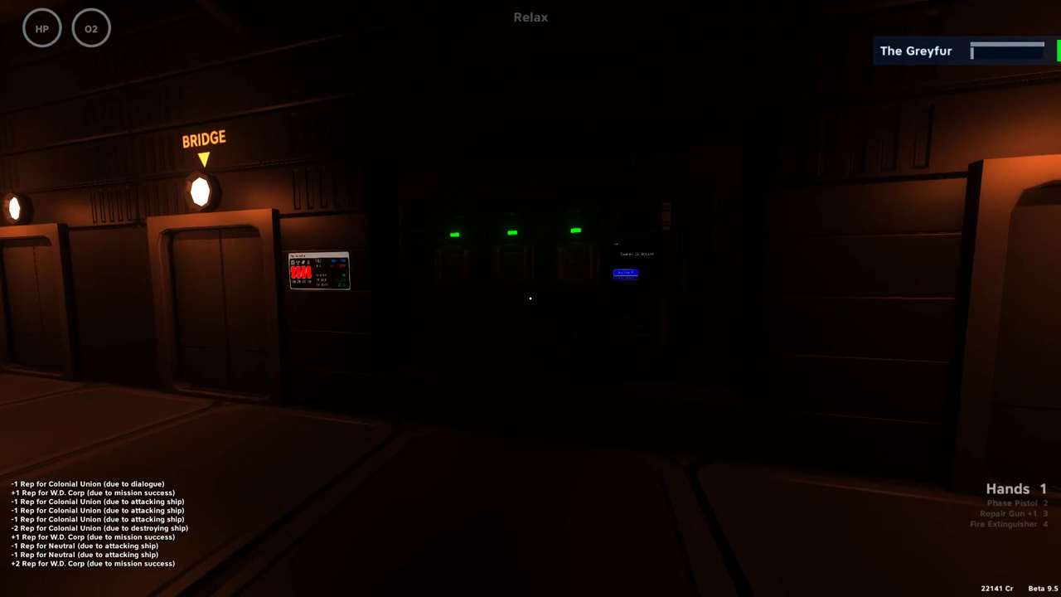
# - Buy a full hull repair, dropping credits to 16271, and pull lever 3 to green
pyautogui.press('w')
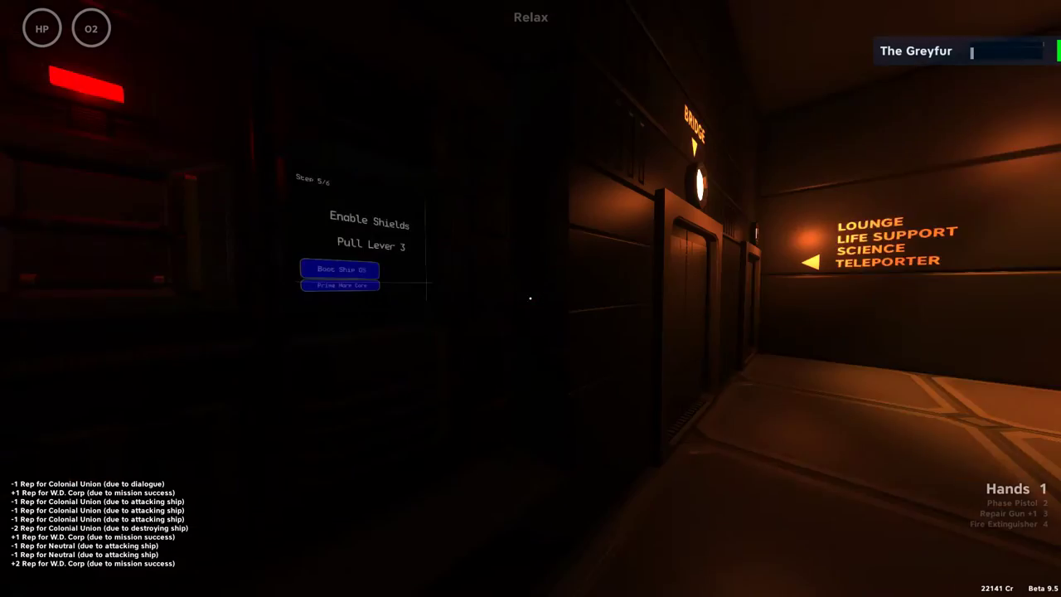
pyautogui.press('w')
pyautogui.press('w')
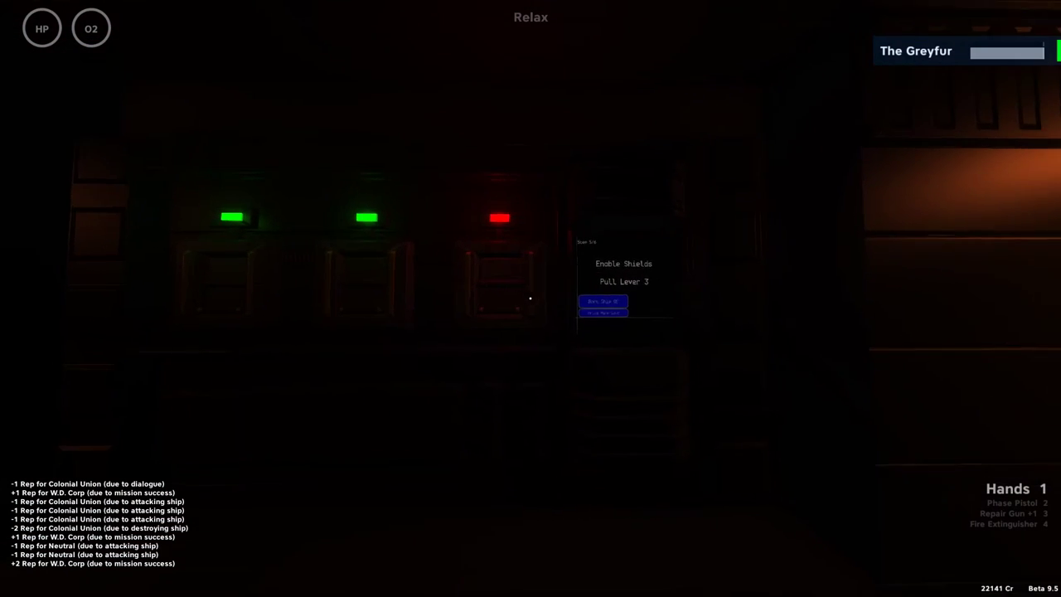
pyautogui.press('a')
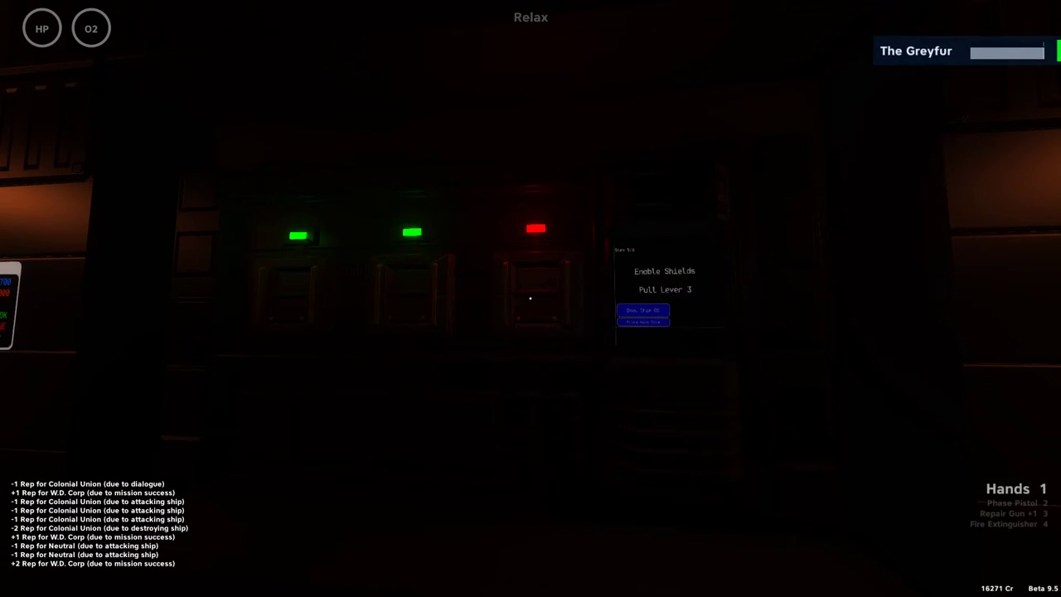
pyautogui.click(531, 298)
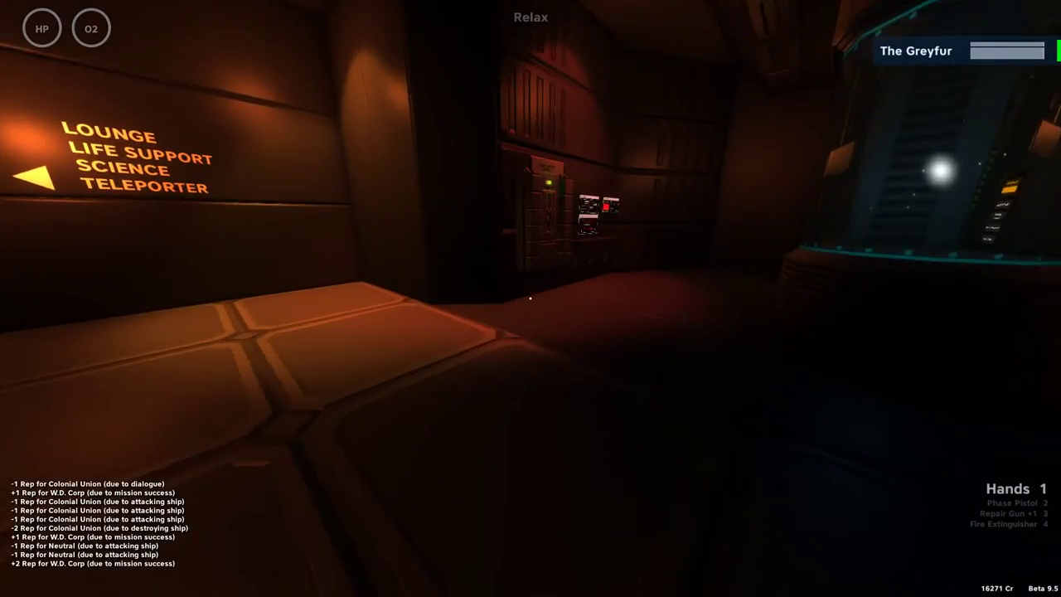
# - Confirm full hull and shields on the status panel, then walk to the Bridge doors
pyautogui.press('w')
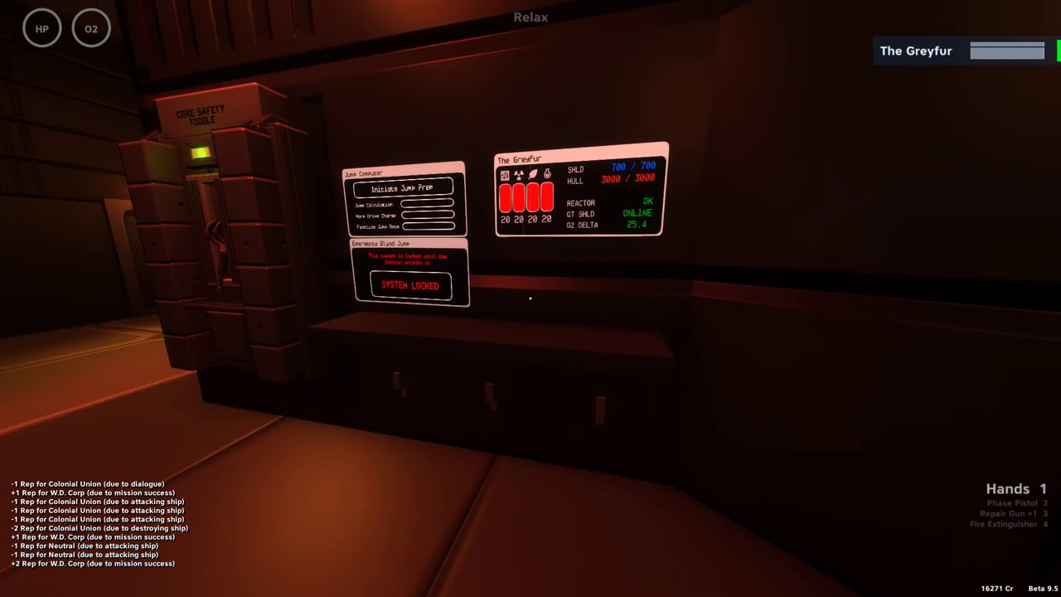
pyautogui.press('s')
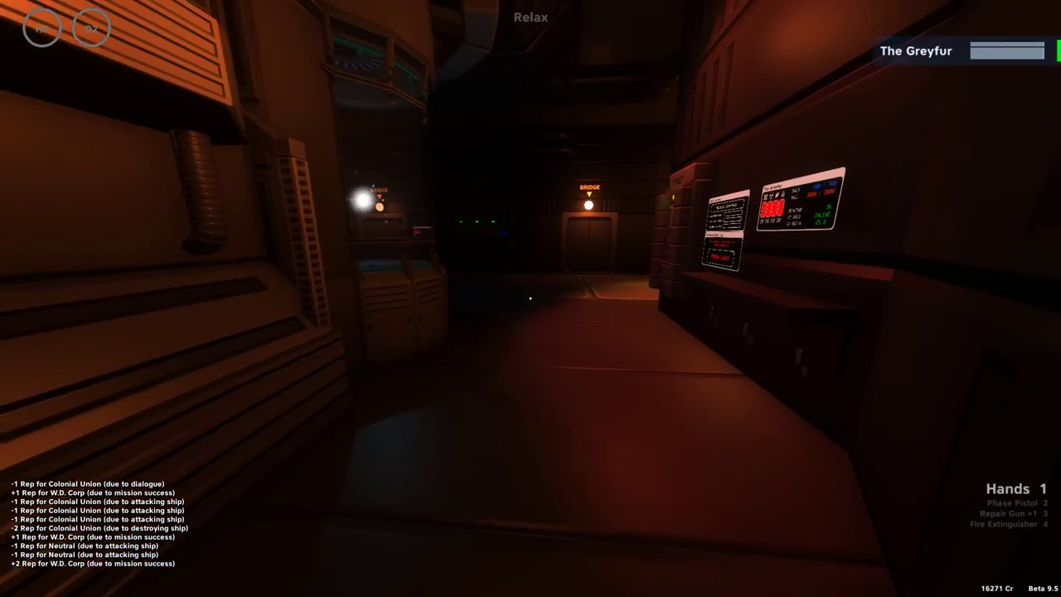
pyautogui.press('a')
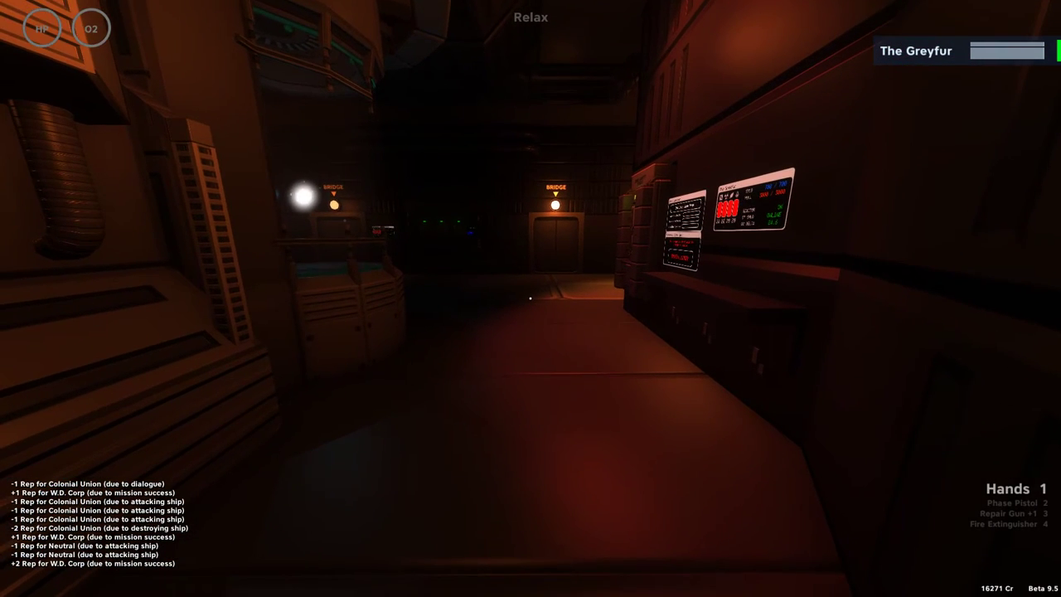
pyautogui.press('w')
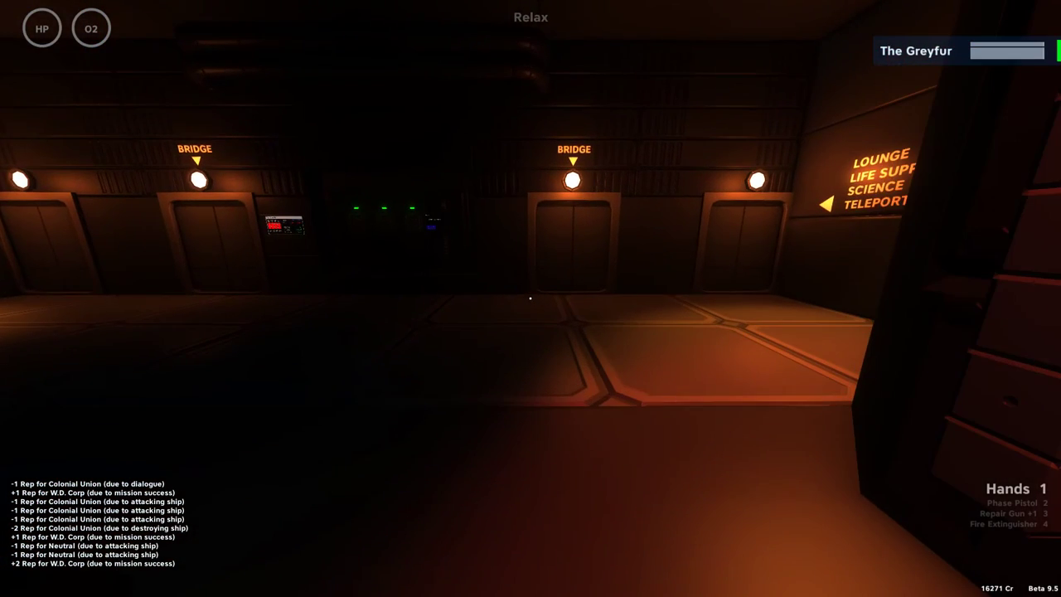
pyautogui.press('w')
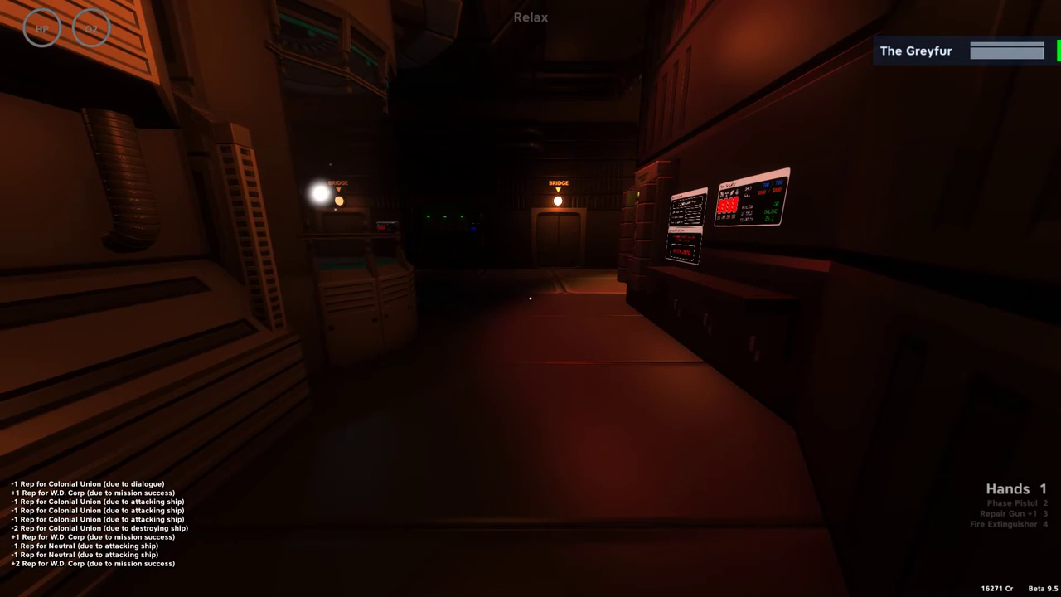